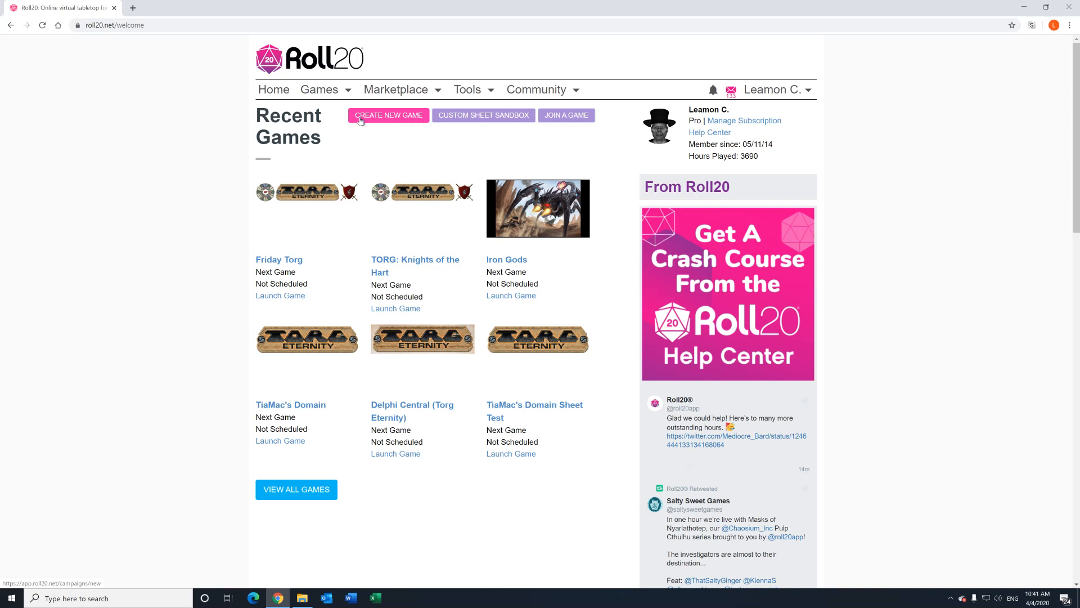
Start a new game and name it Torg Eternity Tutorial.
click(380, 120)
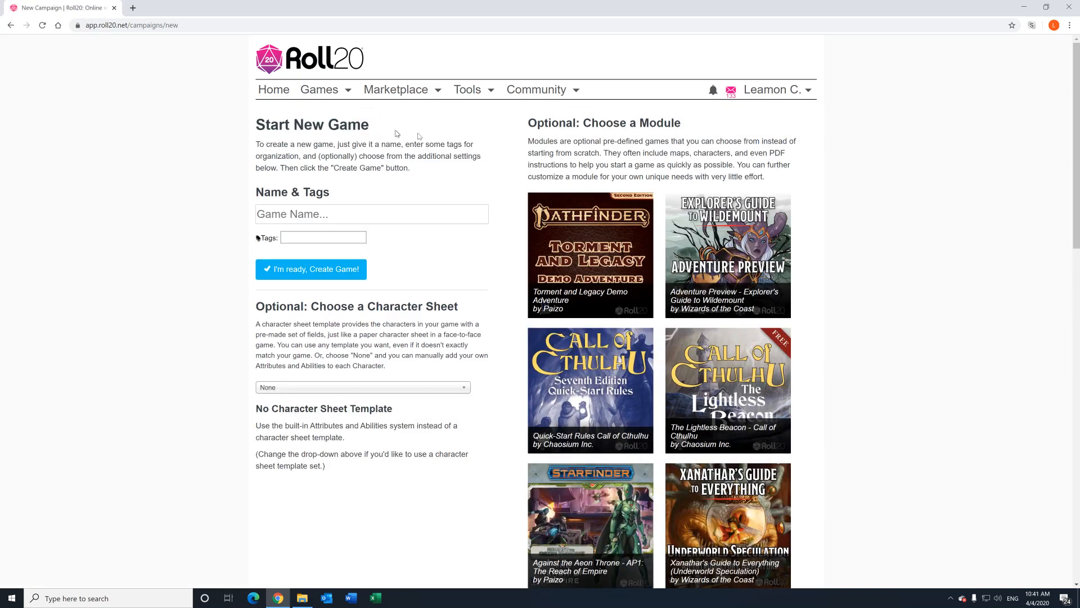
click(283, 214)
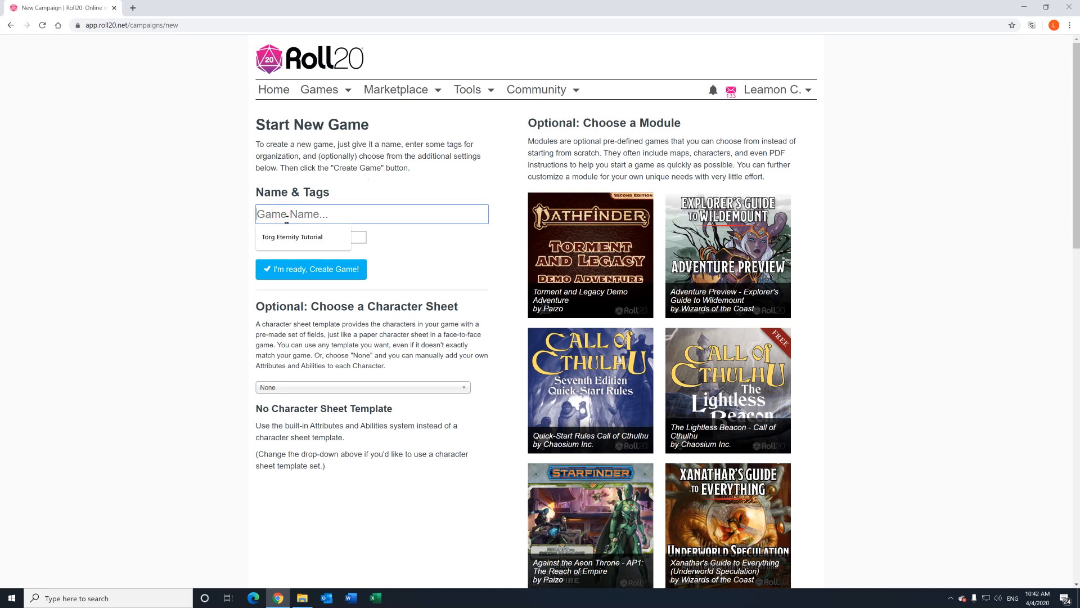
click(285, 236)
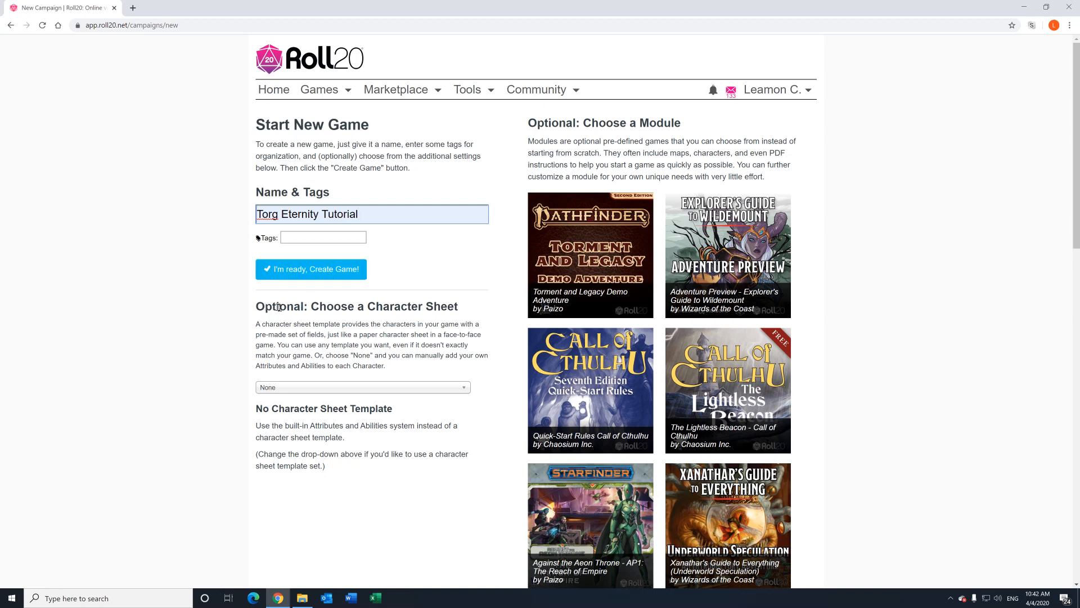
Choose the Torg Eternity character sheet template for the game and create the game.
click(293, 391)
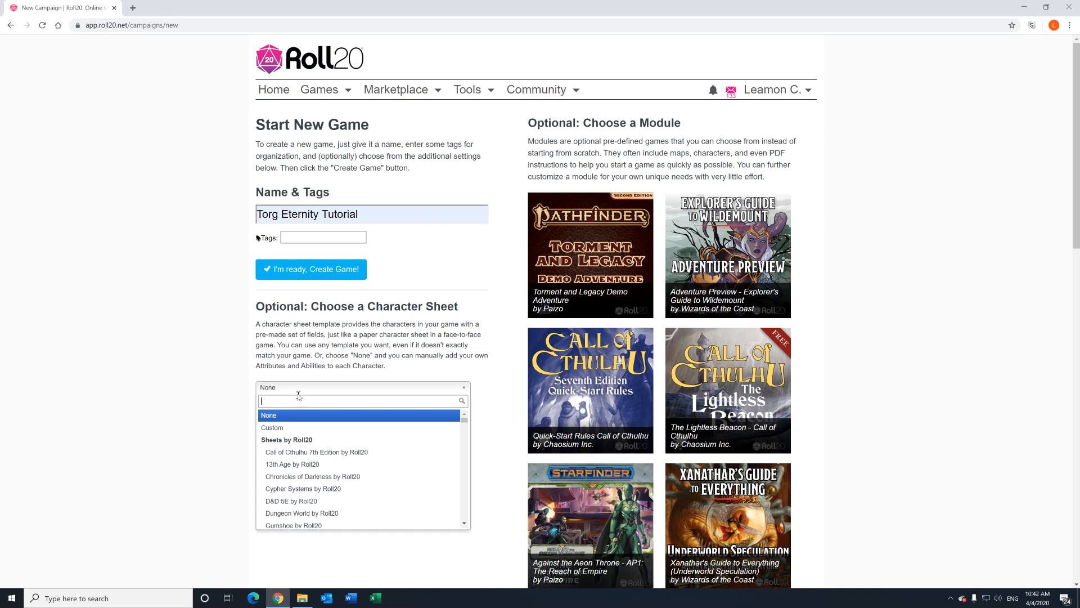
text(tor)
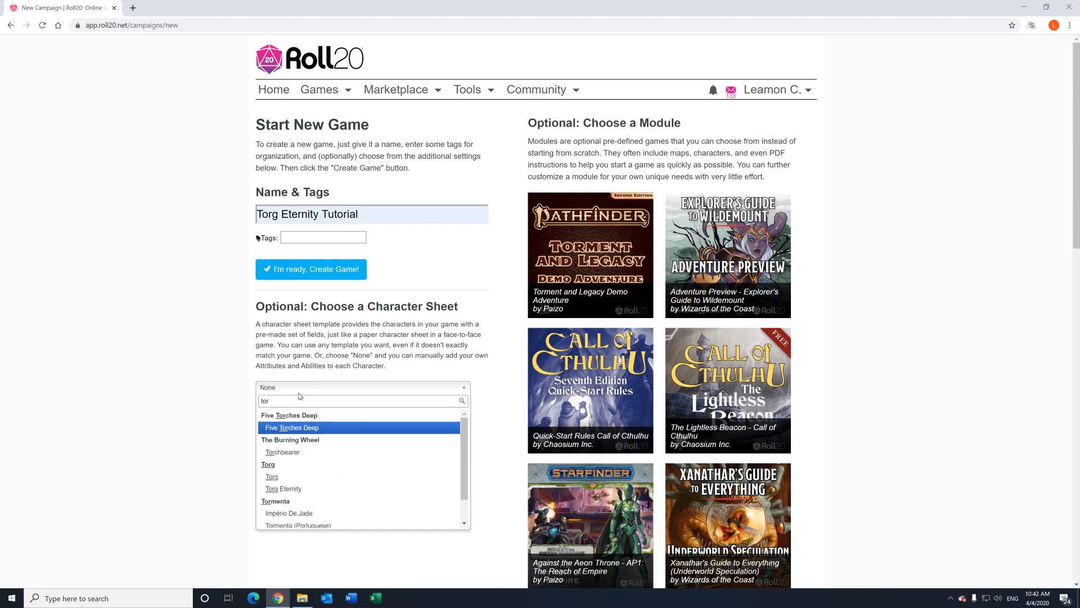
text(g)
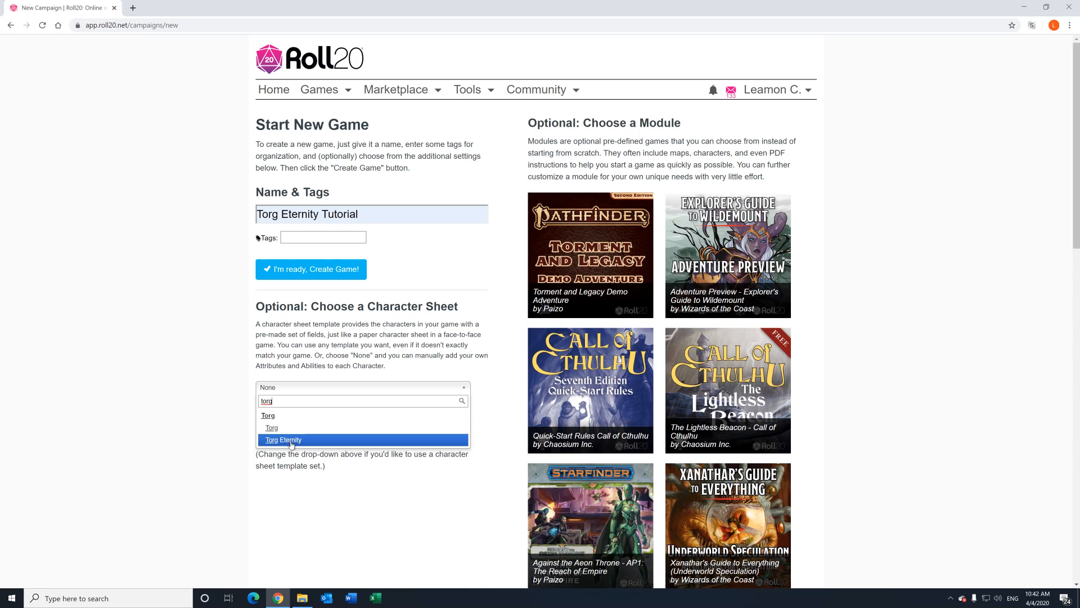
click(290, 441)
scroll(284, 403, down, 1)
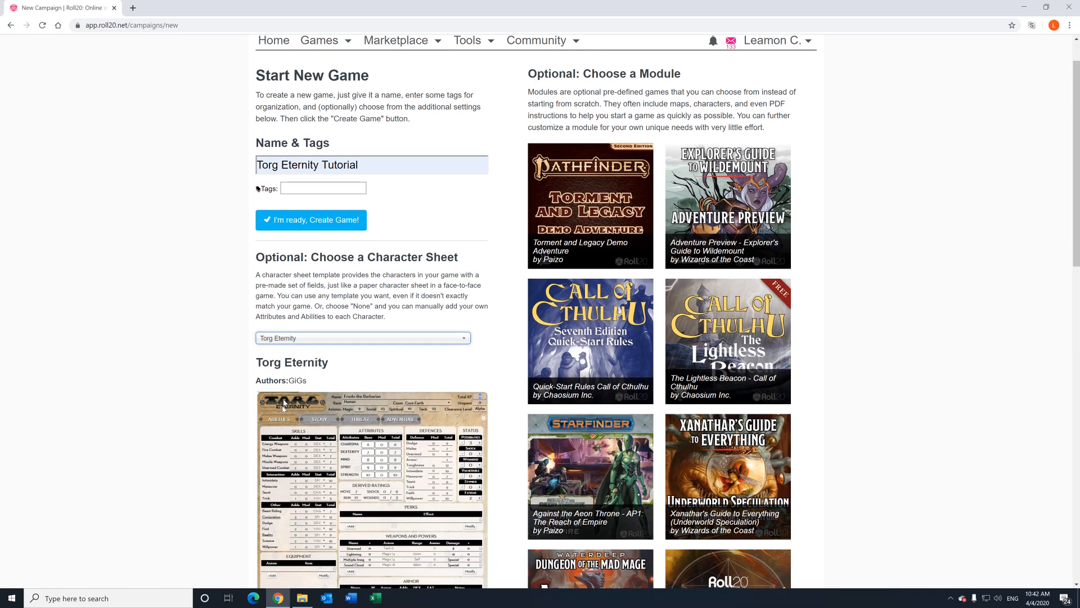
scroll(283, 404, down, 2)
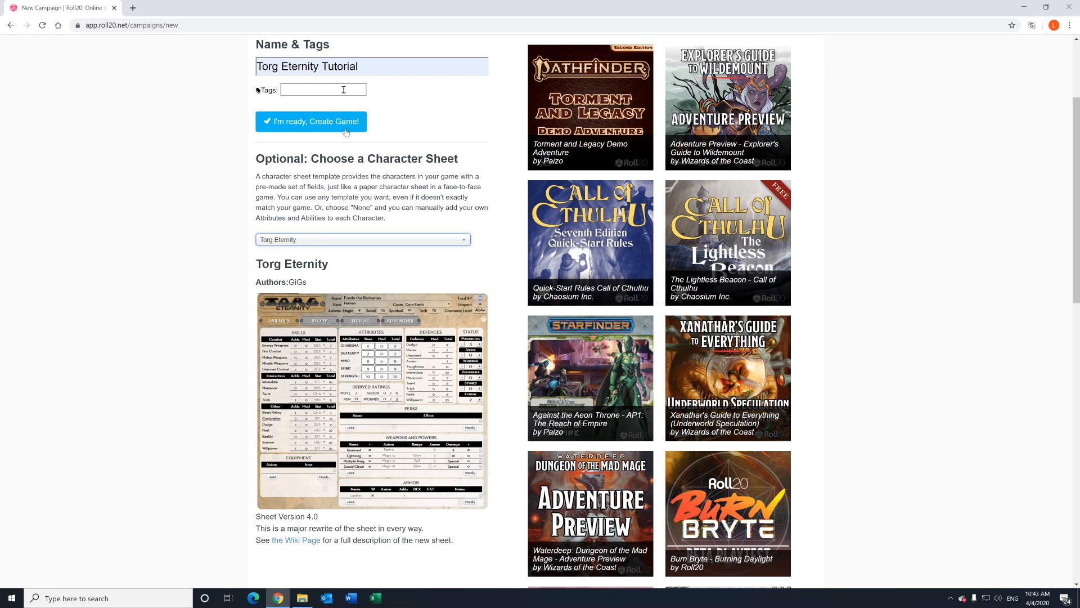
scroll(344, 135, up, 1)
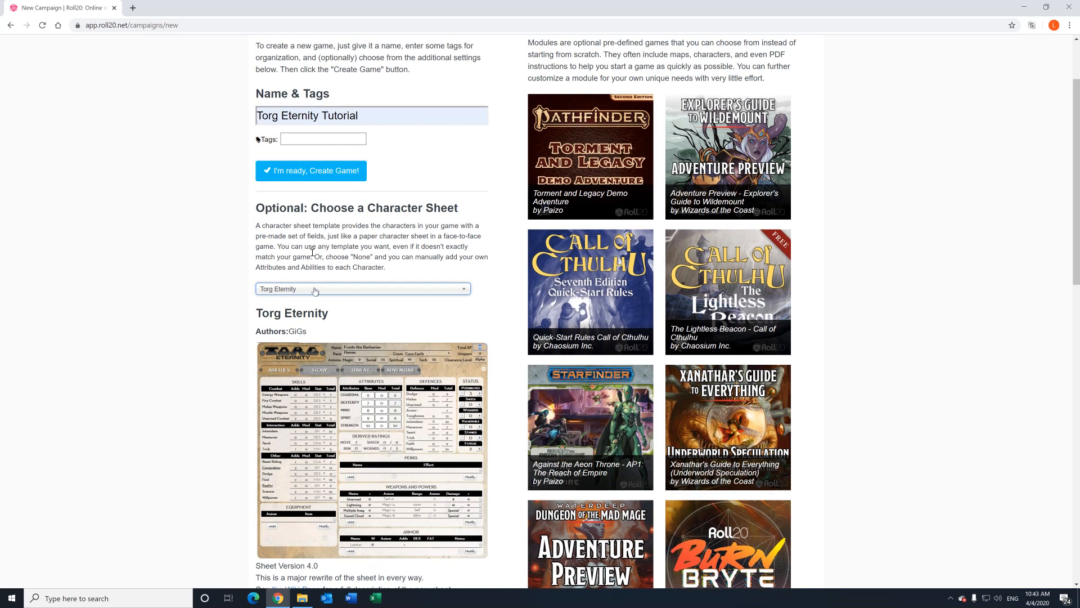
click(339, 178)
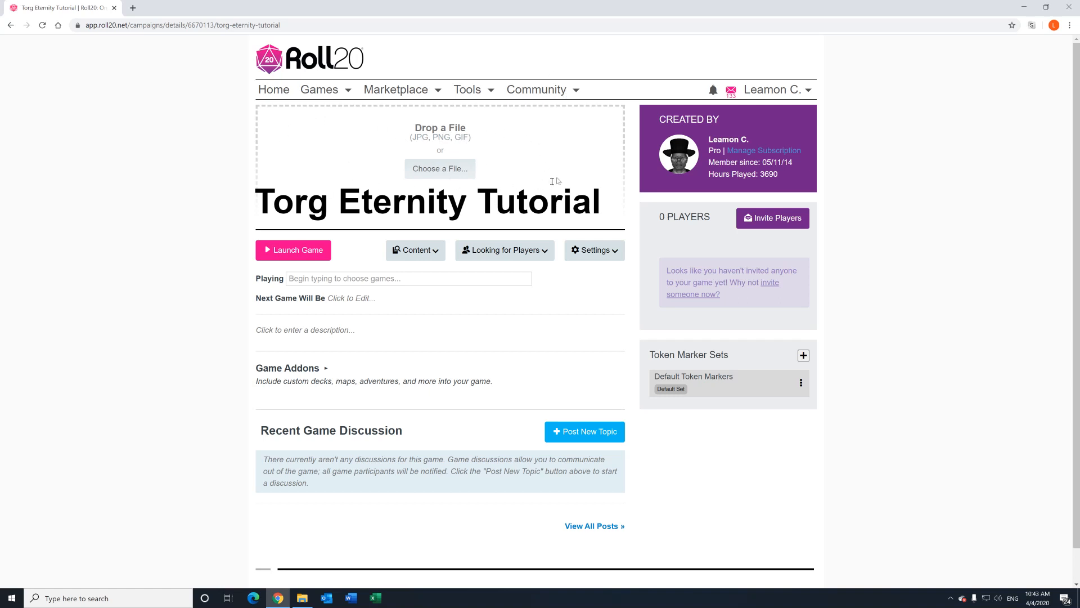
Go to the home page, open the Torg Eternity Tutorial game from the recent games and launch it.
click(280, 92)
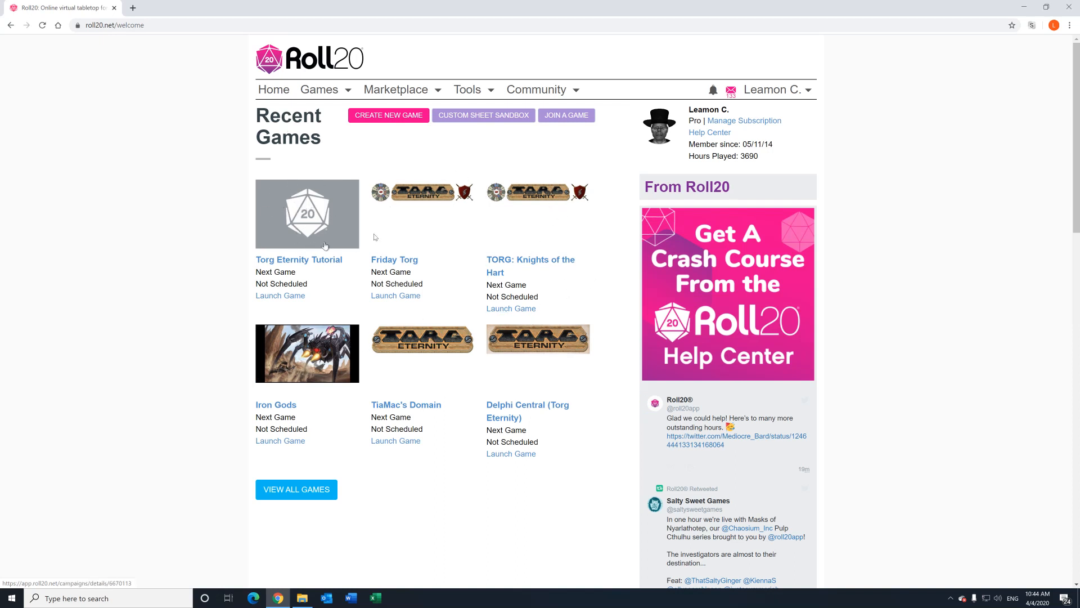
click(283, 261)
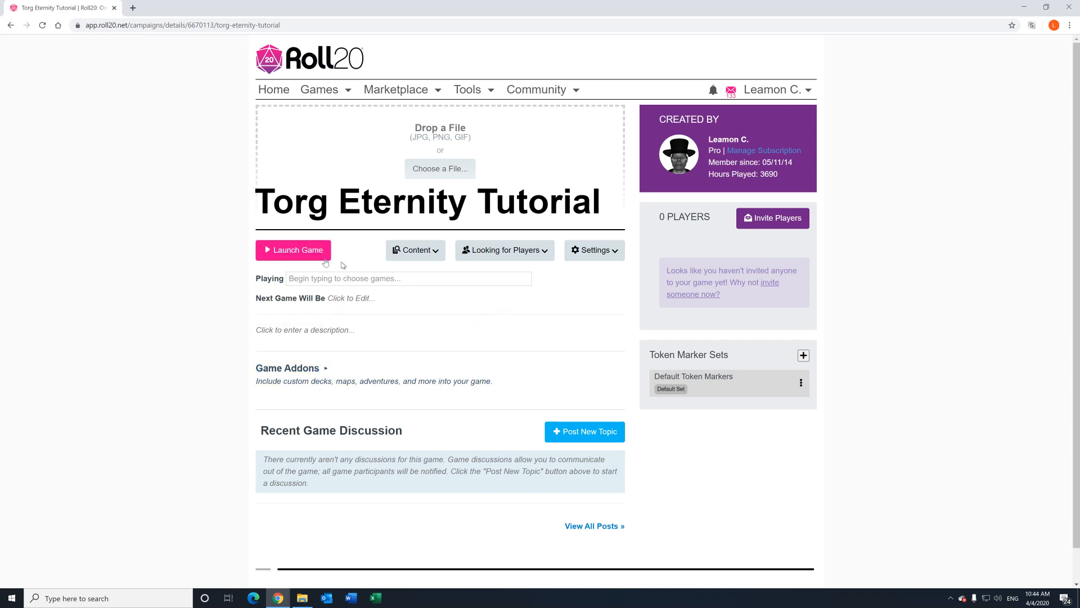
click(292, 251)
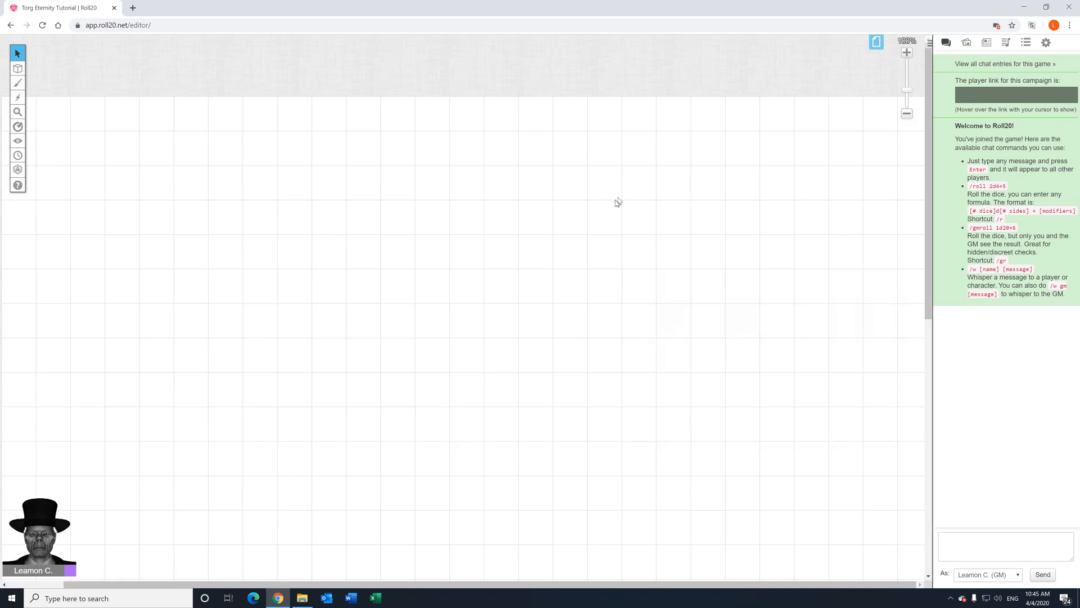
Create a new page in the game and name it Scene 1.
click(877, 44)
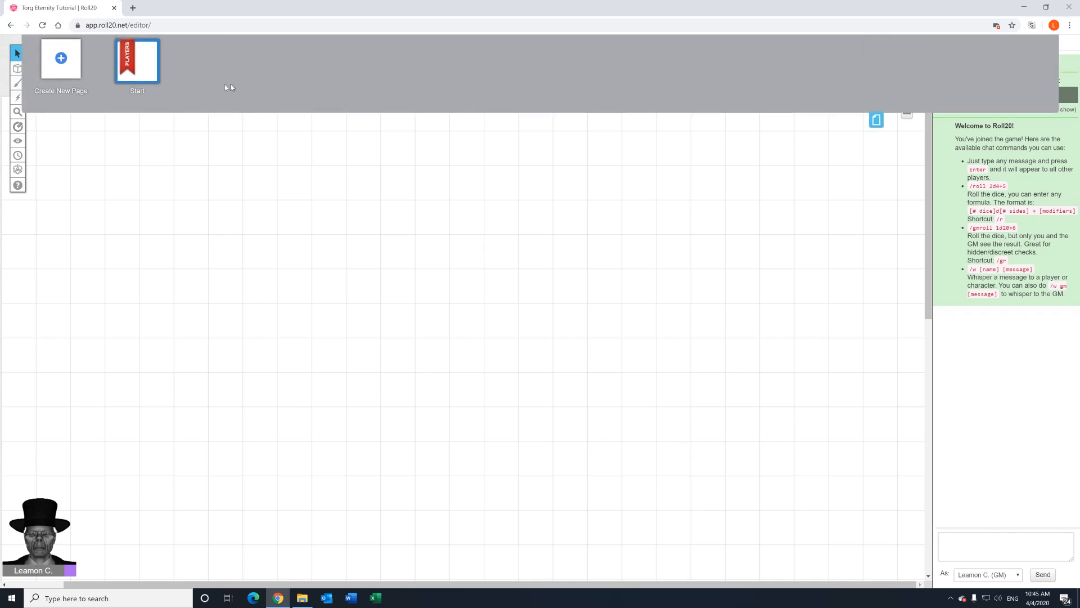
mouse_move(130, 83)
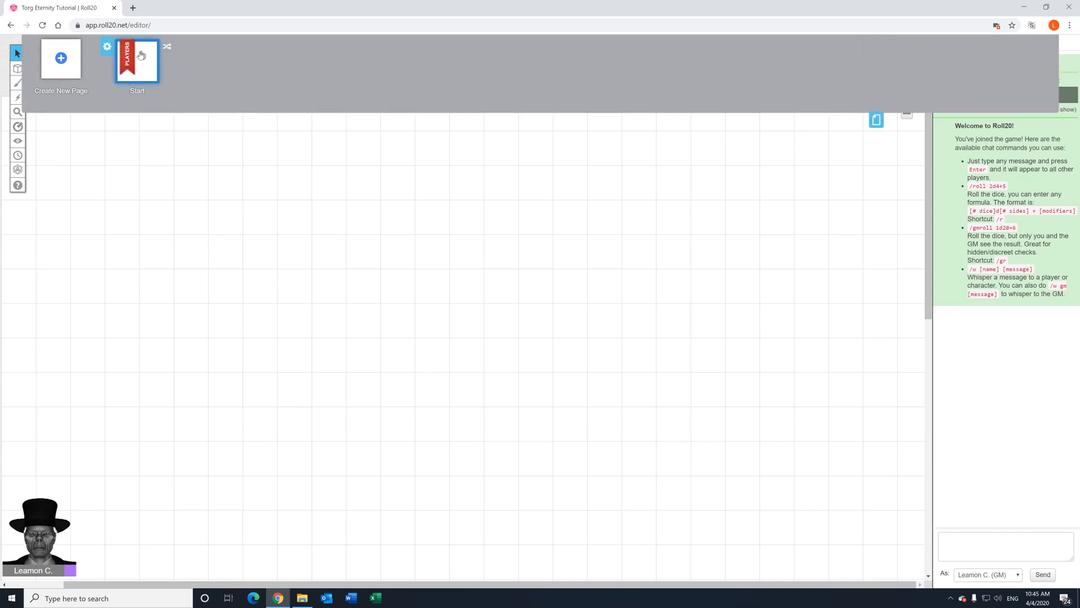
click(61, 58)
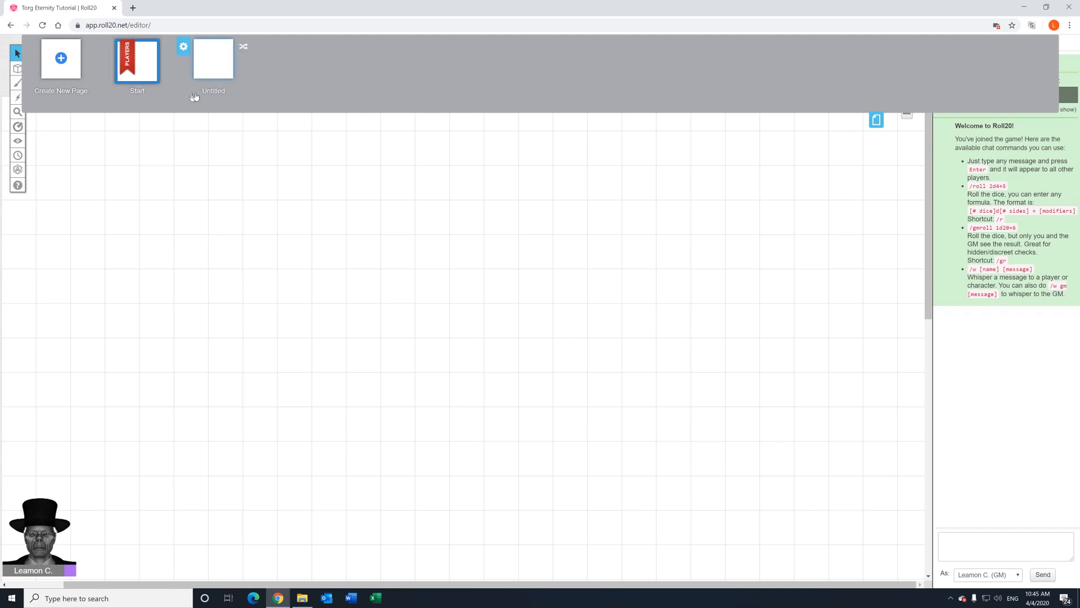
click(212, 91)
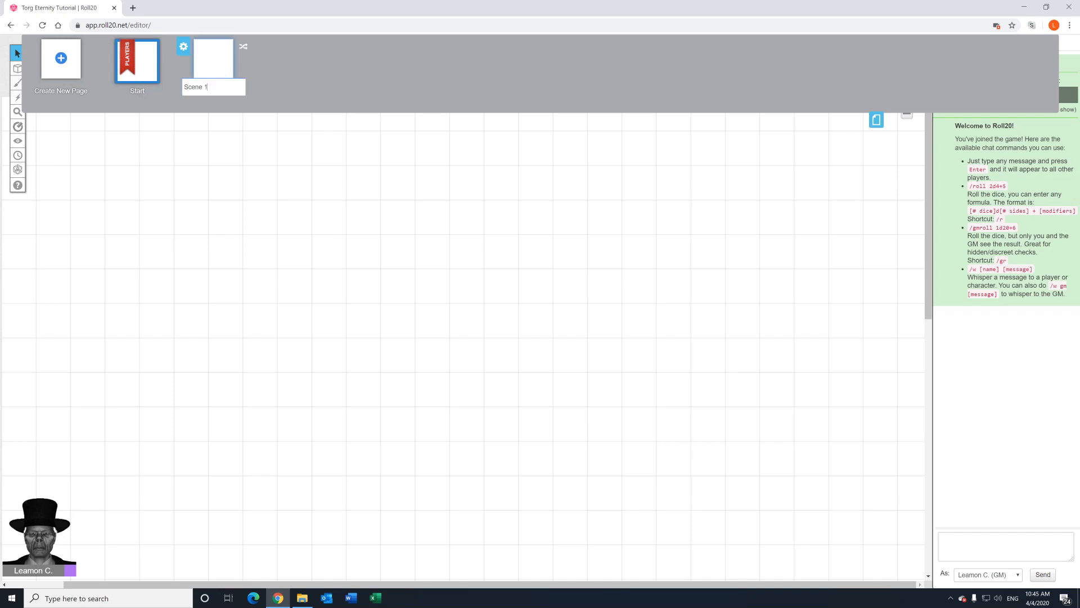
key(Return)
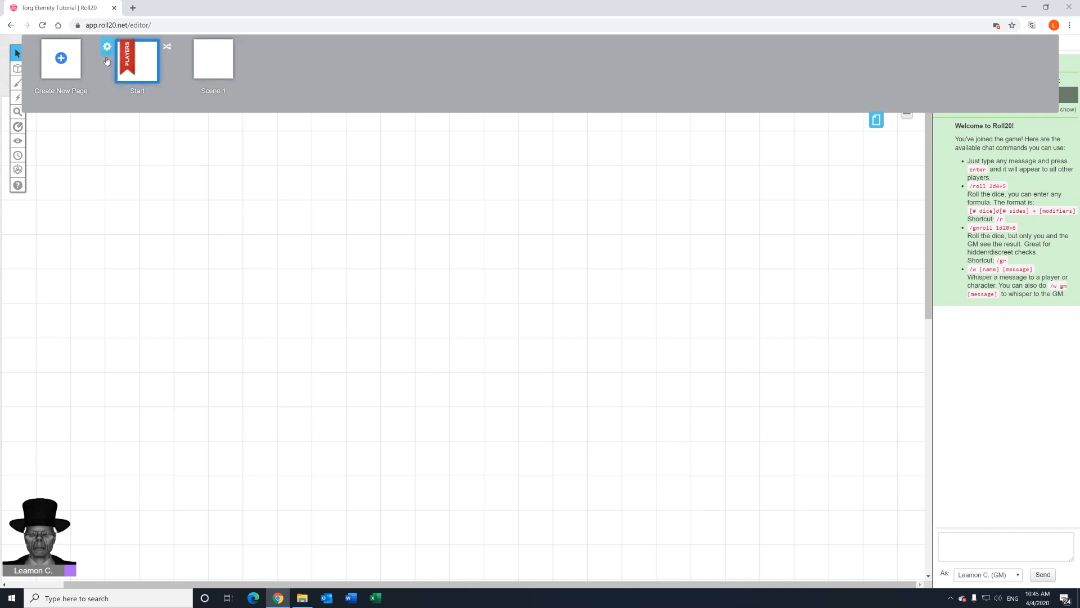
Set the Start page's background color to orange and return to the tabletop.
click(107, 50)
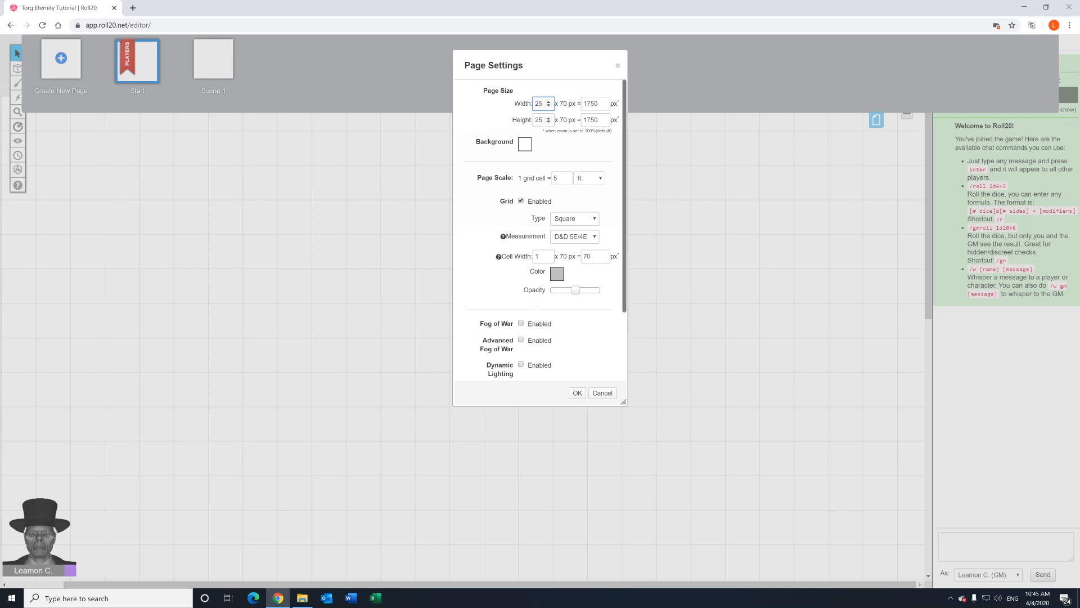
click(525, 148)
click(502, 169)
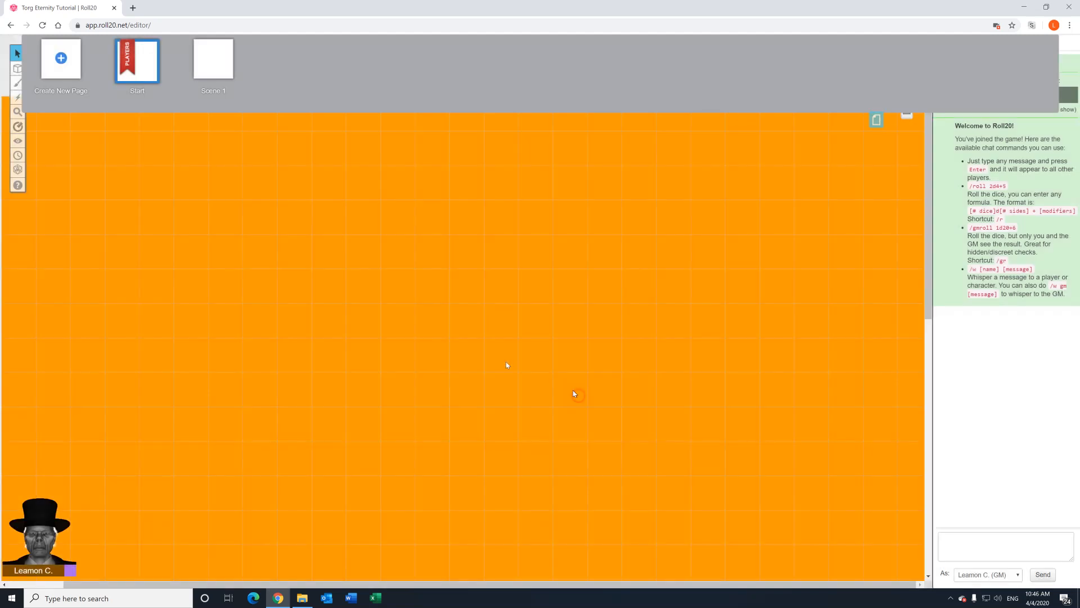
click(577, 393)
click(876, 119)
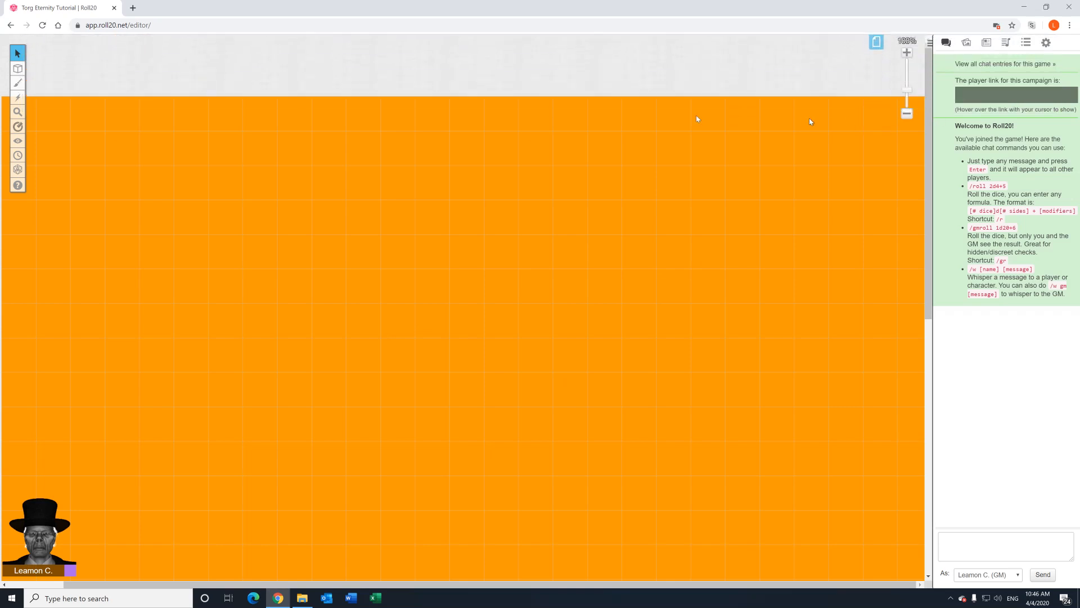
In the Start page's settings, set the background to white and the page scale to 2 m per grid cell.
click(876, 42)
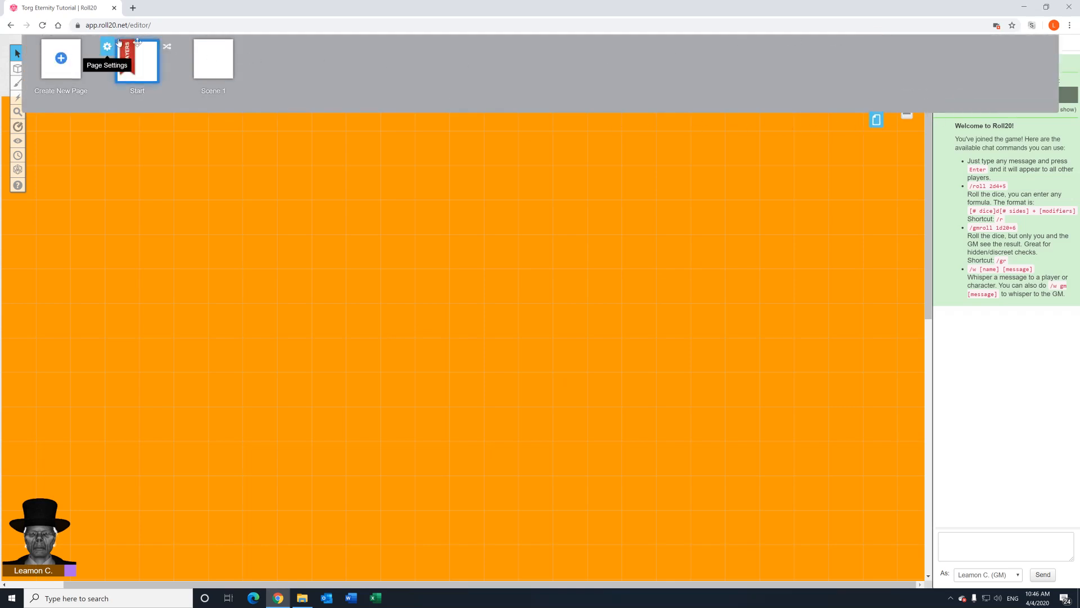
click(107, 47)
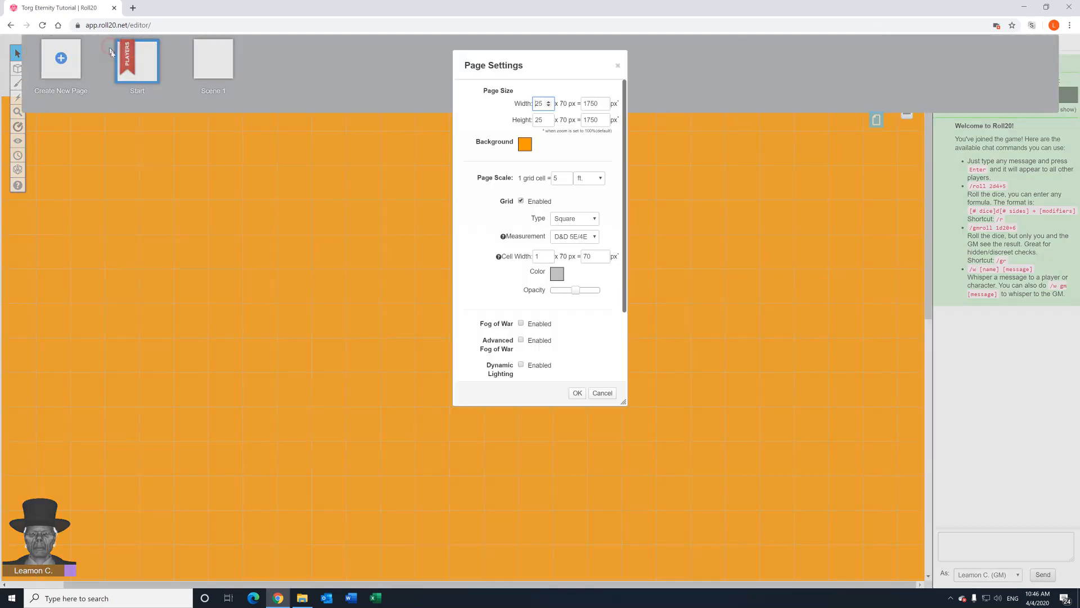
click(523, 147)
click(530, 158)
click(567, 181)
click(567, 181)
click(567, 181)
click(592, 179)
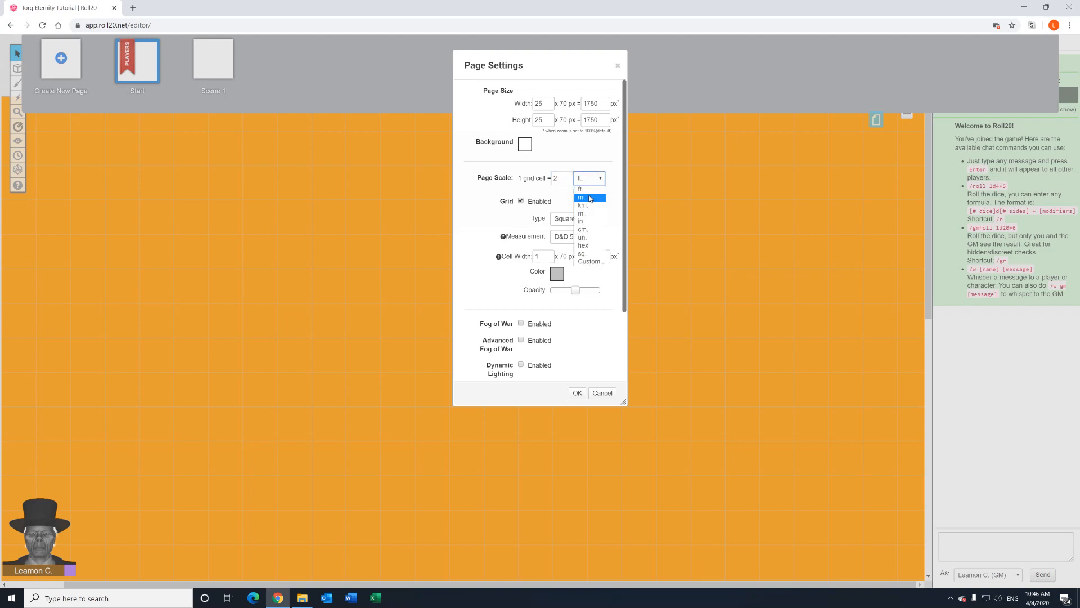
click(589, 198)
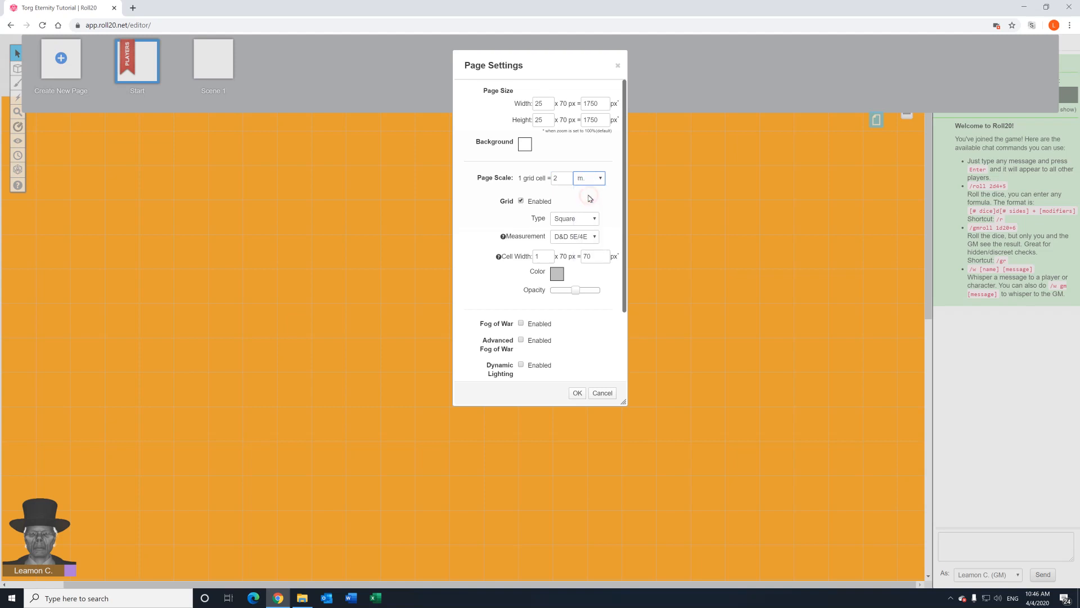
click(561, 179)
click(567, 179)
click(567, 176)
click(565, 193)
Examine the available grid types and diagonal measurement methods in the Start page's settings.
click(561, 224)
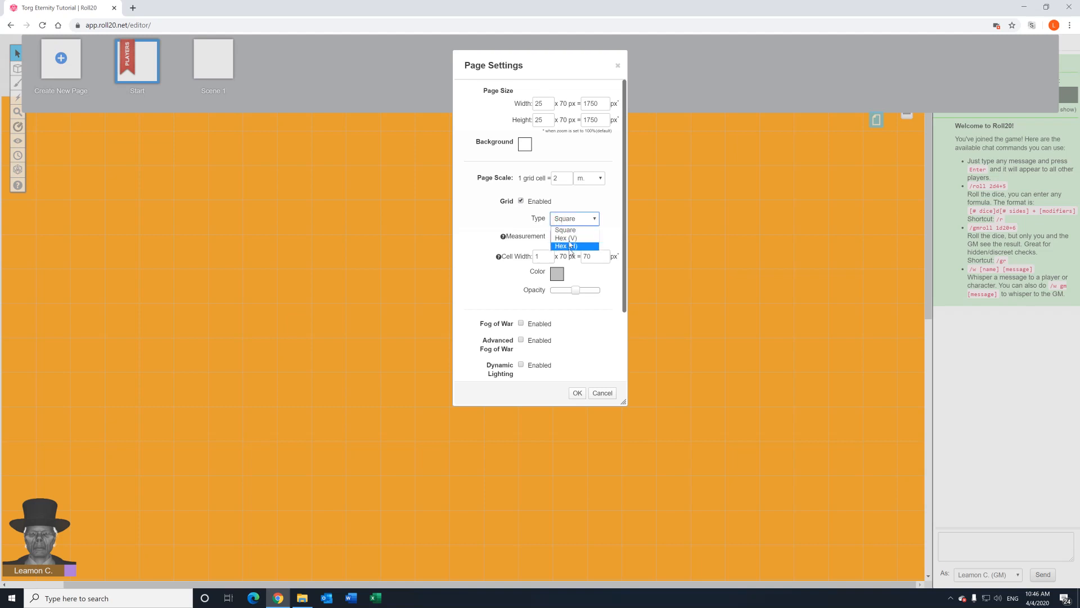
click(567, 230)
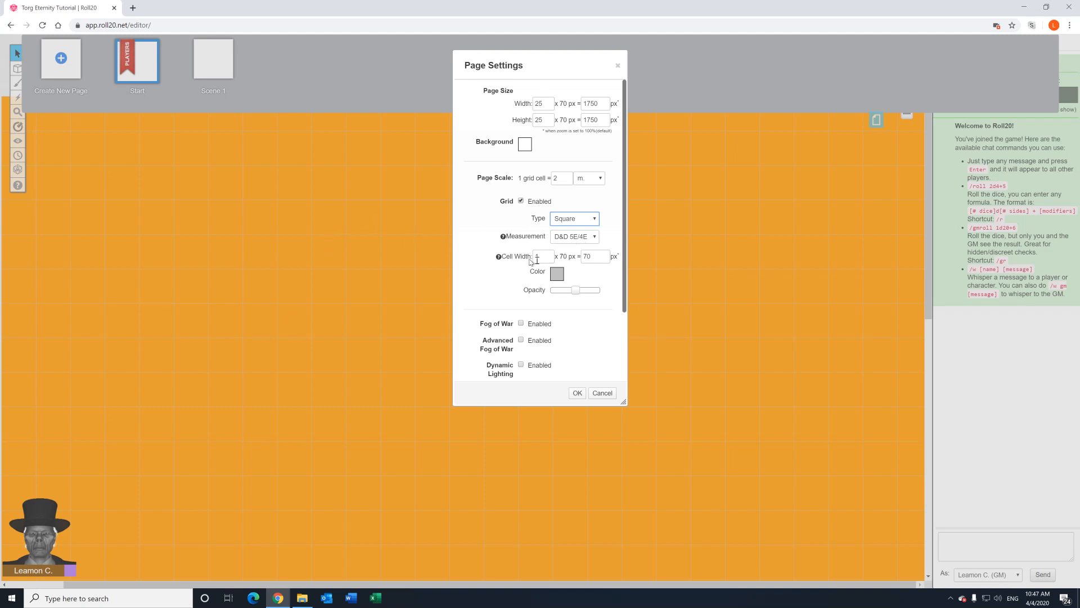
click(577, 237)
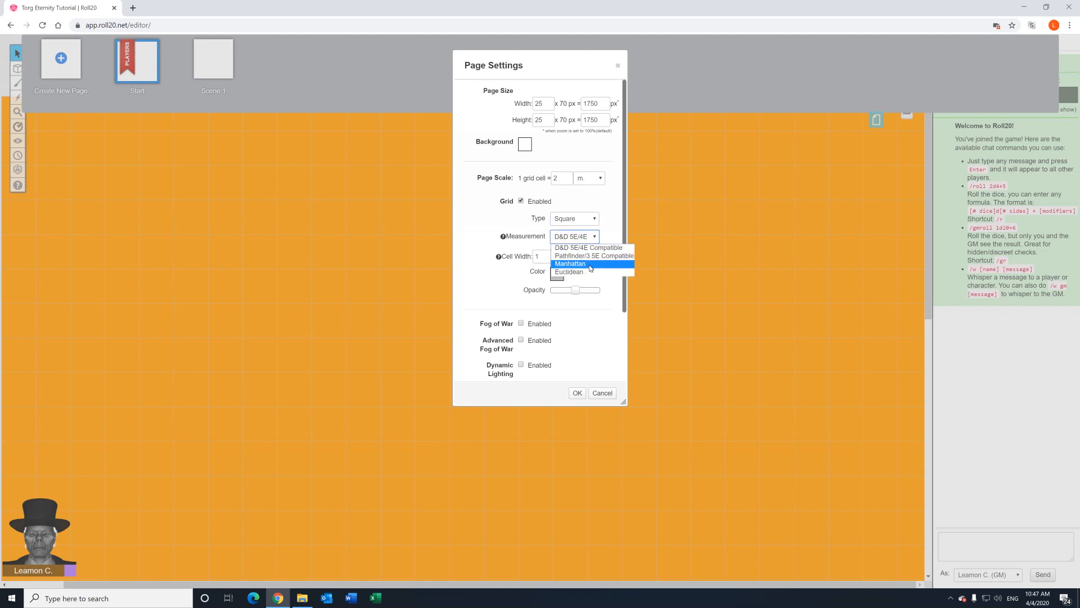
click(572, 239)
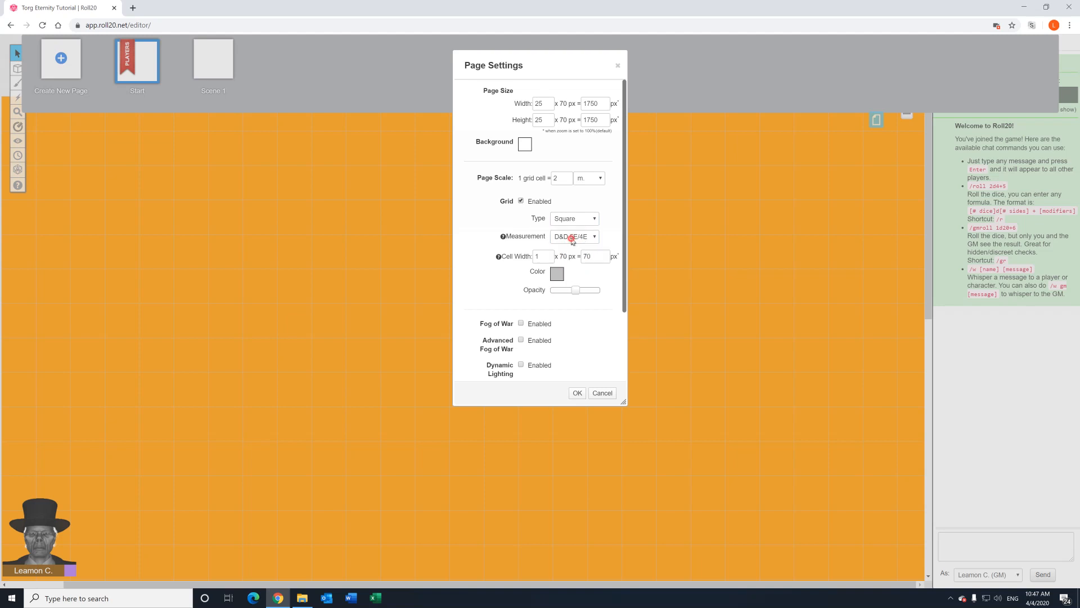
mouse_move(505, 238)
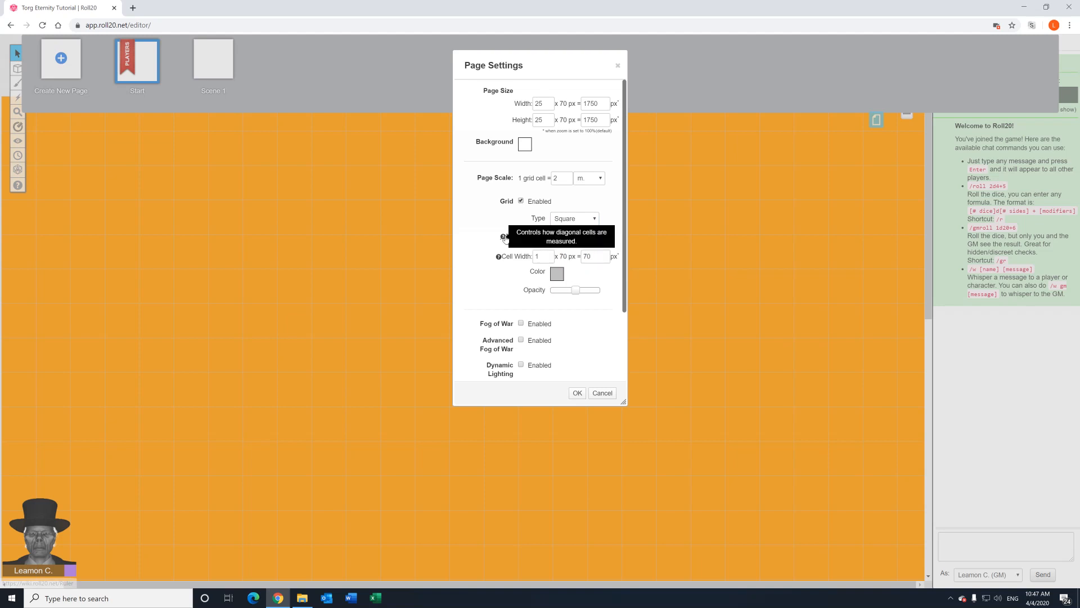
Set the Start page's grid color to red, enable Fog of War, and apply the settings.
click(557, 277)
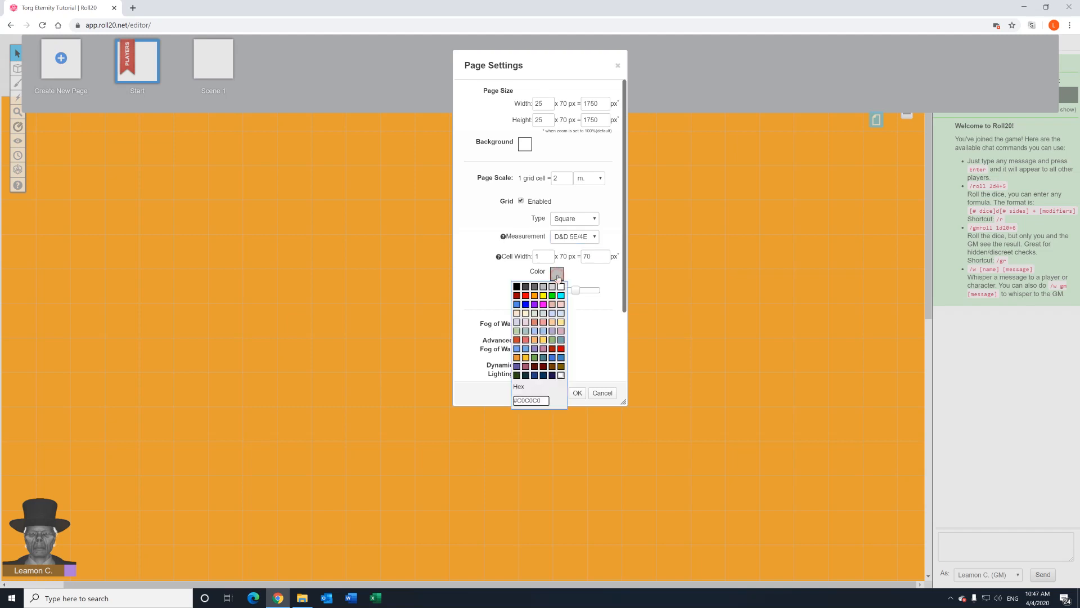
click(525, 296)
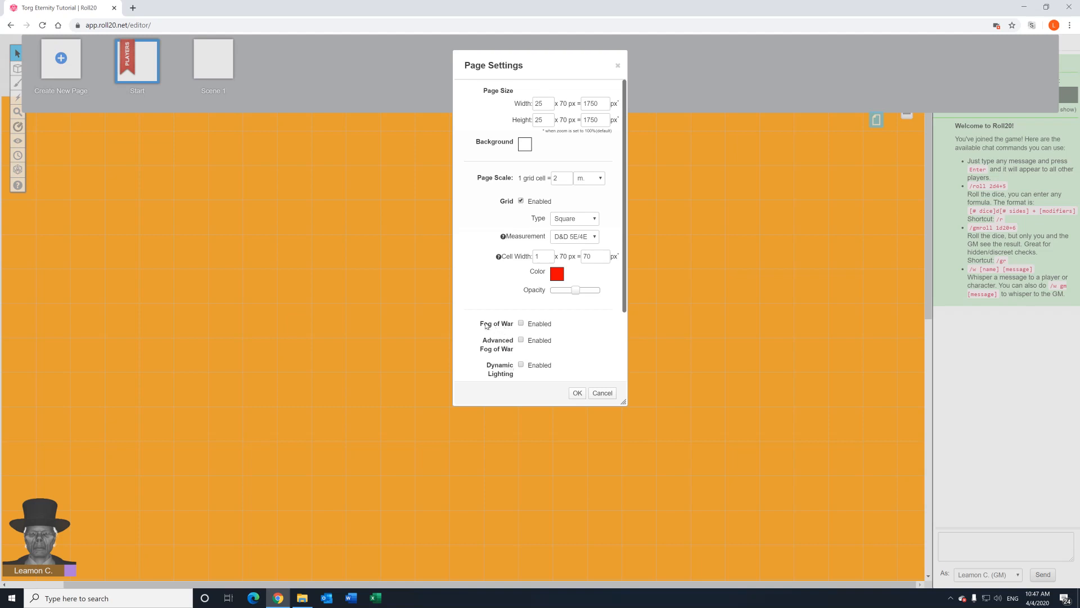
click(521, 324)
click(577, 393)
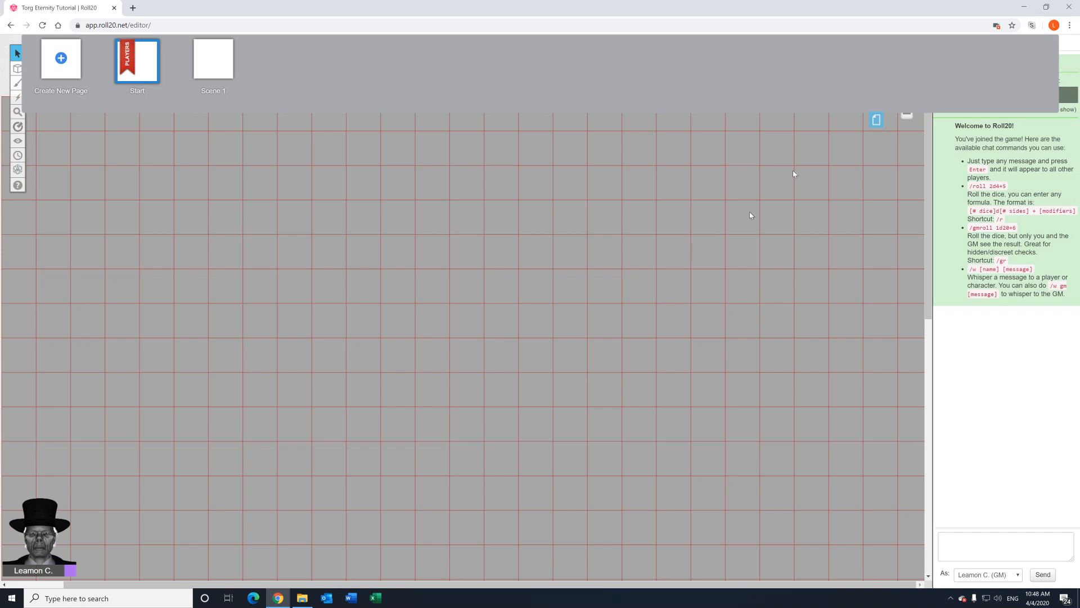
click(875, 119)
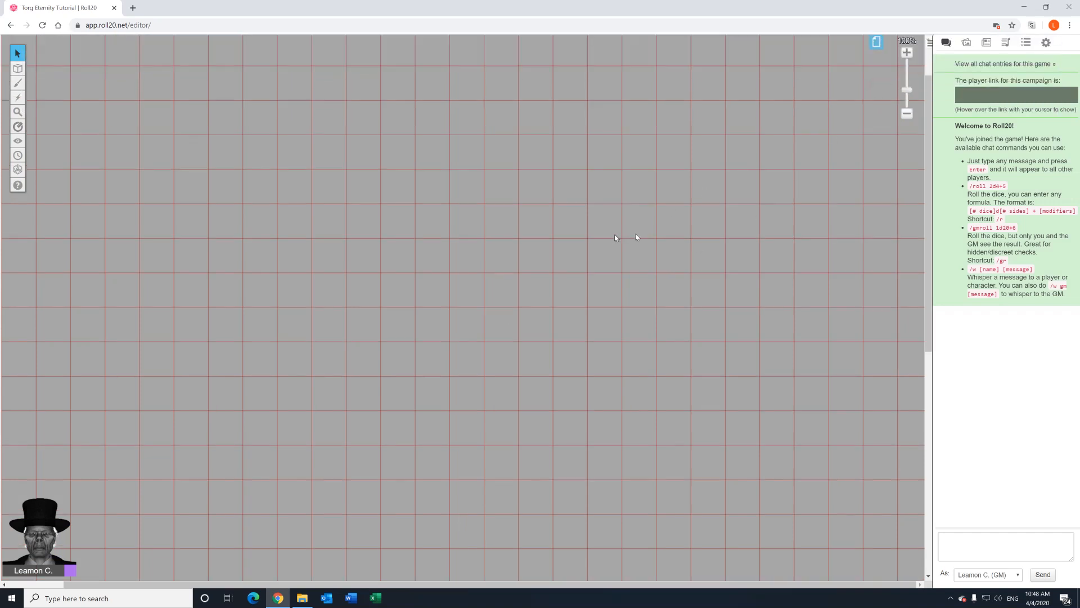
scroll(725, 200, up, 2)
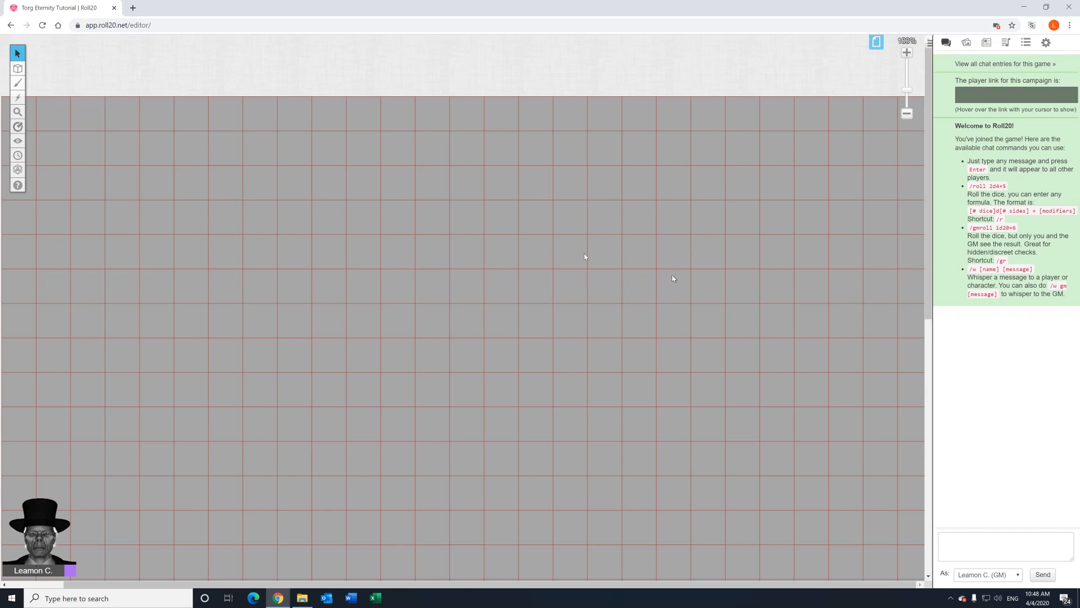
Switch the active layer to Map & Background.
scroll(482, 299, down, 1)
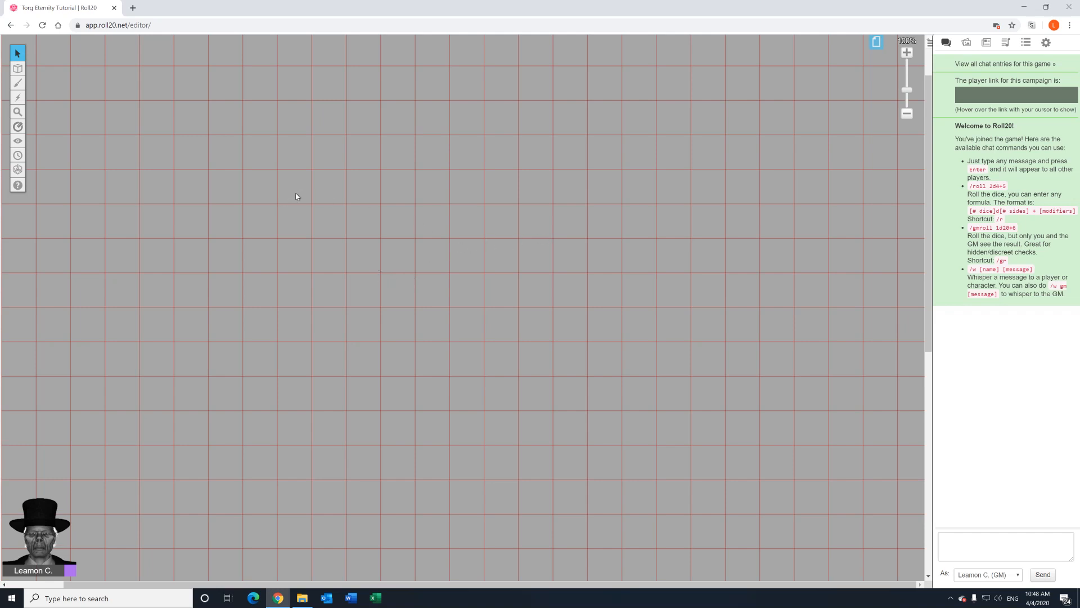
mouse_move(13, 69)
mouse_move(12, 180)
mouse_move(21, 125)
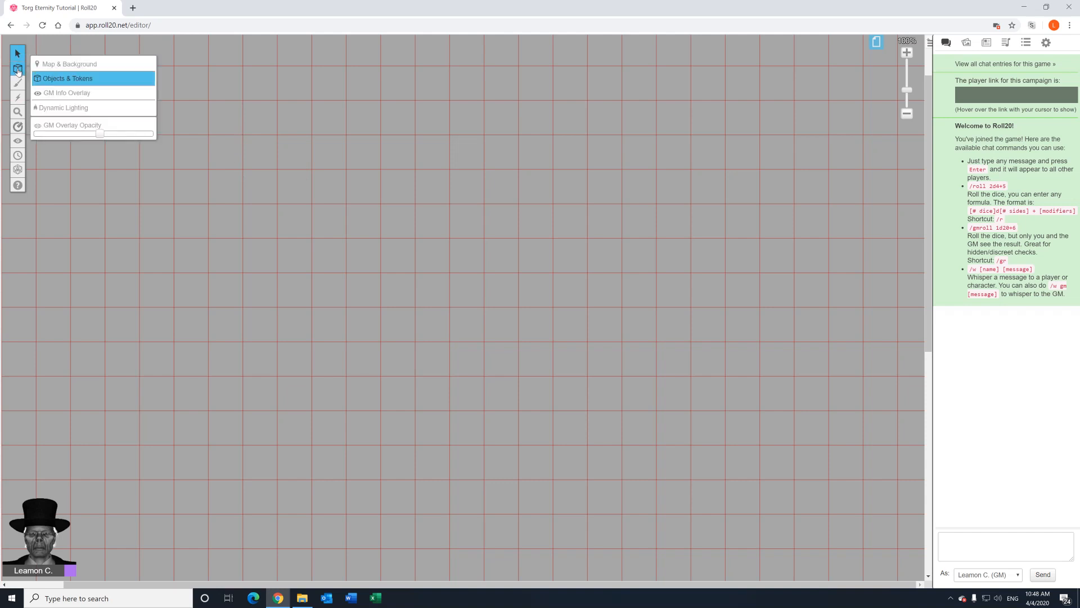
click(57, 67)
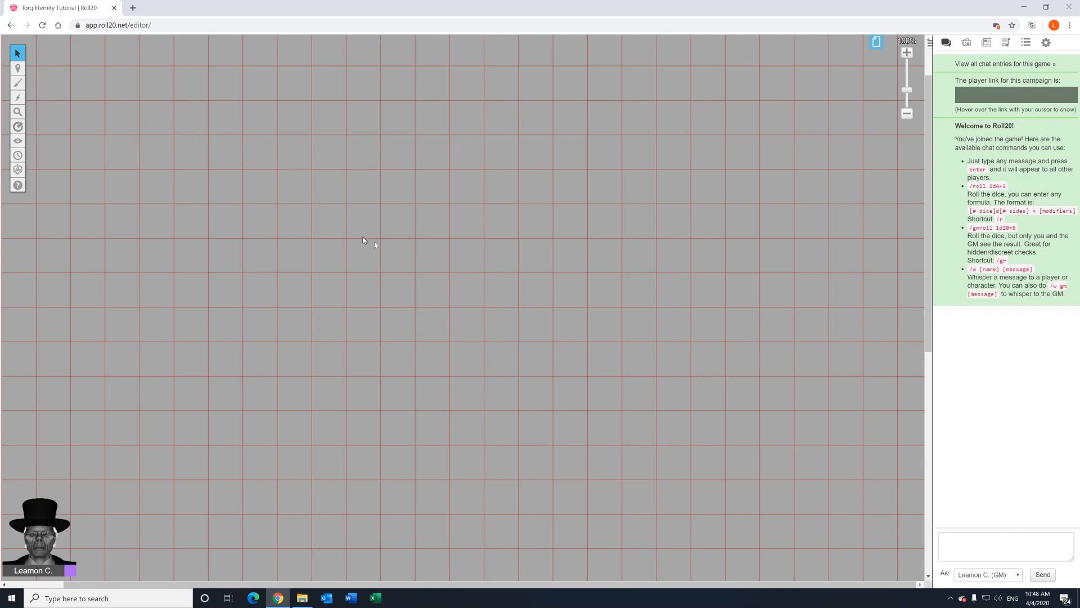
Try different tabletop zoom levels and settle on 80% to view the page's full width.
scroll(375, 244, up, 1)
scroll(366, 246, down, 1)
scroll(524, 179, up, 1)
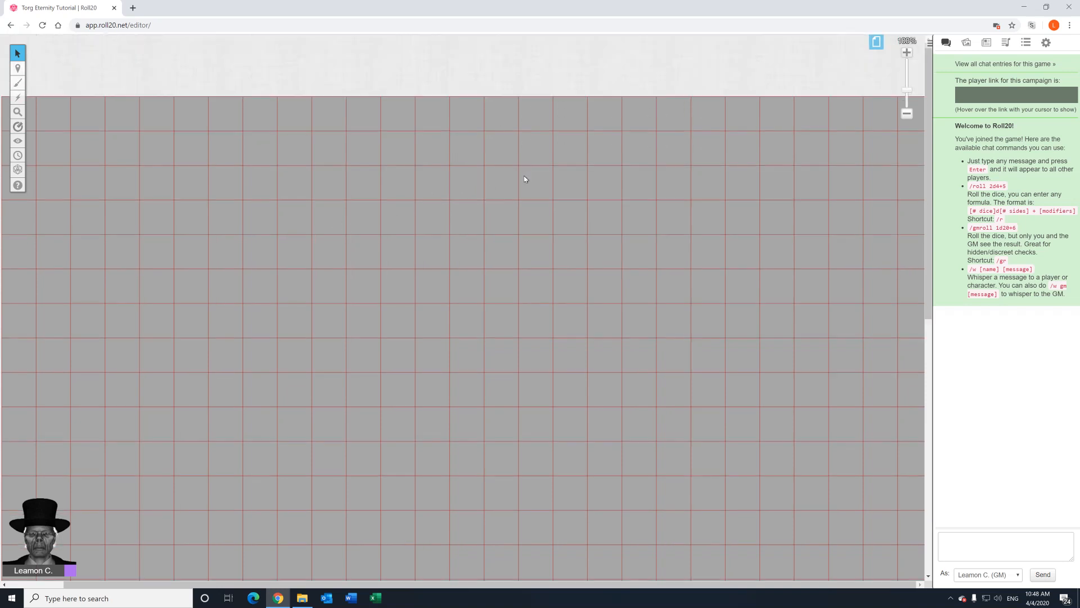
click(907, 114)
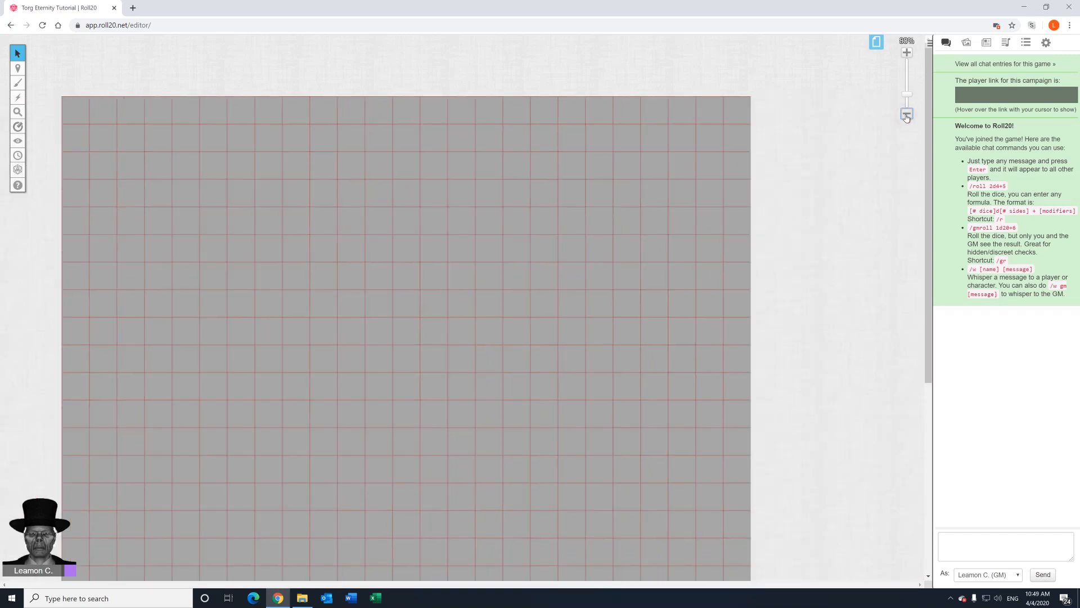
click(907, 52)
click(907, 52)
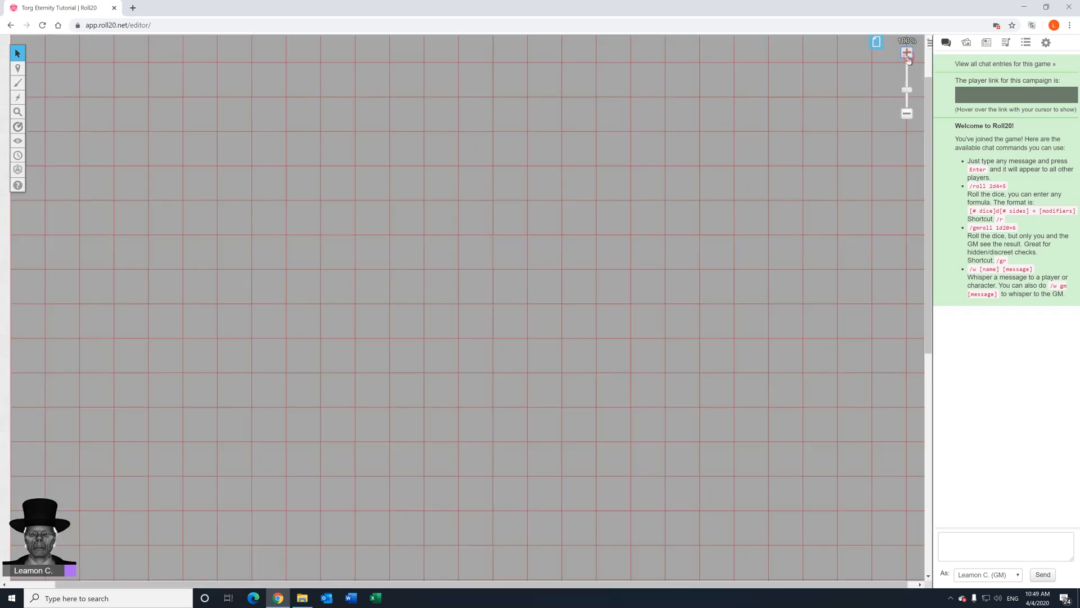
click(906, 114)
click(906, 115)
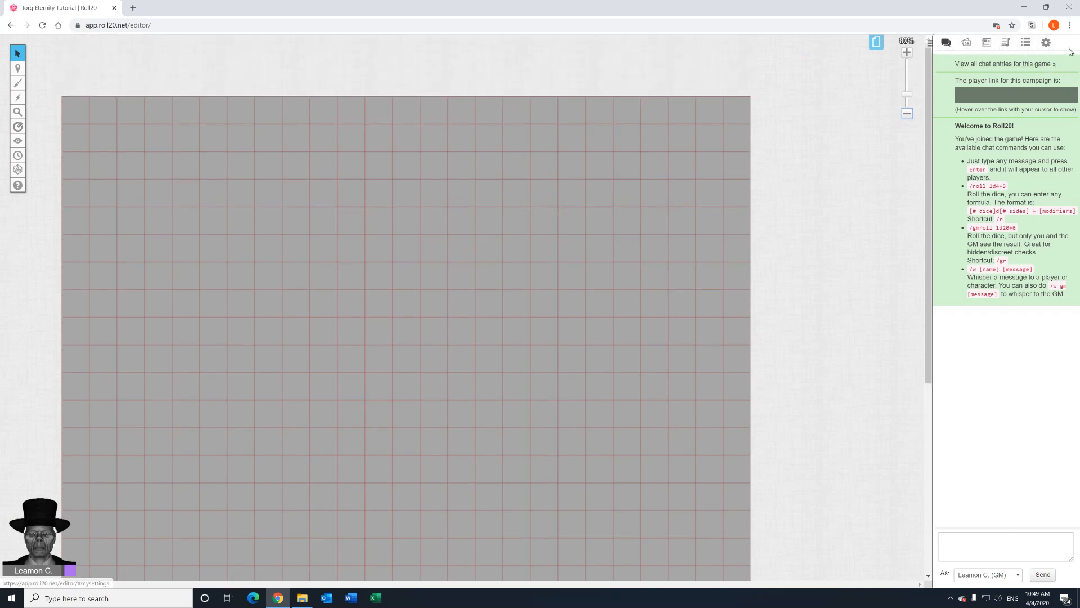
Open My Library in the art library and browse through the recent uploads.
click(947, 45)
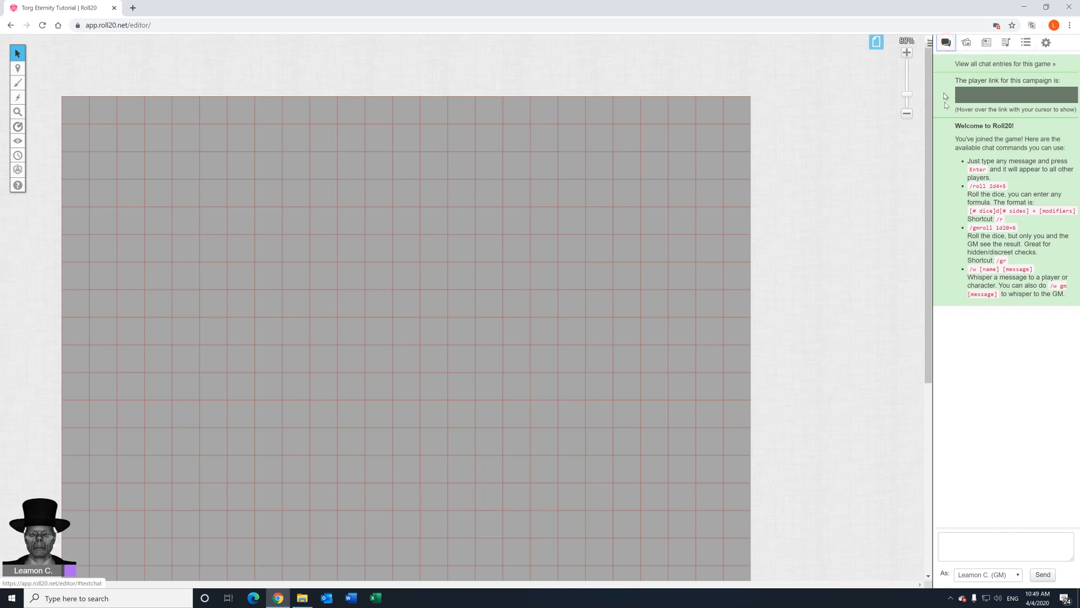
click(966, 45)
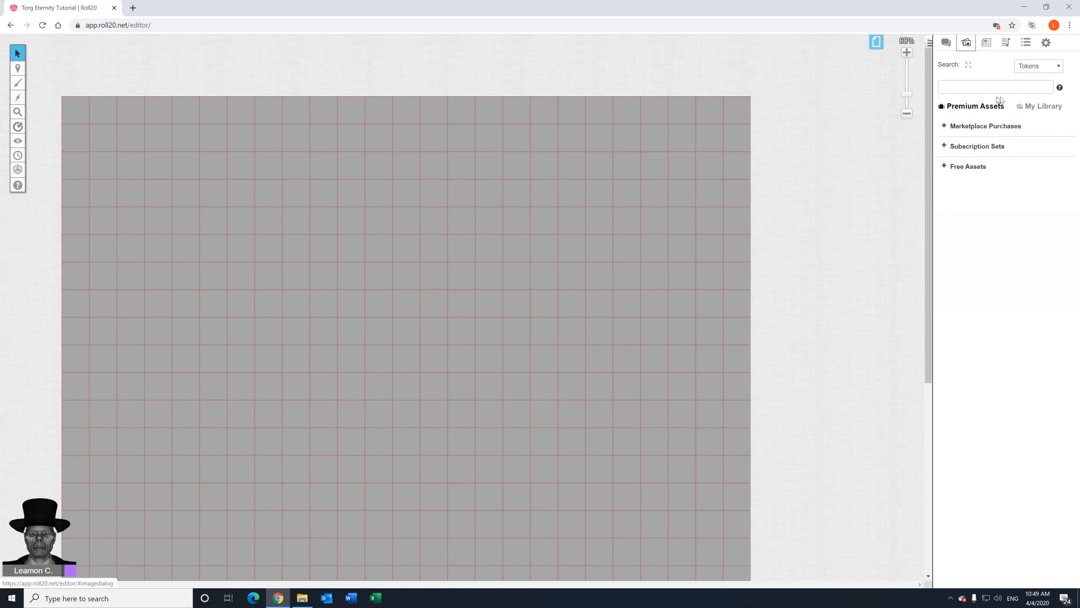
click(1042, 106)
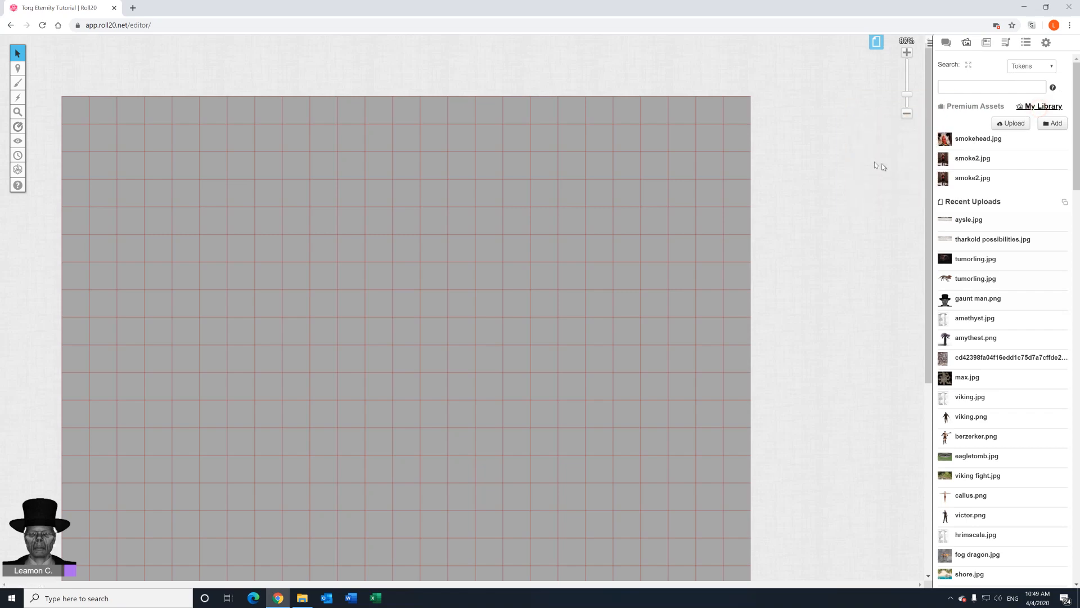
scroll(976, 236, down, 20)
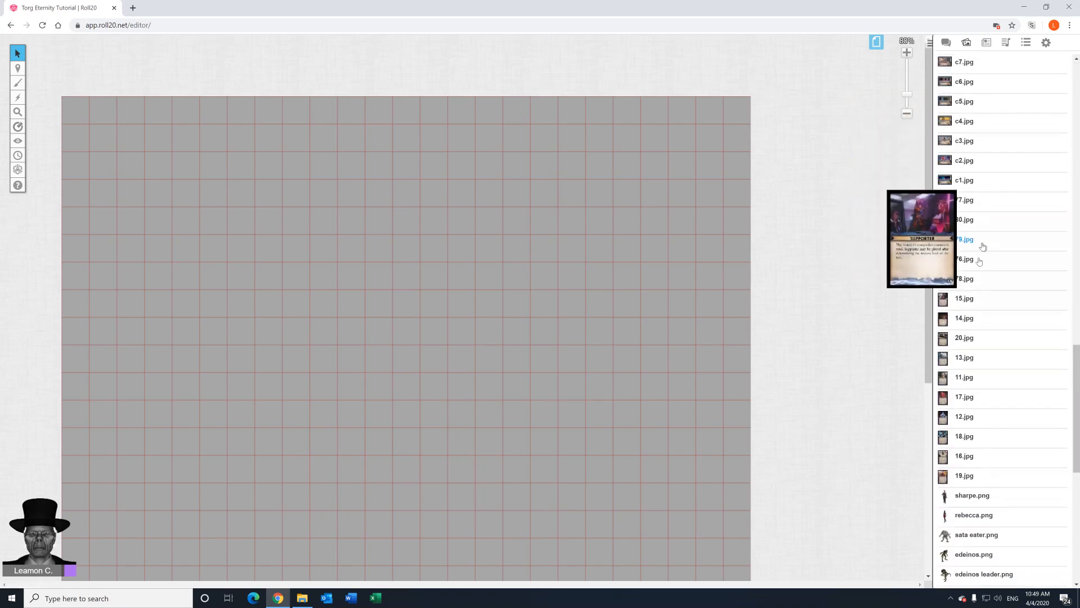
scroll(968, 249, down, 1)
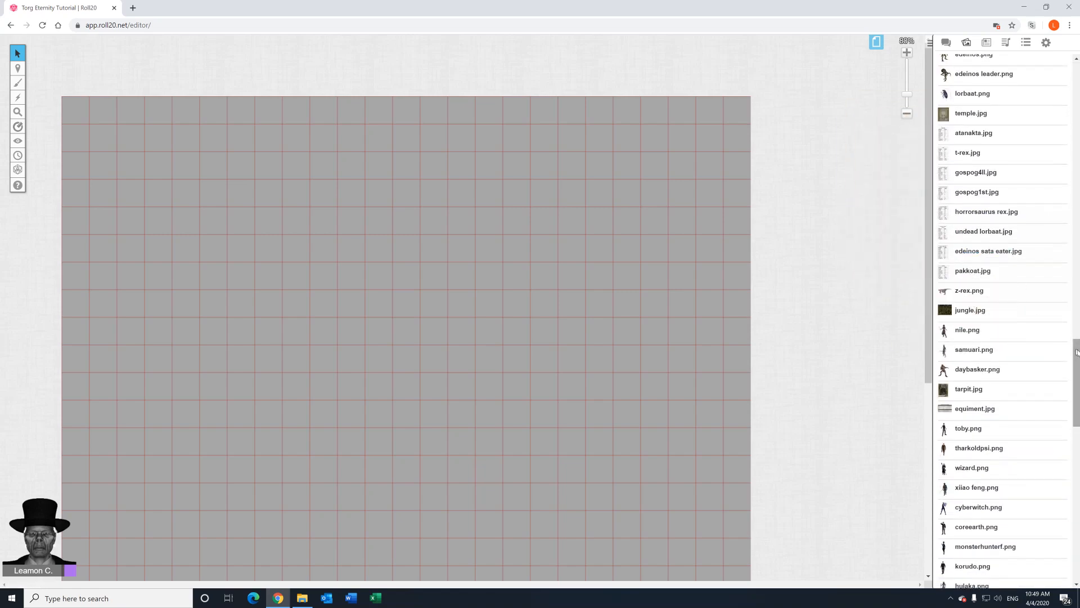
drag(1076, 352, 1076, 73)
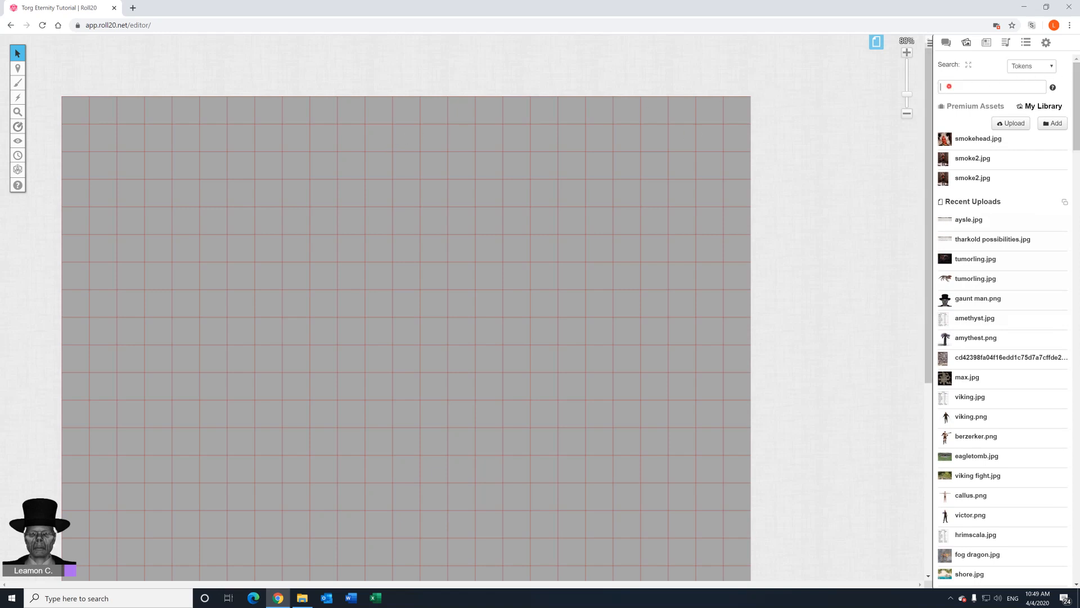
Search the art library for "jungle" and place the green jungle.jpg from the personal library near the page's upper-left corner.
click(948, 84)
key(Return)
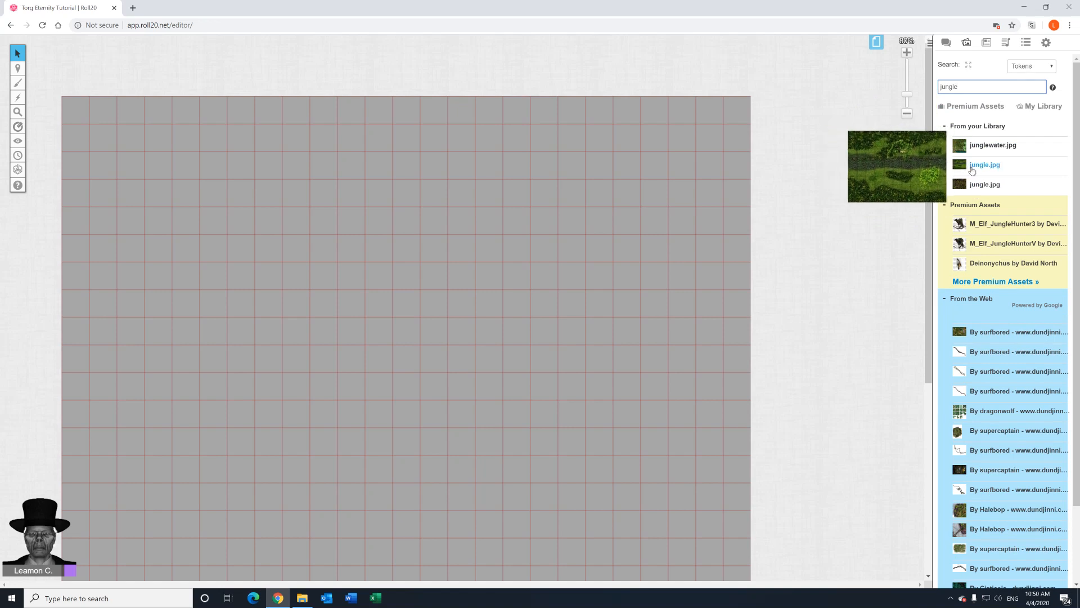
drag(979, 165, 133, 155)
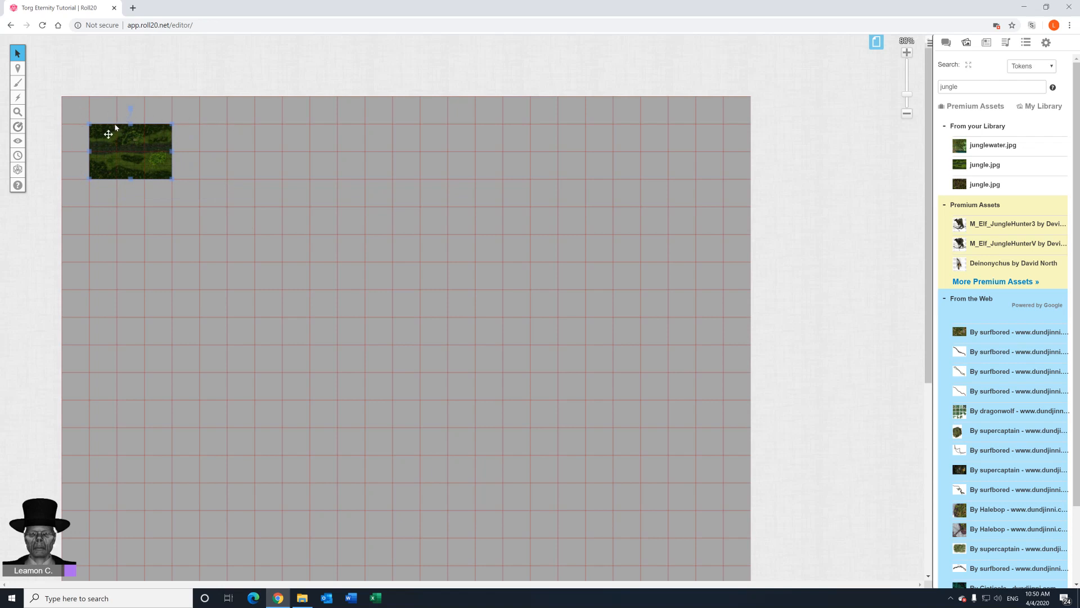
Enlarge the jungle image to about 23 grid cells wide and 14 cells high, starting one cell in from the page's upper-left corner.
drag(171, 178, 502, 398)
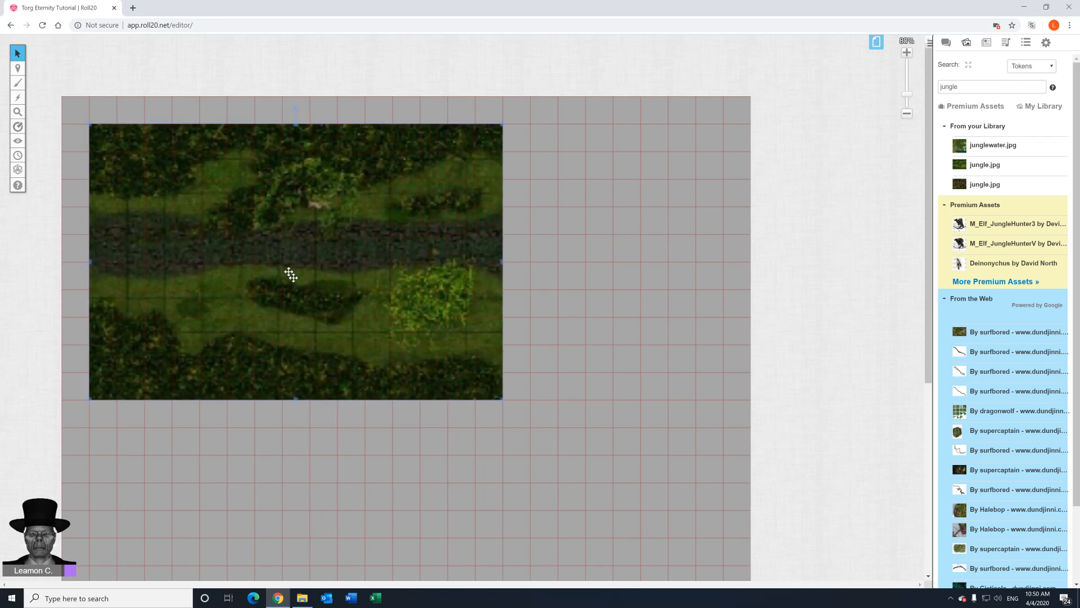
drag(291, 275, 277, 249)
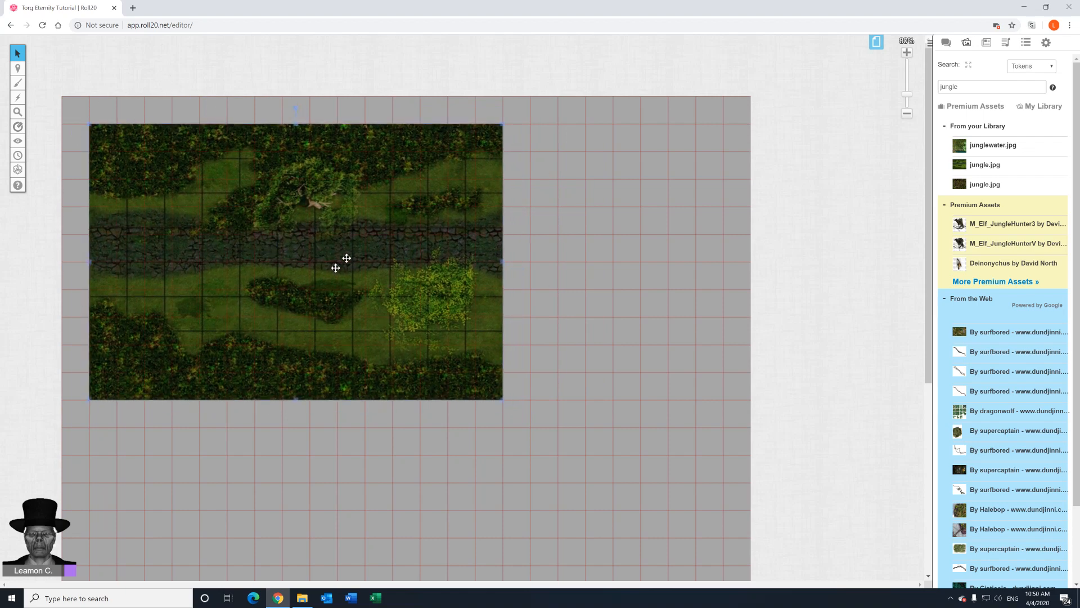
drag(424, 256, 368, 253)
drag(500, 261, 723, 281)
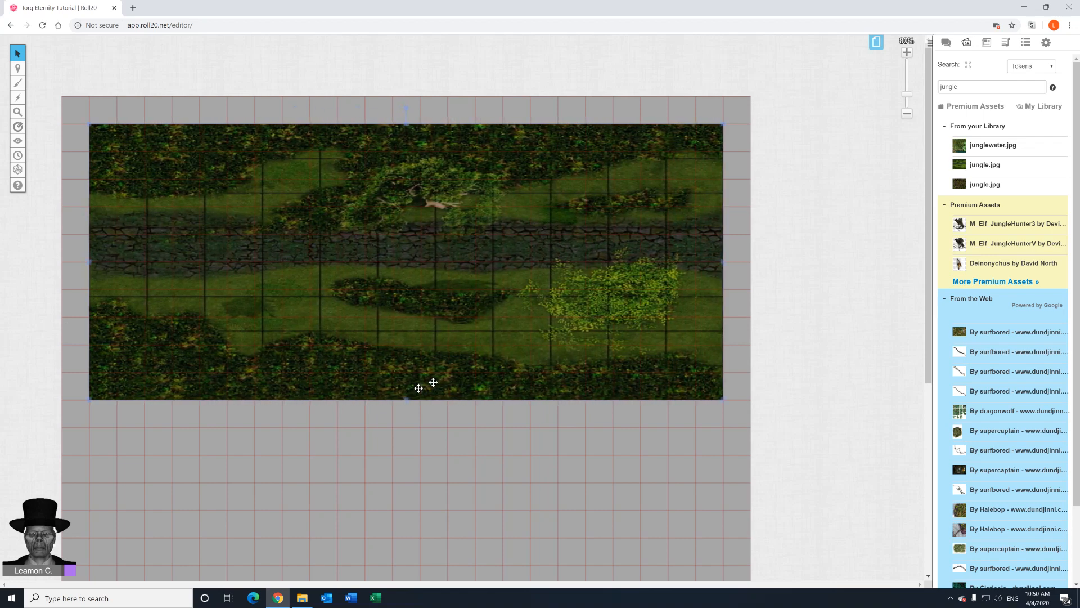
drag(408, 398, 402, 517)
scroll(497, 309, down, 5)
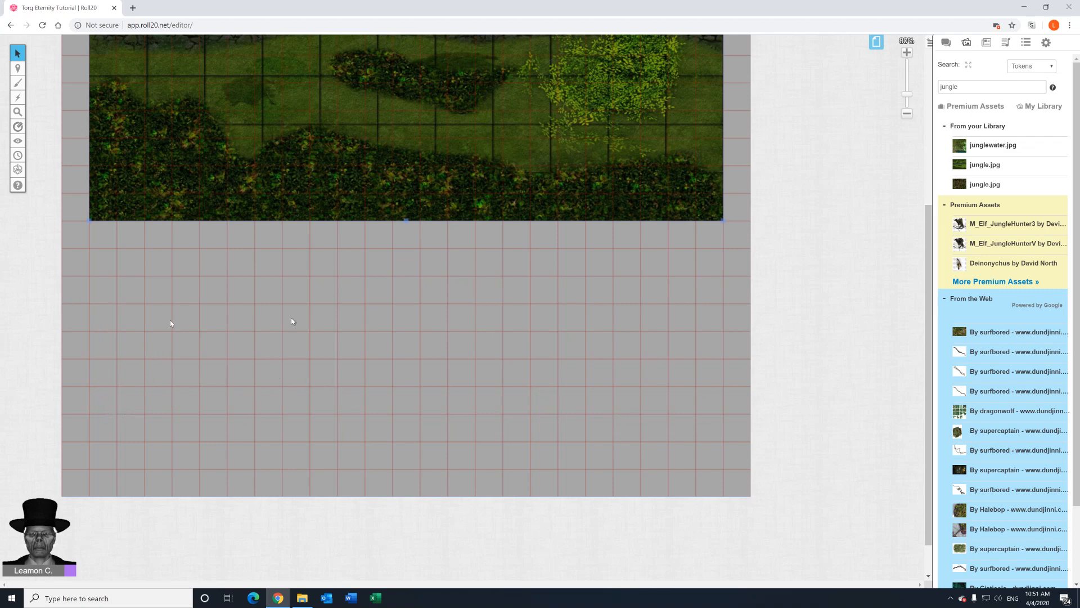
scroll(489, 408, up, 3)
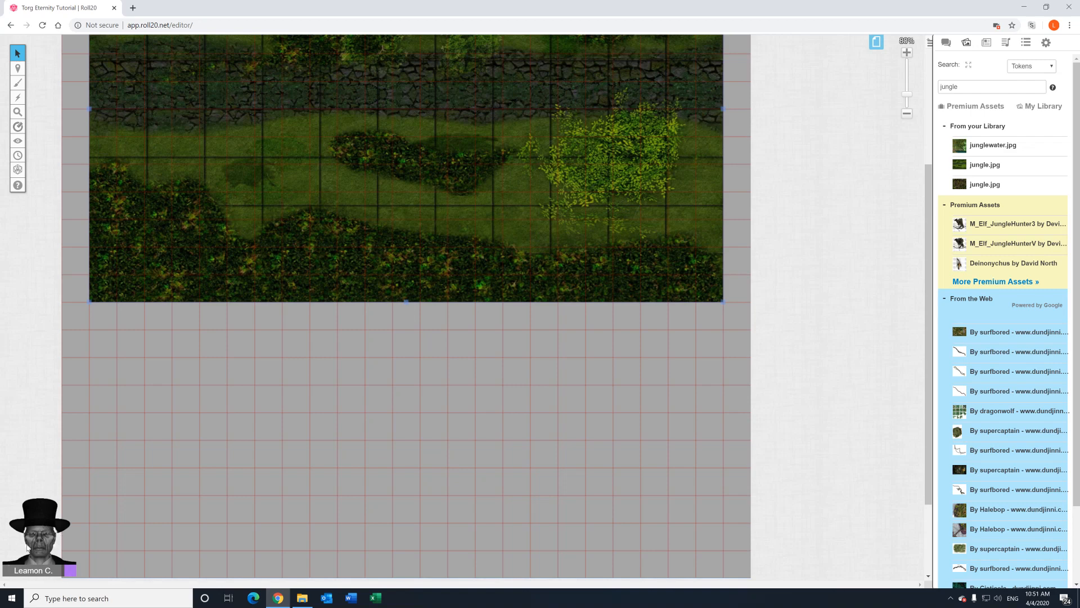
Change the GM's player color to red.
click(71, 570)
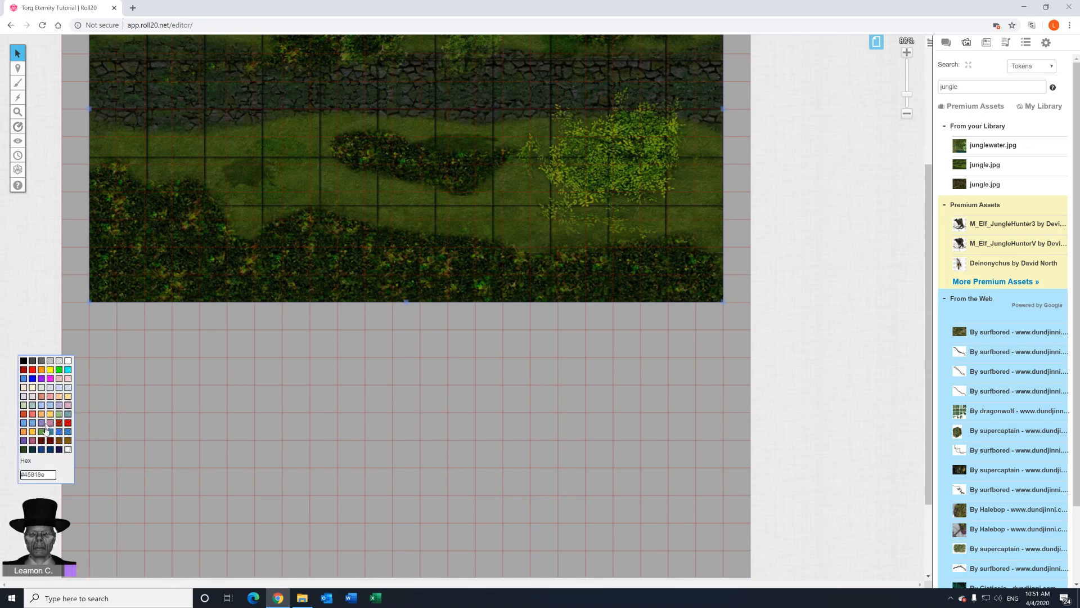
click(67, 422)
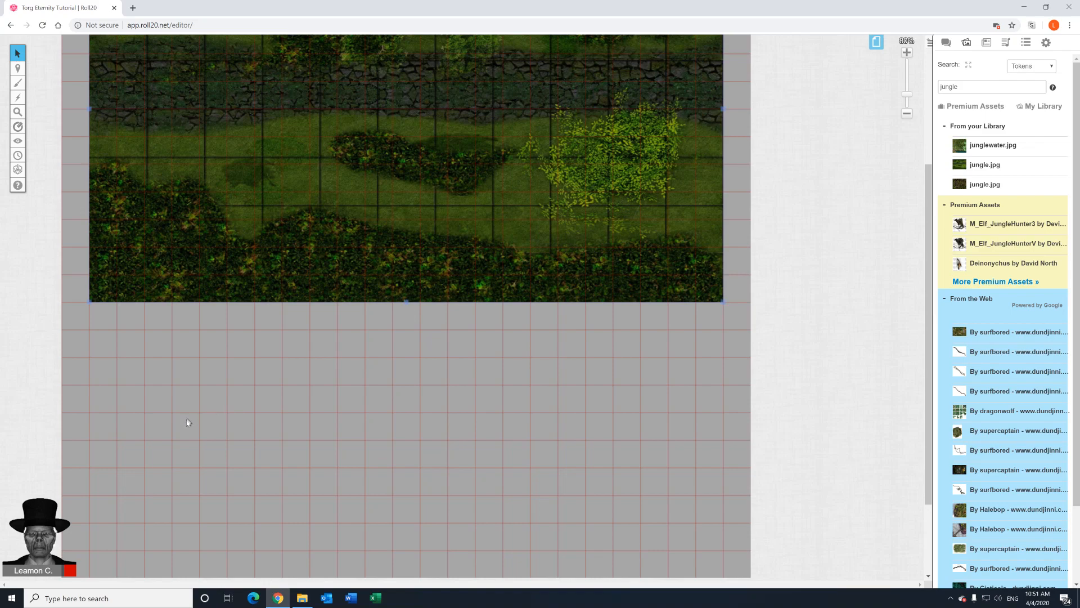
scroll(187, 422, up, 1)
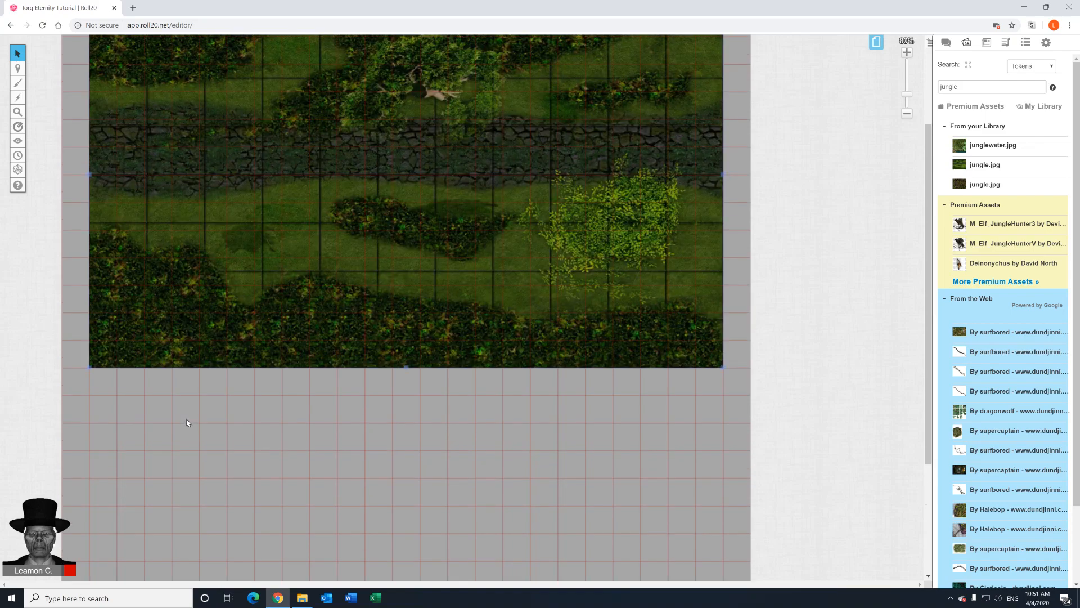
scroll(186, 420, up, 2)
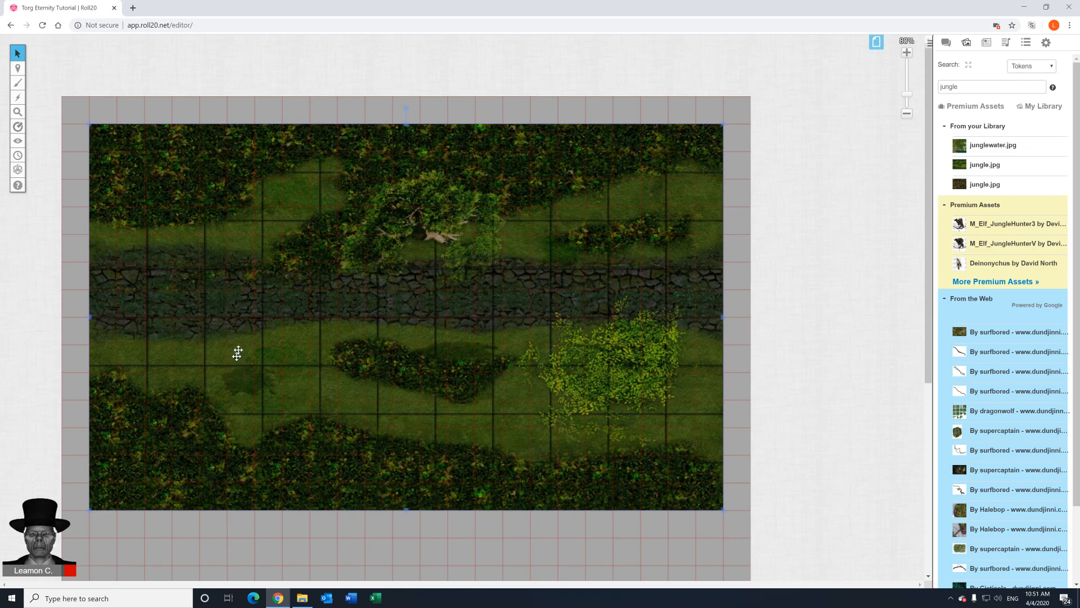
Ping several spots on the jungle map, shifting the image one cell left and back to its place.
click(237, 287)
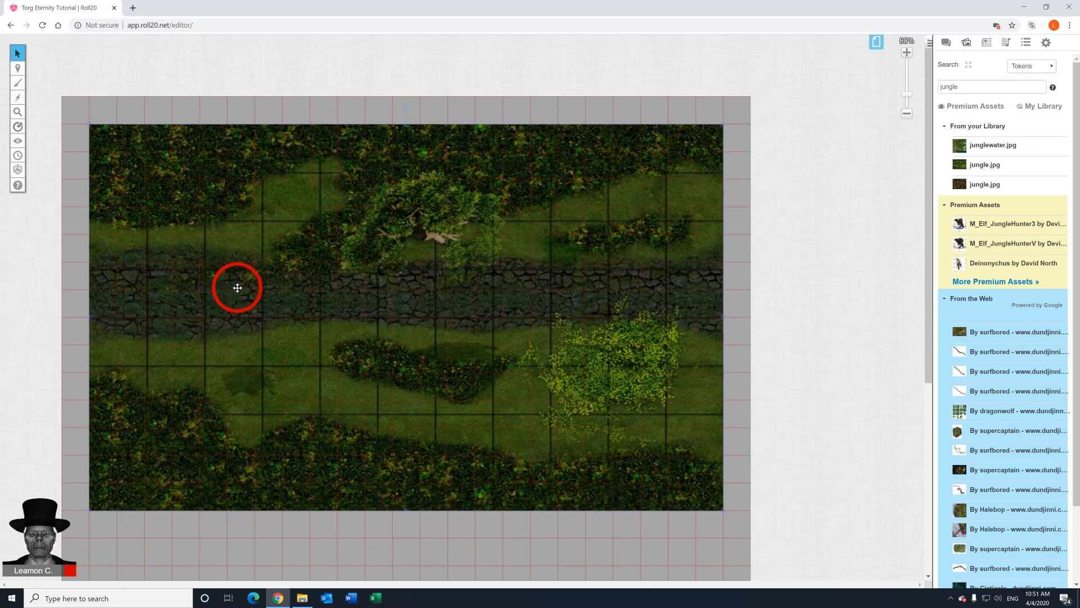
click(525, 299)
key(Left)
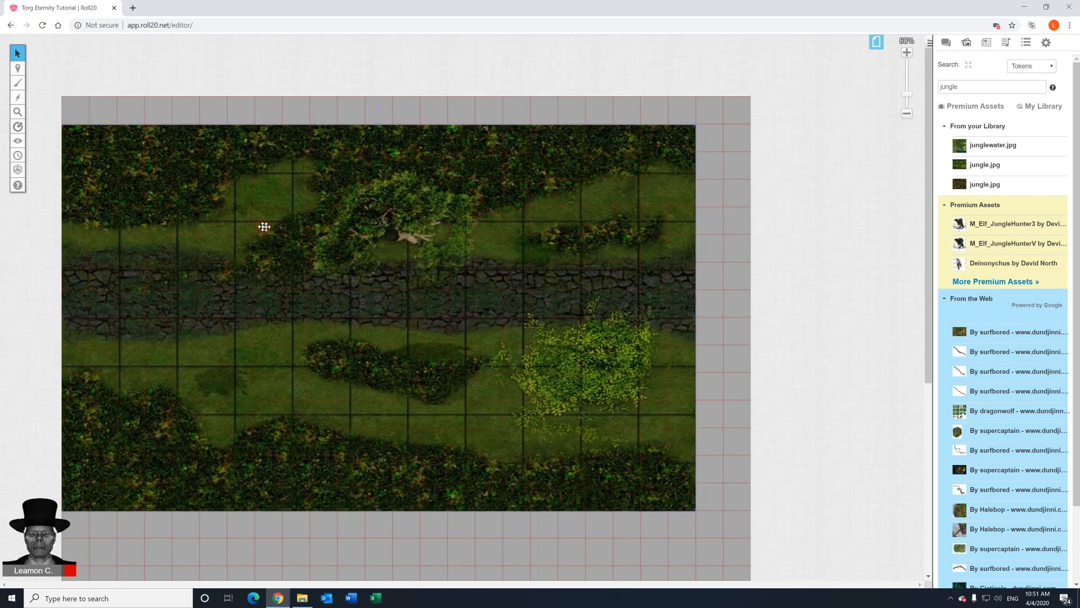
drag(265, 226, 288, 231)
click(238, 223)
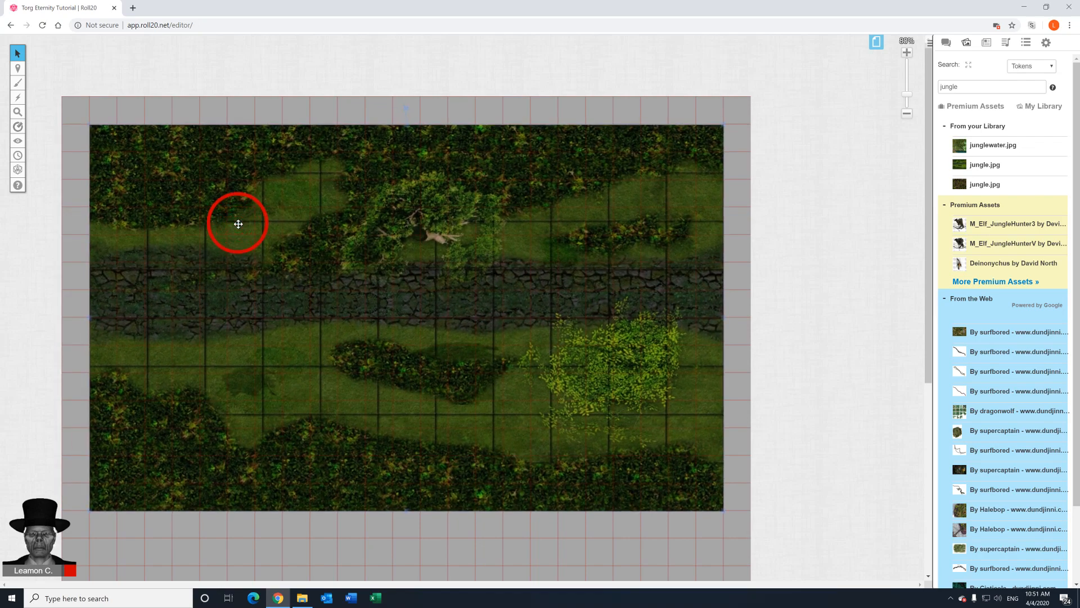
click(240, 398)
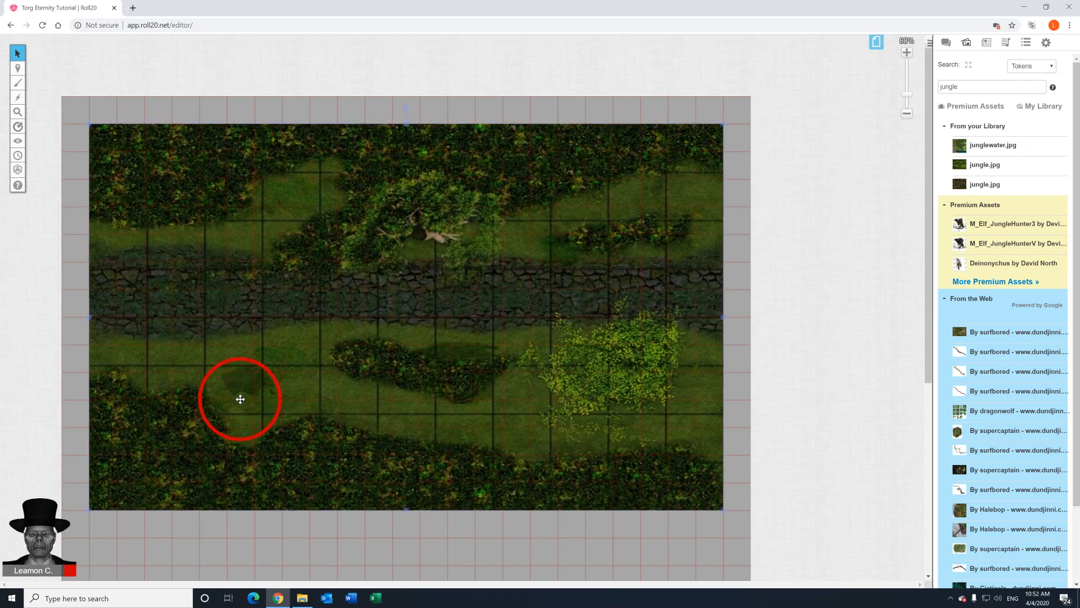
drag(241, 399, 282, 332)
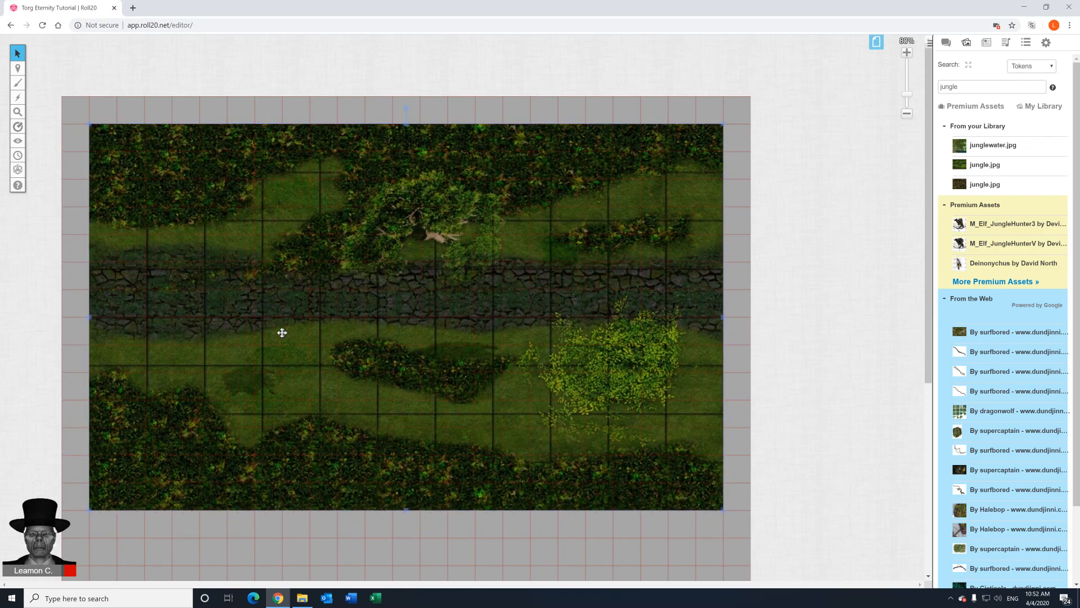
Switch to the Objects & Tokens layer and ping several spots across the jungle map.
mouse_move(17, 56)
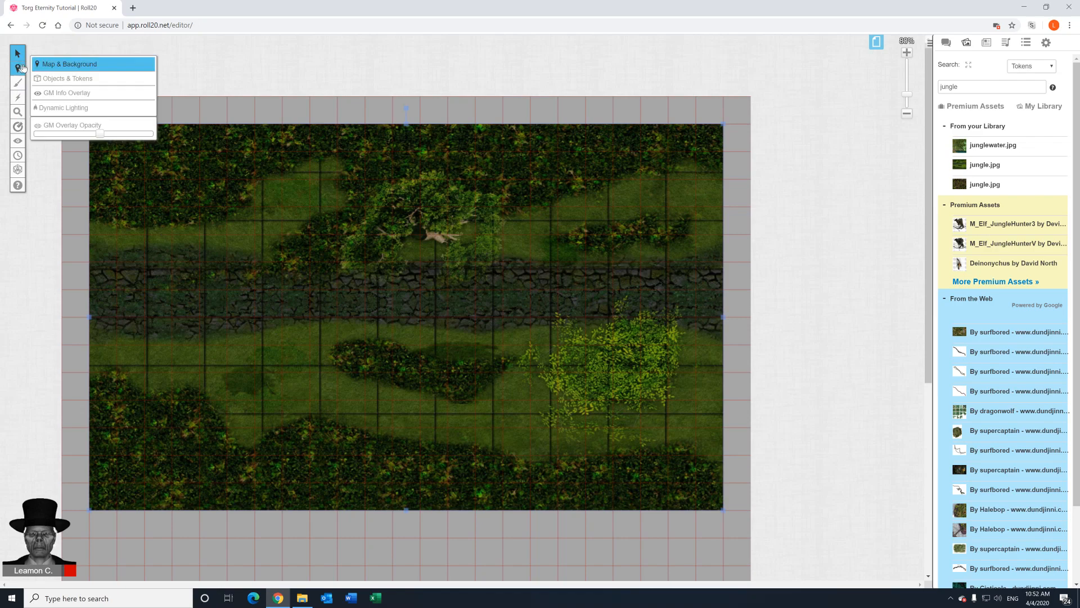
click(62, 80)
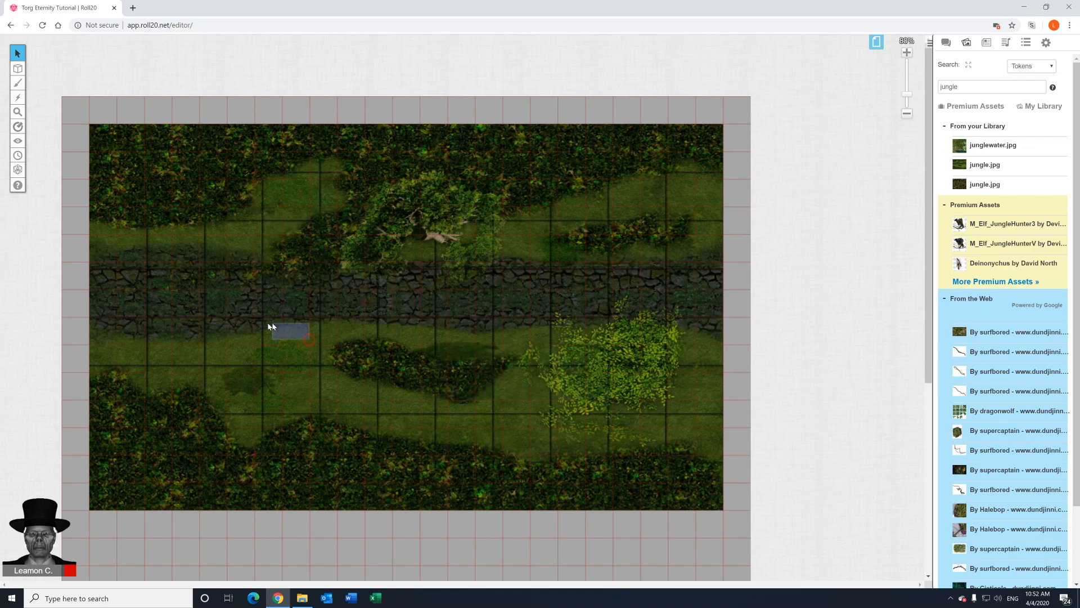
click(190, 256)
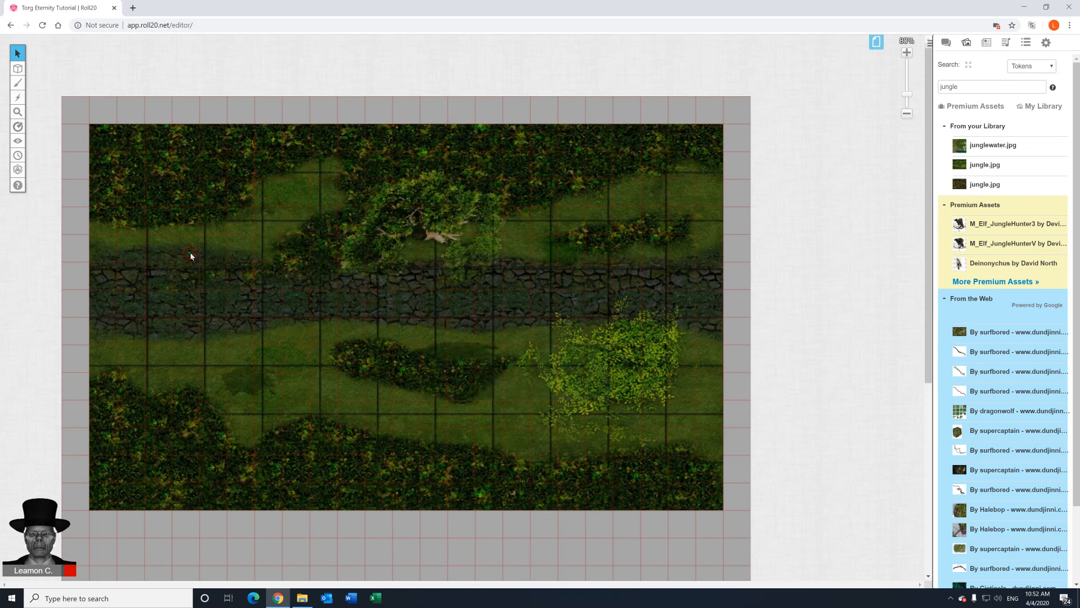
click(541, 256)
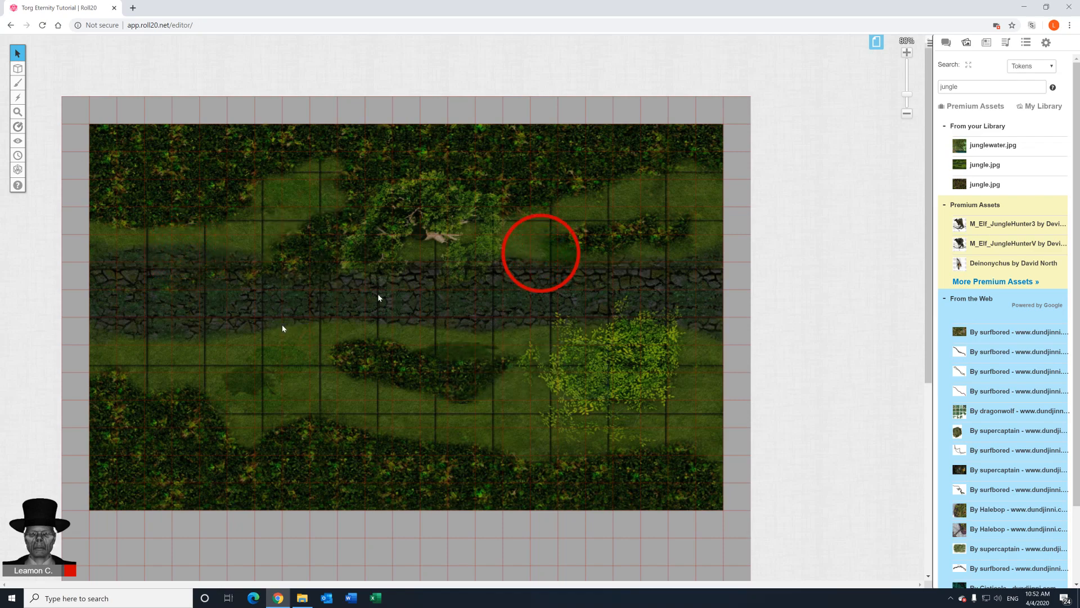
click(228, 348)
click(551, 397)
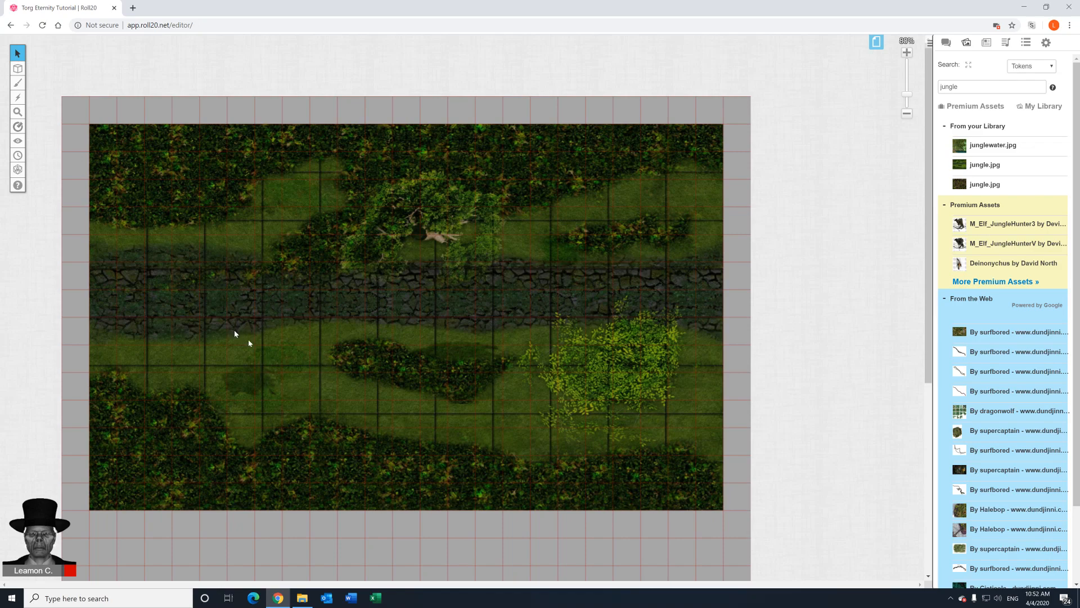
On the Map & Background layer, align the jungle image to the page grid by outlining a block of 3 x 3 printed cells.
right_click(276, 284)
click(272, 284)
mouse_move(18, 68)
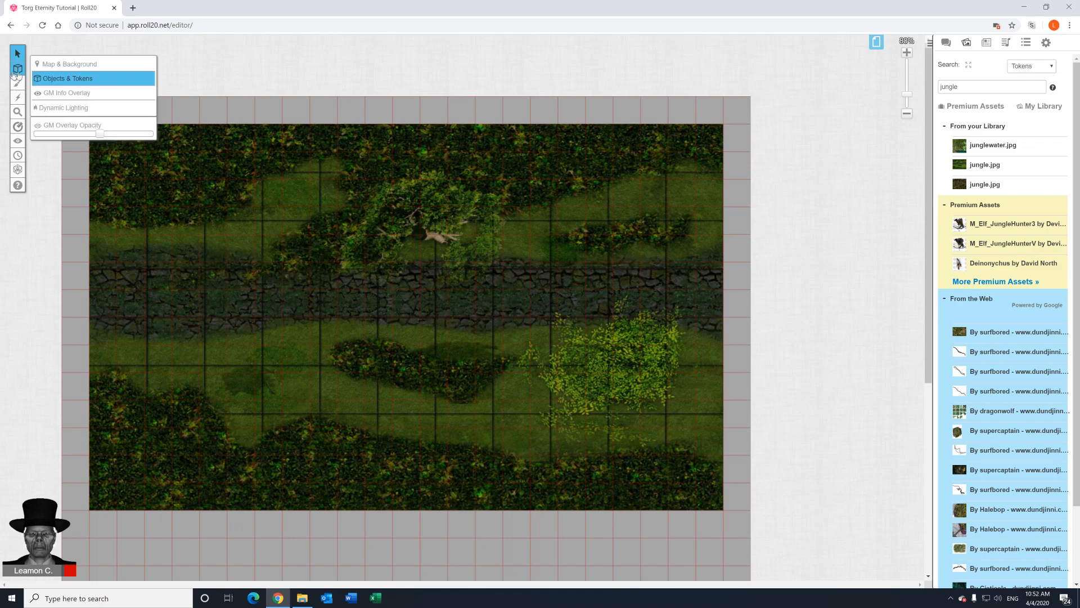
click(59, 64)
right_click(232, 302)
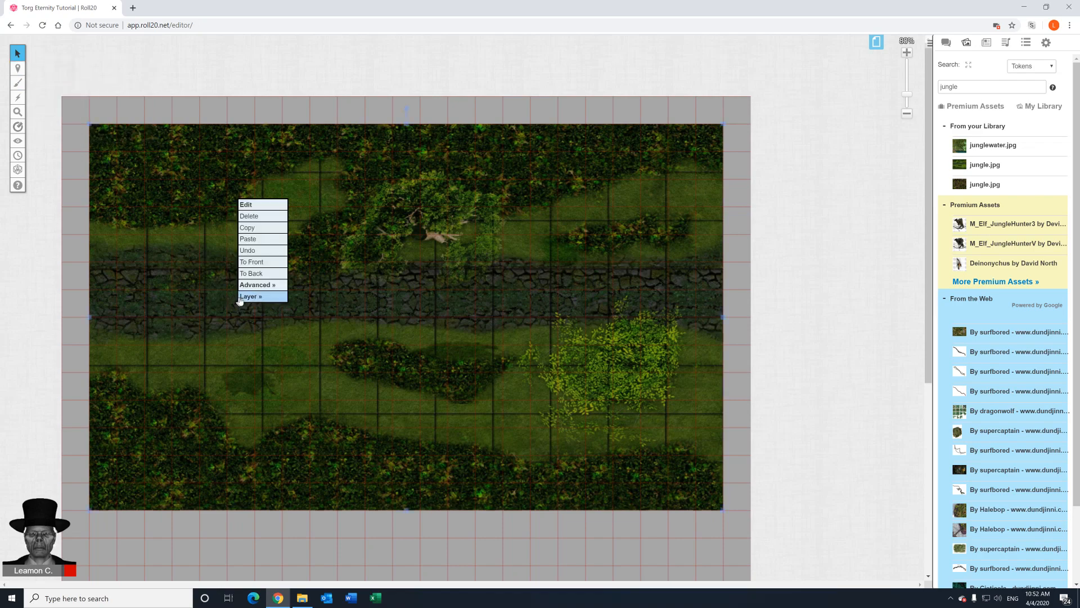
mouse_move(248, 298)
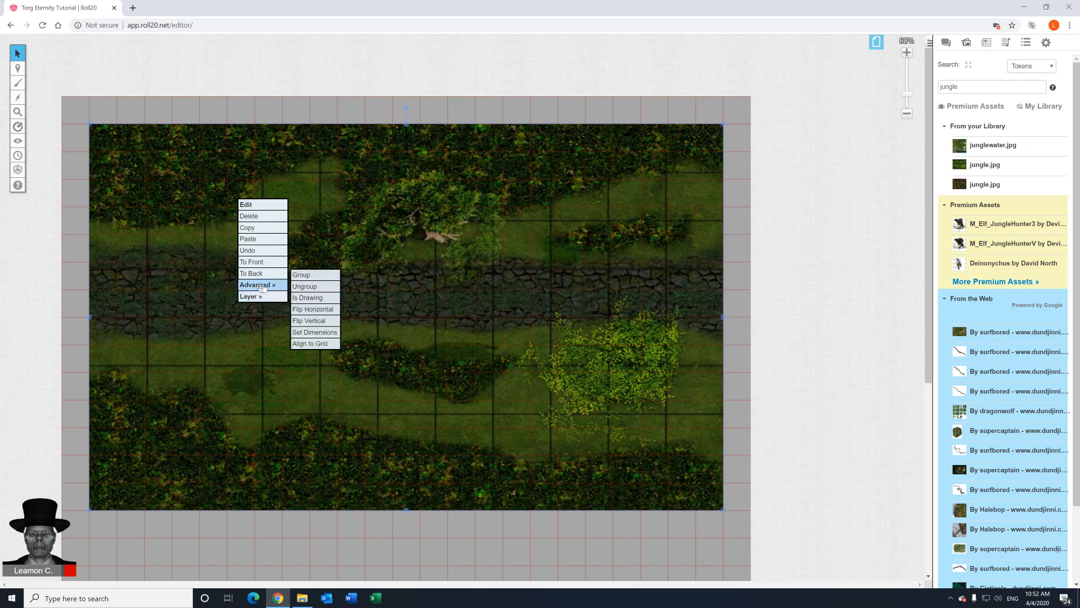
click(310, 345)
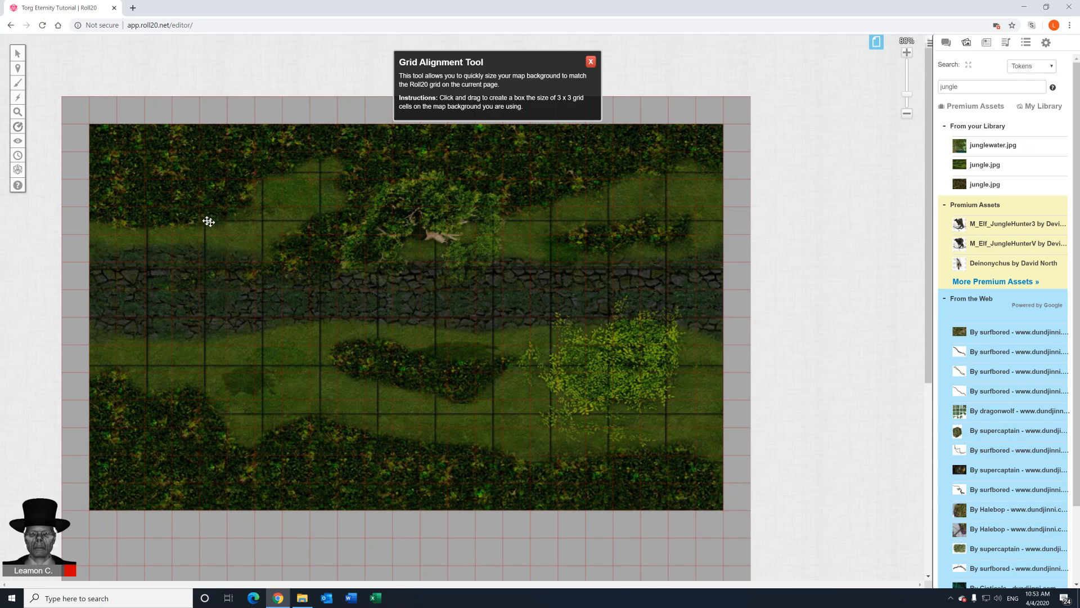
drag(204, 219, 379, 366)
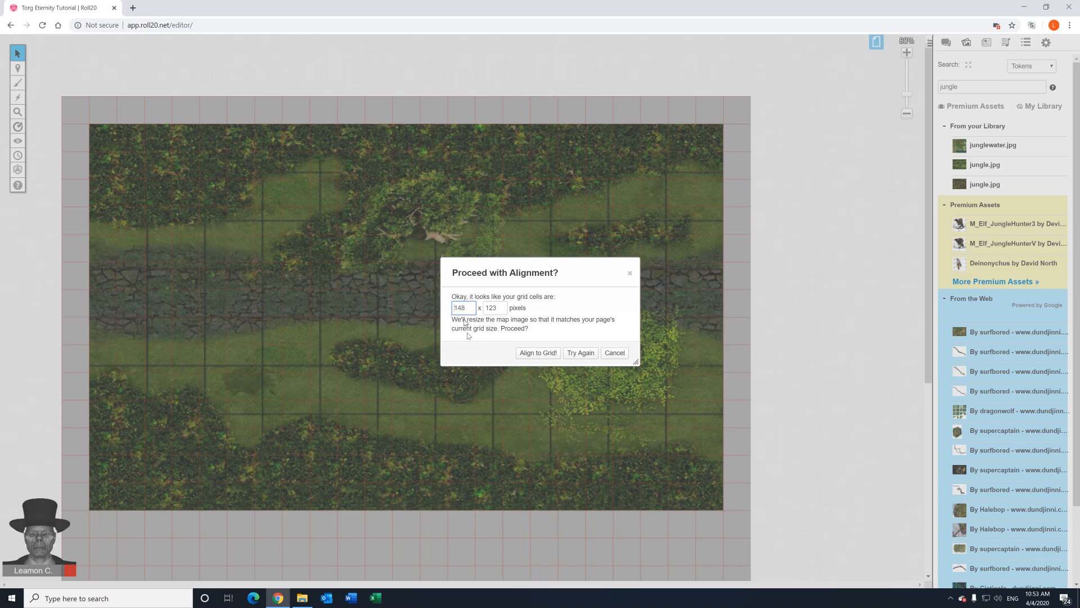
click(533, 354)
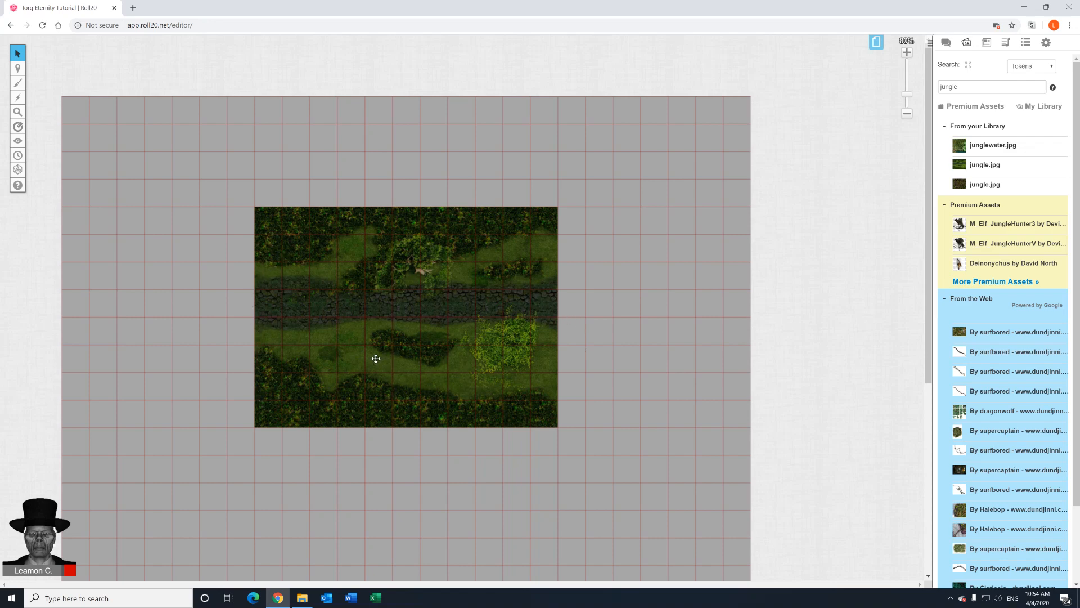
Inspect at up to 170% zoom how the jungle image's printed cells line up with the page grid.
click(907, 53)
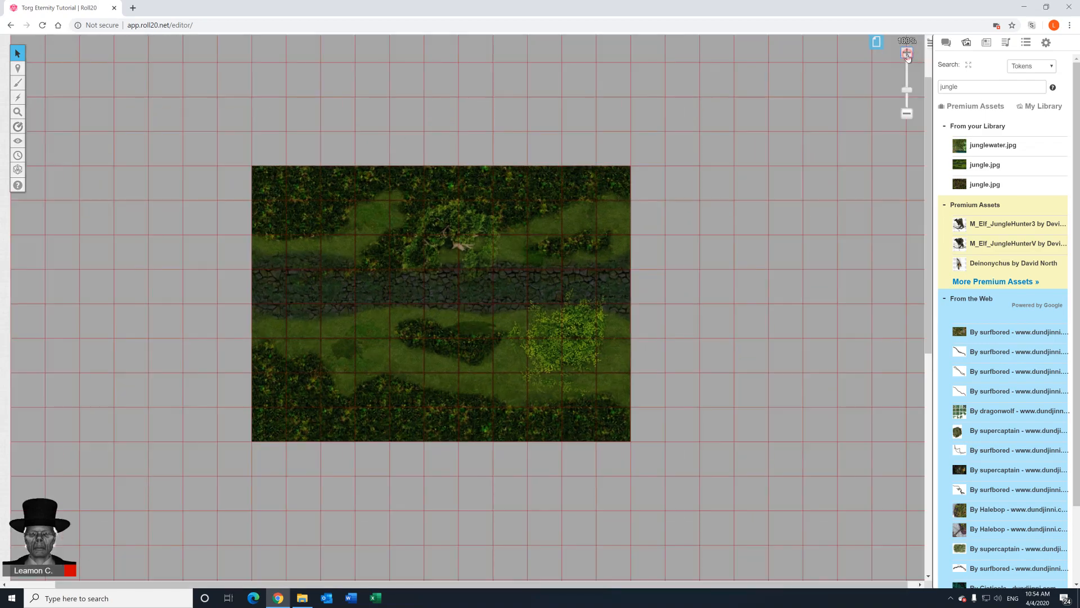
click(907, 54)
click(907, 54)
click(907, 53)
click(907, 55)
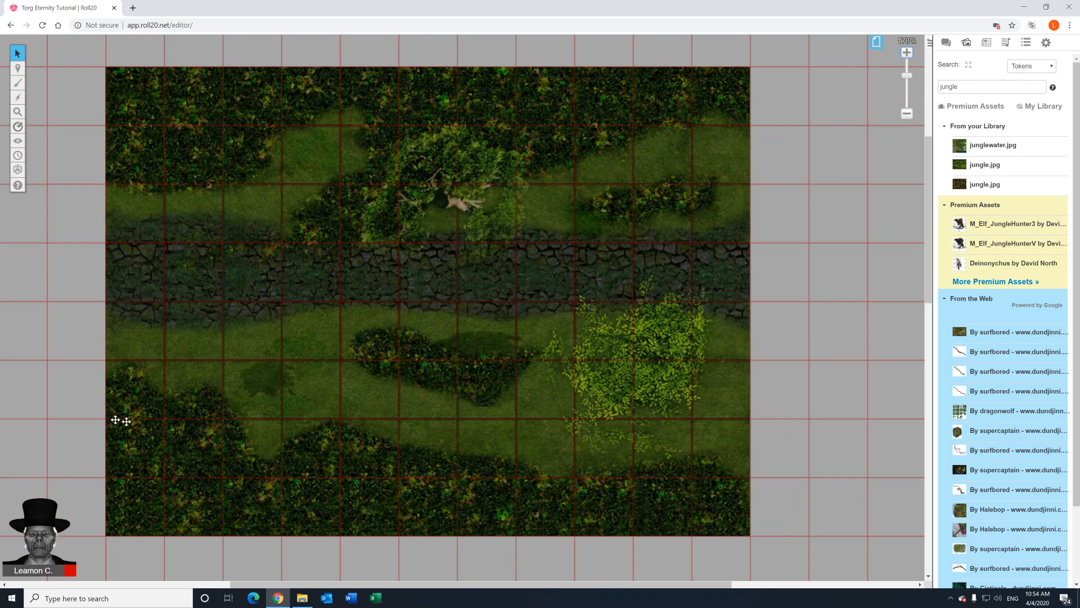
click(906, 116)
click(907, 116)
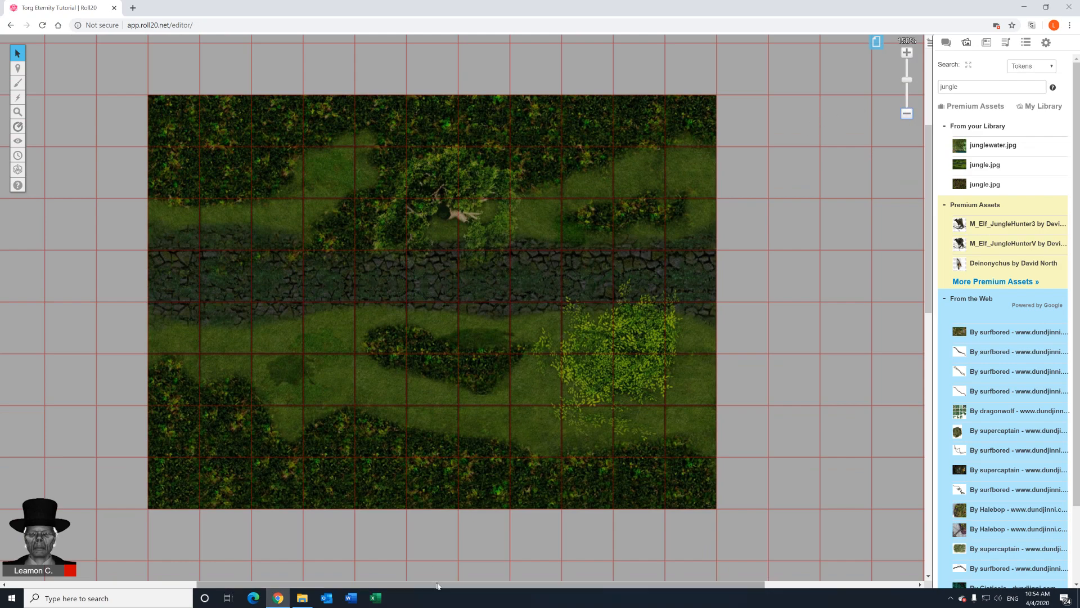
drag(433, 585, 410, 589)
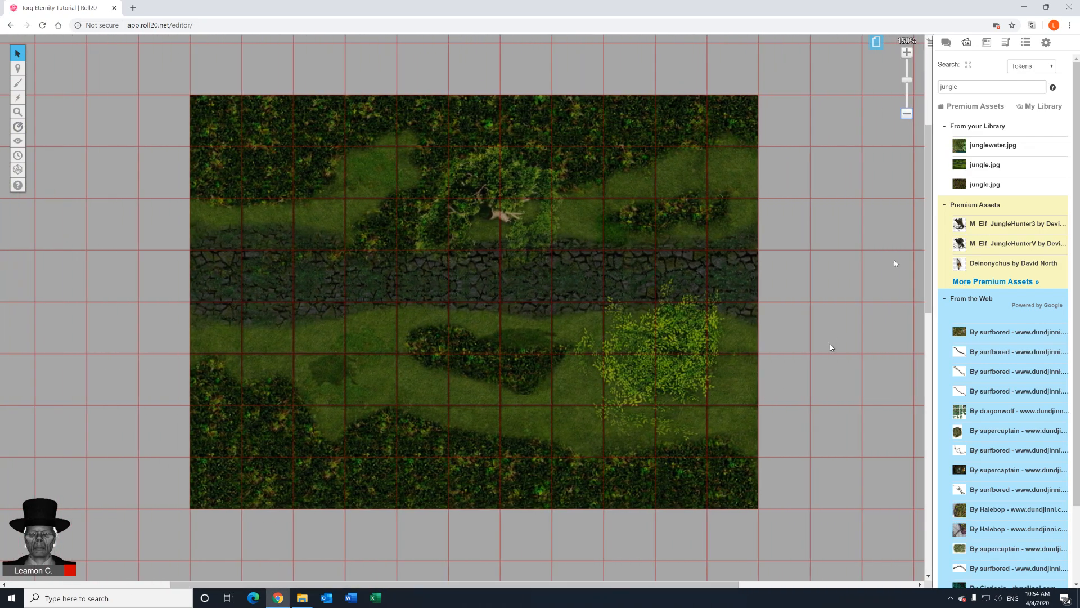
mouse_move(929, 201)
mouse_down()
mouse_move(929, 184)
mouse_move(930, 236)
mouse_move(910, 193)
mouse_up()
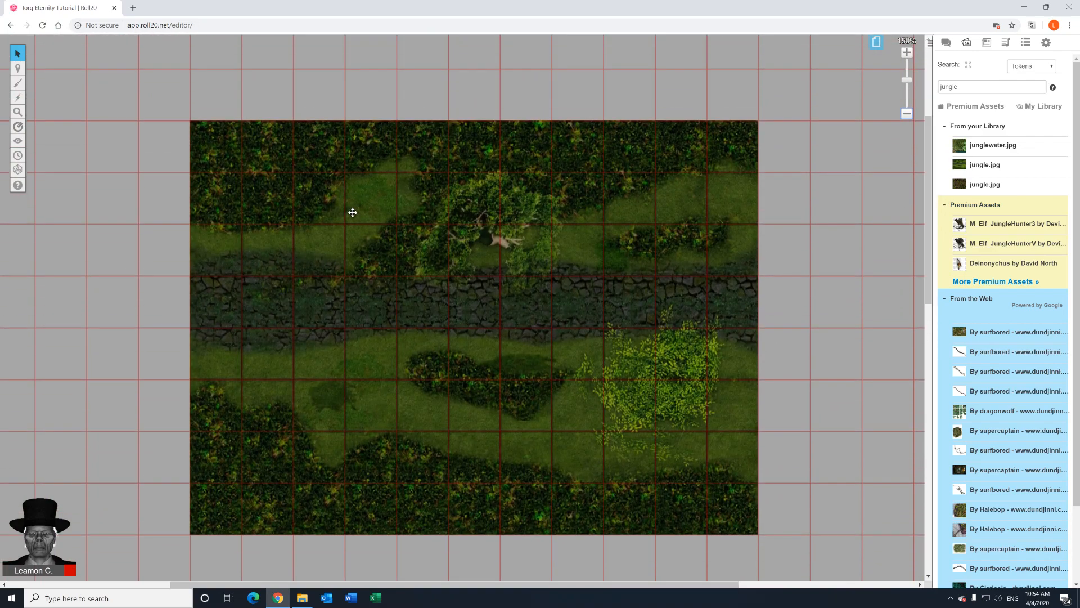
drag(353, 213, 298, 188)
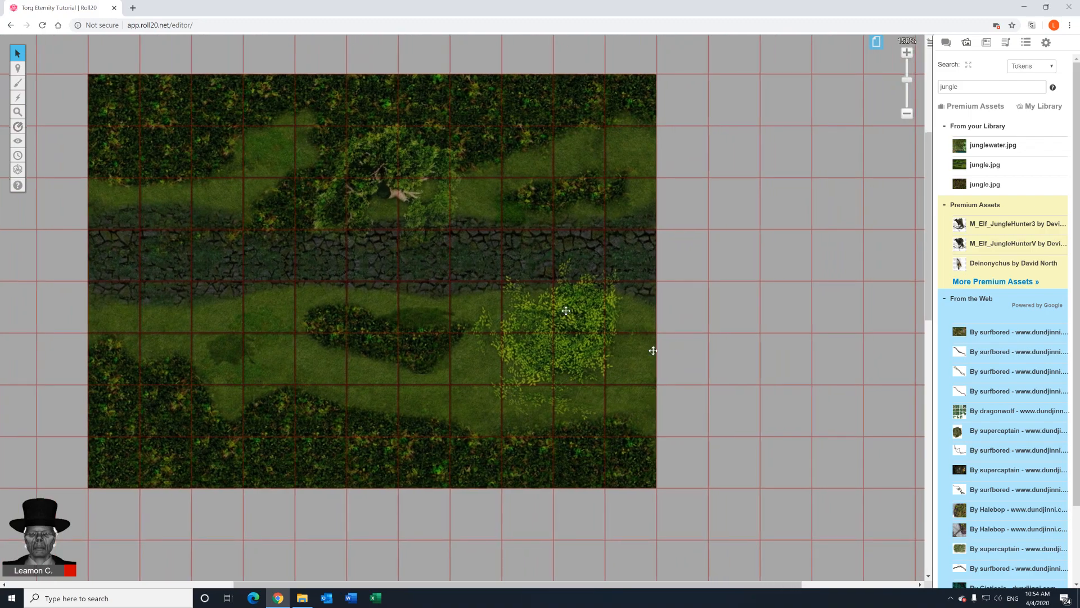
scroll(684, 376, down, 2)
scroll(684, 380, up, 2)
scroll(684, 381, up, 3)
scroll(684, 380, down, 2)
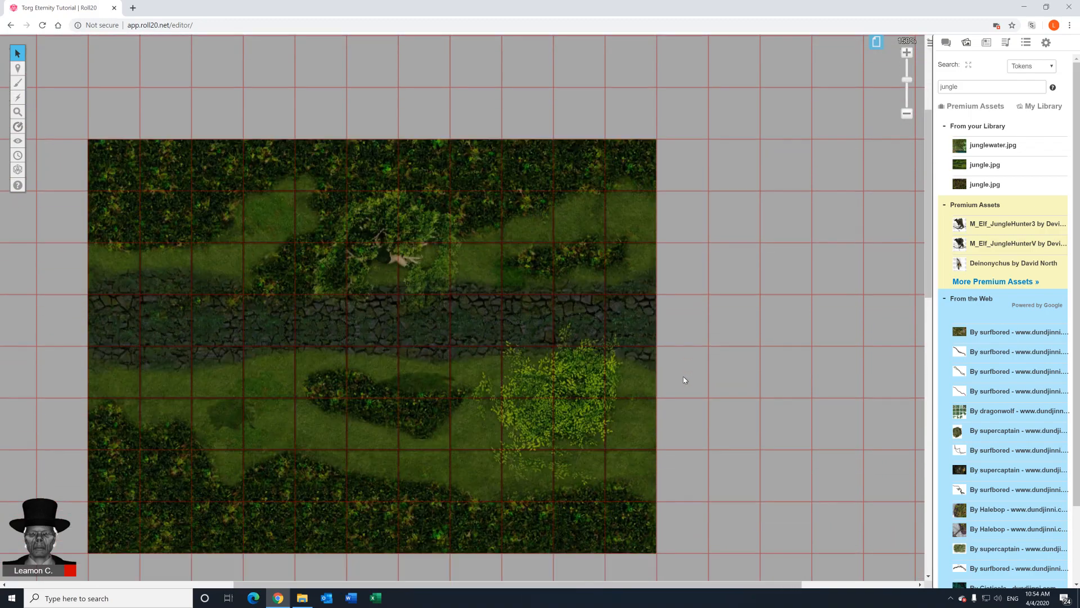
scroll(682, 380, down, 2)
scroll(314, 243, up, 1)
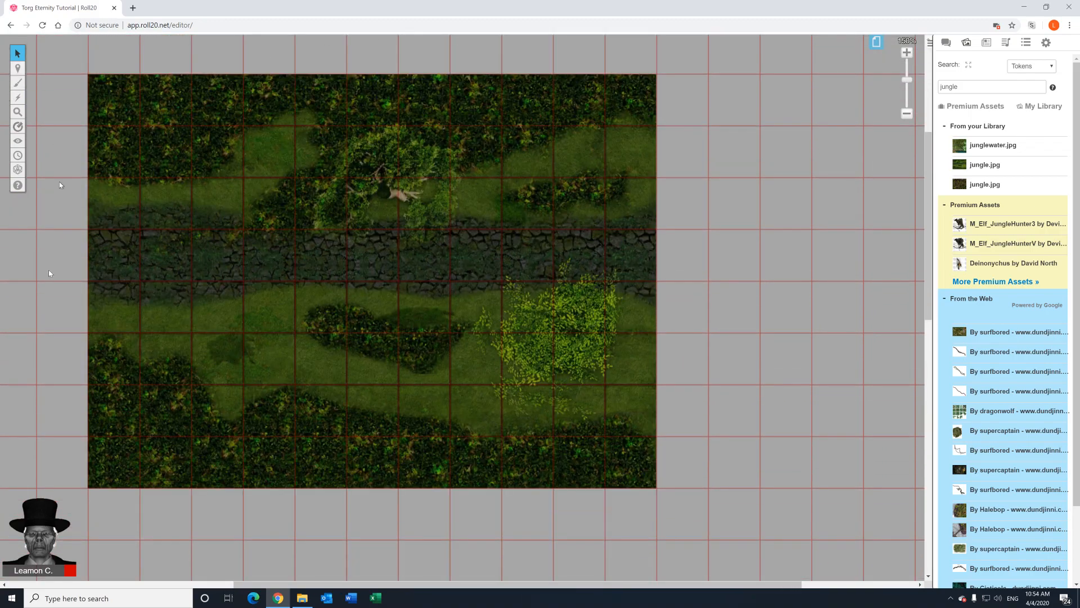
Switch to the Objects & Tokens layer.
mouse_move(17, 70)
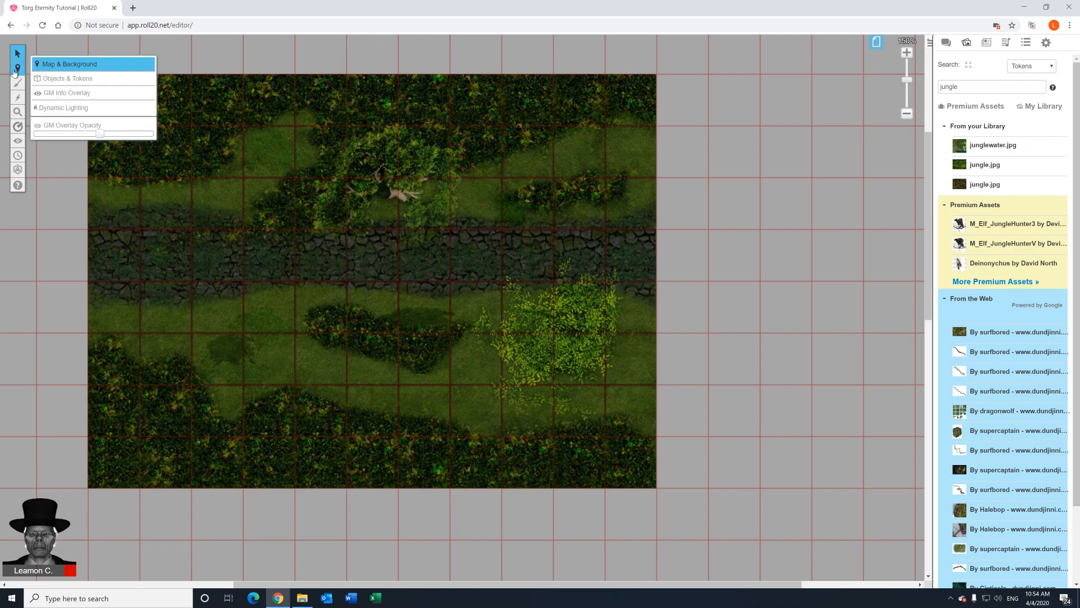
click(64, 79)
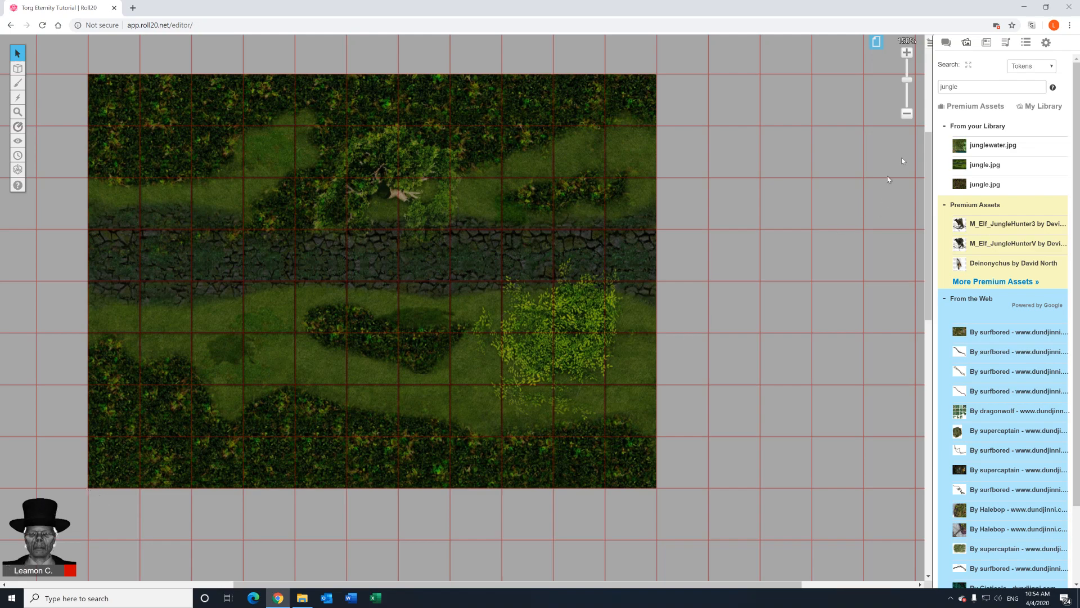
Try the Large, Regular and Small player video/avatar sizes in the game settings, and settle on Names only.
click(1045, 44)
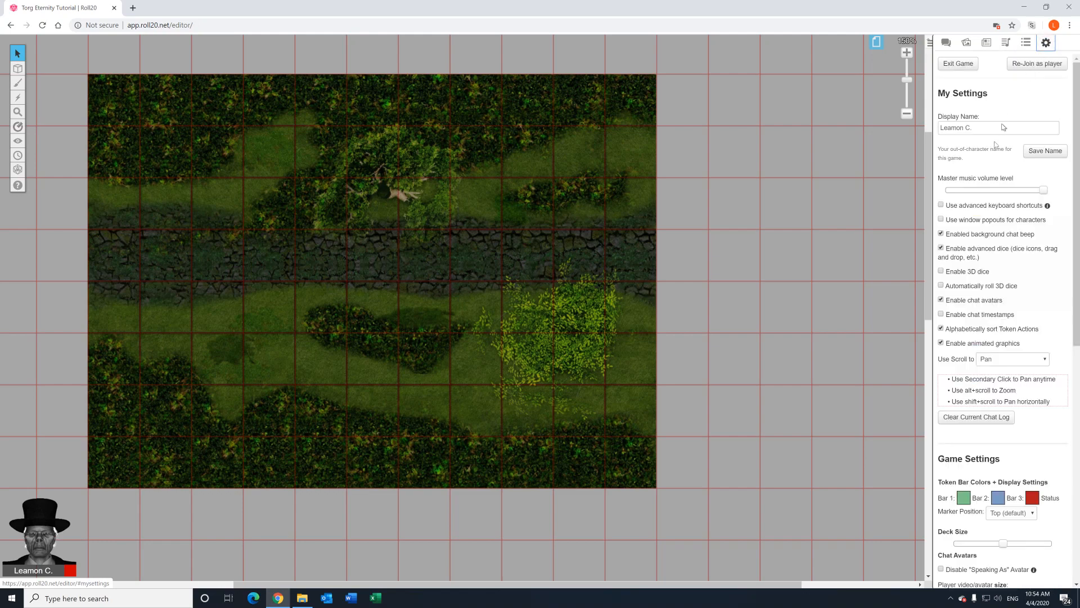
scroll(979, 274, down, 1)
scroll(980, 274, down, 2)
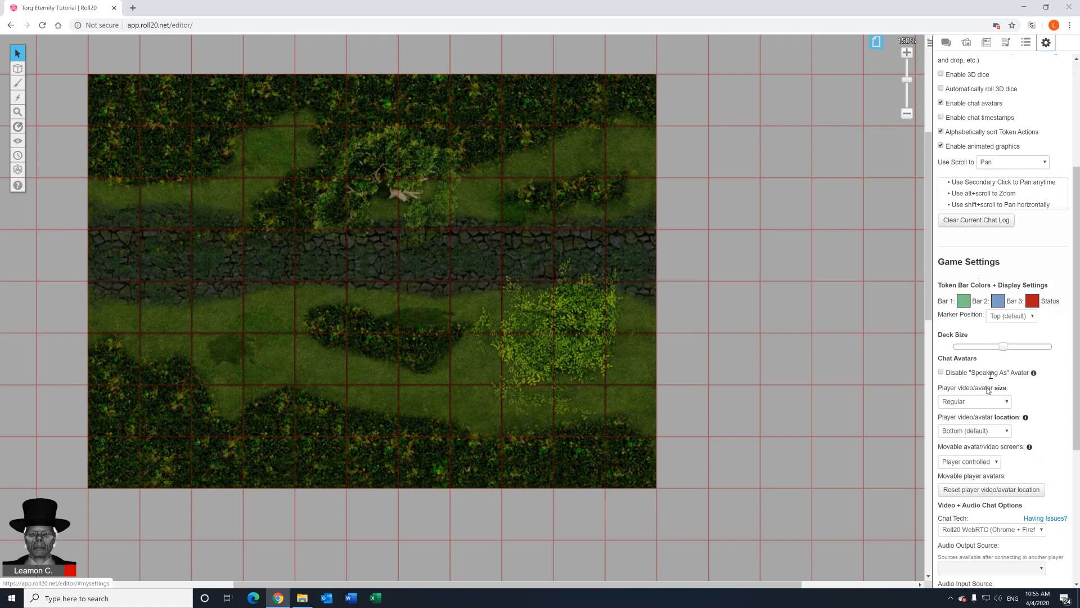
scroll(989, 390, down, 1)
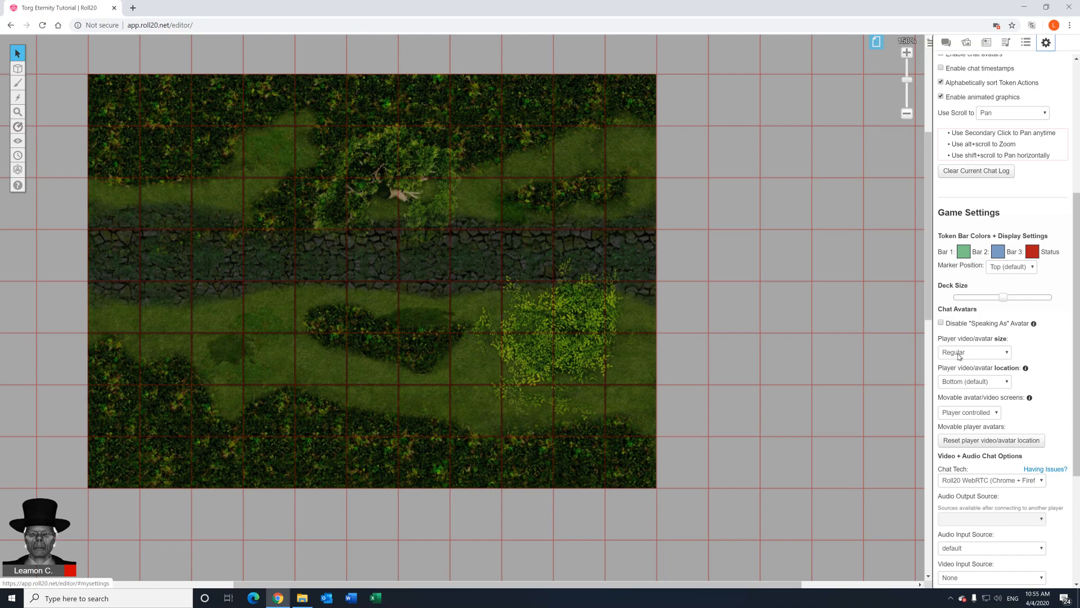
click(958, 355)
click(963, 361)
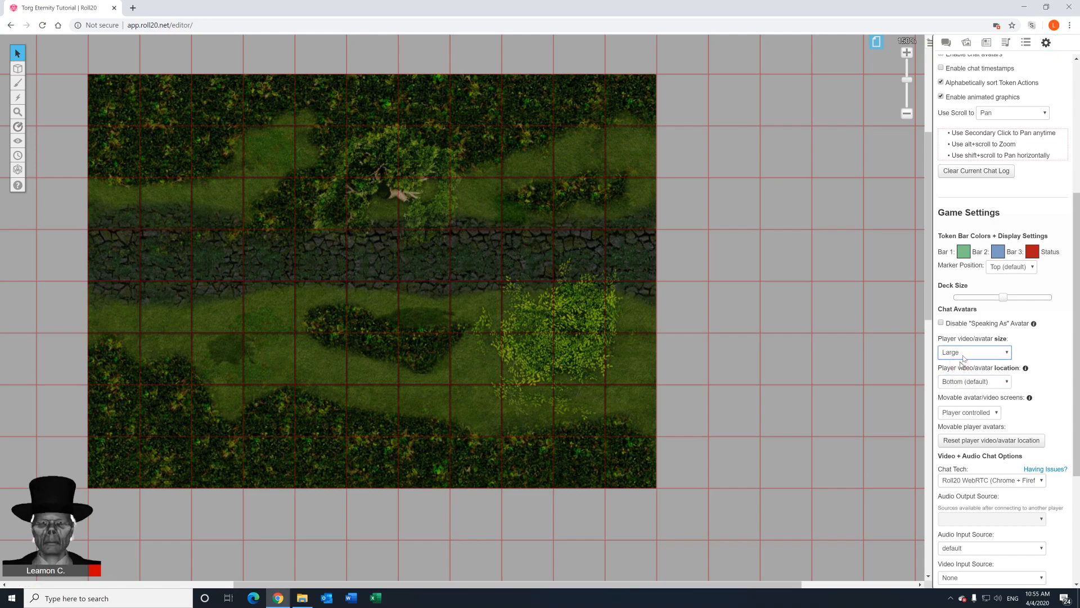
click(963, 355)
click(963, 371)
click(962, 355)
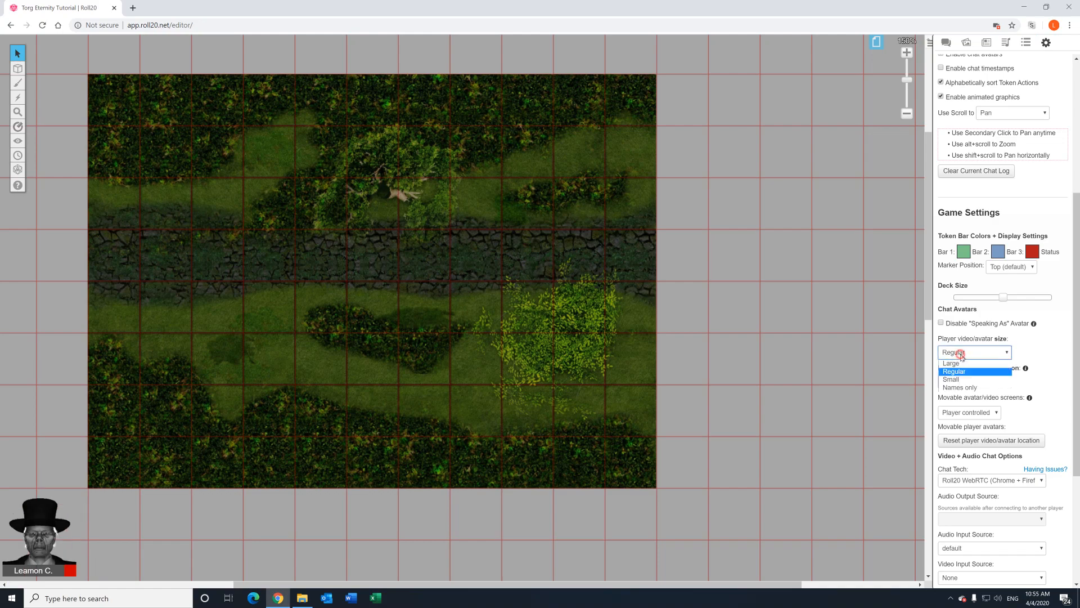
click(950, 380)
click(963, 353)
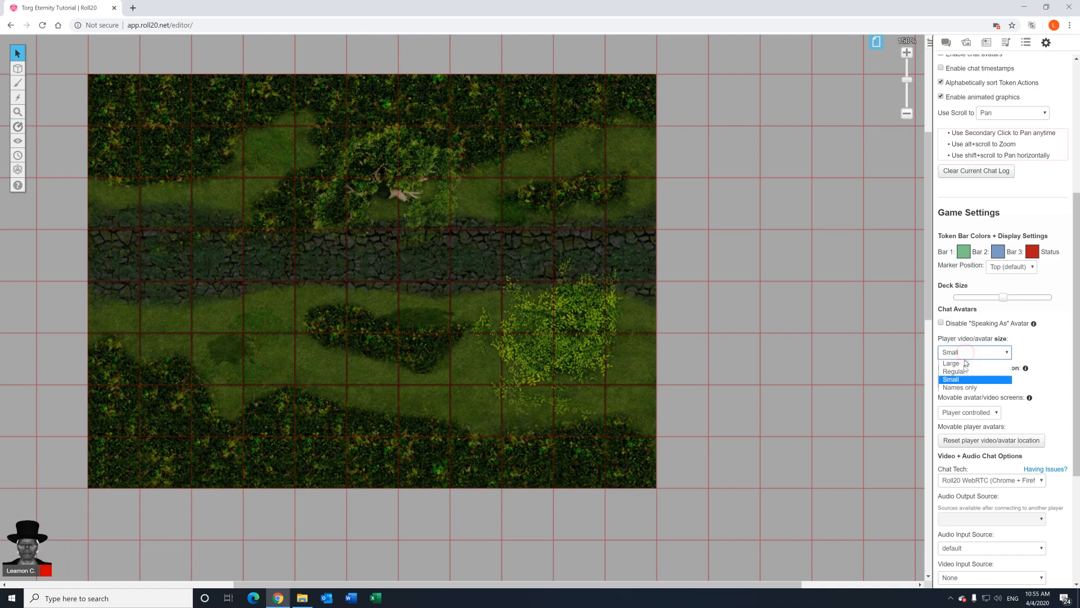
click(963, 388)
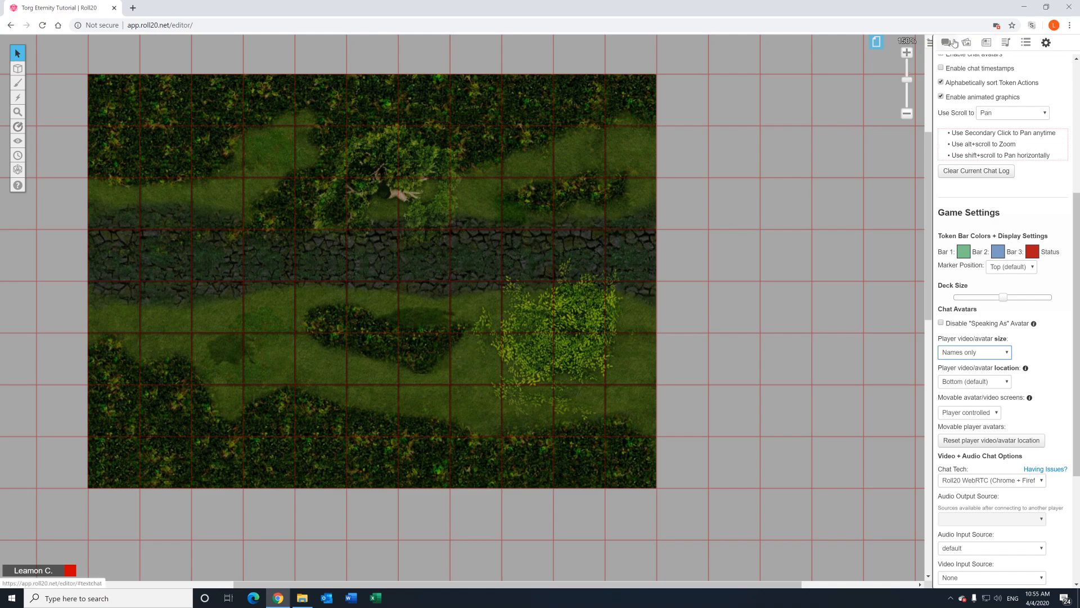
Create a journal folder named Characters.
click(992, 46)
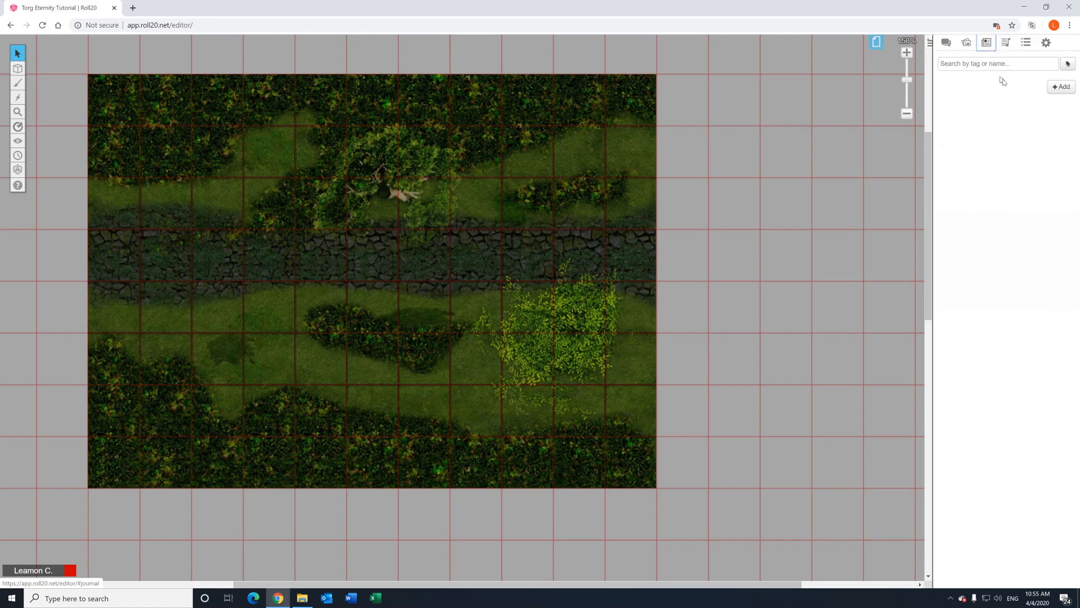
click(1062, 89)
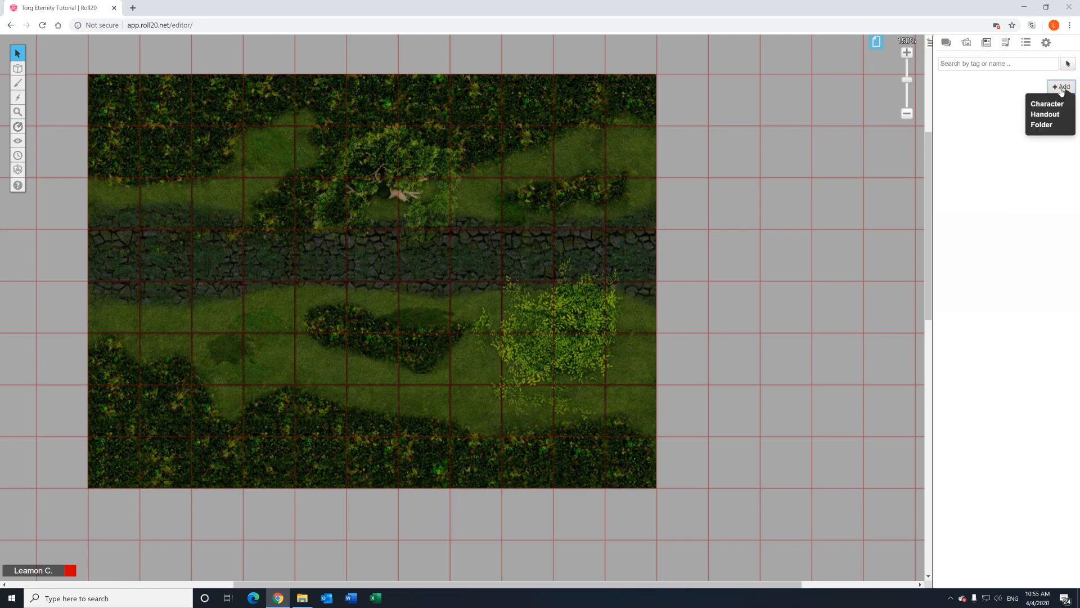
click(1045, 126)
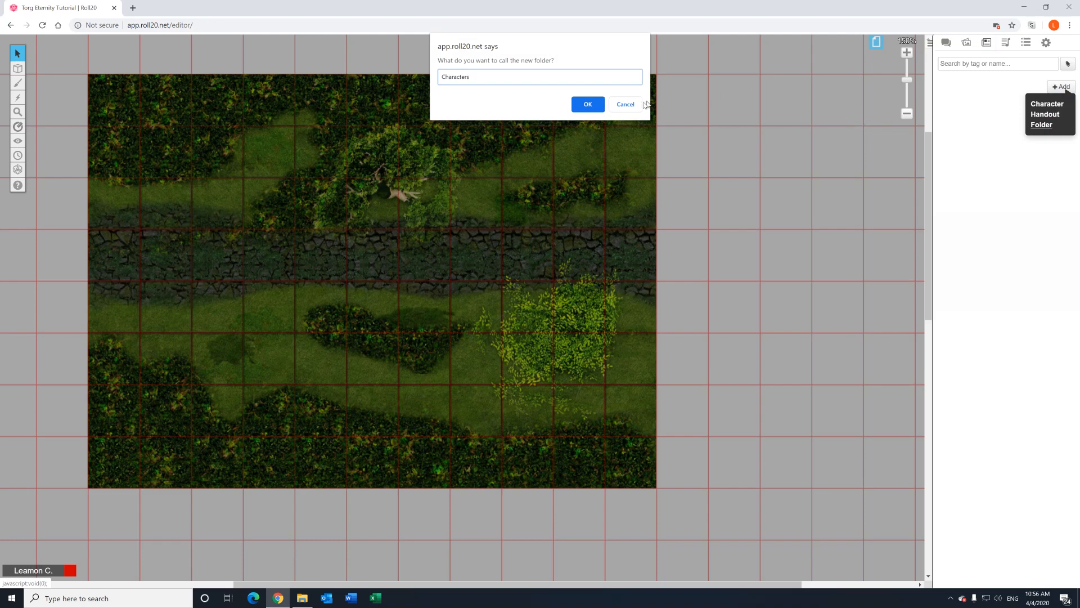
click(597, 104)
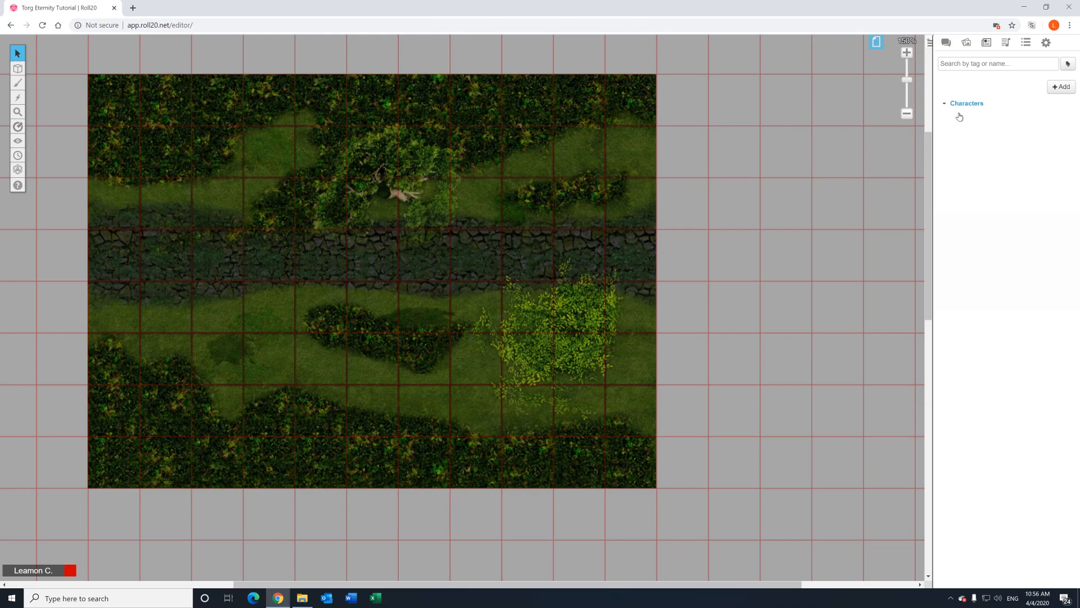
Add a new character to the journal, enlarge its edit dialog and set the character's name to Arleigh.
click(1060, 87)
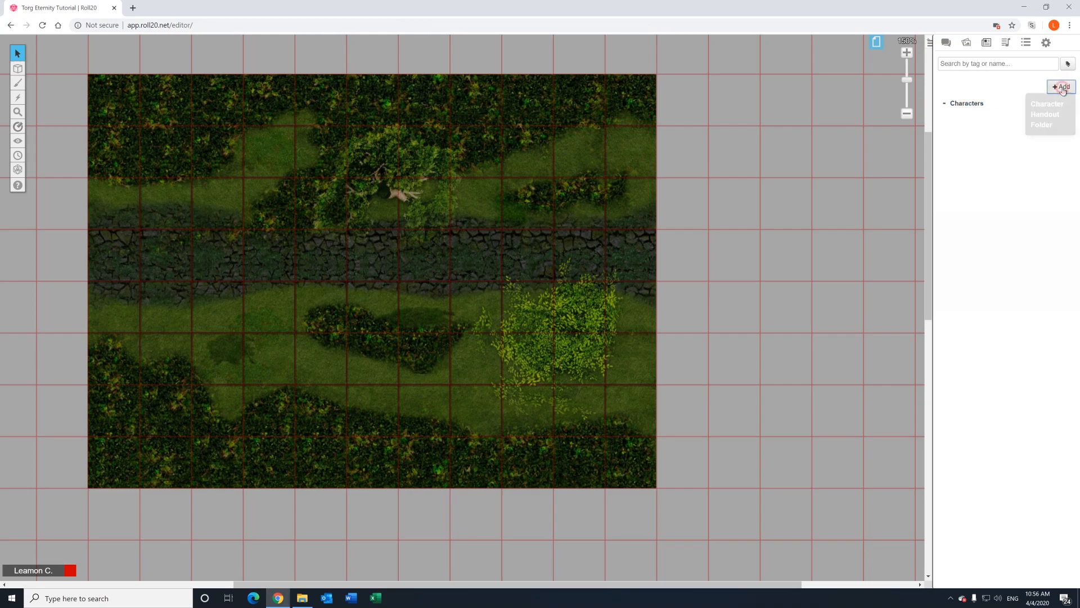
click(1051, 104)
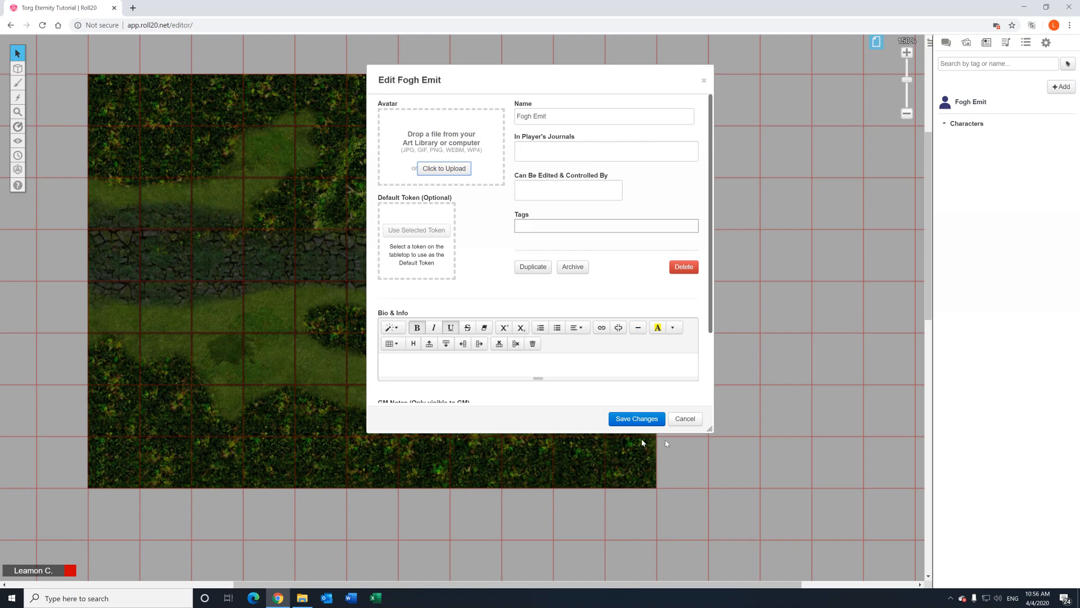
click(709, 431)
click(709, 430)
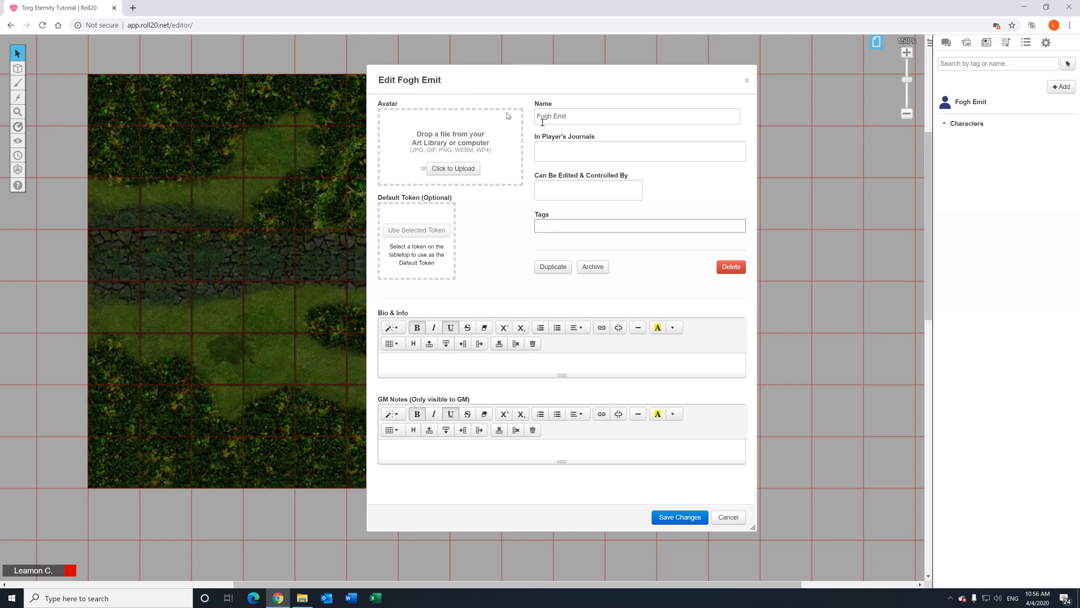
drag(575, 116, 530, 121)
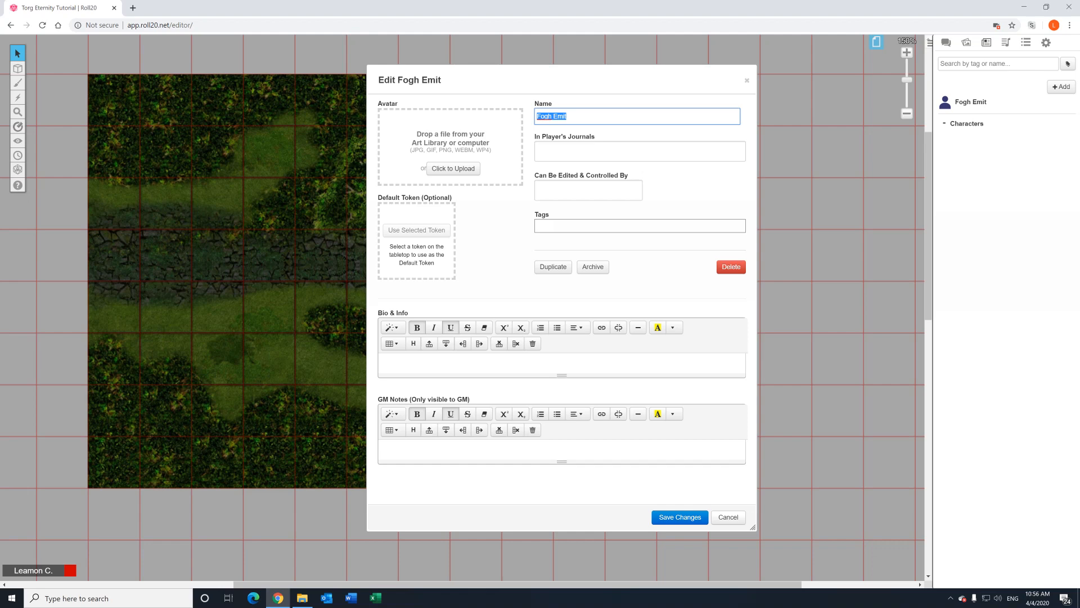
text(Arleigh)
Try sharing the character with All Players' journals, and replace that choice with the GM's own player name.
click(569, 145)
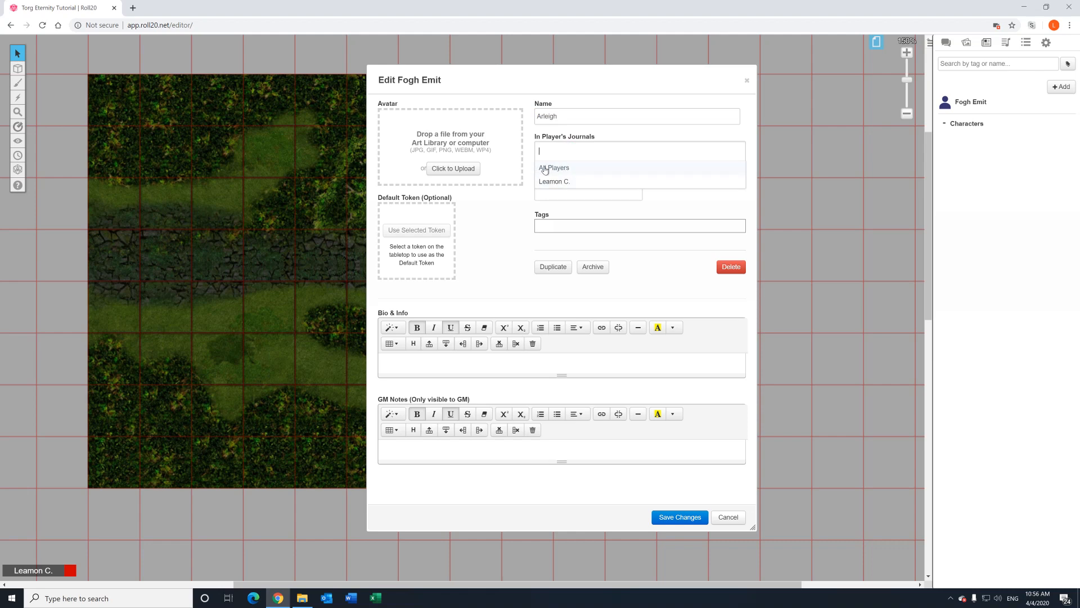
click(558, 169)
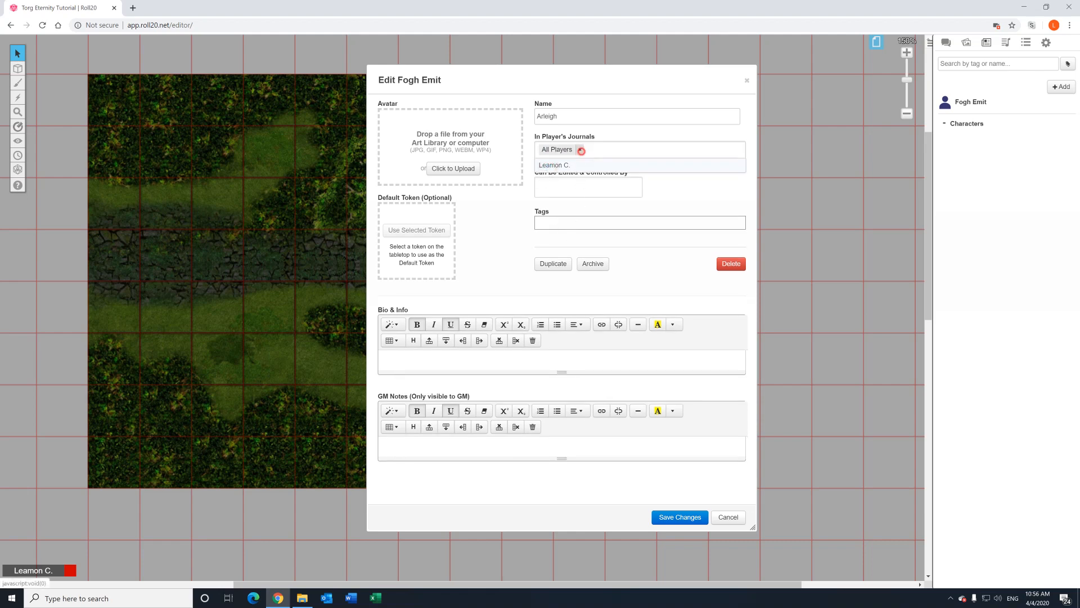
click(580, 150)
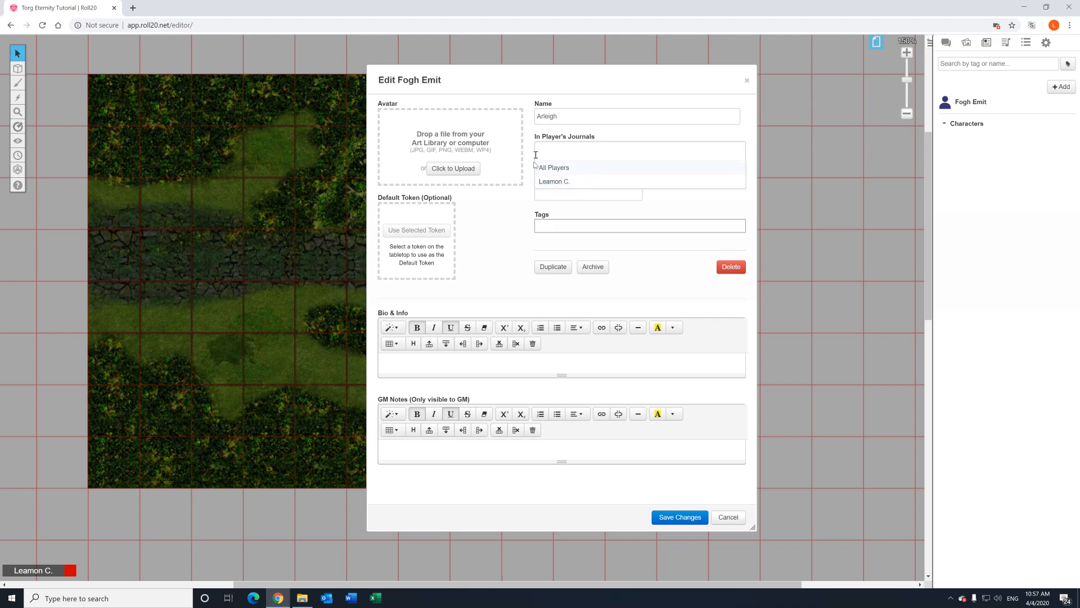
click(555, 186)
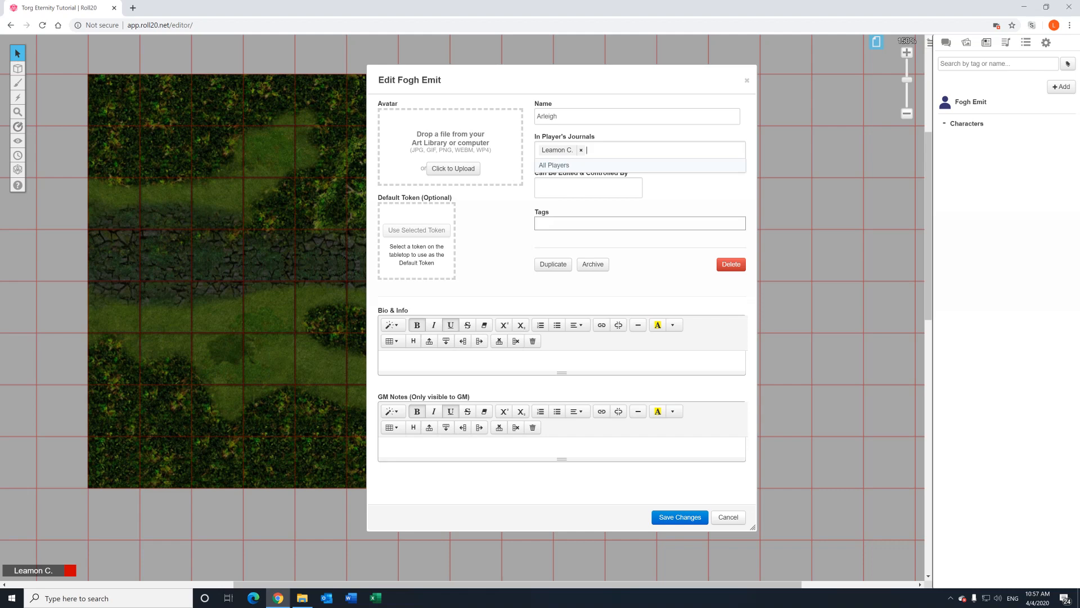
Share the character with All Players' journals and give the GM's own player permission to edit and control it.
click(523, 198)
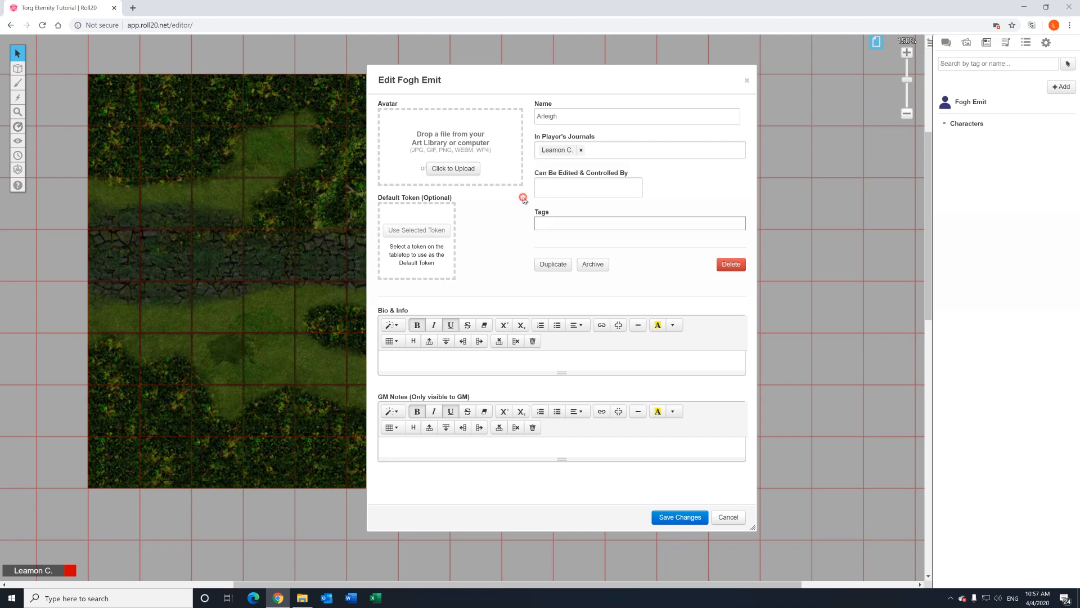
click(579, 151)
click(557, 165)
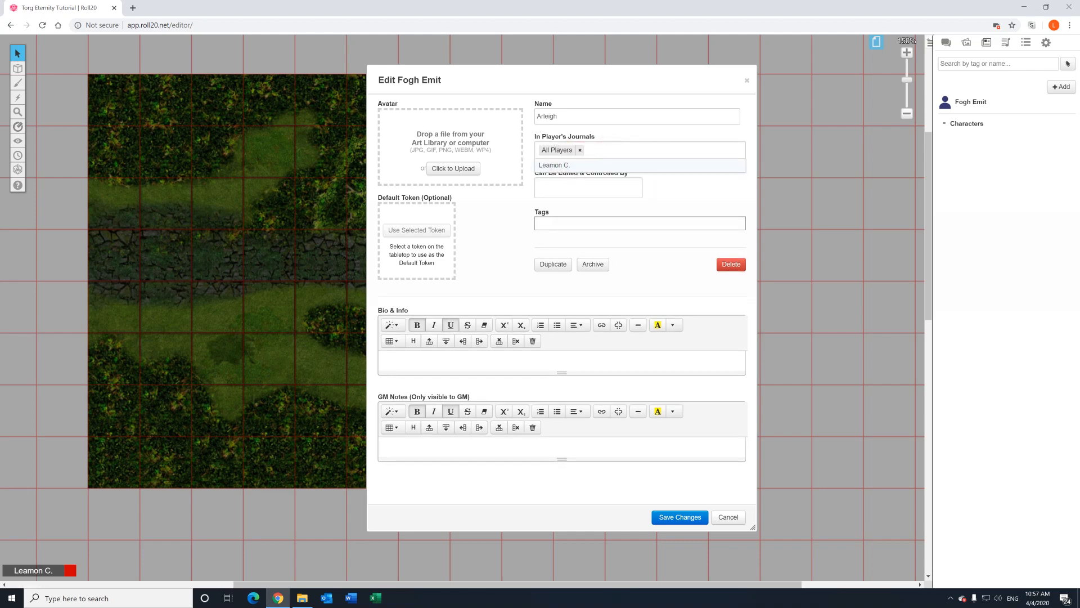
click(571, 188)
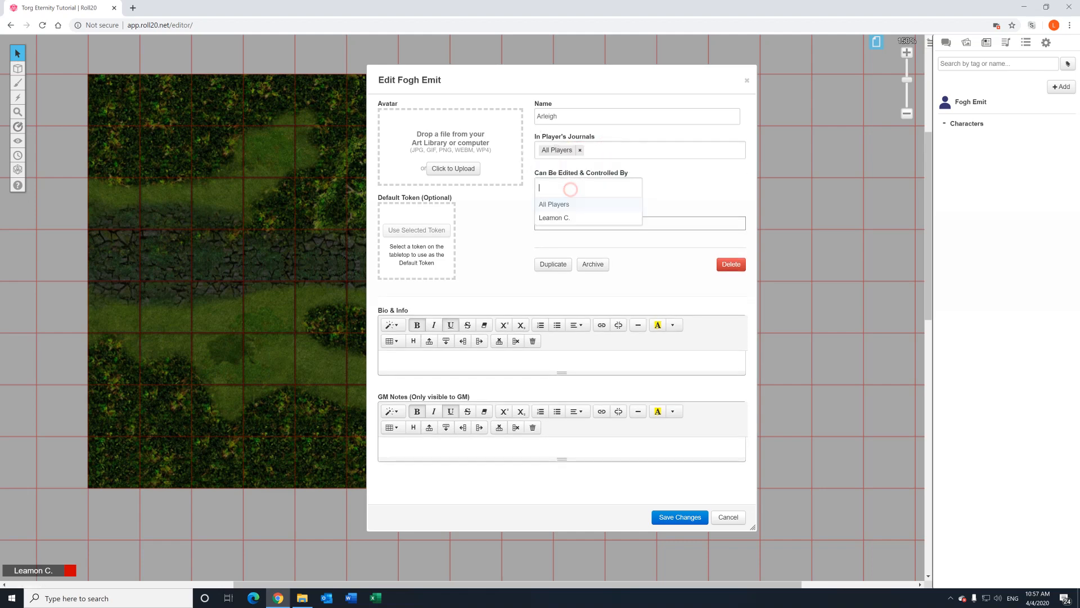
click(554, 217)
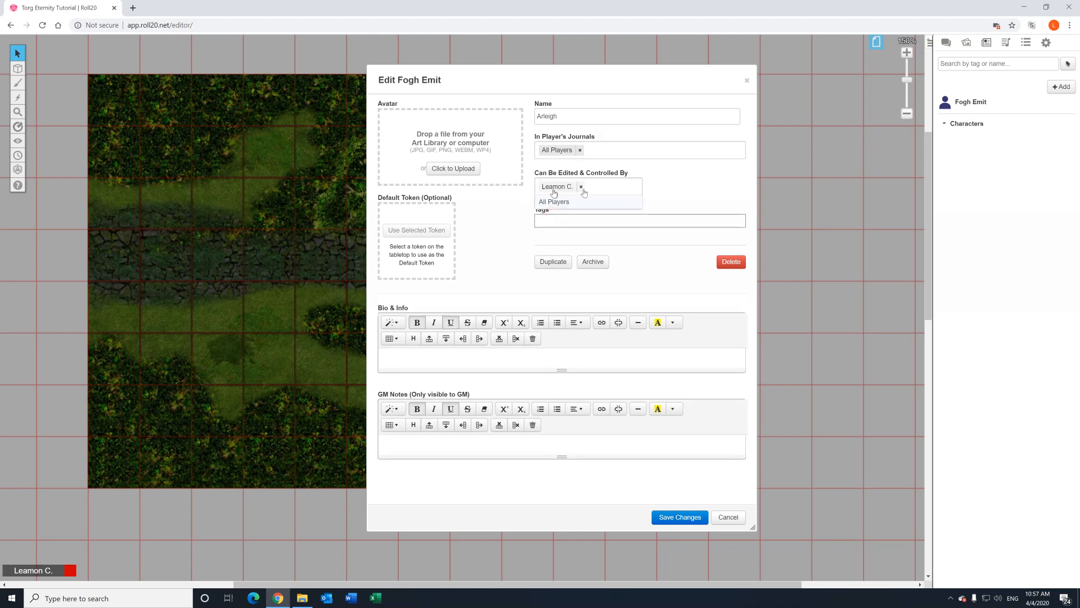
click(520, 207)
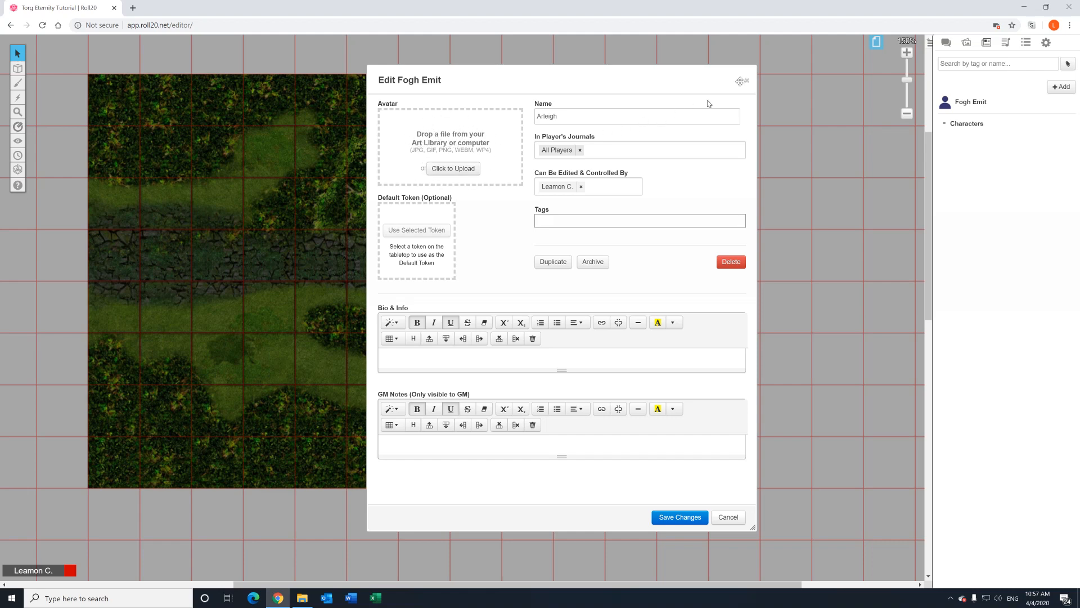
Clear the art library search and look through the personal library's recent uploads for a suitable character image.
click(964, 45)
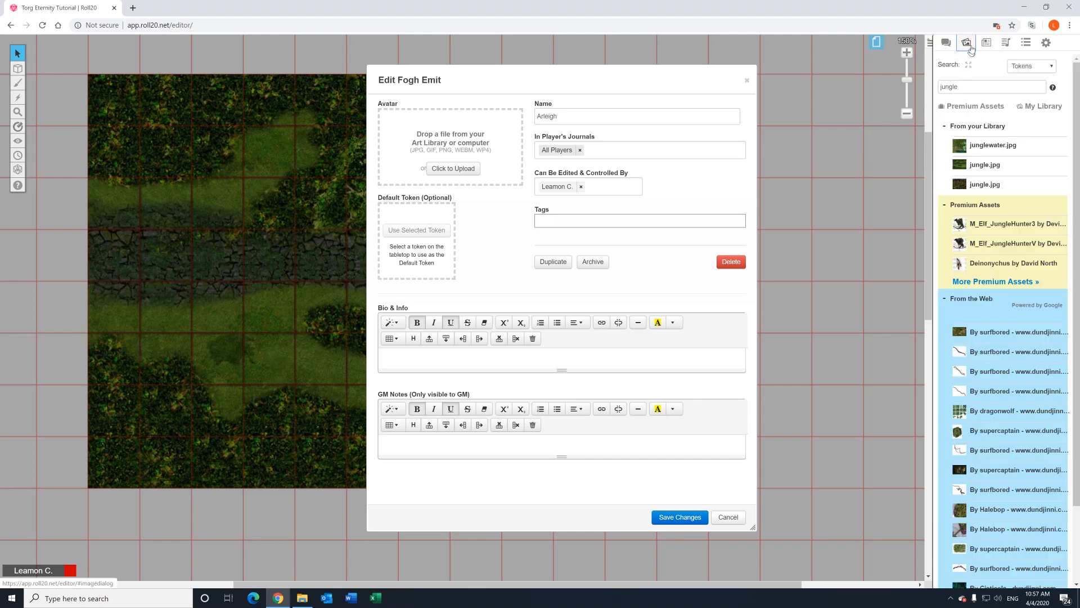
drag(968, 86, 918, 84)
key(BackSpace)
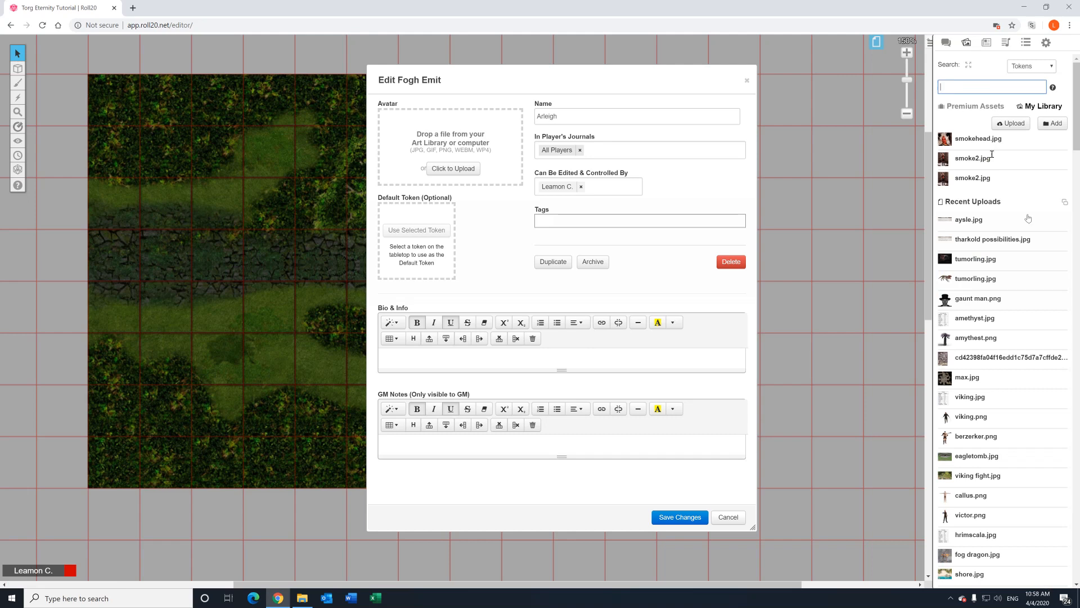
scroll(1065, 301, down, 4)
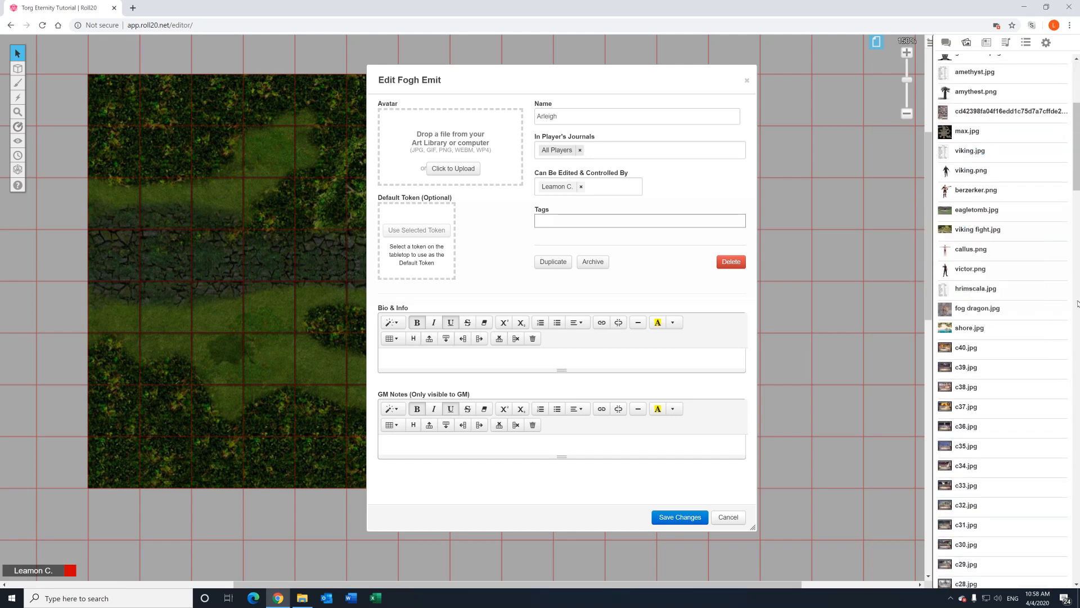
scroll(1068, 302, down, 15)
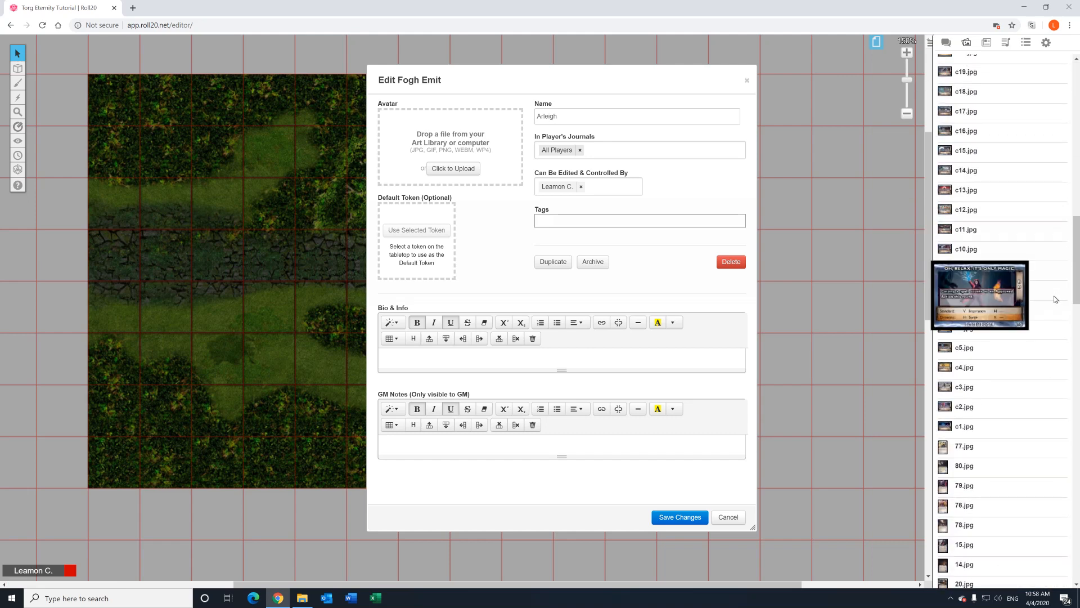
scroll(1051, 300, down, 2)
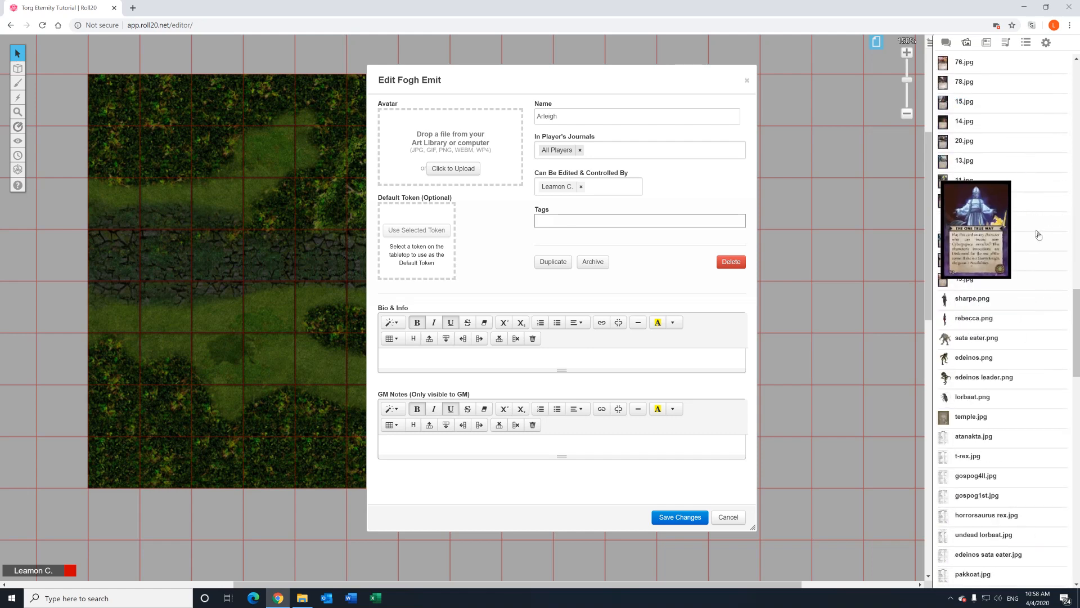
scroll(1042, 240, down, 4)
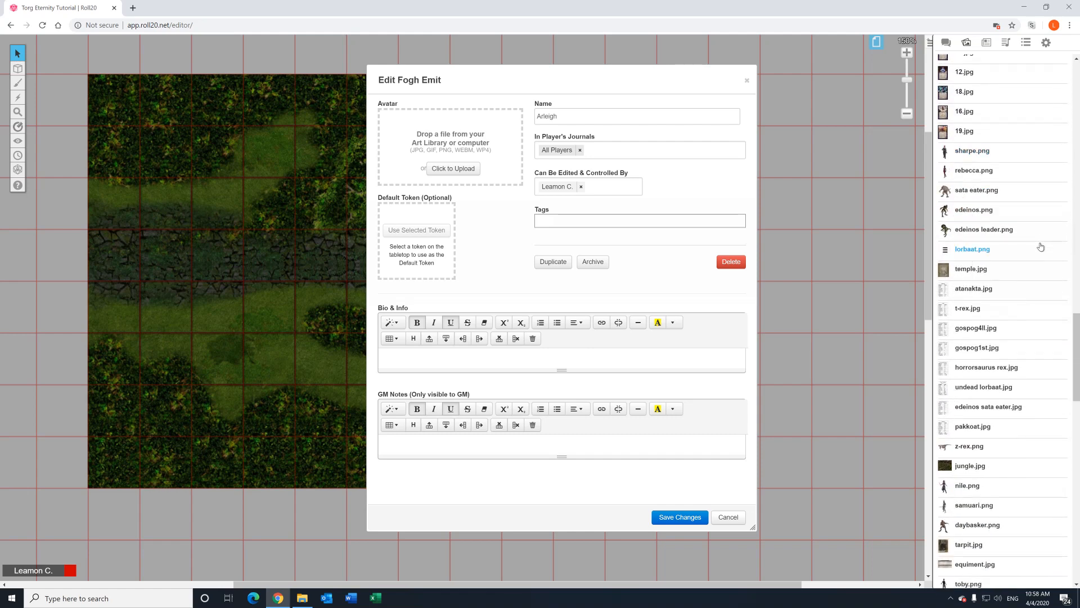
scroll(1041, 247, down, 2)
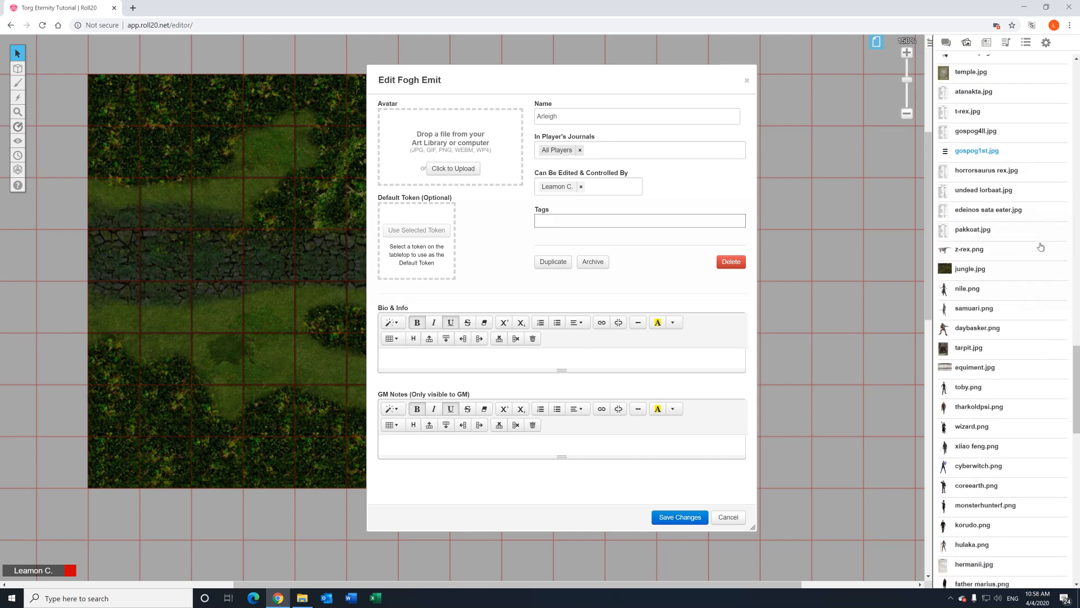
scroll(1041, 247, down, 2)
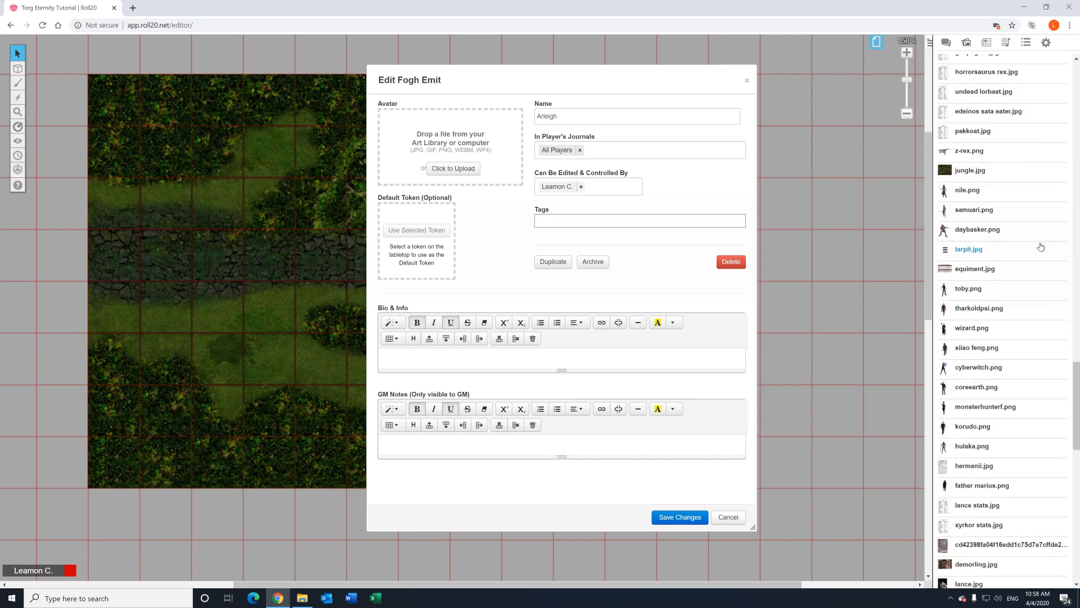
scroll(1040, 246, down, 5)
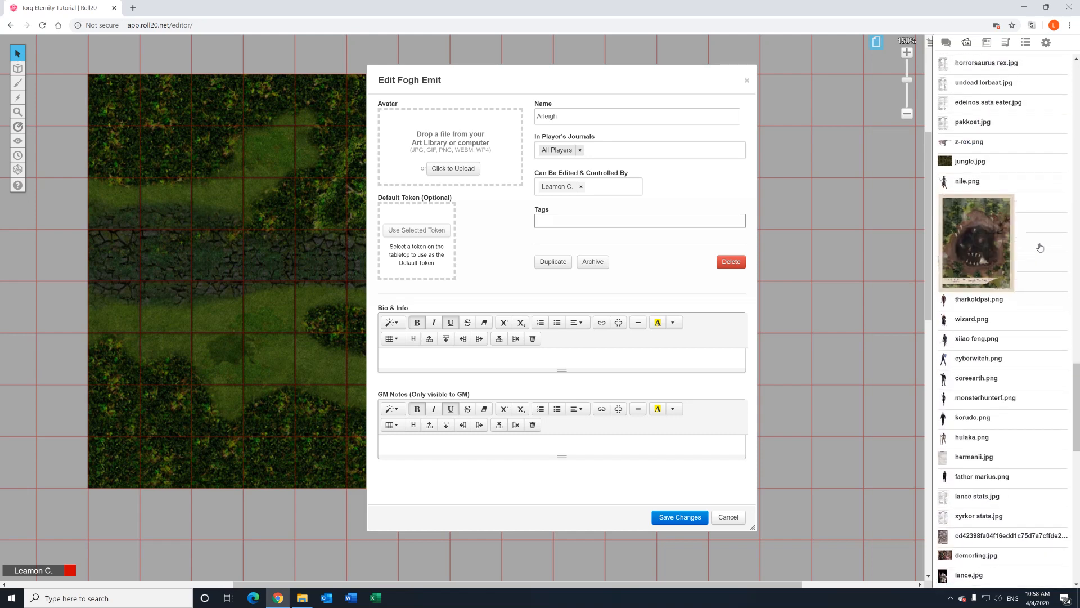
scroll(1039, 248, down, 5)
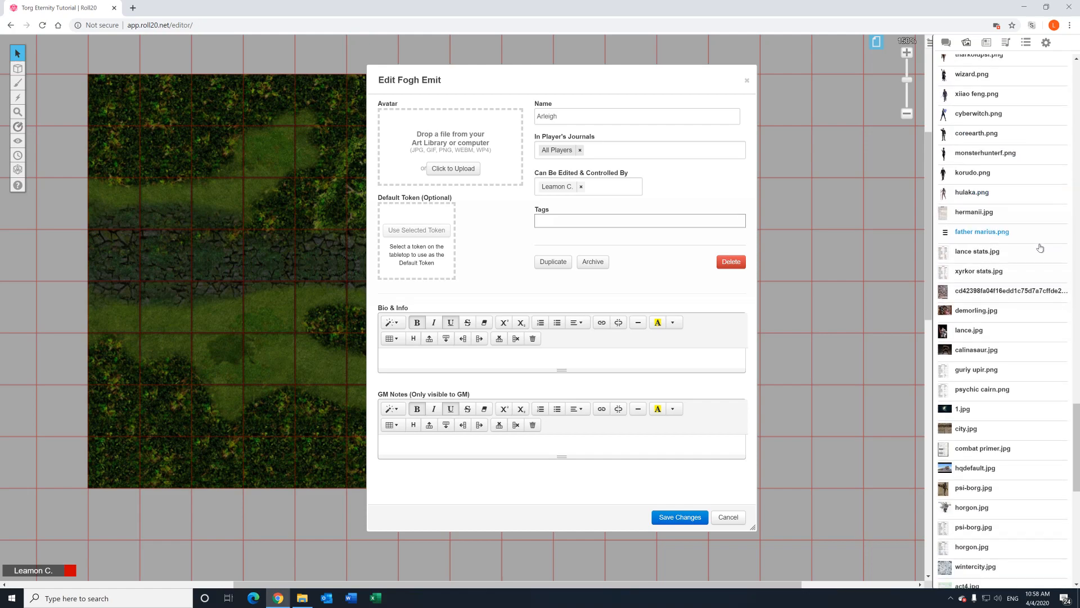
scroll(1039, 248, up, 12)
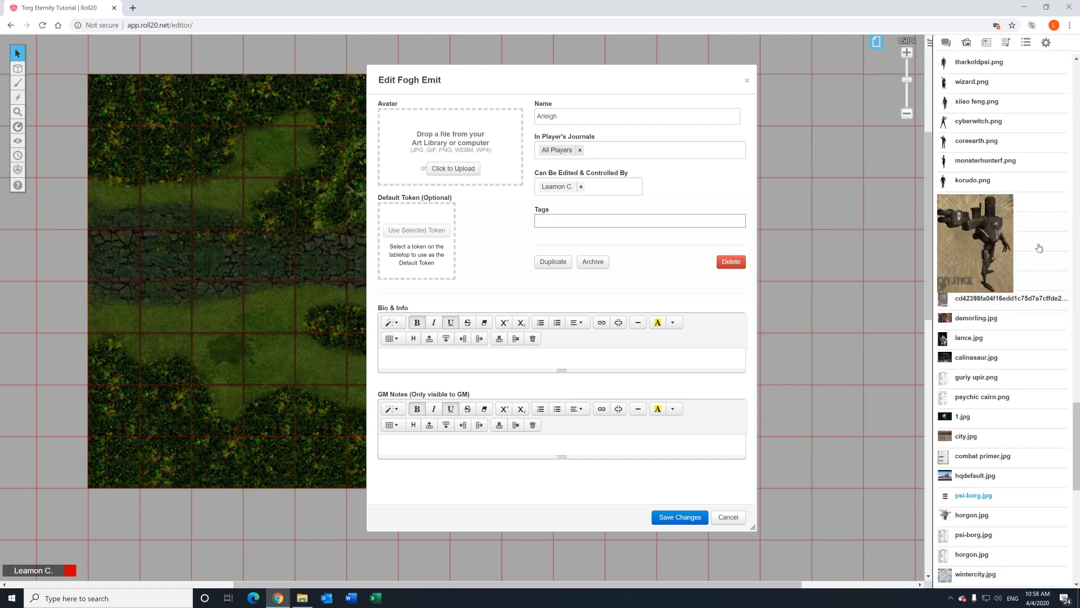
scroll(1013, 148, up, 20)
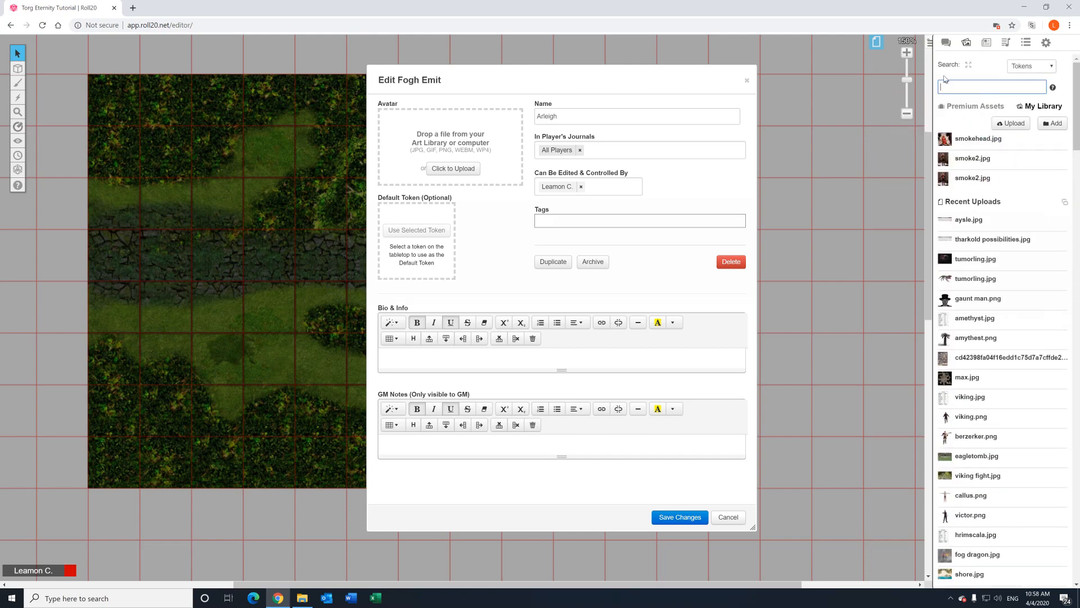
Search the art library for "monster" and set monsterhunterf.png as the character's avatar.
text(rl)
text(mo)
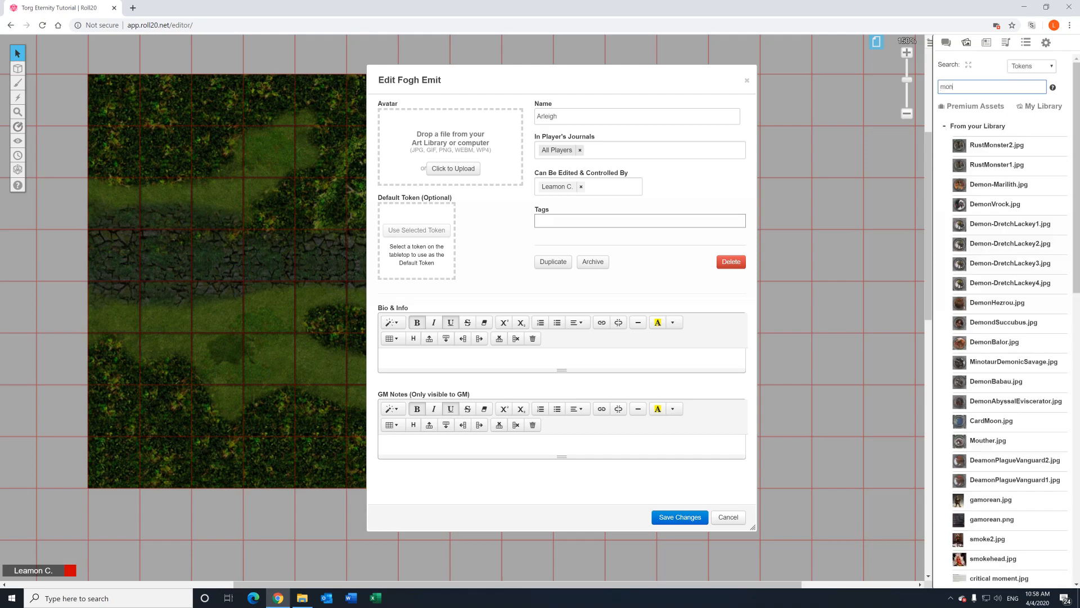
text(ns)
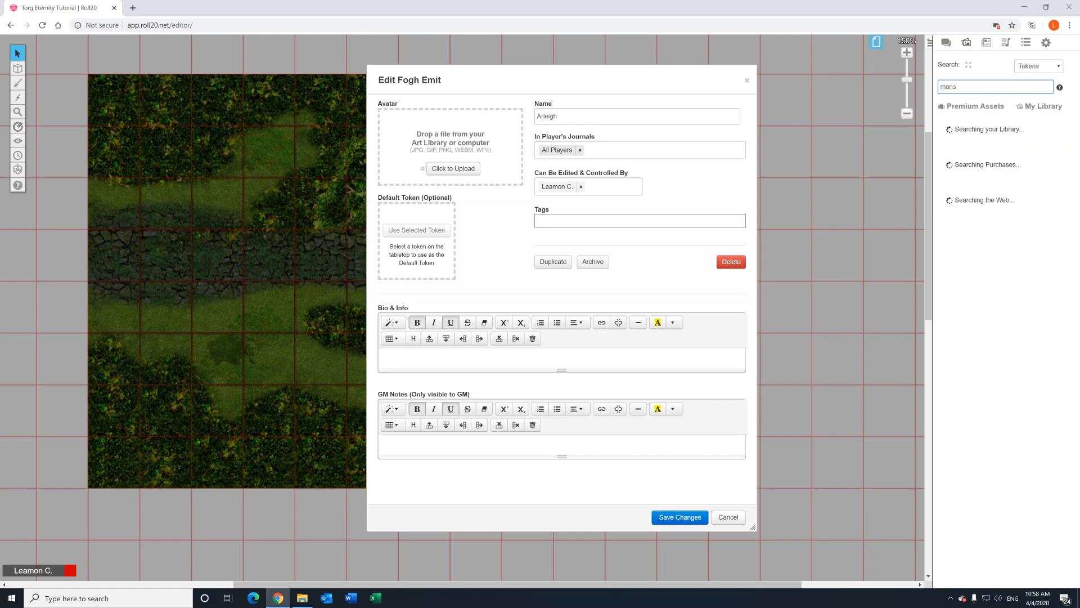
text(ter)
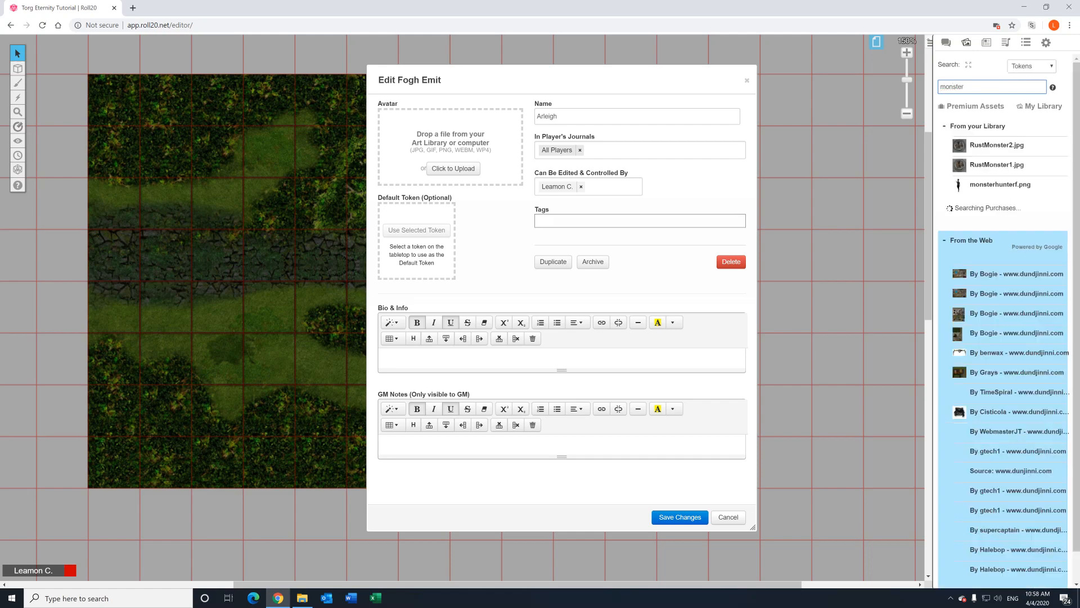
mouse_move(1007, 186)
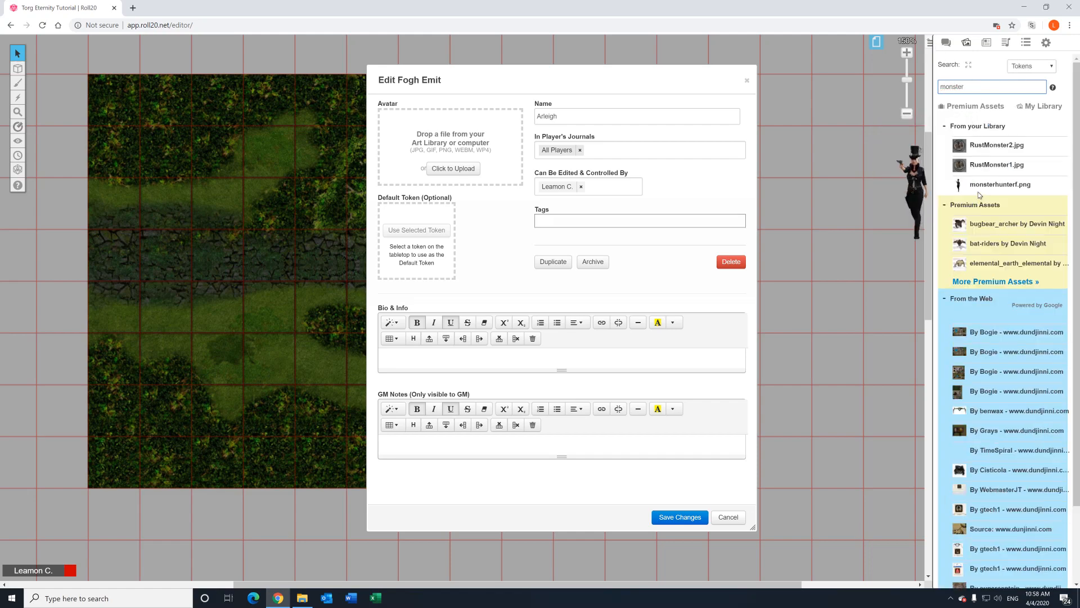
drag(1010, 188, 419, 124)
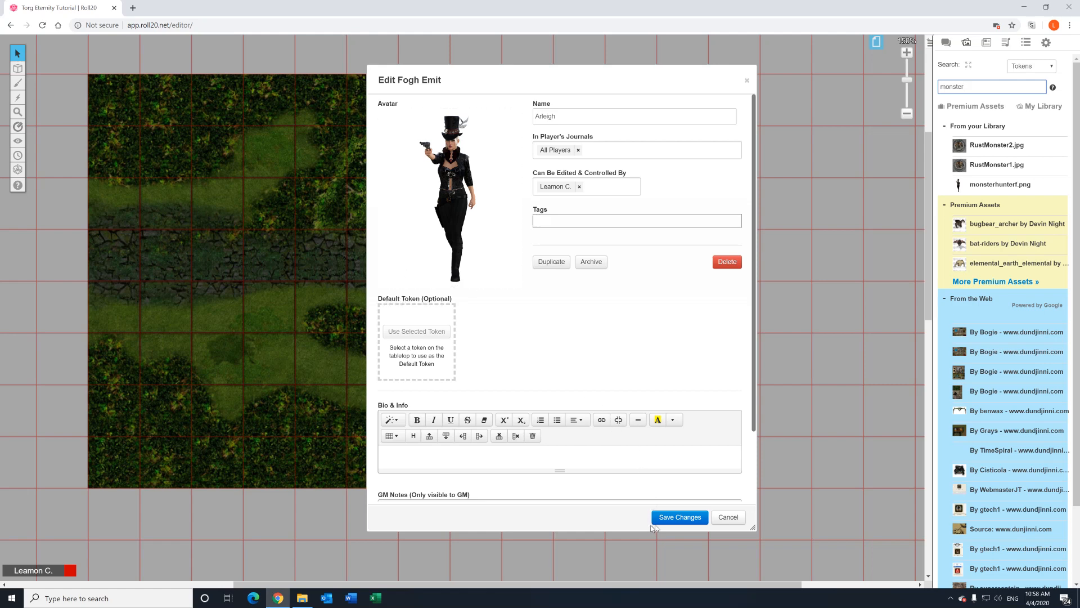
Enlarge the character's edit dialog, enter Romance in the GM Notes and save the character.
drag(752, 527, 775, 577)
scroll(664, 427, down, 1)
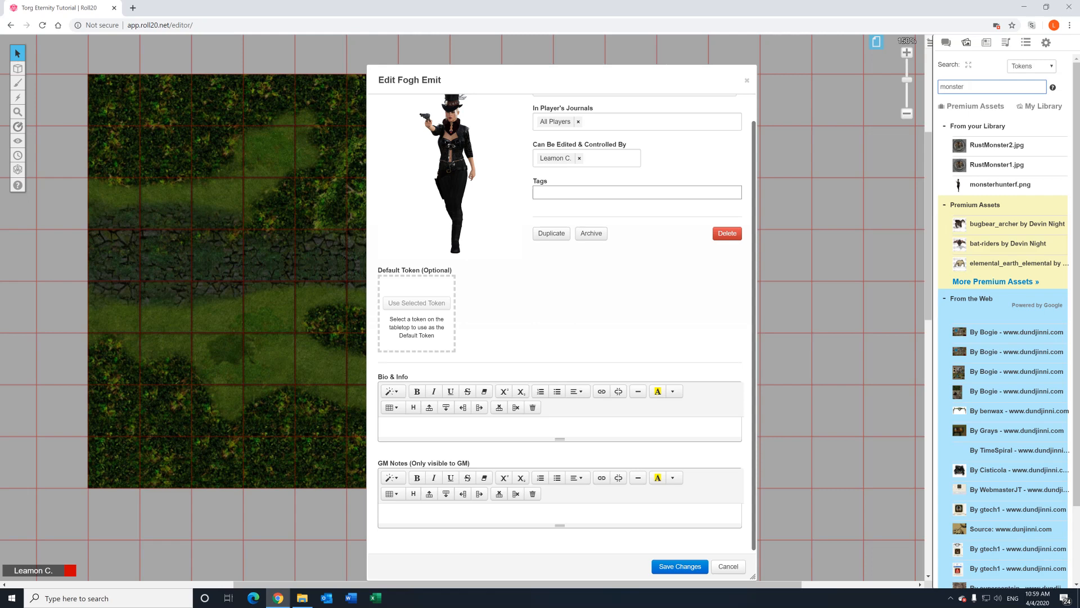
click(403, 514)
click(673, 567)
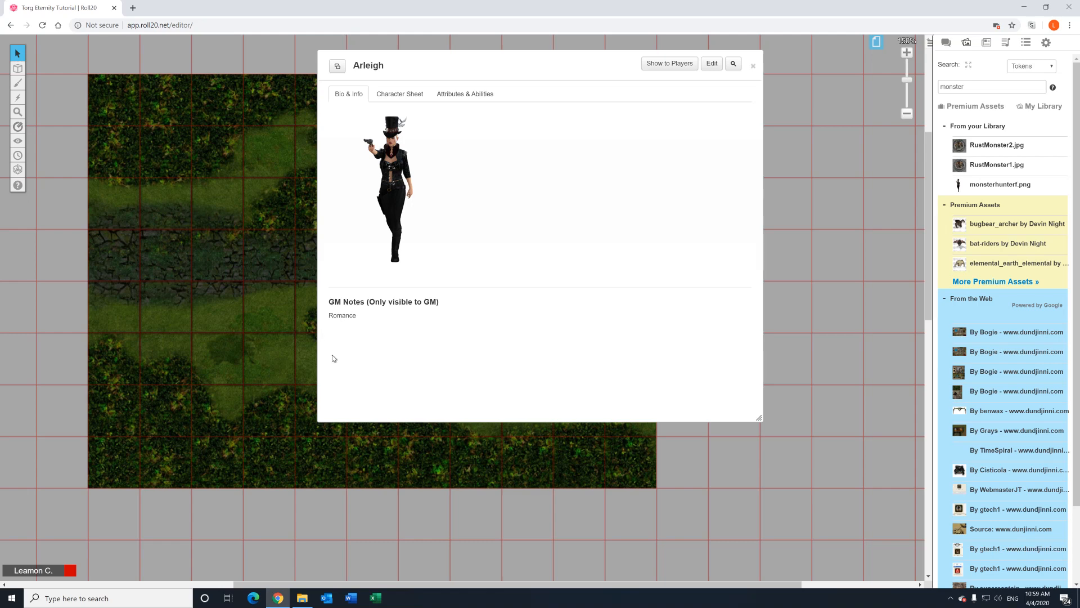
Edit Arleigh again, replacing the GM note with Mistaken ID and entering White Hair as the bio, and save.
click(712, 64)
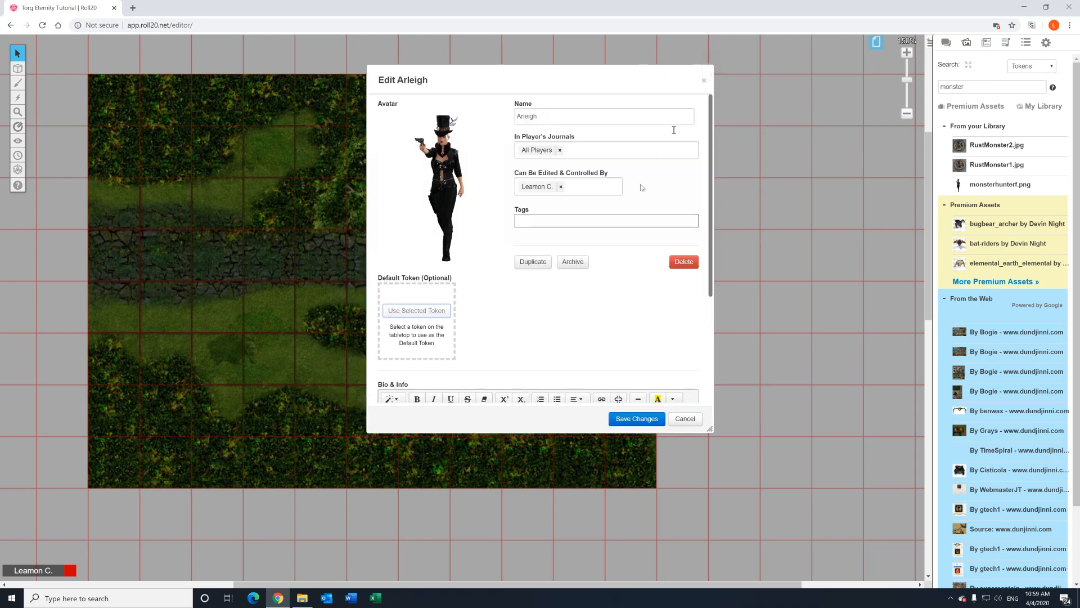
scroll(525, 355, down, 3)
drag(422, 362, 339, 363)
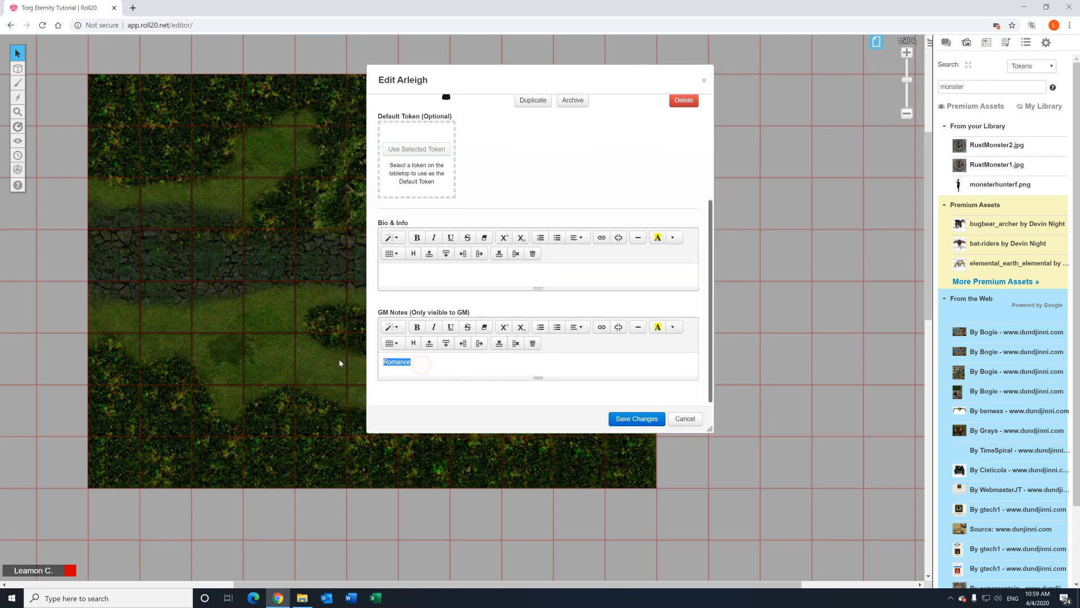
key(BackSpace)
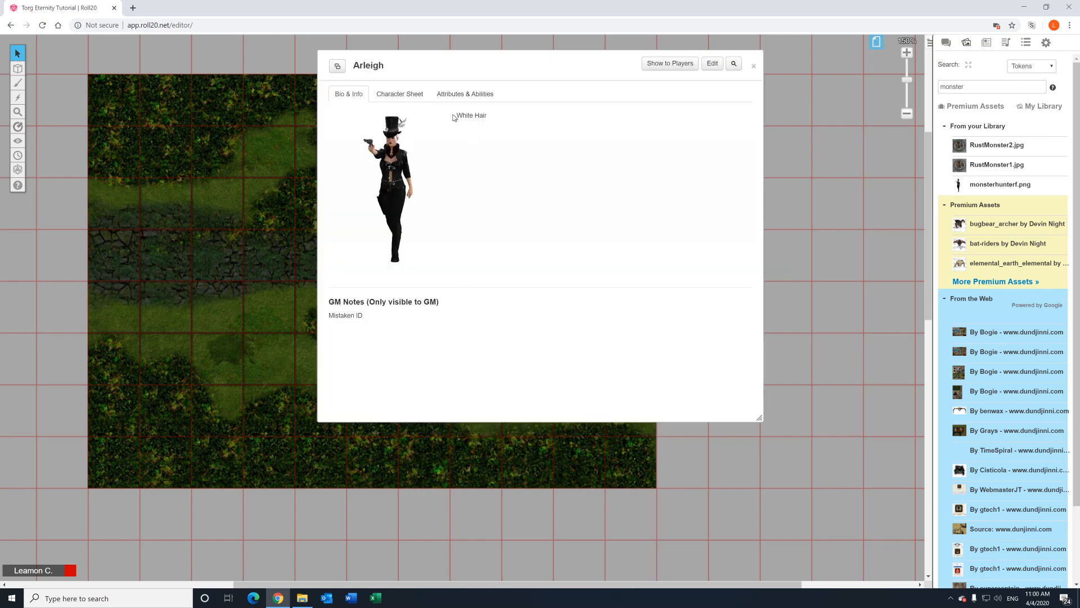
Compare Arleigh's bio text with the note reserved for the GM.
drag(454, 117, 502, 120)
drag(369, 315, 330, 315)
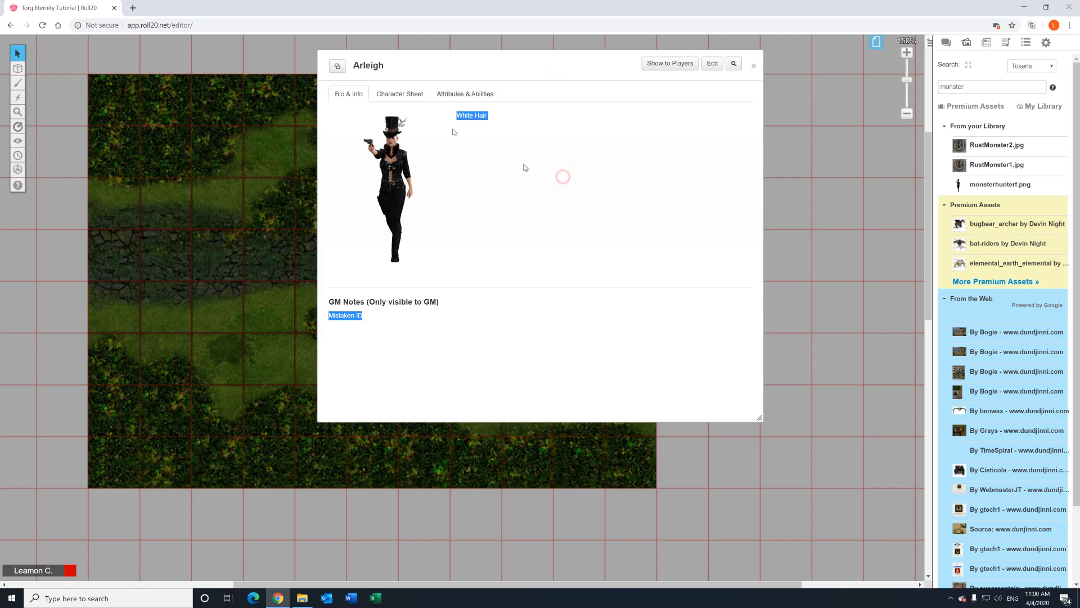
click(466, 119)
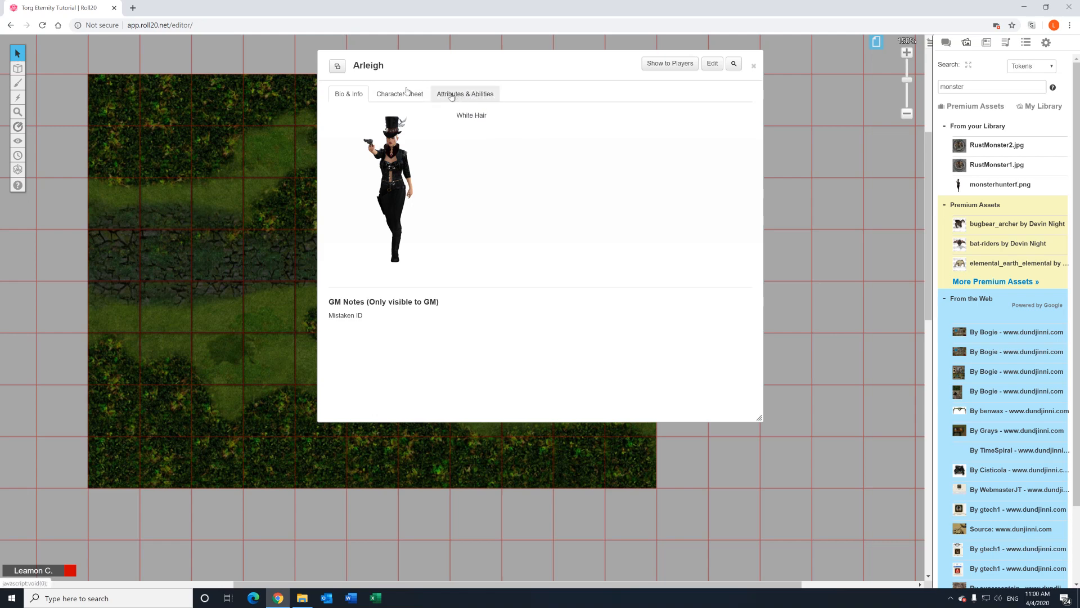
Show Arleigh's Torg Eternity character sheet in a taller window and read its version 4 announcement.
drag(516, 73, 489, 71)
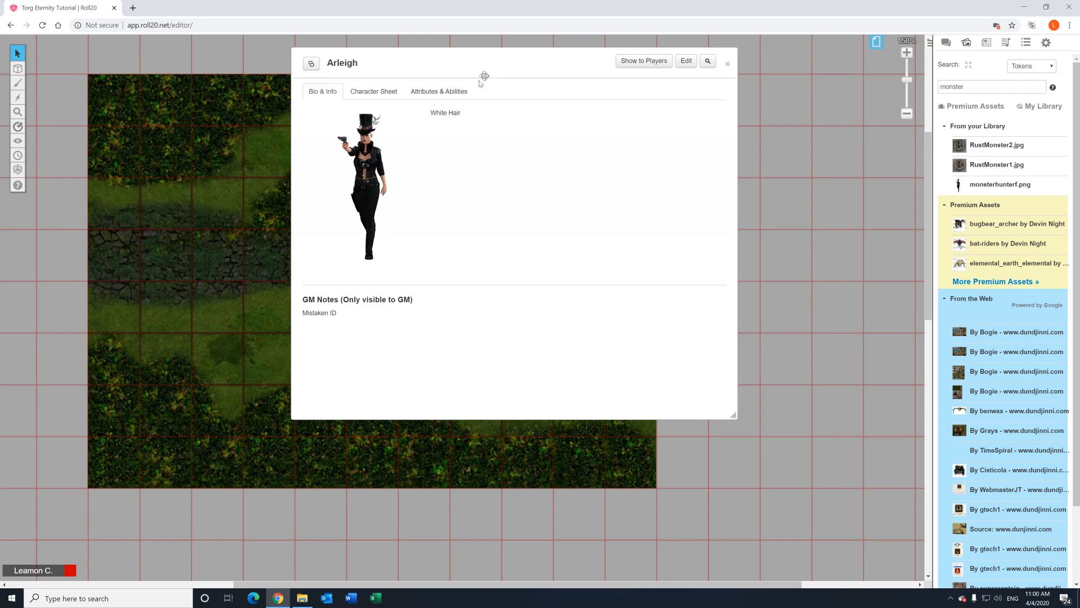
click(375, 96)
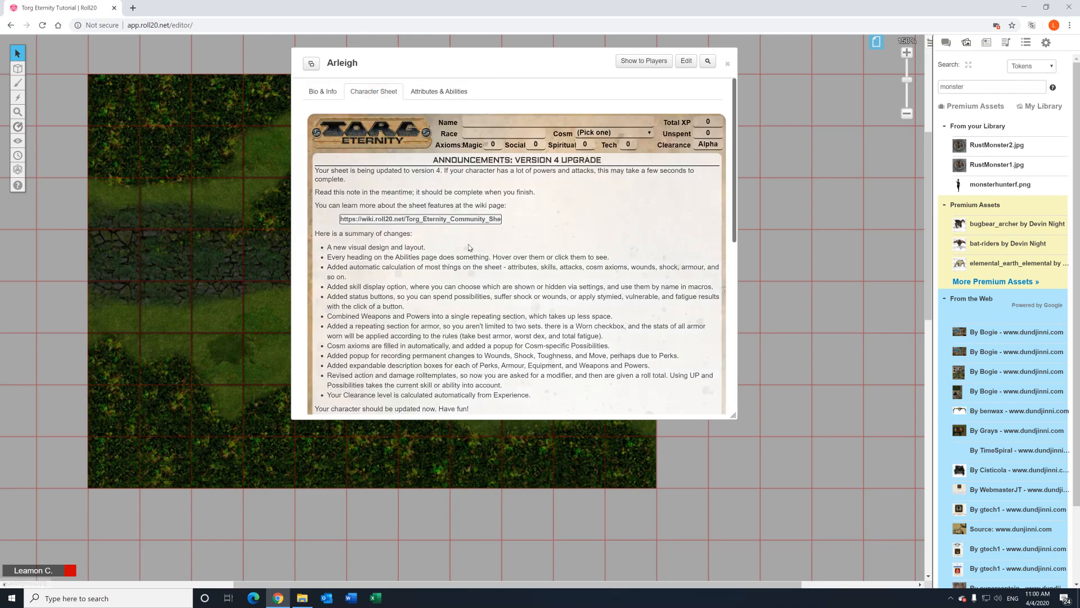
drag(733, 415, 744, 578)
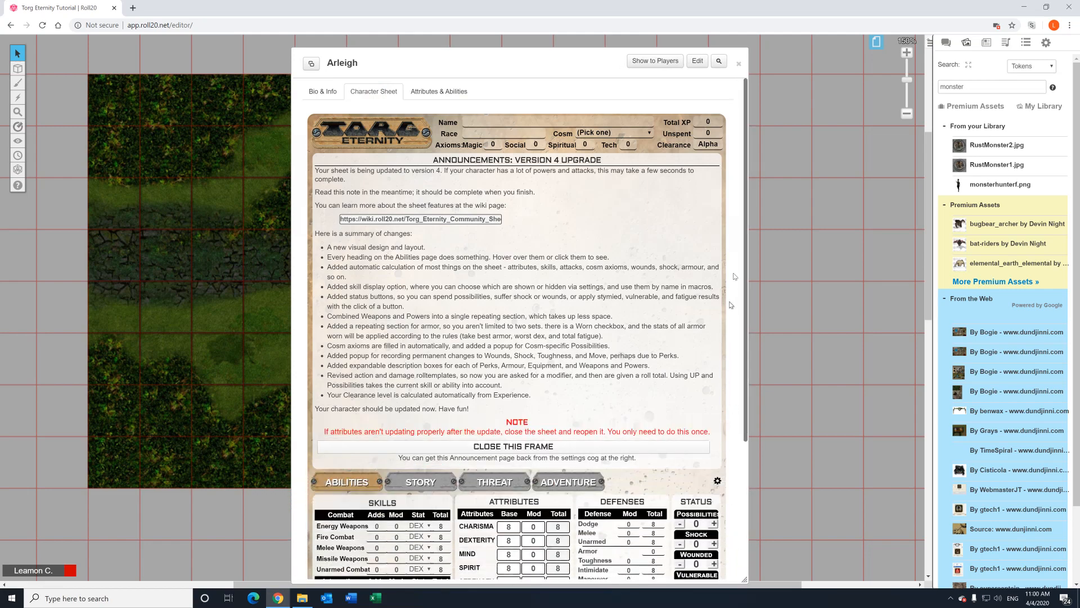
drag(746, 231, 746, 243)
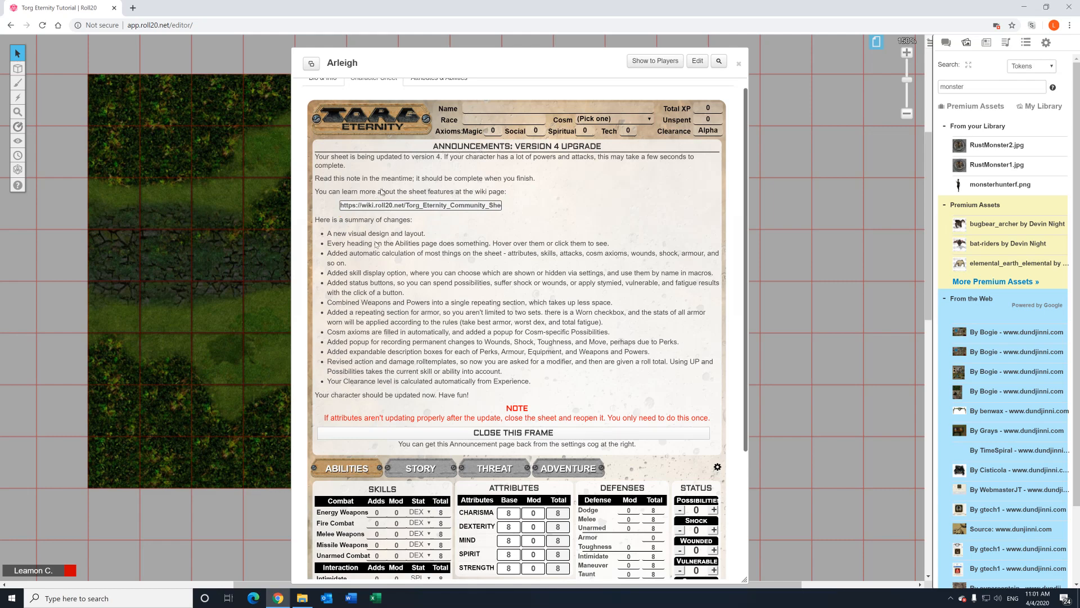
Close the character sheet's announcement frame and open the sheet's settings.
click(485, 433)
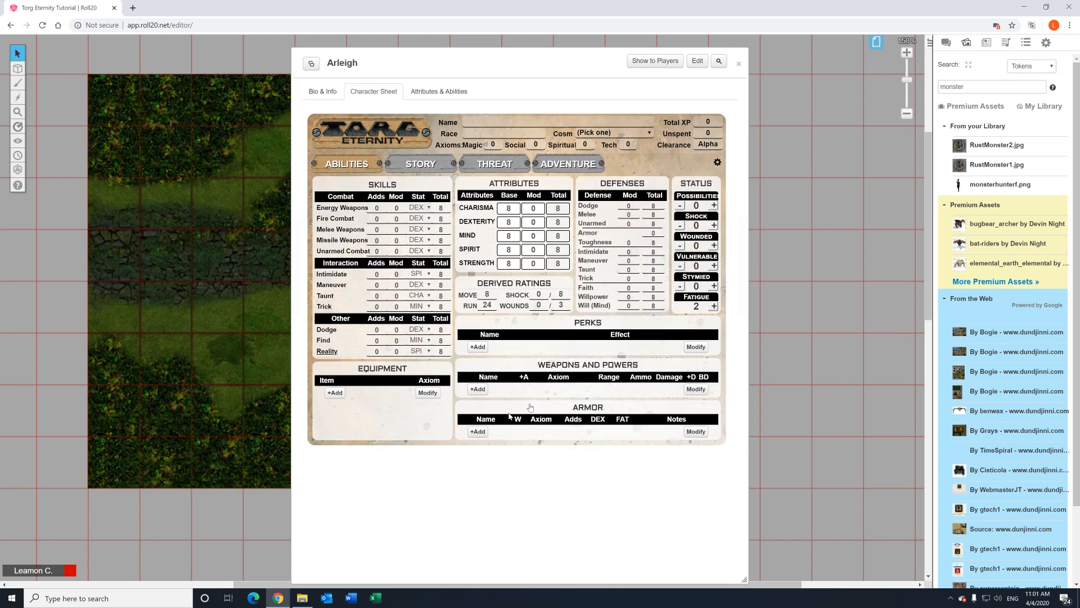
click(717, 163)
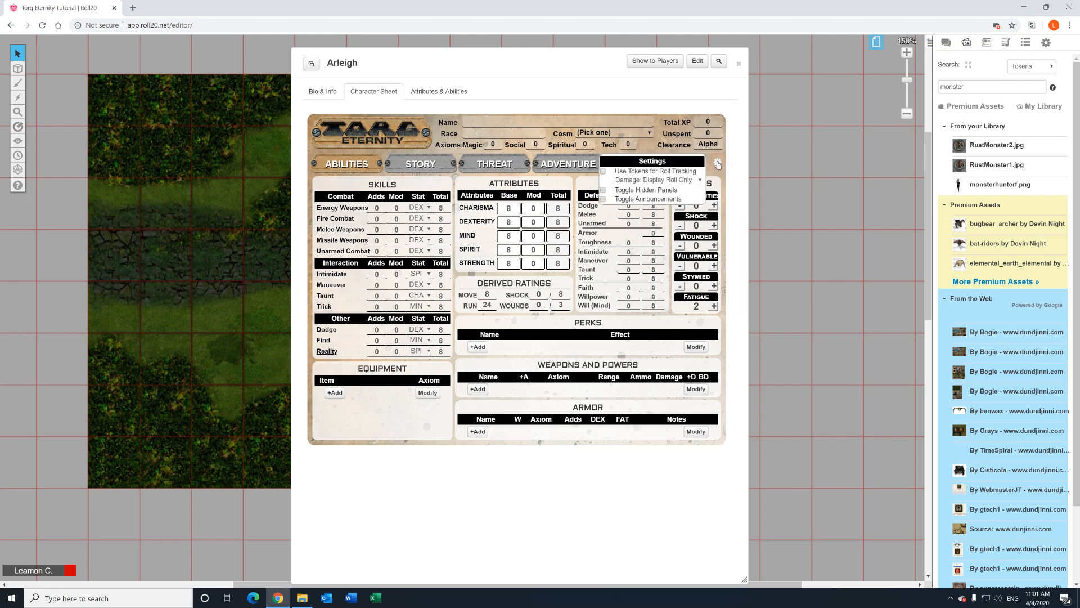
Show the announcements on Arleigh's character sheet through its settings and hide them again.
click(603, 201)
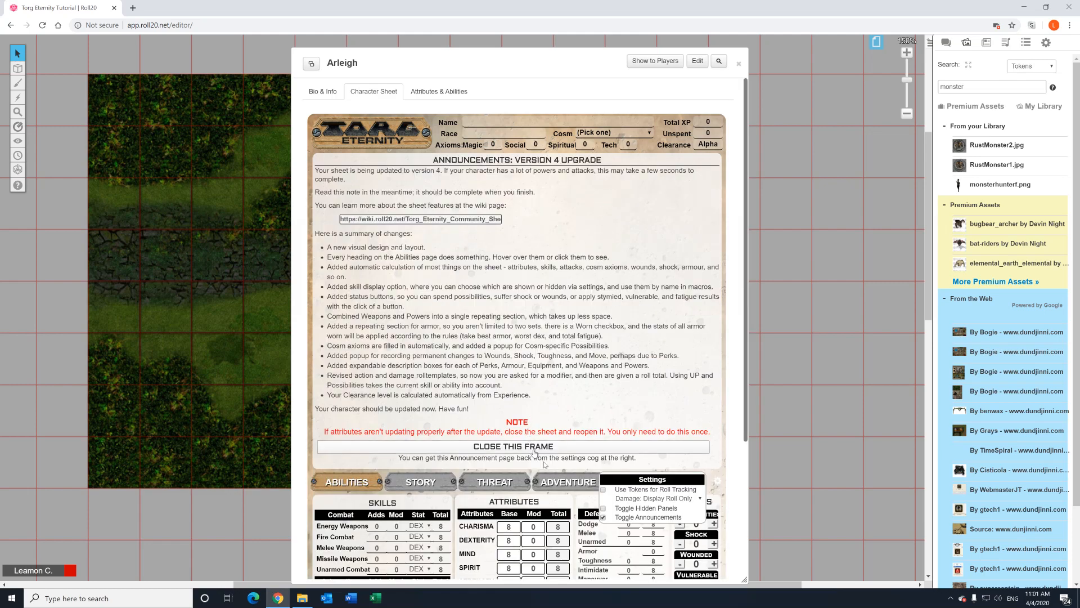
click(603, 518)
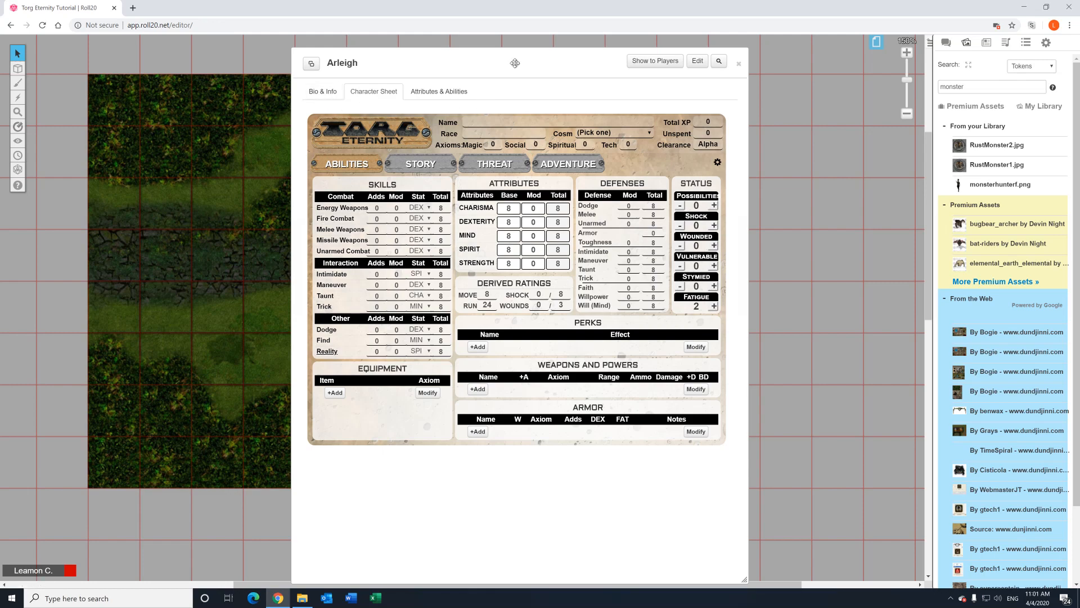
Move Arleigh's sheet around the tabletop and pop it out into a separate browser window.
drag(514, 63, 542, 61)
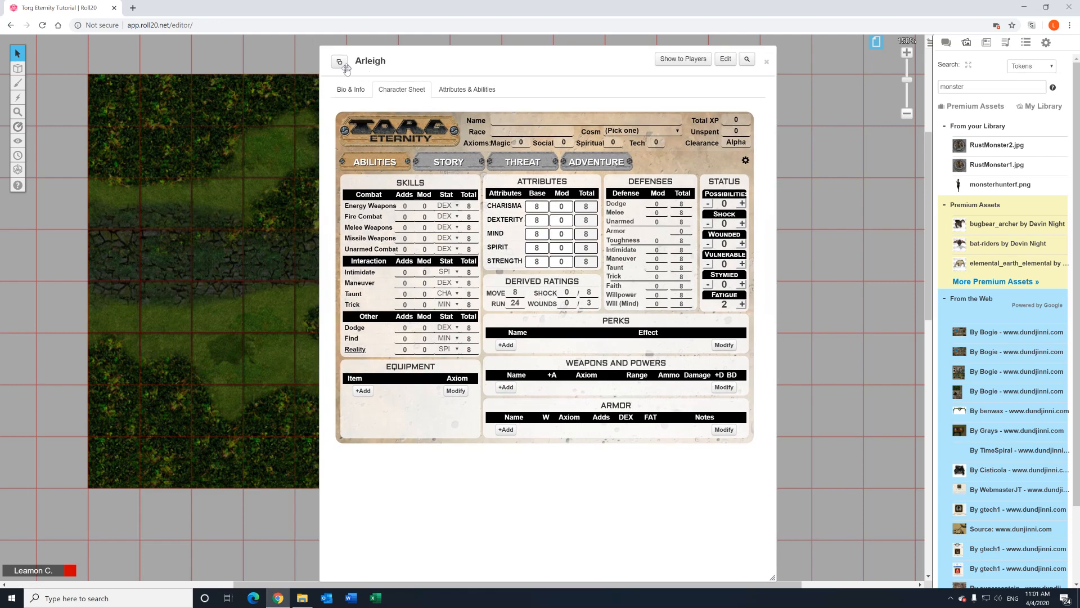
drag(405, 60, 619, 66)
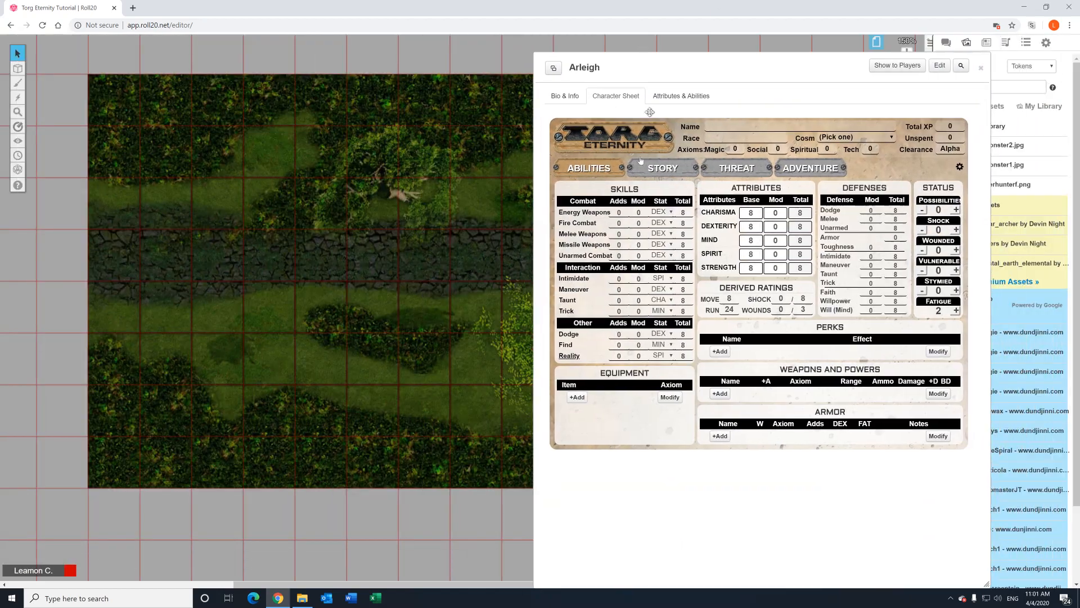
drag(650, 112, 237, 112)
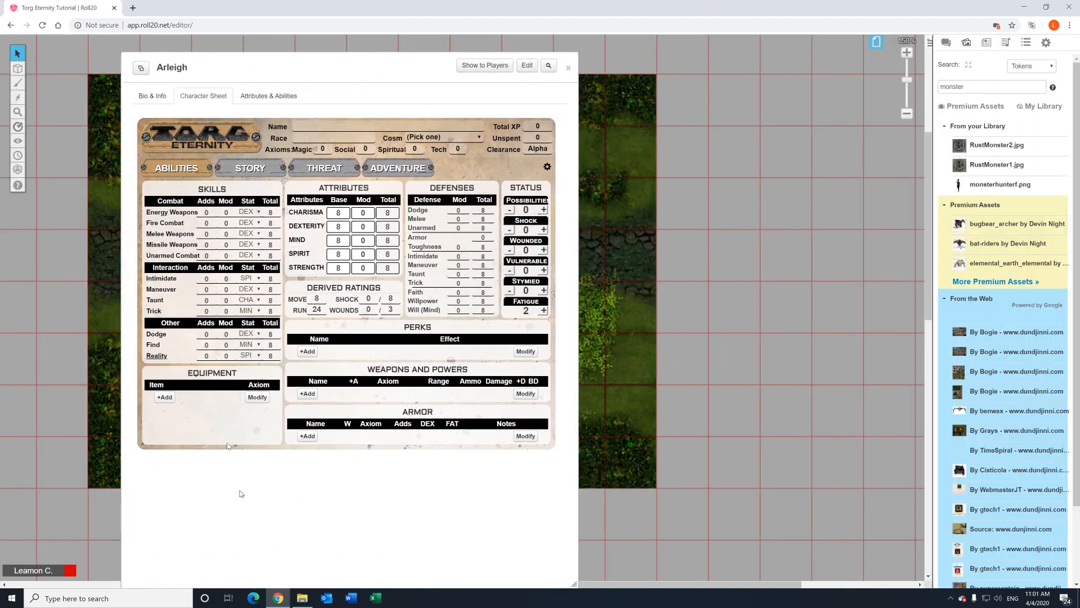
drag(241, 494, 455, 57)
click(357, 54)
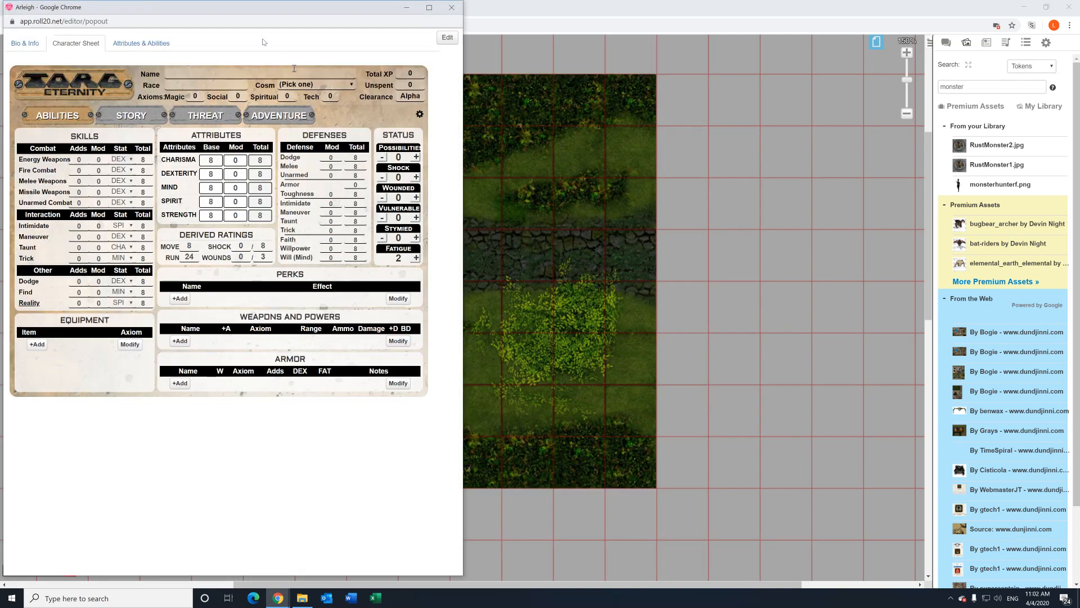
Move Arleigh's popout window over the map, minimize it and bring it back.
drag(235, 11, 560, 17)
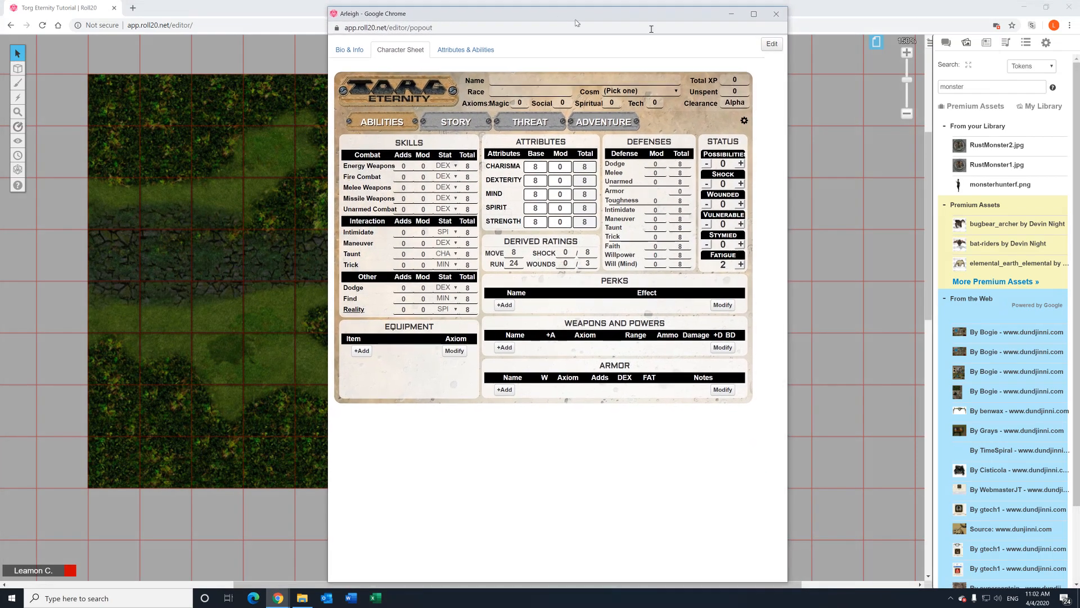
click(730, 13)
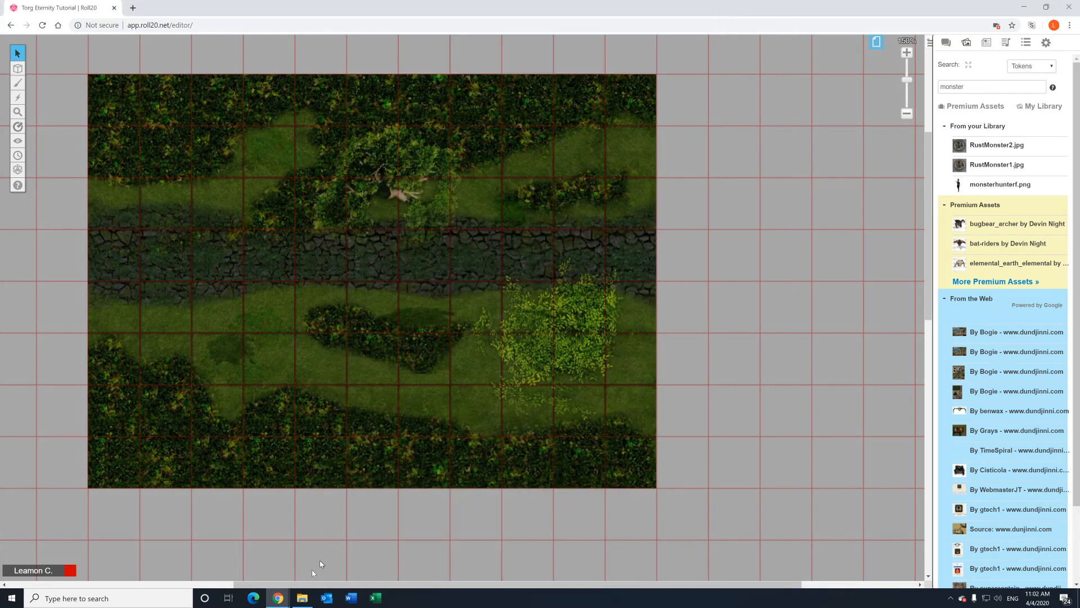
mouse_move(278, 597)
click(326, 517)
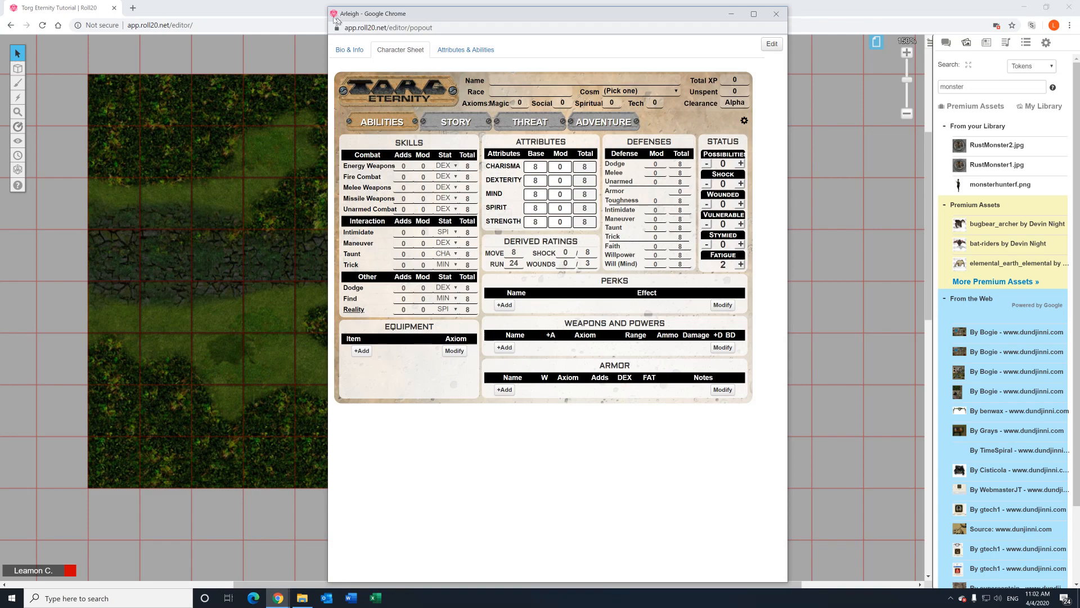
Show Arleigh's popout as a browser tab and attach it beside the Torg Eternity Tutorial tab.
click(333, 14)
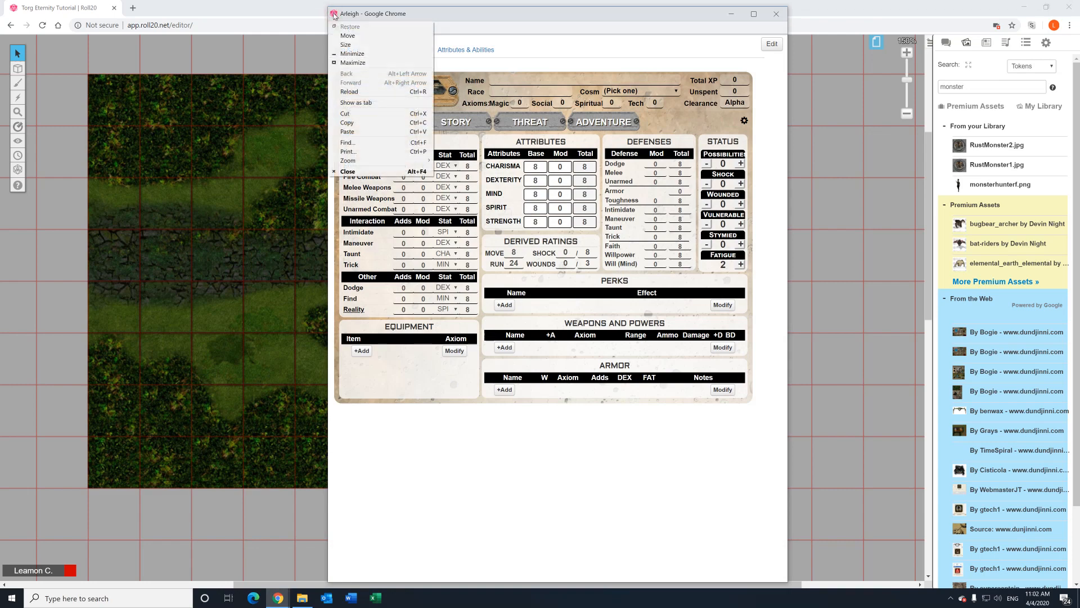
click(371, 106)
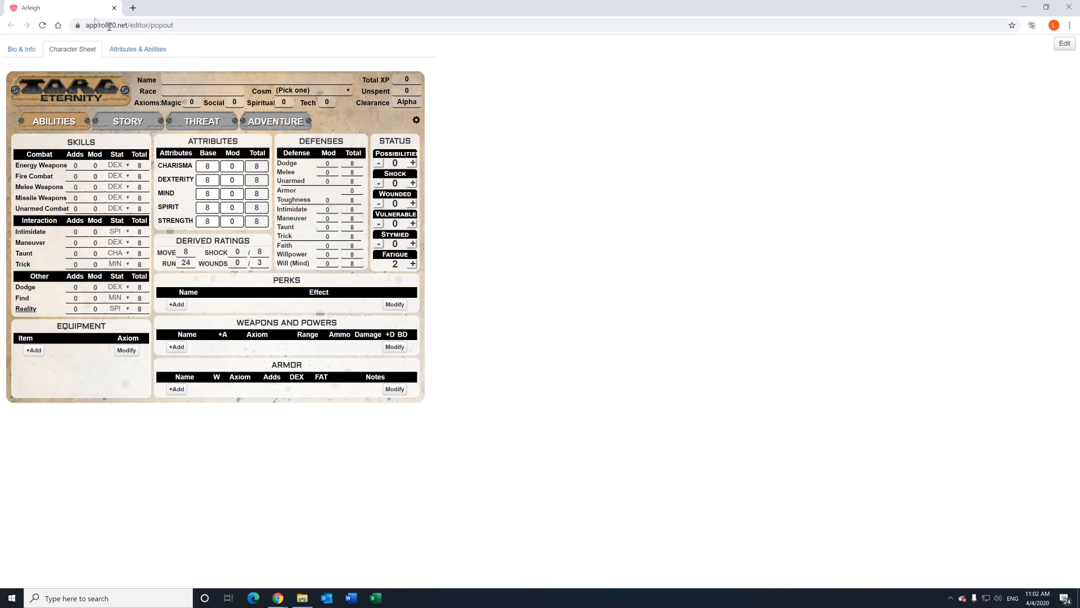
drag(86, 11, 235, 20)
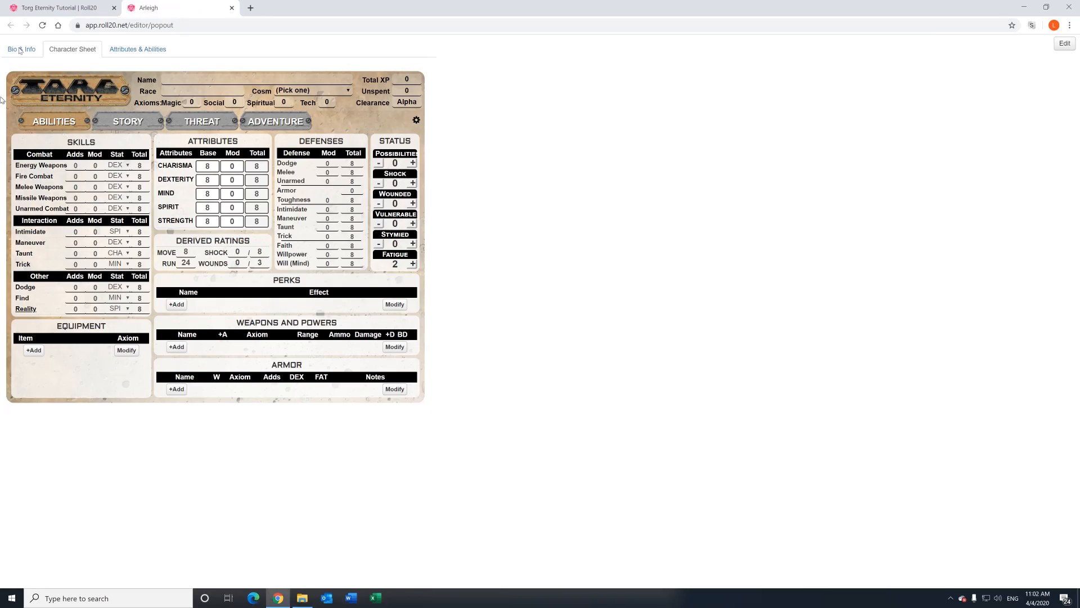
Switch back and forth between the game tab and Arleigh's sheet tab to compare the two views.
click(56, 10)
click(147, 10)
click(64, 11)
click(181, 12)
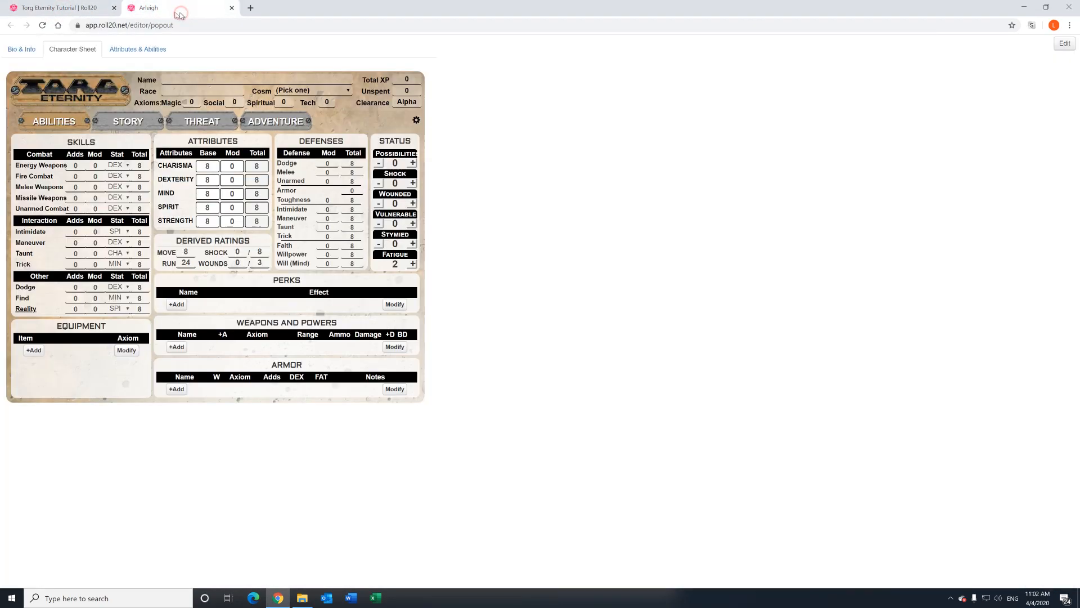
click(84, 11)
click(176, 10)
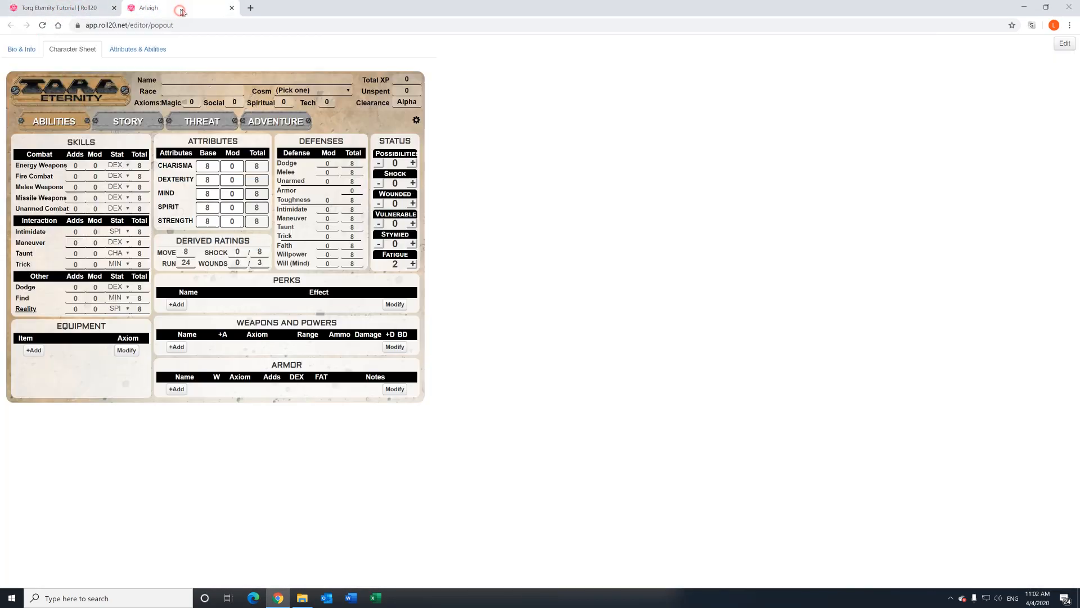
Close Arleigh's browser tab and reopen the character from the game's journal.
click(231, 8)
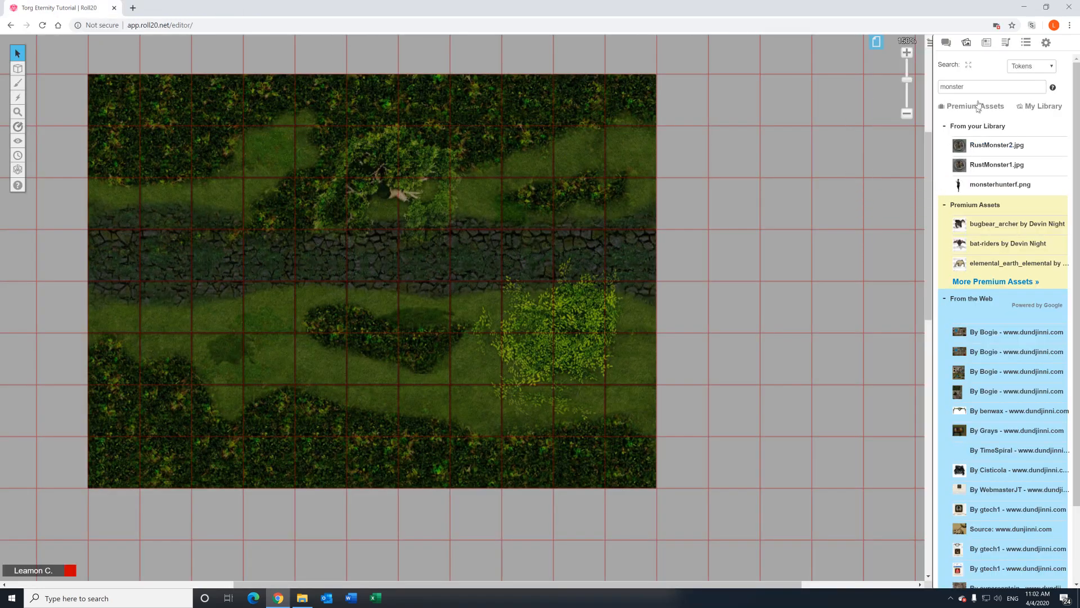
click(986, 43)
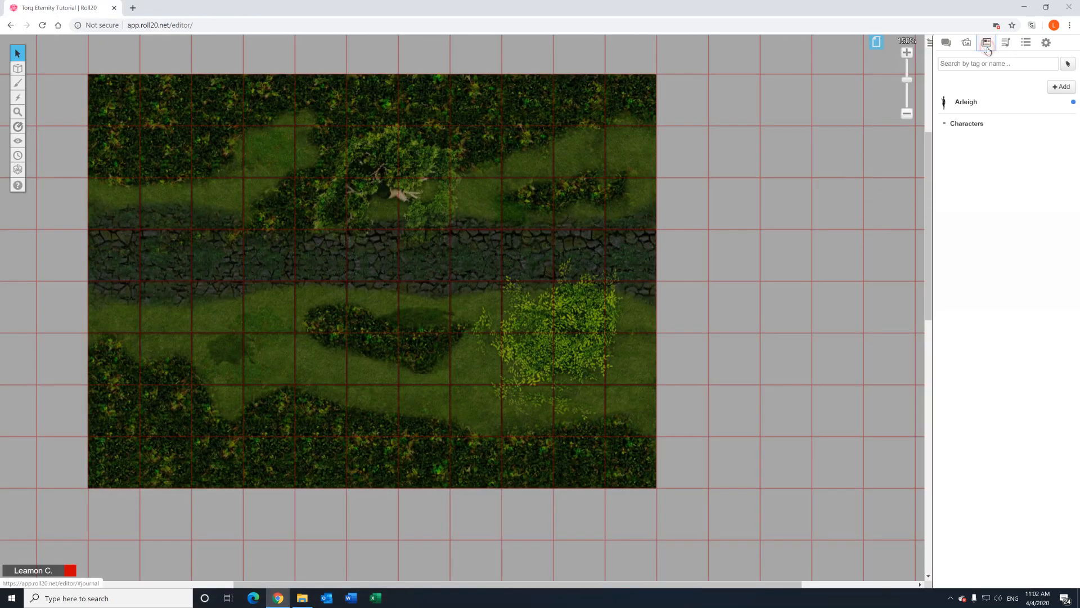
click(977, 105)
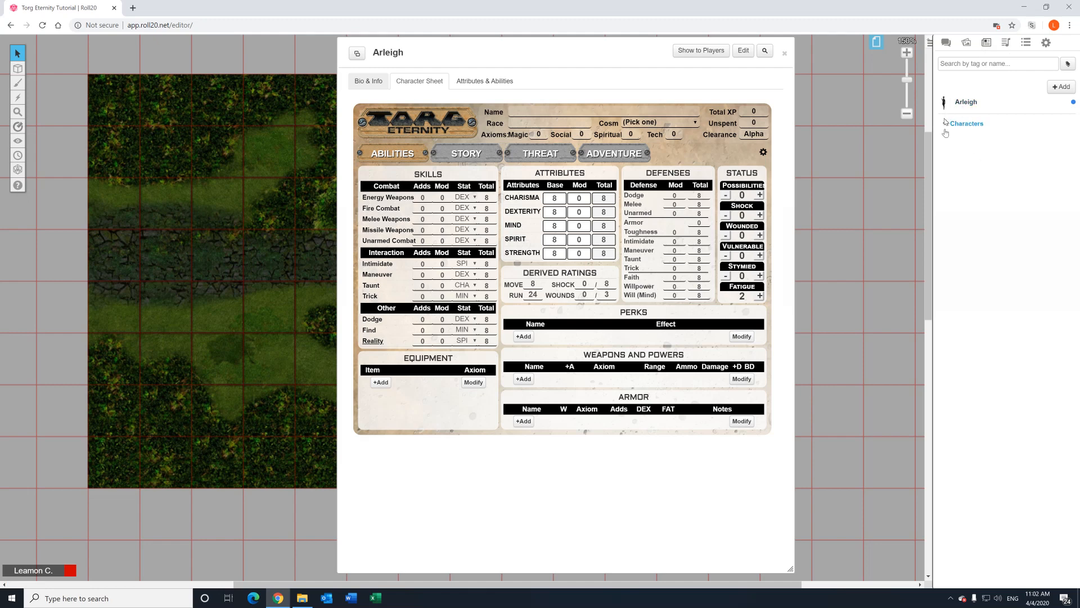
Move Arleigh into the Characters folder of the journal.
drag(943, 98, 970, 124)
click(945, 106)
click(944, 106)
click(944, 105)
click(943, 104)
Fill in the character sheet's header with Arleigh as the name, Human as the race and Orrorsh as the cosm.
click(532, 113)
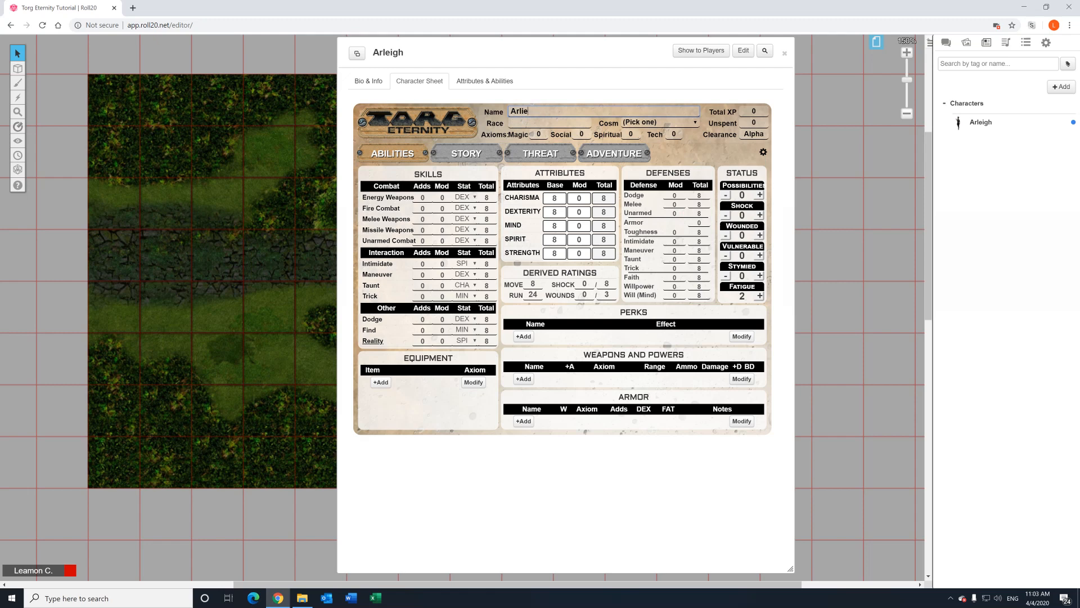
text(Arliegh=)
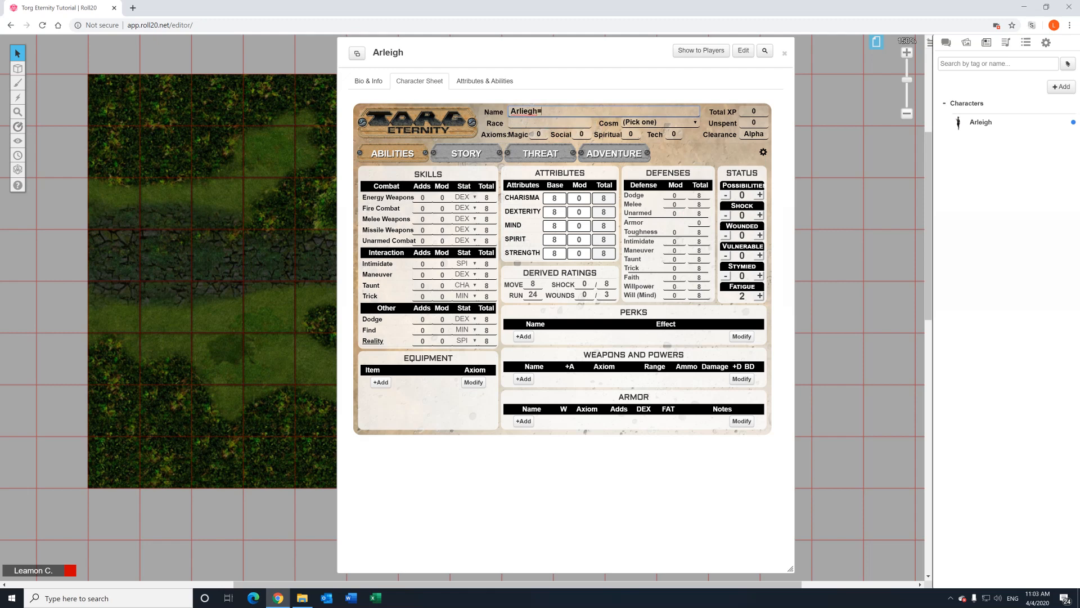
key(BackSpace)
text(igh)
key(Tab)
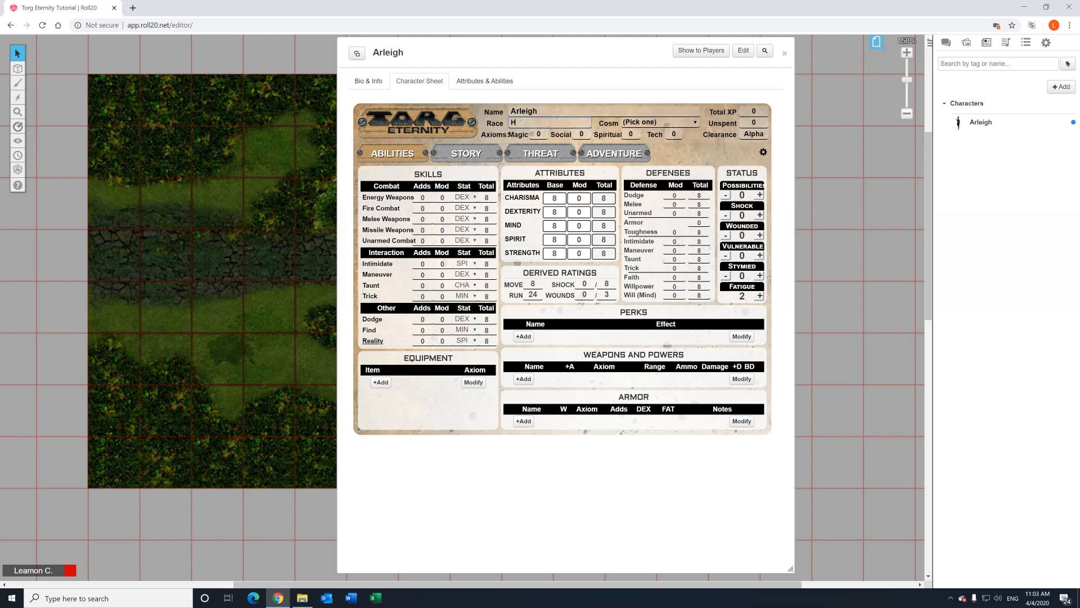
text(Human)
click(645, 126)
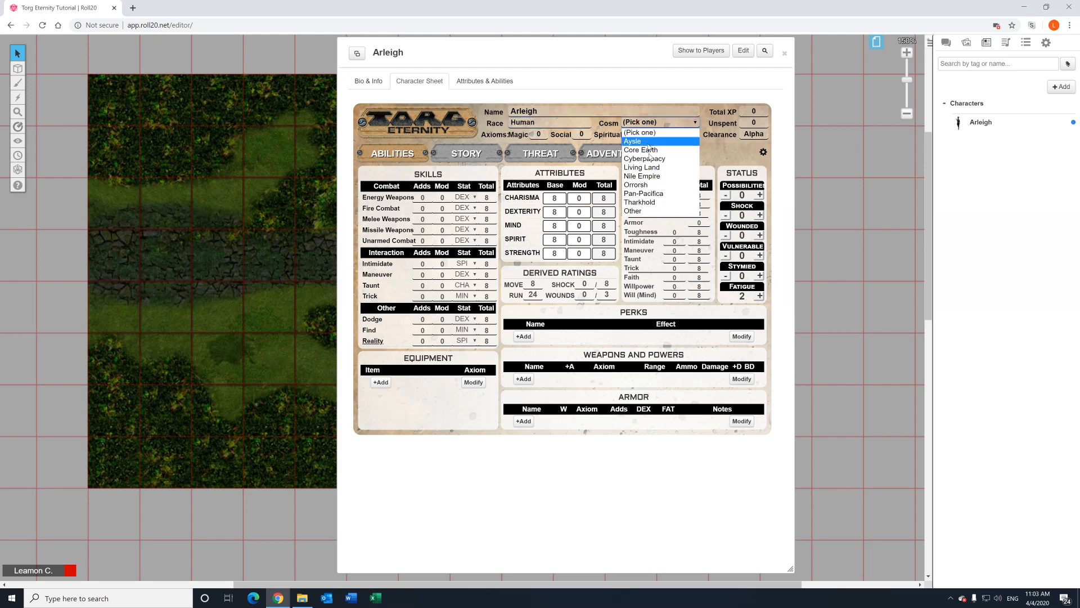
click(649, 189)
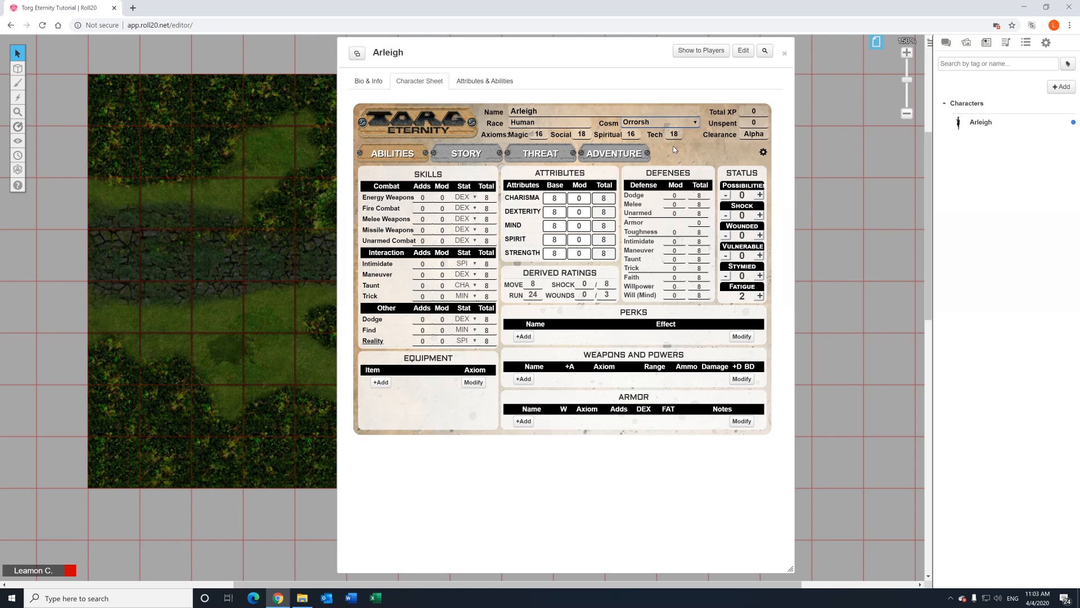
Override the Magic axiom with 17, and switch the cosm to Aysle and back to Orrorsh.
double_click(540, 135)
text(1)
click(643, 122)
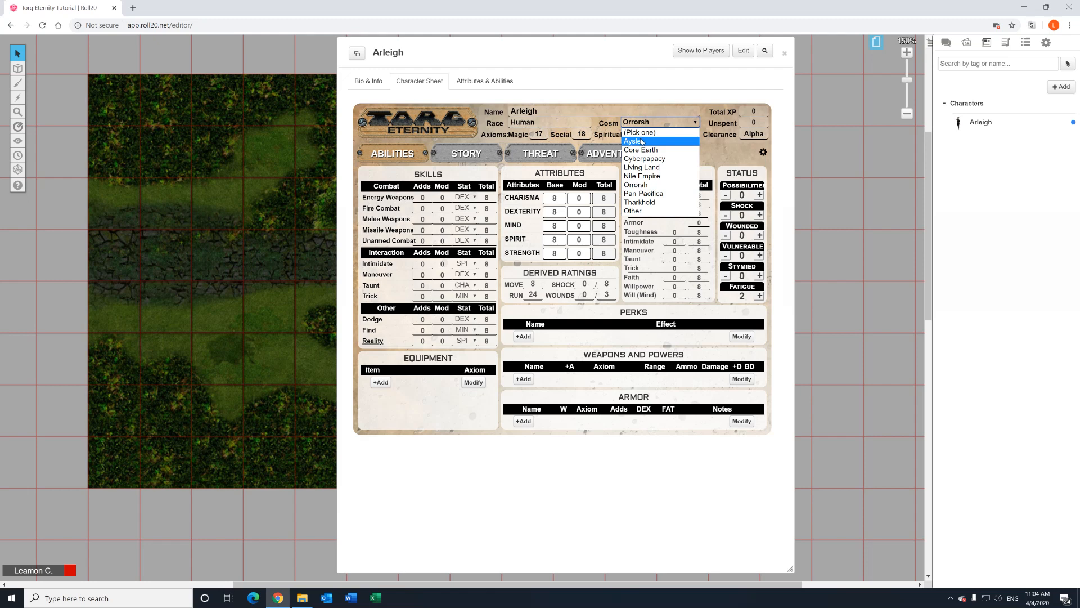
click(642, 141)
click(644, 122)
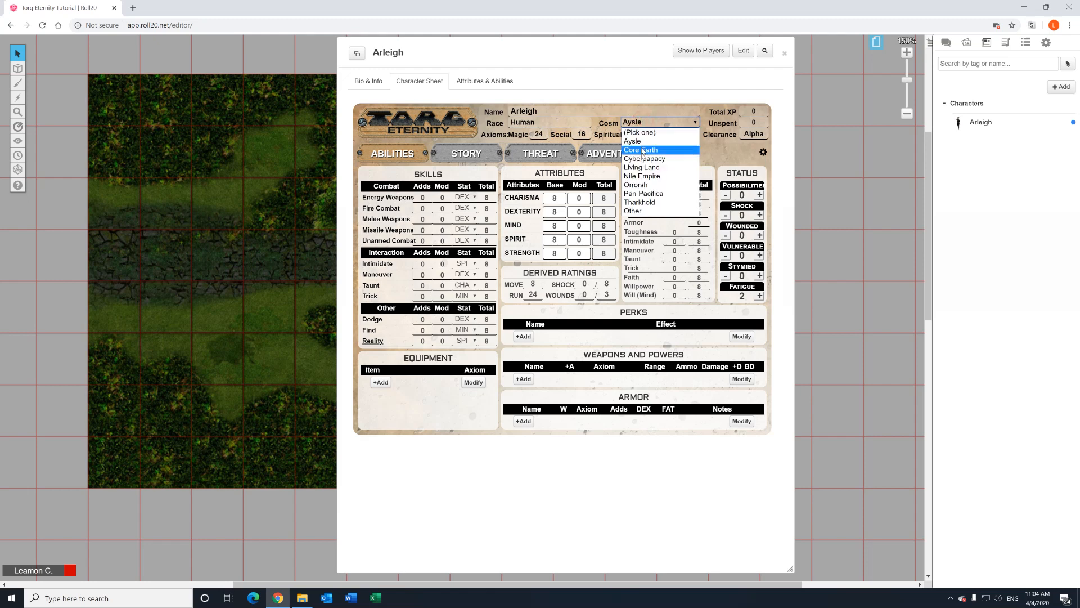
click(644, 184)
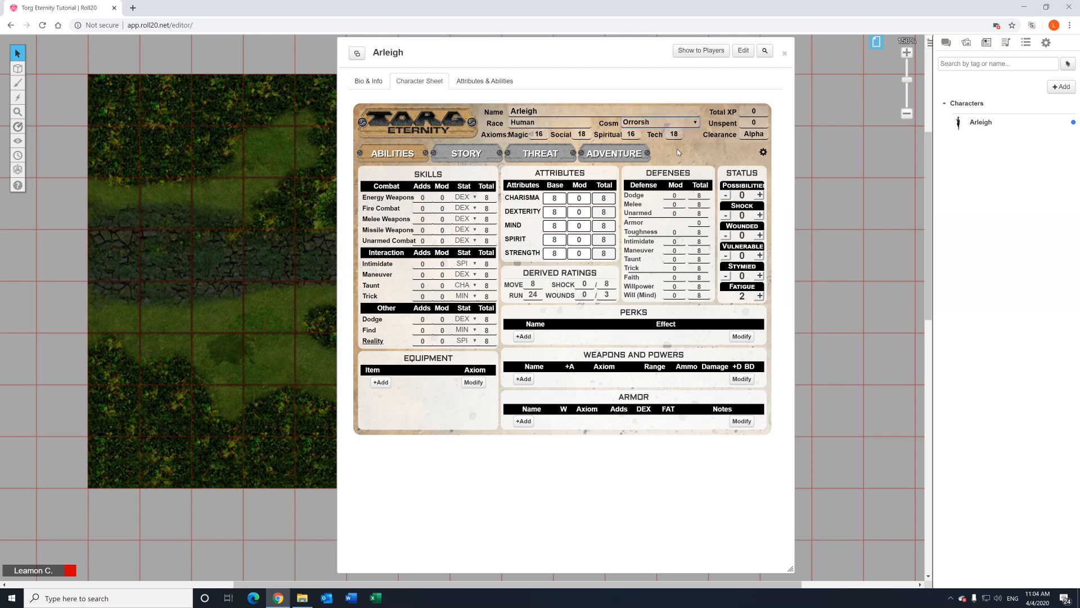
Enter 200 as Arleigh's total XP to test the clearance, and reset it to 0.
double_click(739, 112)
key(Tab)
key(shift+Tab)
click(731, 144)
drag(762, 111, 727, 112)
text(200)
click(707, 154)
drag(763, 111, 699, 108)
text(0)
click(699, 105)
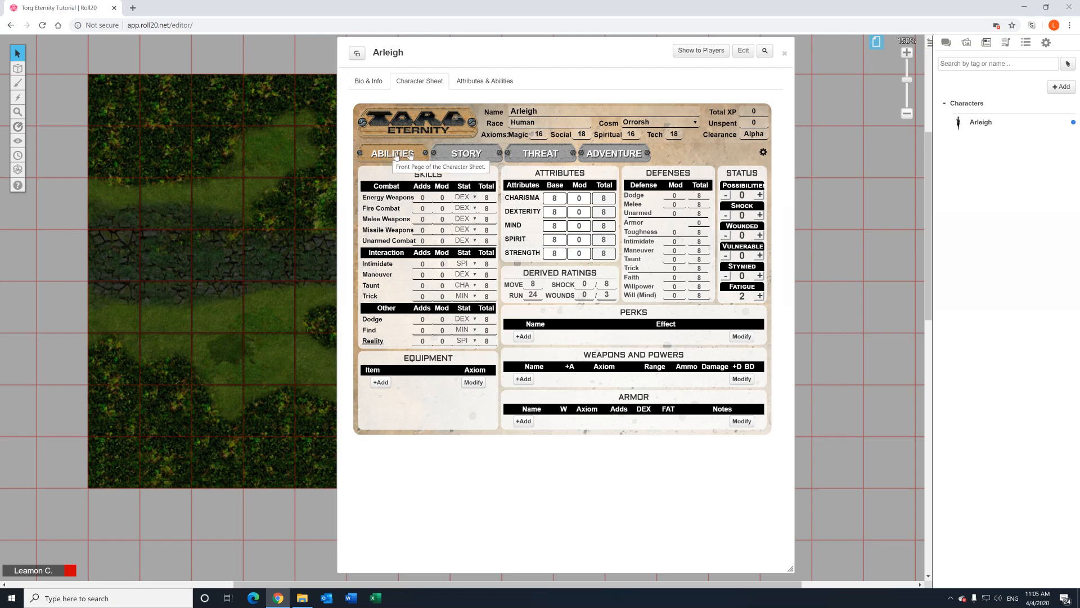
Look through the sheet's Story, Threat and Adventure pages and return to Abilities.
click(470, 154)
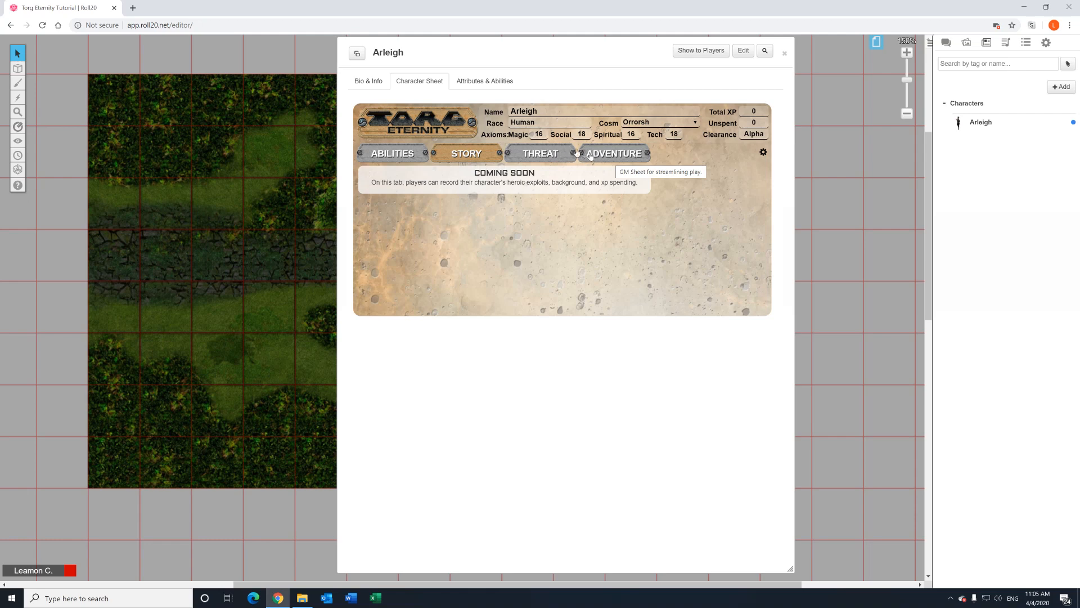
click(558, 151)
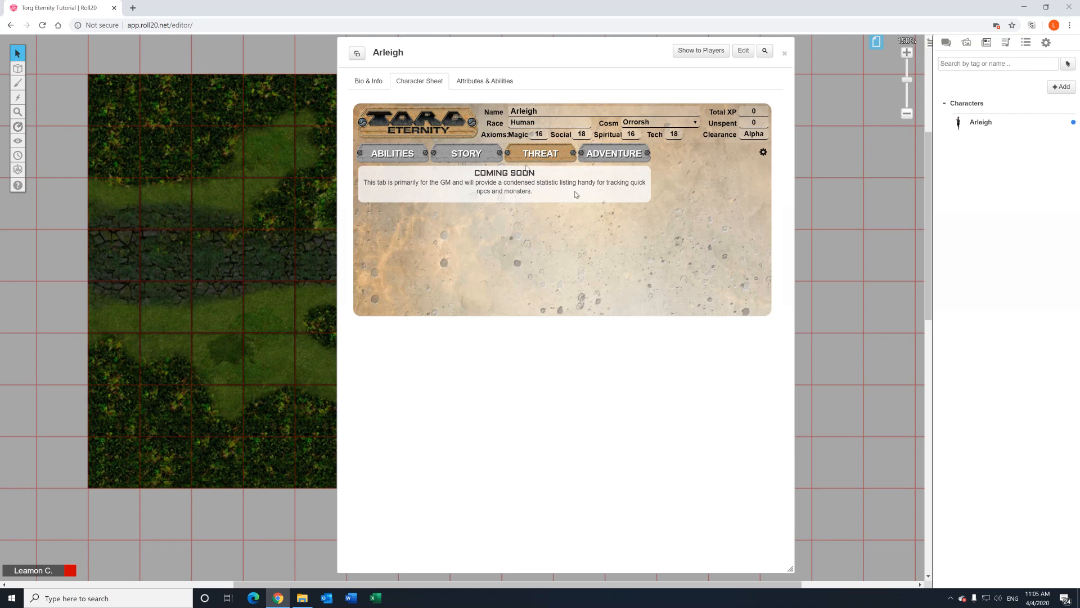
click(408, 155)
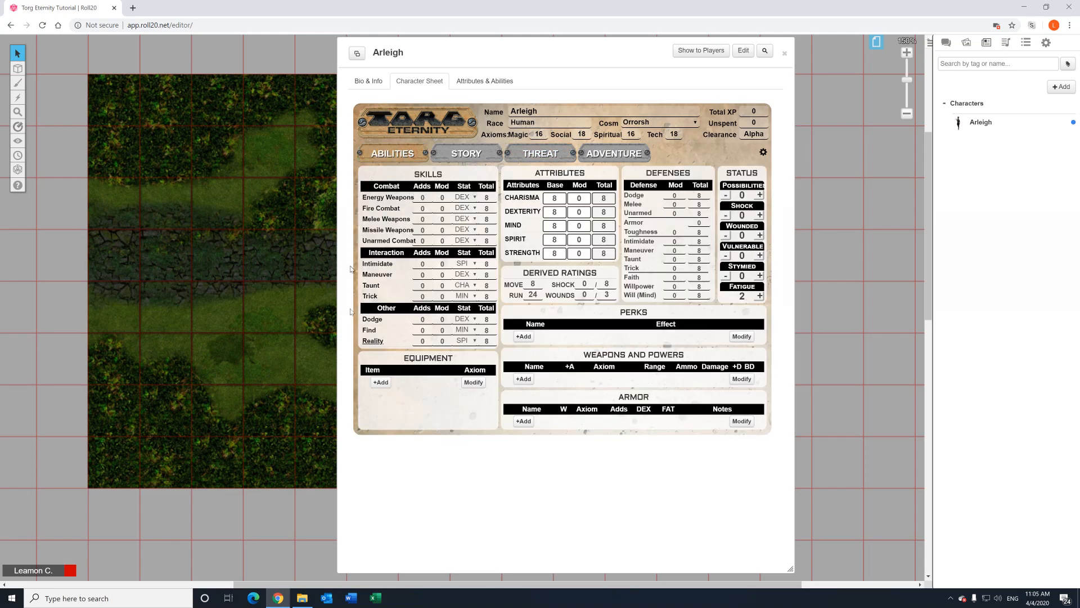
click(537, 154)
click(607, 158)
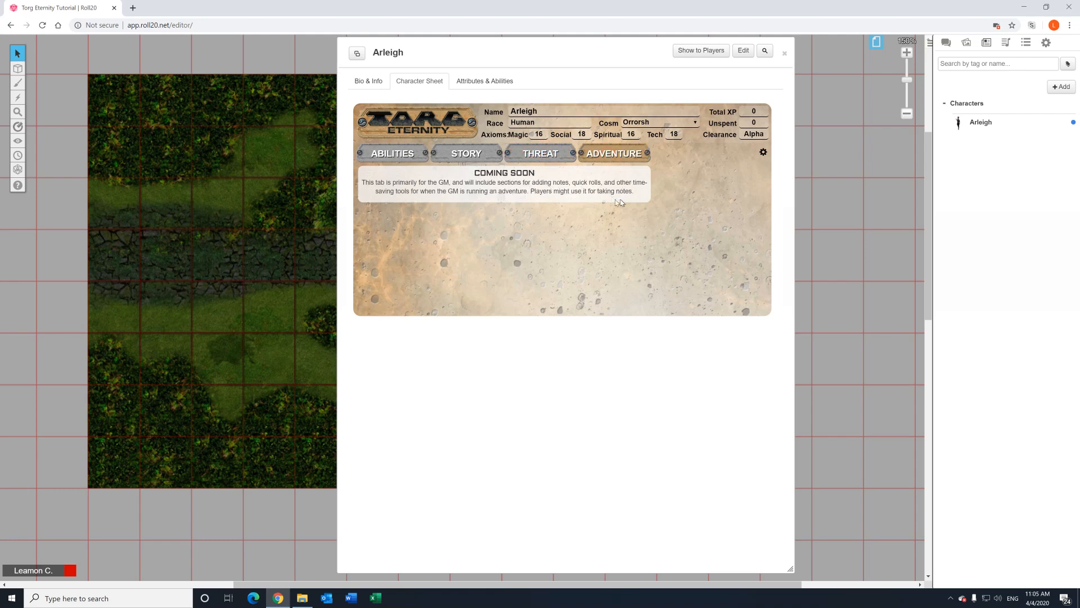
click(397, 152)
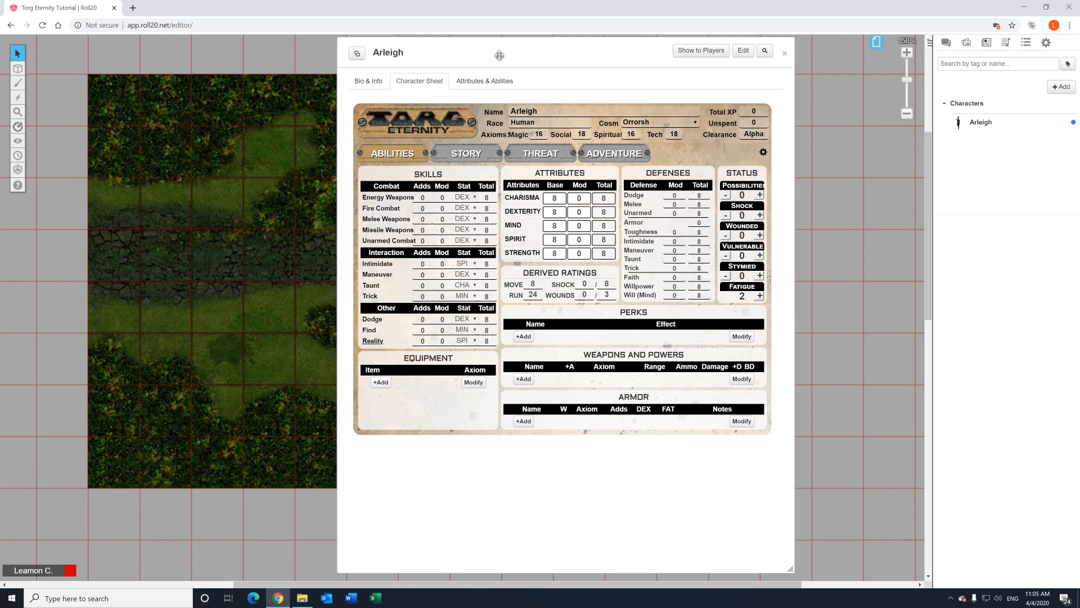
Set Arleigh's base Charisma to 10 and base Mind to 6.
drag(499, 55, 440, 52)
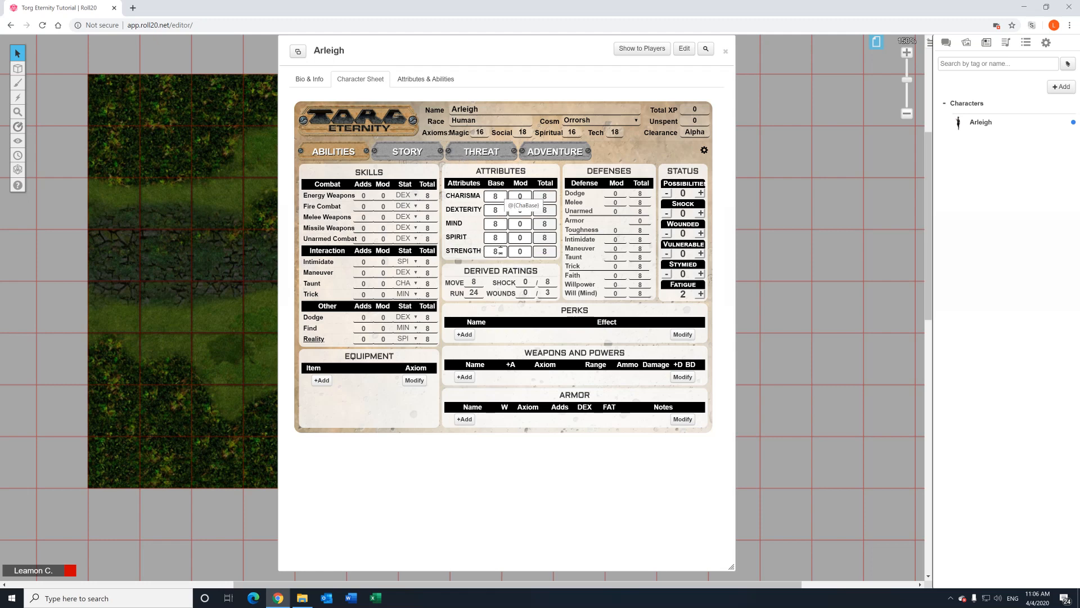
double_click(495, 196)
click(466, 222)
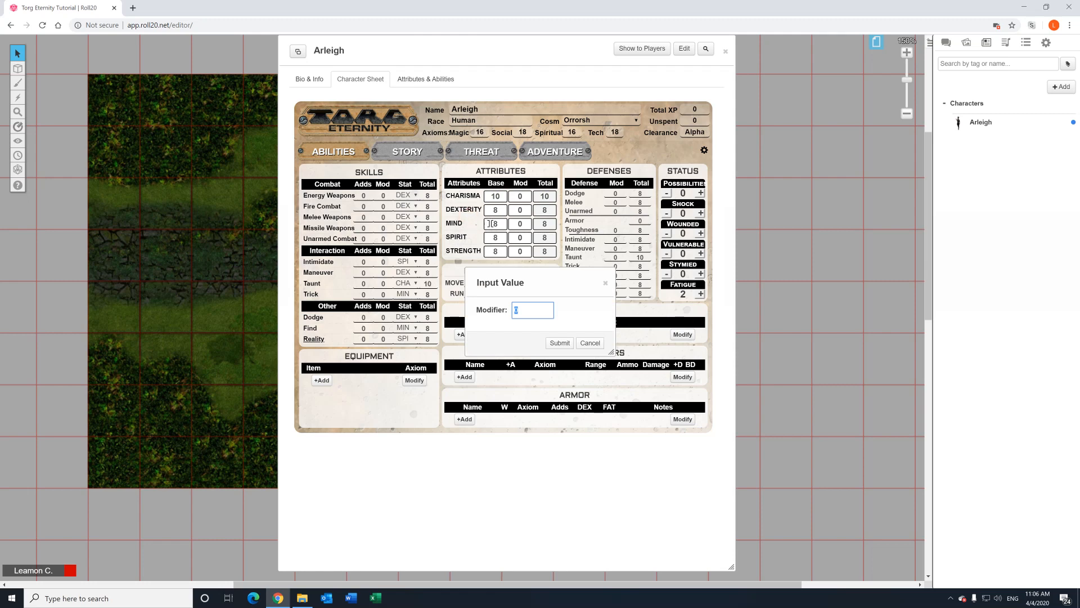
double_click(489, 223)
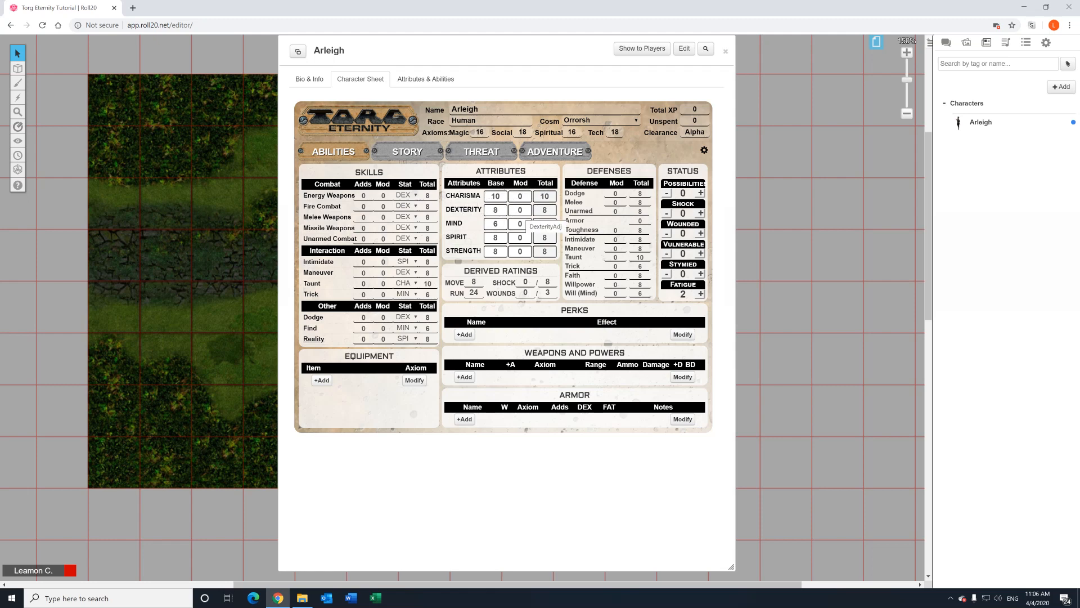
Set Arleigh's Dexterity modifier to 2.
double_click(520, 210)
text(2)
key(Return)
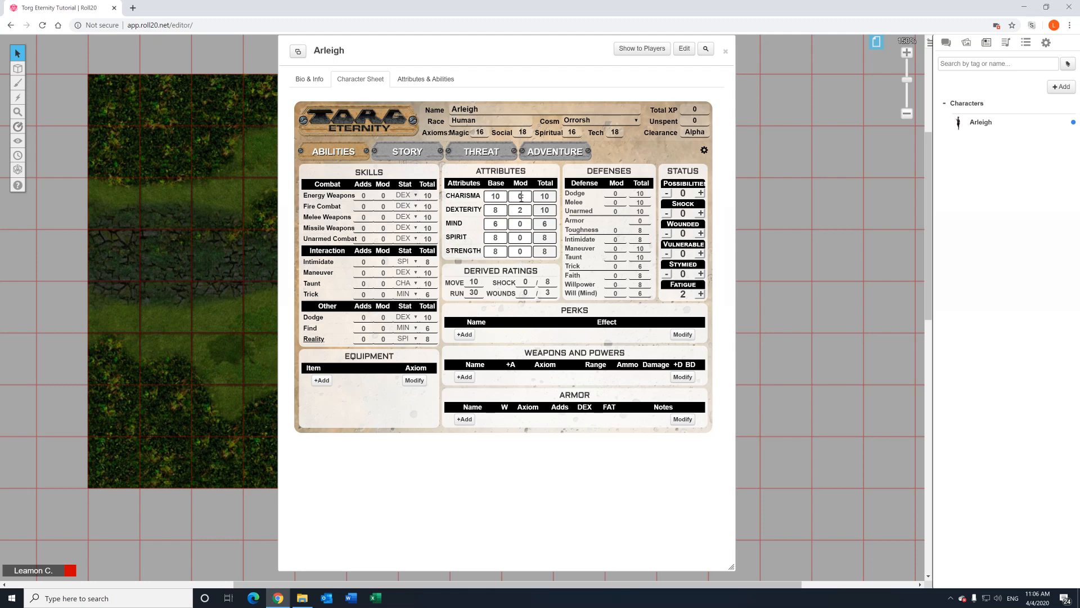
Set Arleigh's Dexterity modifier to 0 and base Dexterity to 8.
double_click(495, 210)
key(Return)
double_click(520, 210)
click(520, 196)
double_click(495, 210)
text(8)
key(Return)
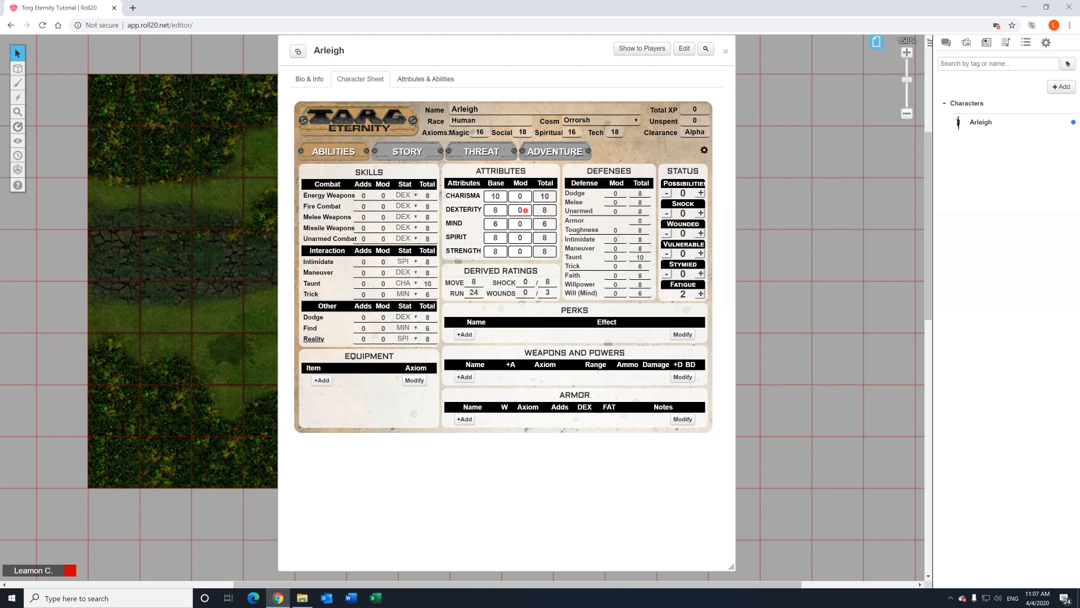
Switch Arleigh's Dexterity modifier to 2 and back to 0 twice to test the dependent totals.
double_click(521, 210)
text(2)
key(Return)
double_click(519, 210)
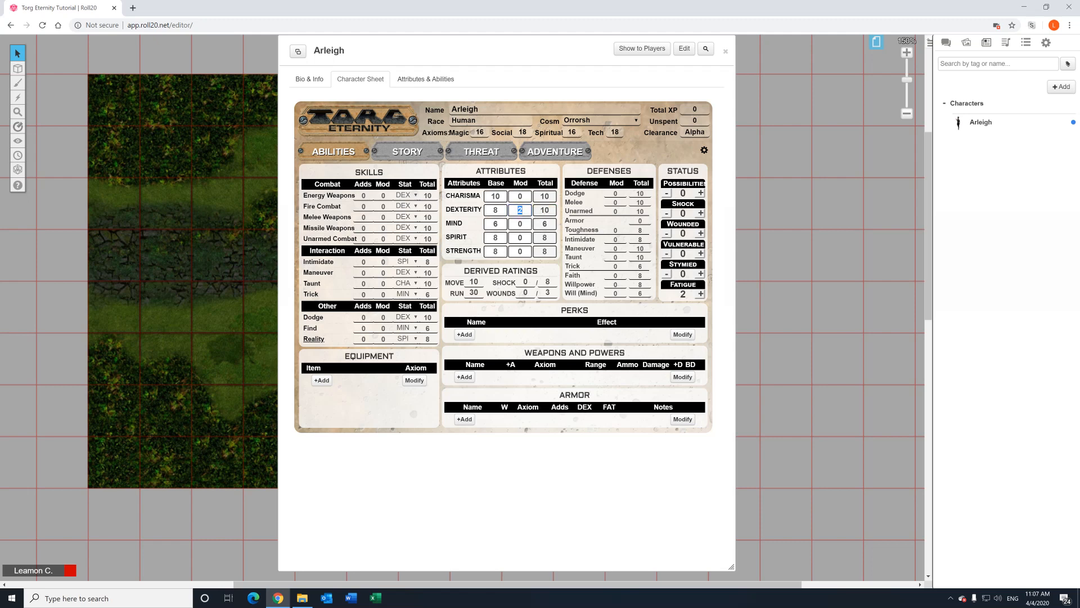
text(0)
key(Return)
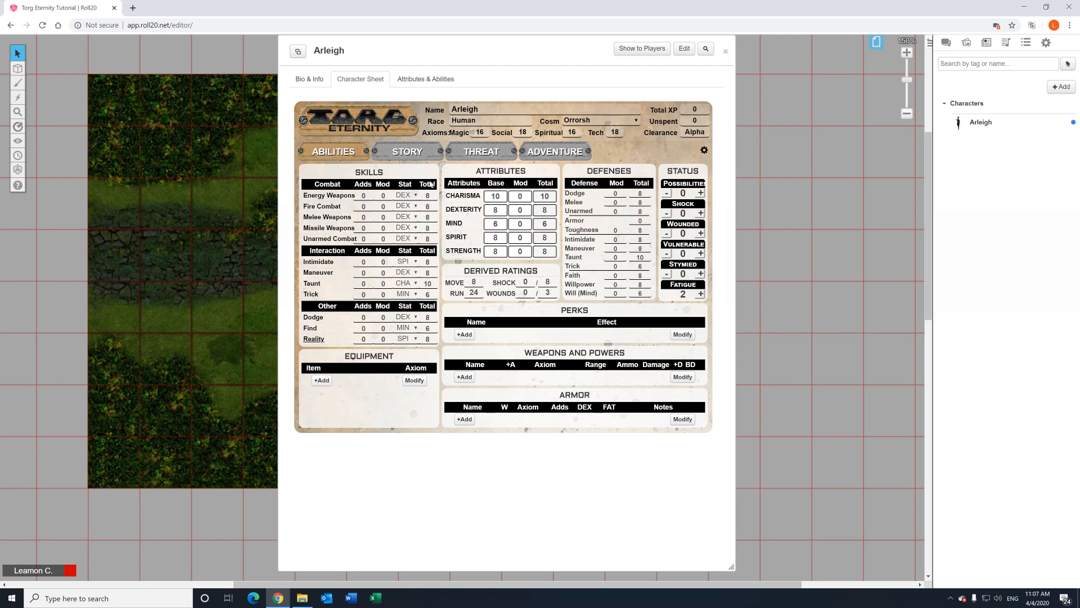
double_click(520, 210)
key(Return)
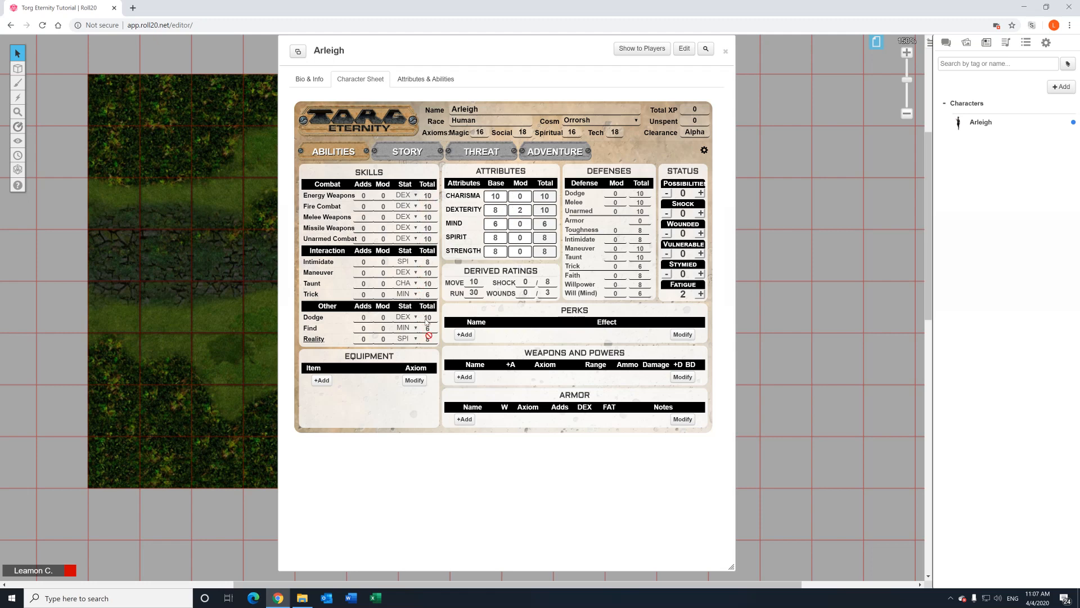
double_click(520, 210)
text(0)
key(Tab)
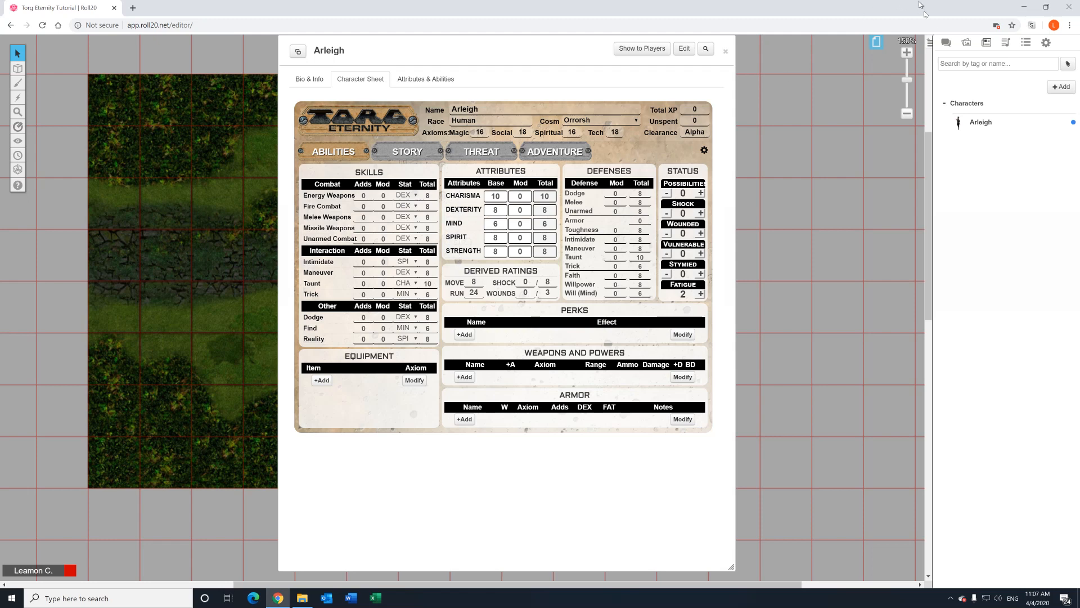
Show the chat log and roll Arleigh's Charisma with a modifier of 1.
click(945, 43)
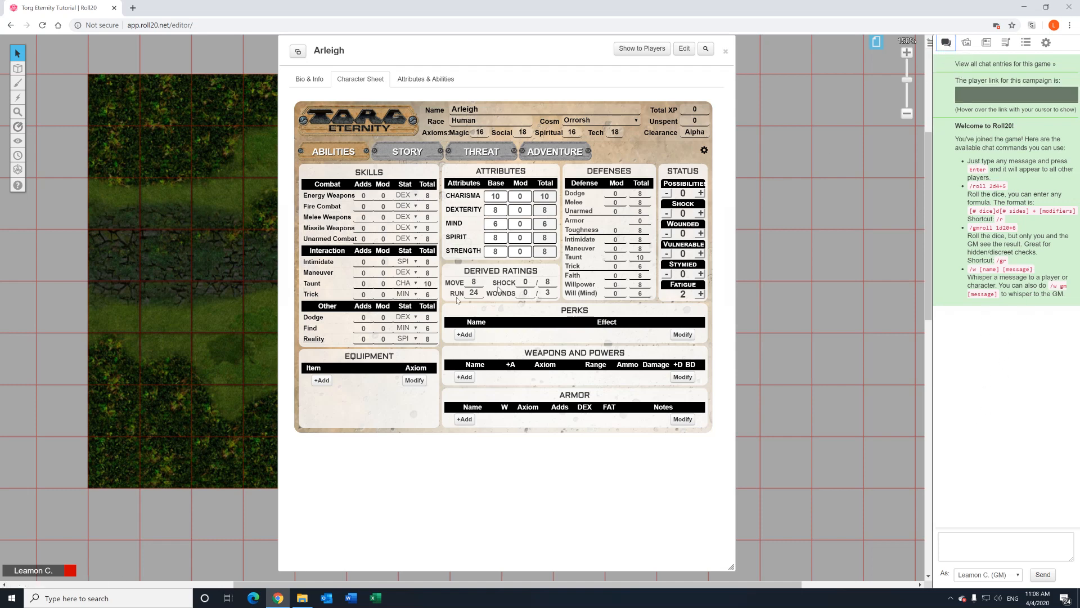
click(458, 201)
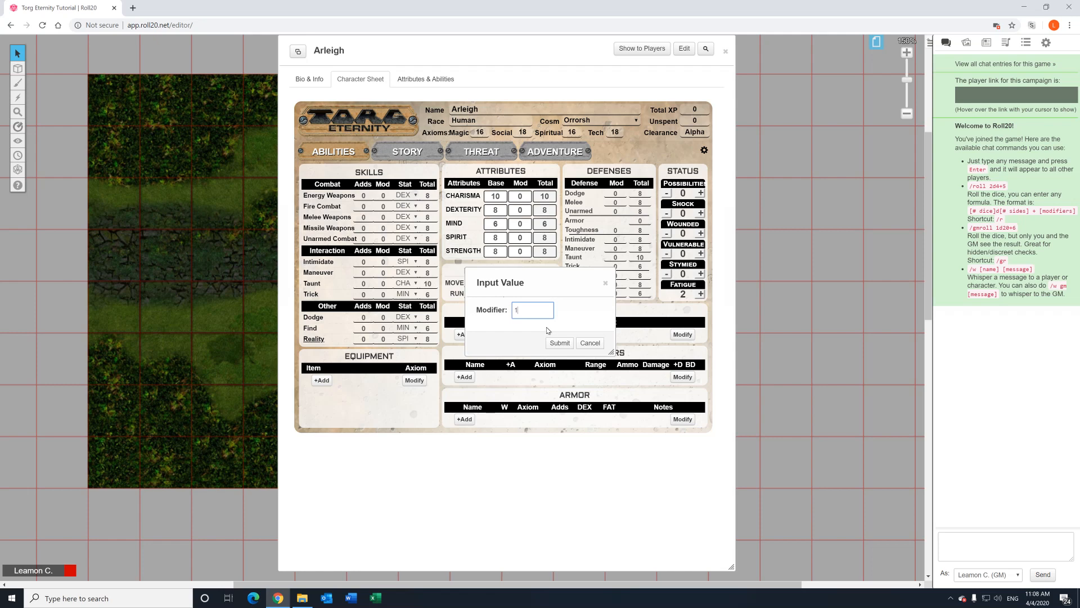
text(-1)
click(559, 342)
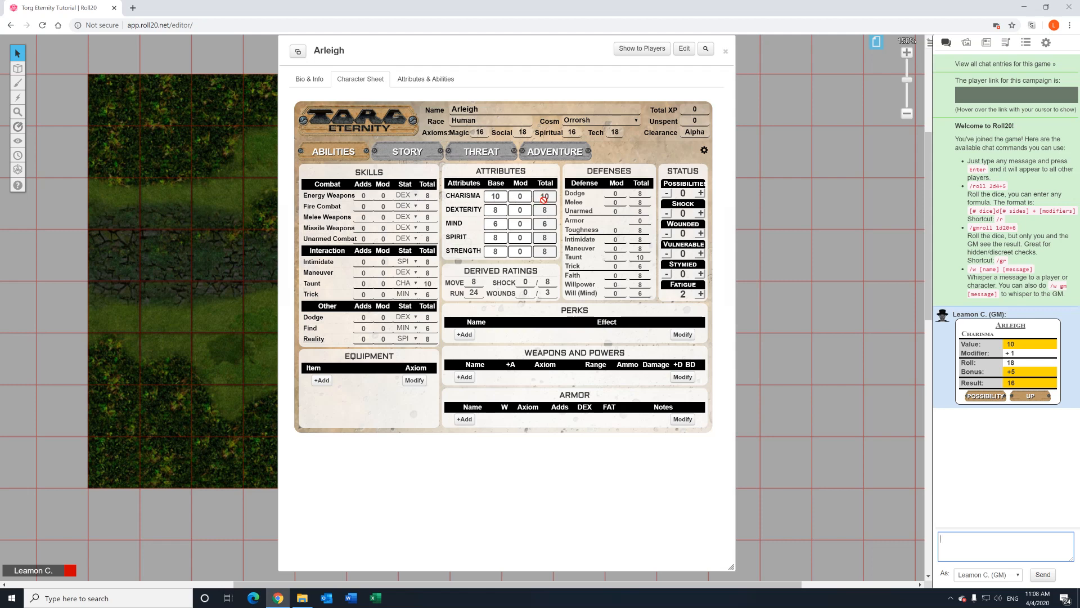
Make an Up roll on the Charisma result, with modifier 1 and a last roll of 18.
mouse_move(1011, 353)
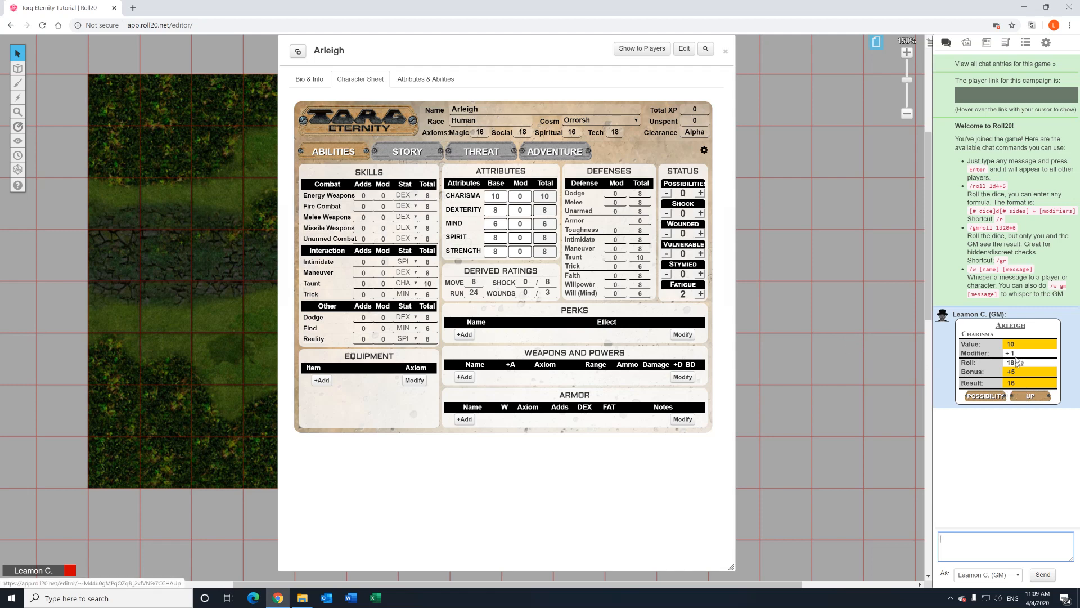
click(1026, 398)
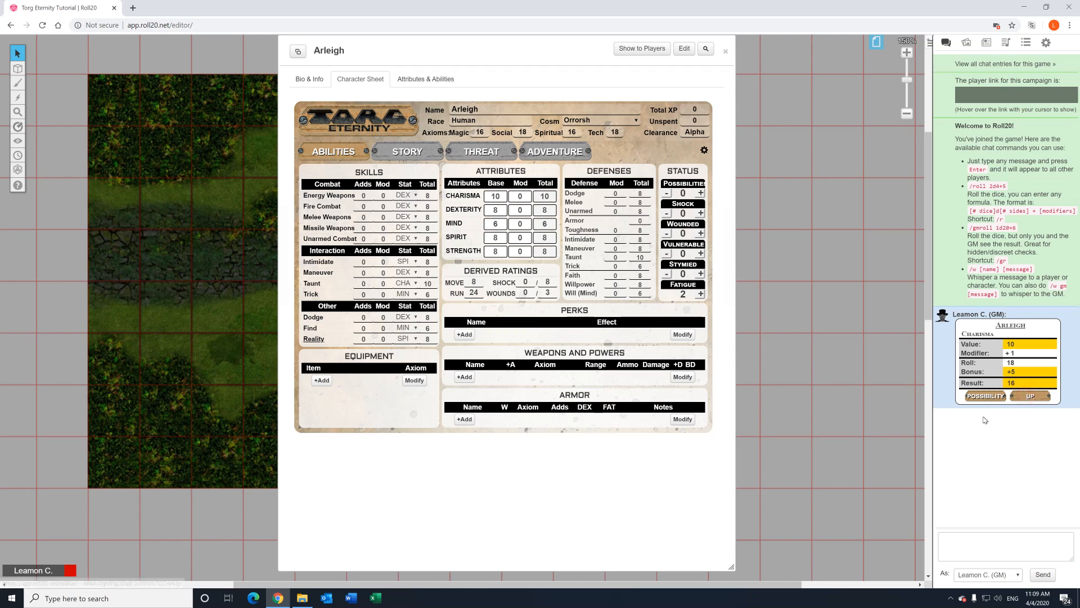
click(1030, 396)
drag(501, 283, 757, 273)
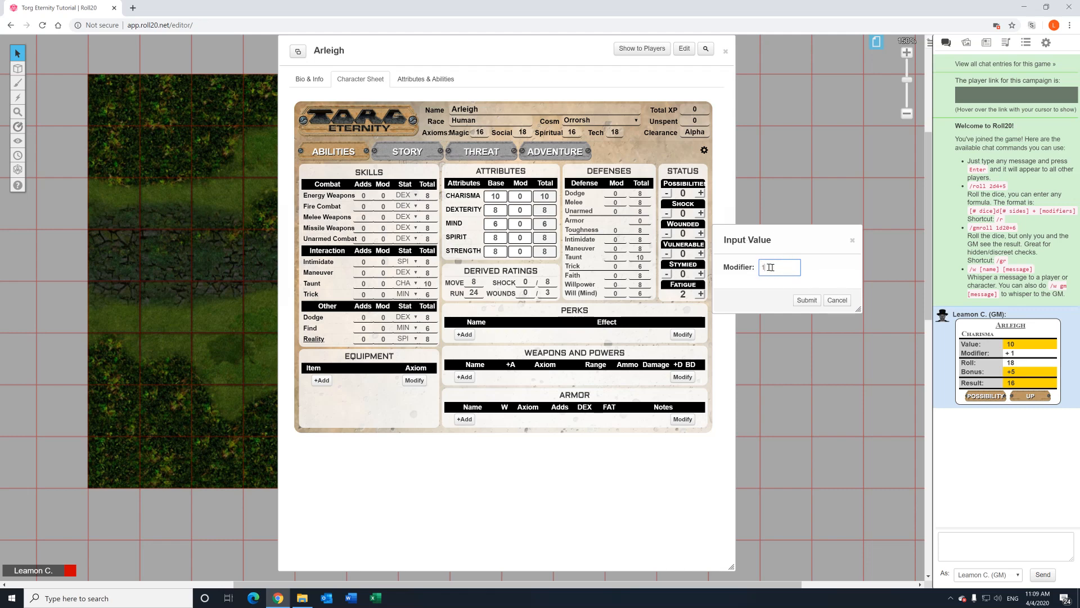
click(807, 300)
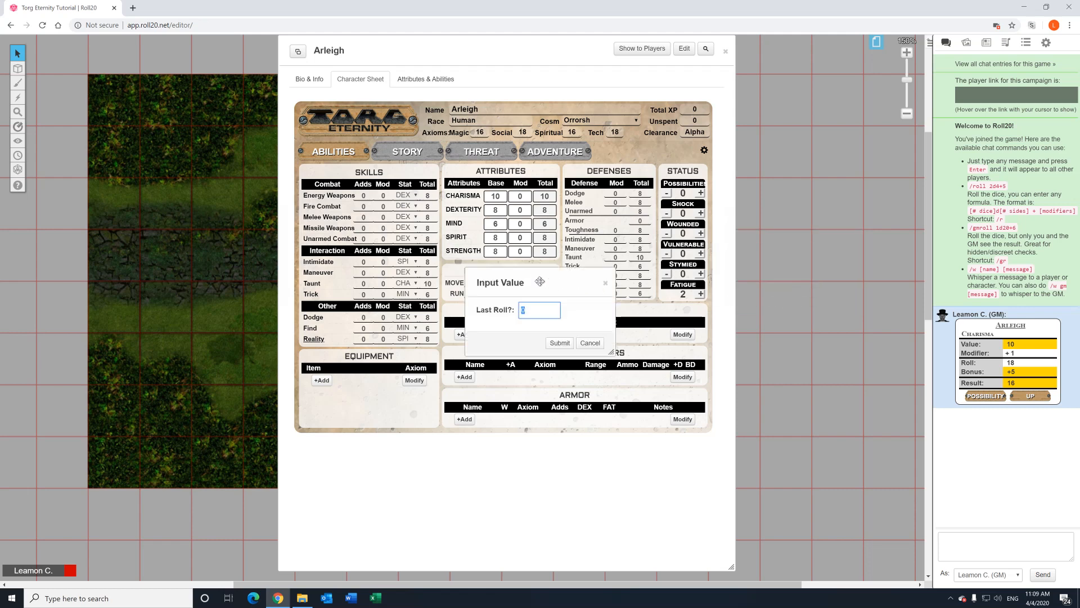
drag(540, 281, 827, 272)
double_click(809, 301)
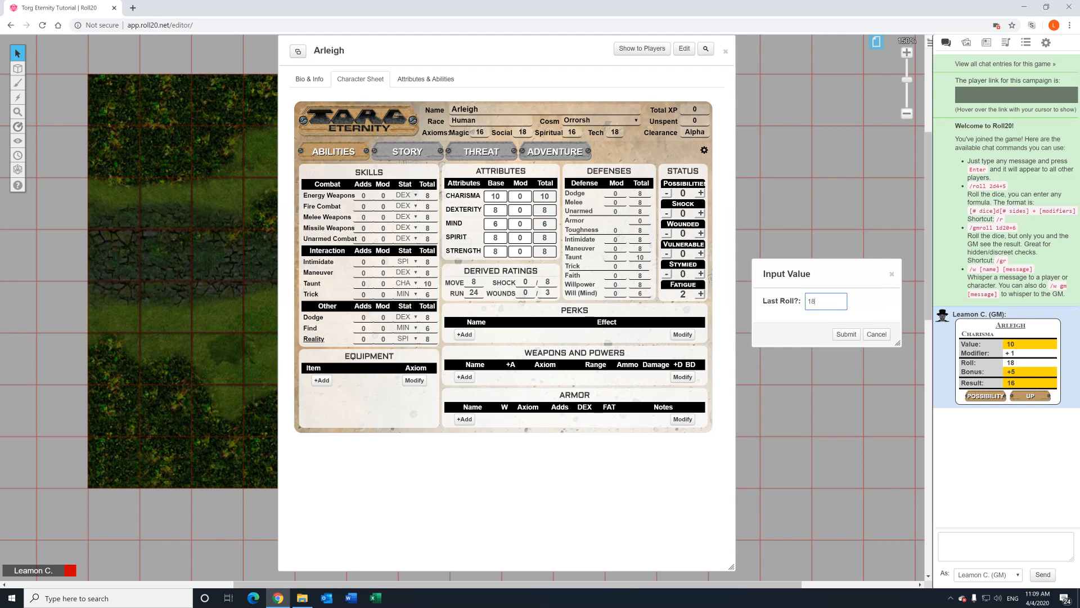
click(846, 335)
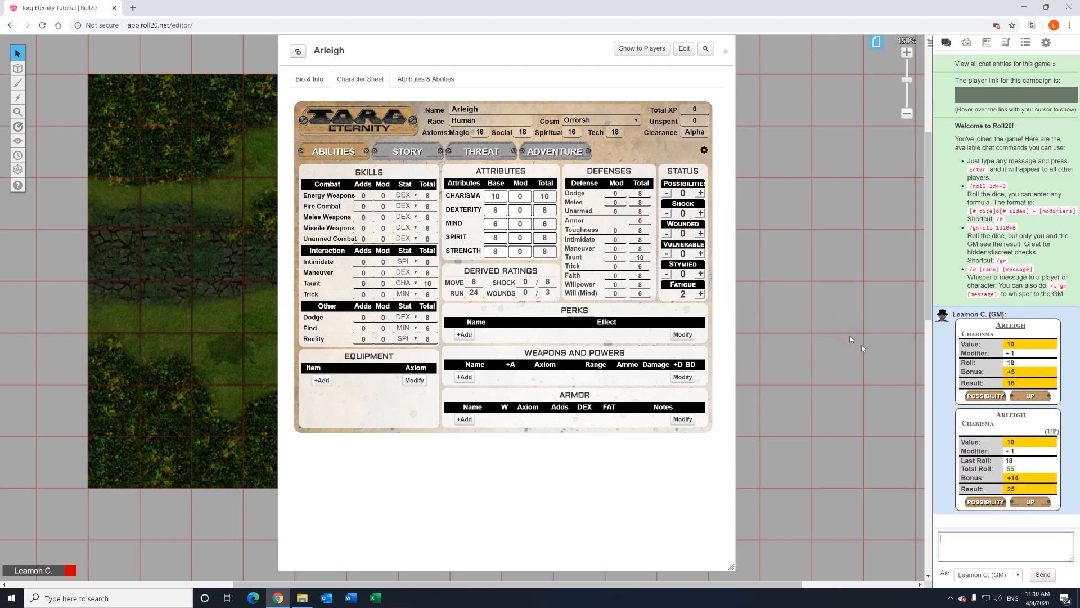
Make a Possibility roll on the Charisma Up result, with modifier 1 and a last roll of 55.
mouse_move(1017, 443)
mouse_move(1011, 470)
click(989, 502)
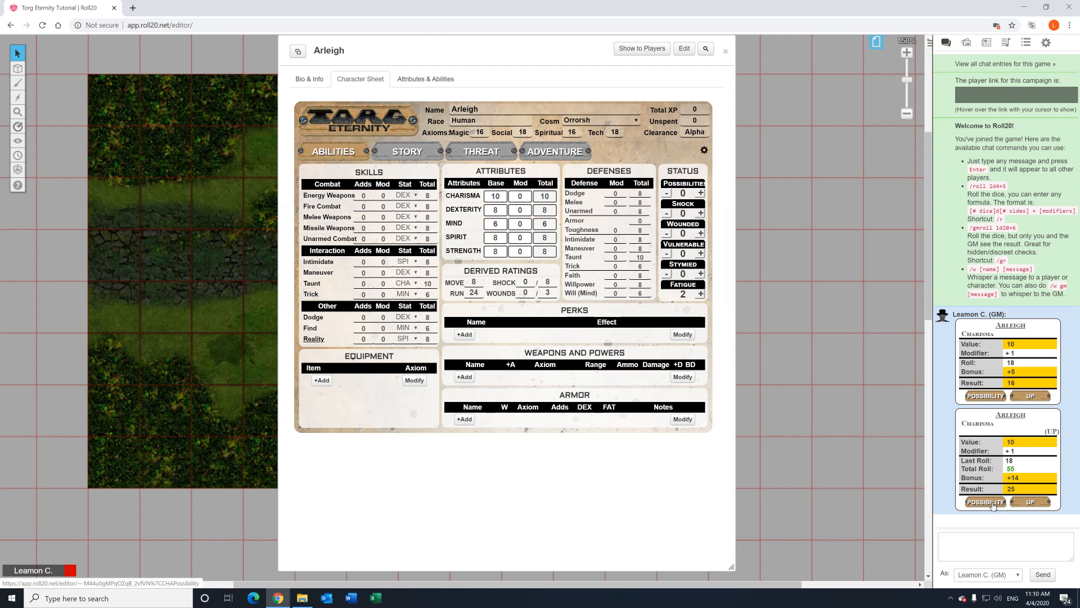
click(990, 503)
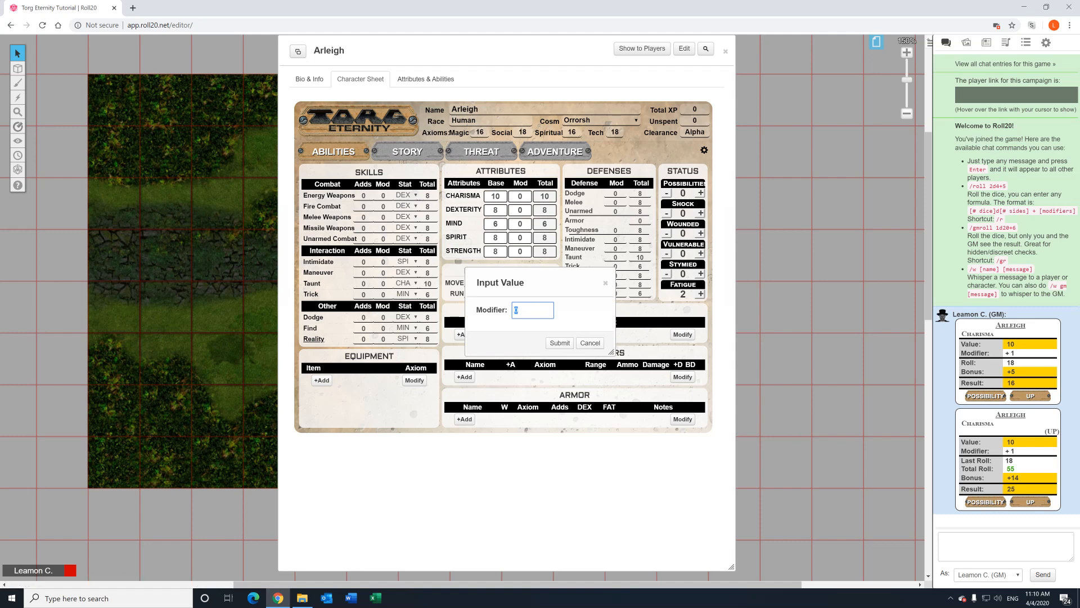
text(1)
click(559, 342)
click(557, 343)
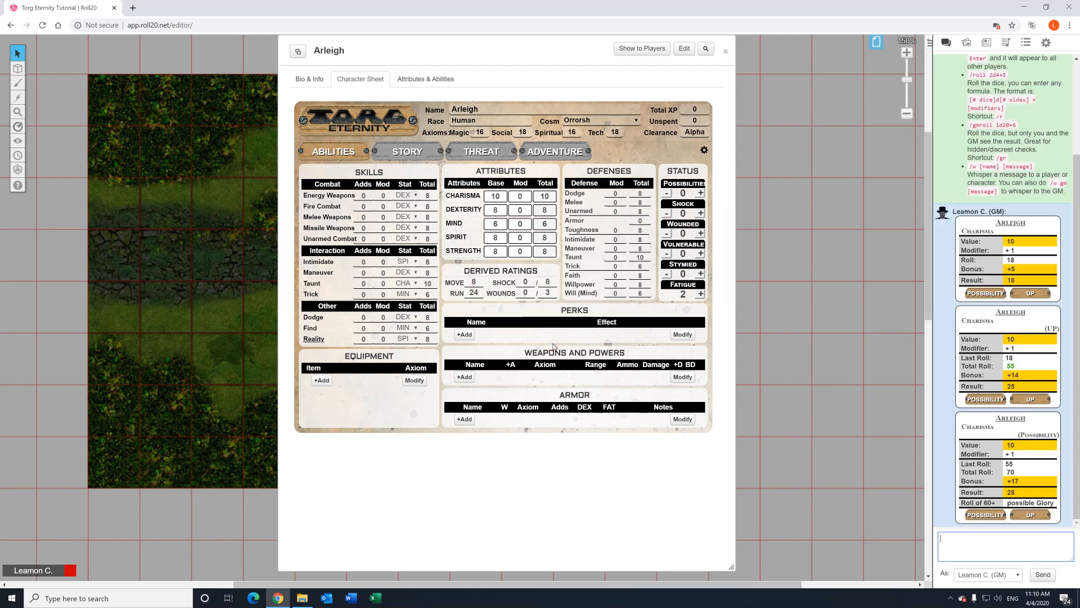
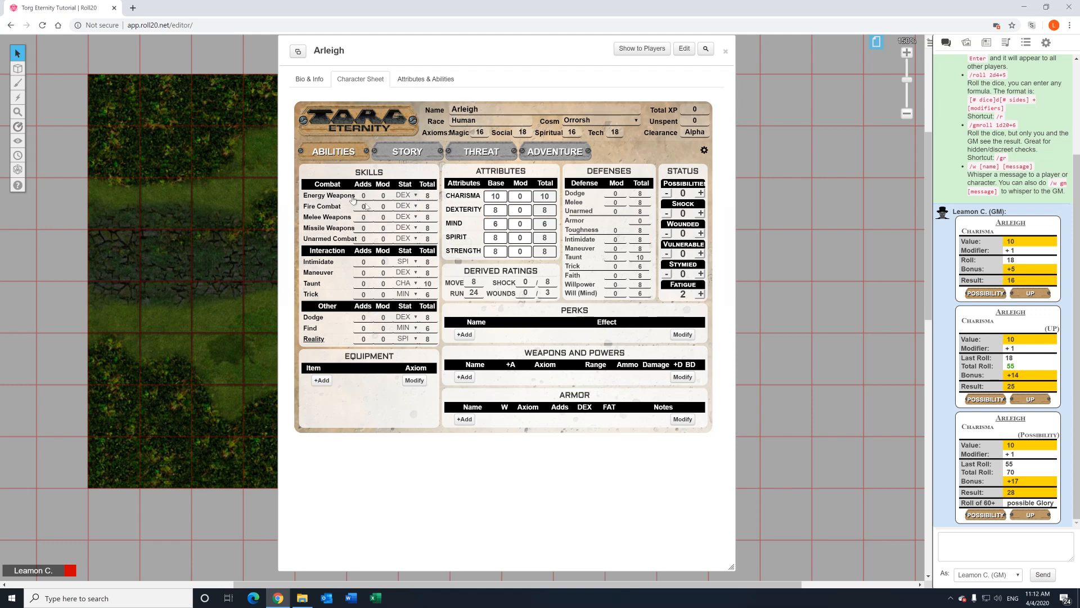
Set the adds of Arleigh's Fire Combat skill to 3.
double_click(371, 207)
click(455, 225)
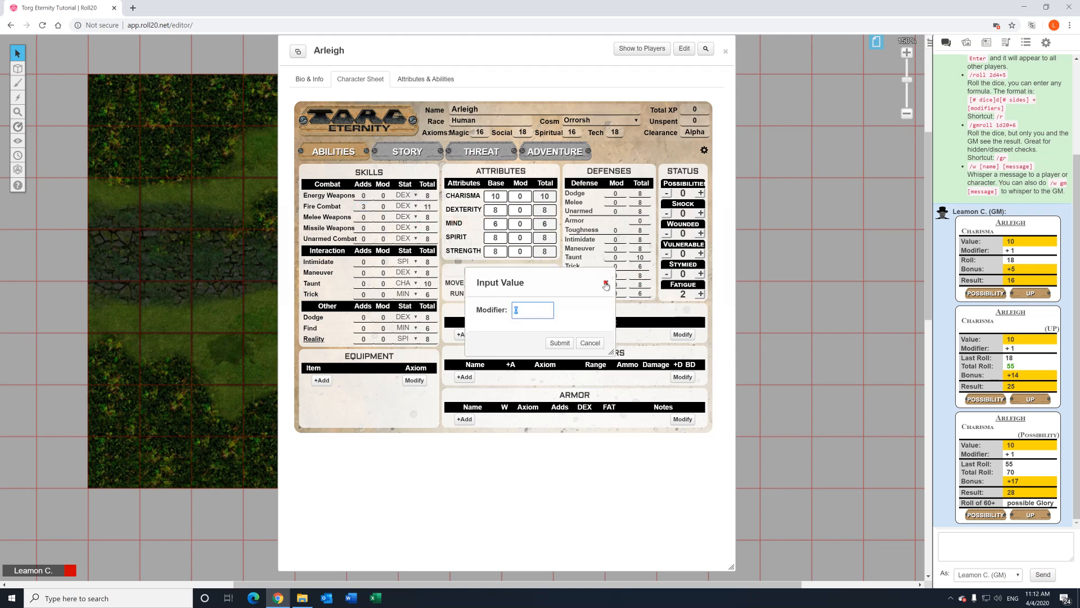
click(590, 343)
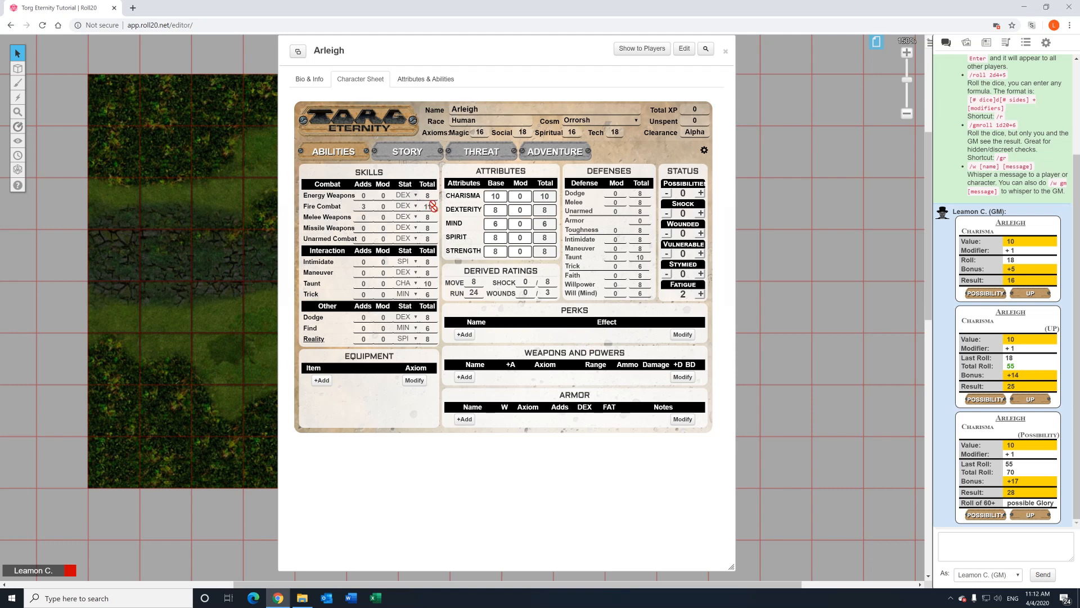
Roll Arleigh's Fire Combat skill with the default modifier and review its roll card in the chat.
click(326, 206)
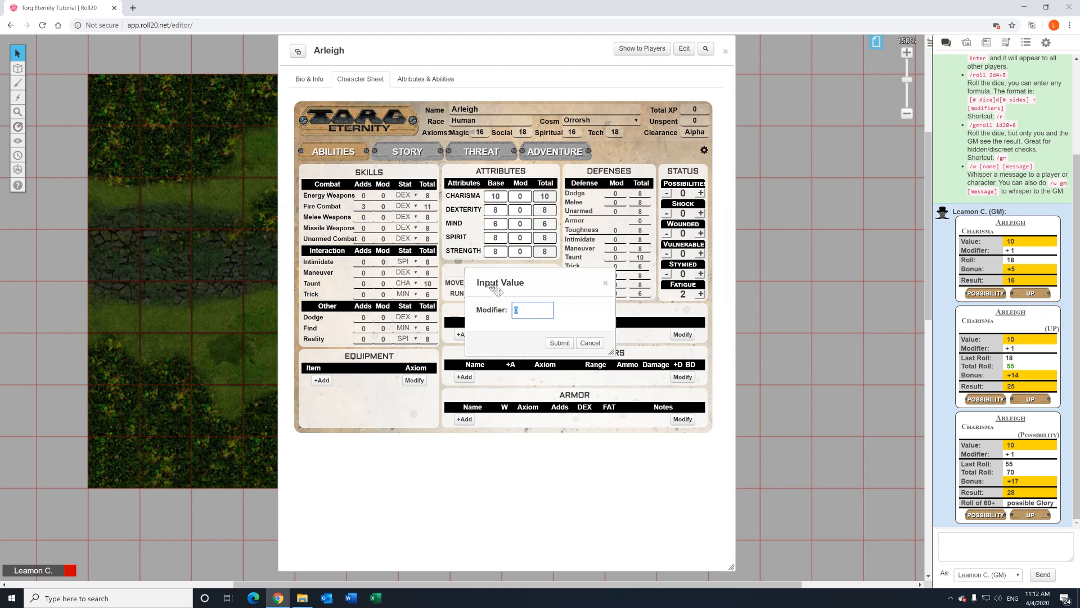
click(559, 342)
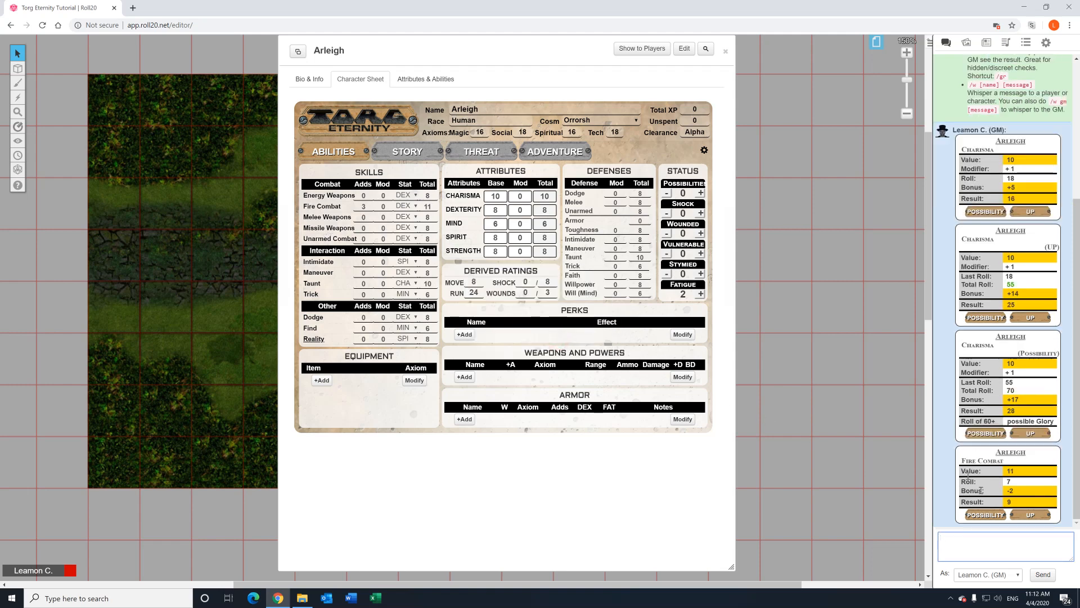
drag(961, 461, 1008, 464)
click(961, 464)
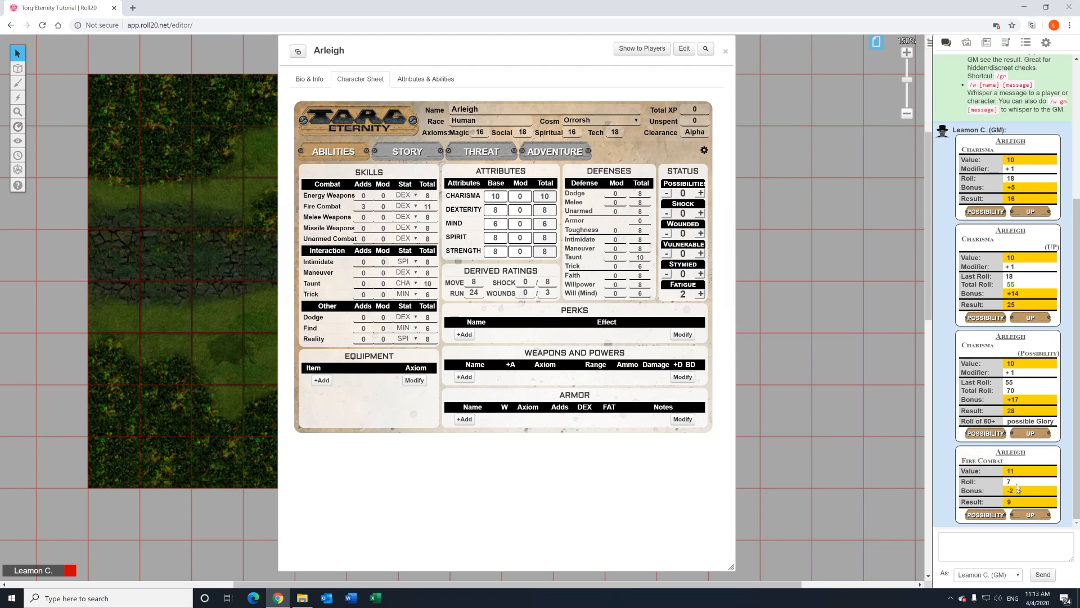
mouse_move(1007, 482)
Display the Evidence Analysis, Stealth and Computers skills on Arleigh's sheet.
click(363, 176)
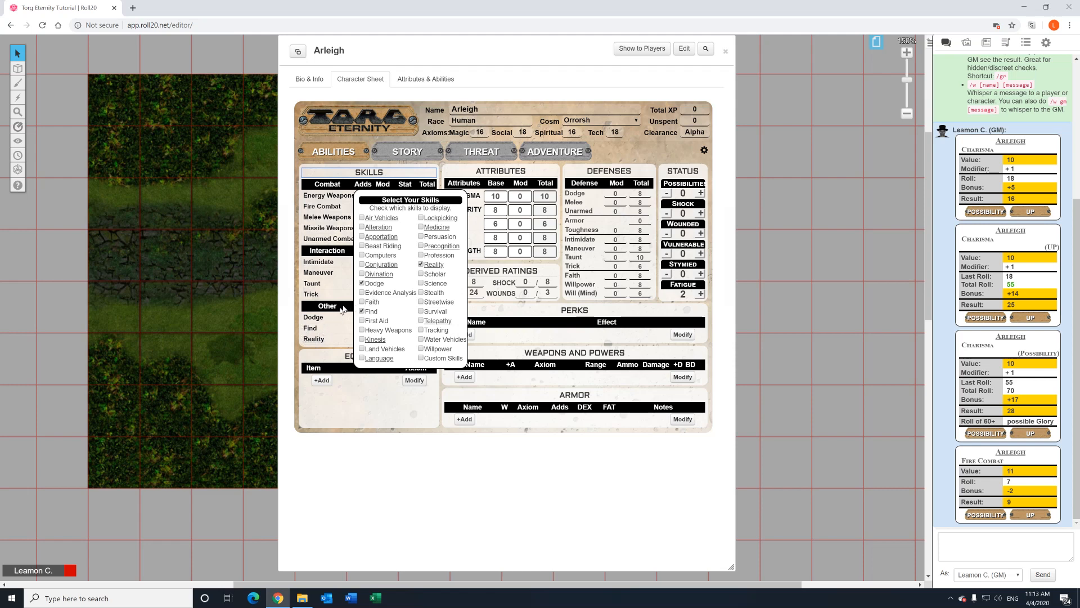
click(362, 293)
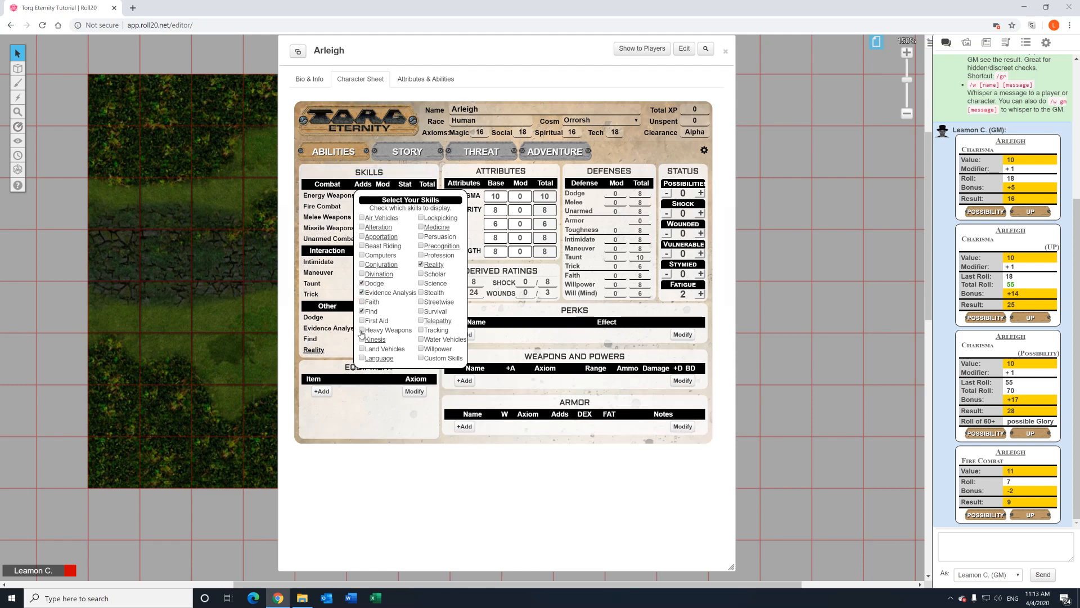
click(422, 293)
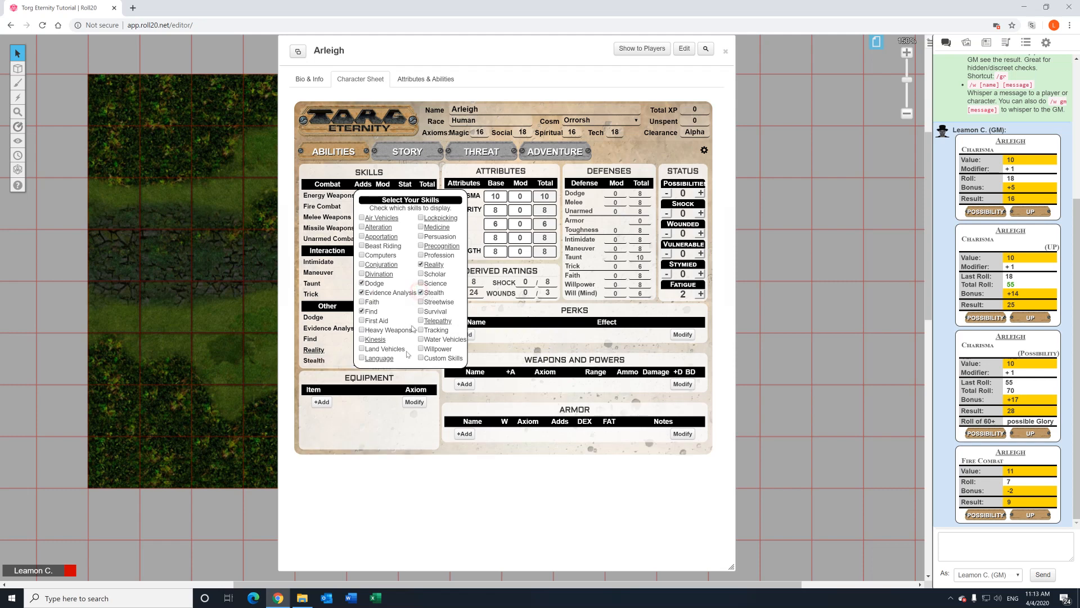
click(362, 256)
click(364, 174)
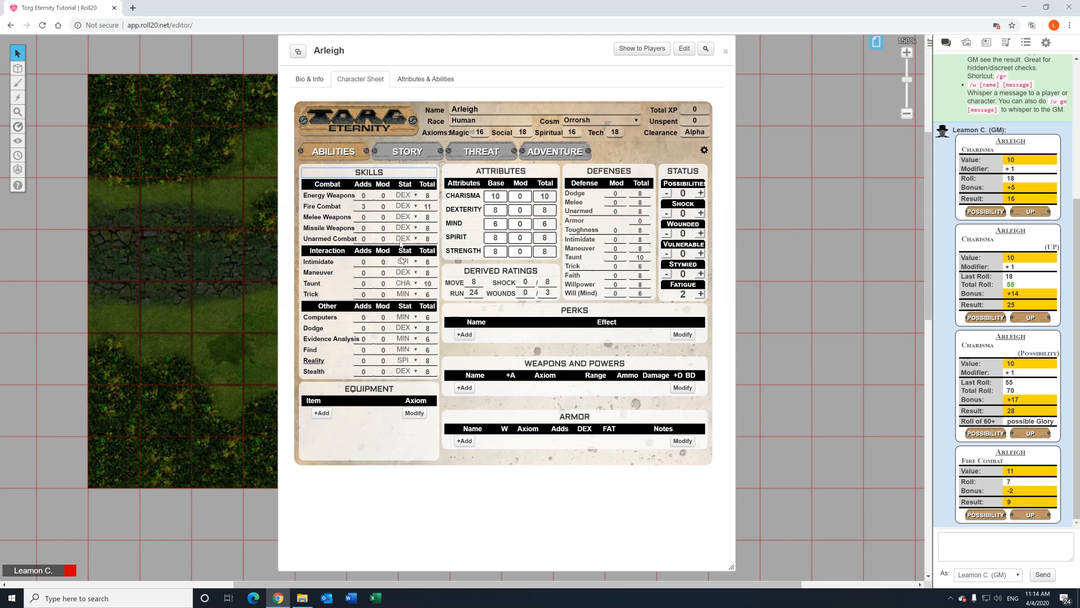
Look at the stat options for Energy Weapons and set Fire Combat's stat to MIN.
click(401, 196)
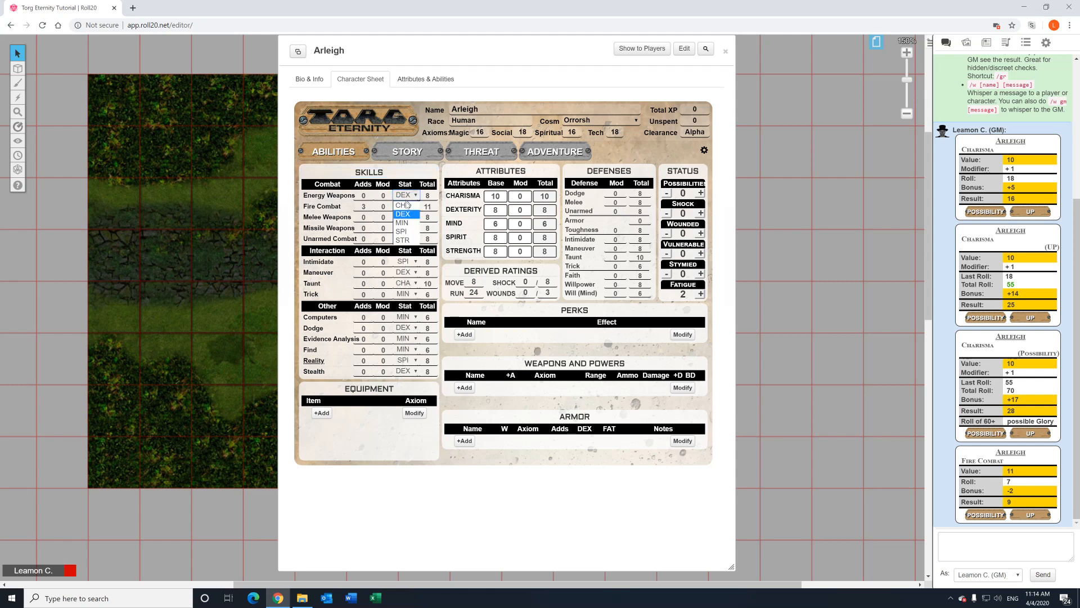
click(405, 195)
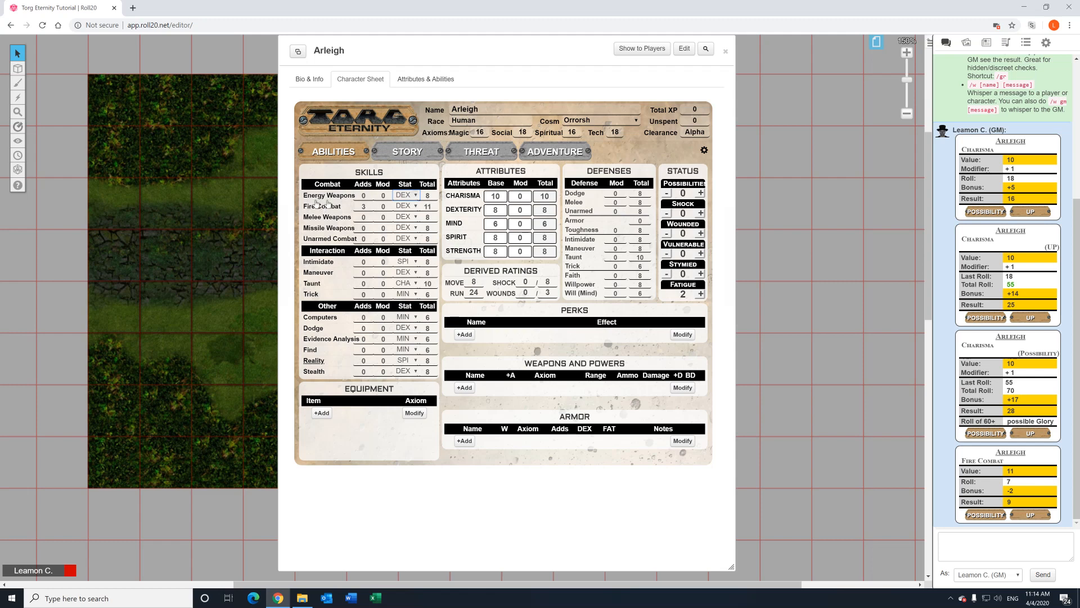
click(402, 208)
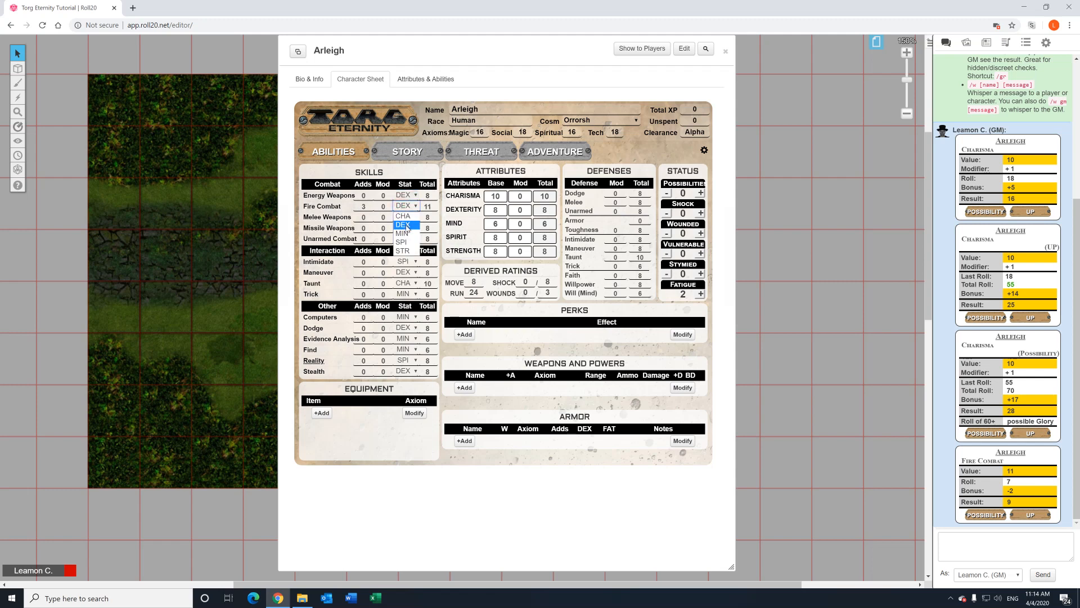
click(406, 228)
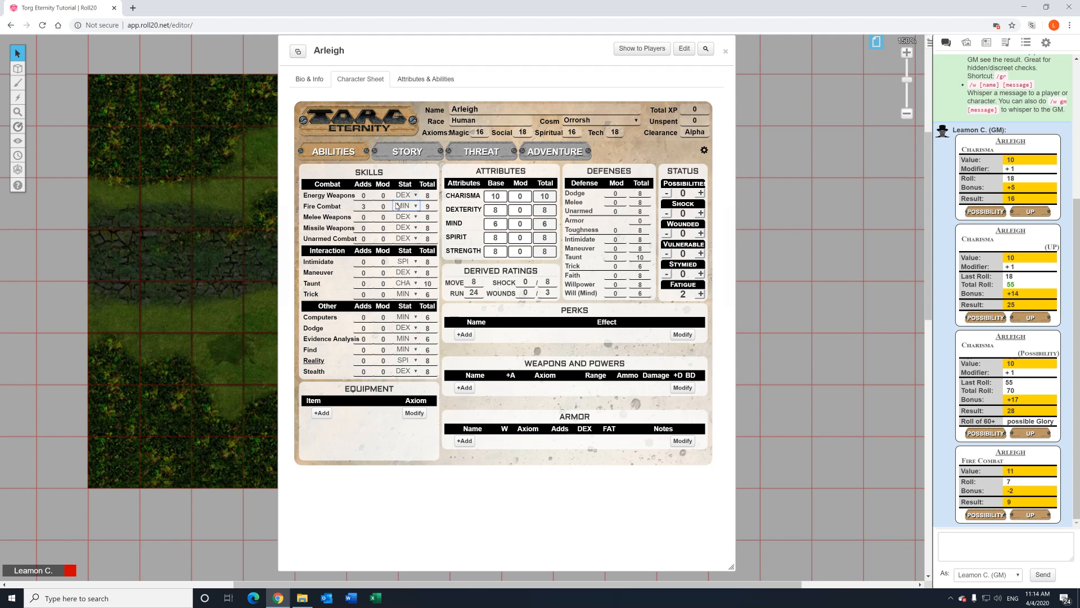
Roll Fire Combat with the default modifier to test the stat, and set its stat back to DEX.
click(319, 208)
click(560, 344)
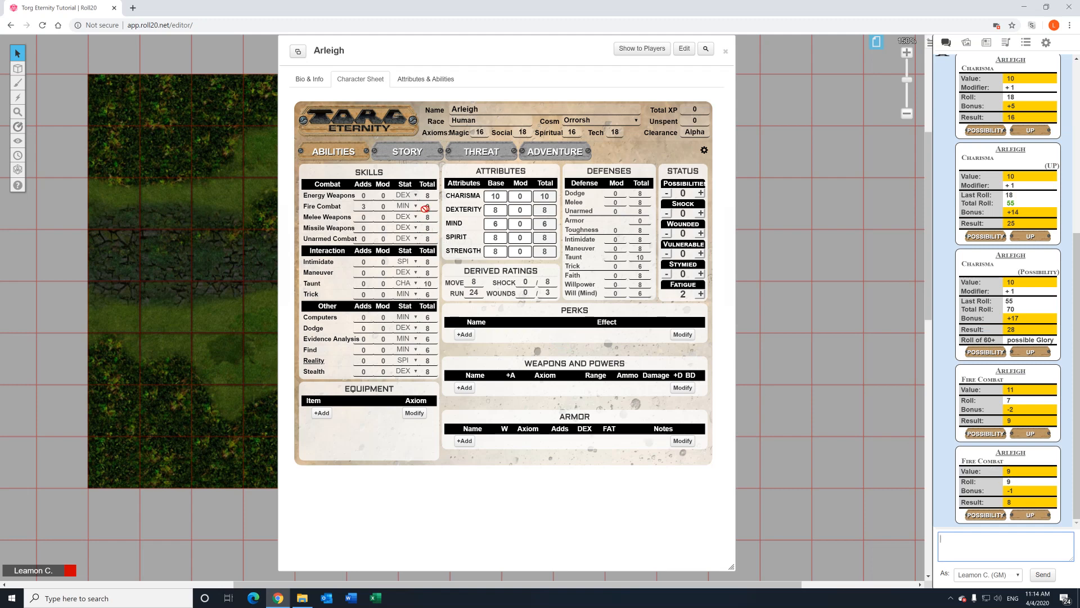
click(403, 207)
click(400, 222)
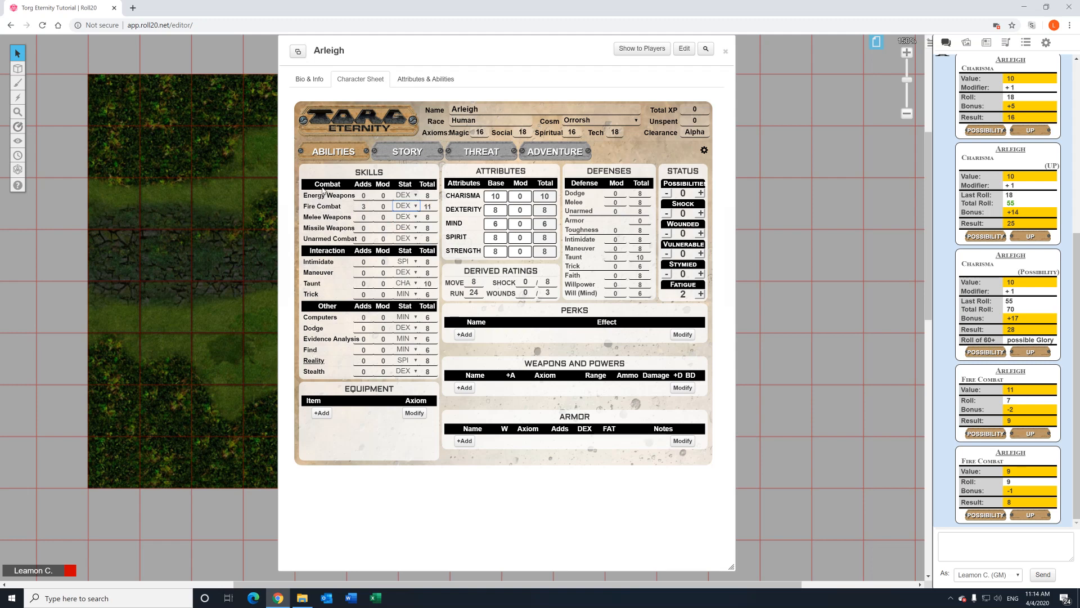
Display the Willpower skill on Arleigh's sheet and close the skill selection list.
click(330, 173)
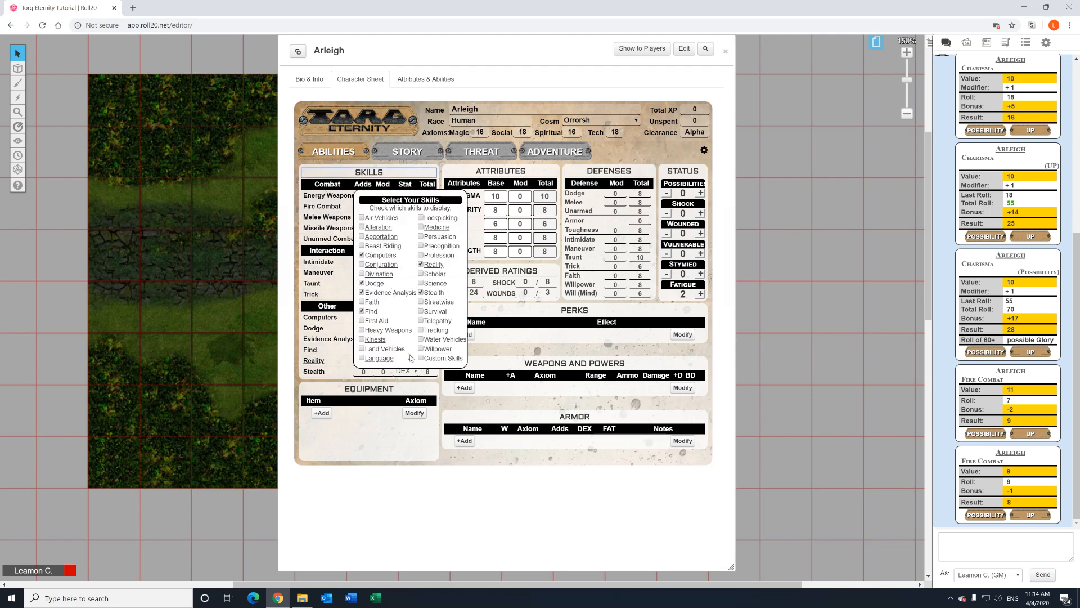
click(421, 349)
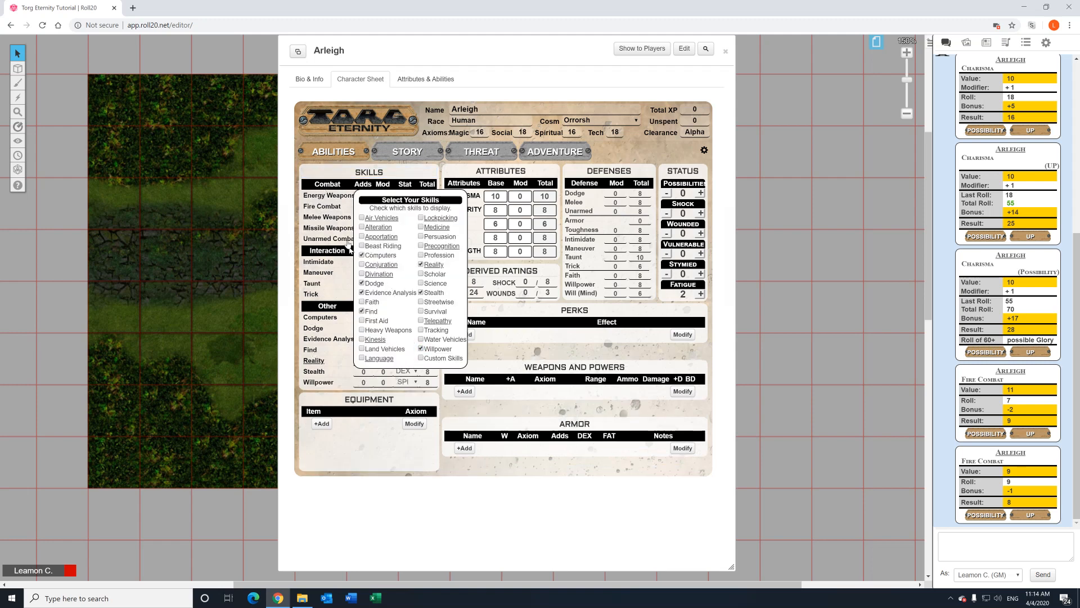
click(356, 173)
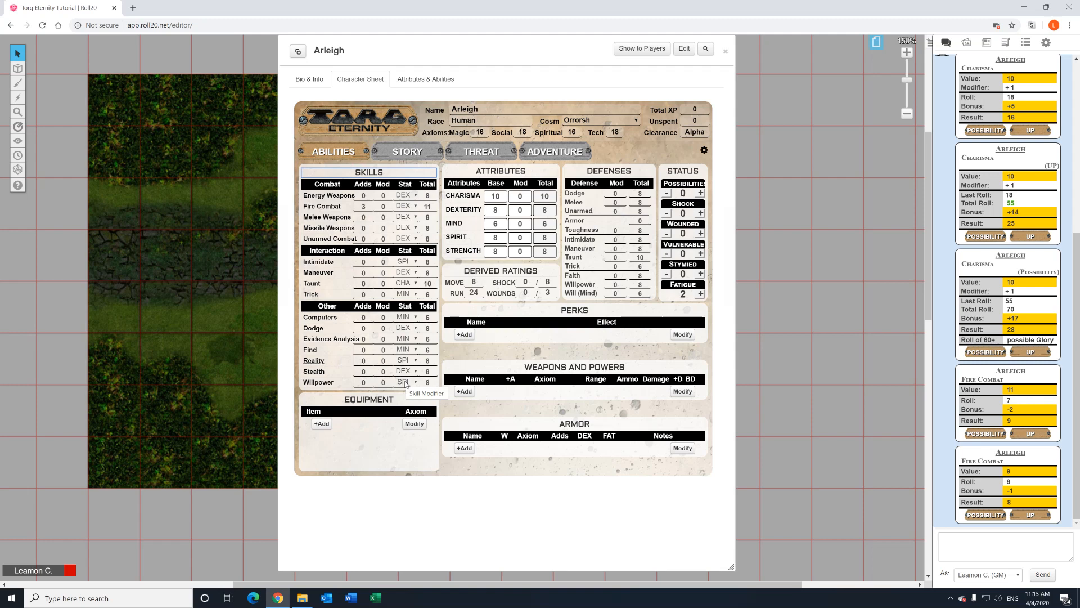
Try MIN as Willpower's stat, set it back to SPI, and cancel the accidental skill roll.
click(406, 384)
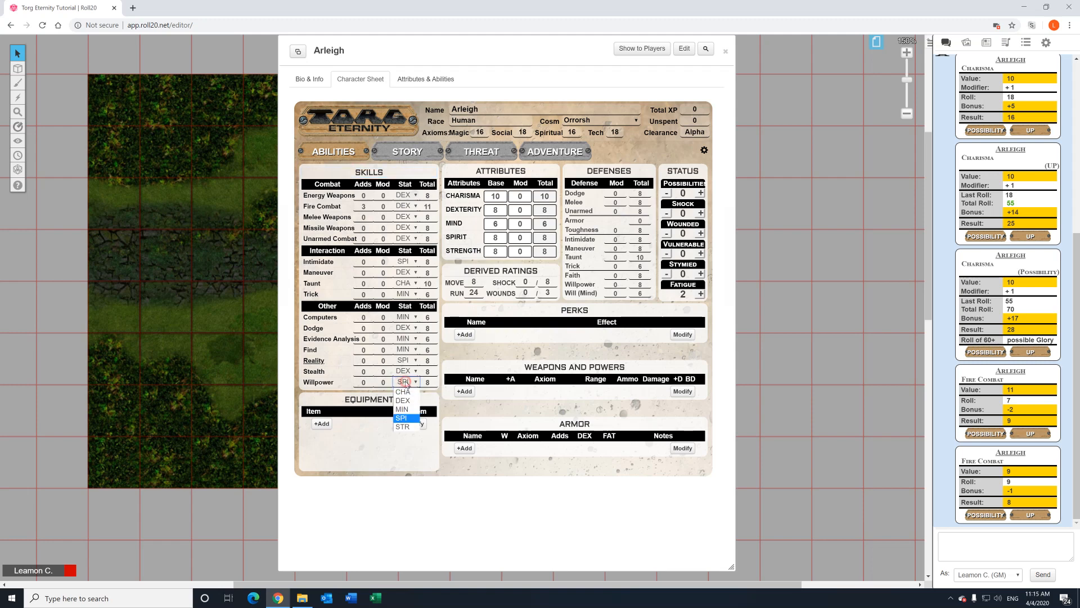
click(403, 415)
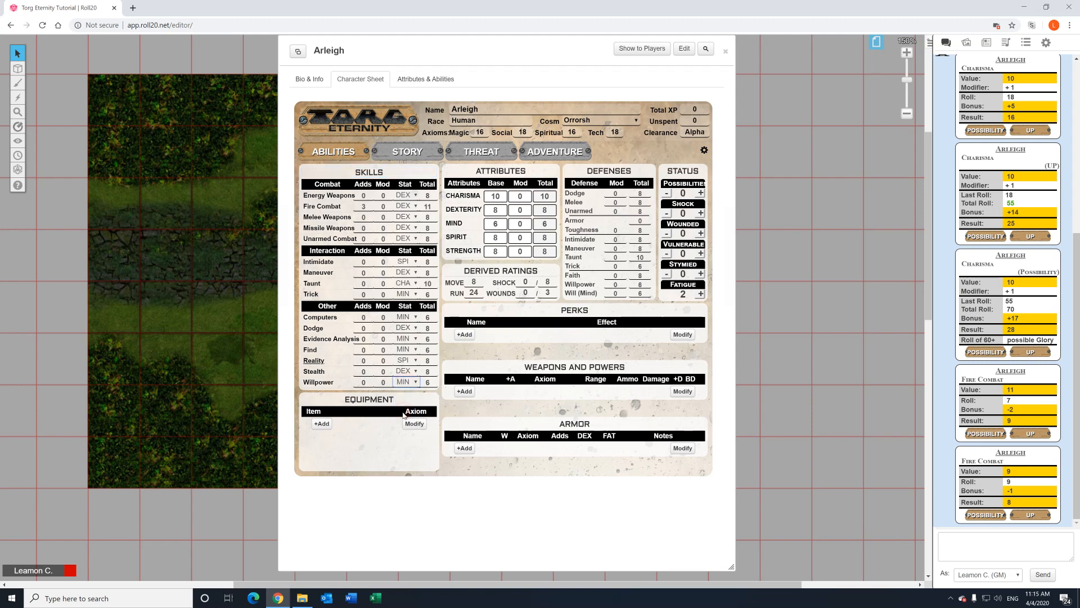
click(410, 384)
click(402, 424)
click(353, 377)
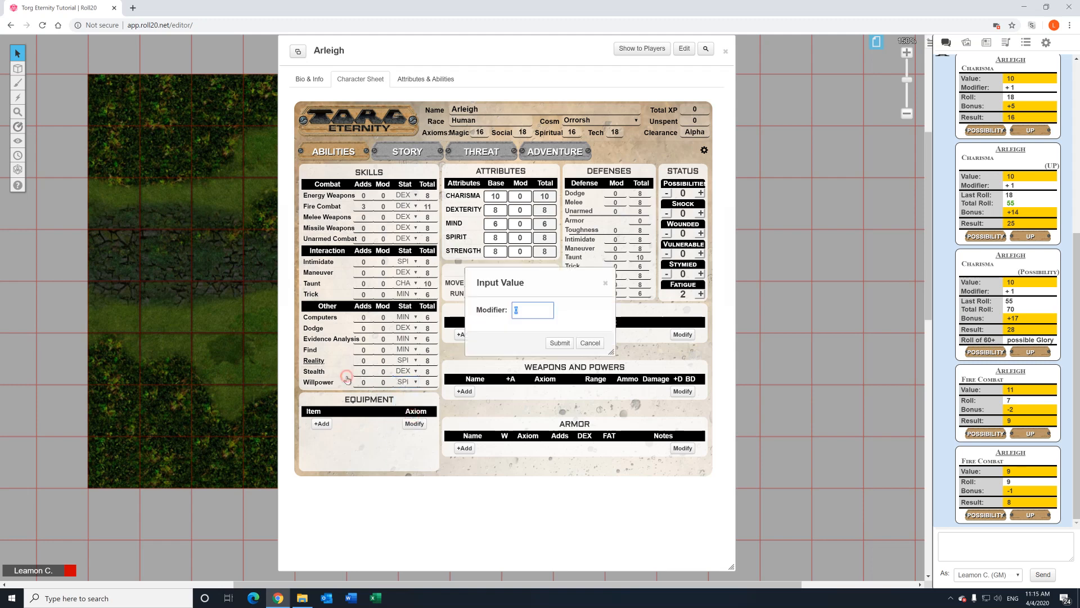
click(590, 343)
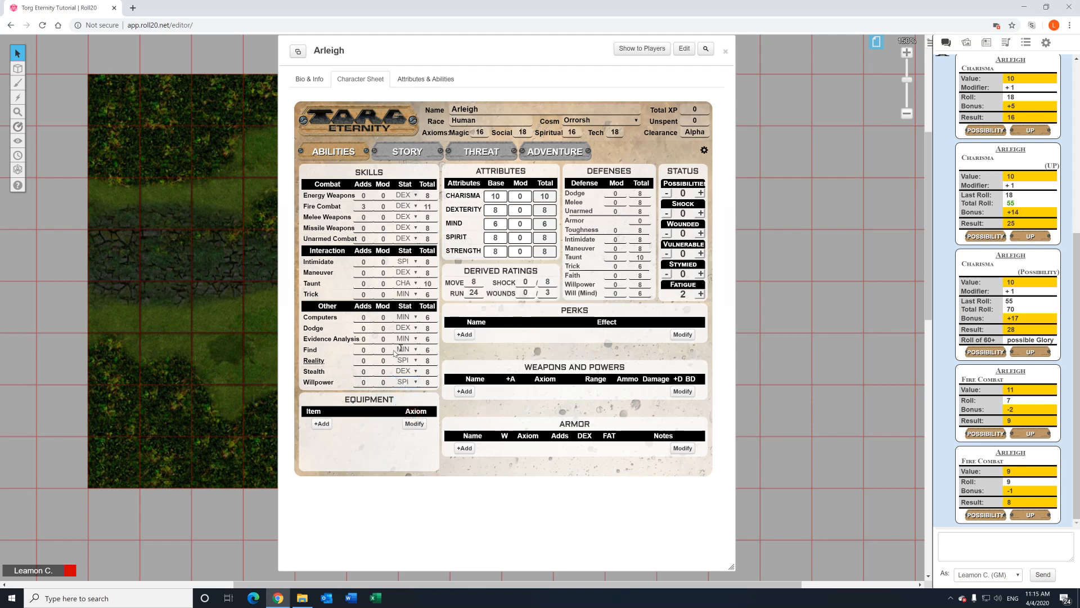
Display the Language skill on Arleigh's sheet and add a language entry named Hindi.
click(332, 172)
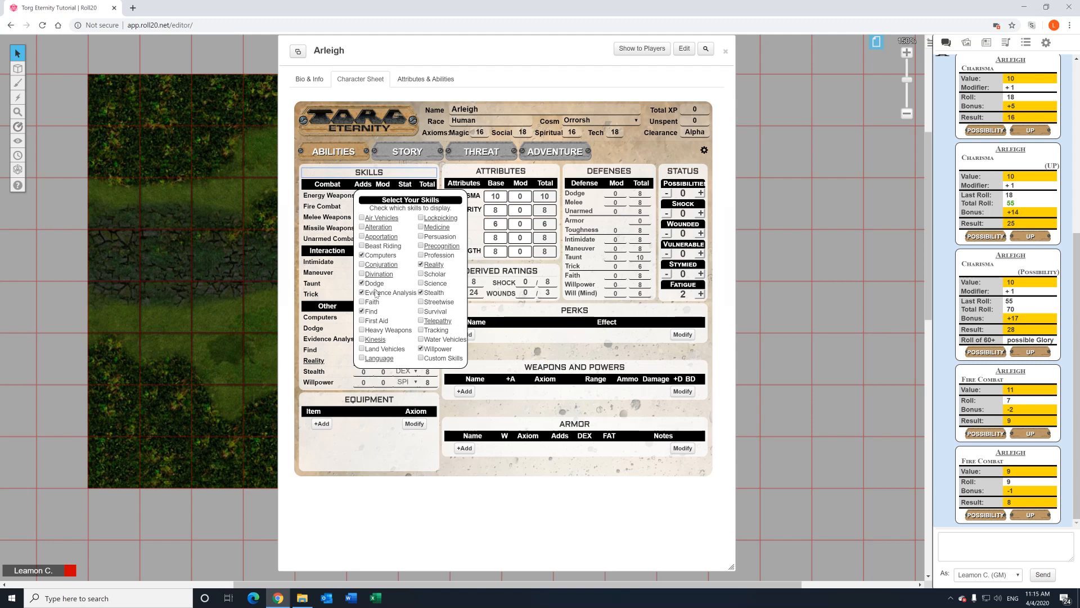
click(362, 359)
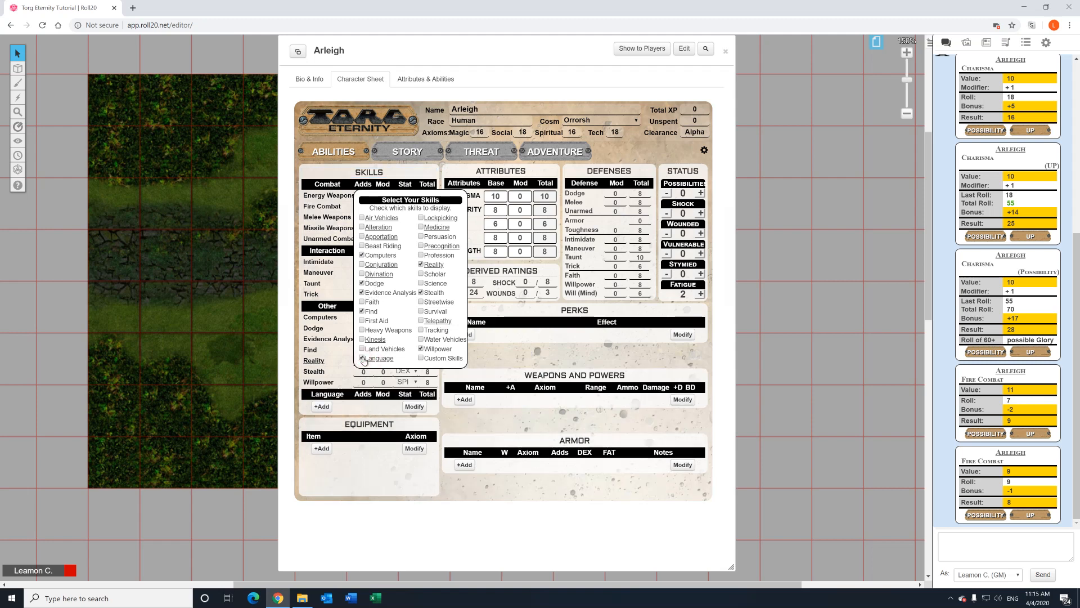
click(324, 175)
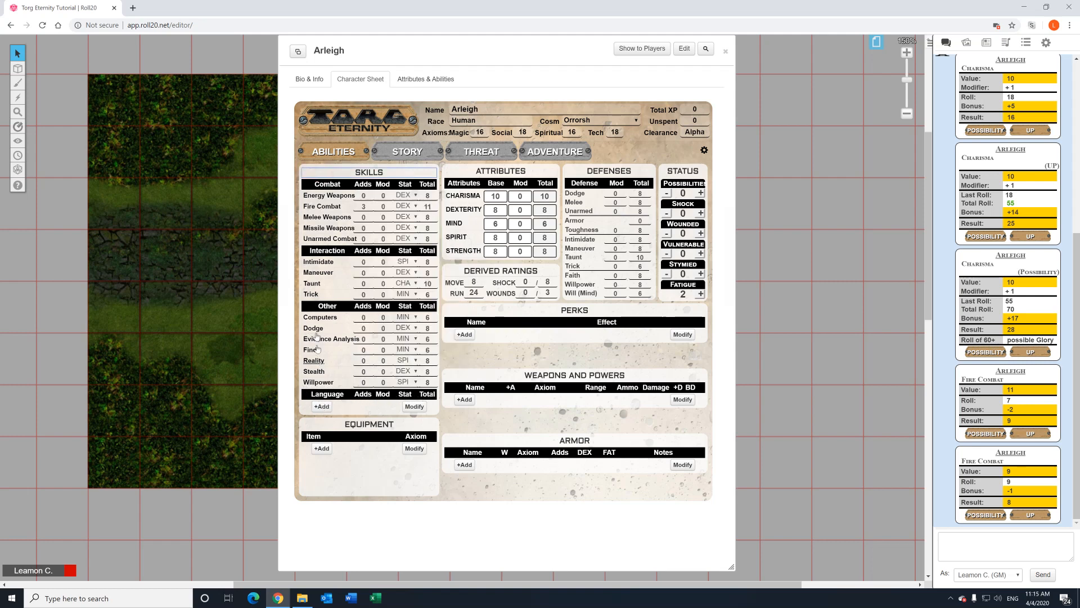
click(322, 406)
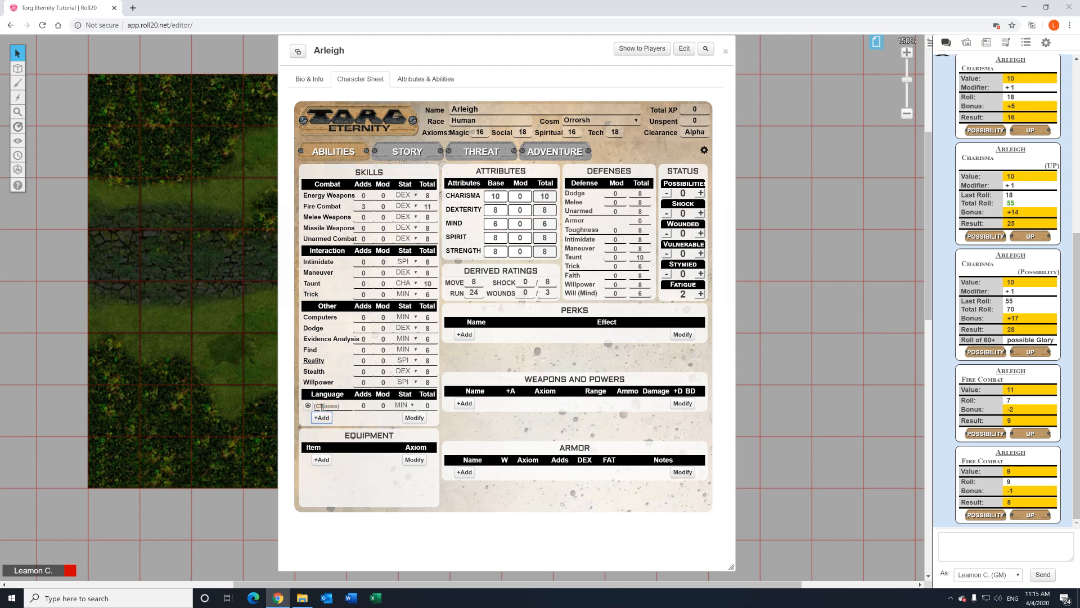
click(331, 406)
text(Hindi)
click(347, 421)
Delete the Hindi entry and hide the Language skill from the sheet.
click(414, 419)
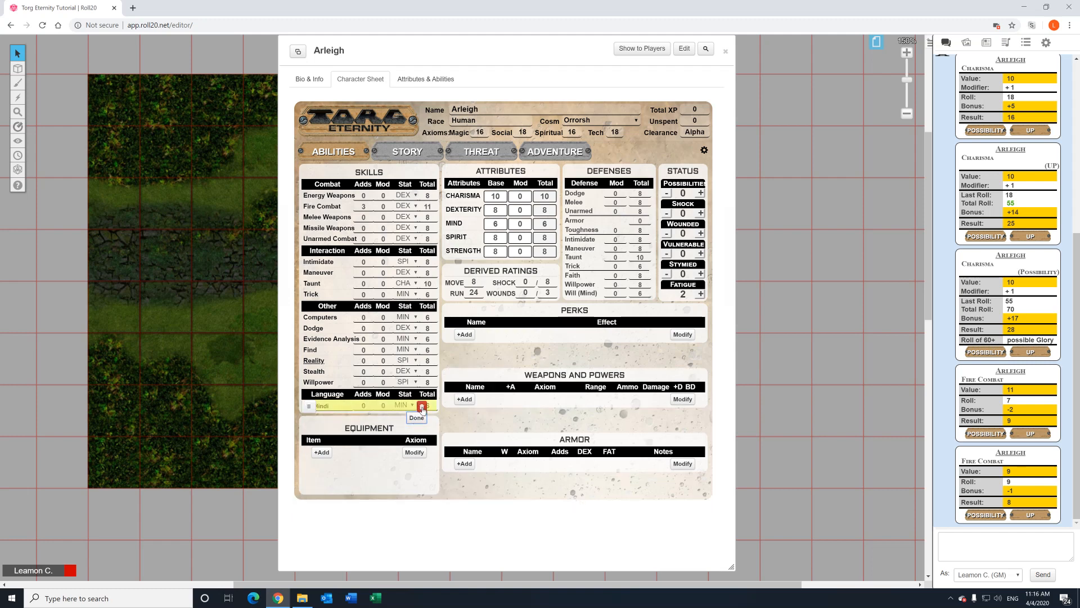
click(422, 407)
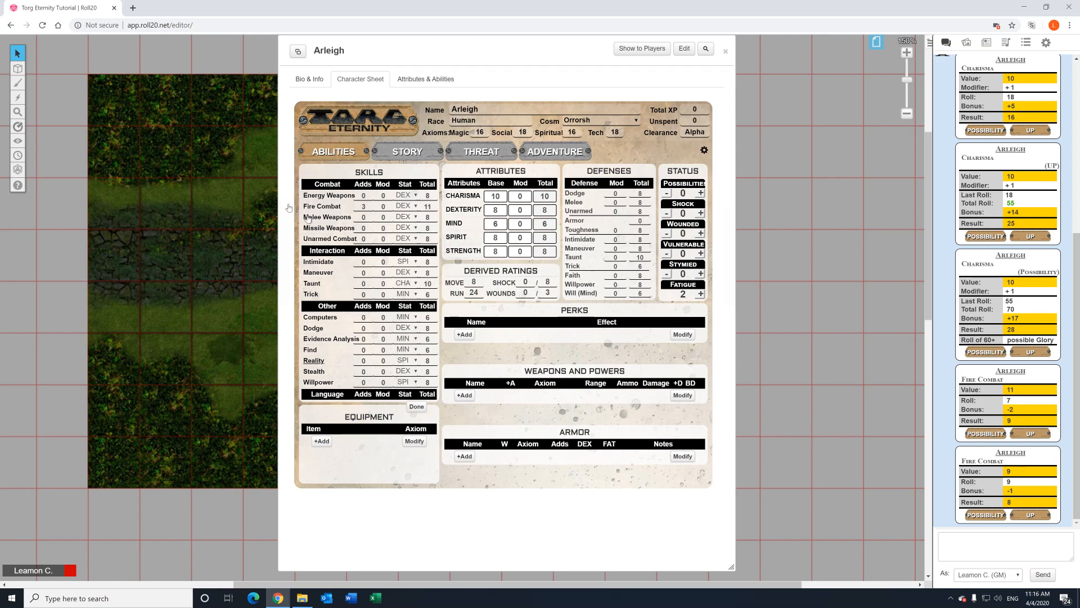
click(323, 170)
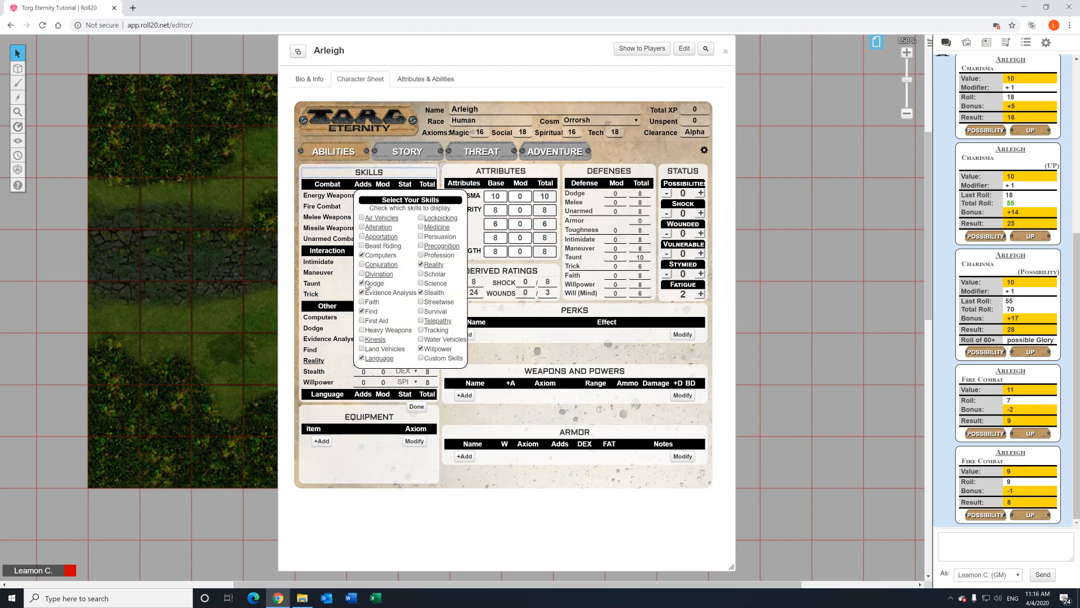
click(361, 358)
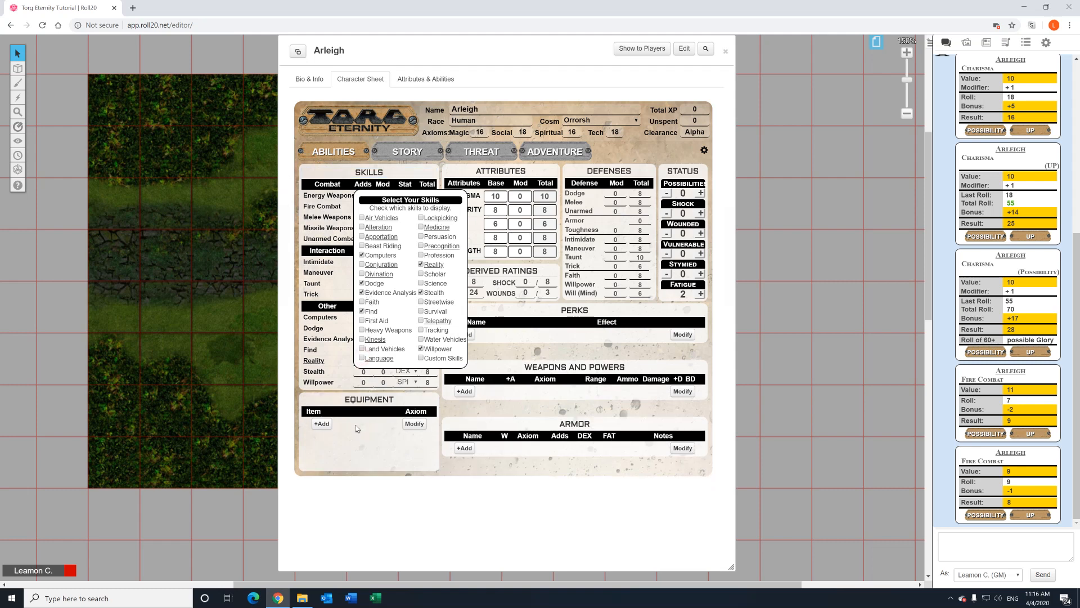
Display the Custom Skills section on the sheet and add a custom skill named "Find *".
click(421, 358)
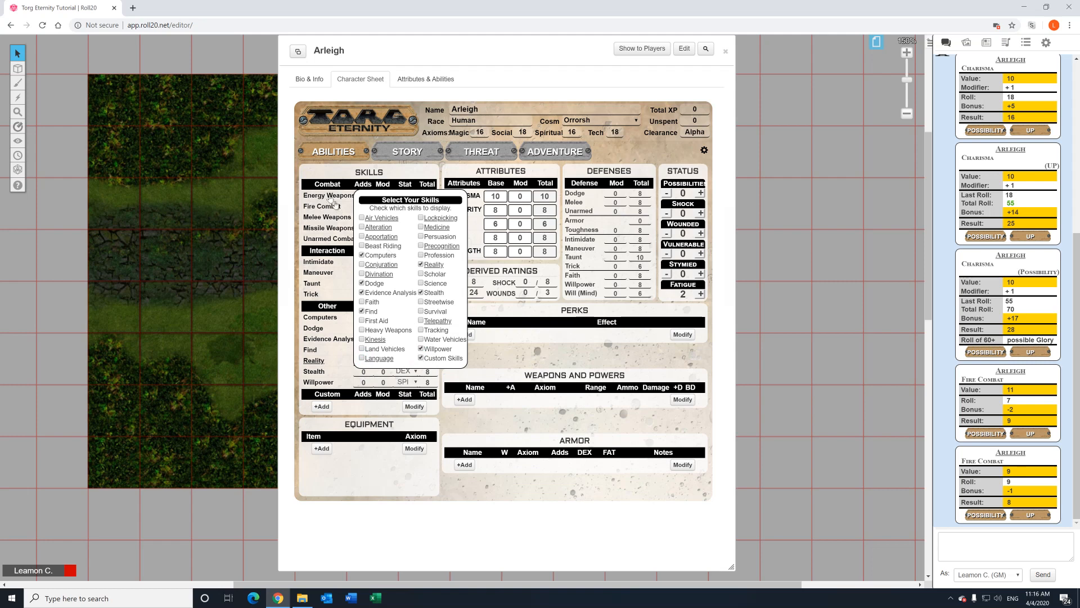
click(324, 174)
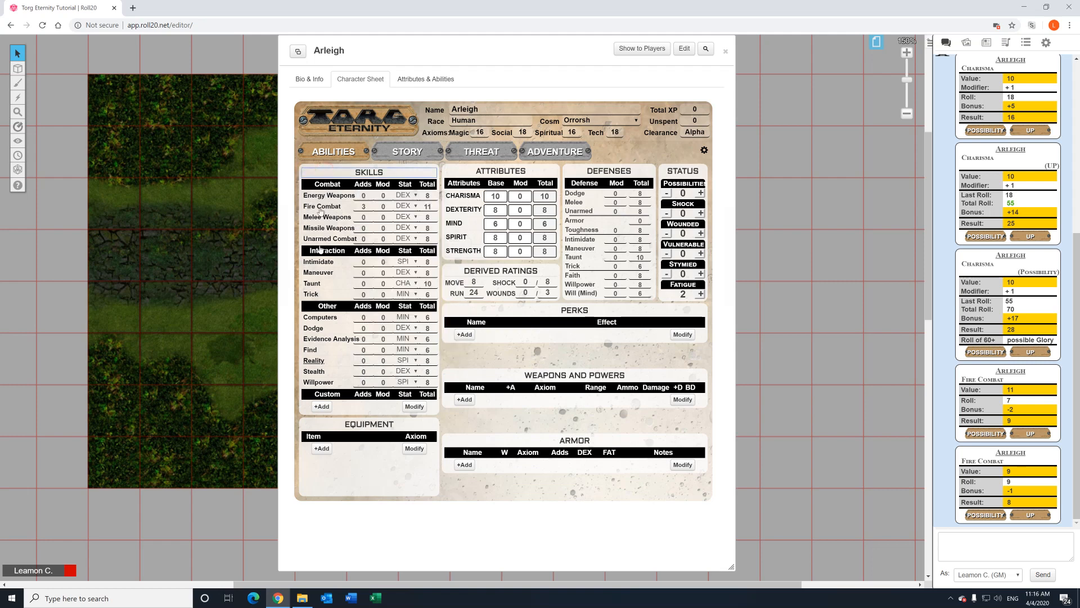
click(322, 407)
click(329, 405)
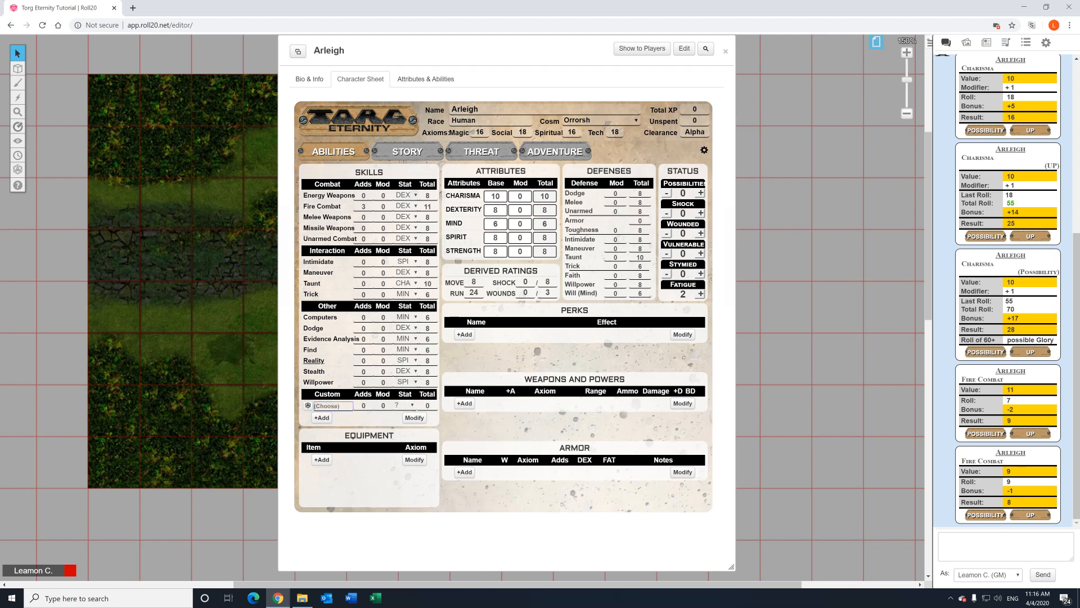
text(Find *)
click(370, 420)
Set the stat of the custom skill "Find *" to MIN and its adds to 2.
click(403, 405)
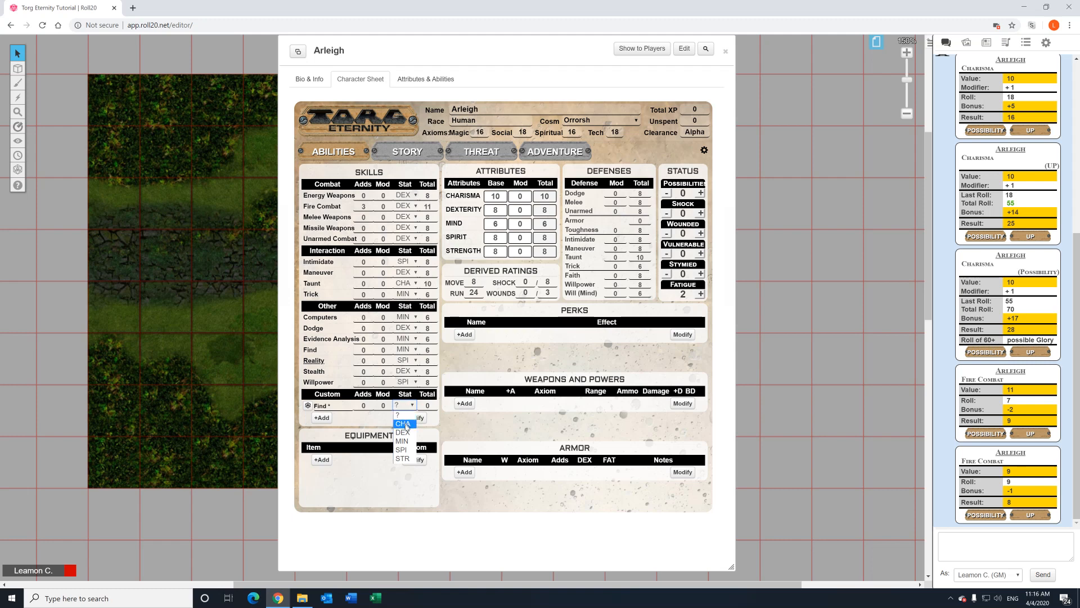
click(403, 441)
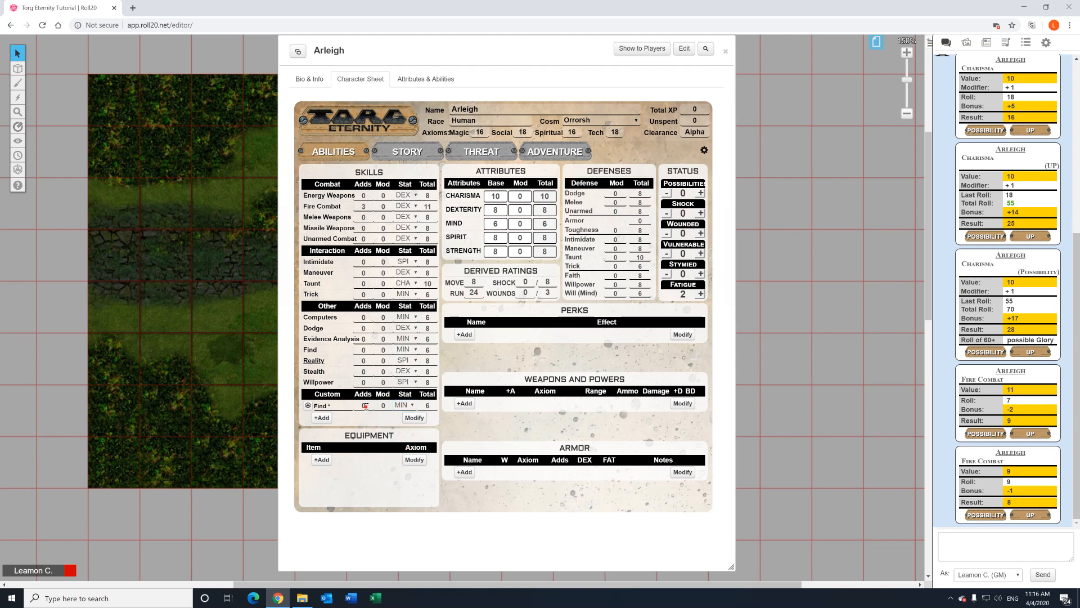
click(363, 405)
Hide the Custom Skills section from Arleigh's sheet and close the skill selection list.
click(342, 177)
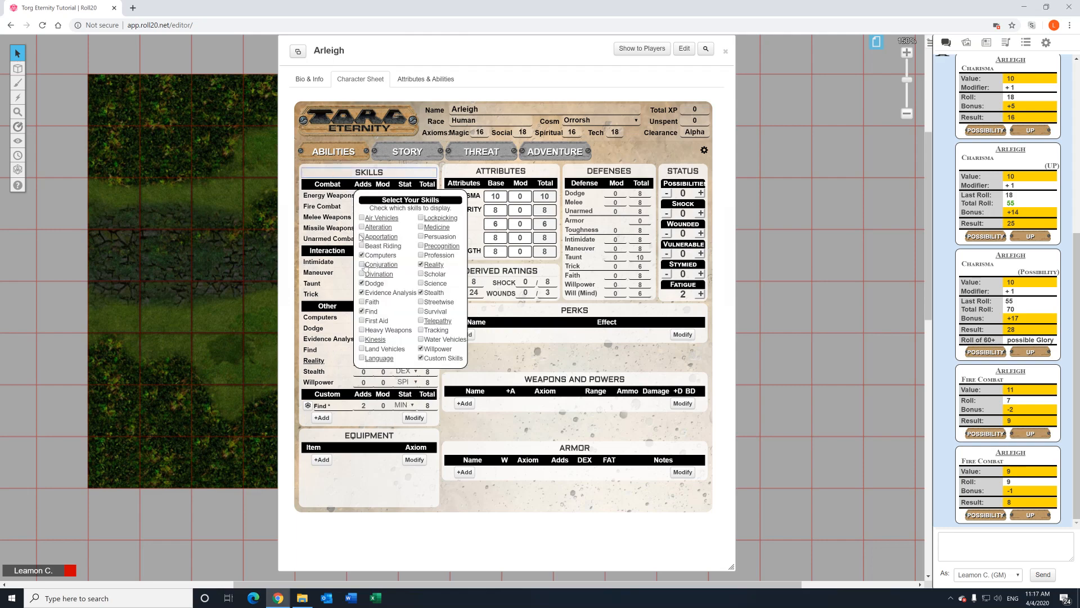
click(421, 358)
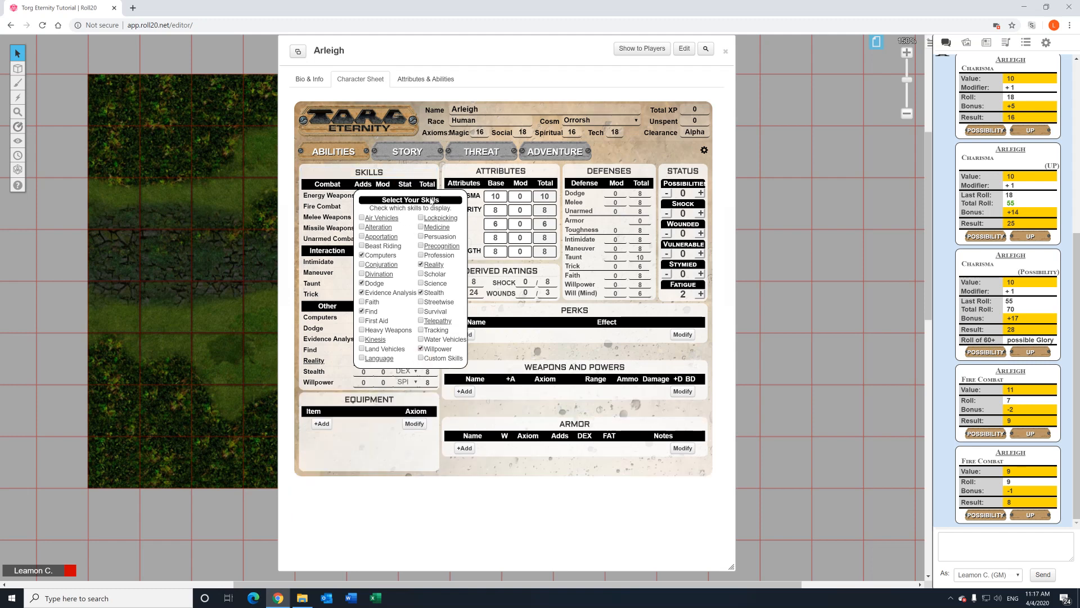
click(401, 174)
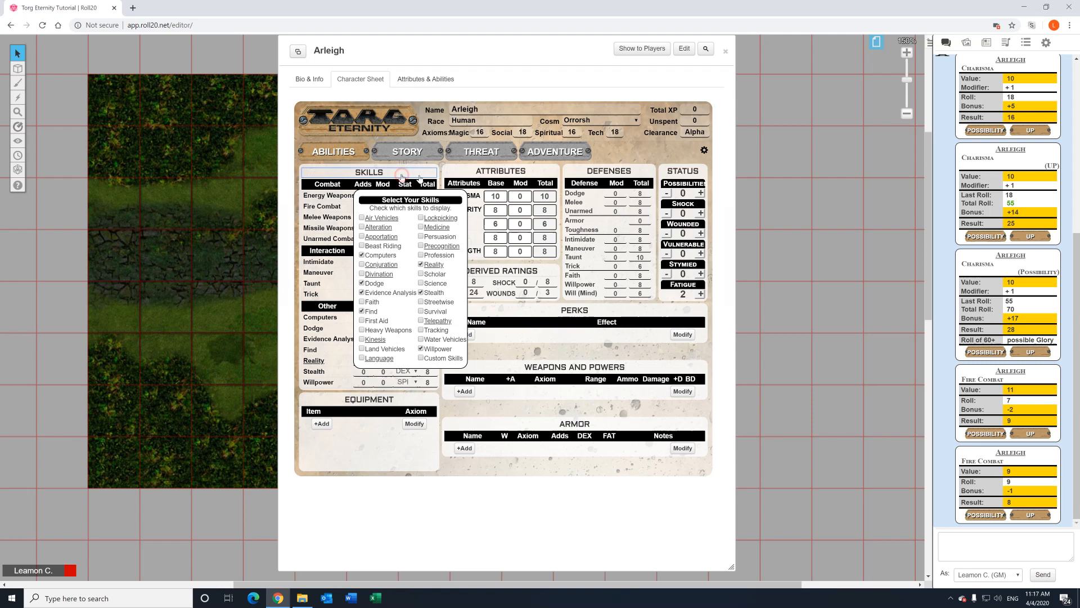
Start a multi-action bonus roll with the default modifier and try Unskilled and Disfavoured as the minimum skill quality.
click(475, 174)
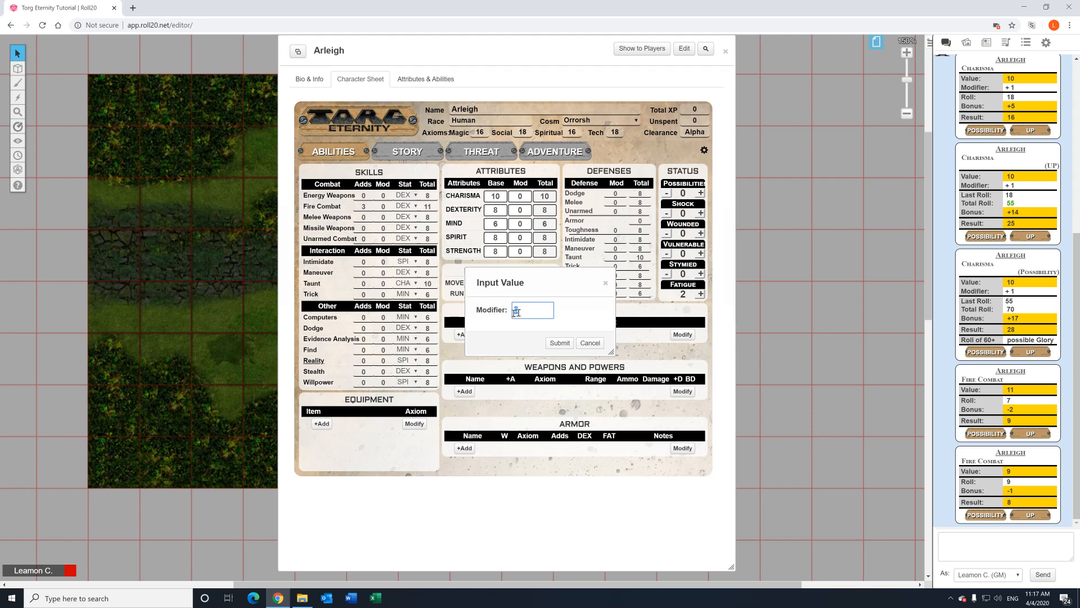
click(563, 347)
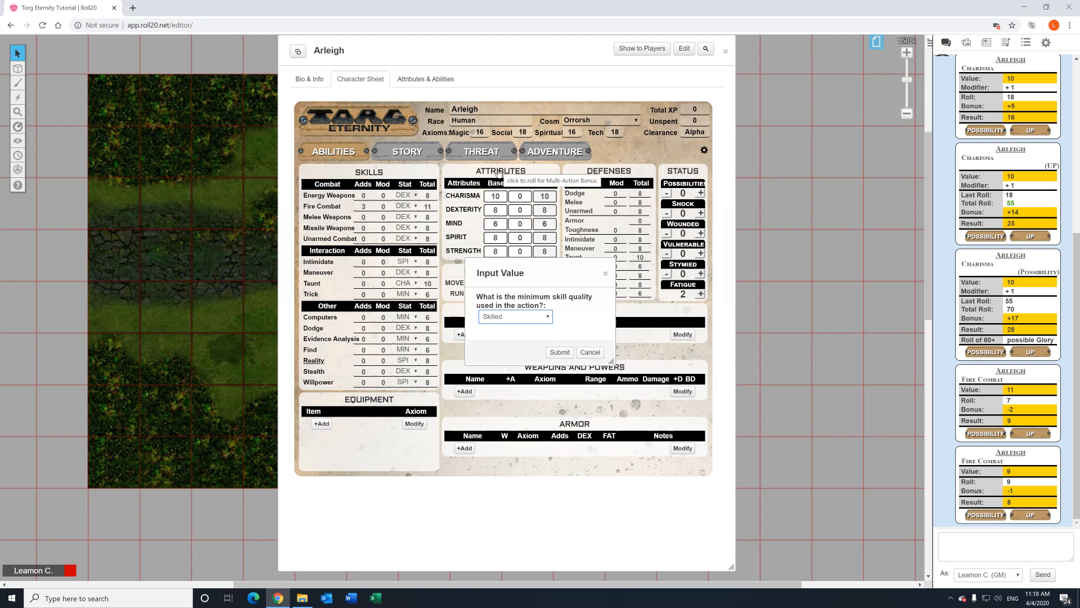
click(506, 317)
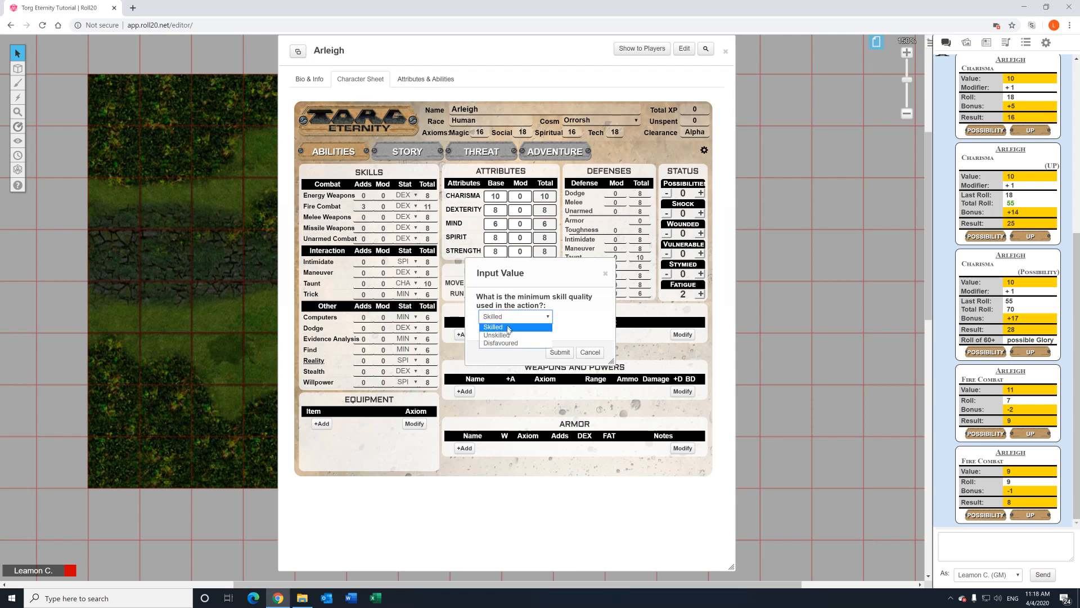
click(510, 335)
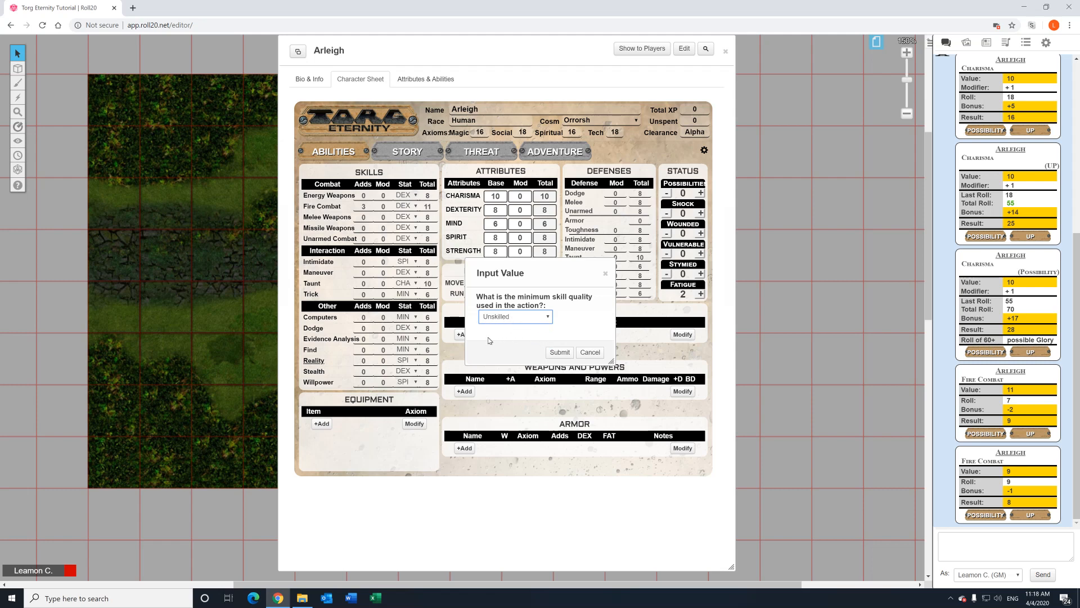
click(497, 319)
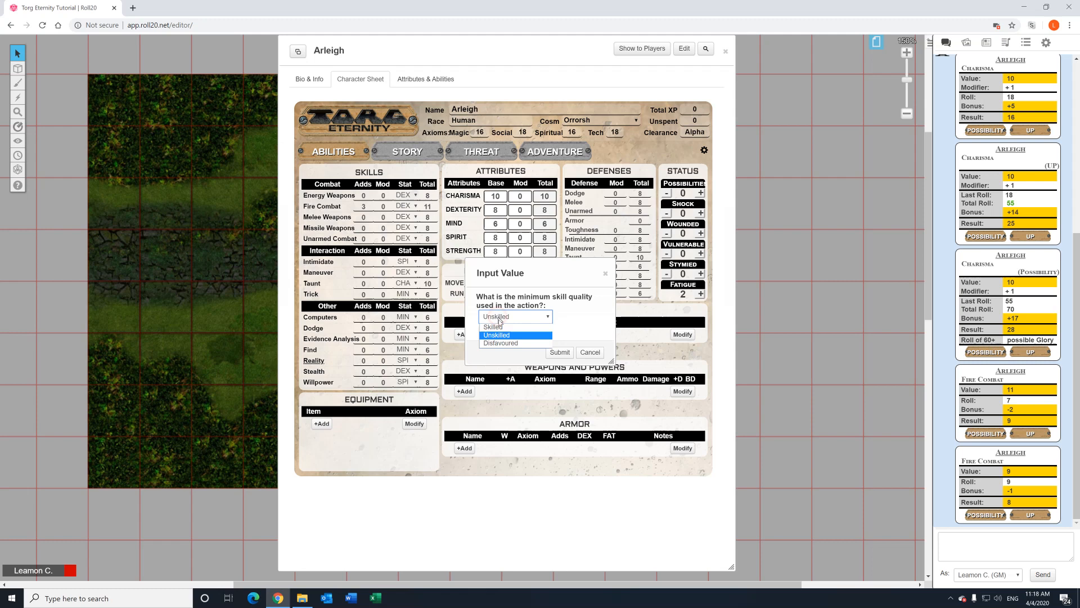
click(511, 344)
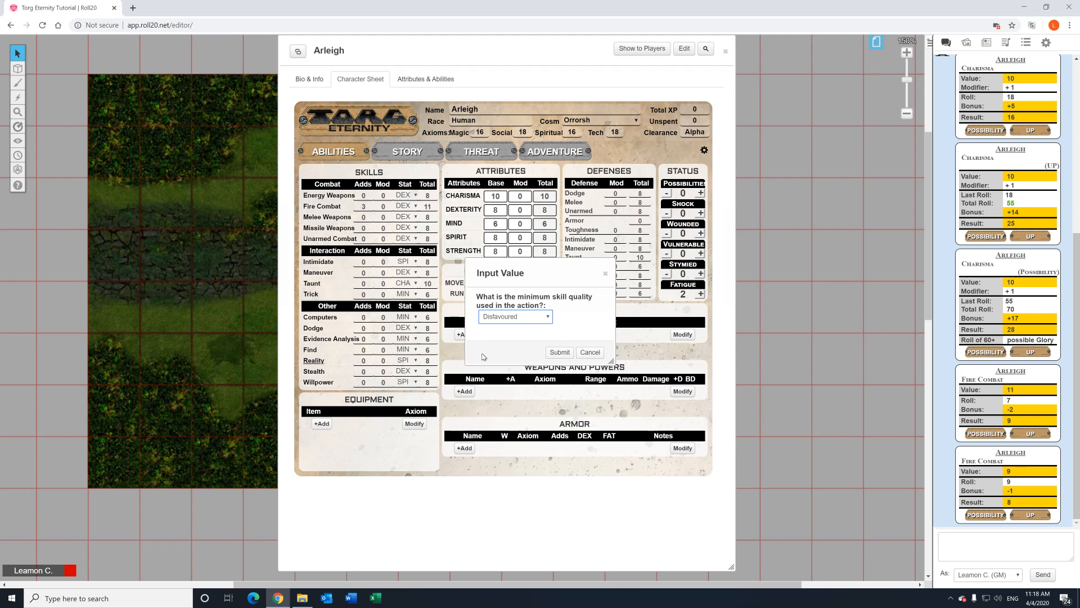
Complete the bonus roll with Skilled as the minimum skill quality and highlight its roll card in the chat.
click(526, 317)
click(517, 332)
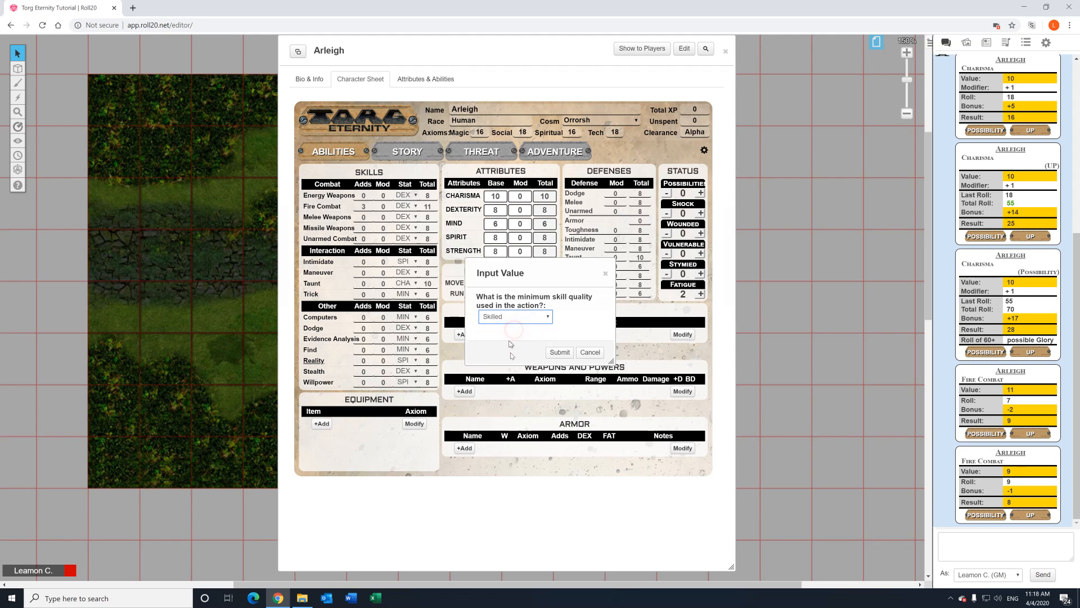
click(560, 352)
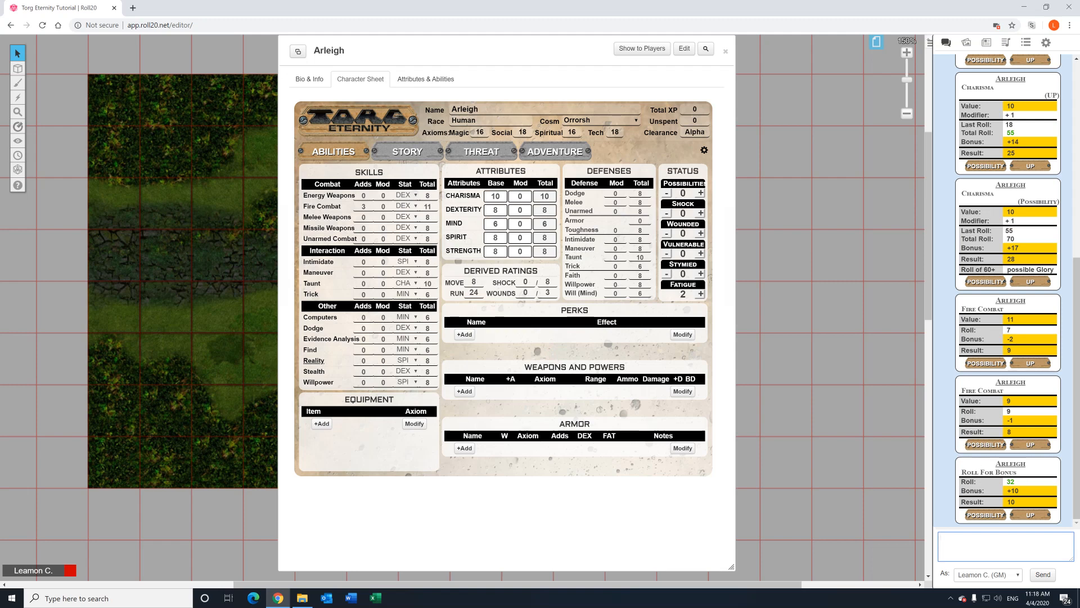
drag(980, 471, 1037, 507)
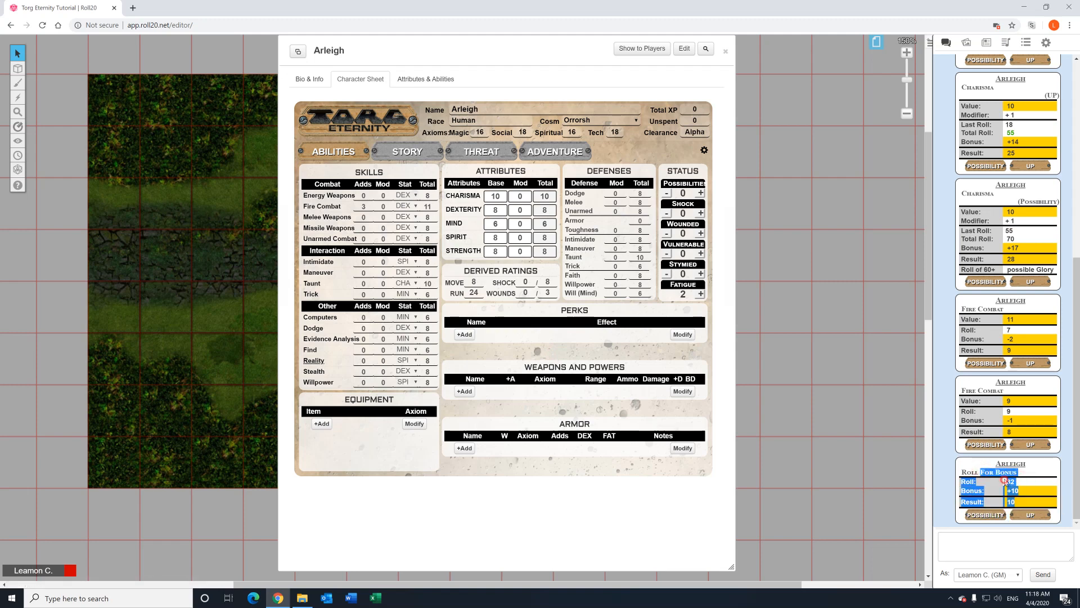
click(1028, 476)
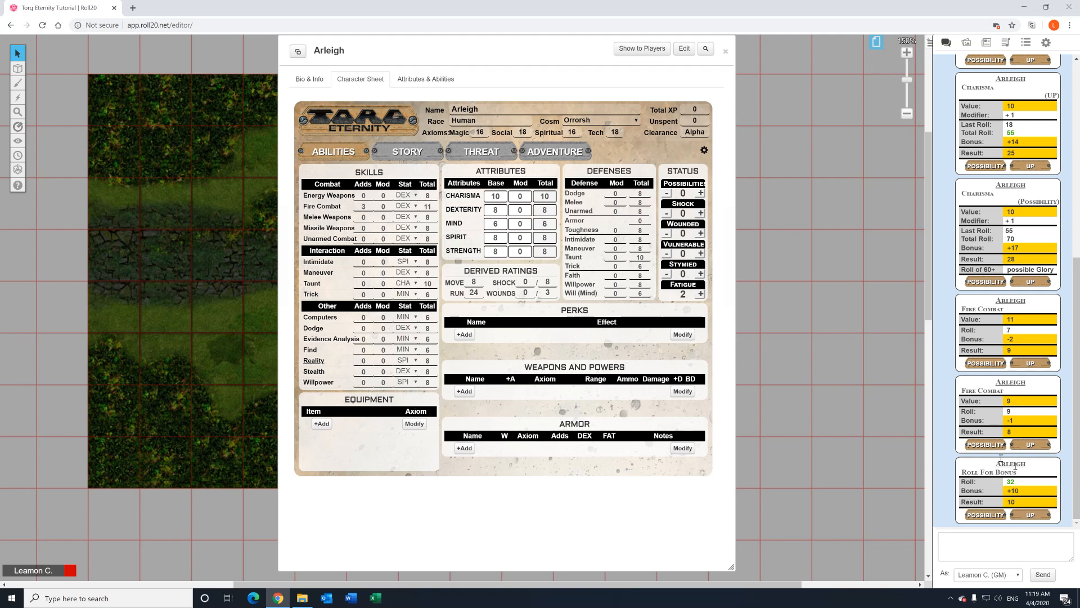
Start another multi-action bonus roll and cancel it when asked for the modifier.
click(499, 173)
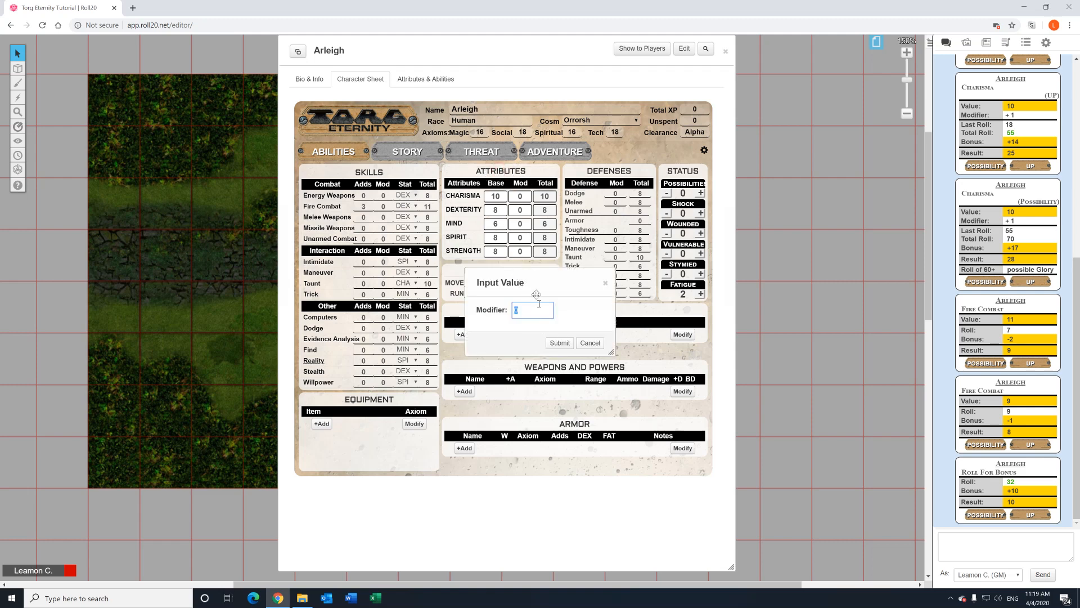
click(589, 342)
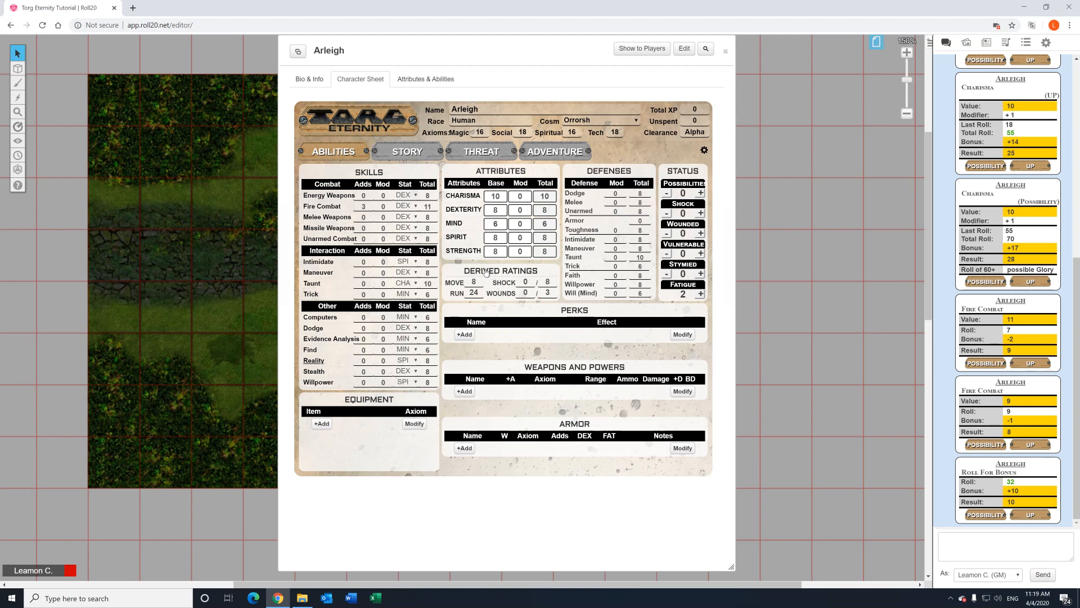
Set the Move enhancement in Derived Ratings to 2 and go through the Shock, Wounds, Toughness and Fatigue enhancement fields.
mouse_move(492, 271)
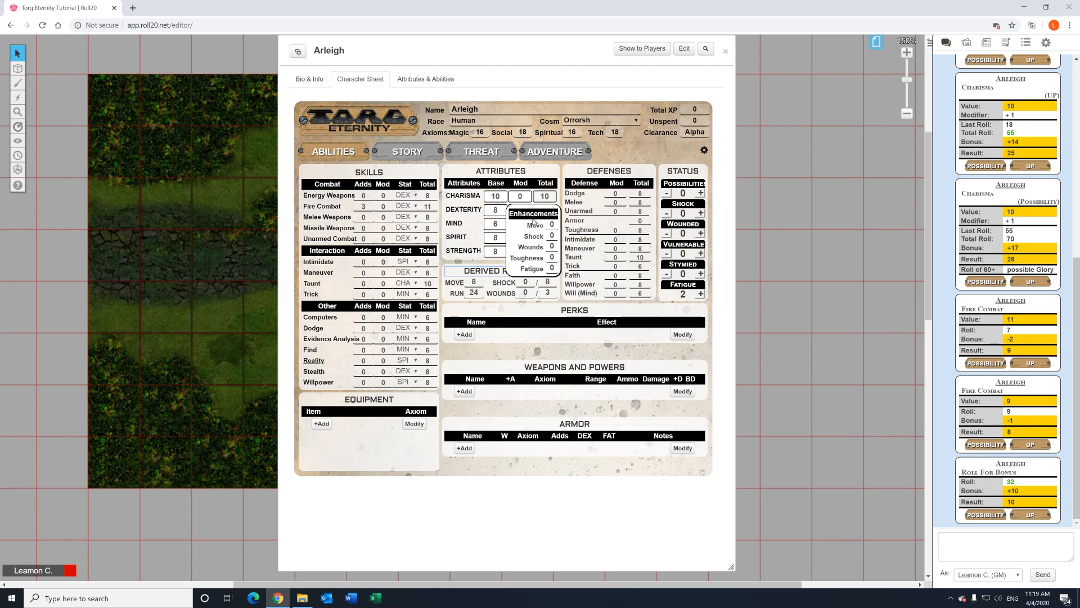
double_click(552, 225)
text(2)
click(482, 269)
double_click(551, 236)
key(Tab)
key(Tab)
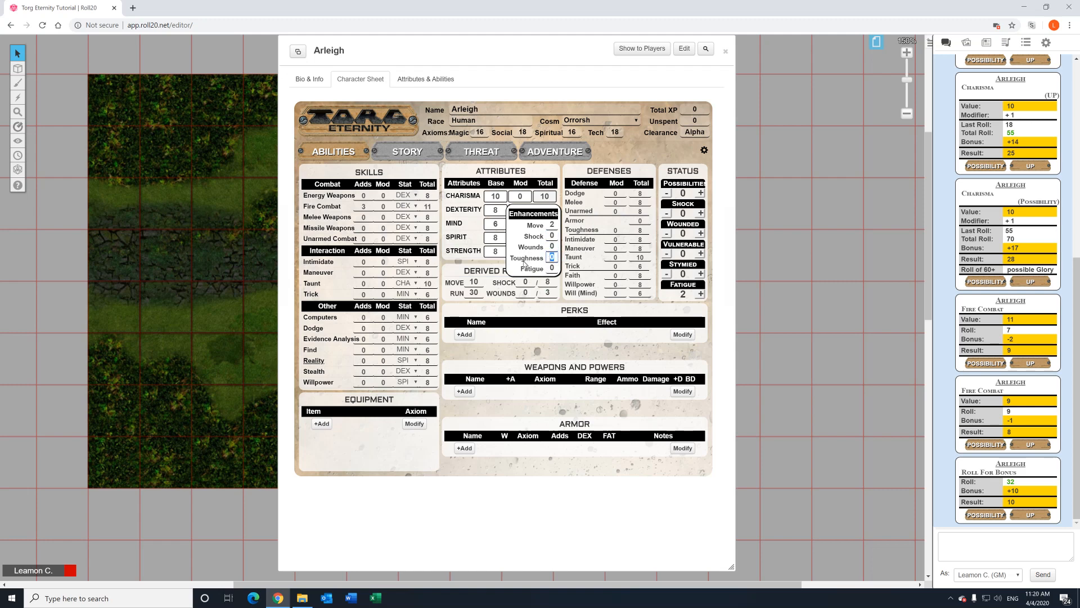
click(552, 269)
click(482, 271)
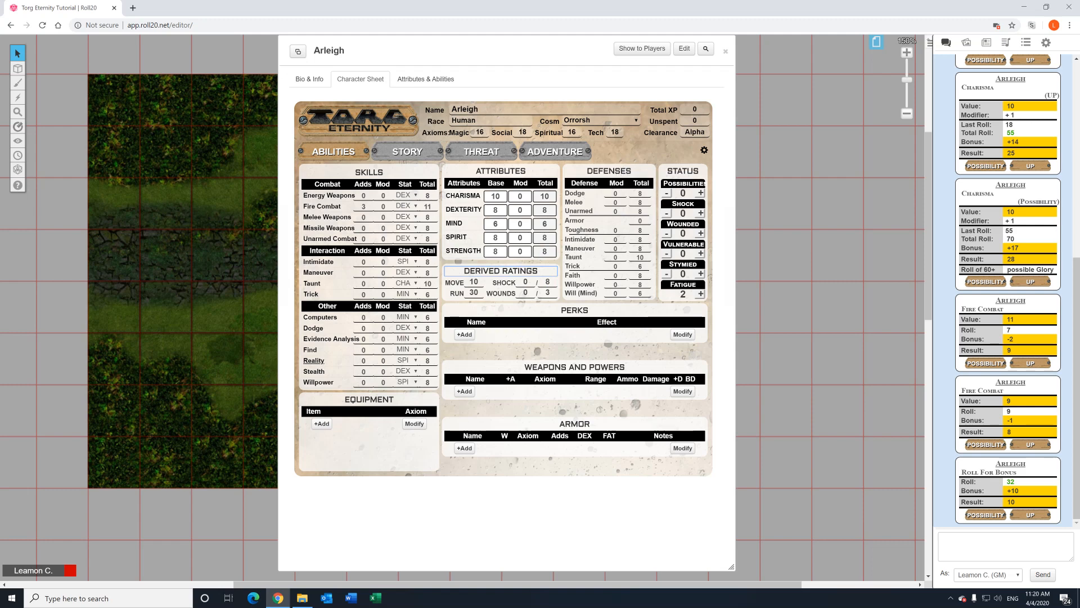
Roll an active defense for Arleigh and look at its roll card in the chat.
click(607, 174)
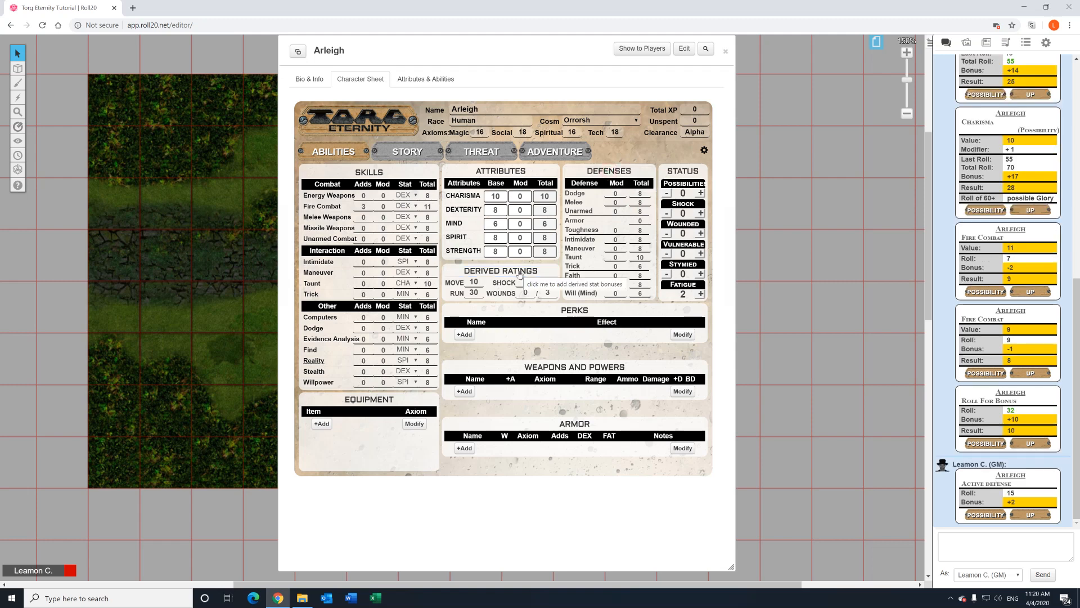
mouse_move(1015, 496)
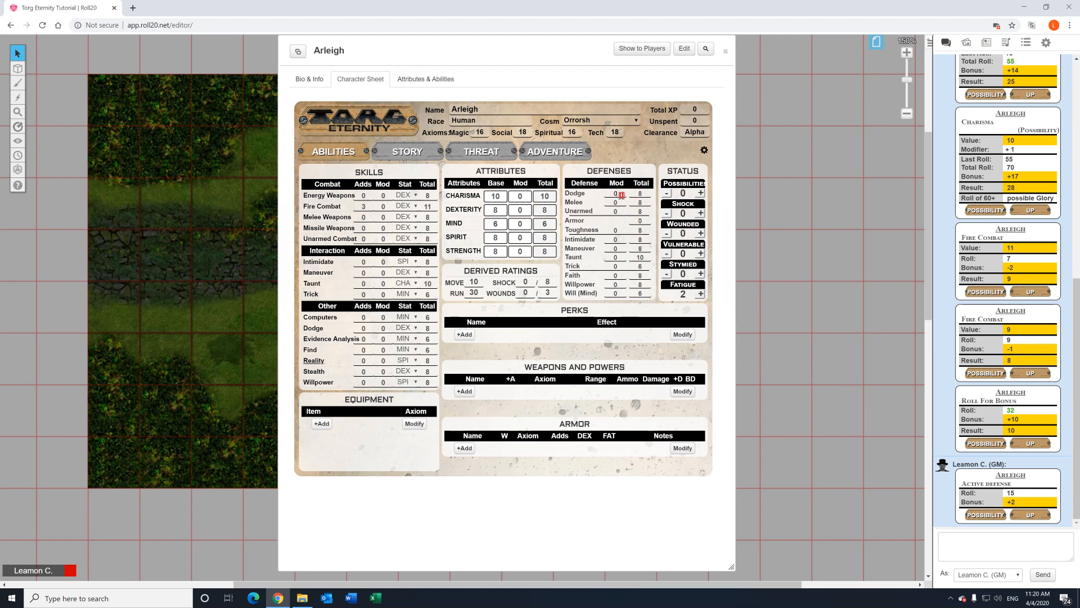
Set the modifiers for Dodge, Melee, Unarmed and the remaining defenses to 2.
double_click(616, 193)
text(2)
key(Tab)
text(2)
key(Tab)
text(2)
drag(620, 240, 610, 295)
text(2222222)
Reset the modifiers for Unarmed and all the defenses below it to 0, keeping those for Dodge and Melee.
click(619, 198)
double_click(616, 196)
double_click(615, 211)
key(Return)
key(Return)
text(0)
drag(618, 250, 613, 294)
text(000)
click(619, 287)
text(00)
click(606, 153)
Set the Toughness enhancement in Derived Ratings to 2 and hide the enhancements.
mouse_move(512, 272)
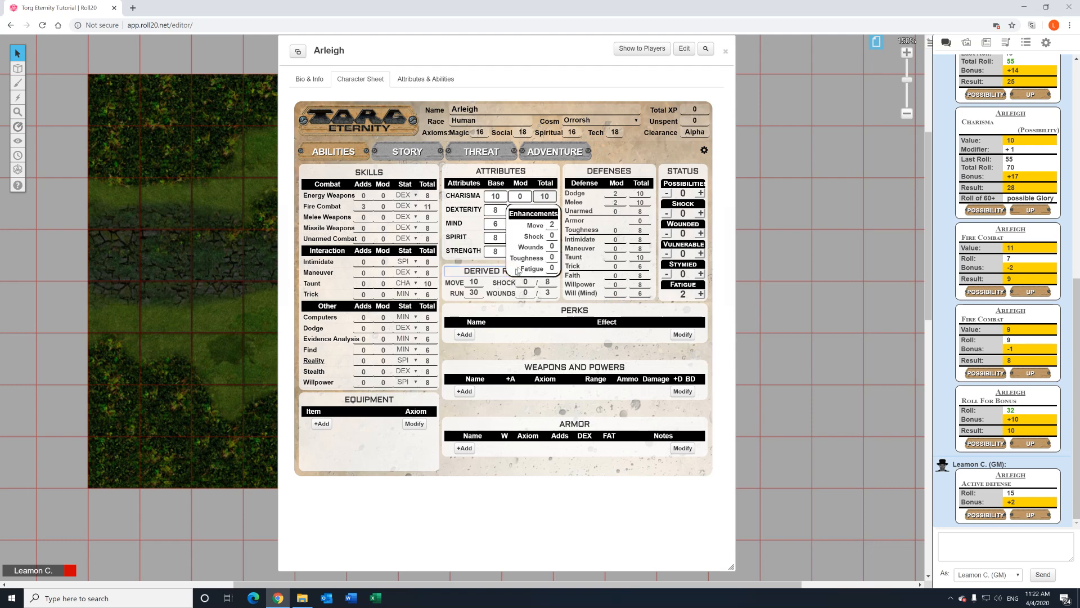
click(550, 257)
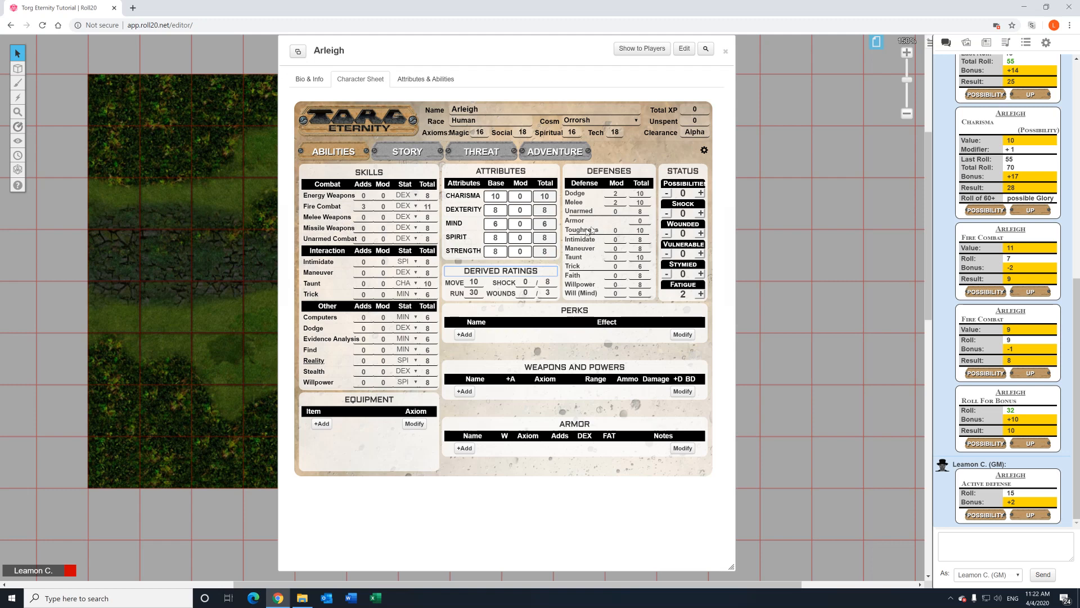
Reset the Toughness and Move enhancements to 0 and hide the enhancements.
click(522, 272)
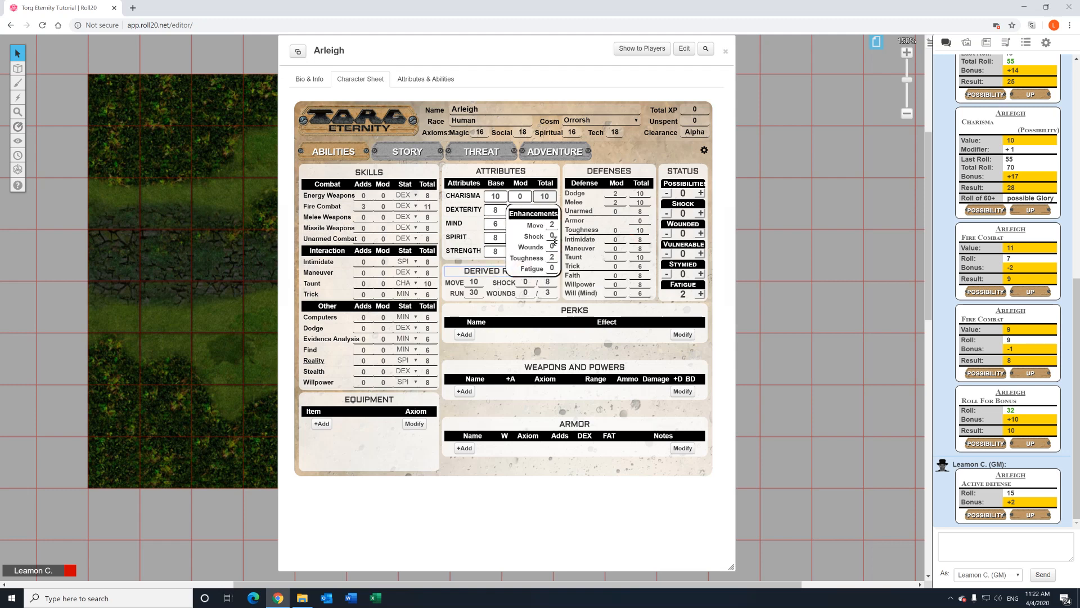
double_click(549, 257)
double_click(551, 225)
click(501, 271)
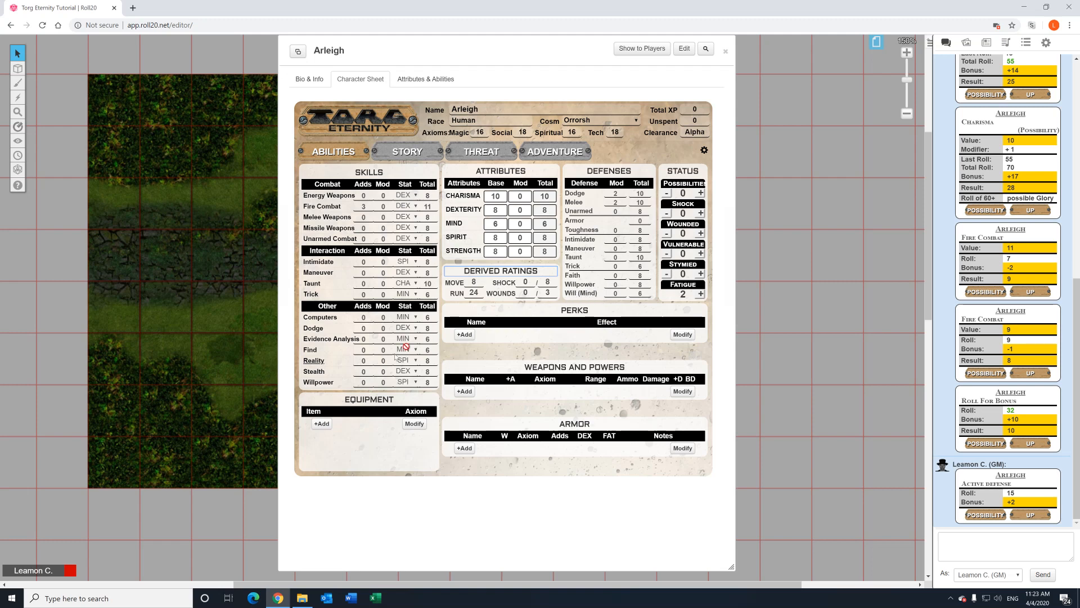
Set the adds for the Willpower skill to 2.
double_click(363, 382)
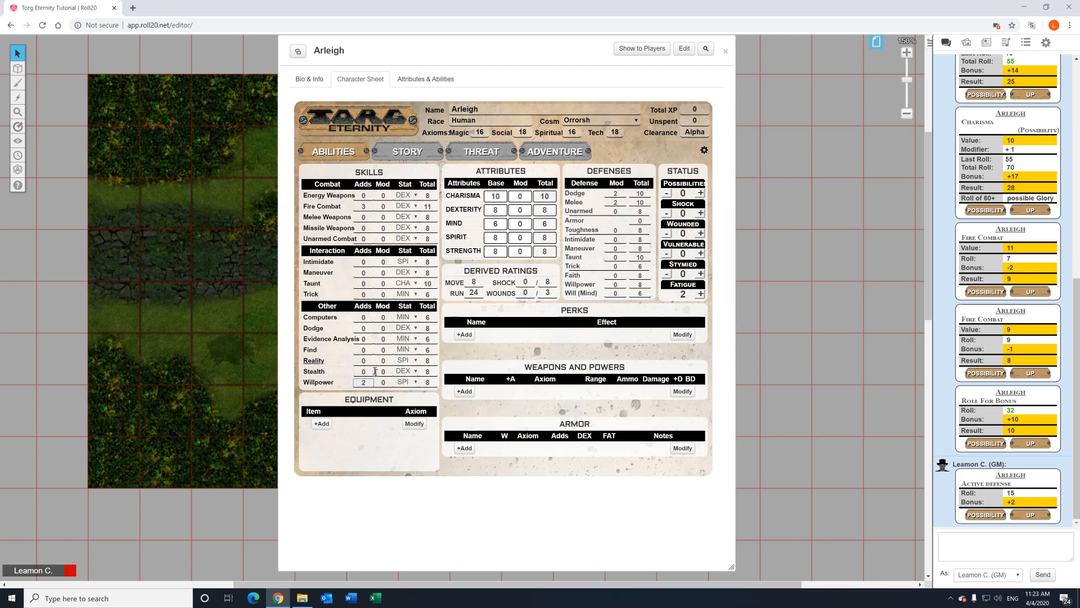
click(453, 359)
Demonstrate raising and lowering Arleigh's Possibilities and leave the count at 3.
click(700, 192)
click(700, 192)
click(700, 192)
click(667, 193)
click(667, 193)
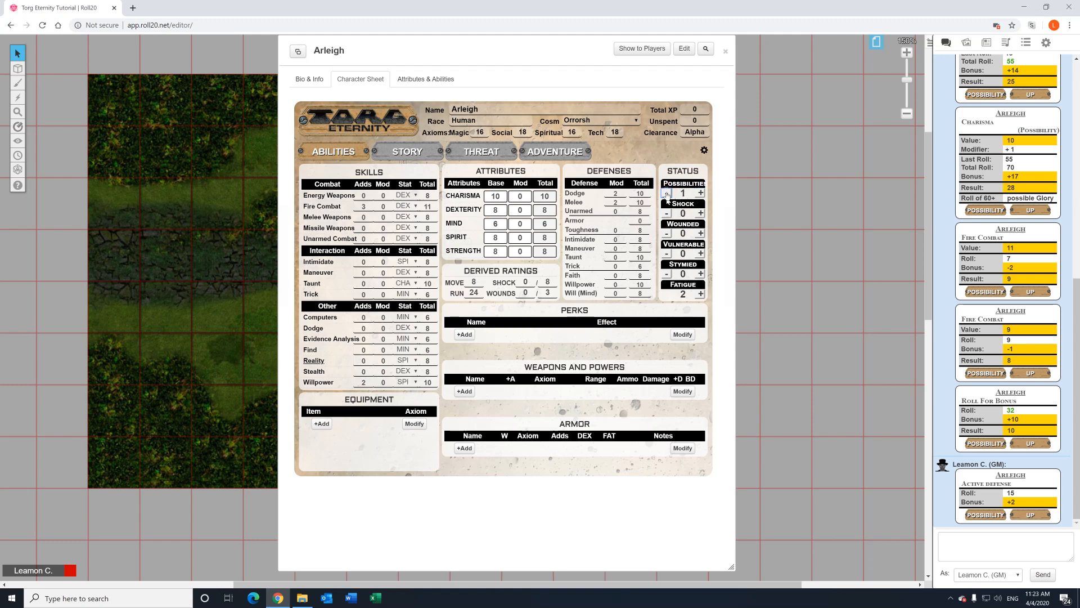
click(700, 193)
click(700, 193)
Raise Arleigh's Shock point by point in the Status section and lower it back to 0.
click(546, 283)
mouse_move(543, 271)
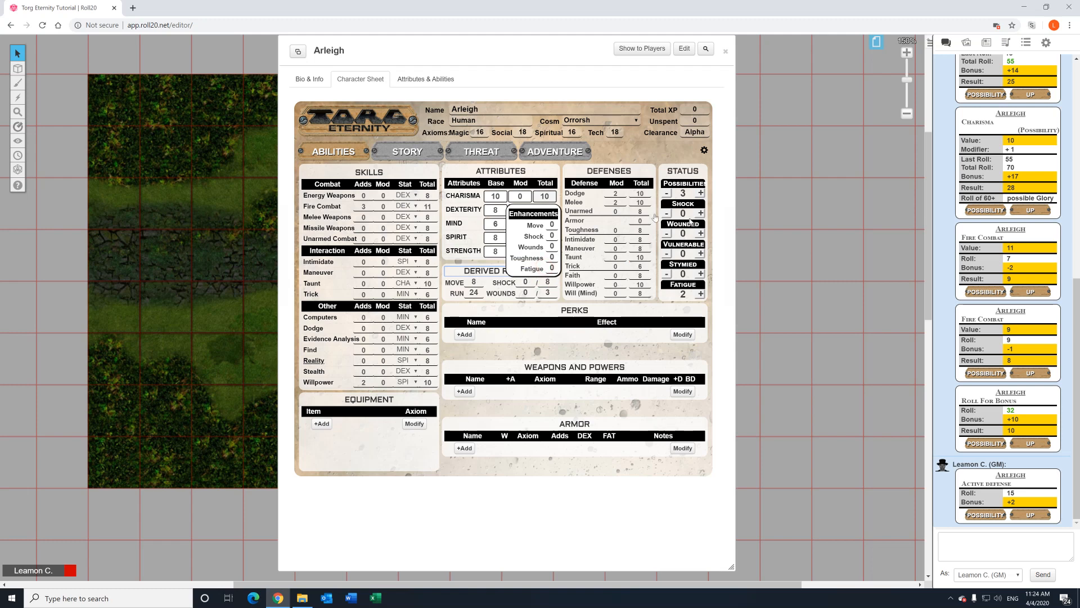
click(701, 213)
click(701, 214)
click(701, 214)
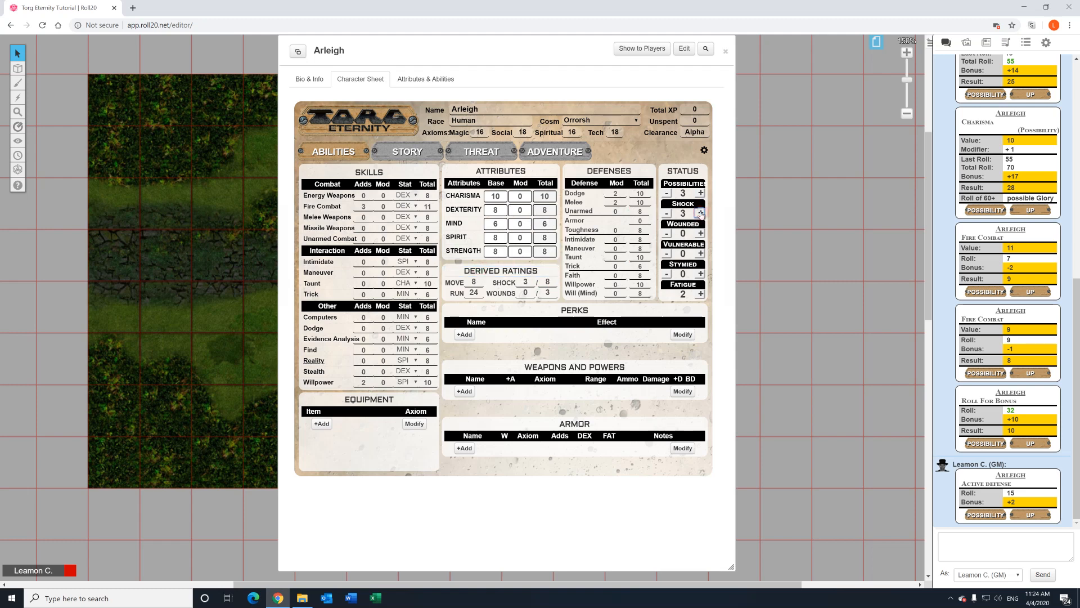
click(701, 214)
click(701, 213)
click(701, 213)
click(701, 214)
click(667, 214)
click(667, 214)
click(667, 213)
click(668, 214)
click(667, 214)
click(667, 214)
click(668, 214)
click(667, 213)
Add three wounds to Arleigh in the Status section.
click(701, 233)
click(701, 233)
click(701, 233)
Raise Arleigh's maximum wounds to 4 through the Wounds enhancement in Derived Ratings.
click(521, 273)
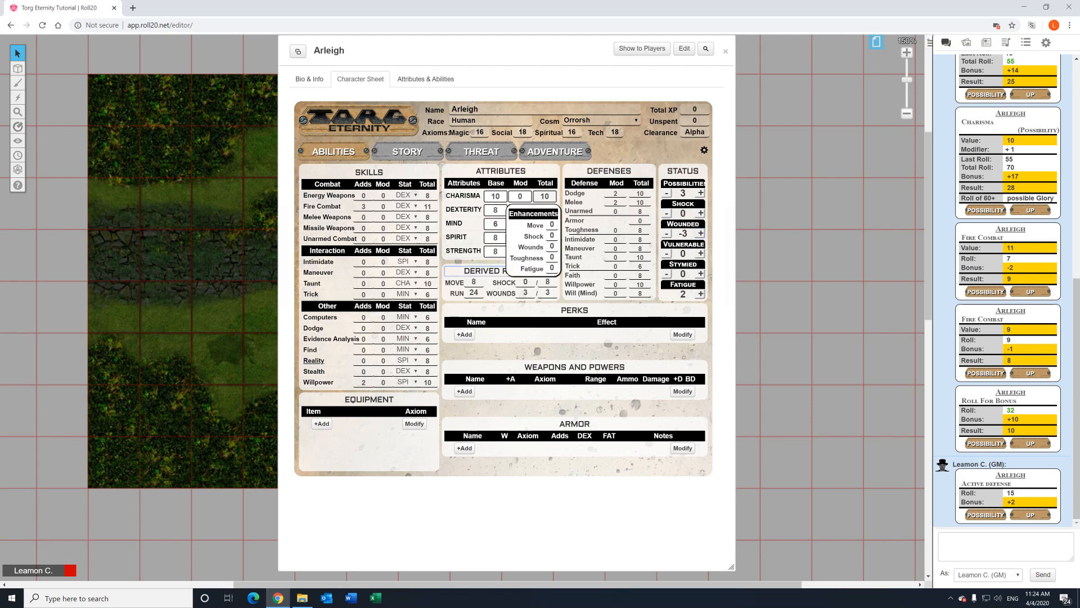
click(552, 246)
click(489, 271)
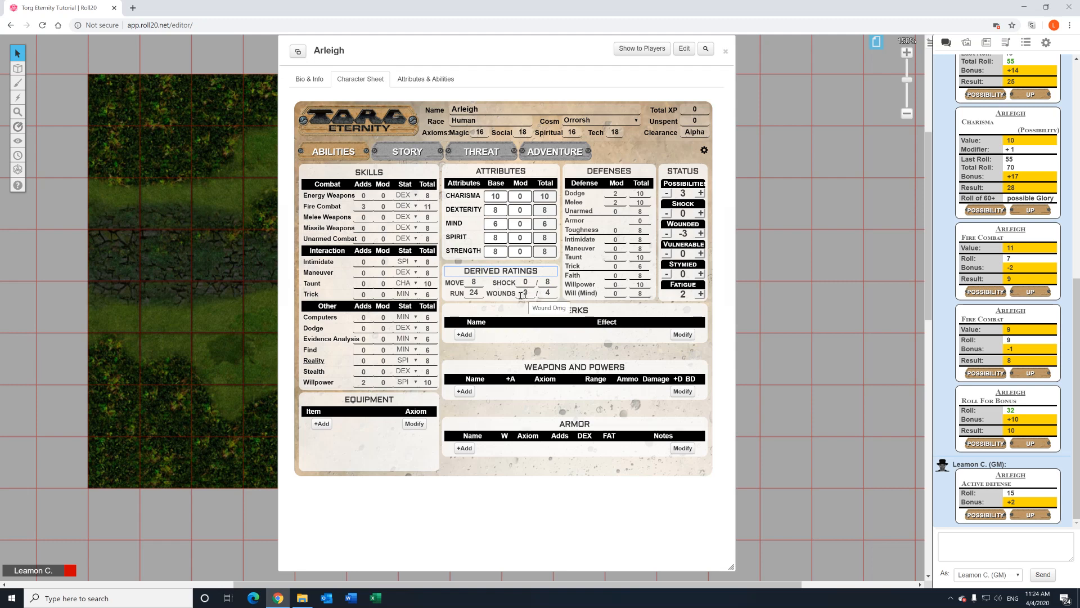
Add a fourth wound to Arleigh and reduce the wounds to 1.
click(701, 233)
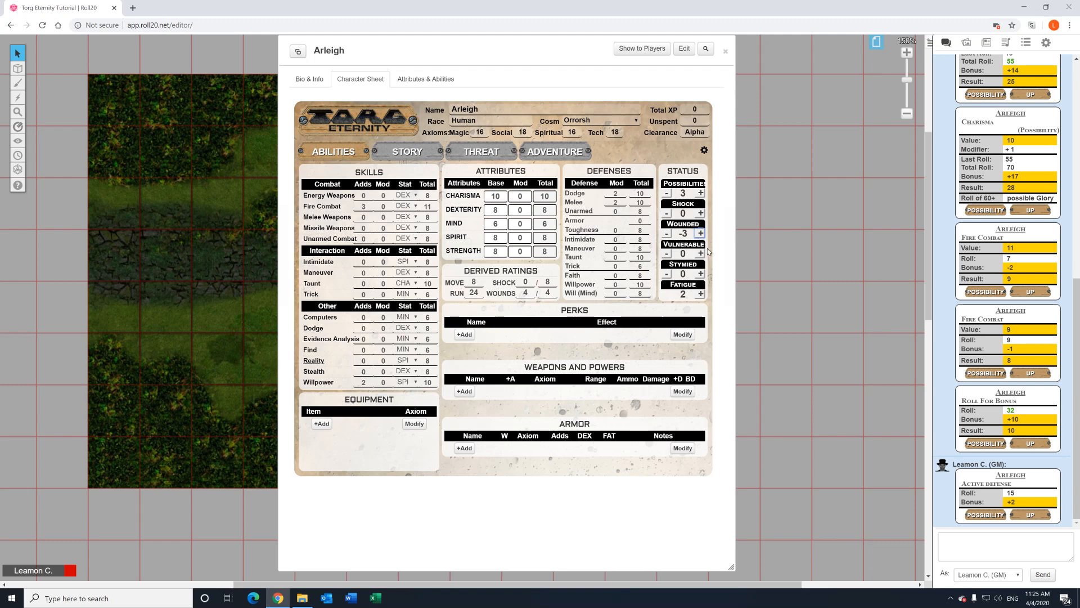
click(667, 234)
click(668, 234)
click(667, 234)
Raise Arleigh's Vulnerable status by two levels and return it to 0.
click(700, 253)
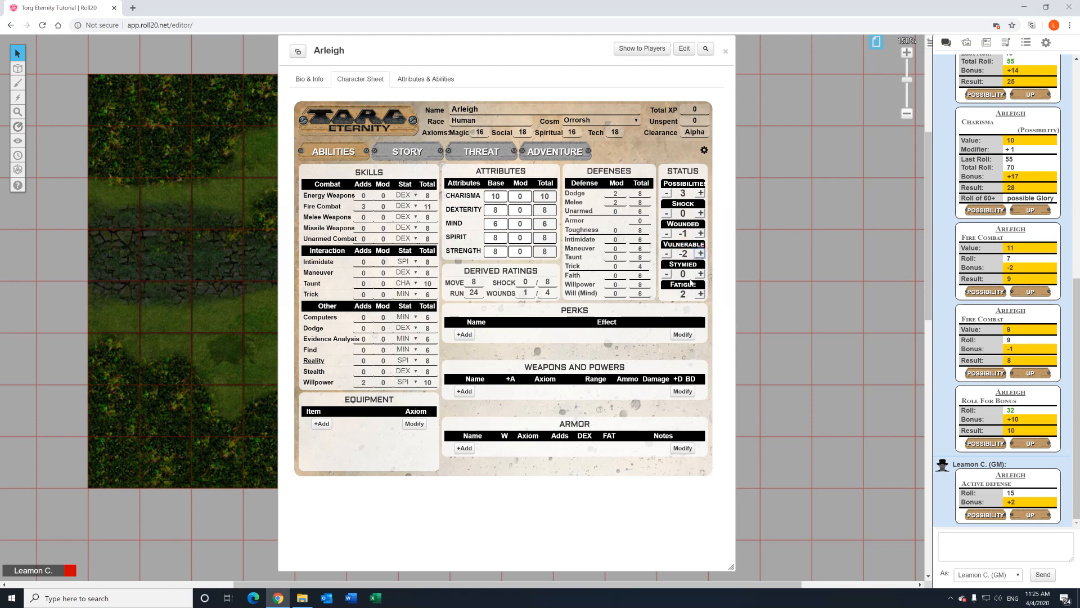
click(700, 254)
click(667, 253)
click(666, 253)
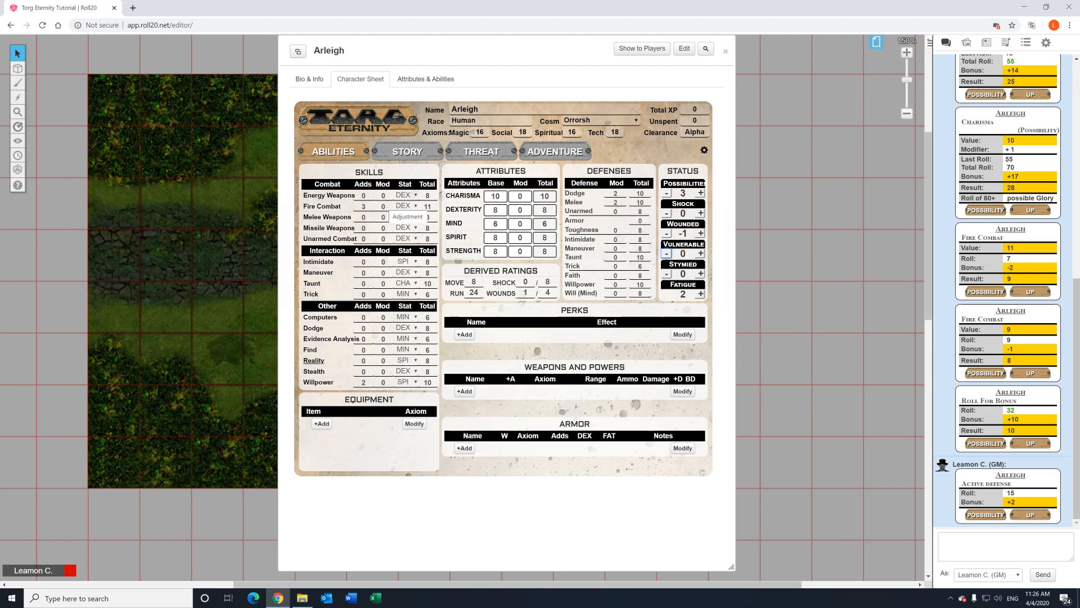
Try a modifier of 4 on the Fire Combat skill and clear the value again.
double_click(383, 206)
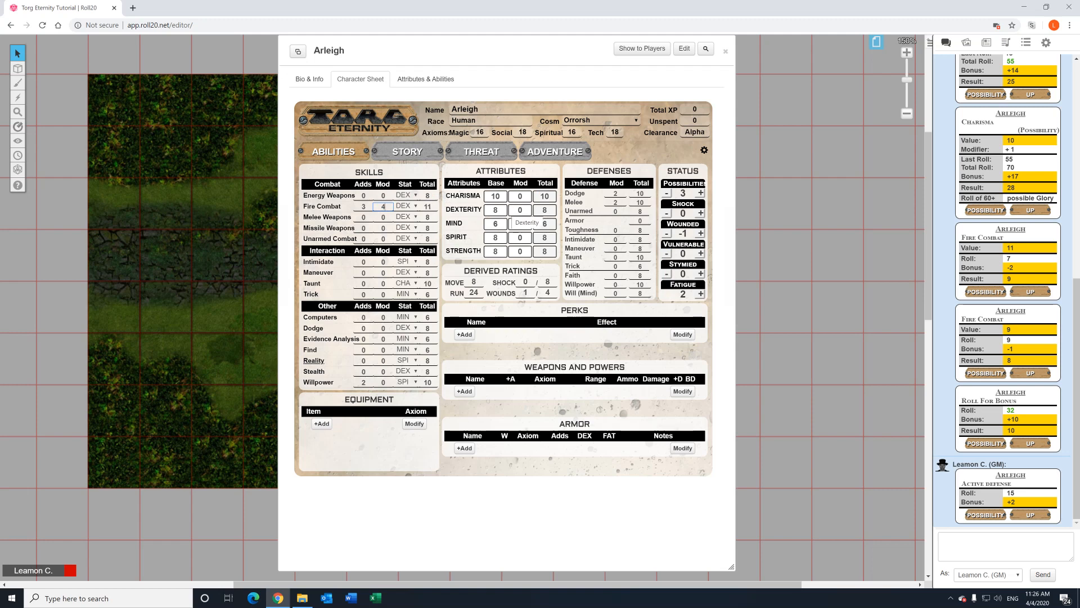
key(BackSpace)
click(637, 144)
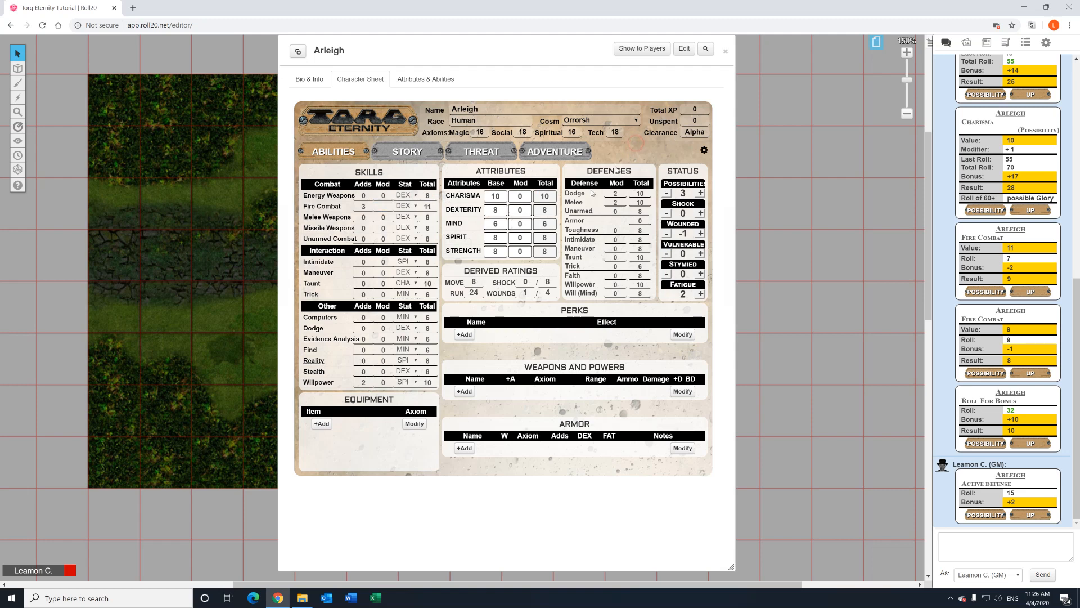
Start a Fire Combat roll with a modifier of 4 and cancel it.
click(319, 209)
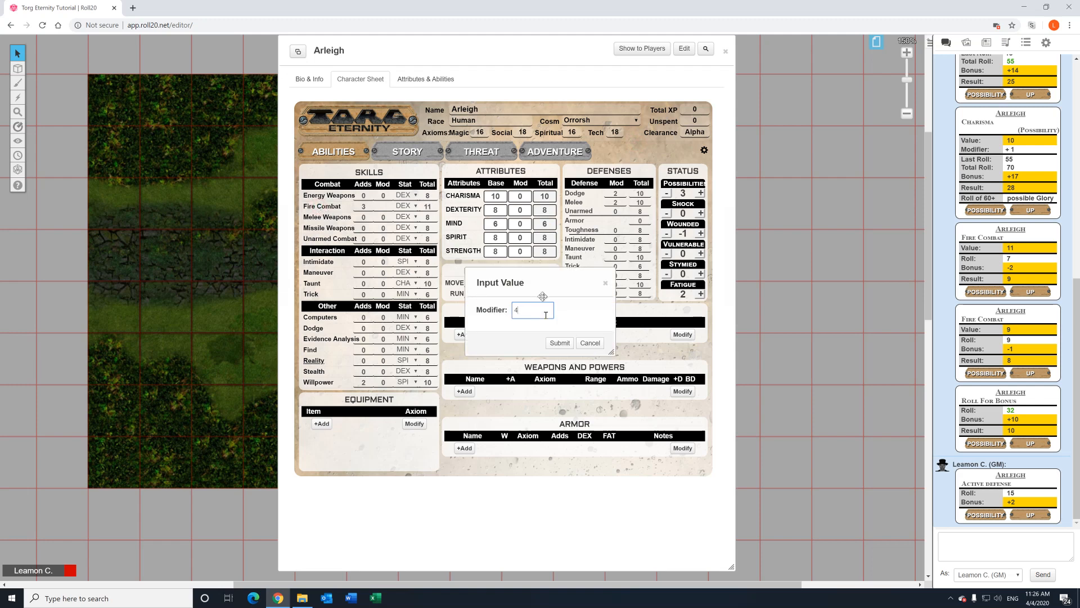
text(4)
click(590, 343)
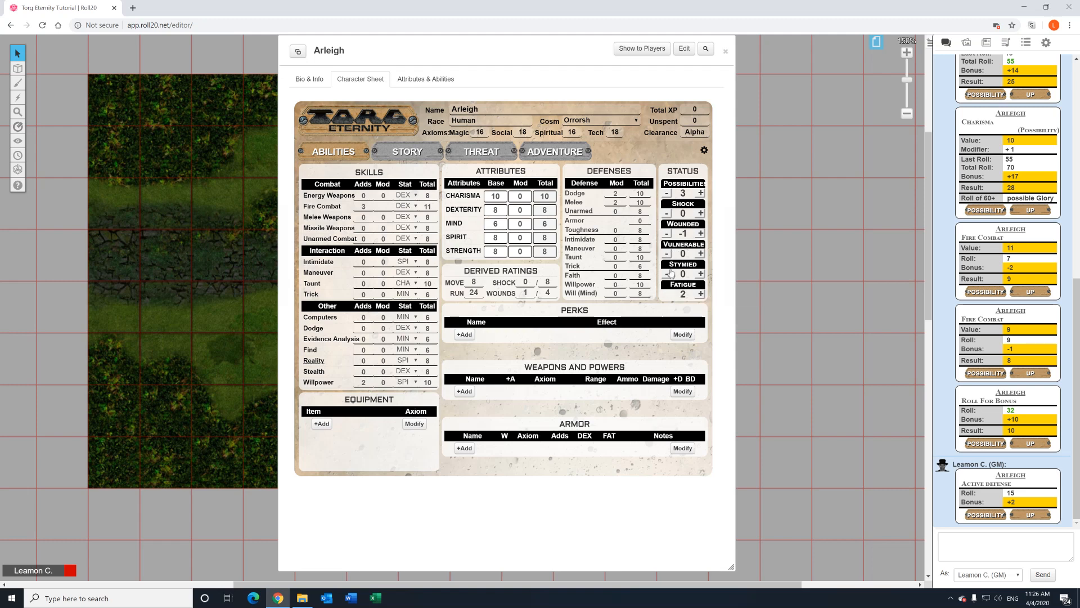
Demonstrate raising and lowering the Stymied status and leave it at -2.
click(701, 273)
click(665, 274)
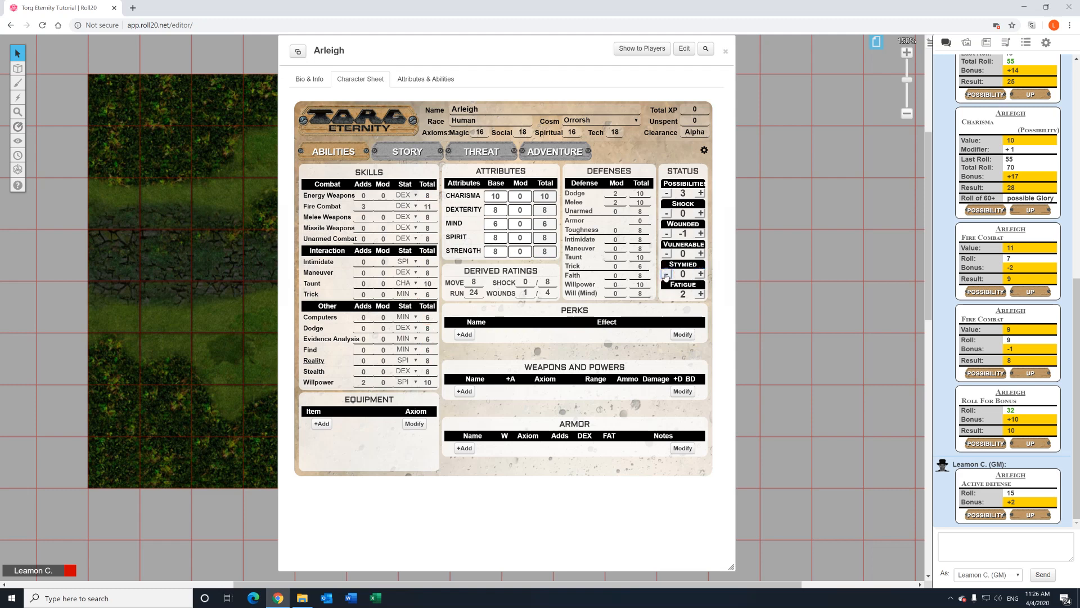
click(700, 273)
click(701, 274)
click(667, 274)
Apply Fatigue to Arleigh, add one point of Shock, and lower Shock back to 0.
click(546, 271)
click(701, 293)
click(701, 214)
click(666, 213)
click(667, 214)
click(667, 213)
Move the character sheet aside, roll Fire Combat with the default modifier and inspect the Stymied entry on its roll card.
drag(509, 56, 468, 56)
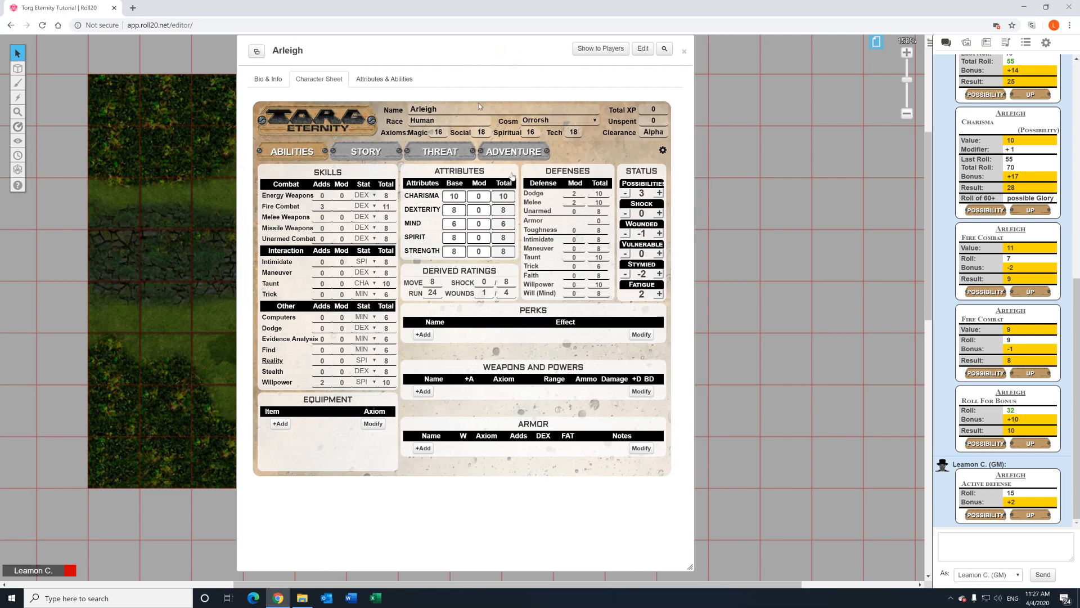
click(287, 208)
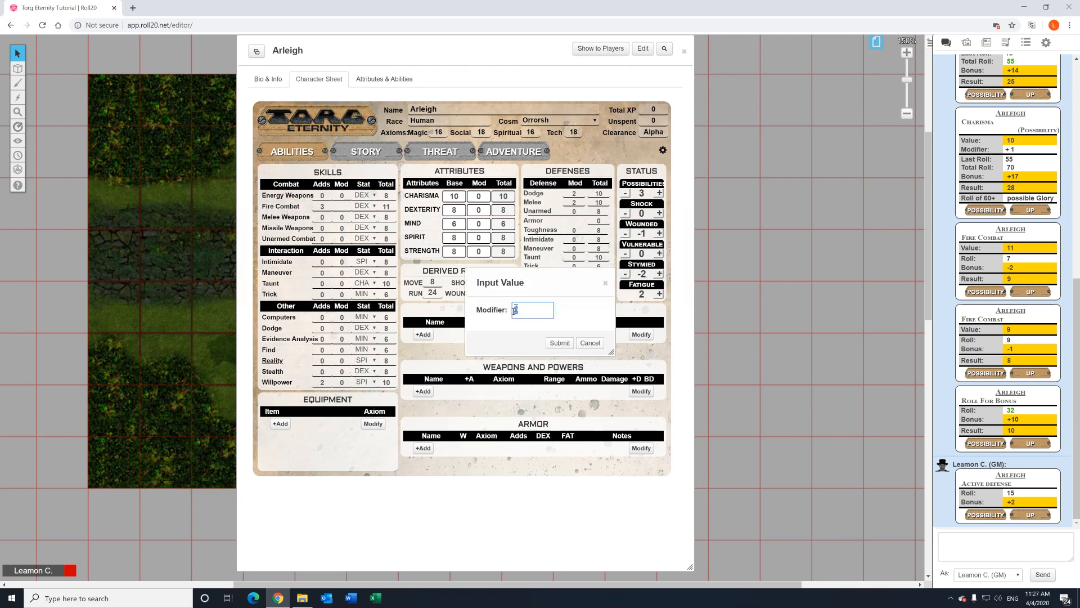
click(556, 343)
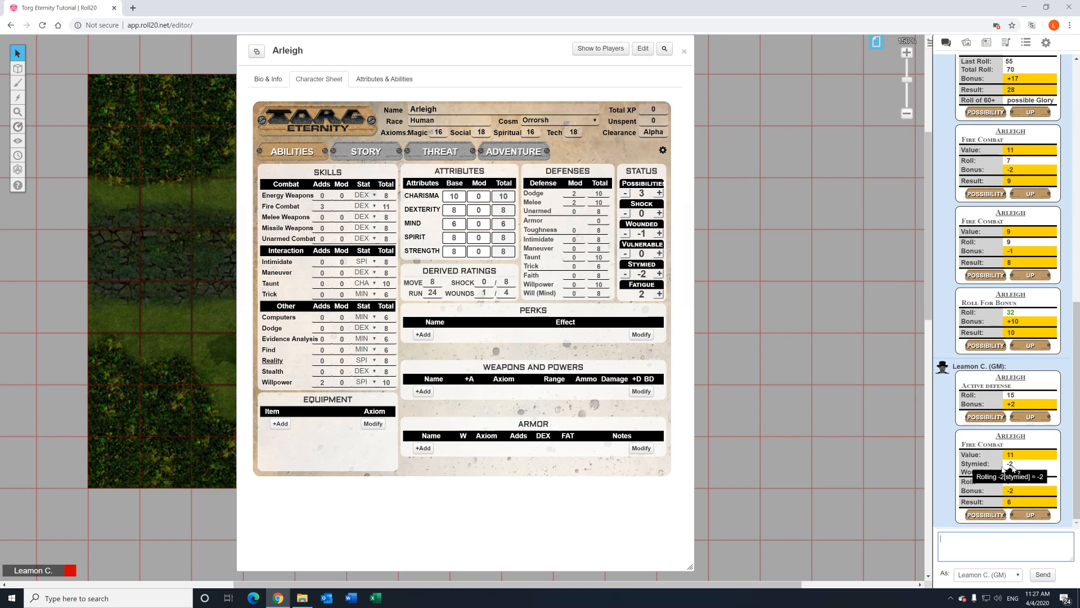
mouse_move(1009, 470)
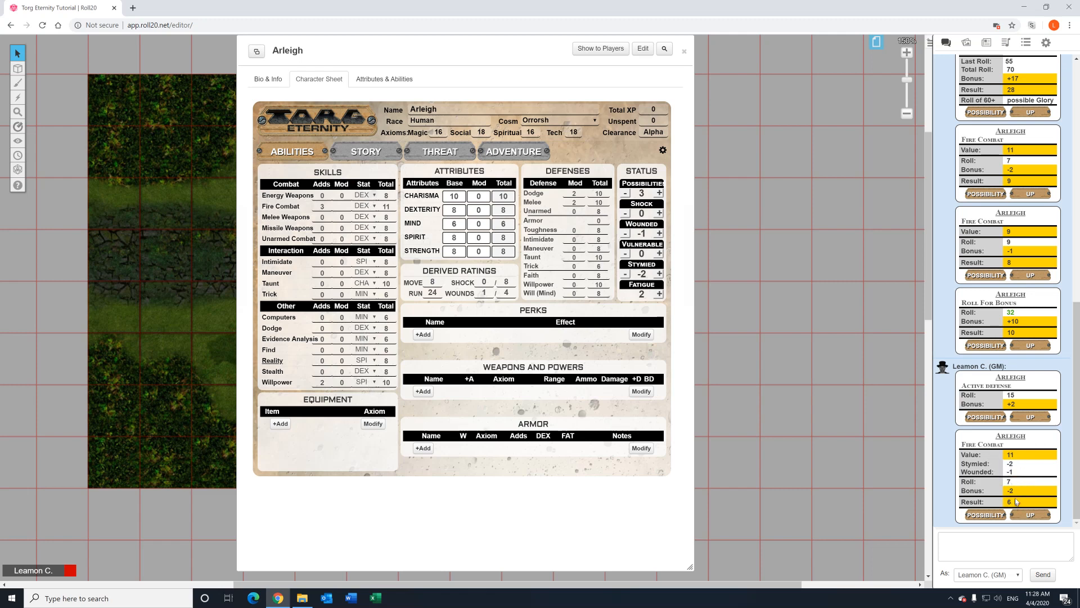
Reset Wounded and Stymied to 0 and roll Fire Combat again with the default modifier.
click(625, 233)
click(625, 273)
click(276, 206)
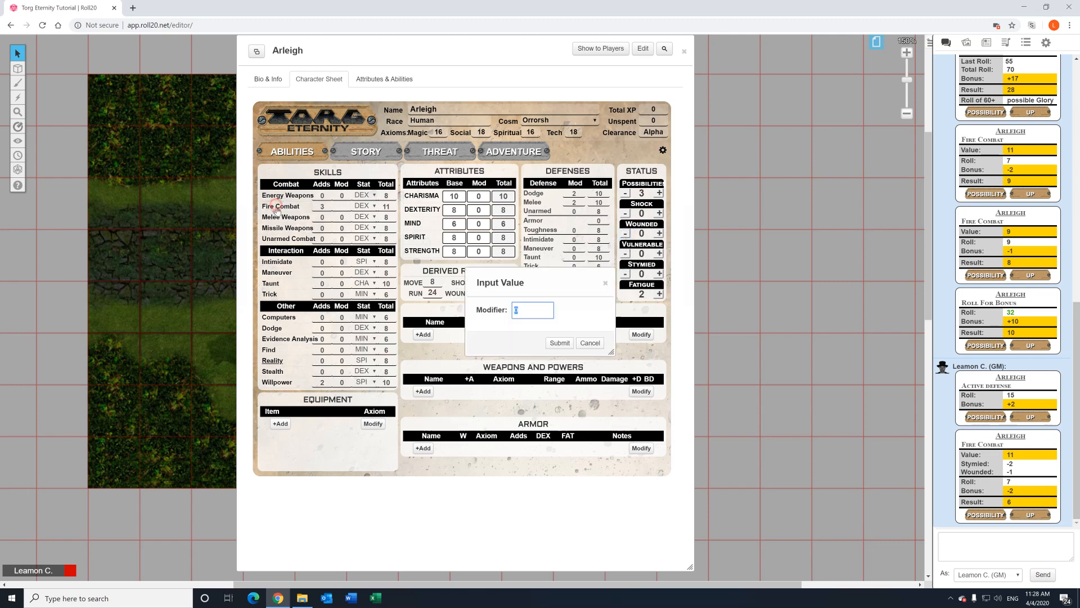
click(560, 340)
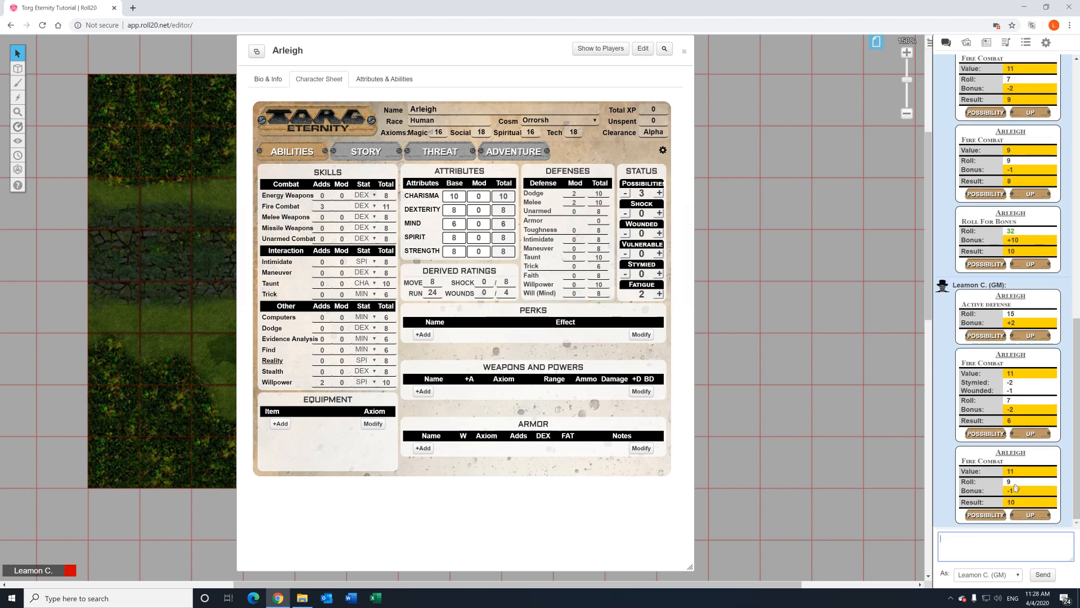
Set the Aysle value in the Cosms list of the Status section to 1 and hide the list.
click(642, 172)
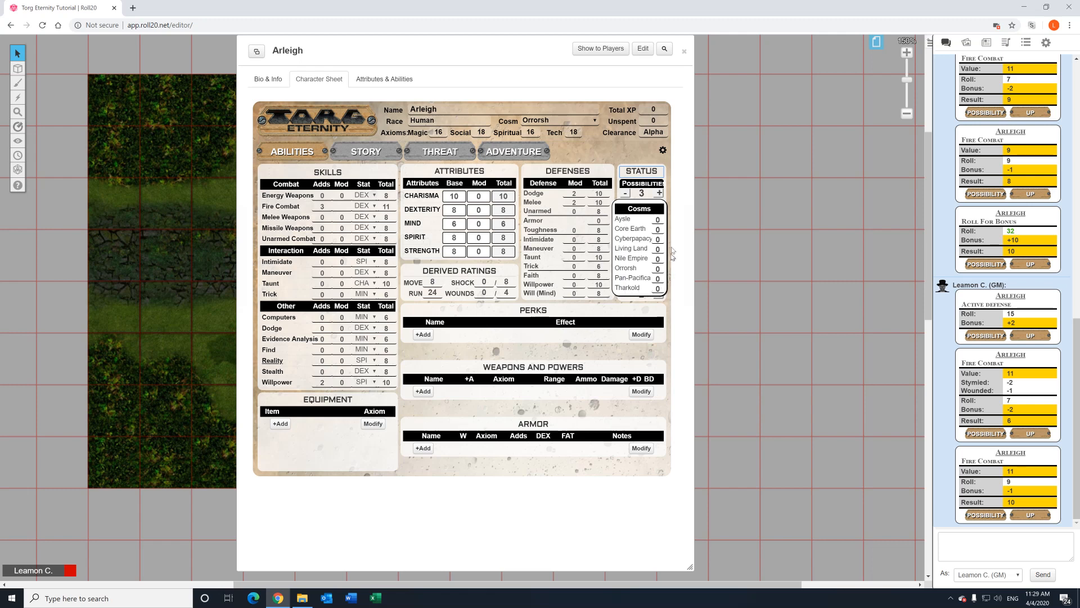
double_click(657, 220)
click(676, 203)
click(642, 171)
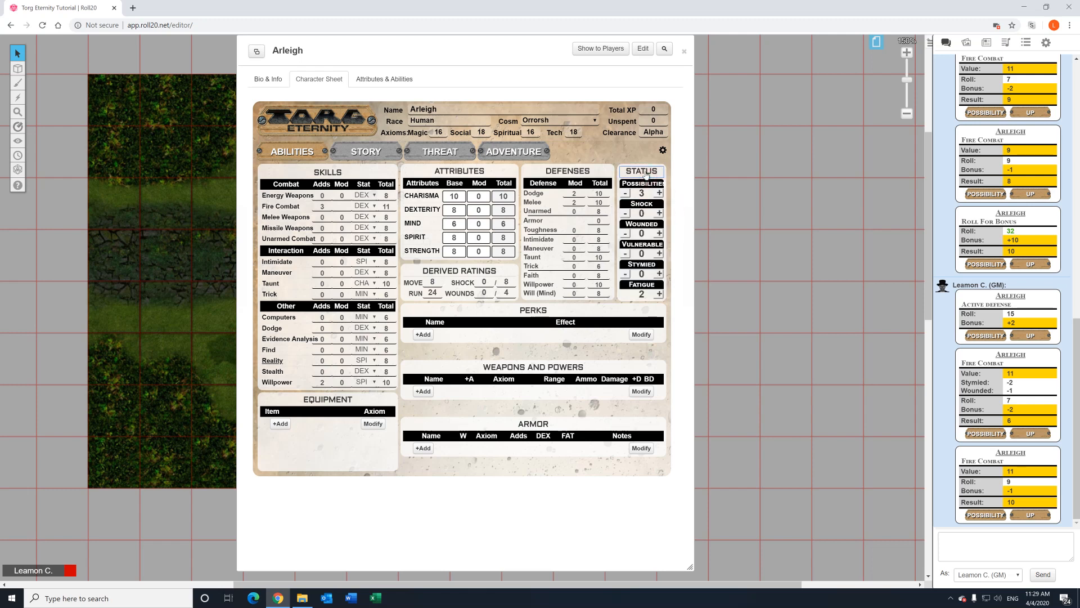
Show the Cosms list of the Status section again to check its values, and hide it.
click(645, 173)
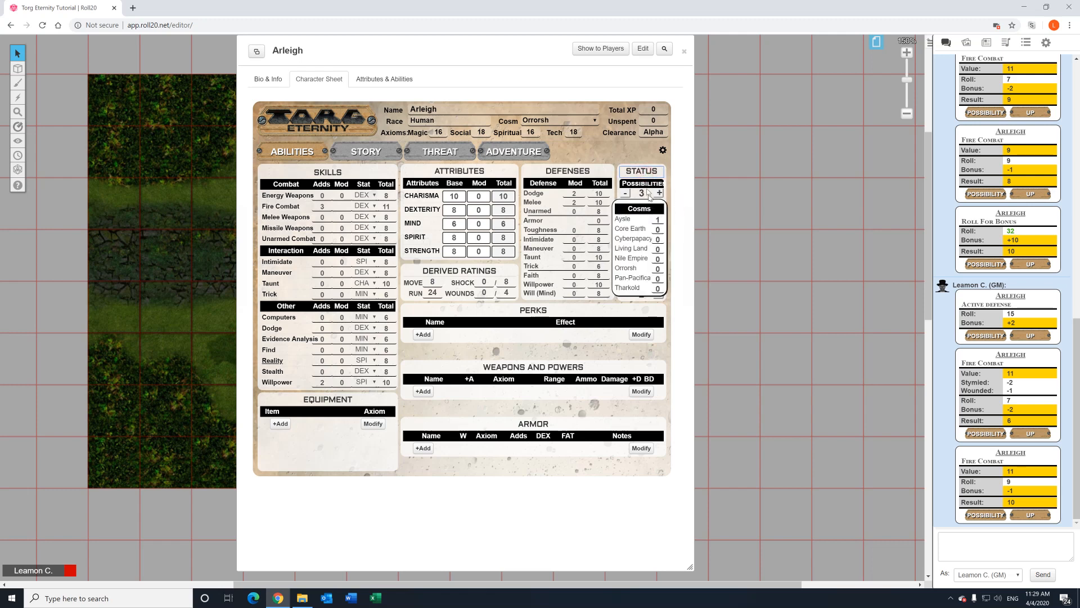
click(642, 172)
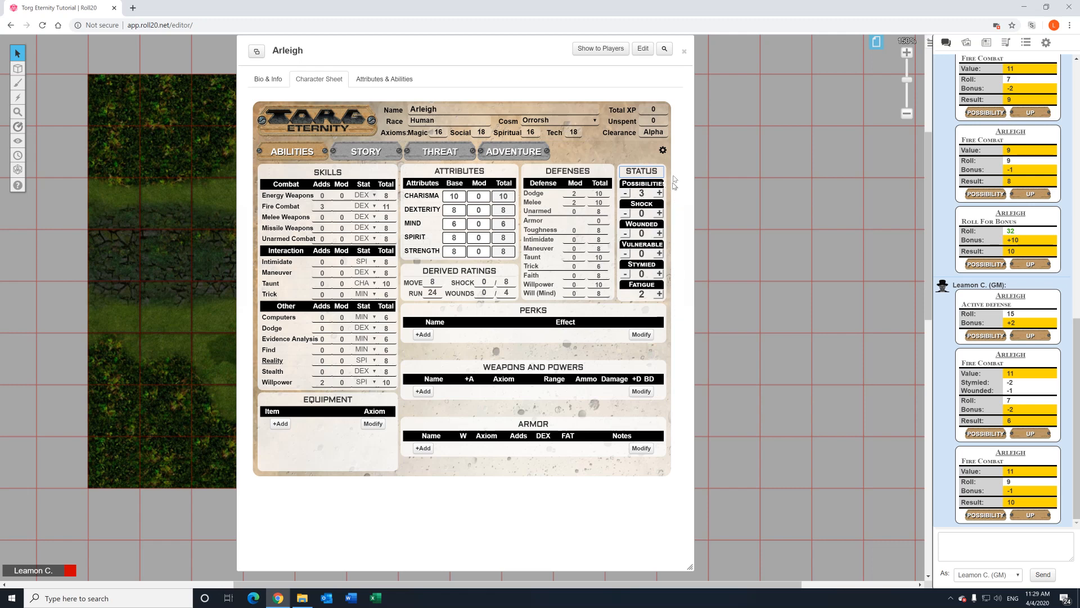
click(669, 296)
Edit the Aysle value in the Cosms list once more and close the list.
click(644, 172)
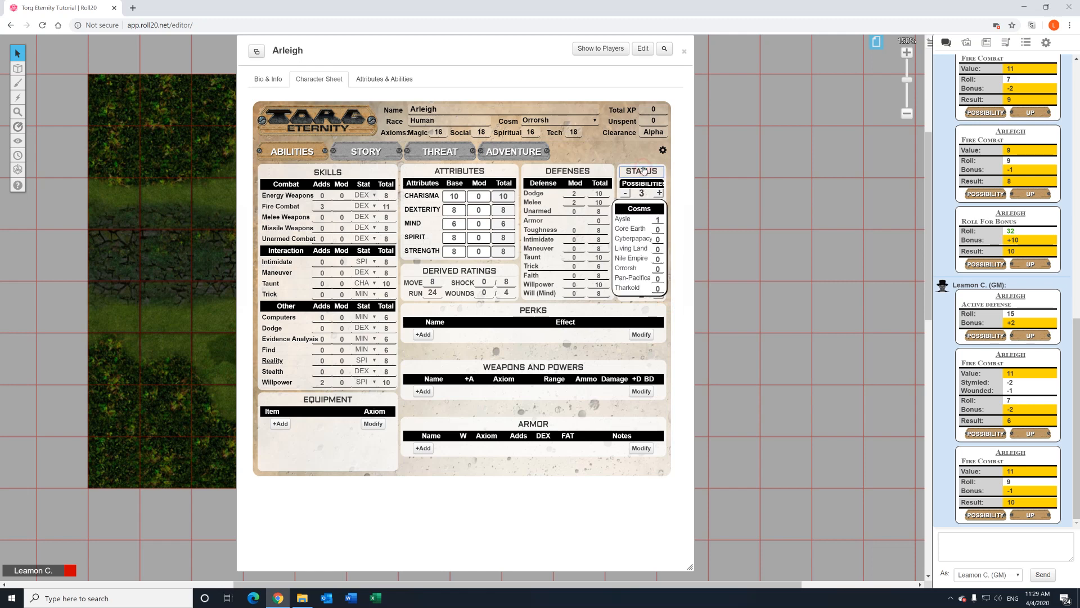
drag(661, 220, 647, 222)
click(641, 238)
click(642, 171)
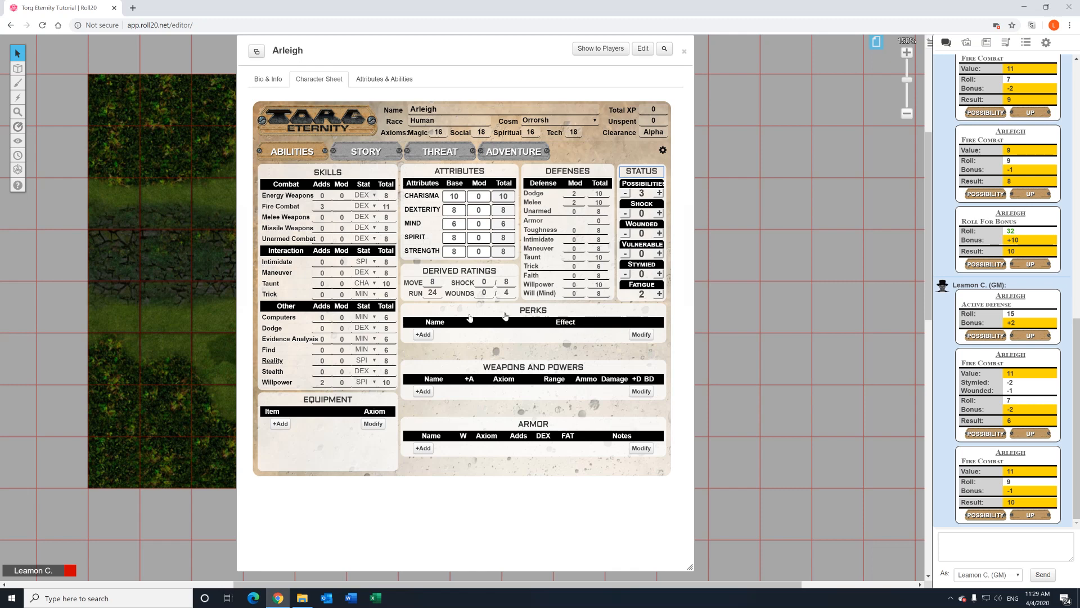
Add a perk named BulletSmith with the effect Special Ammo.
click(423, 335)
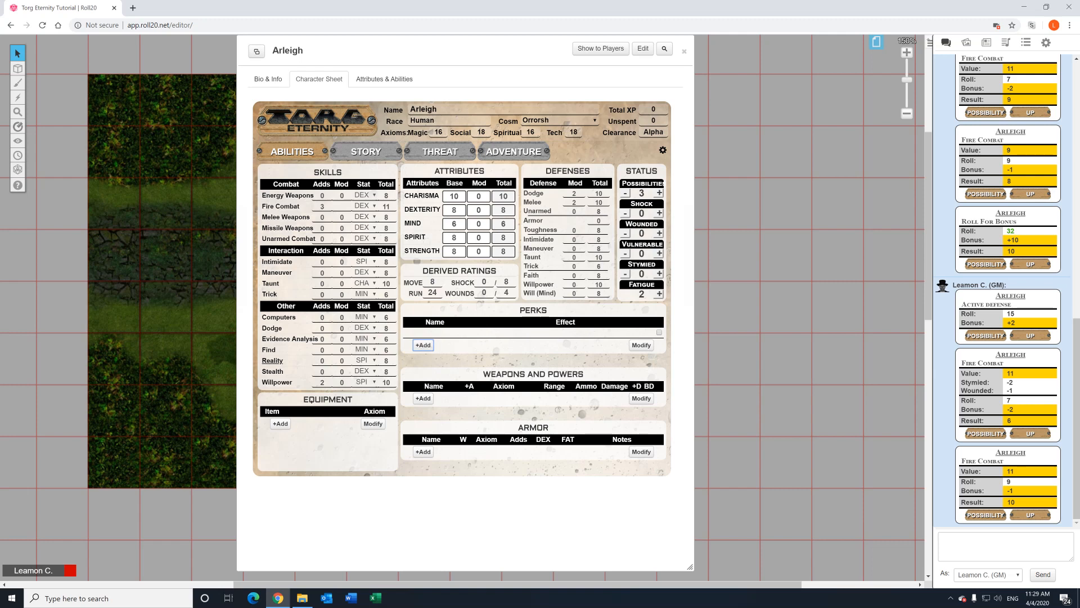
click(424, 346)
text(BulletSmith)
click(486, 348)
click(482, 334)
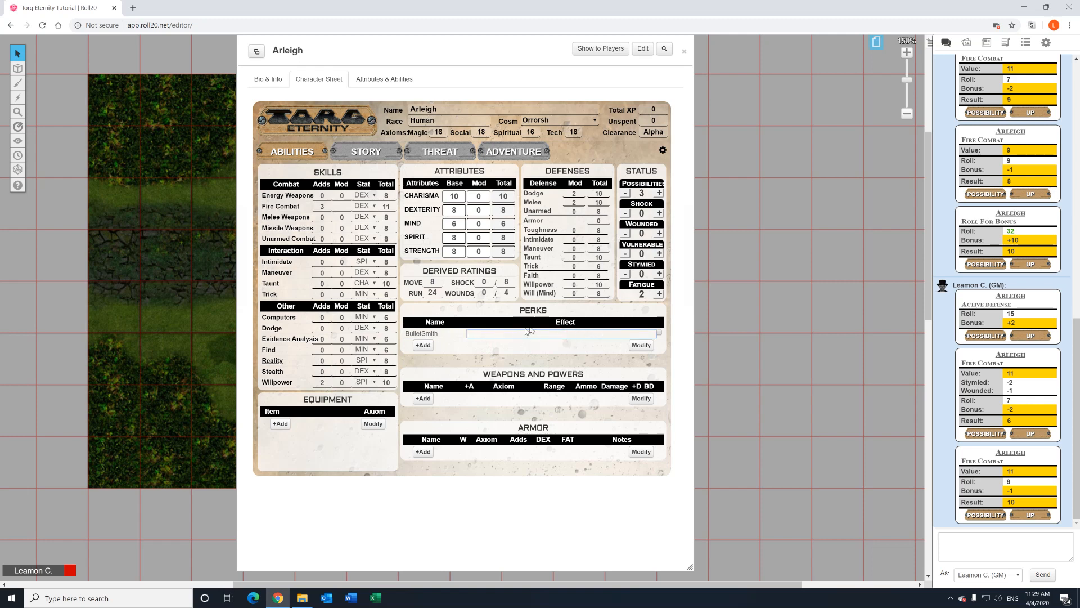
text(Special Ammo)
click(524, 344)
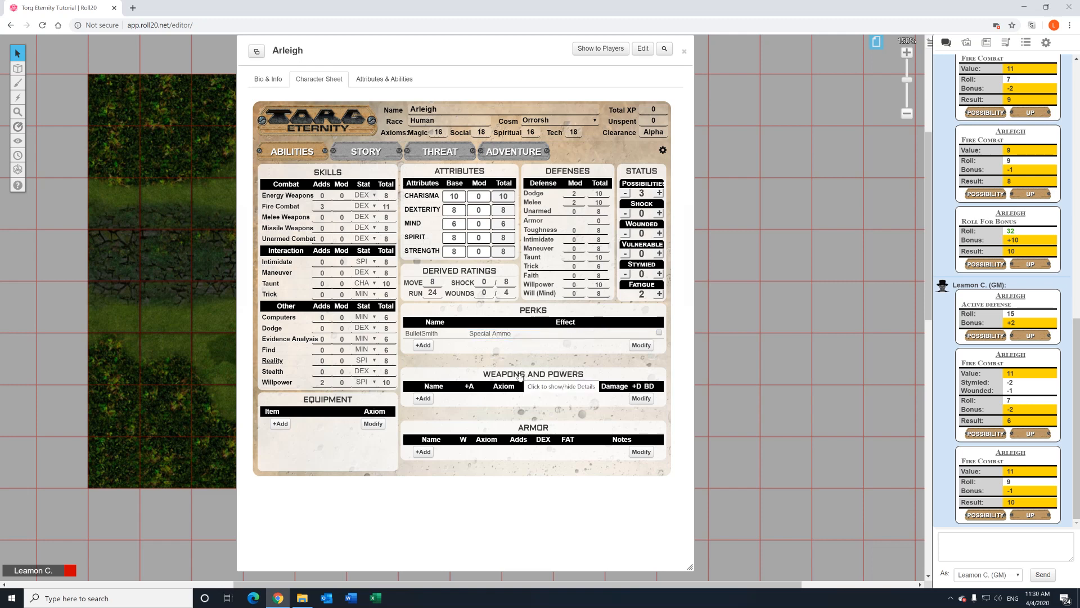
Show the BulletSmith details, list Adamant Shell, Holy Water Shell and Explosive Shell on separate lines, and enlarge the notes box to fit them.
click(660, 333)
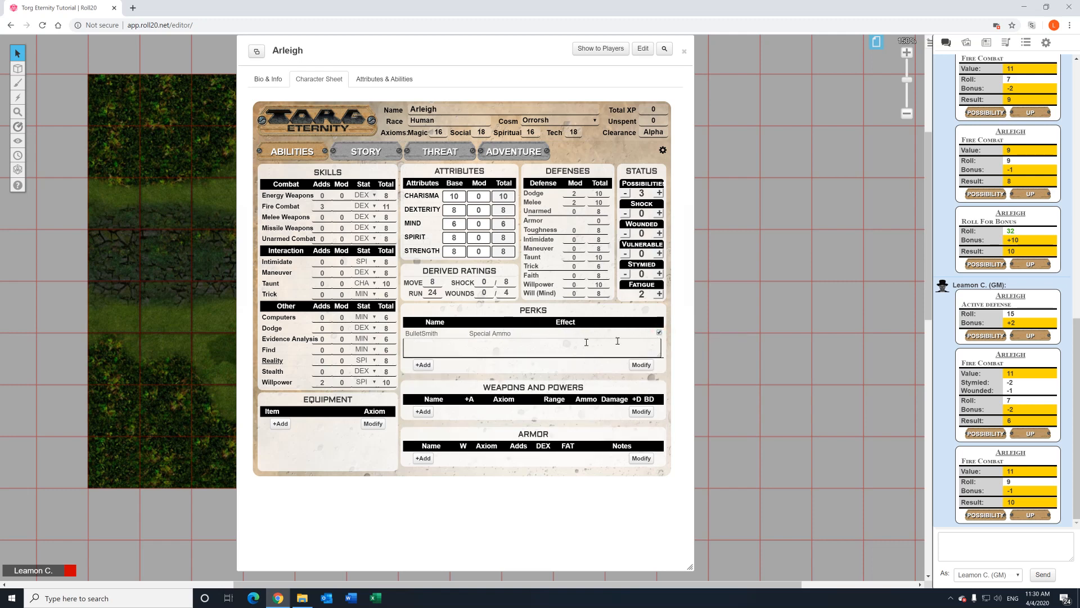
click(453, 345)
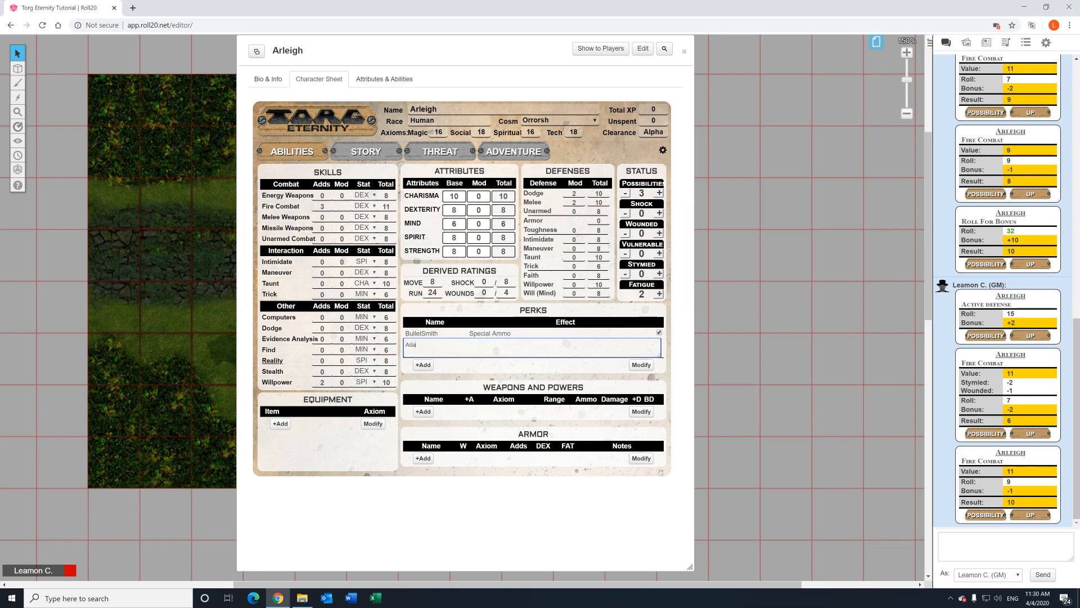
text(Adamant Shell)
key(Return)
text(Holy Water Shell)
key(Return)
text(Explosive Sh)
scroll(529, 347, up, 1)
scroll(529, 347, down, 1)
scroll(529, 348, up, 1)
scroll(529, 348, down, 1)
scroll(586, 353, up, 1)
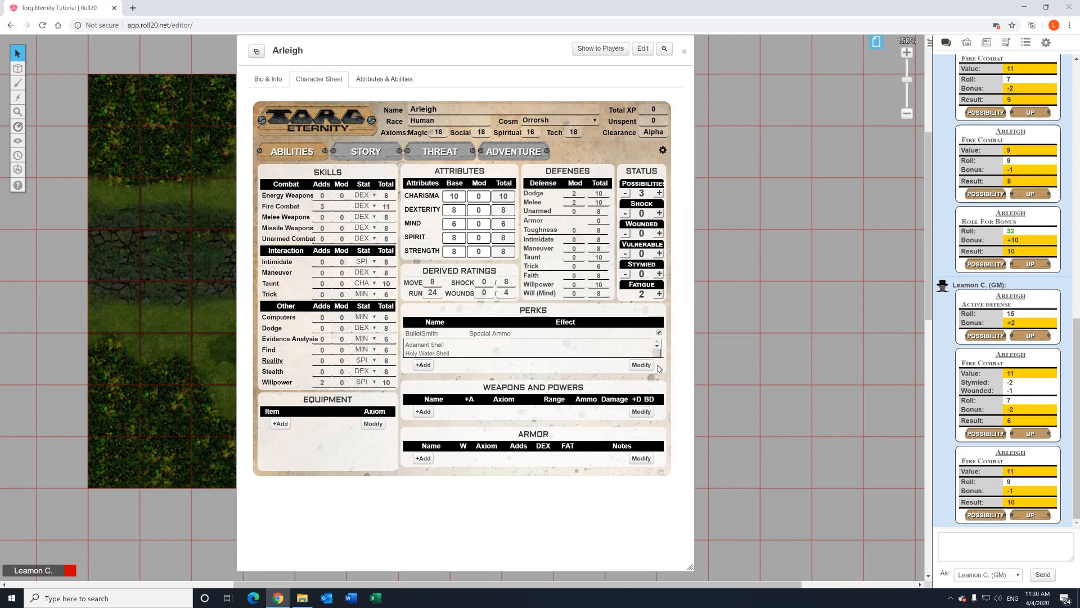
drag(657, 356, 646, 402)
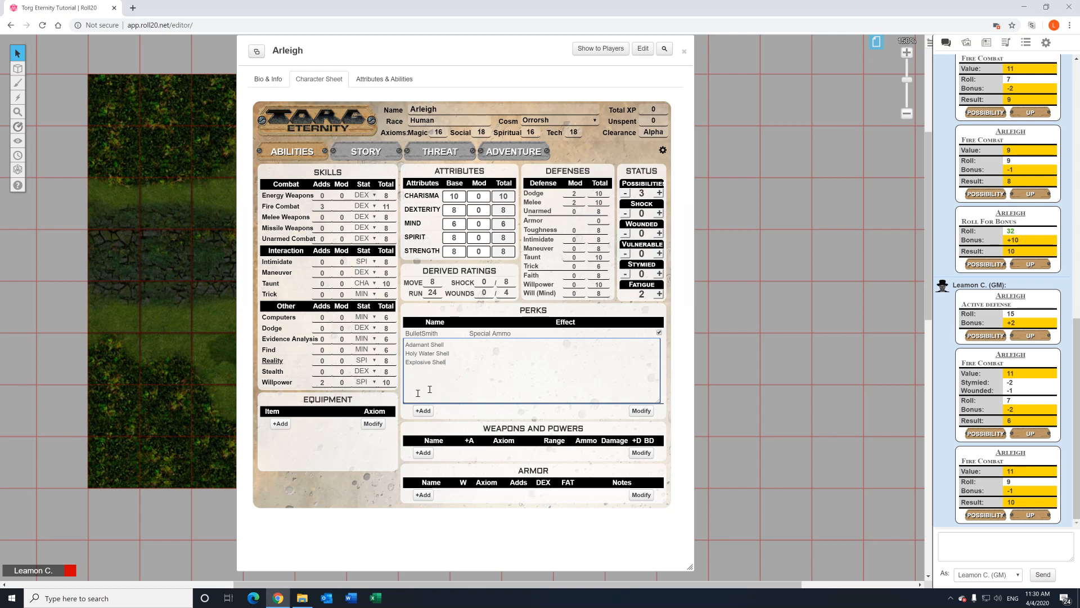
Add the quantities Adamant Shell 3, Holy Water Shell 1 and Explosive Shell 2 to the BulletSmith notes, and hide the details.
click(659, 333)
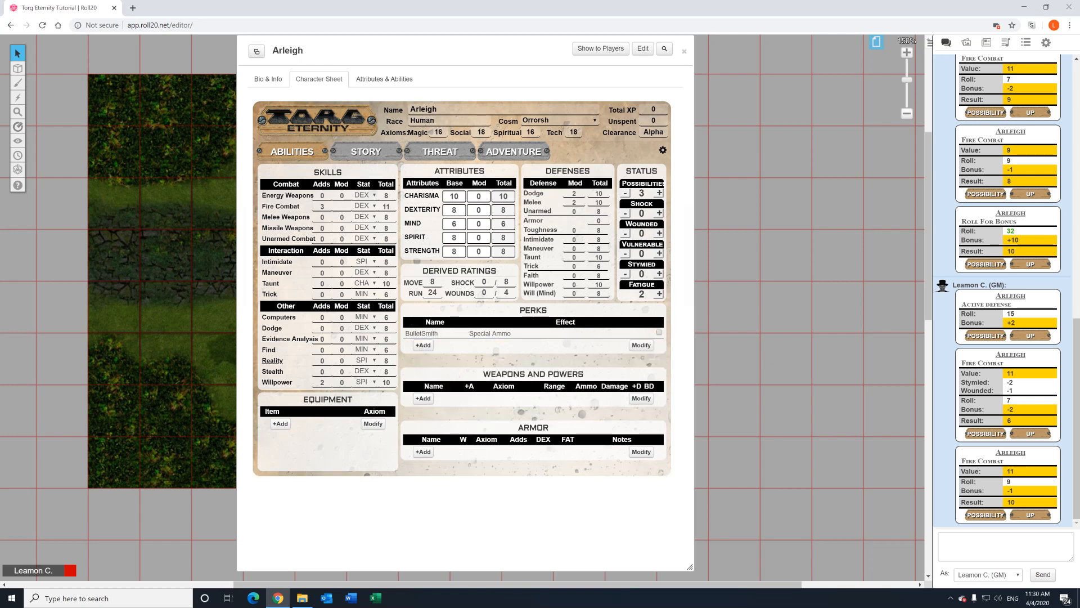
click(659, 333)
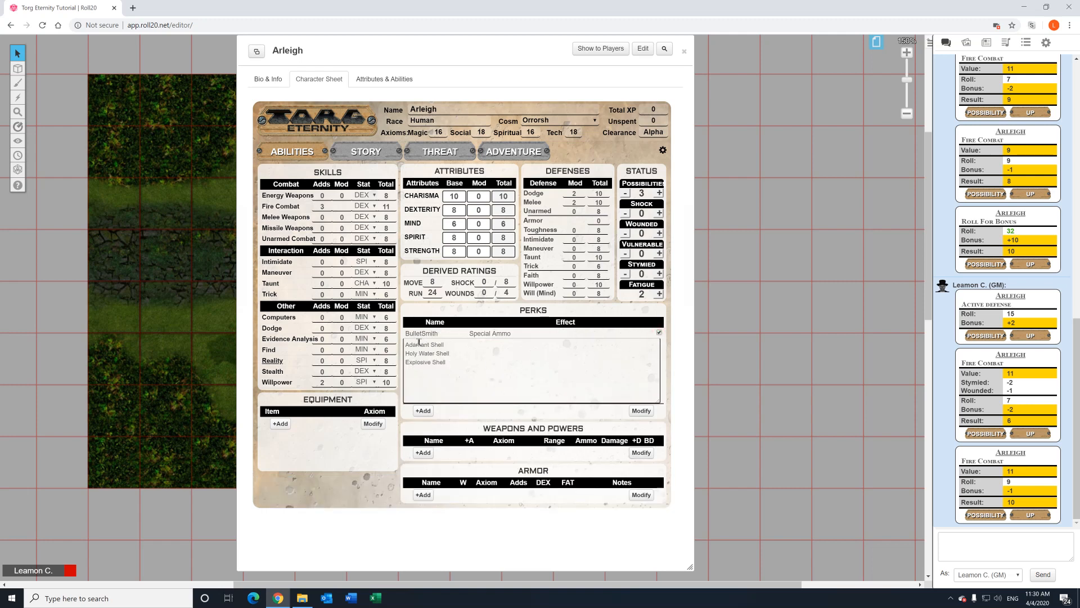
click(471, 346)
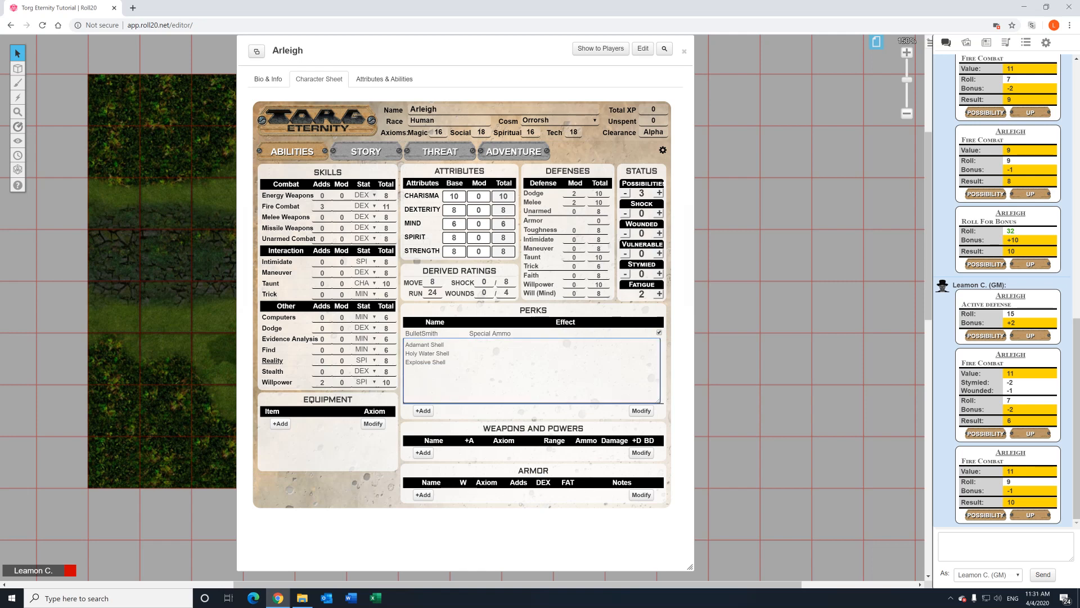
text(3)
click(658, 332)
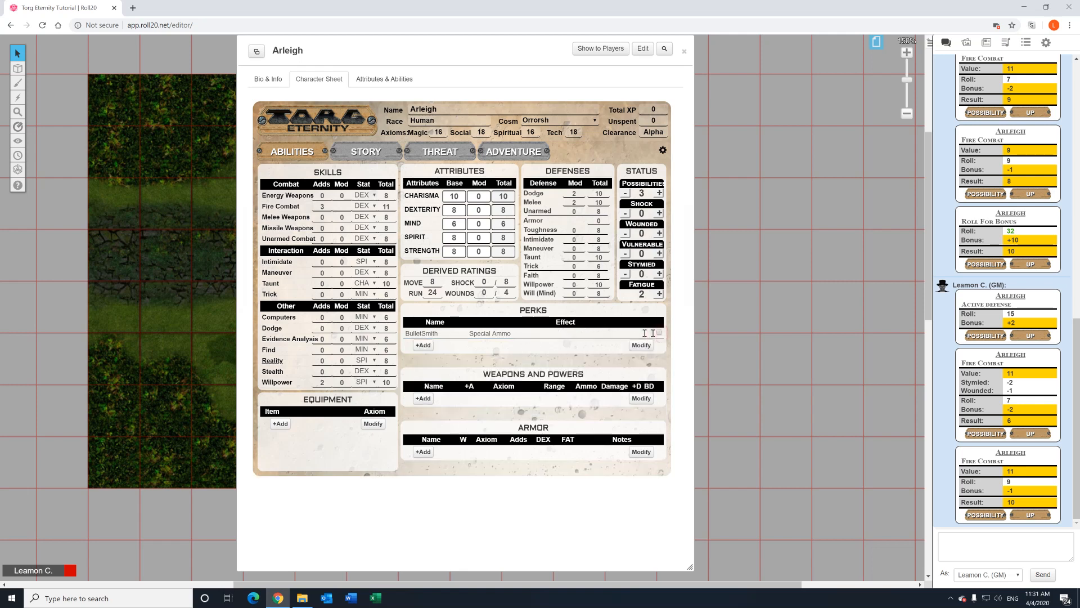
Add a second perk named Medals, and show all perk details to enlarge its notes box slightly.
click(423, 344)
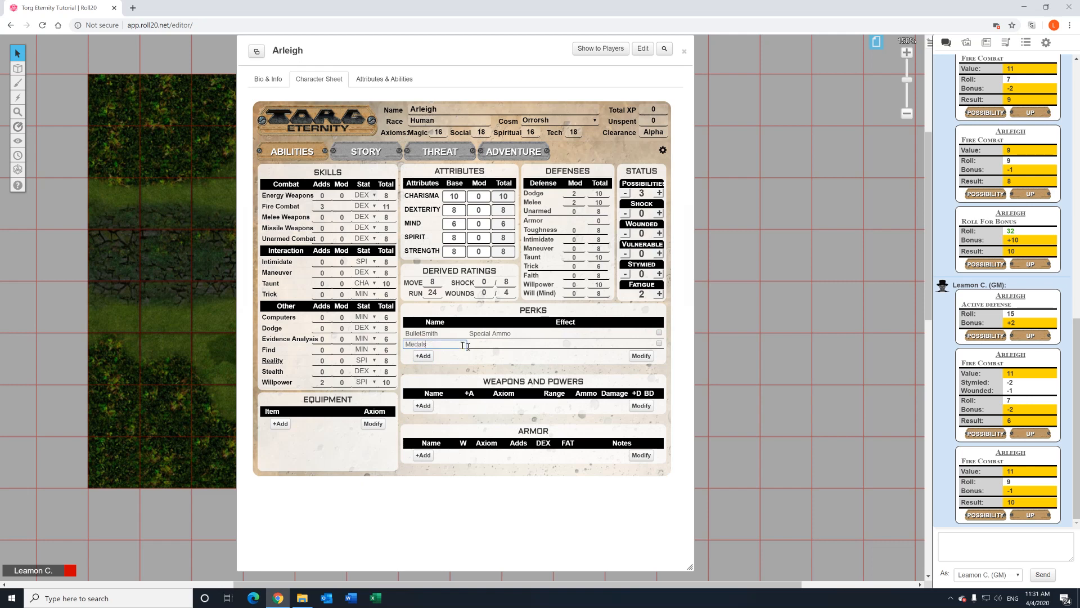
click(482, 360)
click(538, 311)
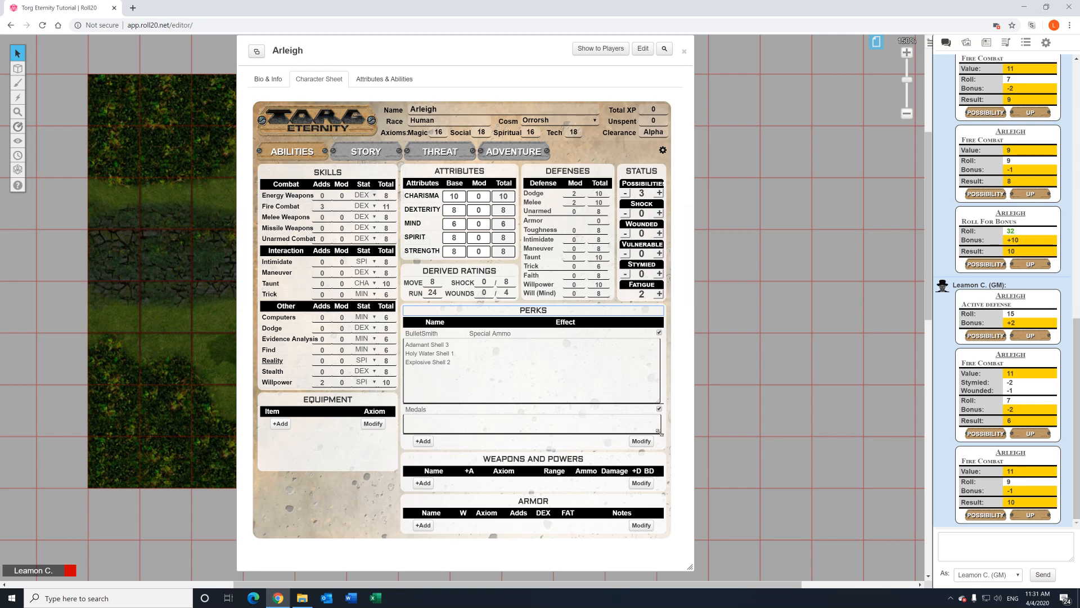
drag(658, 432, 654, 446)
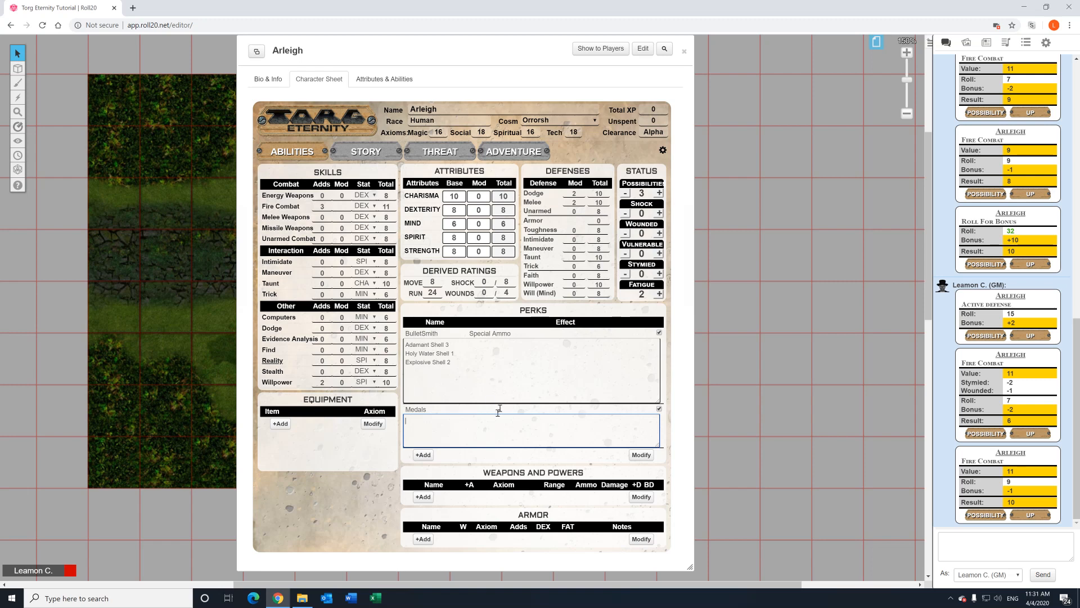
Toggle the details of all perks at once and of the Medals and BulletSmith perks individually, leaving them hidden.
click(529, 312)
click(529, 311)
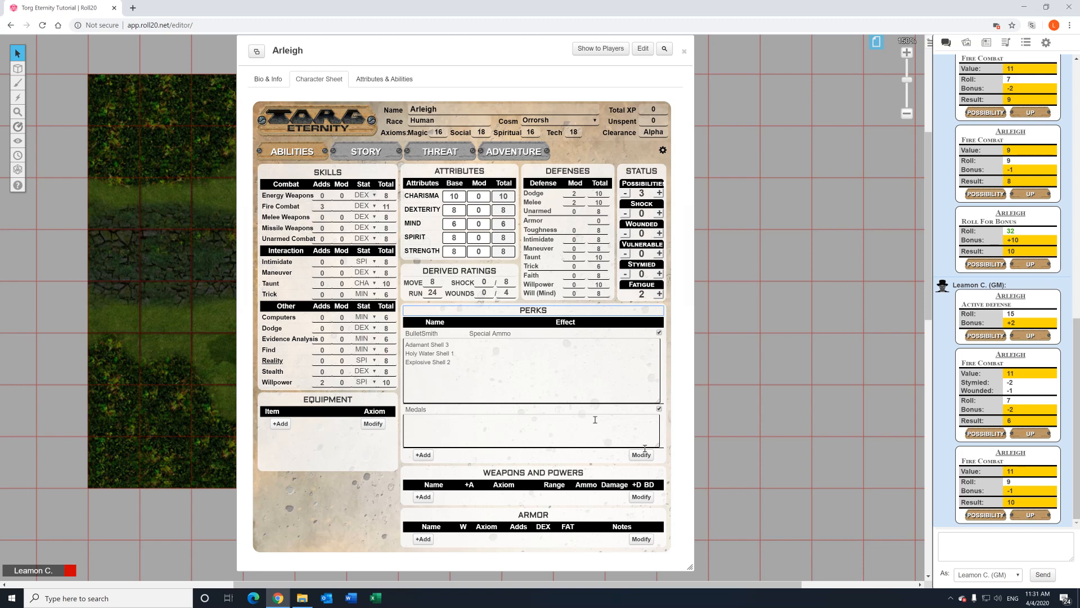
click(541, 314)
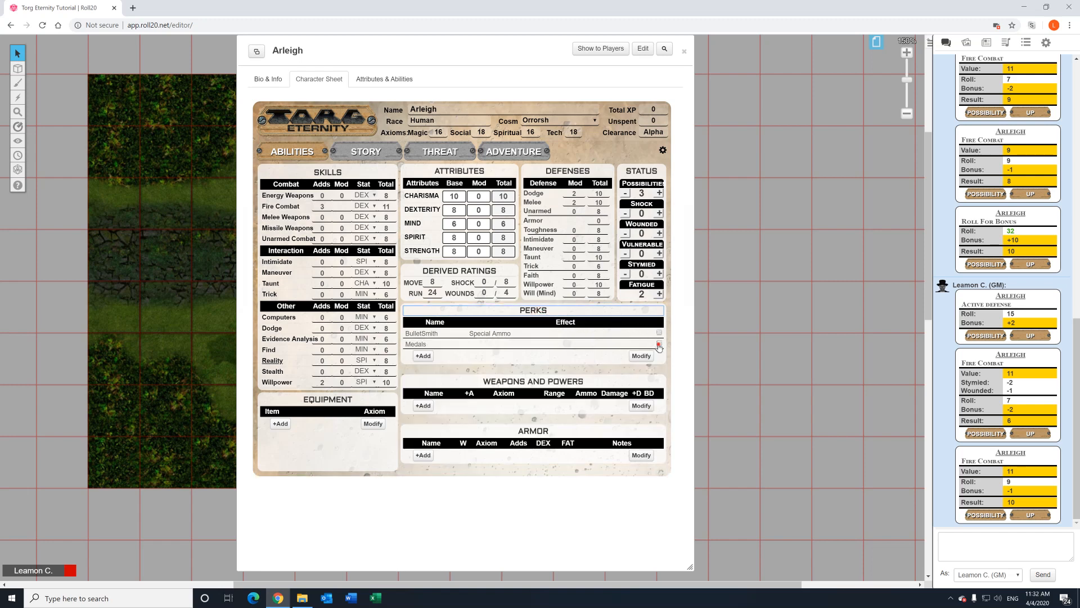
click(659, 343)
click(660, 342)
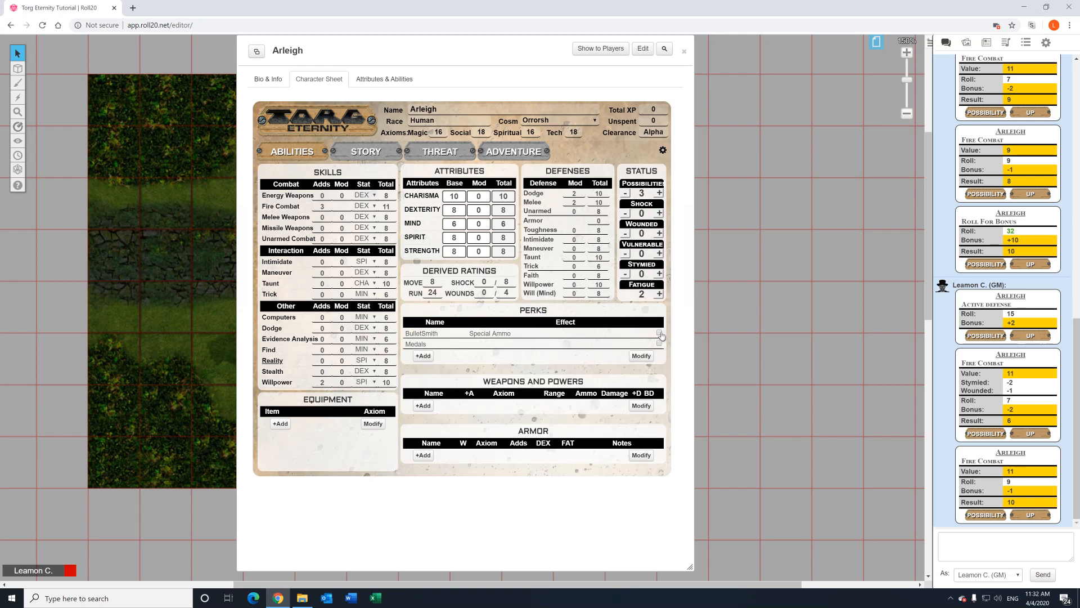
click(660, 332)
click(659, 332)
Add an entry named Slayer's gun to Weapons and Powers.
click(423, 405)
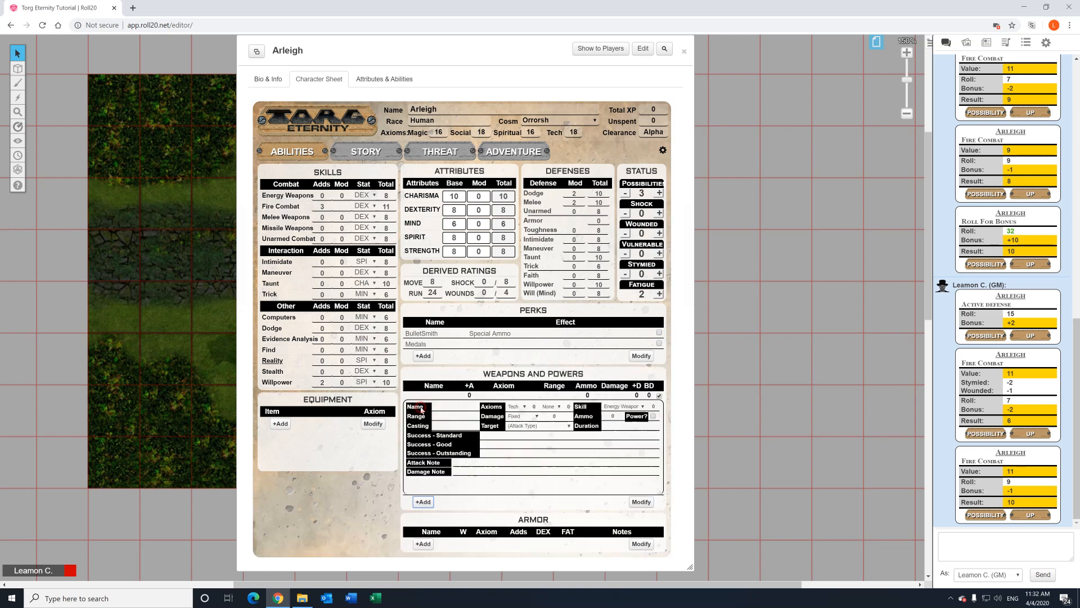
click(449, 405)
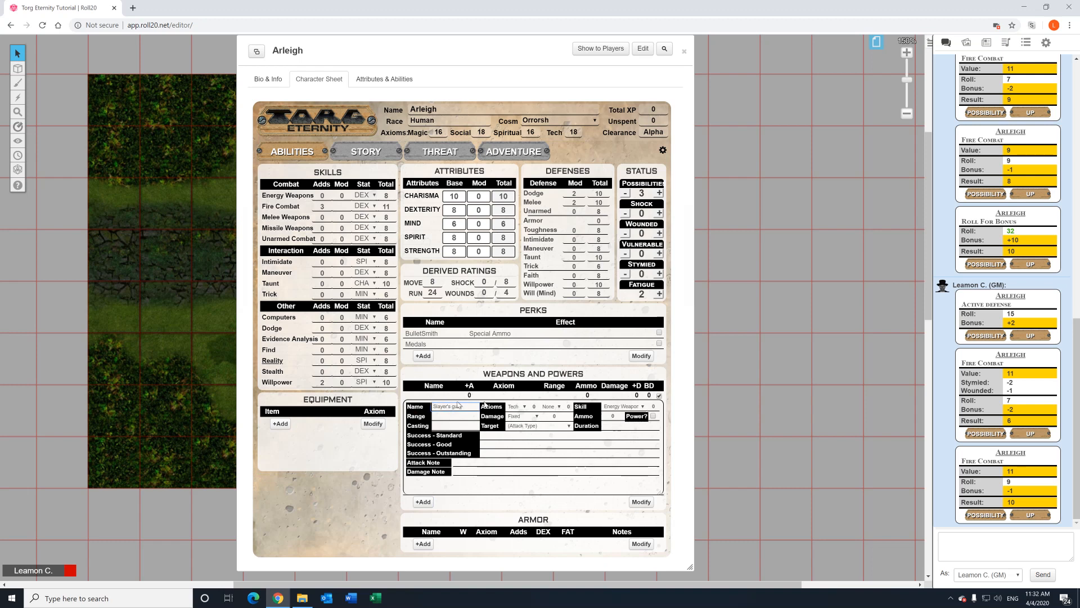
click(462, 416)
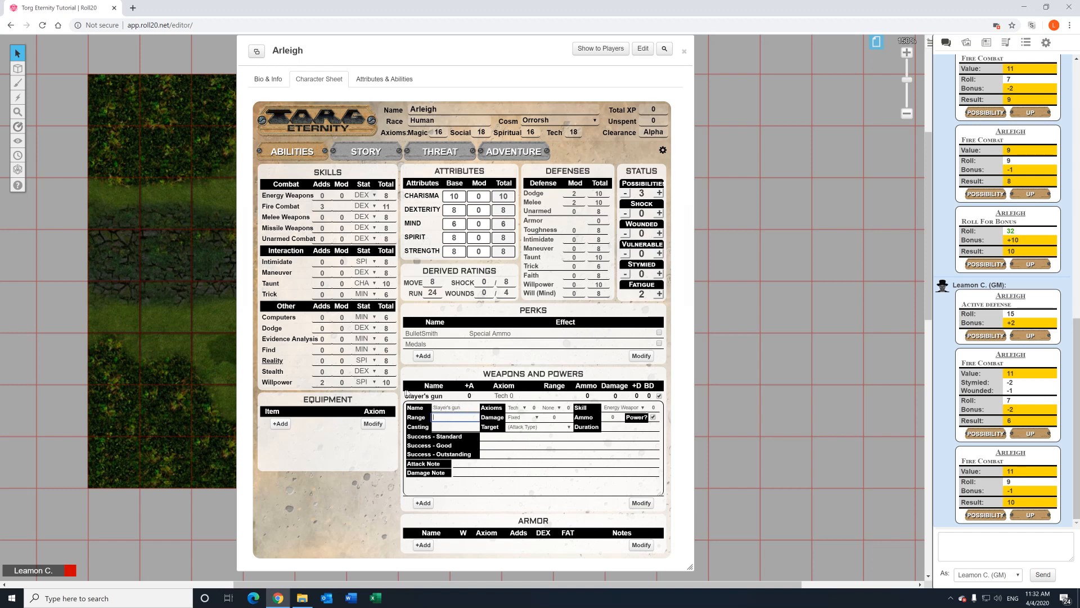
Try the Social axiom for Slayer's gun and switch it back to Tech.
click(523, 408)
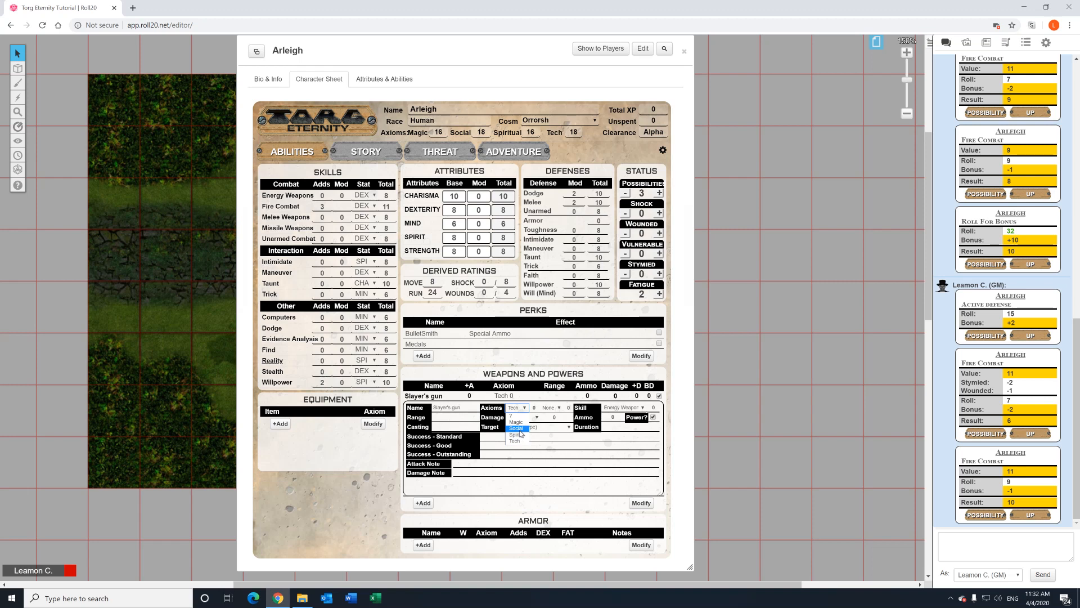
click(520, 432)
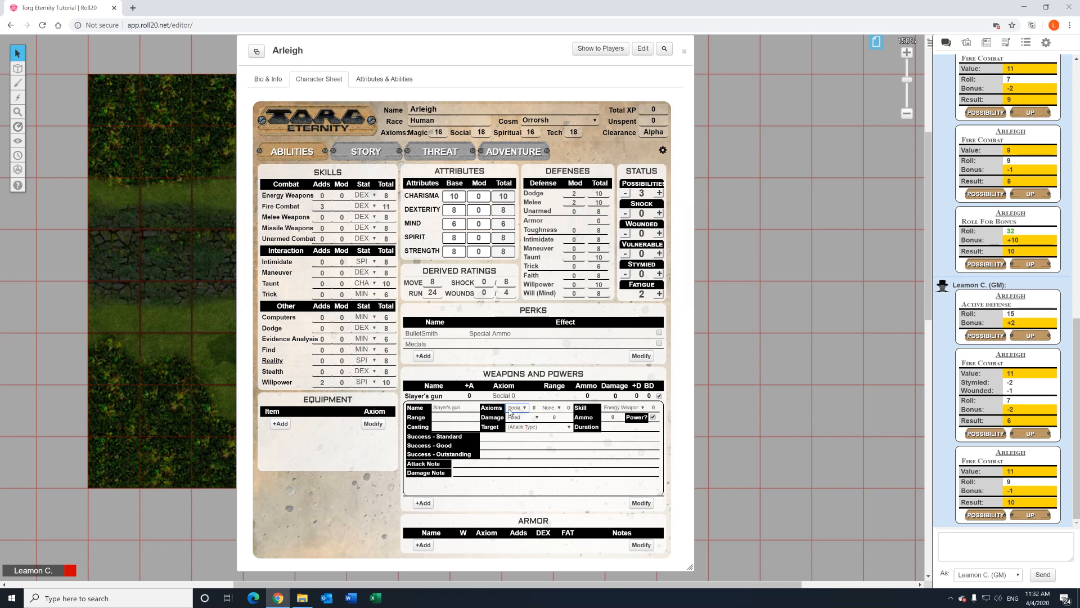
click(518, 408)
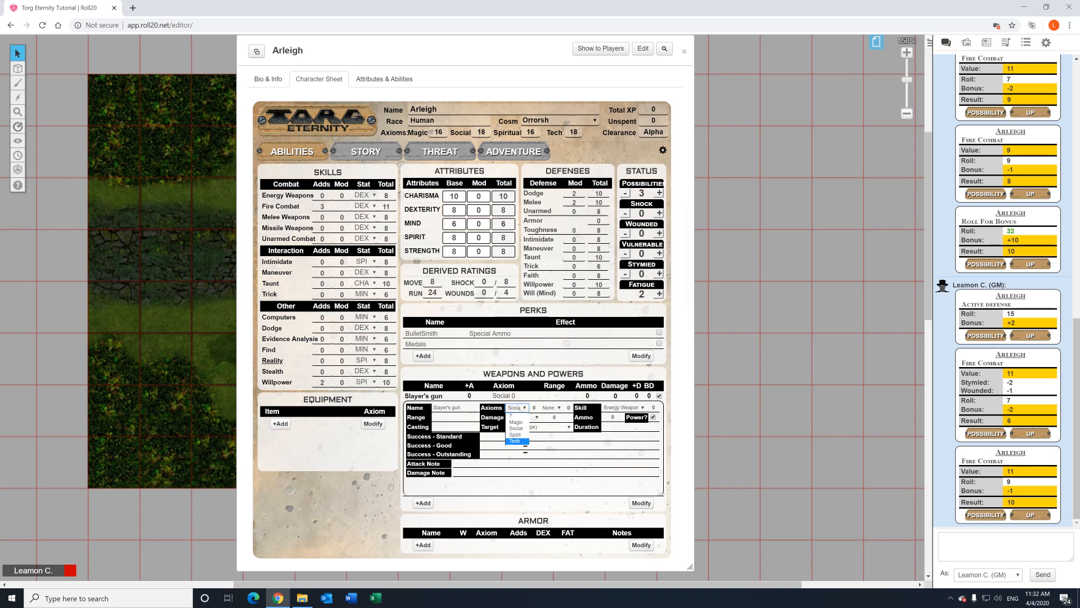
click(525, 443)
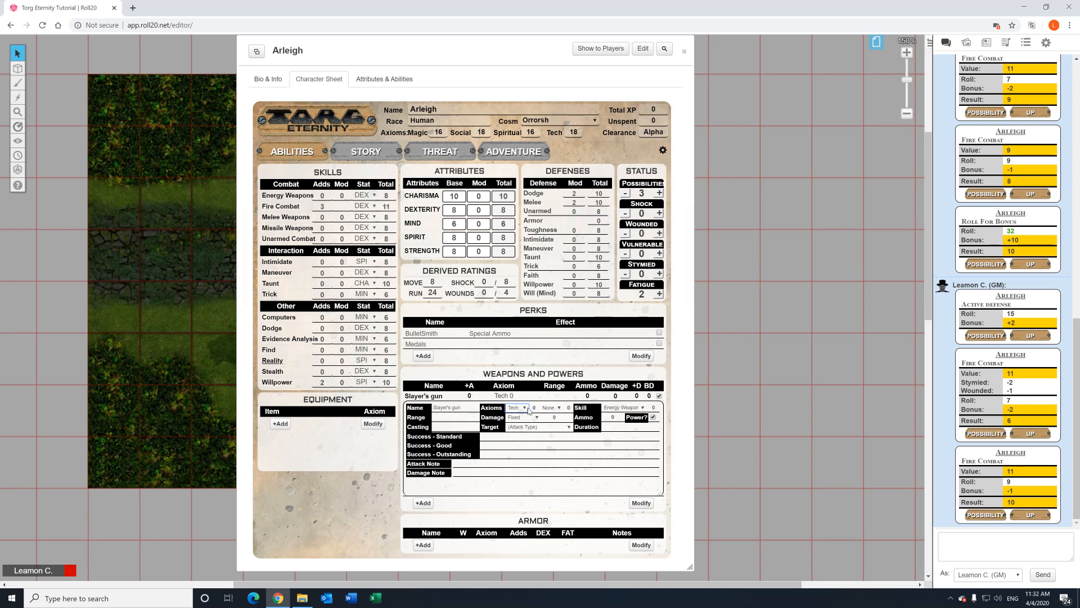
Set the Tech axiom of Slayer's gun to 16 and check the choices for a second axiom, keeping None.
drag(531, 408, 543, 407)
click(527, 393)
click(551, 408)
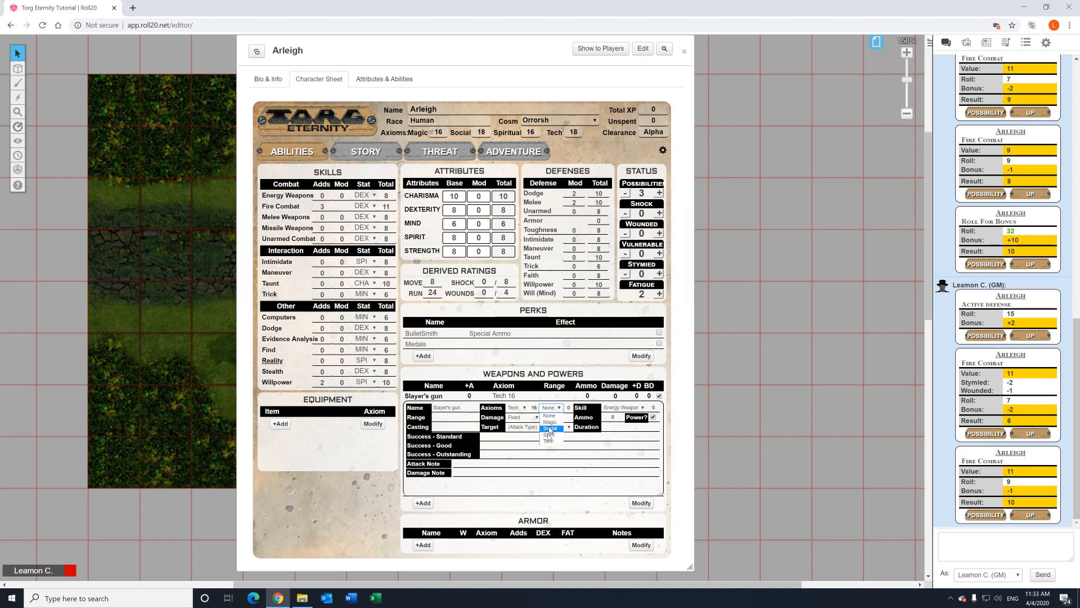
click(555, 409)
Set the skill used by Slayer's gun to Fire Combat and keep its details shown.
click(619, 410)
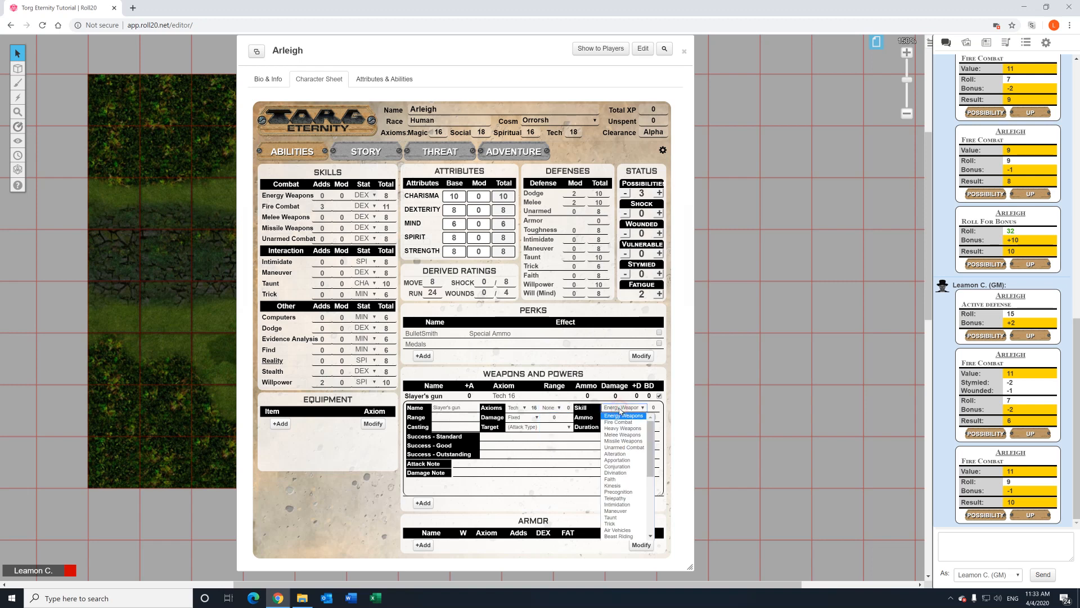
click(619, 422)
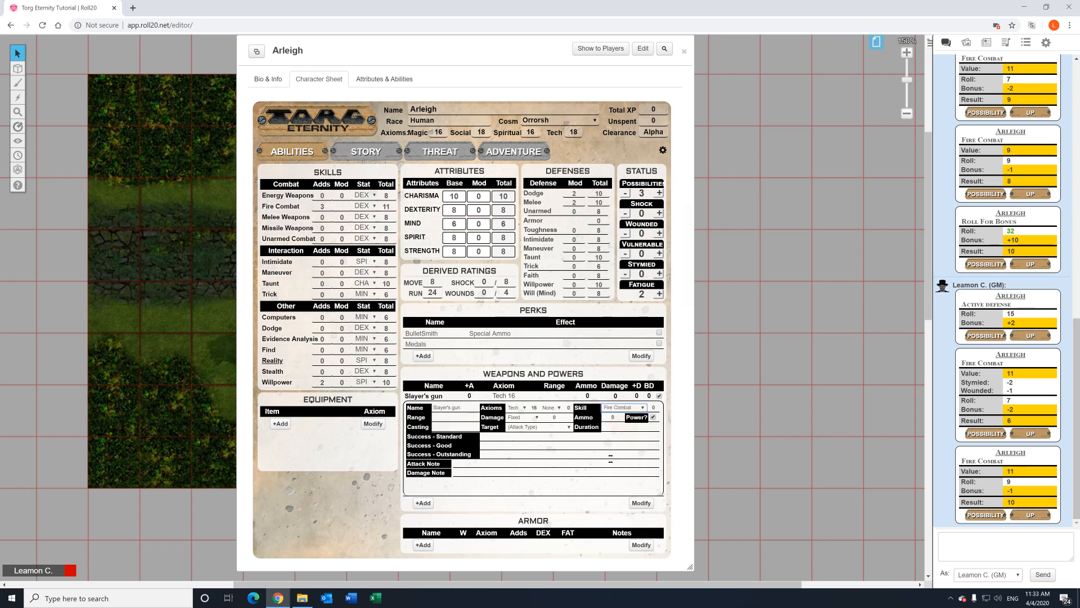
click(617, 407)
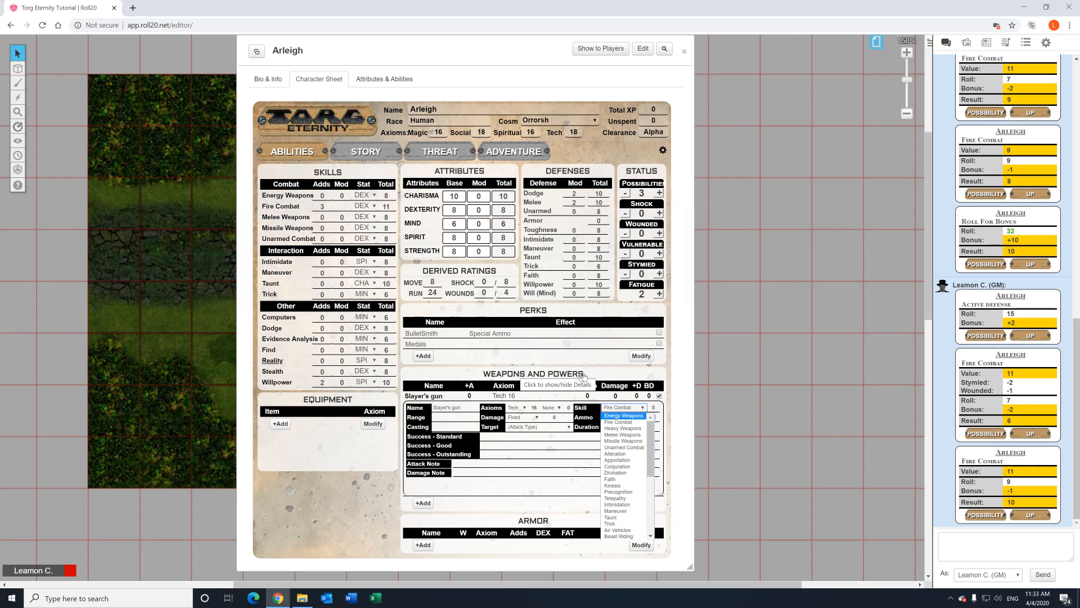
click(604, 374)
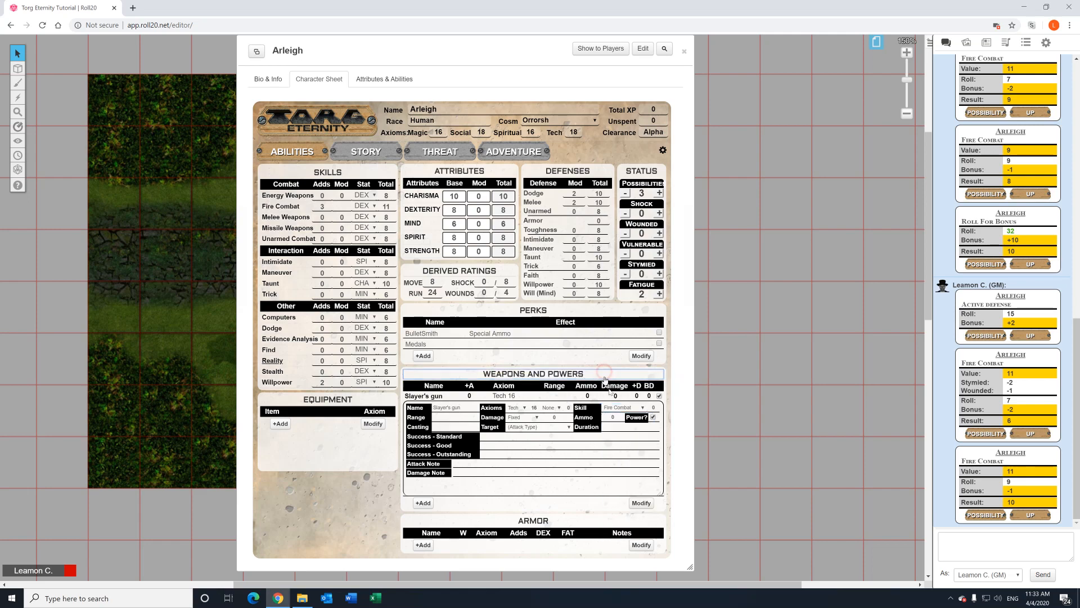
click(659, 396)
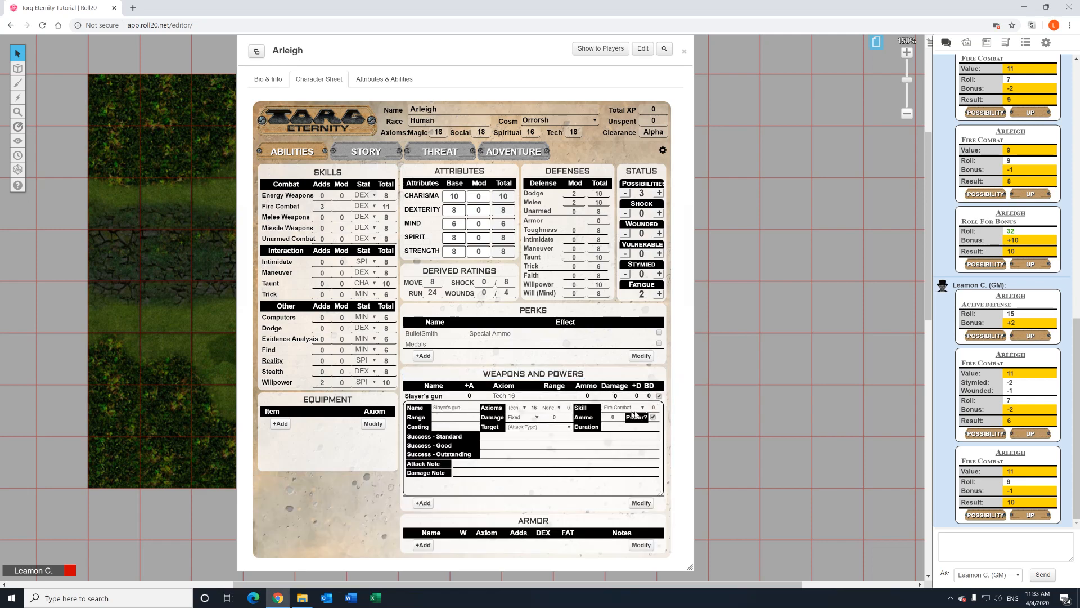
Set the range of Slayer's gun to 40/80/160 and its fixed damage to 14.
click(446, 419)
text(40/80/160)
key(Tab)
click(554, 418)
click(550, 444)
Change the damage of Slayer's gun to Strength + with a value of 3.
click(536, 417)
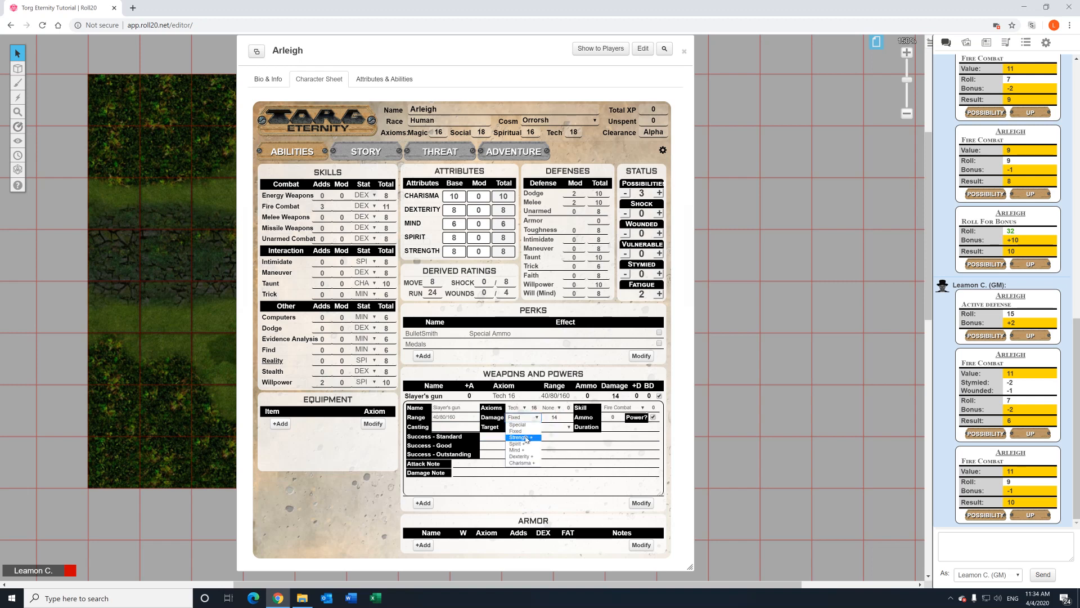
click(523, 438)
double_click(554, 417)
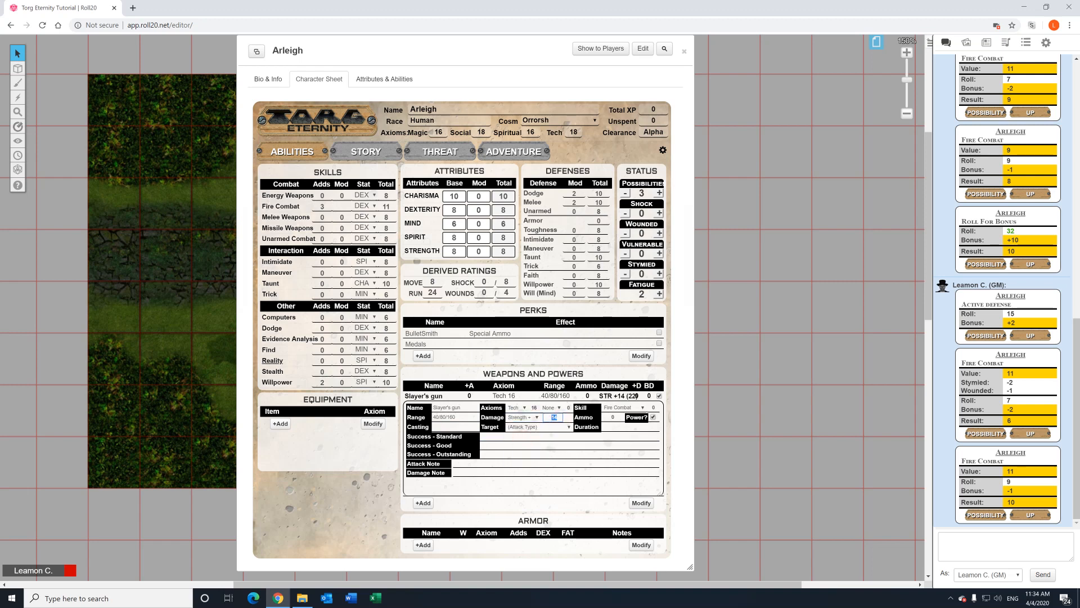
click(545, 438)
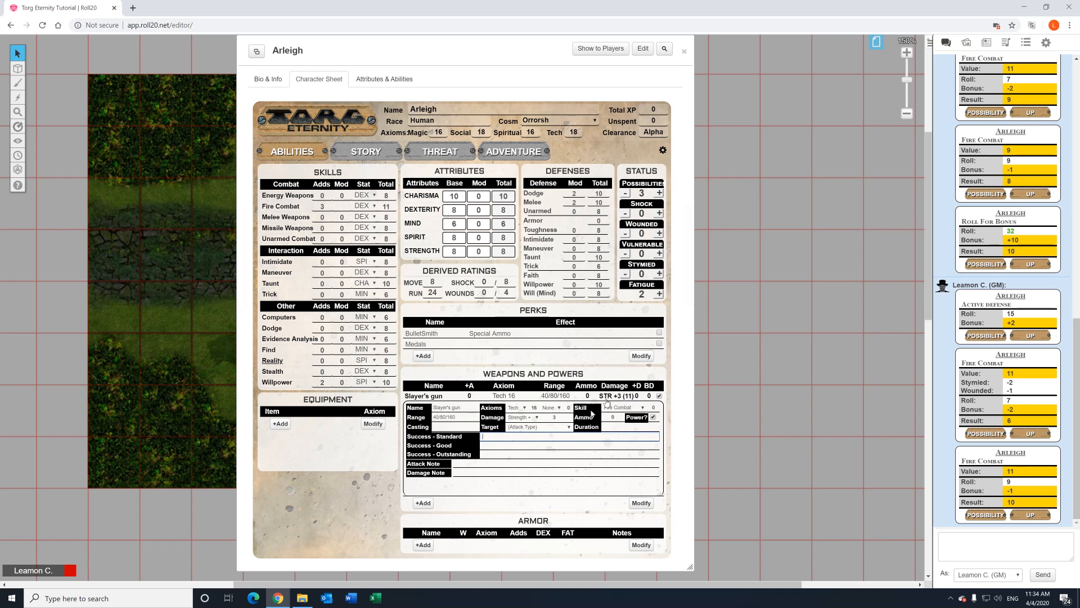
Change the damage of Slayer's gun back to Fixed with a value of 14.
click(532, 418)
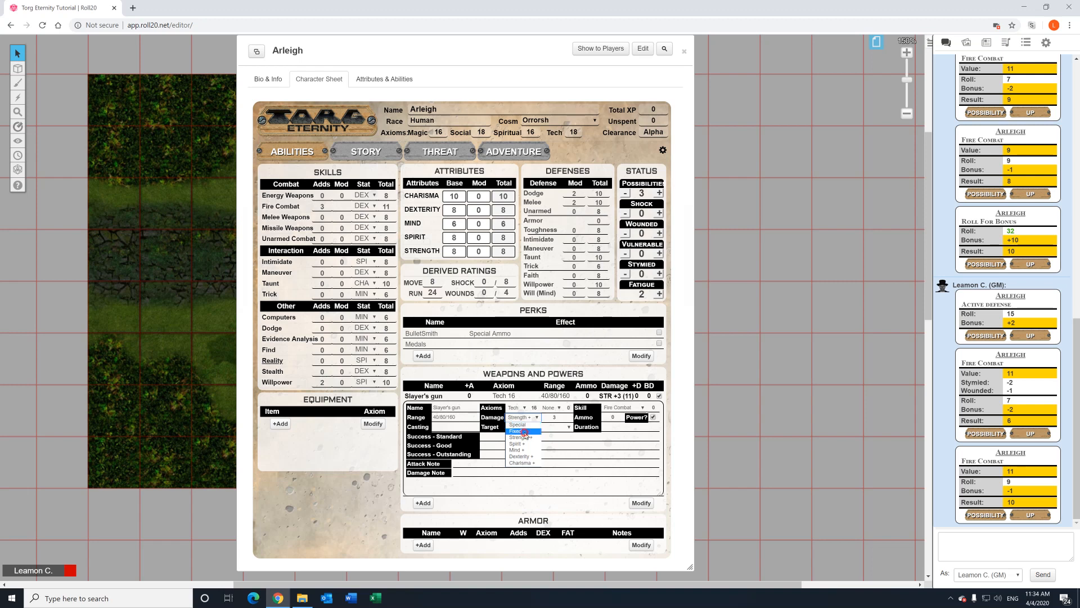
click(515, 431)
click(554, 418)
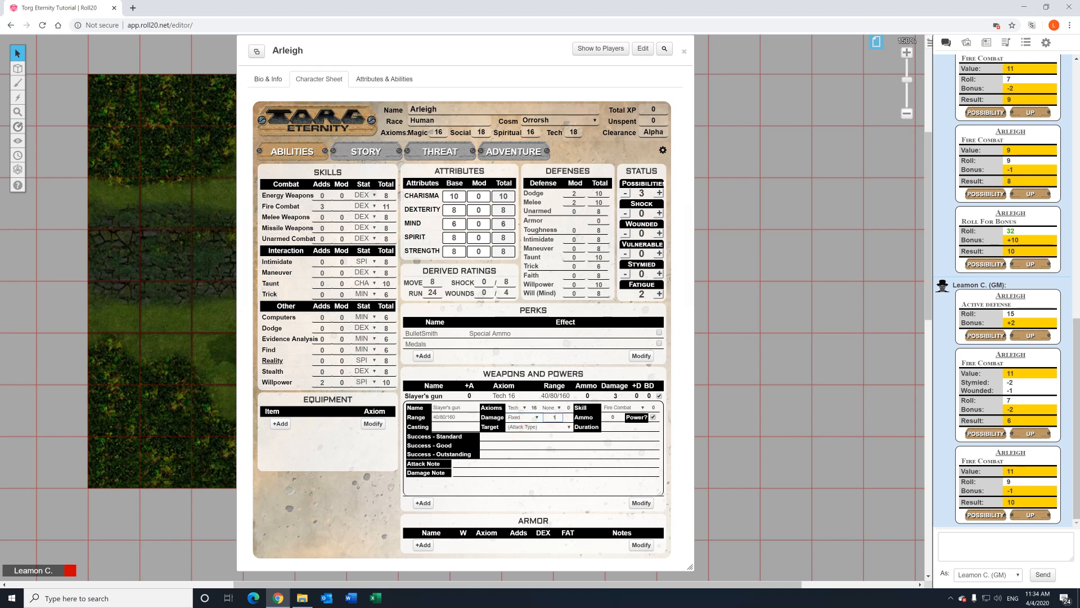
click(574, 445)
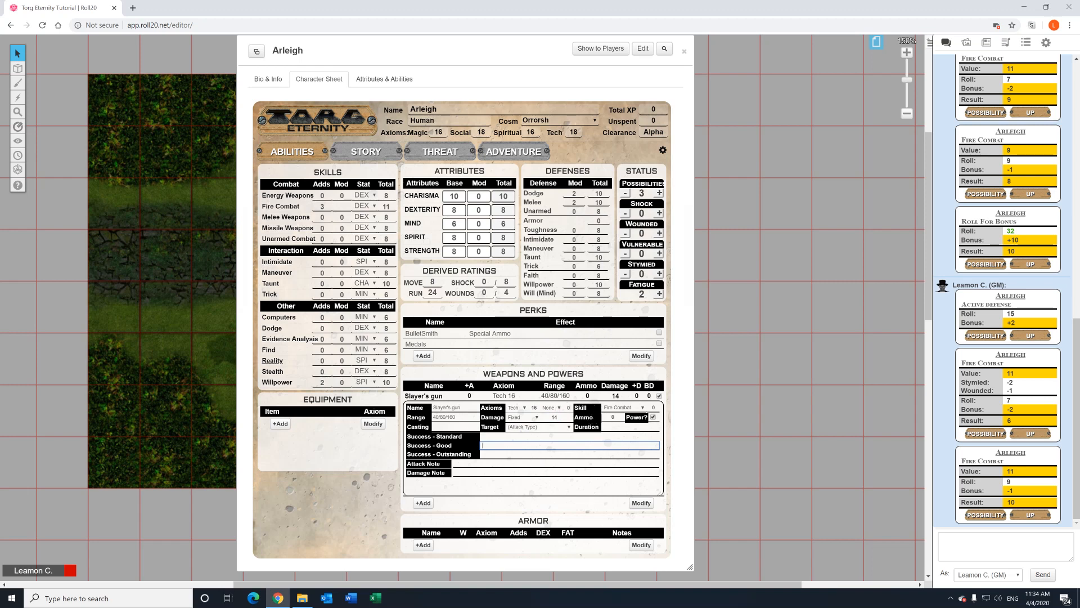
Set the ammo capacity in the details of Slayer's gun to 6 and its current ammo count to 6.
click(613, 416)
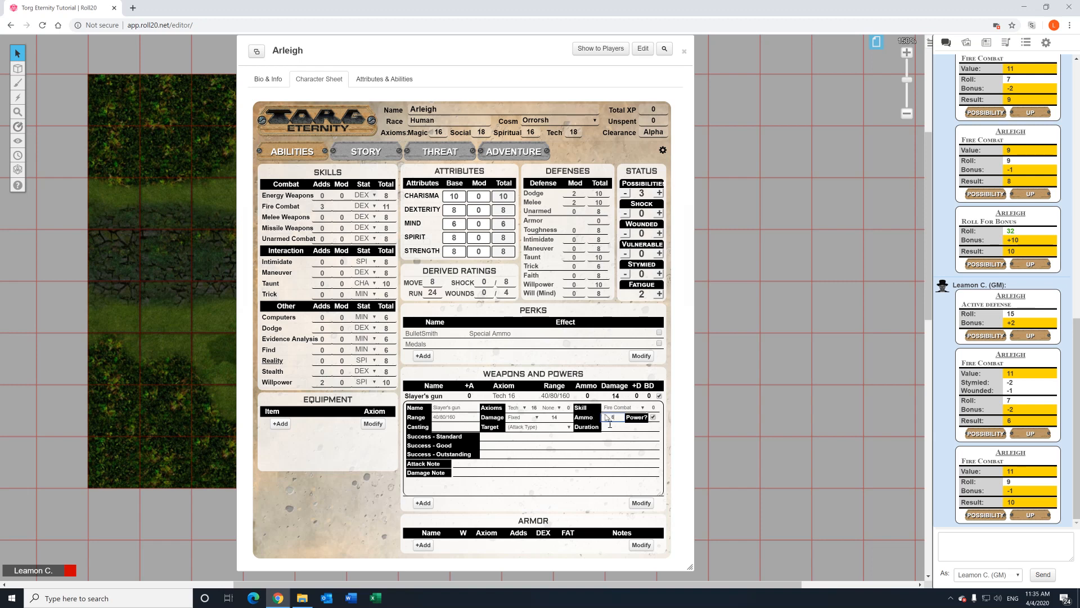
click(615, 453)
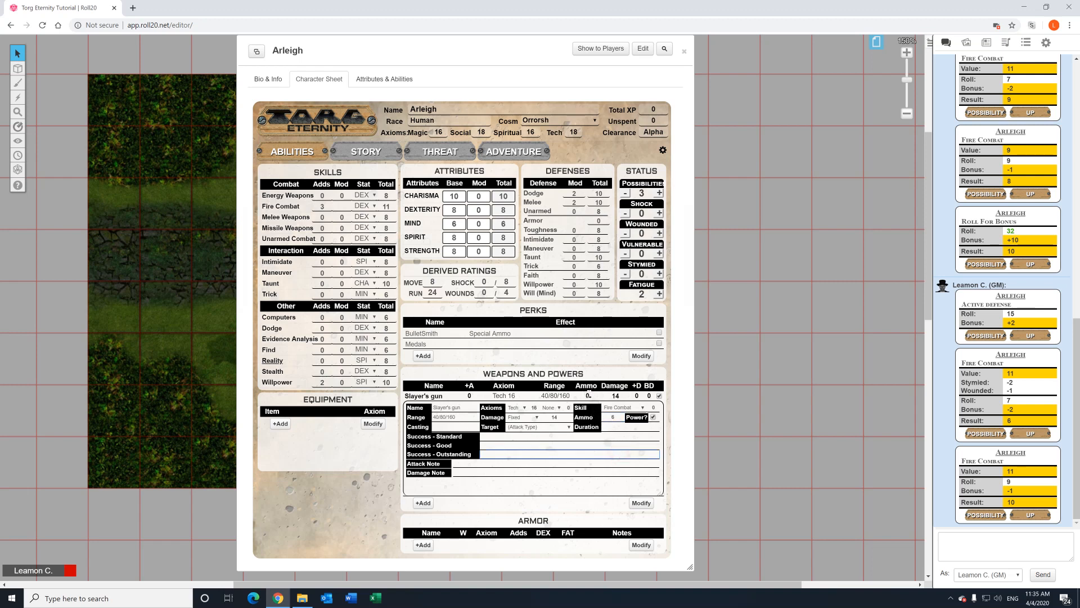
double_click(586, 396)
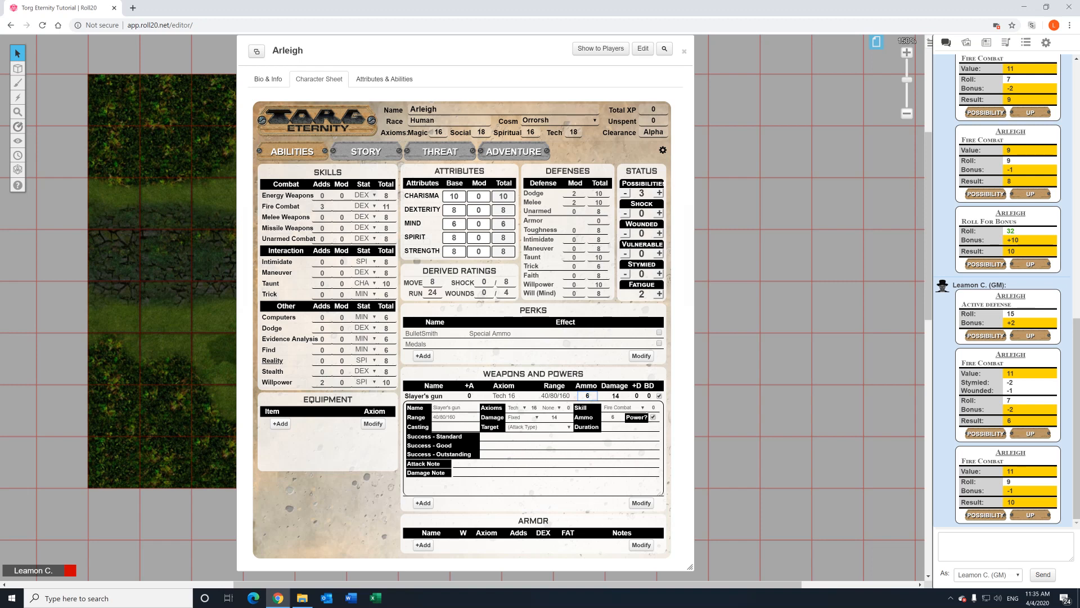
click(587, 464)
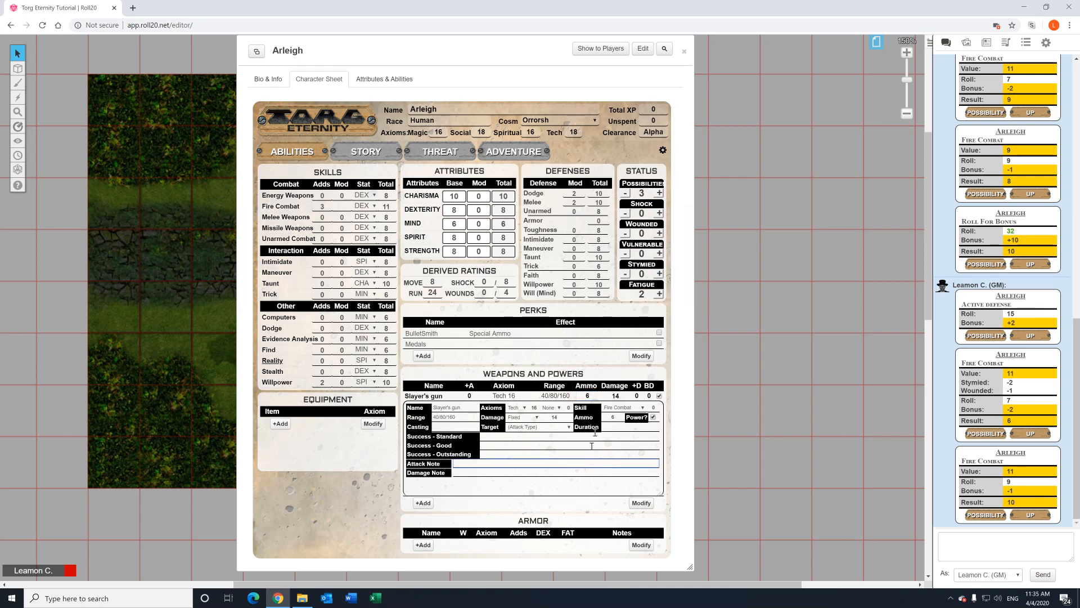
Lower the current ammo count of Slayer's gun to 5, then to 4.
double_click(582, 394)
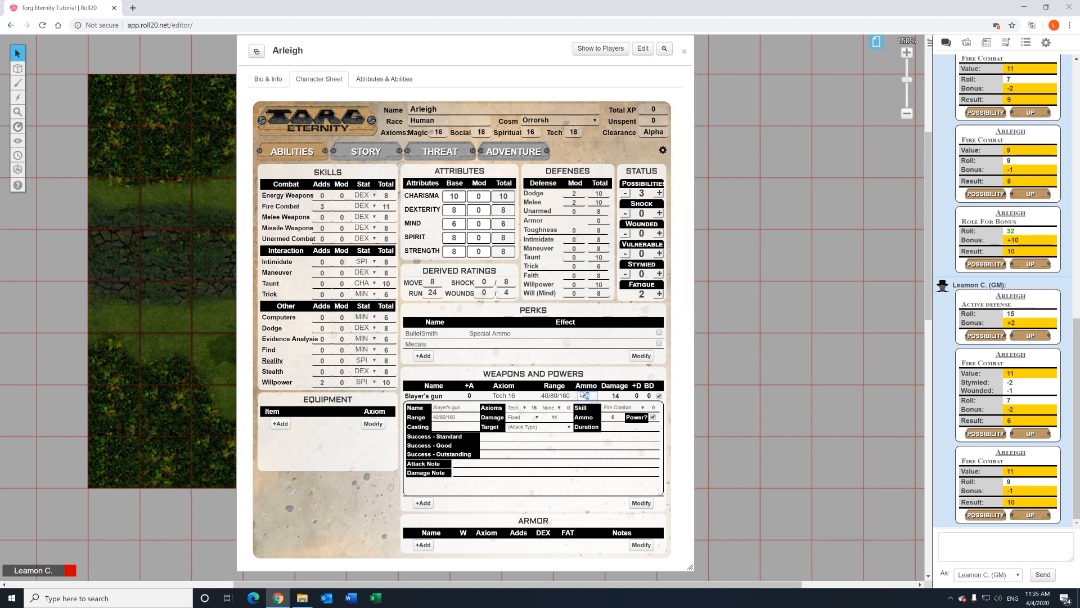
text(7)
click(607, 445)
double_click(588, 395)
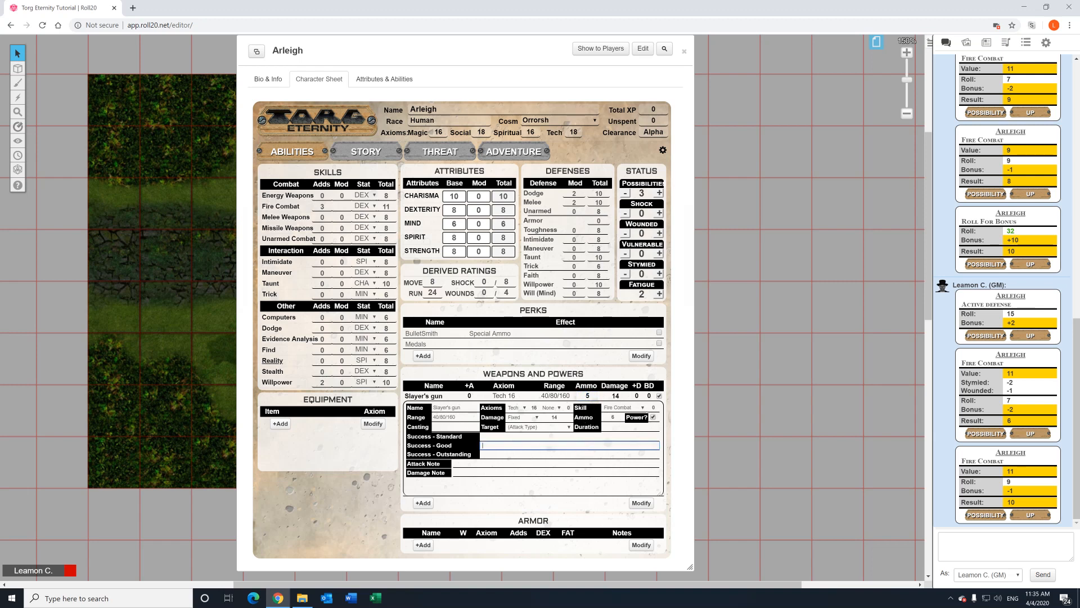
double_click(588, 395)
Turn the Power option of Slayer's gun off and back on to compare the detail fields.
click(653, 417)
click(653, 417)
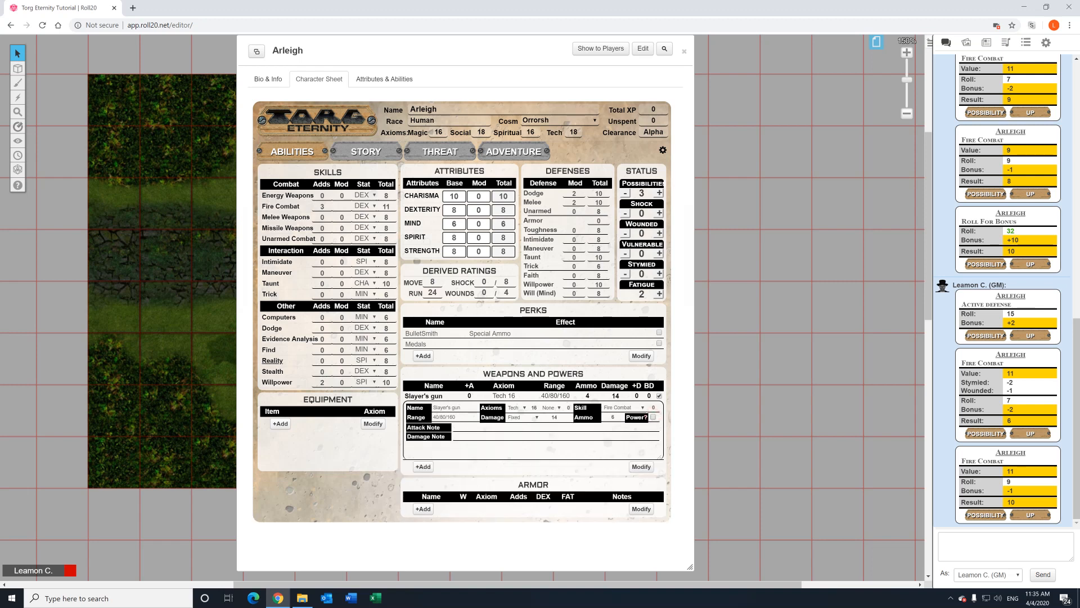
click(654, 418)
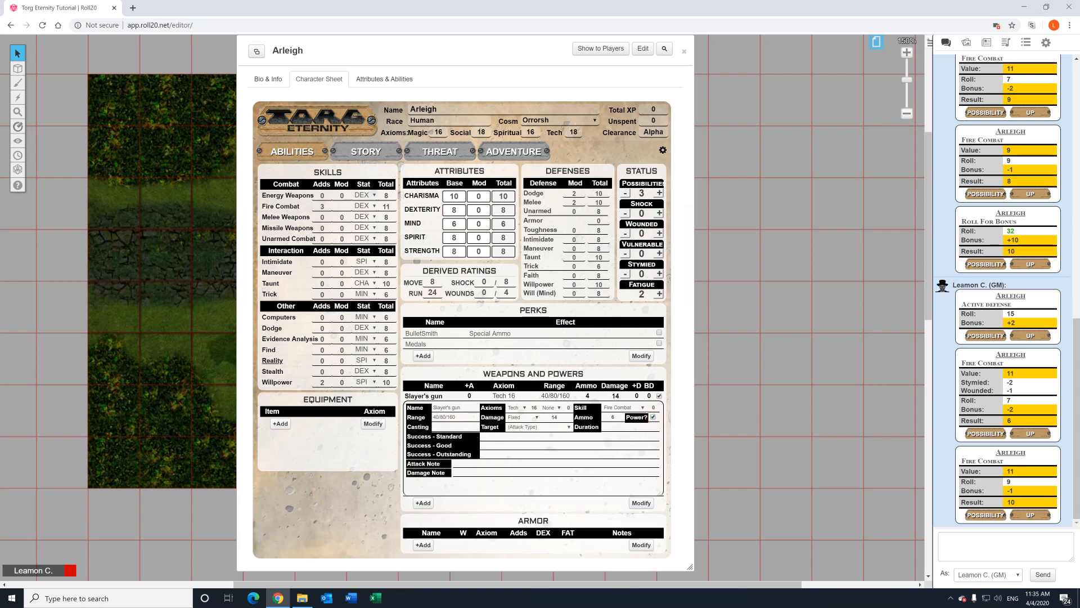
Examine the casting field of Slayer's gun and the attack types and difficulties offered as its target.
click(445, 426)
click(516, 428)
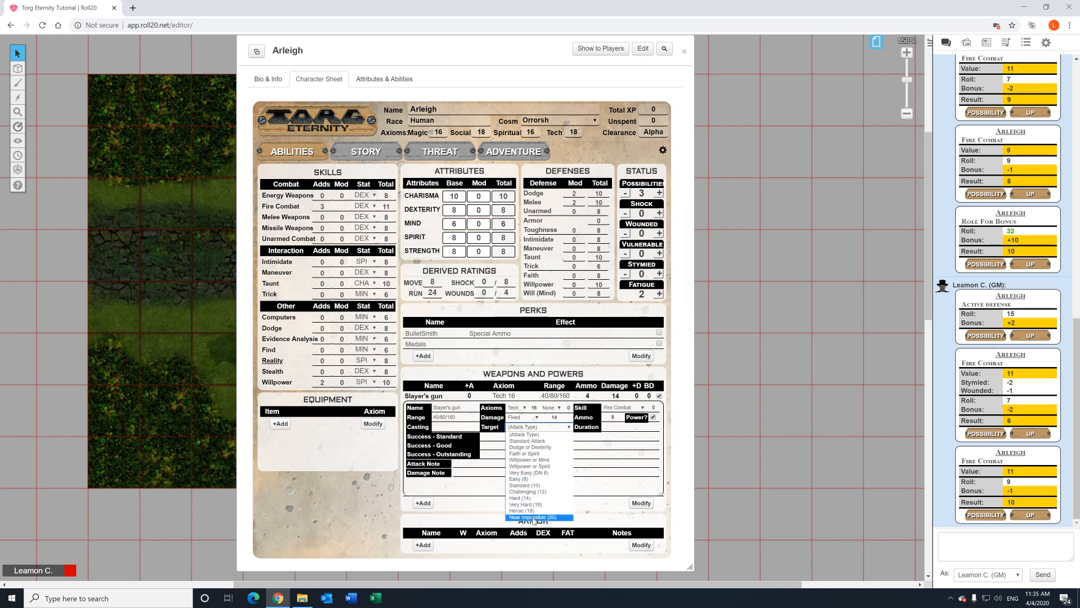
Set the Slayer's gun target to Dodge or Dexterity and turn off its Power option.
click(527, 427)
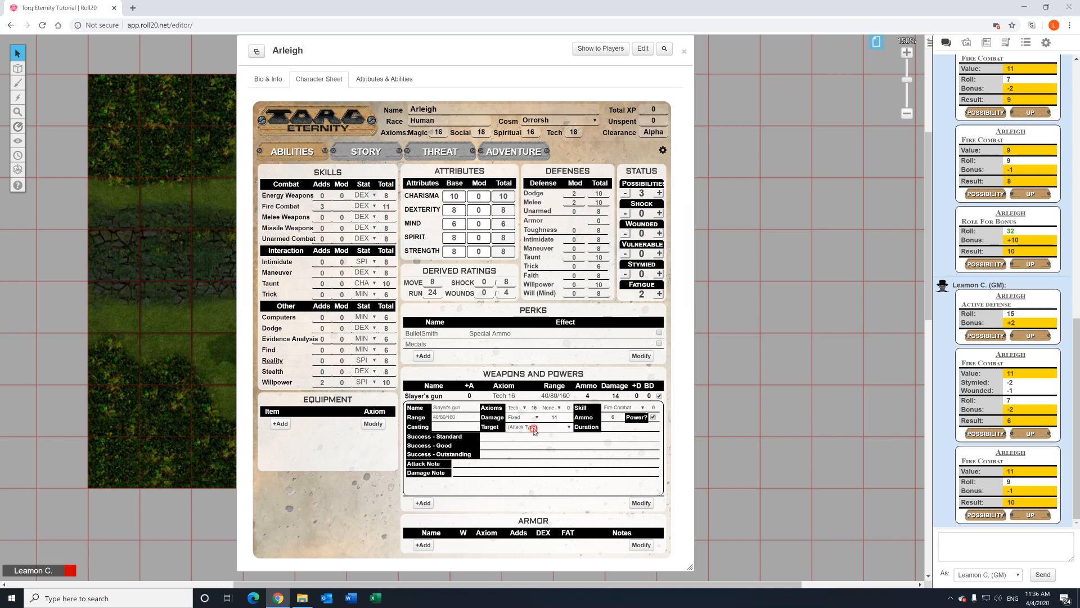
click(536, 427)
click(546, 447)
click(608, 427)
click(449, 451)
click(493, 446)
key(Tab)
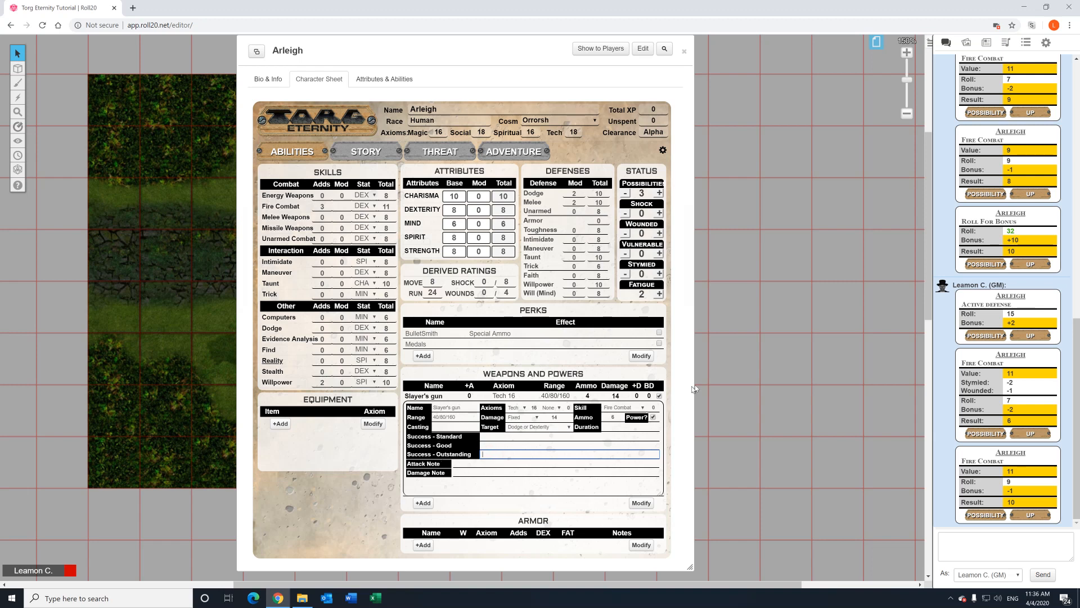
click(654, 417)
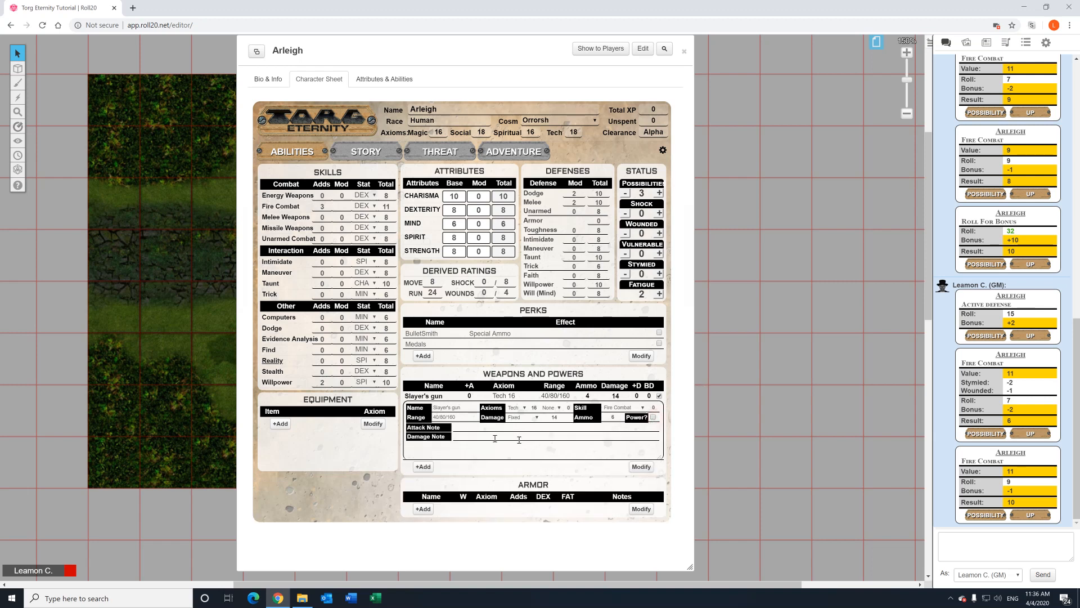
Enter "-2 range penalties" as the Slayer's gun attack note and roll Fire Combat with the default modifier.
click(462, 427)
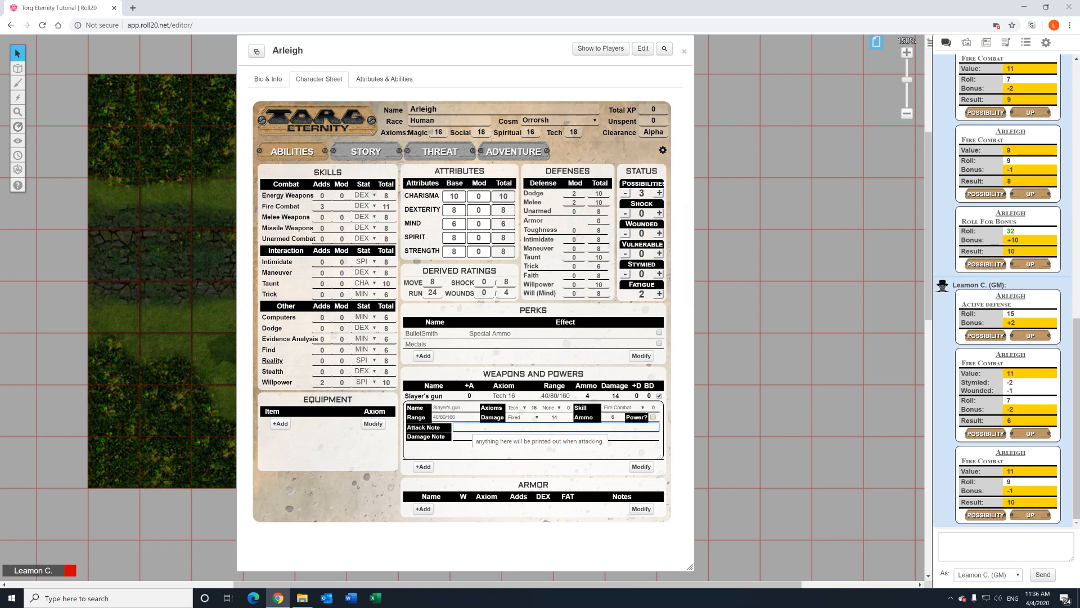
text(+)
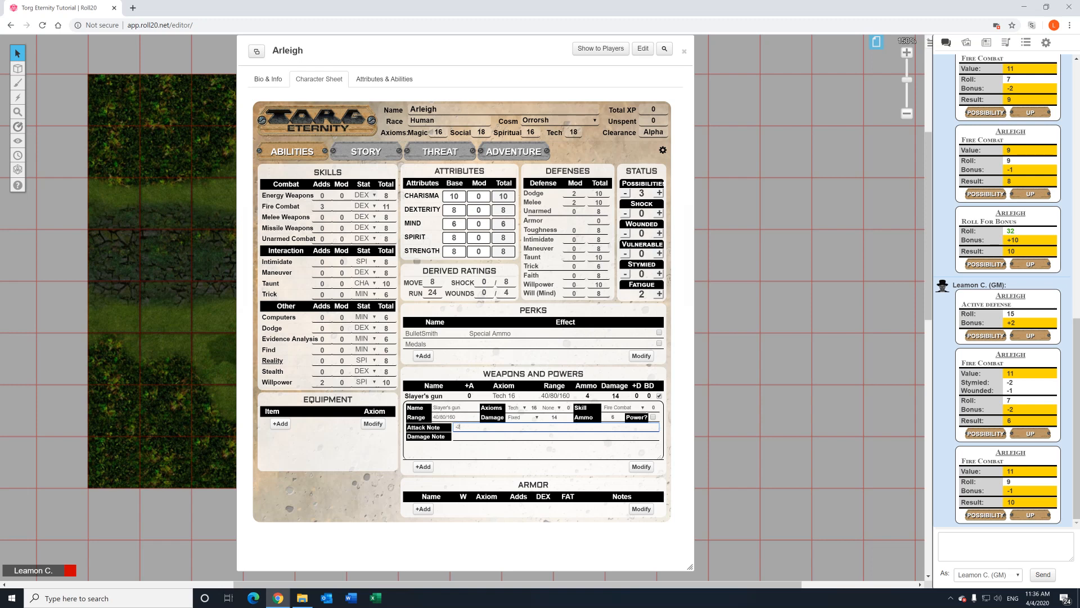
text(2 range penalties)
click(285, 209)
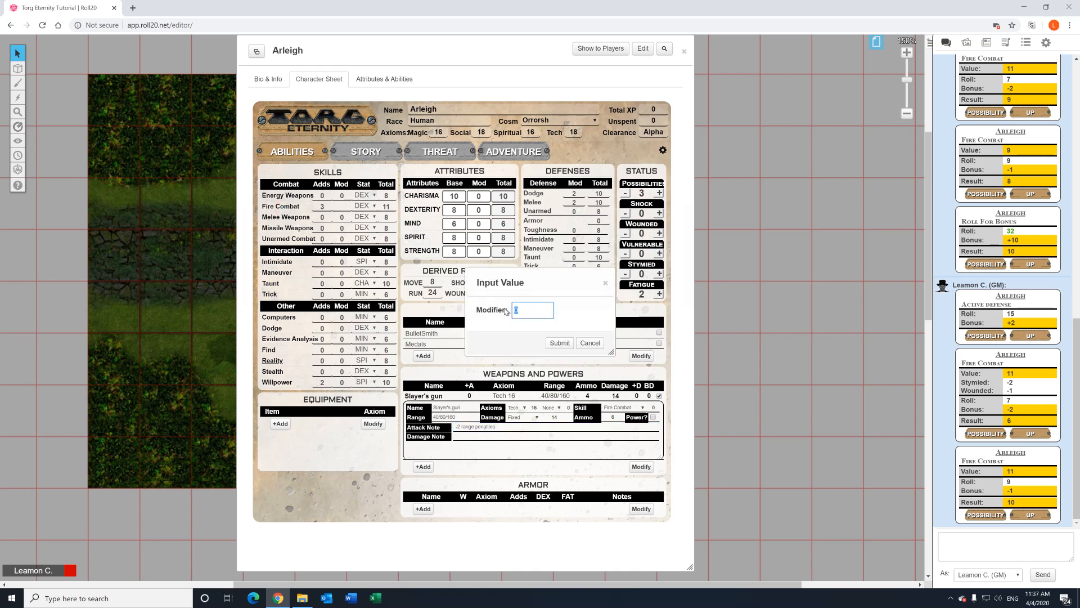
click(560, 342)
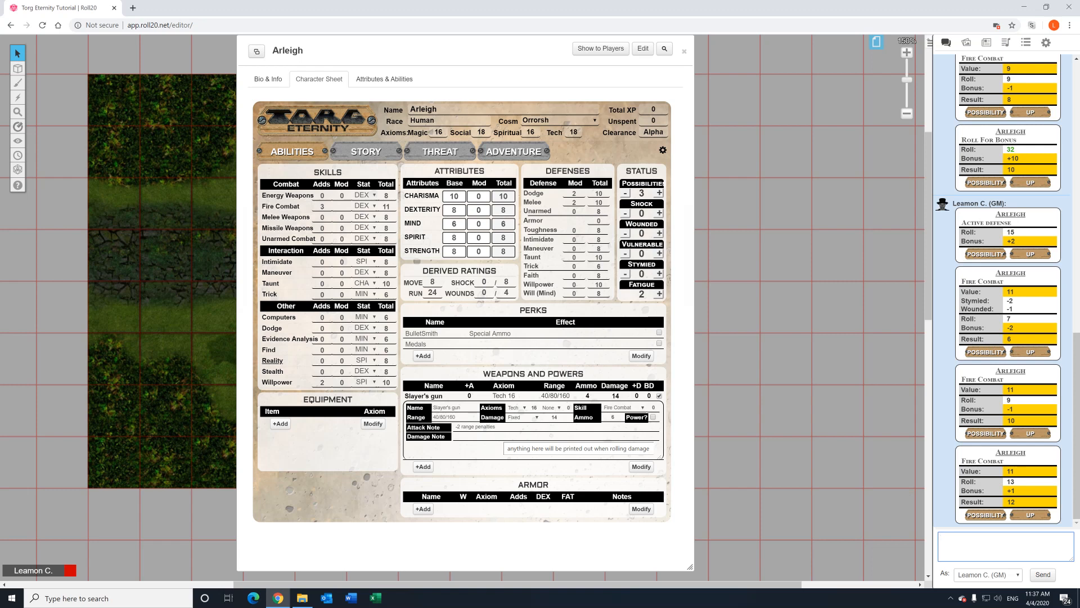
Collapse the Slayer's gun details and roll its attack with the default modifier, checking the attack note in the chat.
click(496, 435)
click(507, 462)
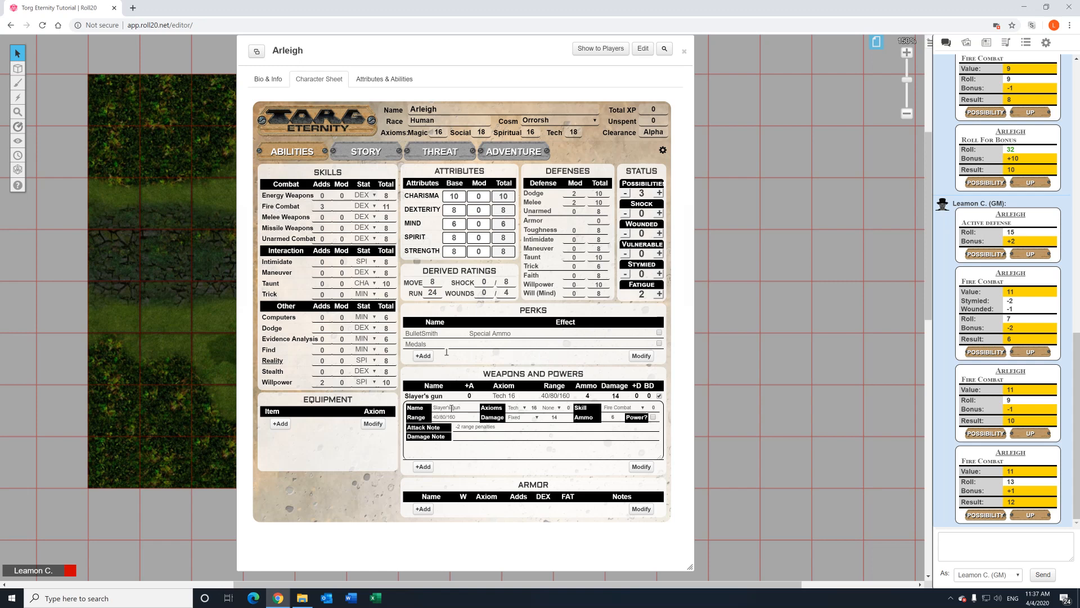
click(659, 396)
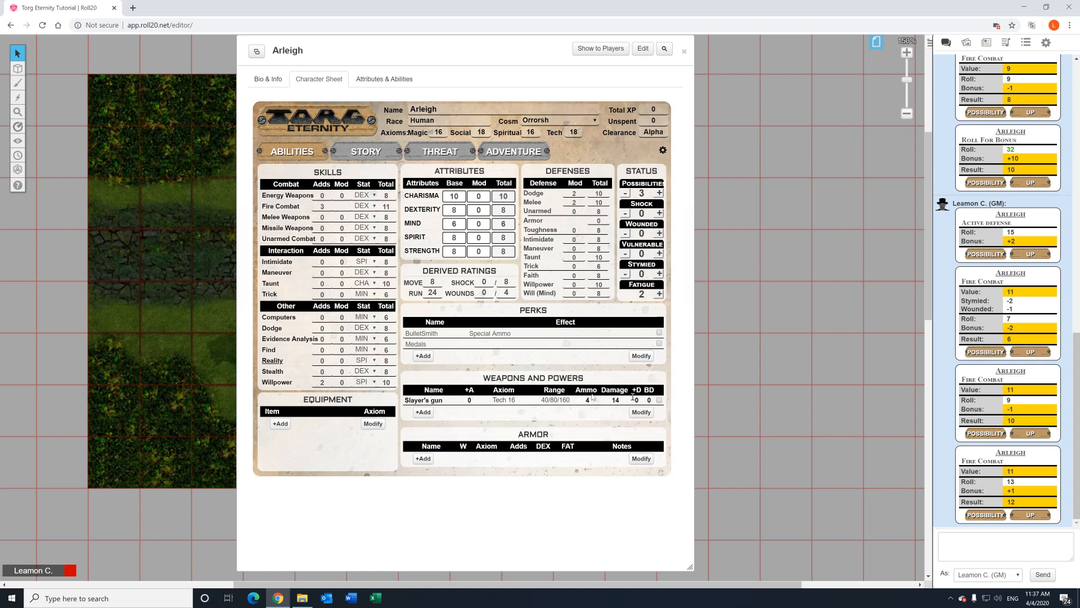
click(442, 401)
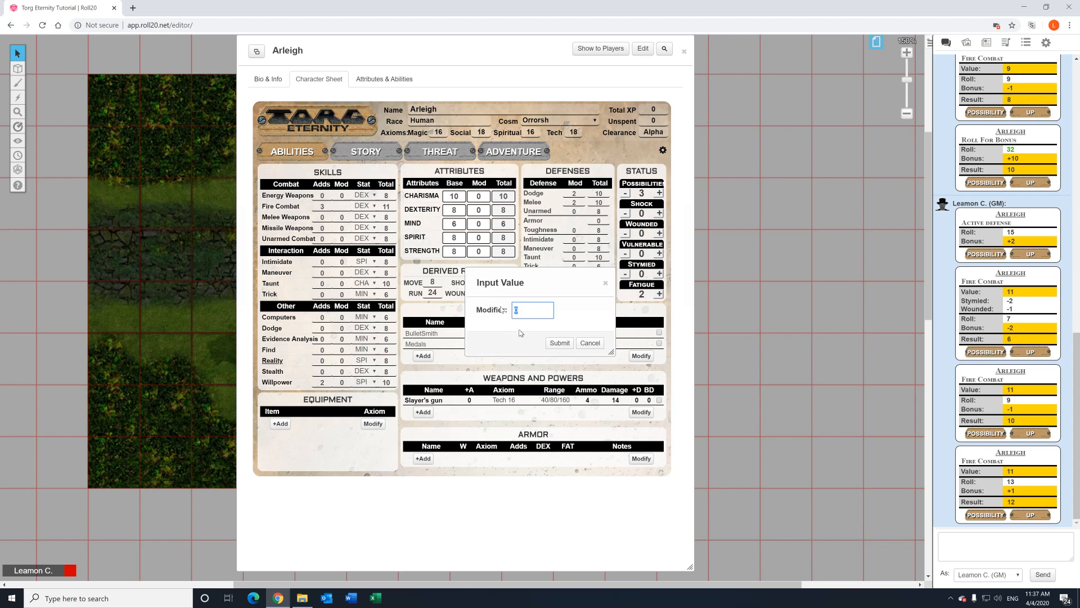
click(557, 342)
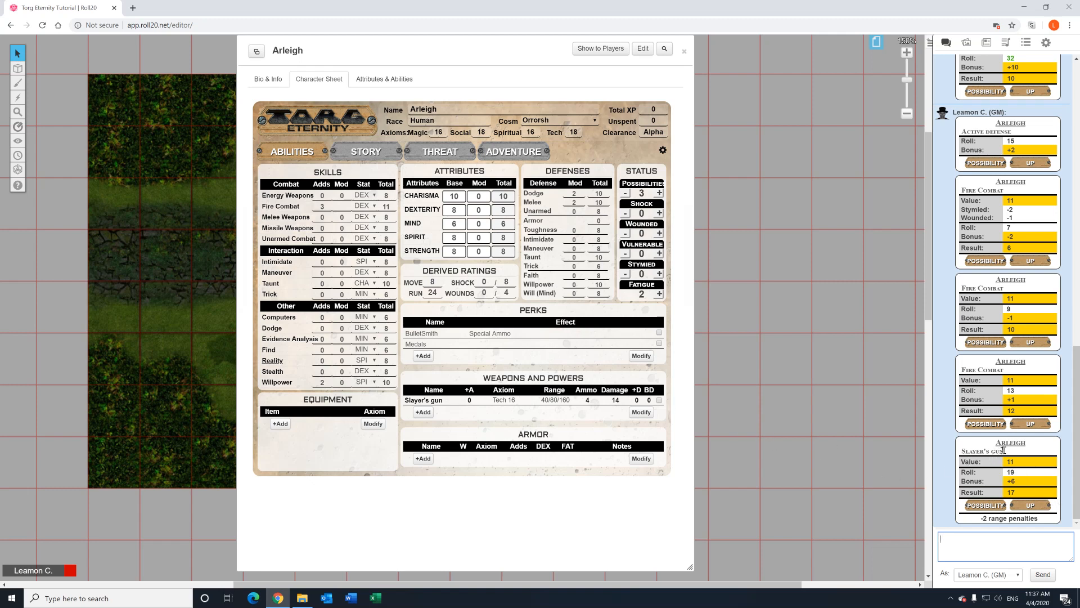
mouse_move(1010, 461)
drag(981, 520, 1017, 524)
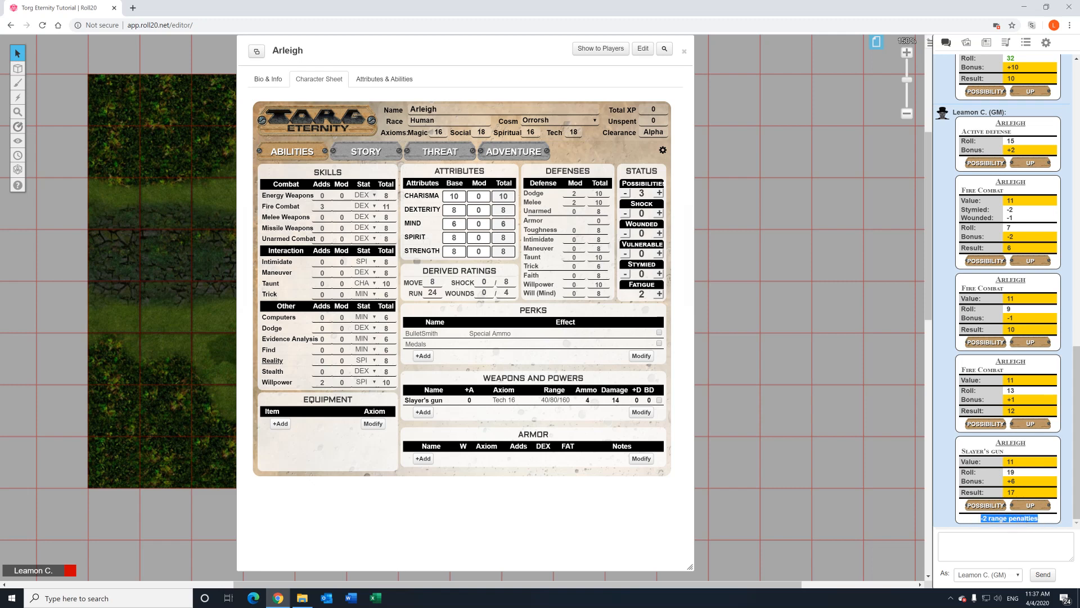
click(990, 518)
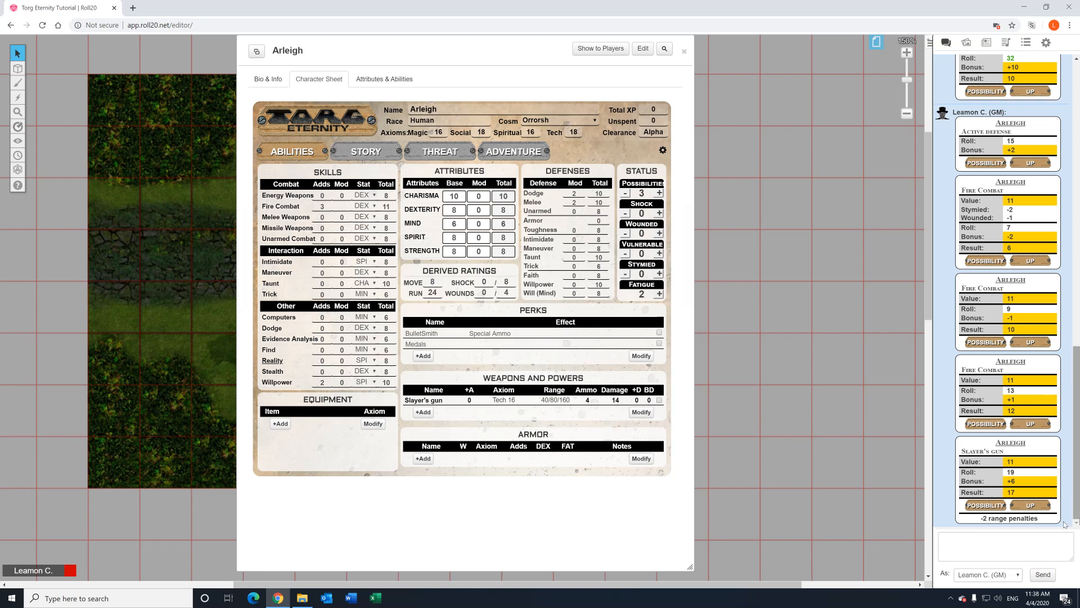
Enter "AP 2" as the Slayer's gun damage note and collapse the weapon's details.
click(660, 400)
click(471, 436)
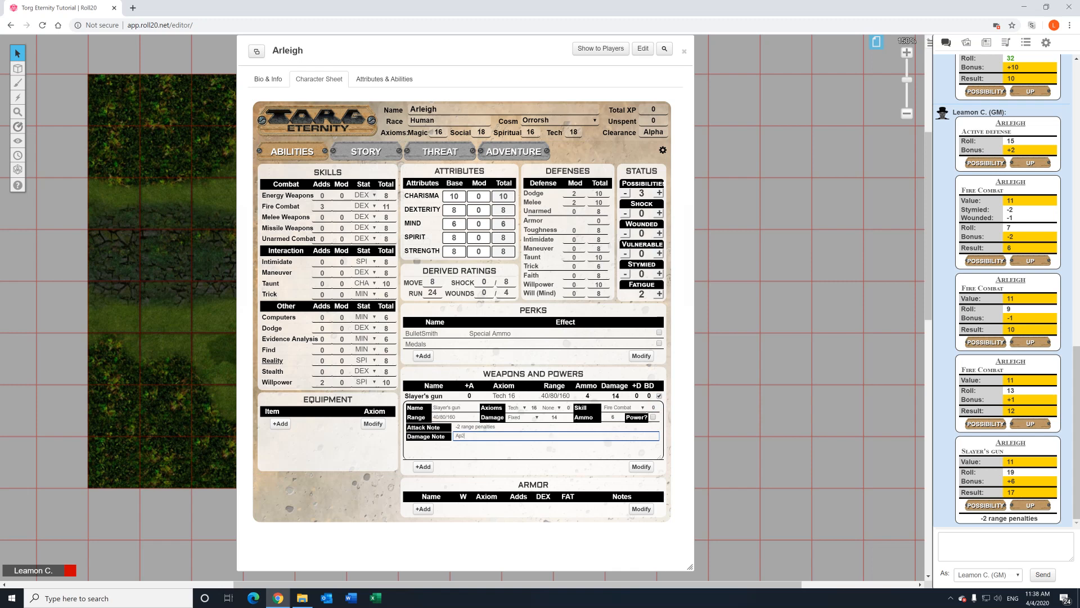
key(BackSpace)
key(BackSpace)
click(660, 396)
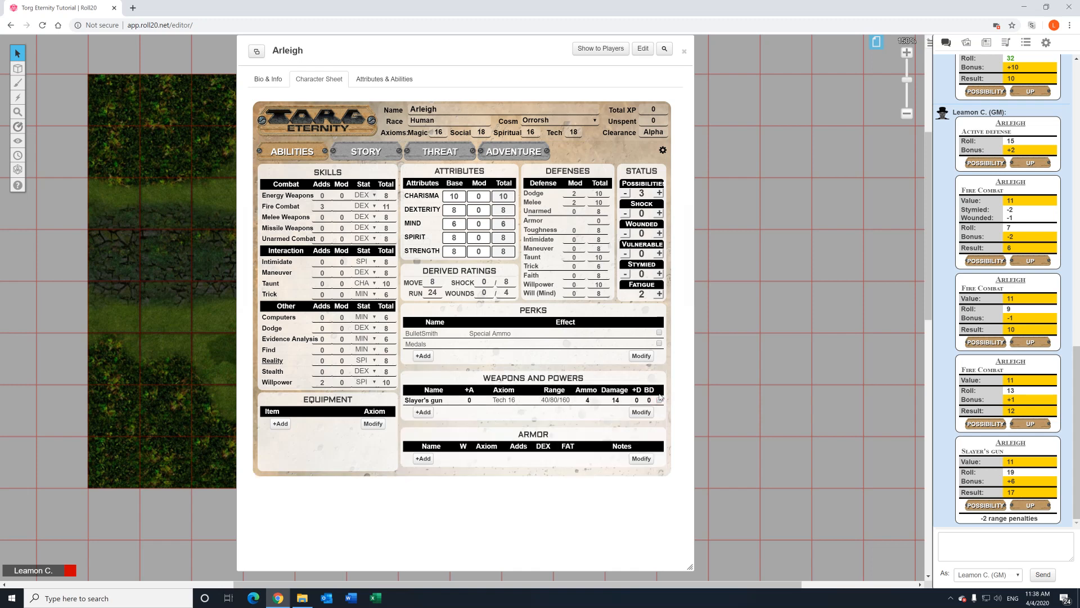
Roll damage for the Slayer's gun with the default bonus dice and check the damage note in the chat.
click(615, 400)
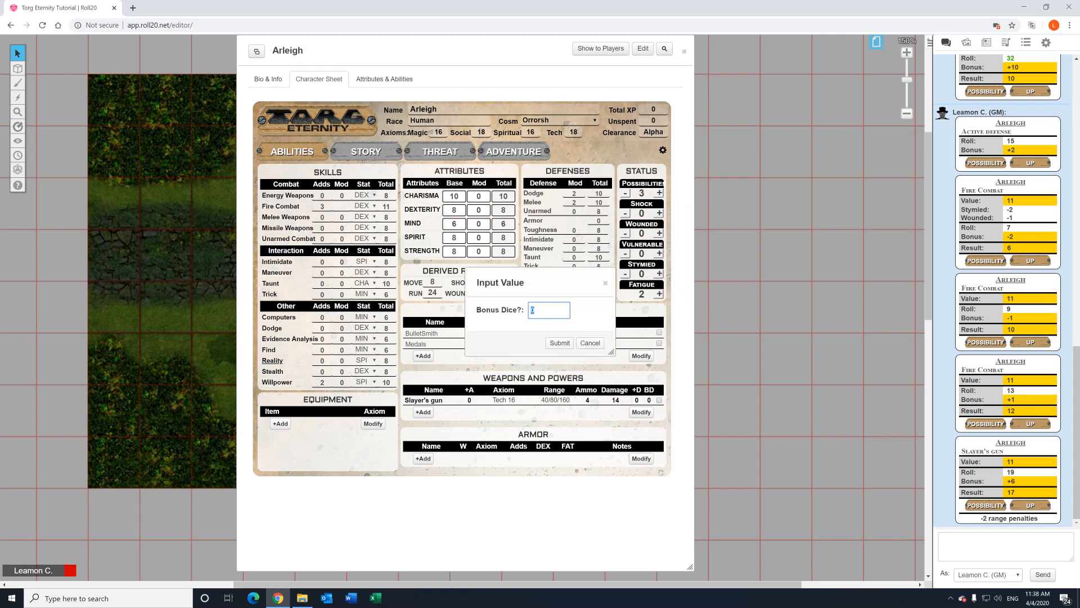
click(559, 345)
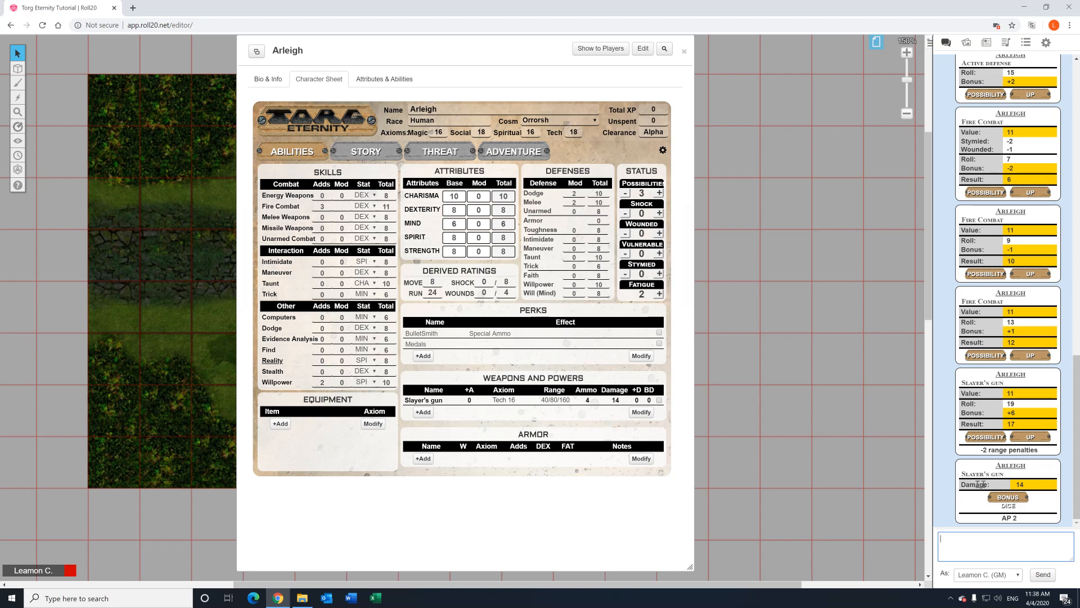
mouse_move(1020, 483)
drag(1002, 518, 1019, 518)
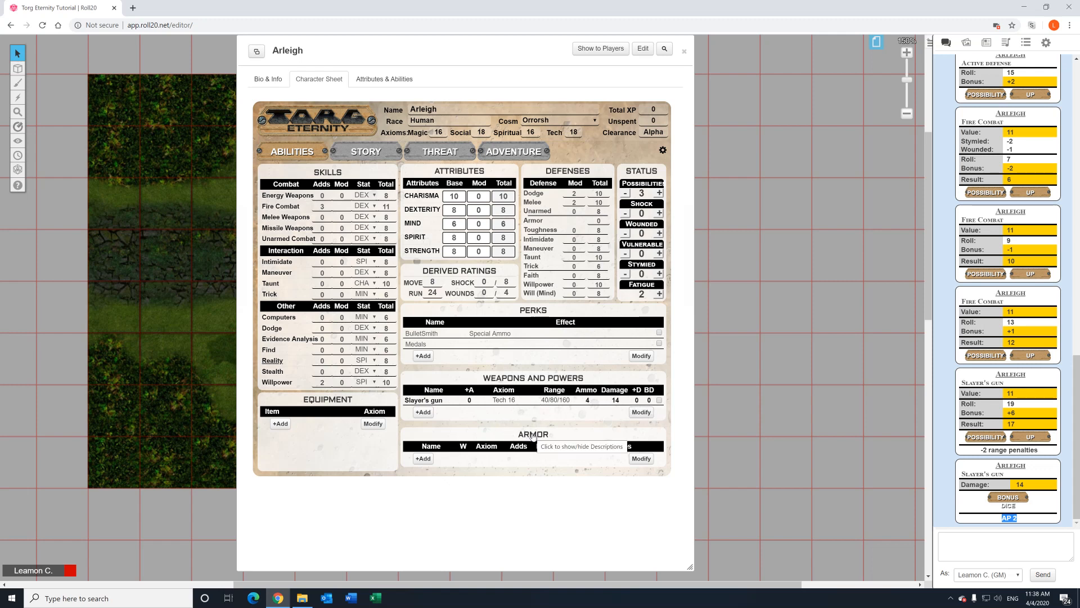
Add an armor entry named "Monster hide duster", worn, with Adds 2, DEX 12 and FAT 1.
click(421, 459)
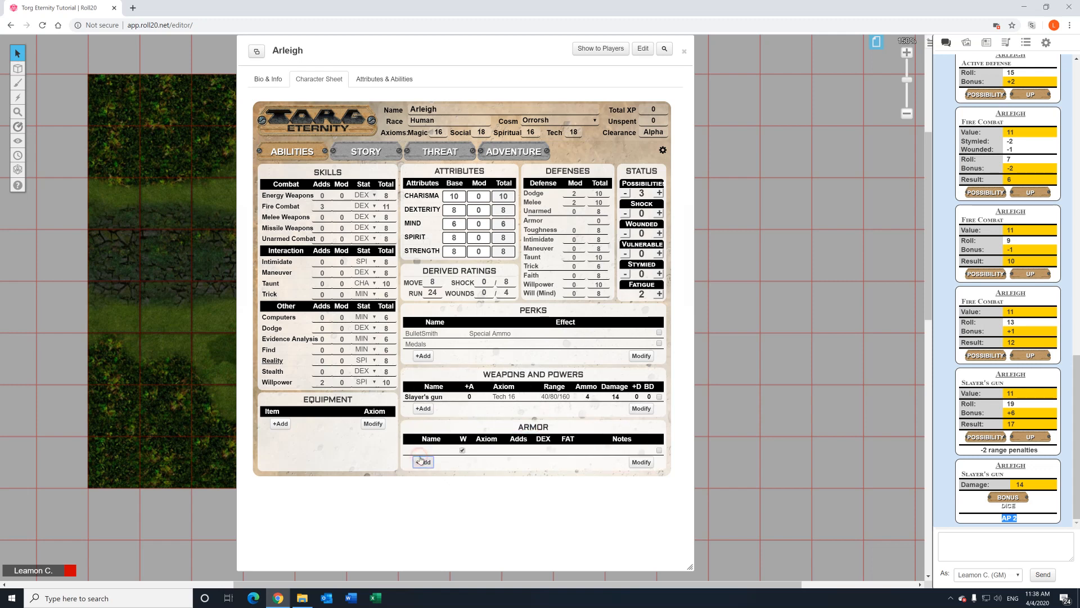
click(433, 450)
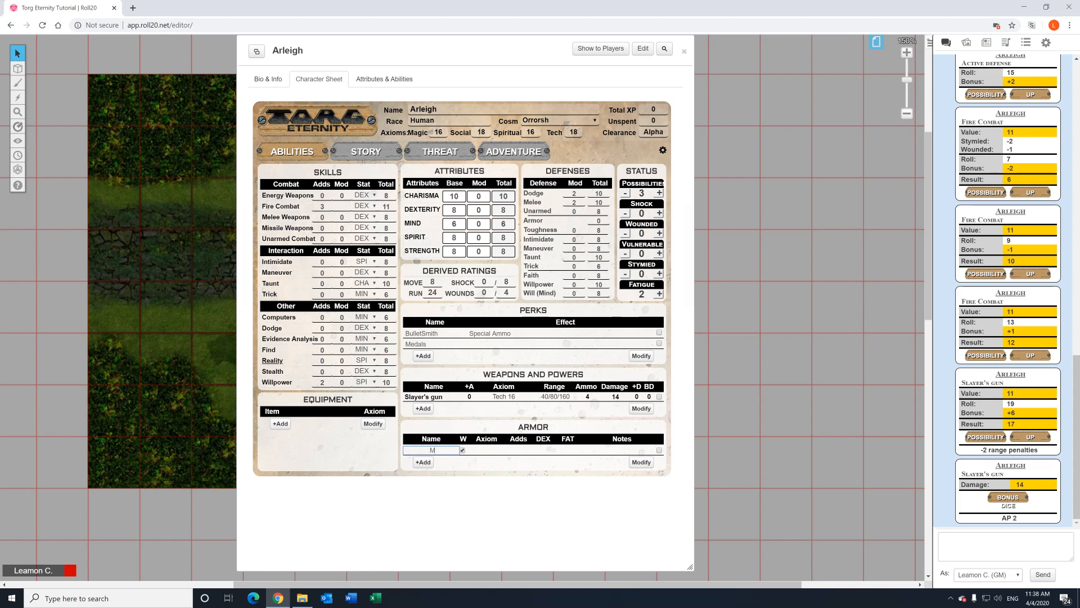
text(Monster hide duster)
click(462, 450)
click(463, 450)
click(490, 450)
key(Tab)
text(2)
key(Tab)
text(12)
key(Tab)
key(Tab)
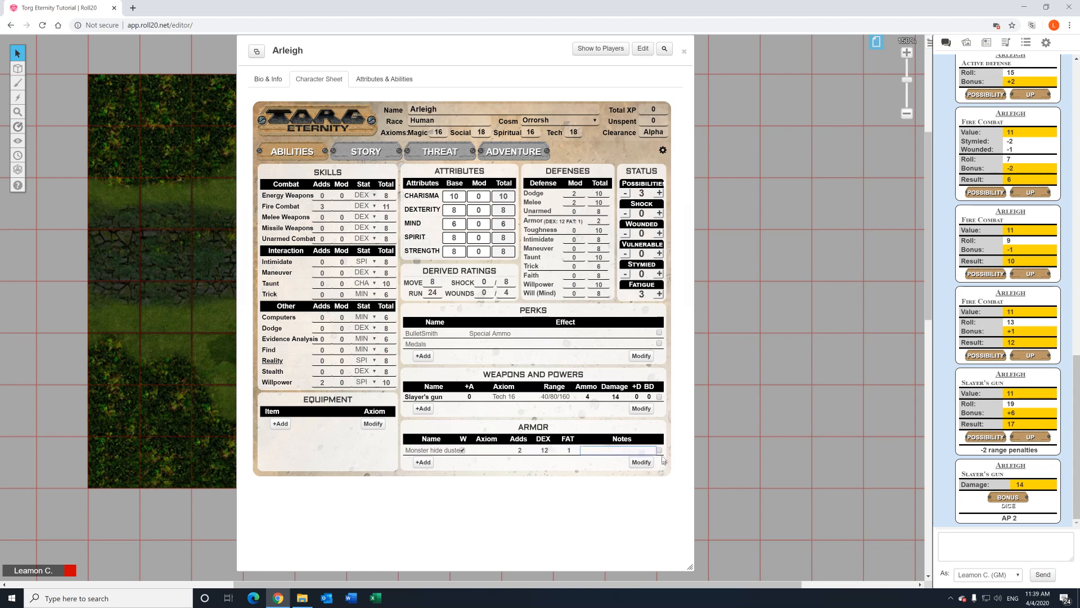
Expand the Monster hide duster's description area, try resizing its box, and collapse it again.
click(659, 450)
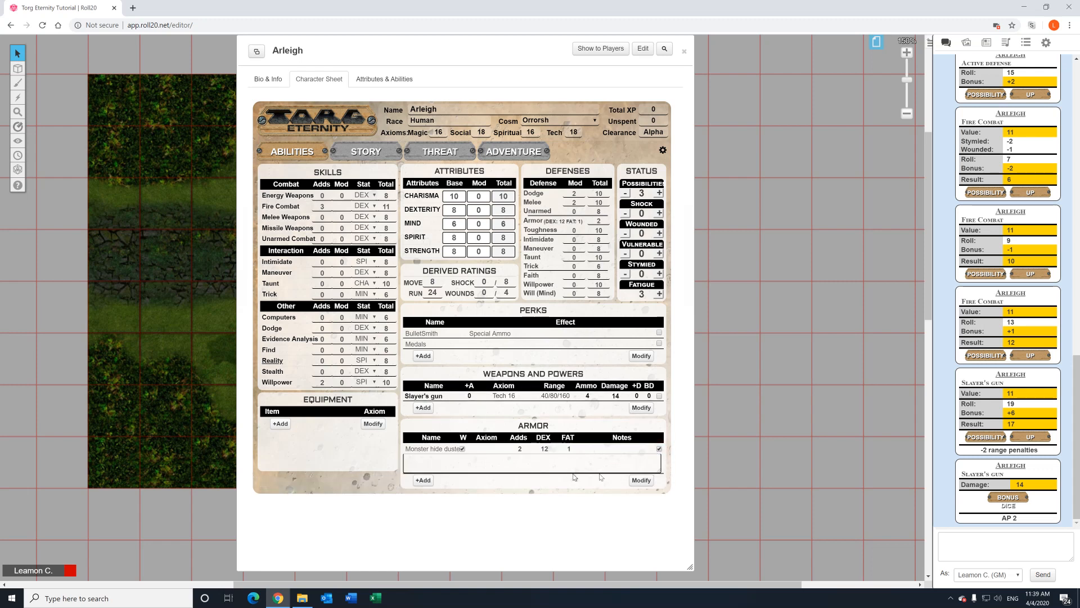
mouse_move(659, 472)
mouse_down()
mouse_move(656, 495)
mouse_move(657, 482)
mouse_up()
click(661, 452)
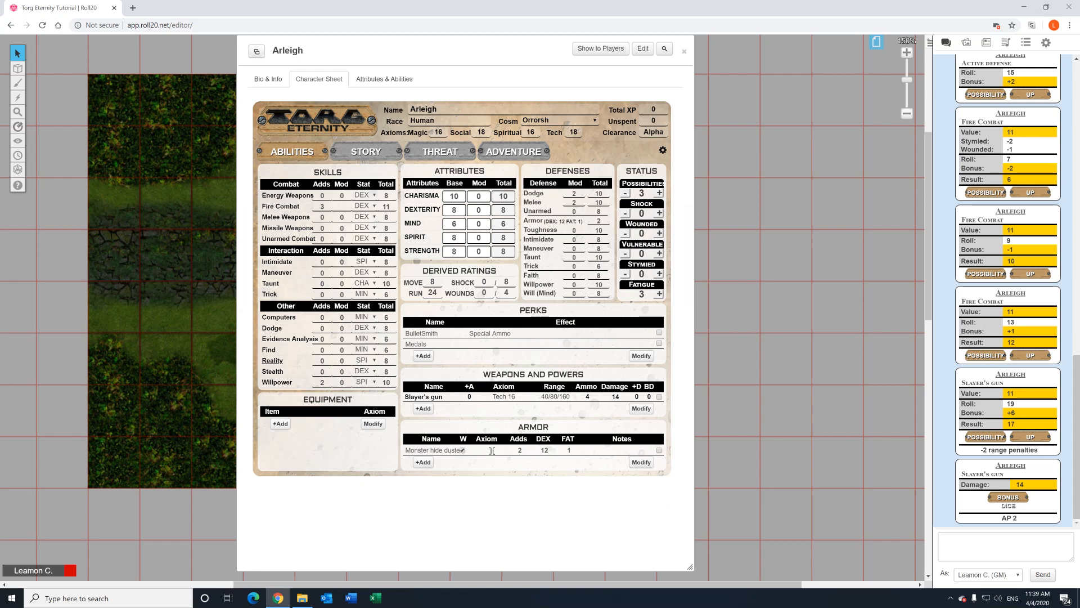
Toggle the Monster hide duster's worn state off and back on.
click(462, 450)
click(463, 450)
click(463, 451)
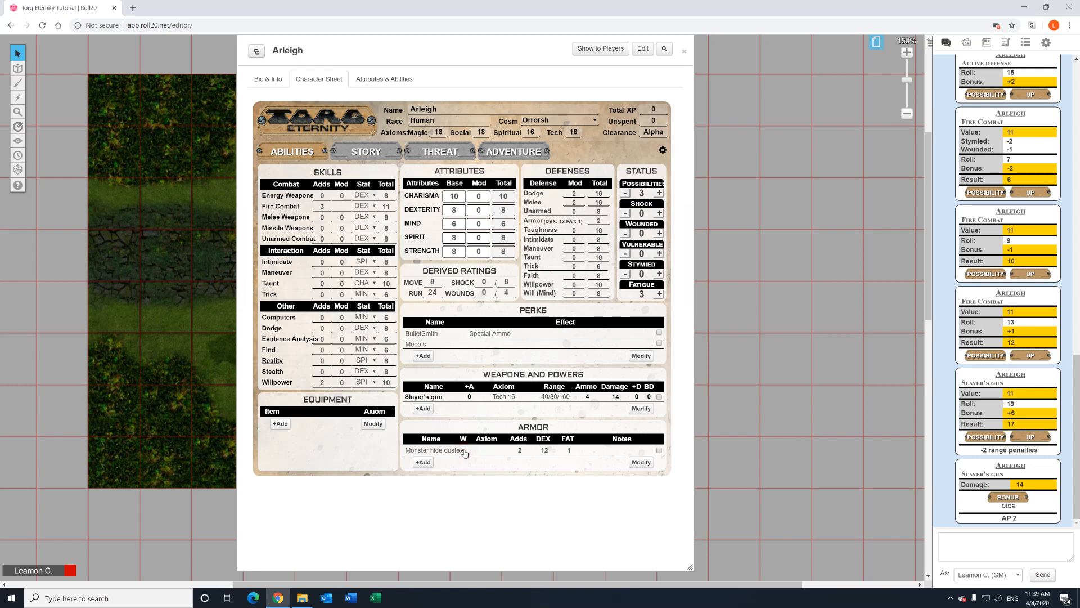
Add a second worn armor entry named "ballistoc Vest" with Adds 3.
click(423, 462)
click(421, 460)
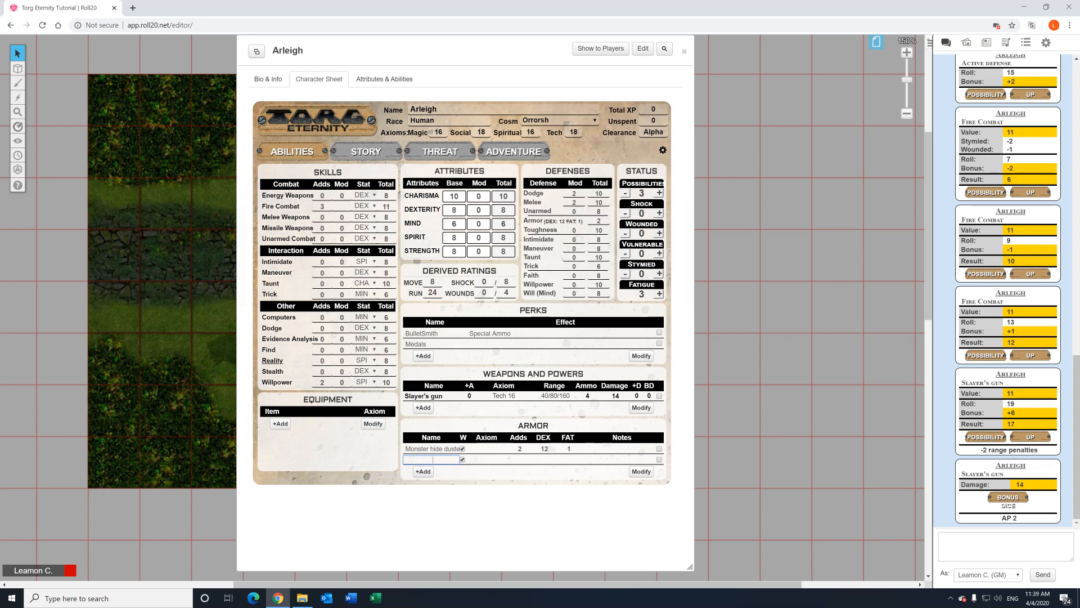
text(oc Vest)
click(518, 459)
click(534, 476)
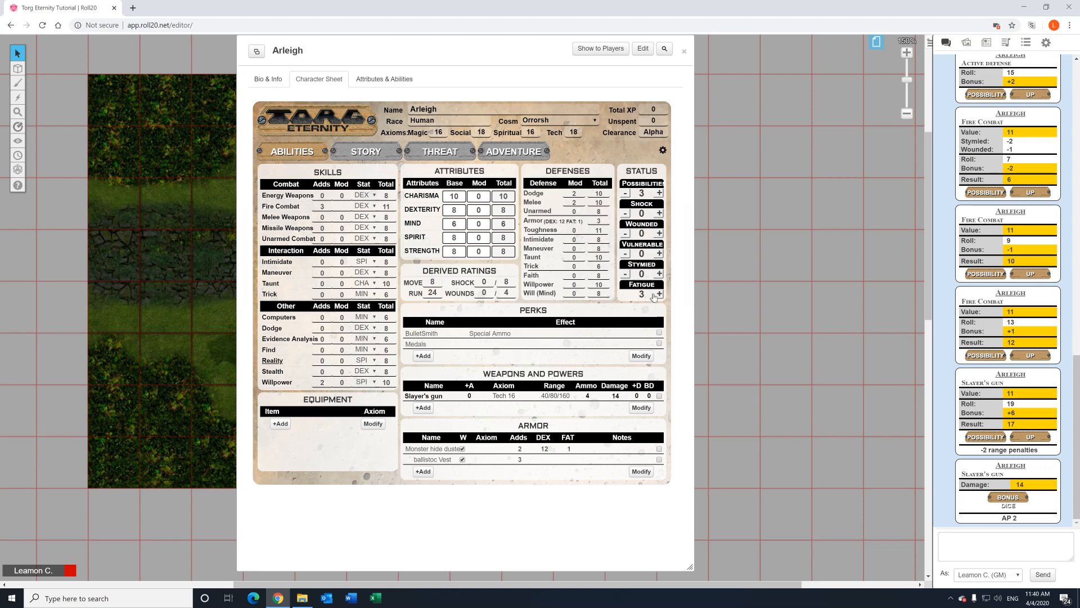
Raise the character's Shock by three points and lower it back to 0.
click(660, 214)
click(660, 213)
click(659, 213)
click(627, 214)
click(626, 213)
click(627, 214)
Show and hide the Derived Ratings enhancements, and toggle the Equipment descriptions.
click(487, 270)
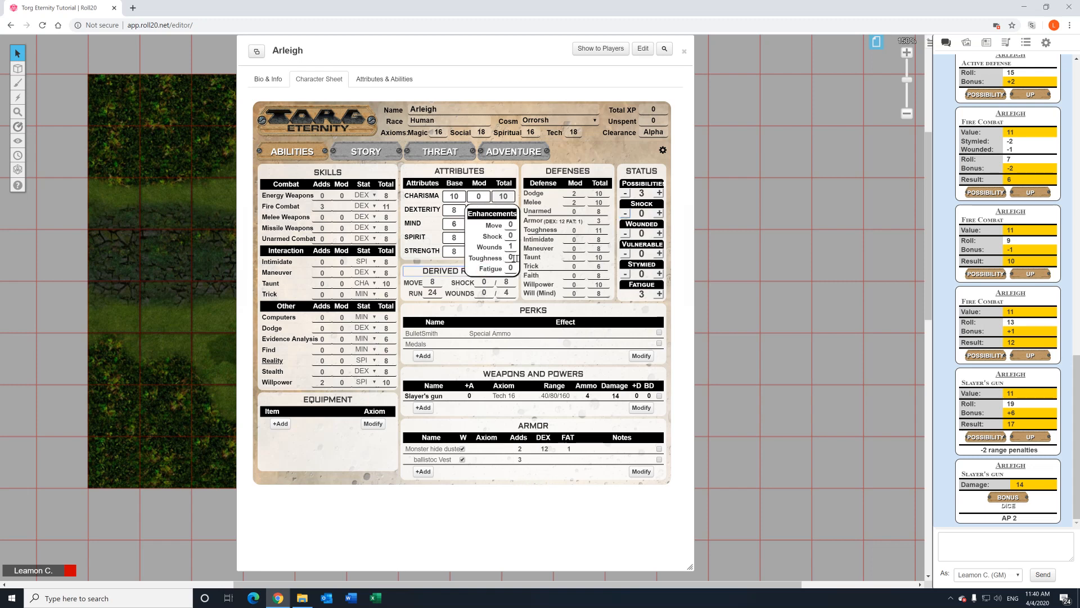
click(433, 275)
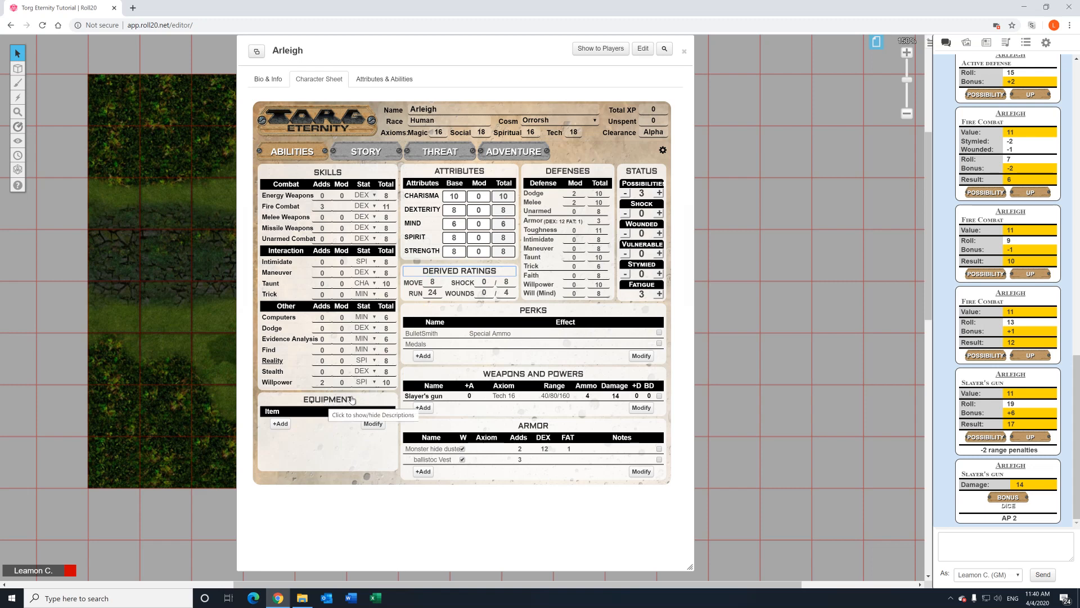
click(334, 399)
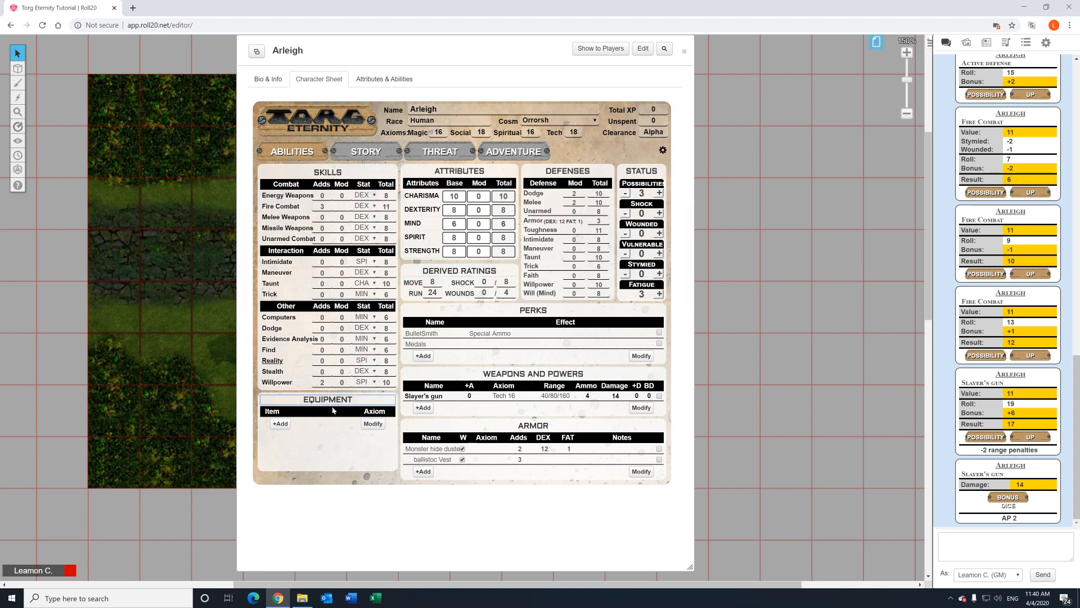
Add six blank item rows to the Equipment list.
click(276, 425)
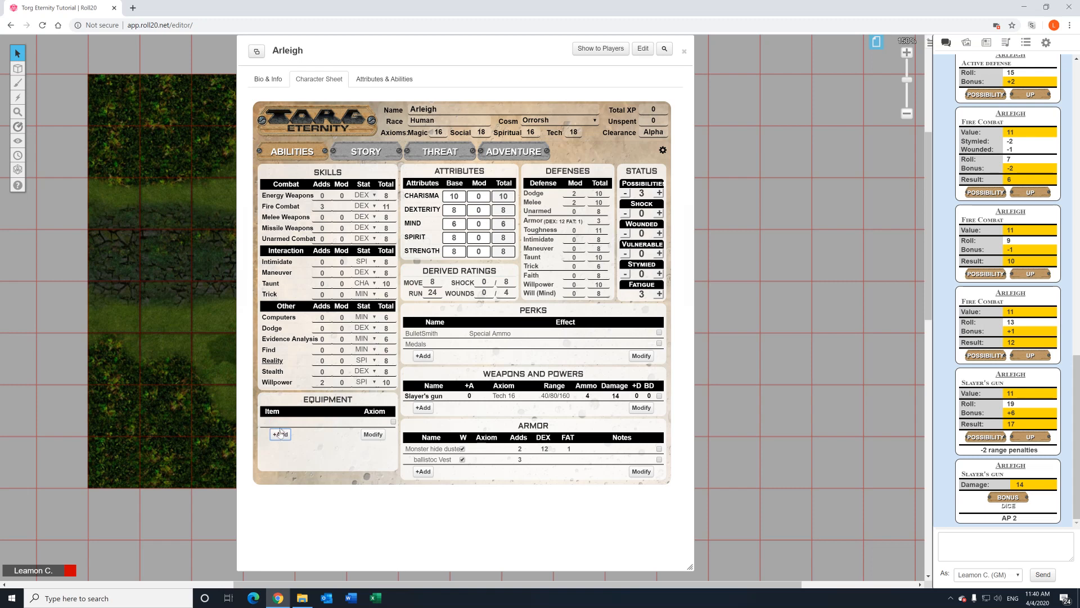
click(281, 435)
click(280, 444)
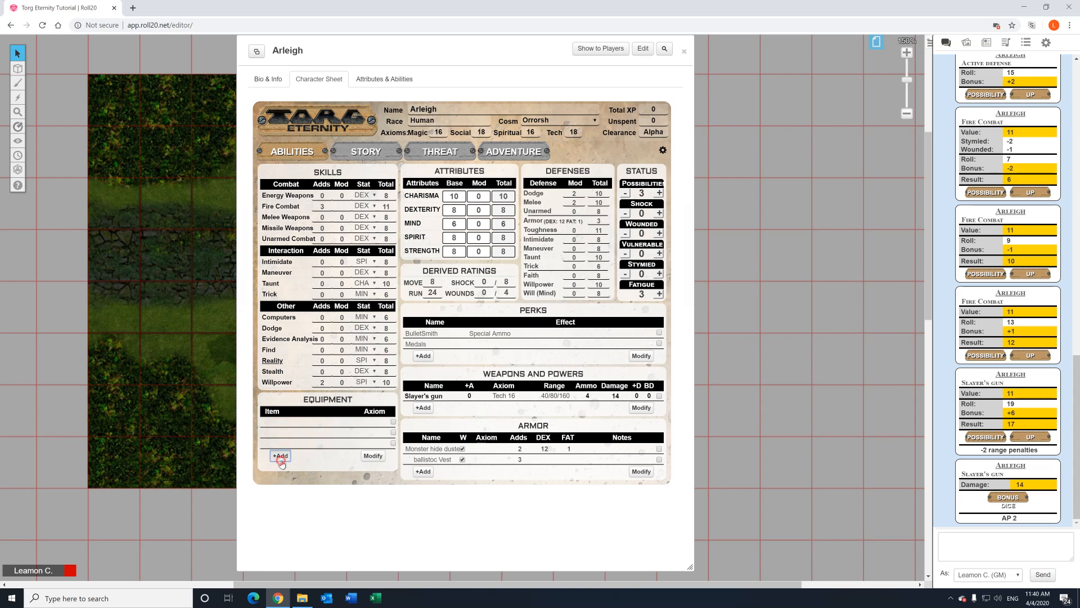
click(280, 456)
click(280, 467)
click(281, 477)
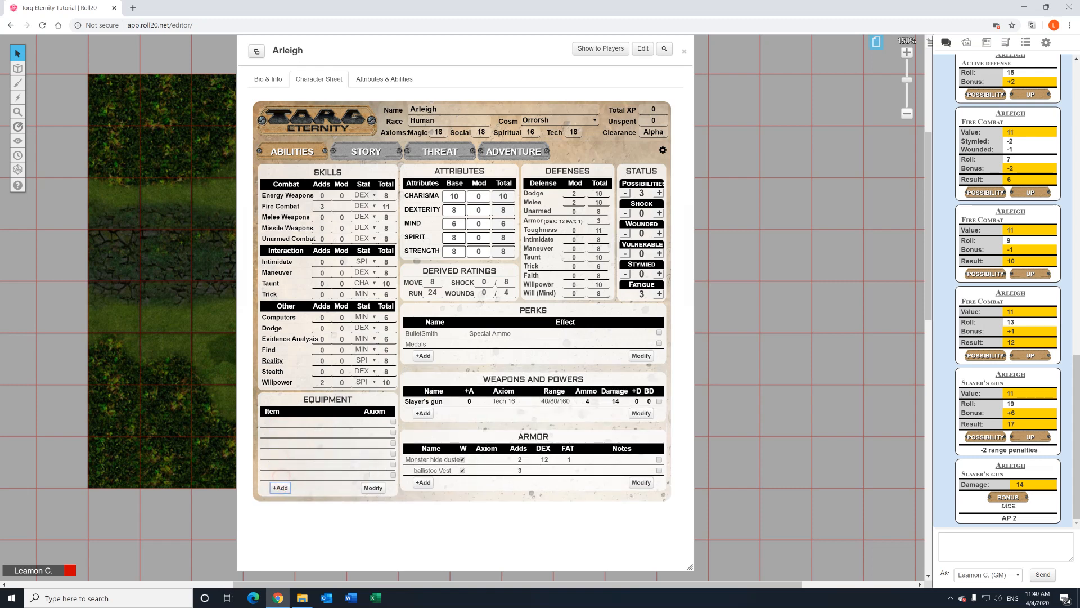
Name the first equipment item "gear" with its description box expanded and enlarged, and add another item row.
click(277, 422)
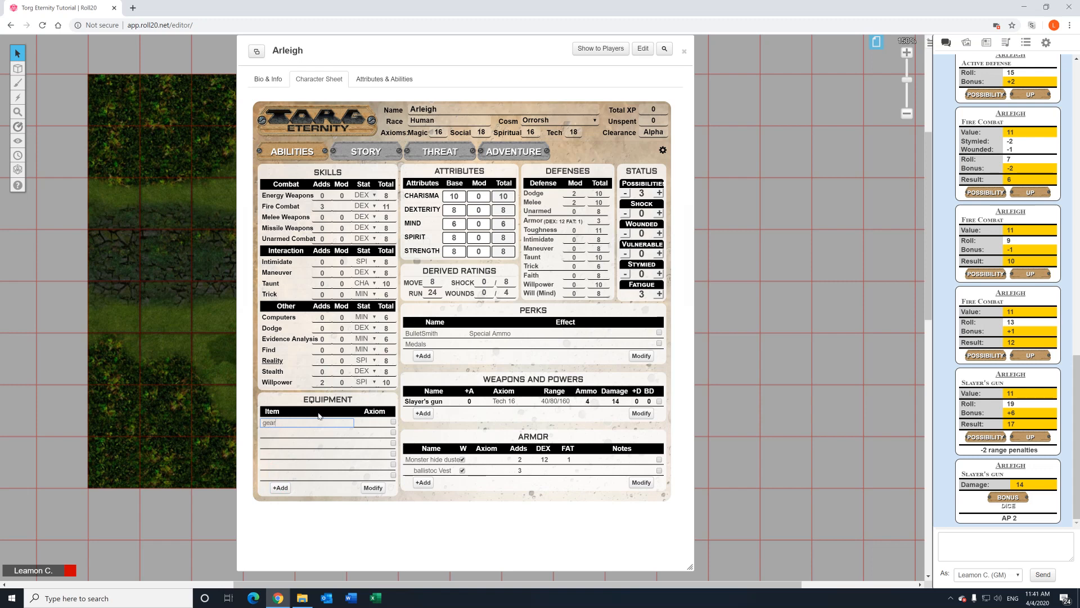
click(394, 422)
drag(392, 441, 396, 510)
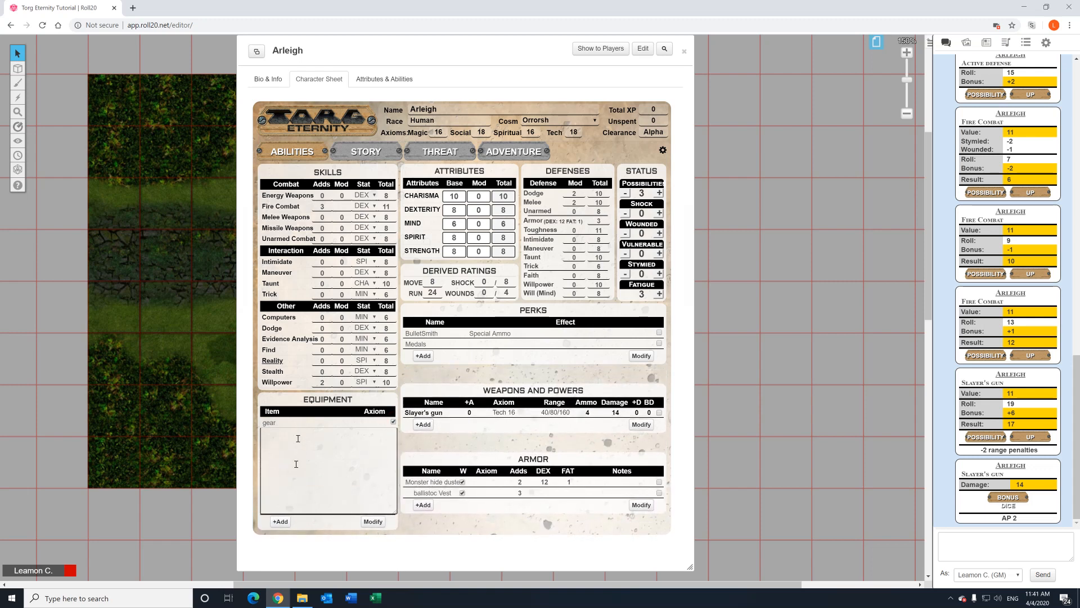
click(281, 521)
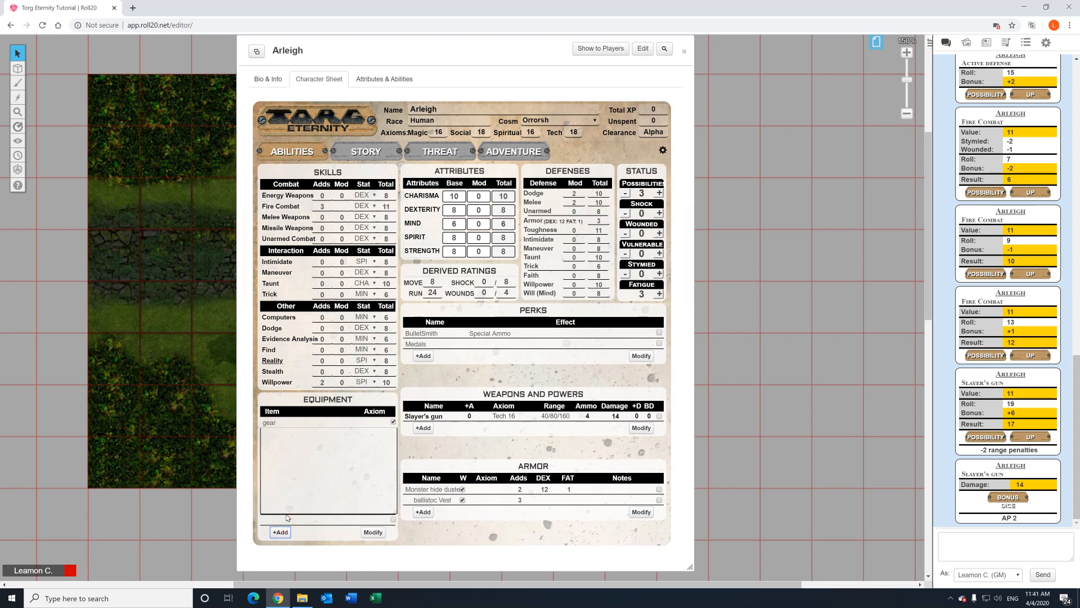
Add another row to the Equipment list, name the second item "notes" and expand its description box.
click(275, 519)
click(268, 78)
click(319, 78)
click(280, 532)
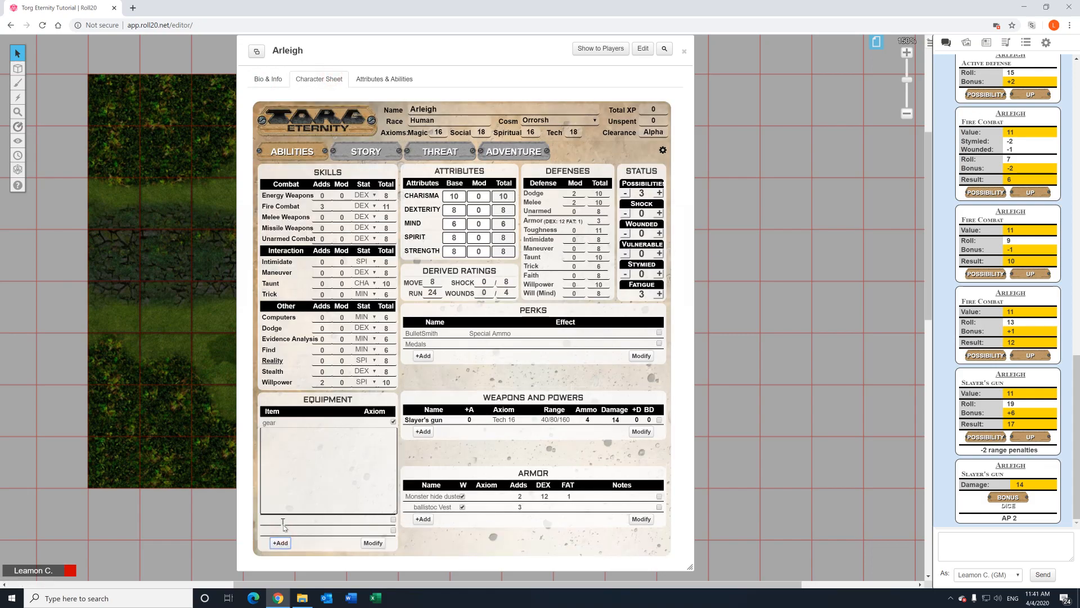
click(281, 521)
text(nor)
text(es)
click(394, 519)
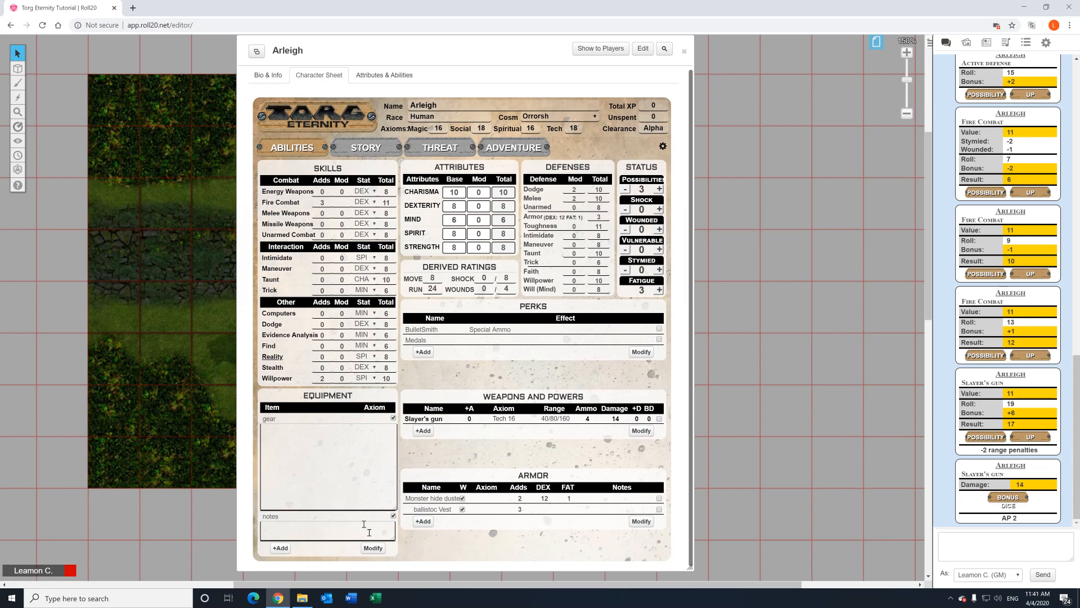
Enlarge the description box of the "notes" equipment item.
mouse_move(397, 544)
mouse_down()
mouse_move(393, 562)
mouse_move(395, 539)
mouse_up()
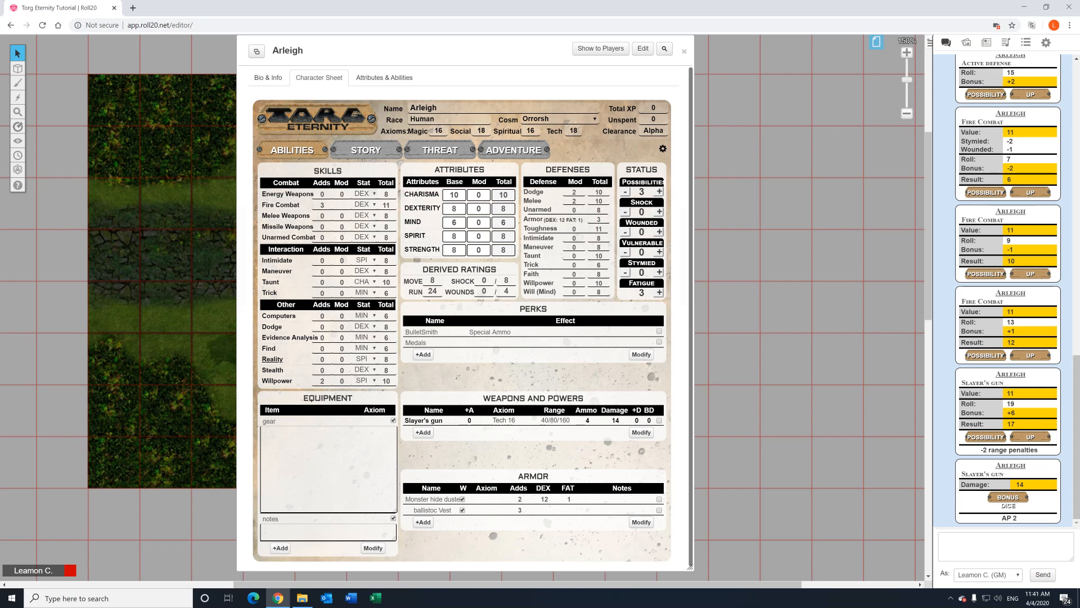
click(278, 532)
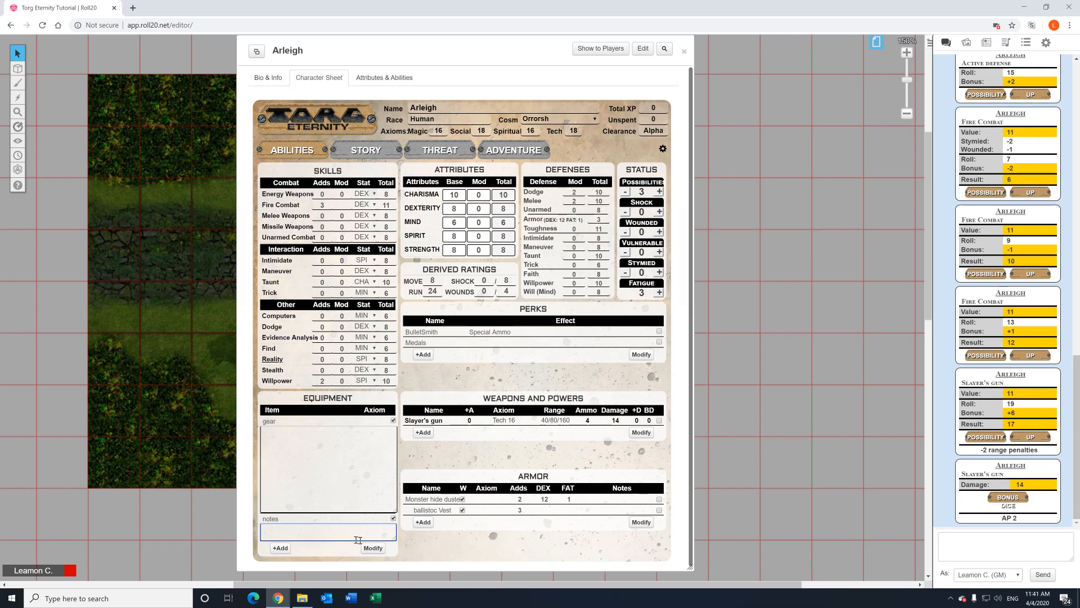
mouse_move(391, 538)
mouse_down()
mouse_move(389, 559)
mouse_move(394, 543)
mouse_up()
scroll(352, 501, down, 1)
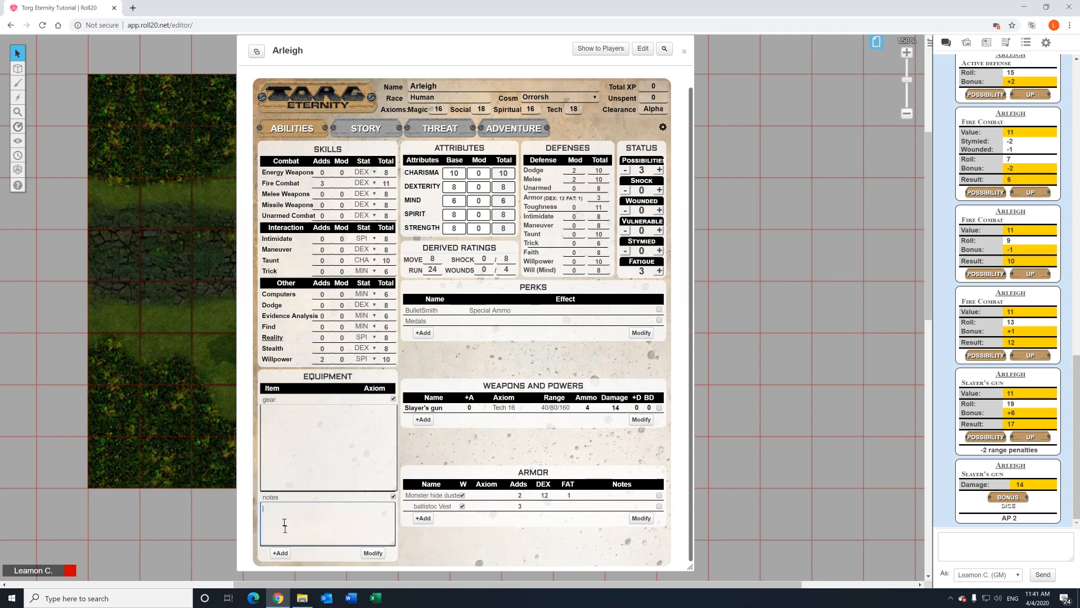
scroll(337, 236, up, 1)
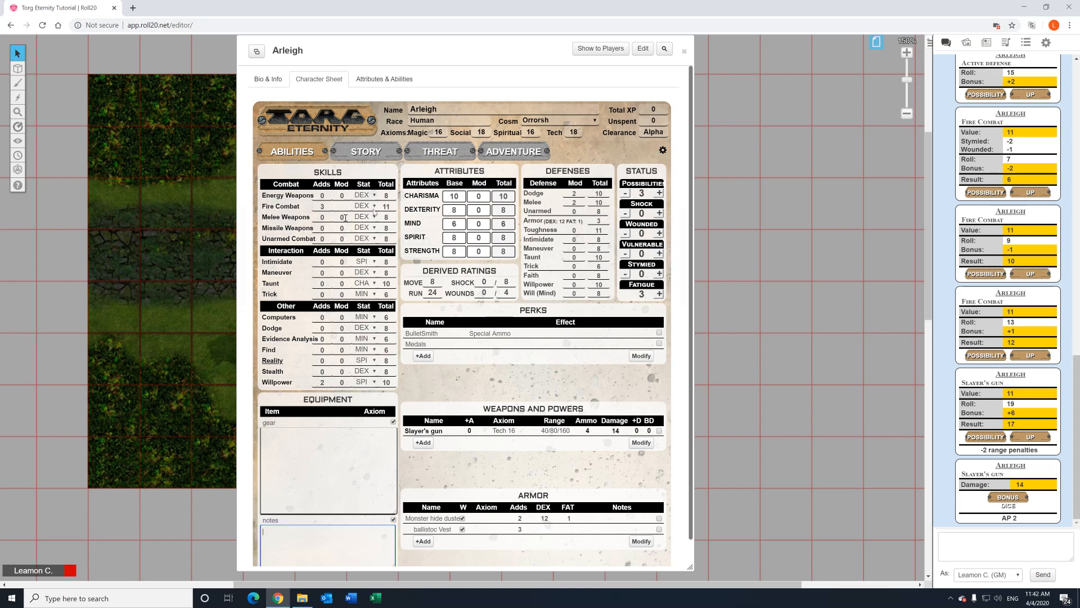
scroll(553, 257, down, 1)
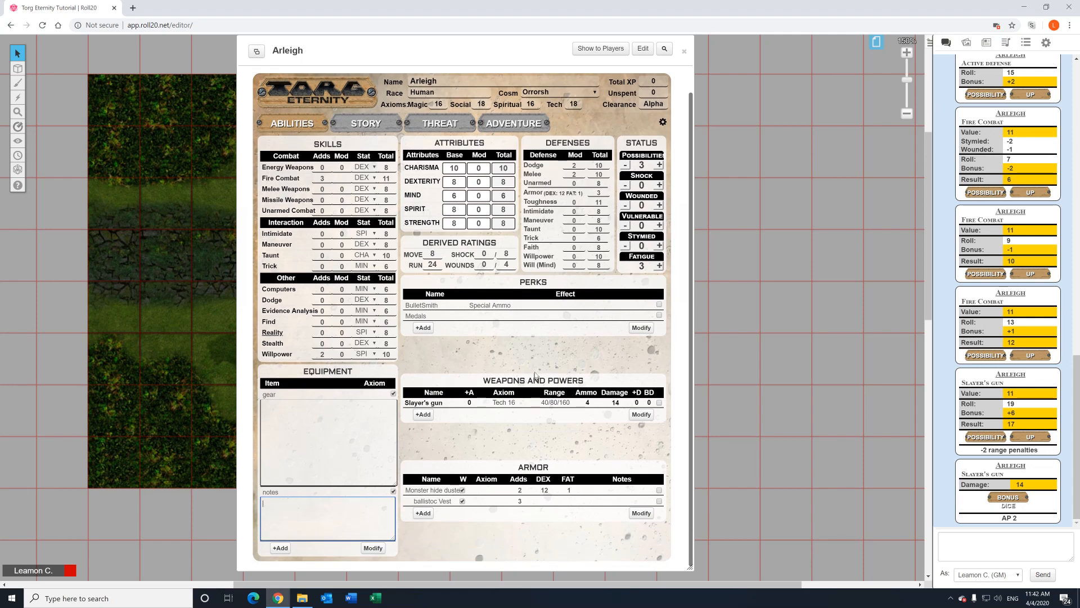
scroll(536, 376, up, 1)
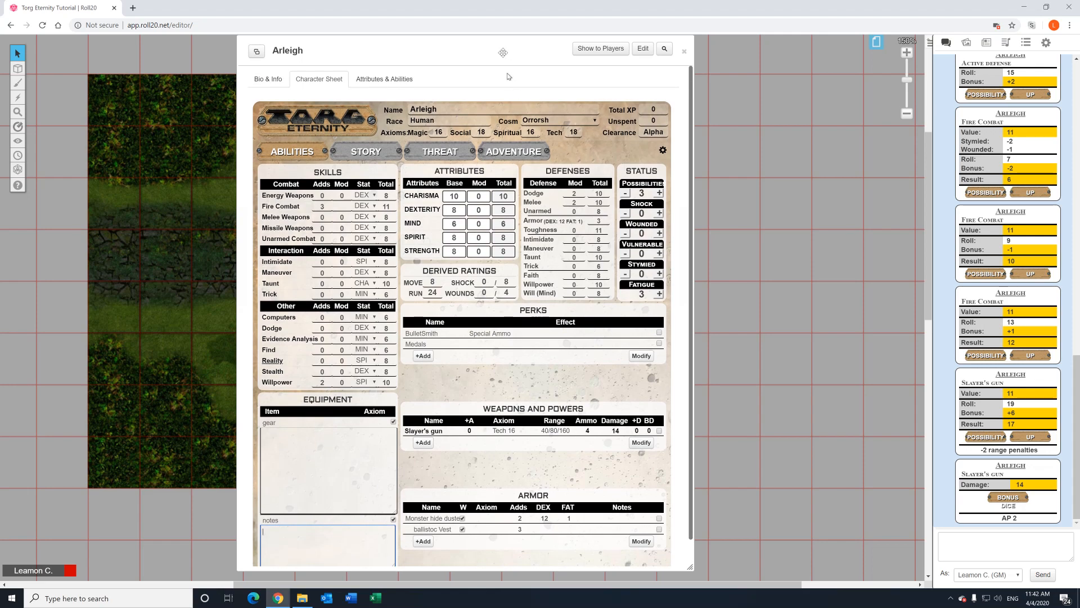
Close Arleigh's sheet, cancel the modifier prompt, and reopen the sheet from the journal to check the equipment description boxes before closing it.
click(684, 52)
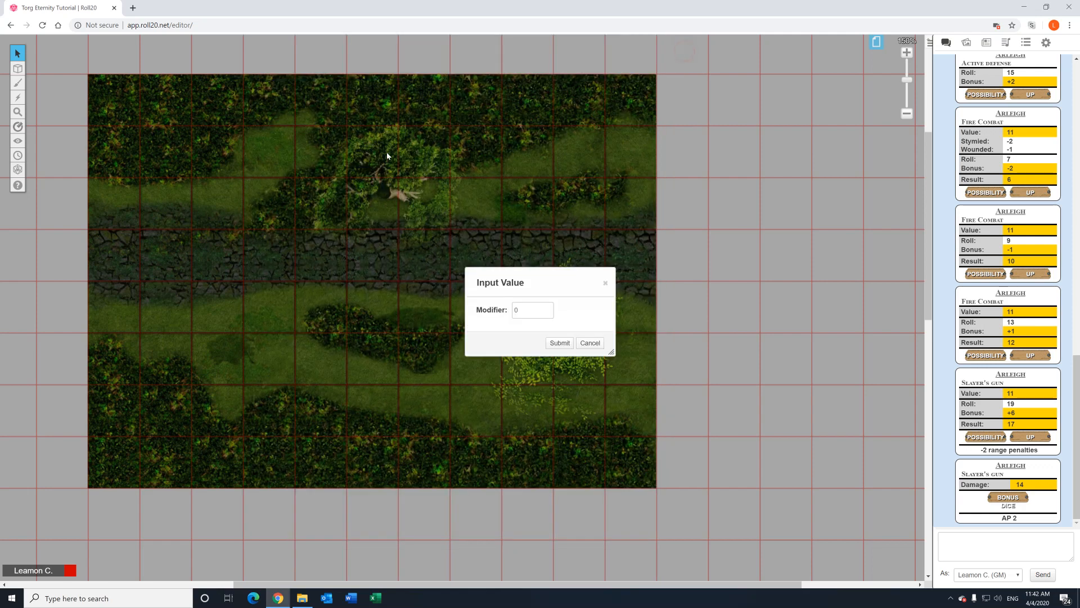
click(589, 343)
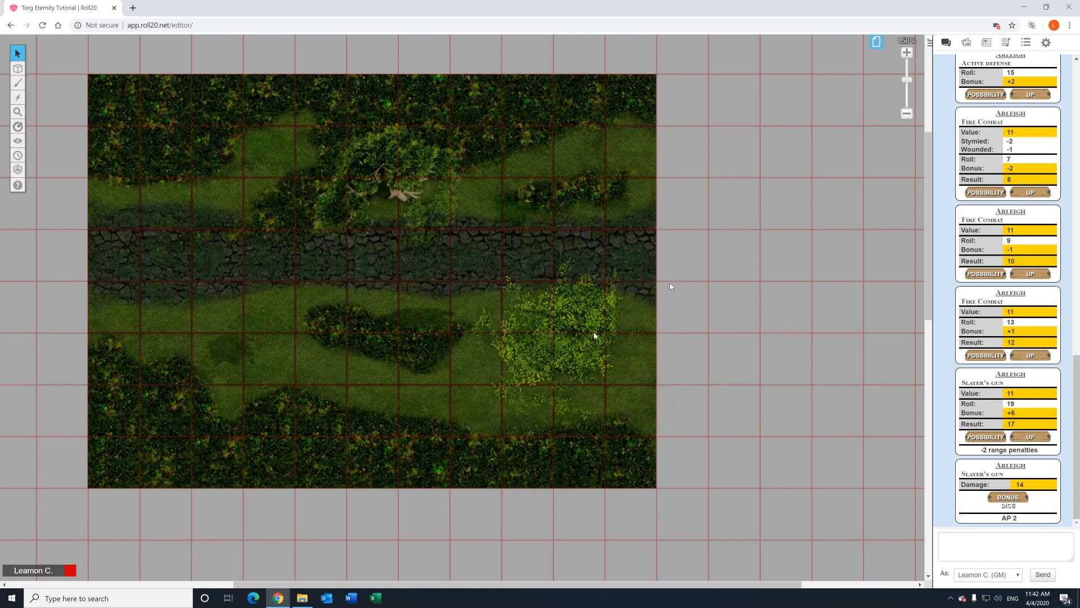
click(986, 42)
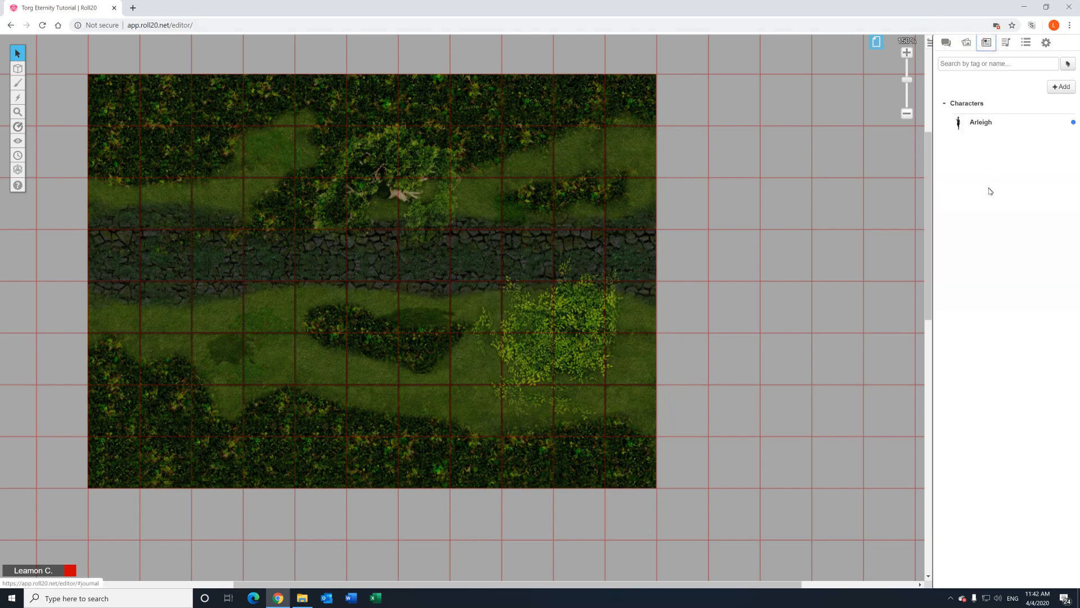
click(980, 122)
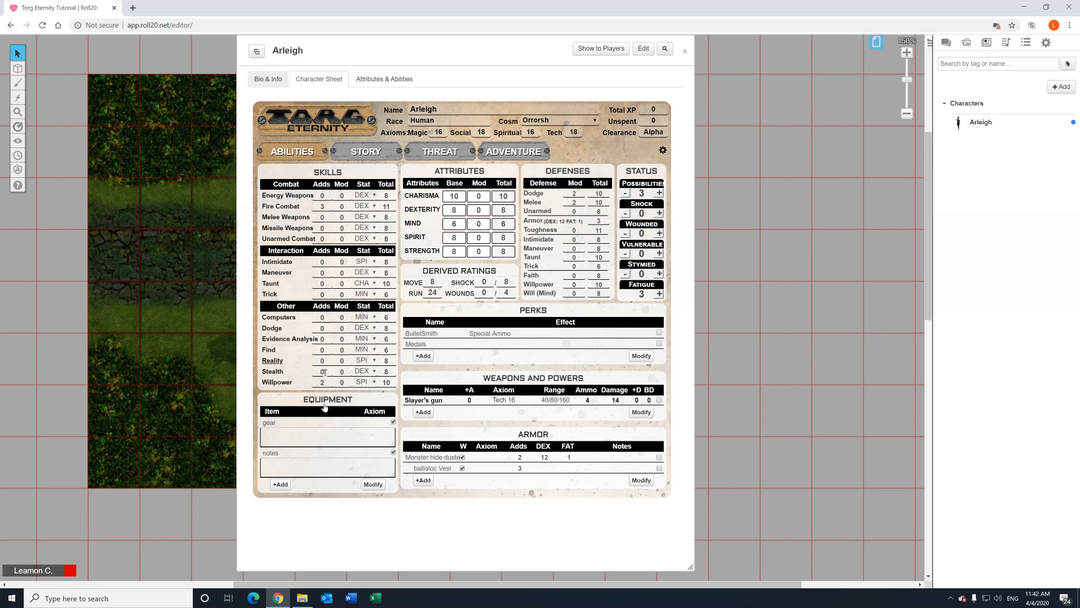
click(685, 52)
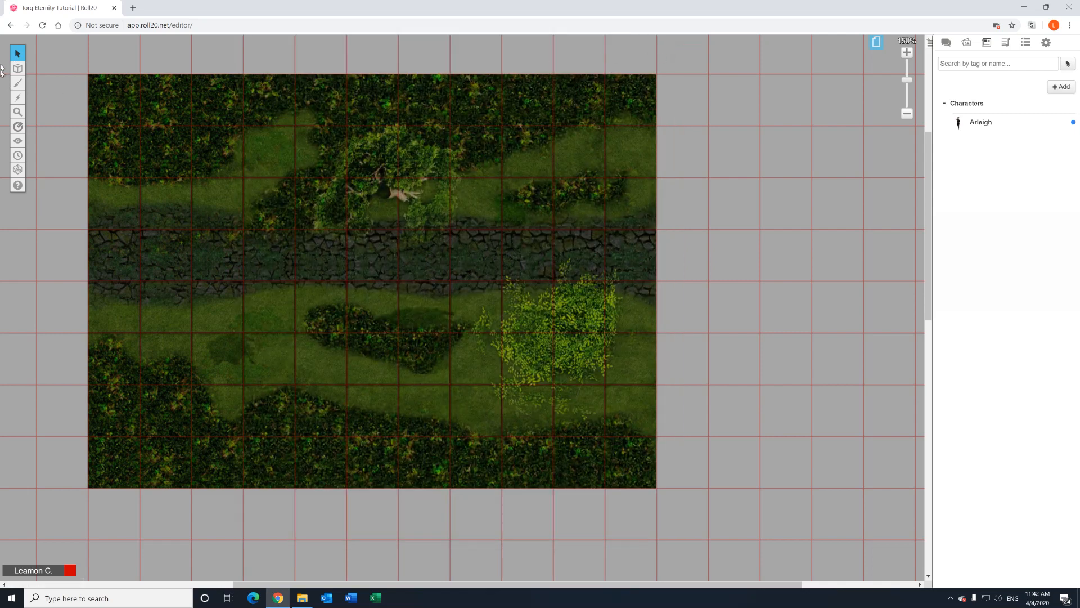
Leave the tabletop and relaunch the Torg Eternity Tutorial game from its details page.
click(11, 25)
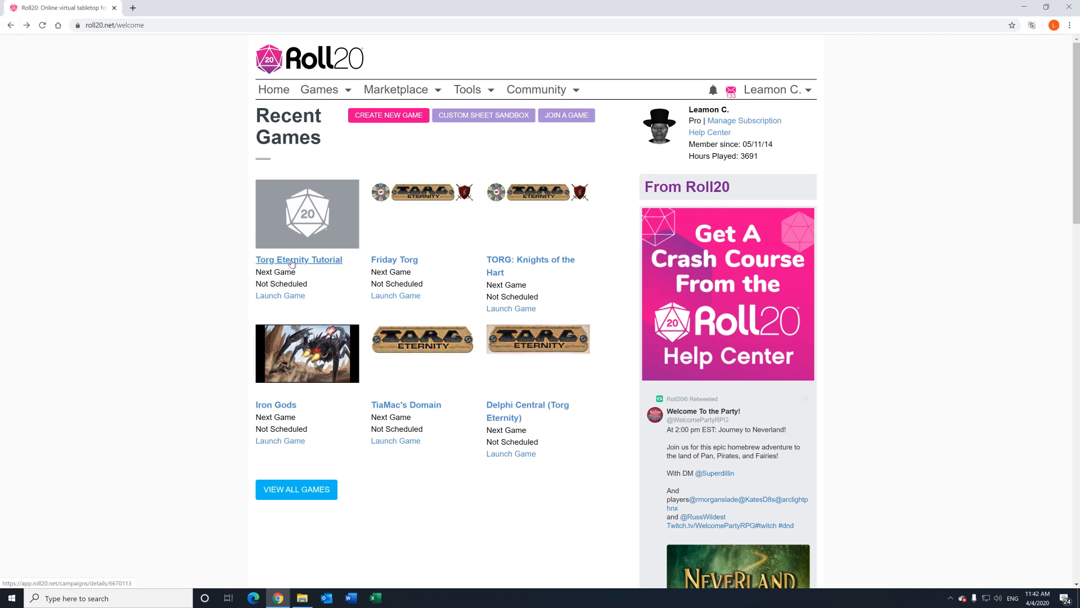
click(292, 261)
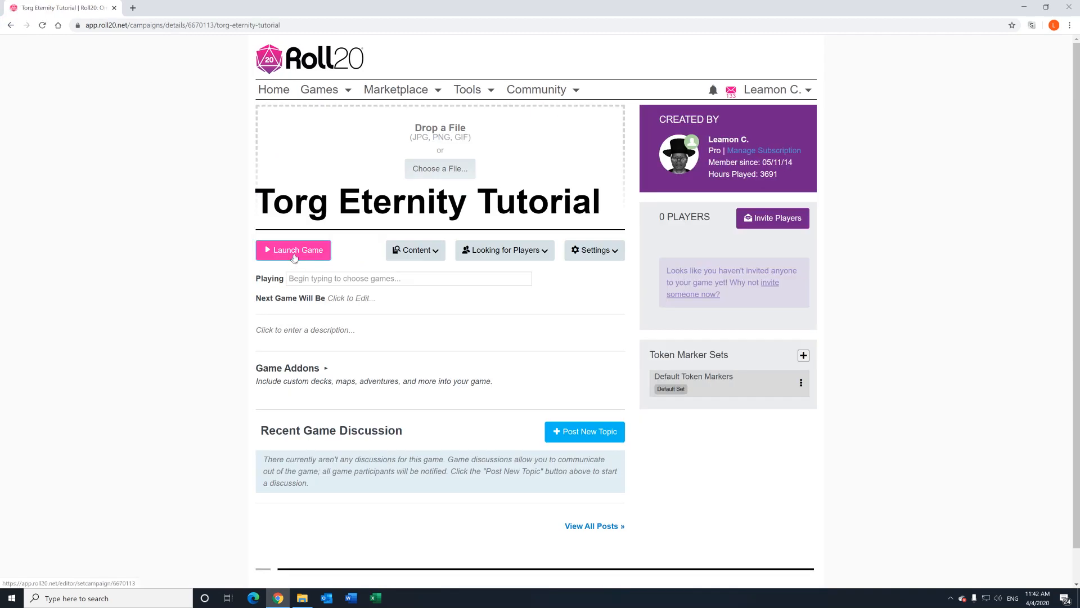
click(293, 256)
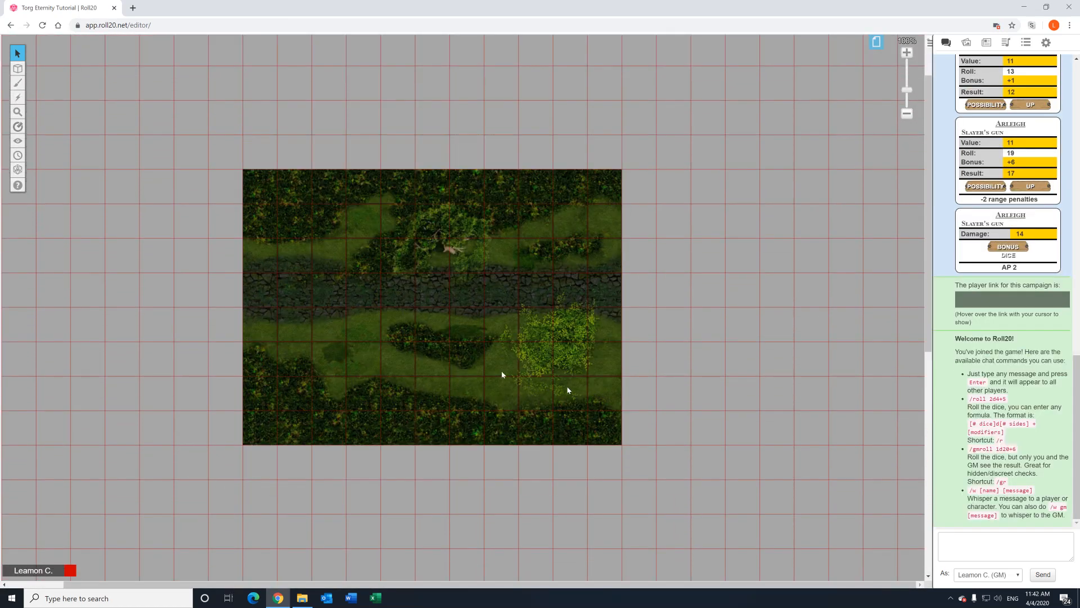
Zoom the map out to 80% and back in to 140%.
click(906, 113)
click(906, 113)
click(906, 52)
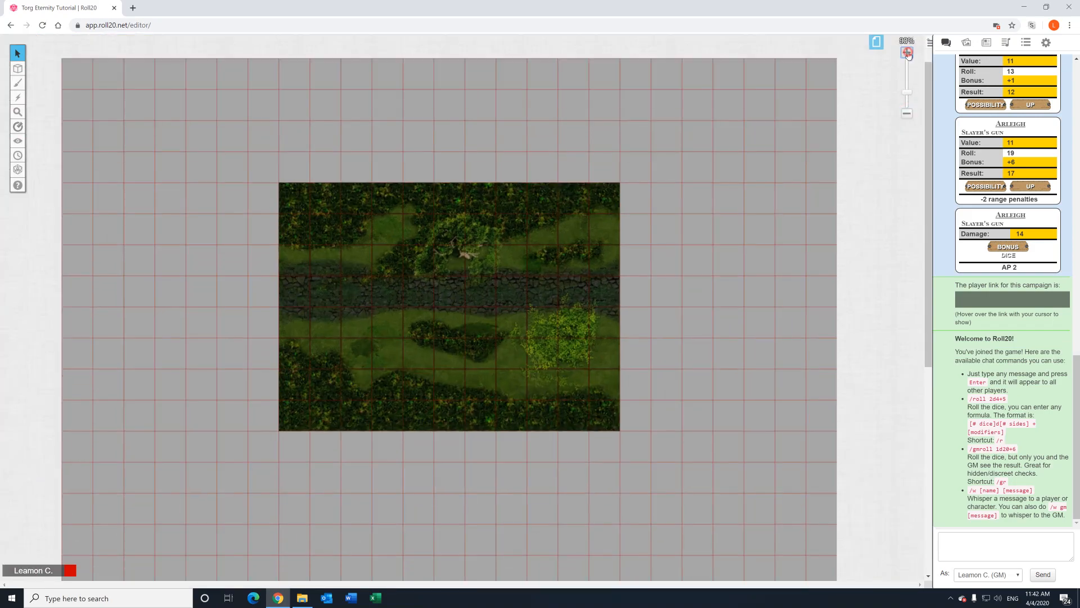
click(907, 53)
click(907, 52)
click(907, 52)
click(907, 53)
click(906, 52)
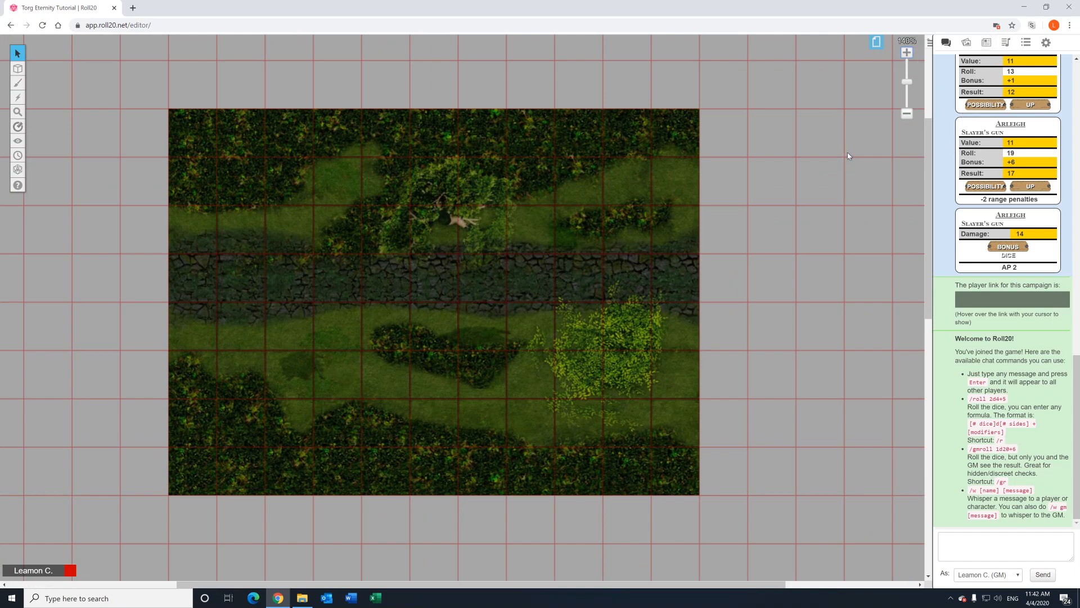
scroll(852, 155, up, 3)
scroll(852, 156, down, 3)
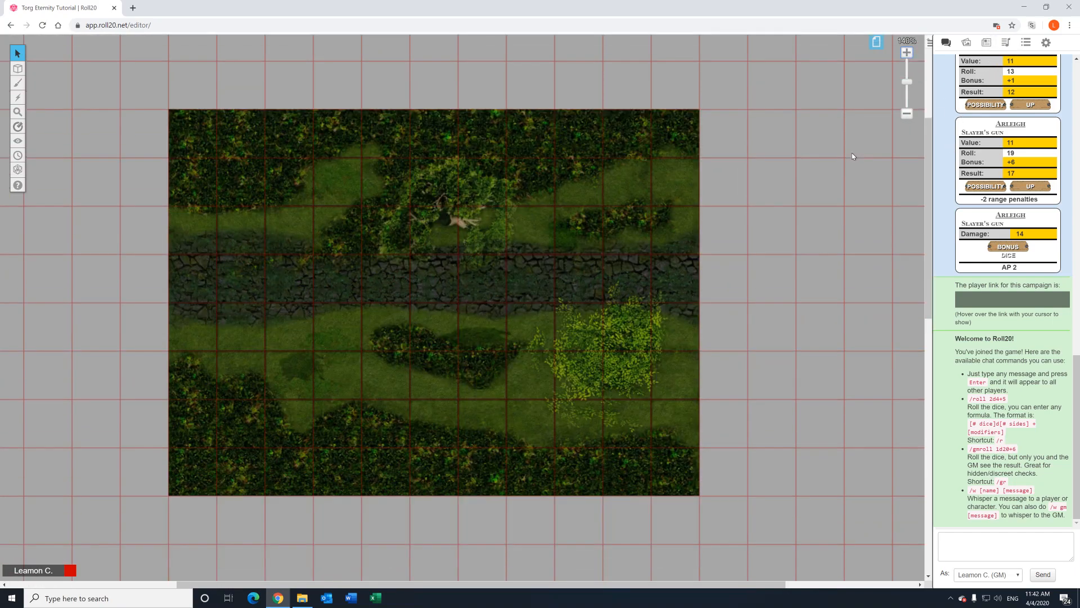
Search the token art library for "Arleigh".
click(965, 42)
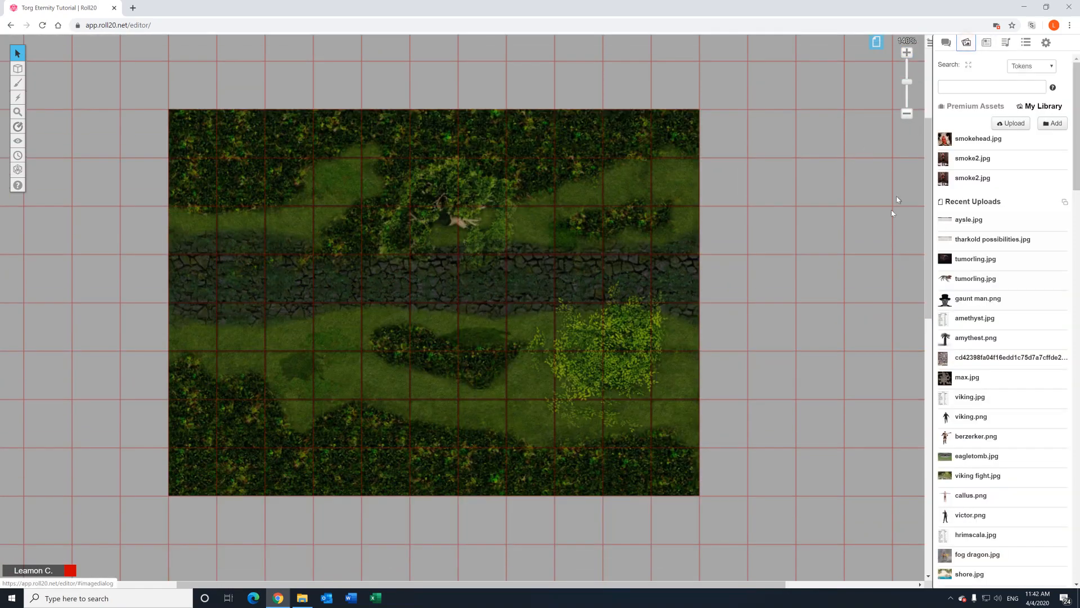
click(962, 86)
text(a)
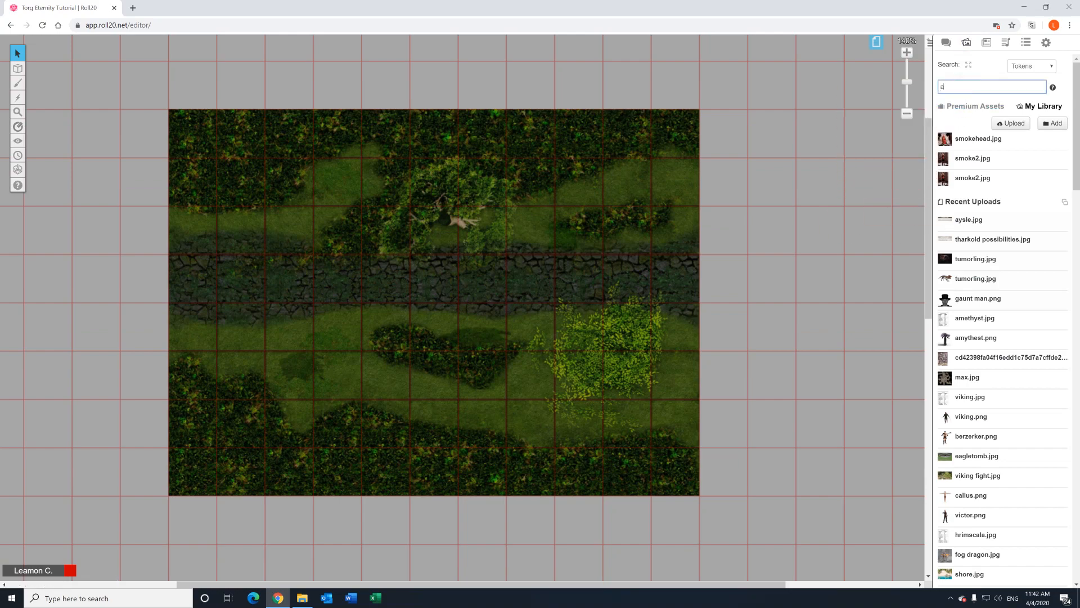
text(s)
key(BackSpace)
key(BackSpace)
text(S)
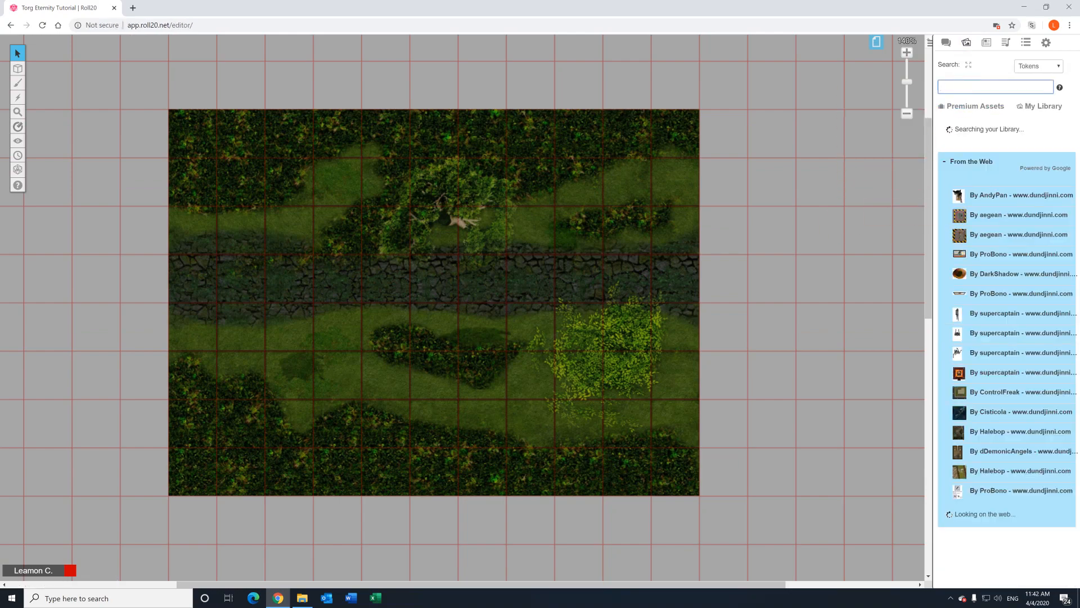
text(Arleigh)
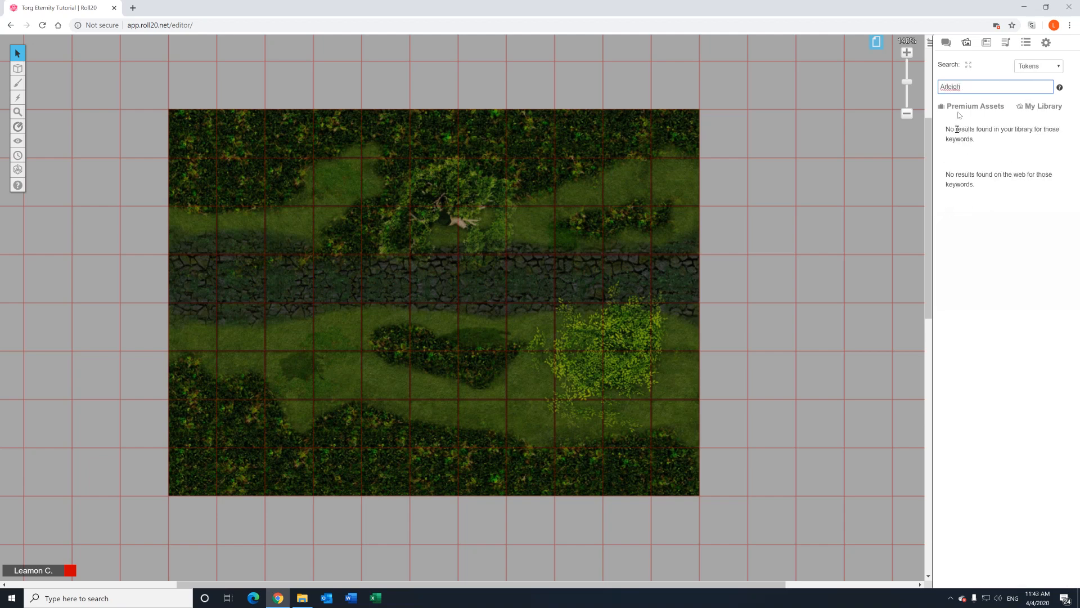
Search the art library for "mons" and place monsterhunterf.png on the map just above the stone road.
drag(965, 87, 923, 90)
text(mons)
mouse_move(979, 186)
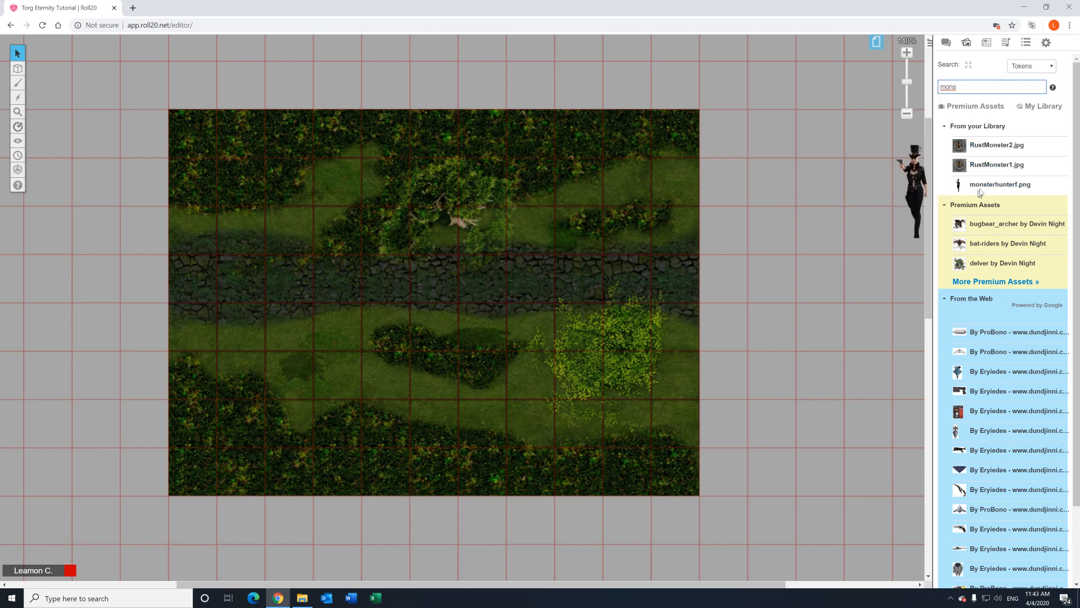
drag(984, 188, 386, 235)
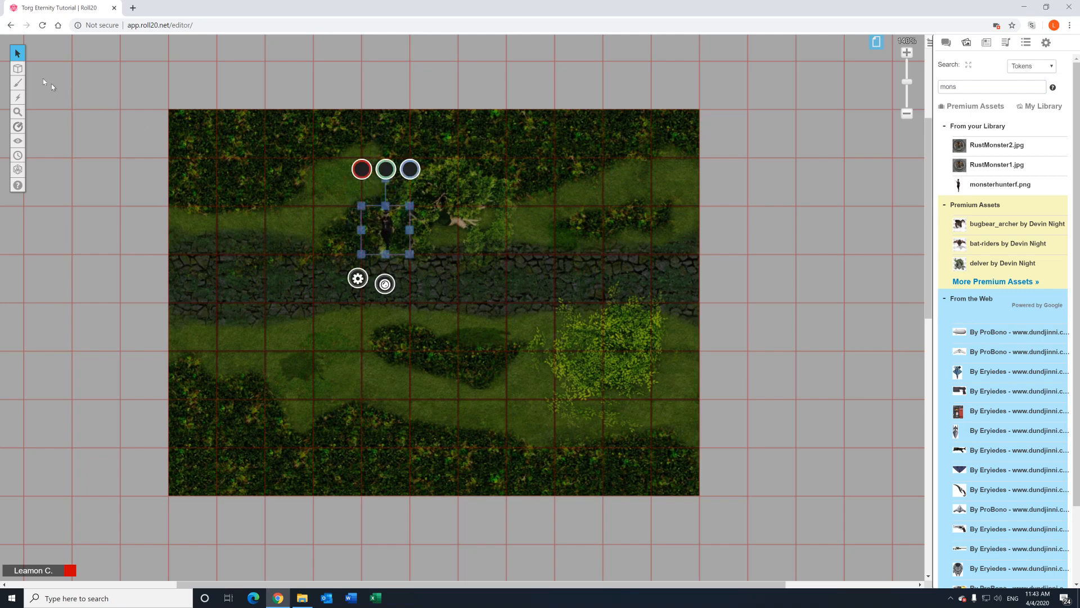
Check the available map layers and delete the monster hunter token from the Objects & Tokens layer.
mouse_move(18, 68)
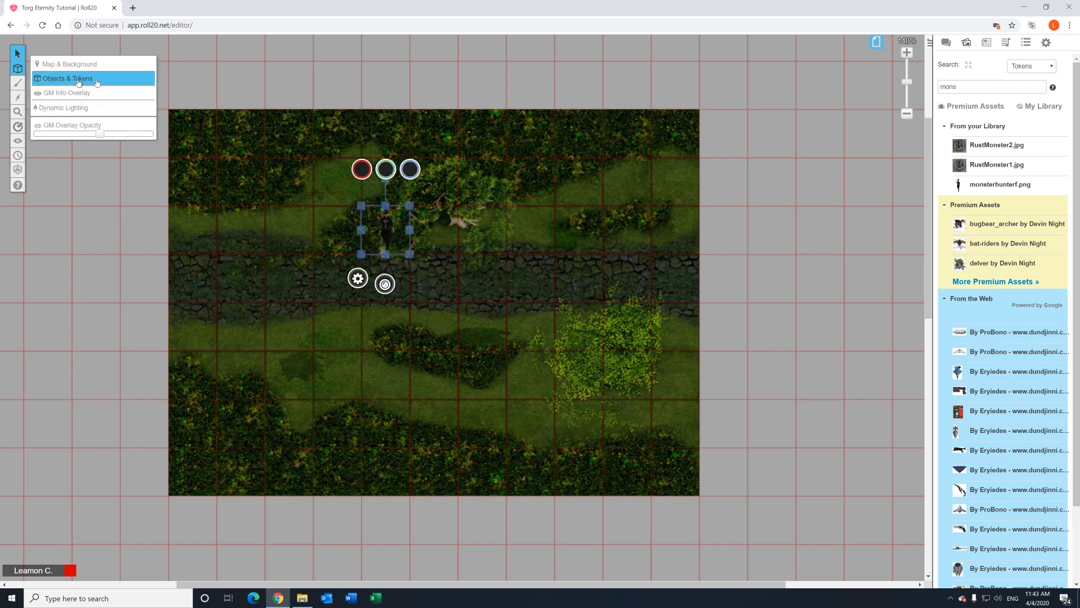
click(392, 221)
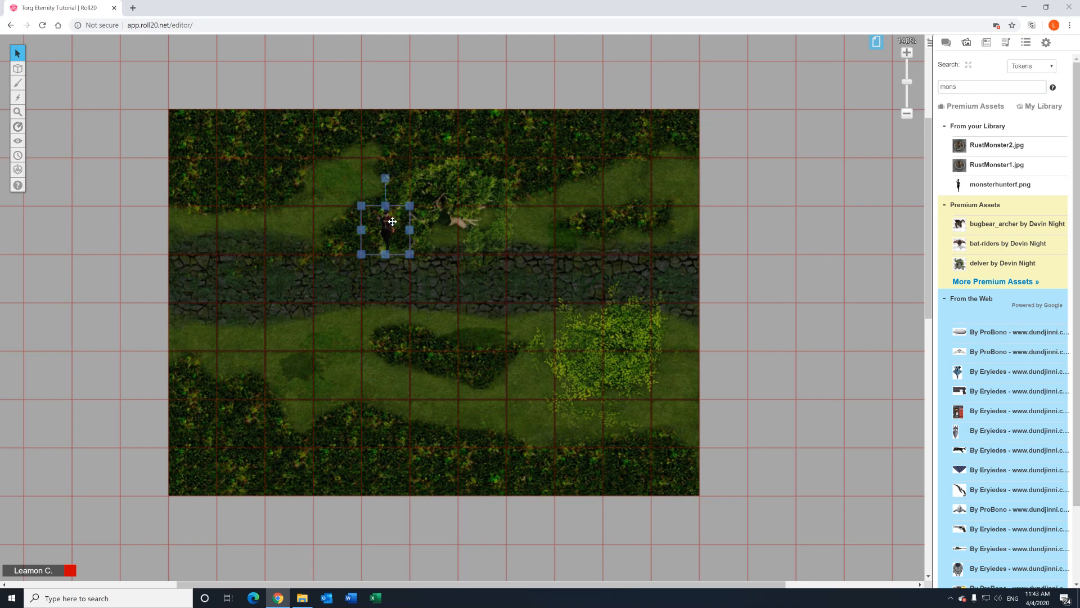
key(Delete)
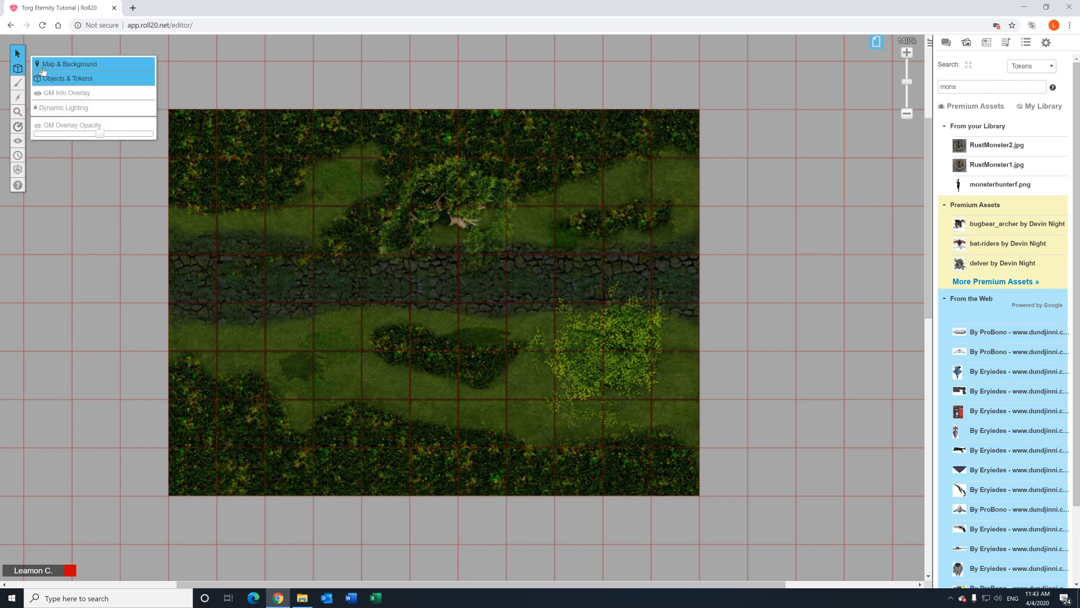
Place monsterhunterf.png on the Map & Background layer and shrink it to one grid square on the stone road.
click(50, 66)
drag(959, 184, 423, 228)
click(389, 232)
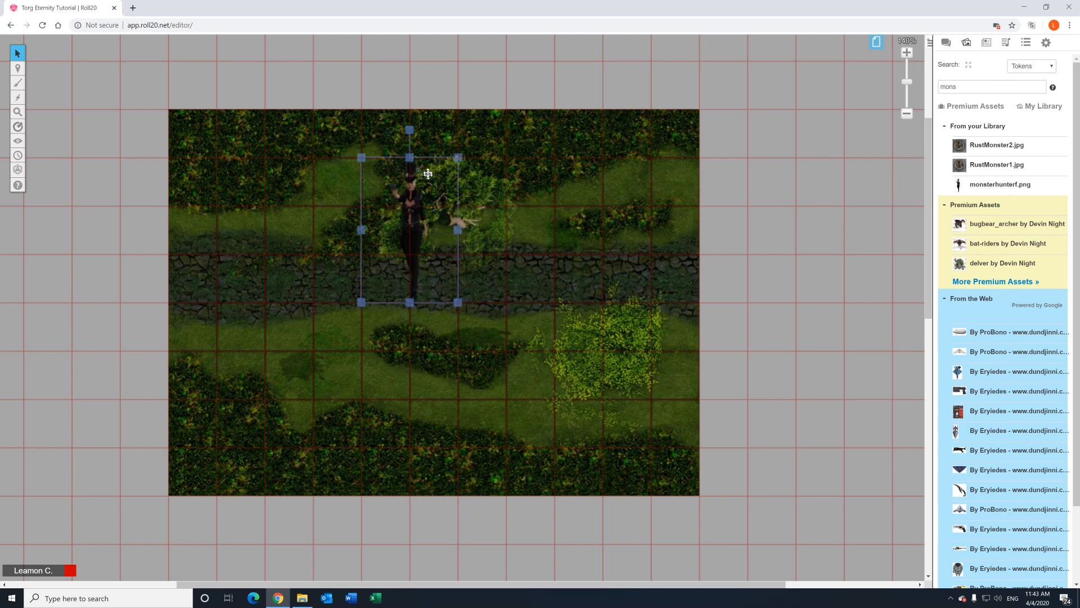
drag(410, 161, 410, 254)
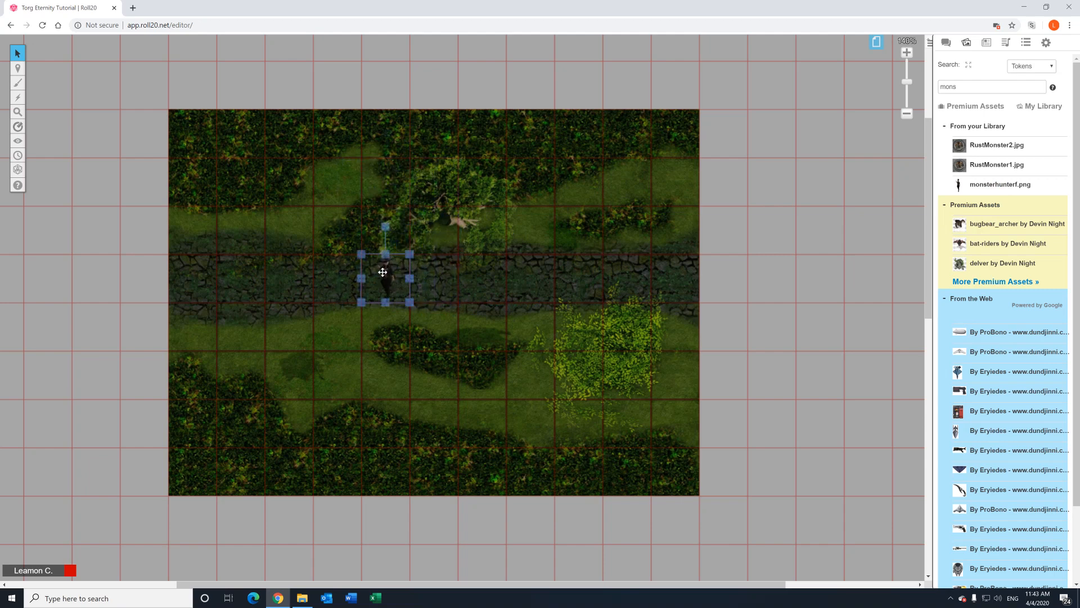
click(467, 275)
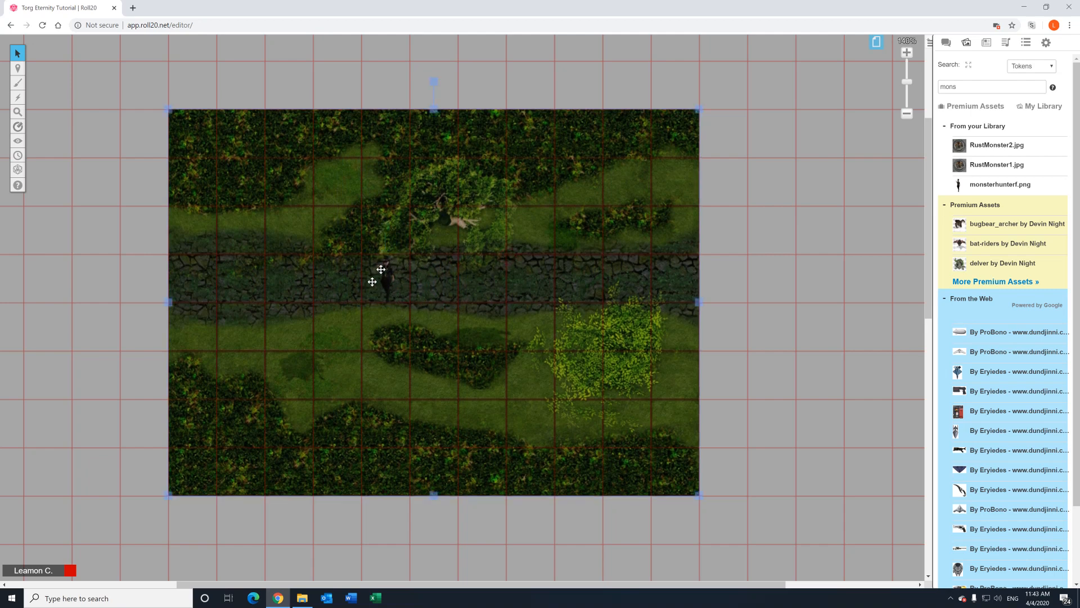
Switch to the Objects & Tokens layer and back to Map & Background, and delete the monster hunter image from the road.
mouse_move(17, 68)
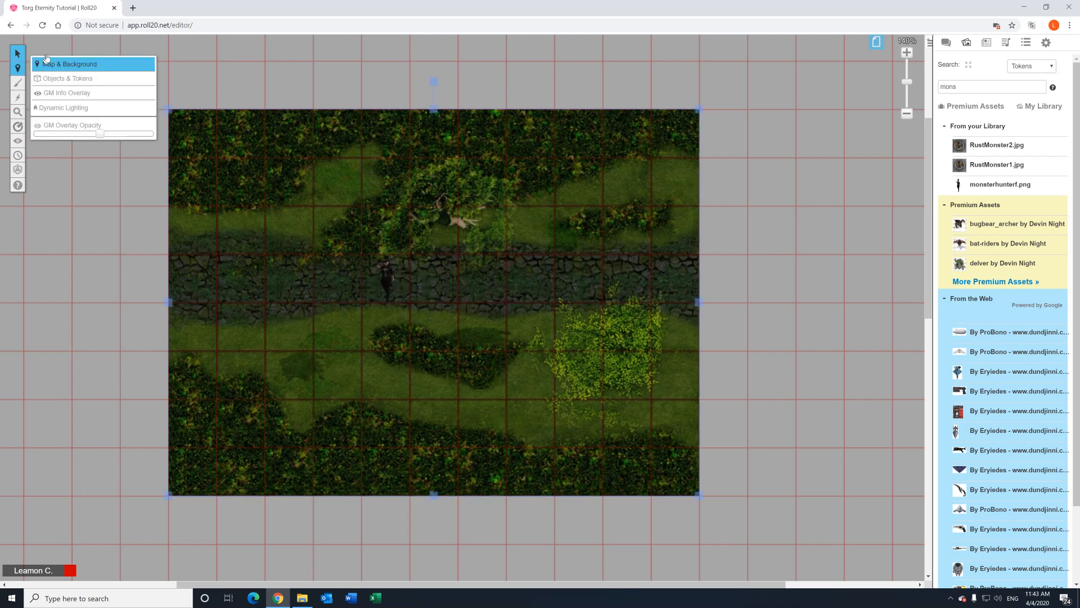
click(53, 63)
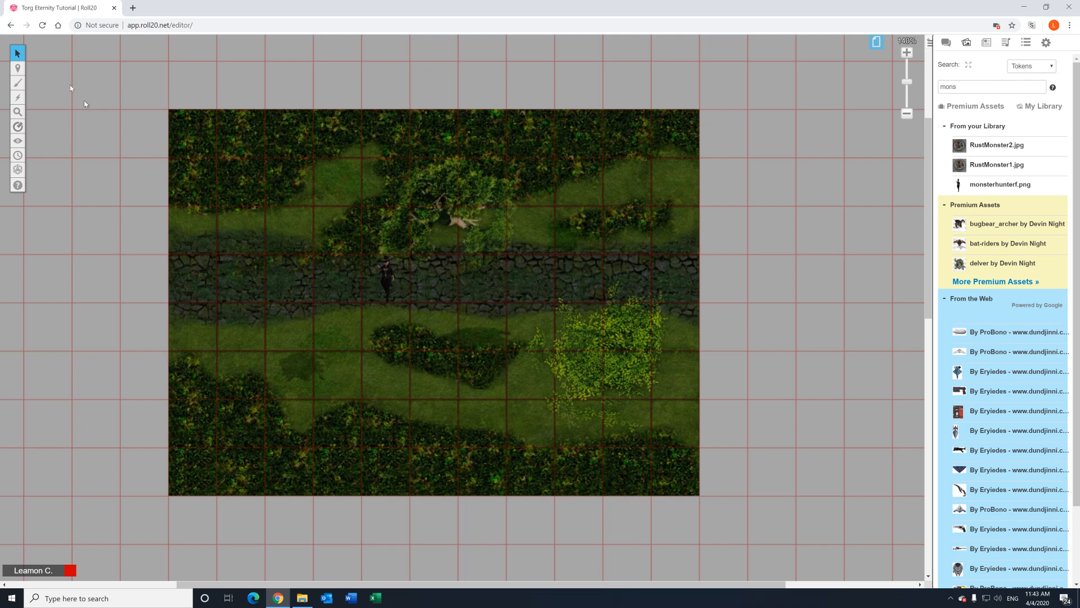
mouse_move(16, 67)
click(54, 78)
mouse_move(18, 68)
click(84, 64)
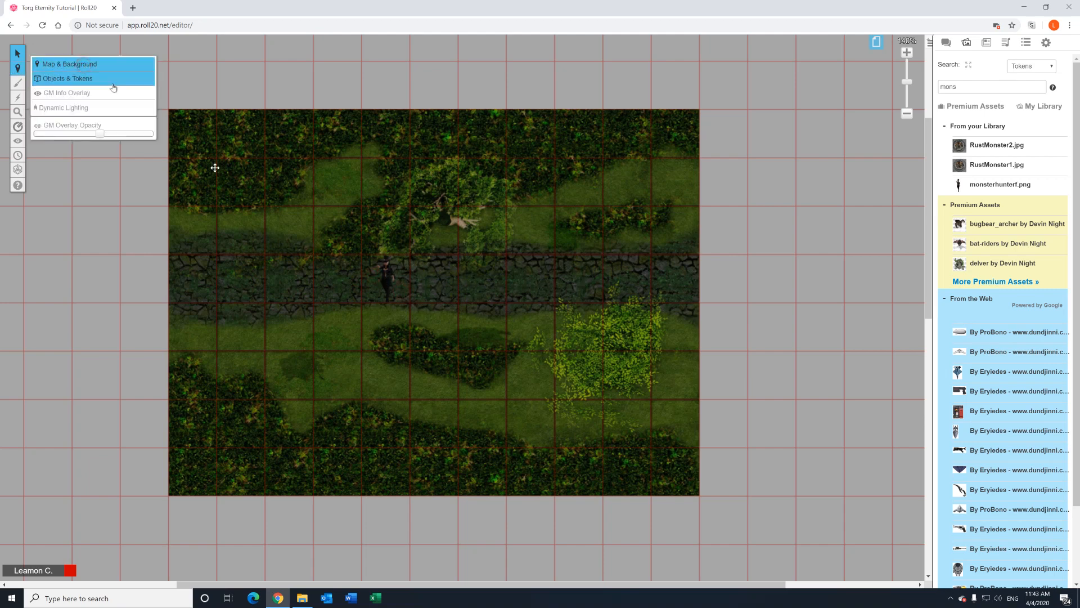
click(383, 276)
key(Delete)
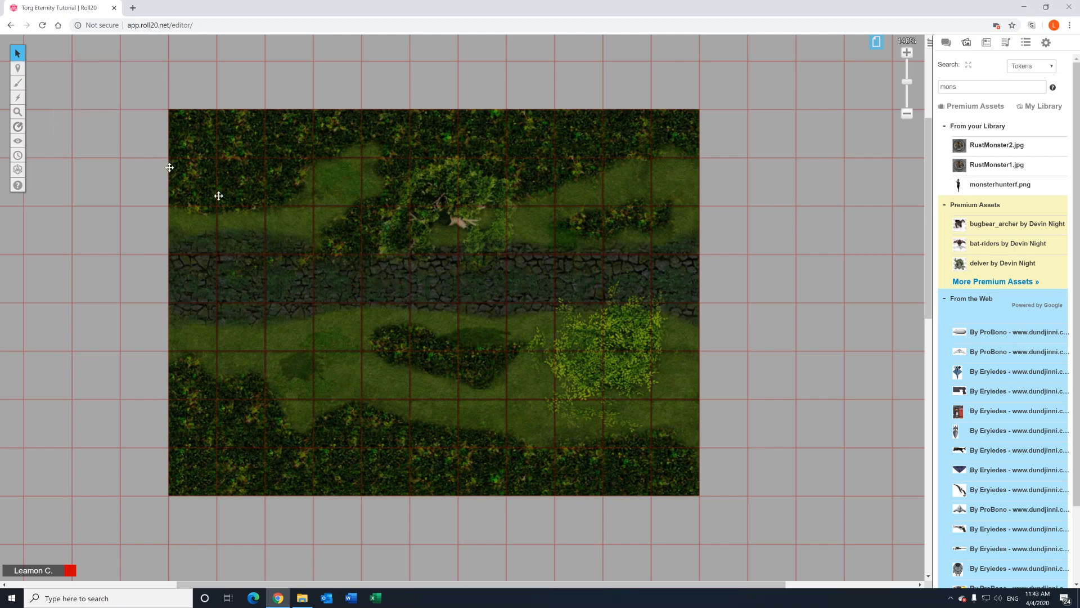
Switch to the Objects & Tokens layer and place monsterhunterf.png in the grid square just above the stone road.
mouse_move(18, 75)
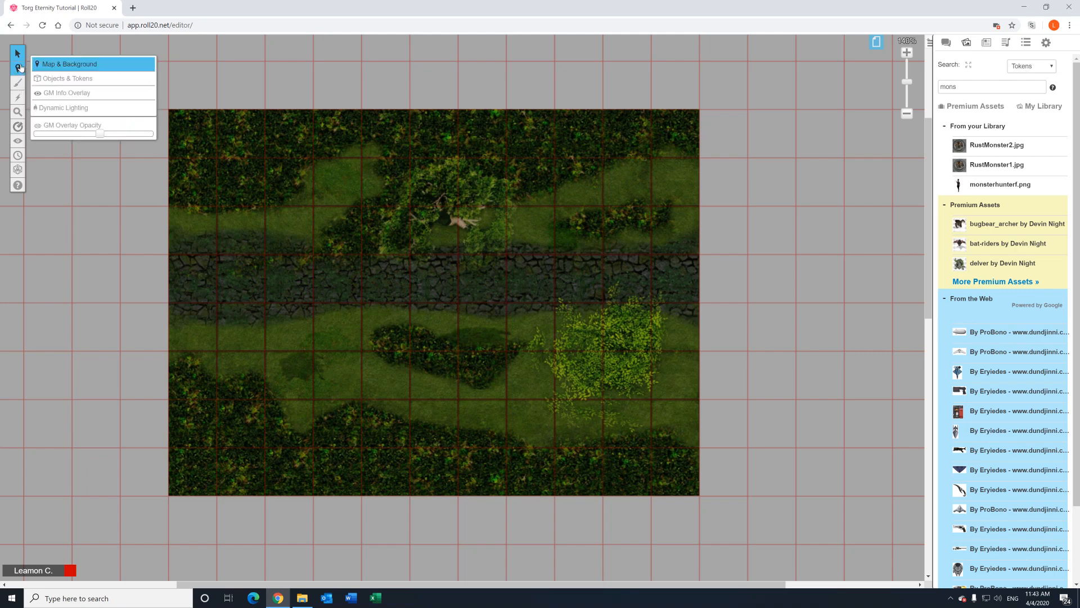
click(66, 80)
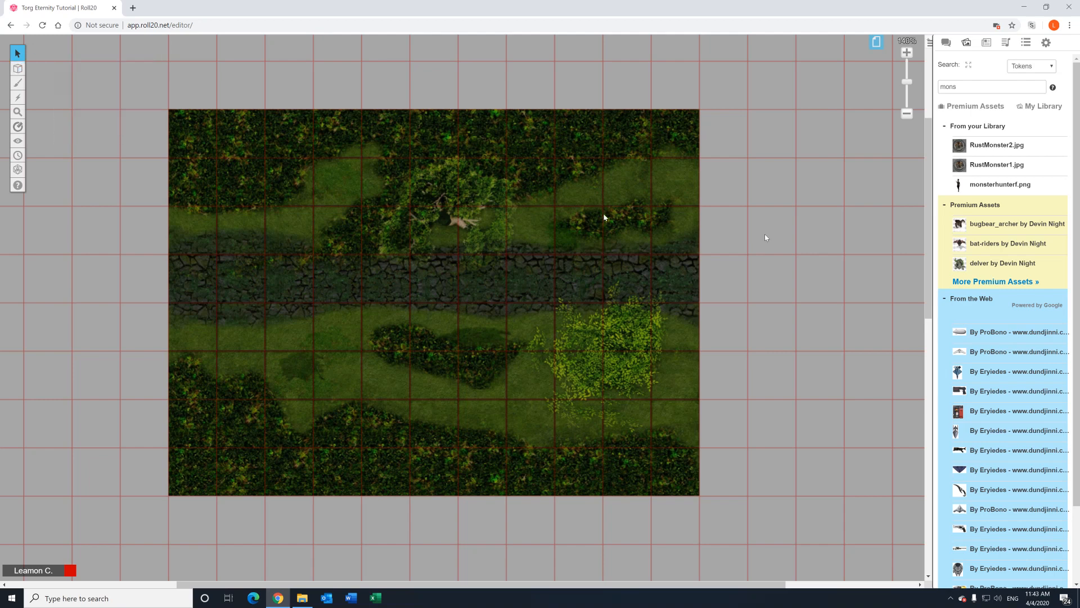
drag(999, 184, 330, 223)
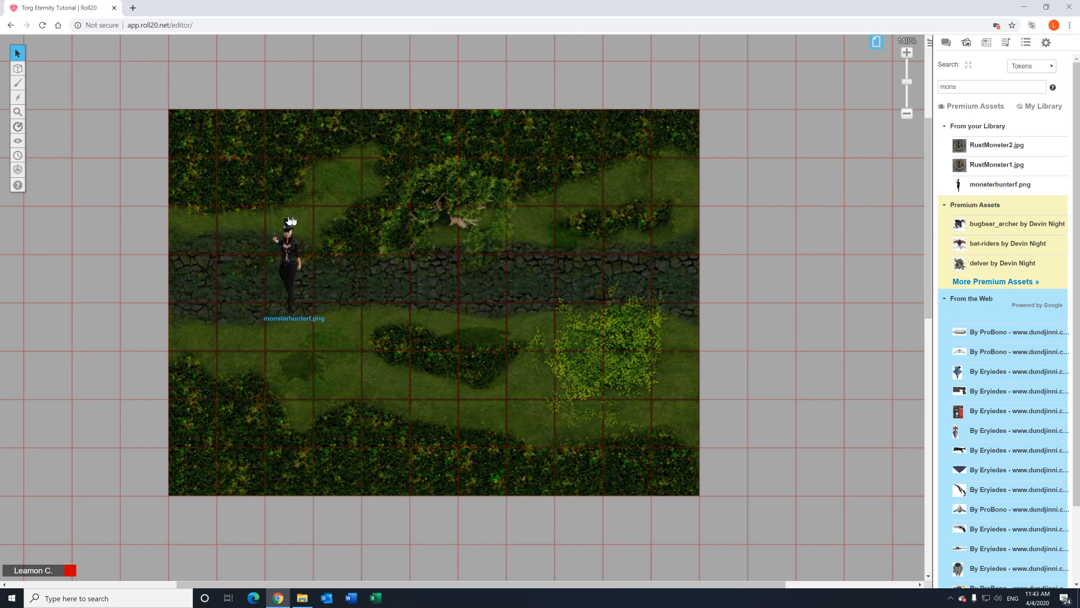
click(292, 234)
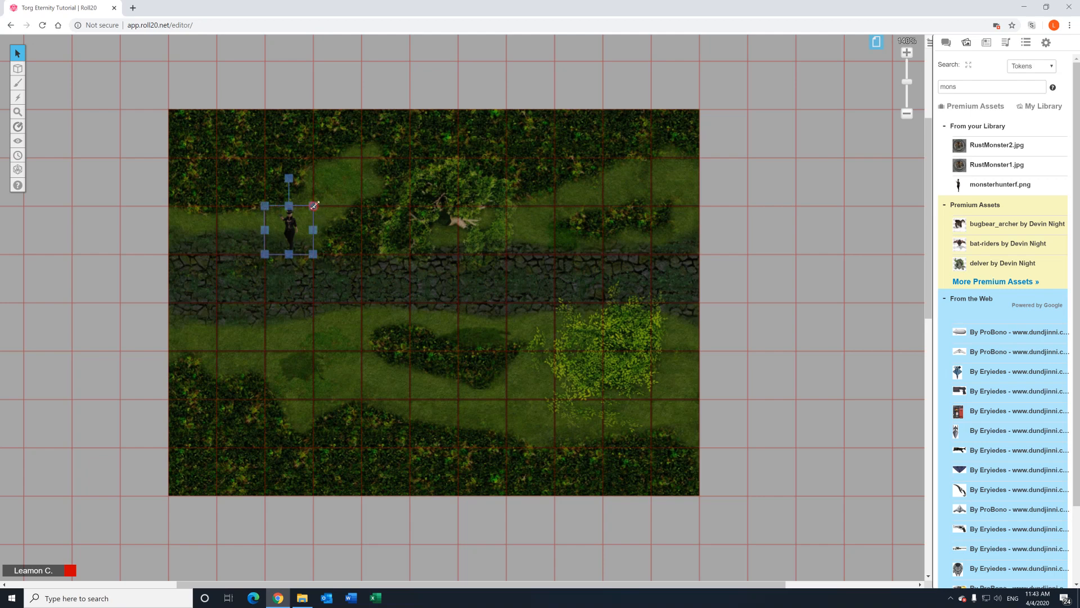
Enlarge the monster hunter token to two and then three grid squares, and shrink it back to one square.
mouse_move(314, 206)
mouse_down()
mouse_move(358, 161)
mouse_move(292, 199)
mouse_move(289, 159)
mouse_move(289, 206)
mouse_move(326, 230)
mouse_move(364, 230)
mouse_move(313, 230)
mouse_move(359, 162)
mouse_up()
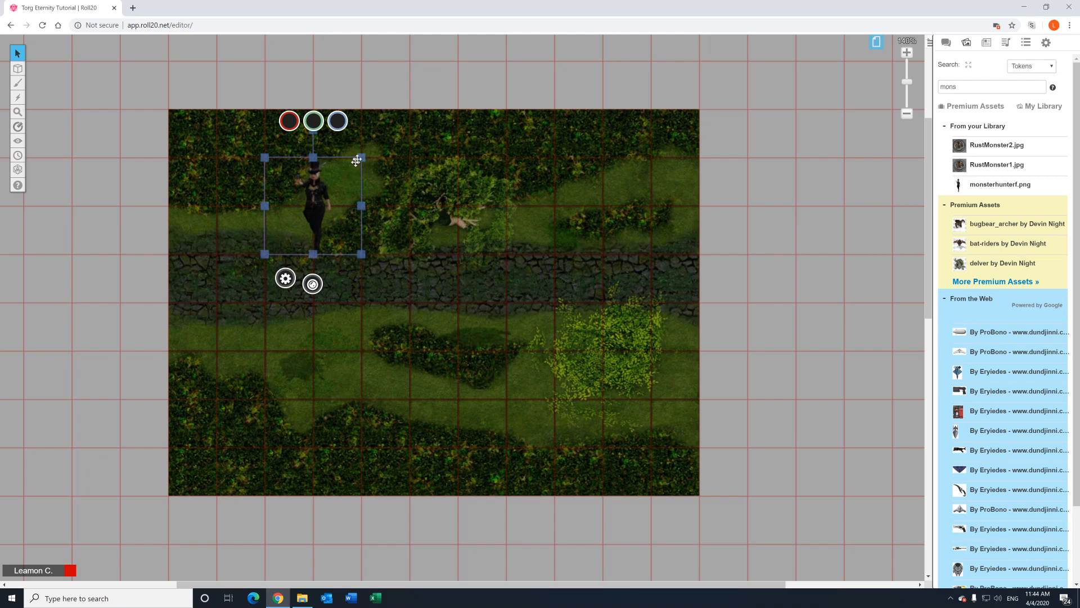
drag(362, 158, 395, 126)
click(411, 114)
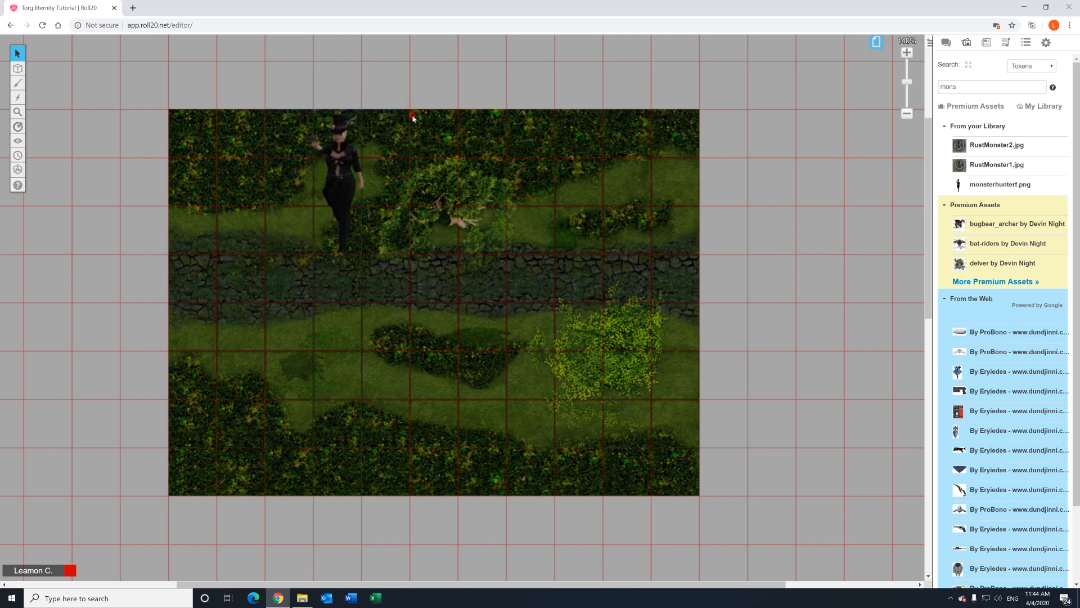
click(345, 168)
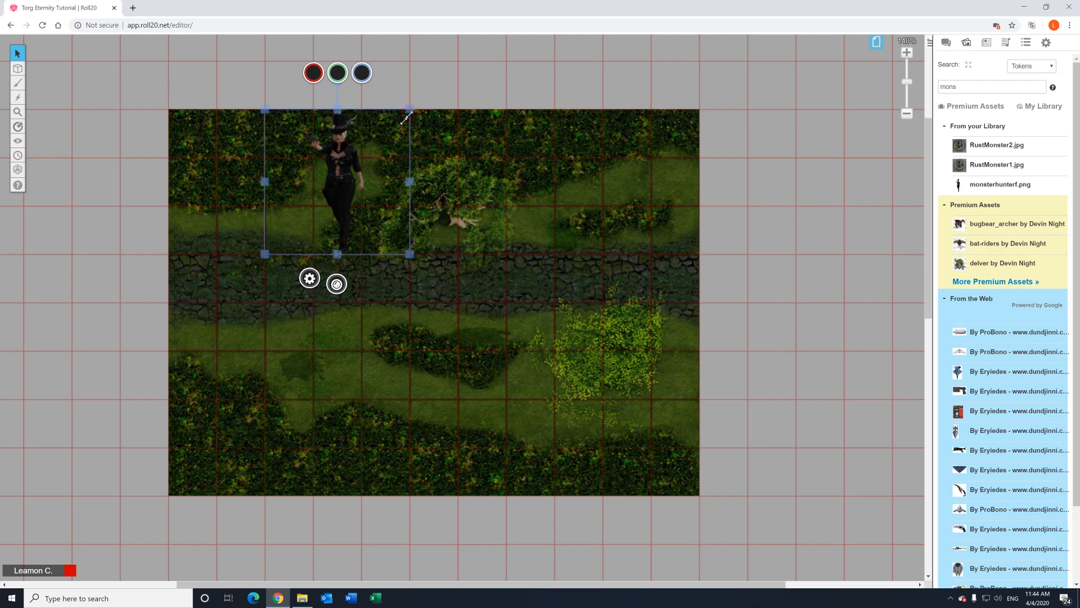
drag(406, 118, 256, 221)
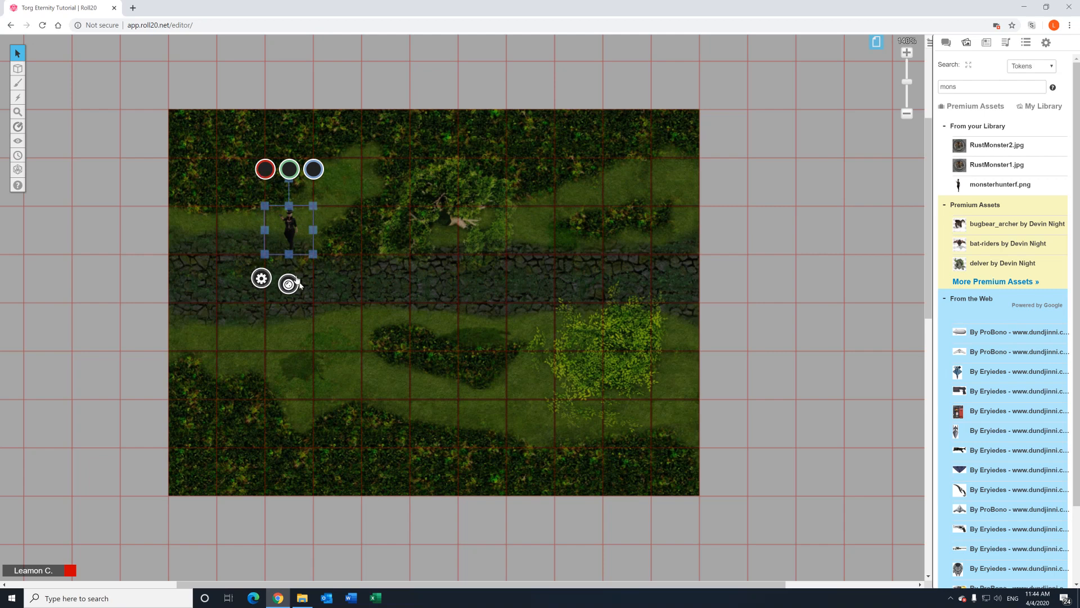
click(340, 228)
click(277, 221)
click(345, 270)
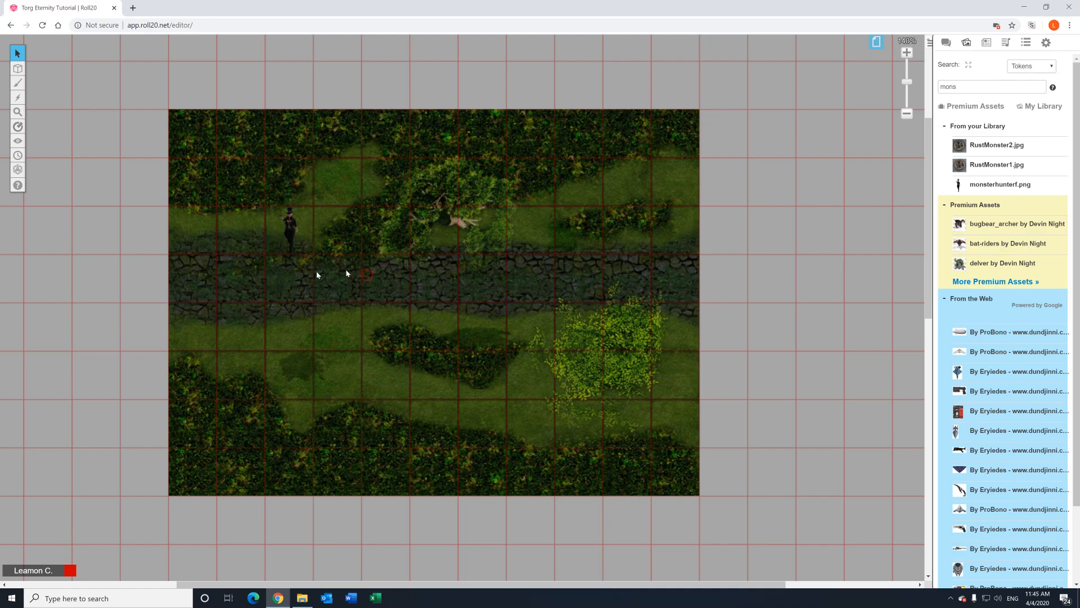
Set the monster hunter token to represent the character Arleigh, show its nameplate, and save the changes.
double_click(295, 235)
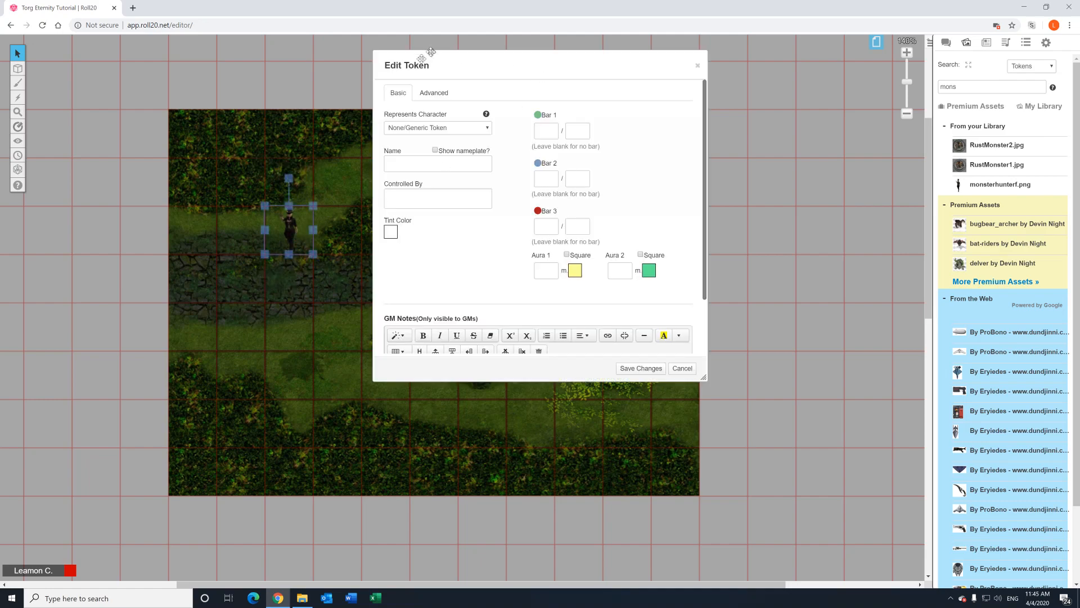
click(698, 65)
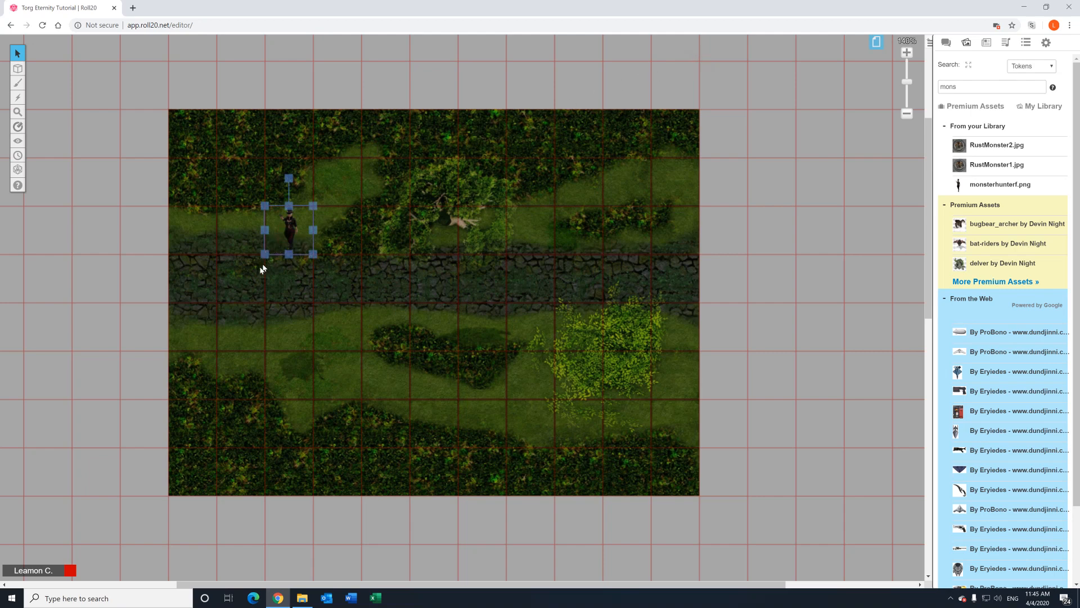
click(376, 265)
click(297, 231)
click(261, 279)
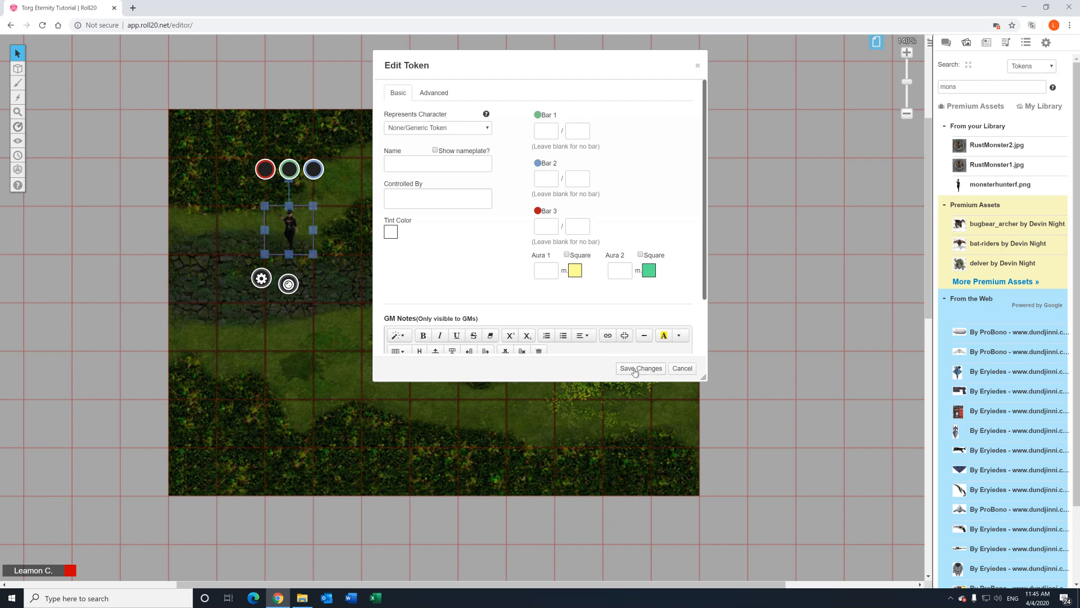
click(421, 130)
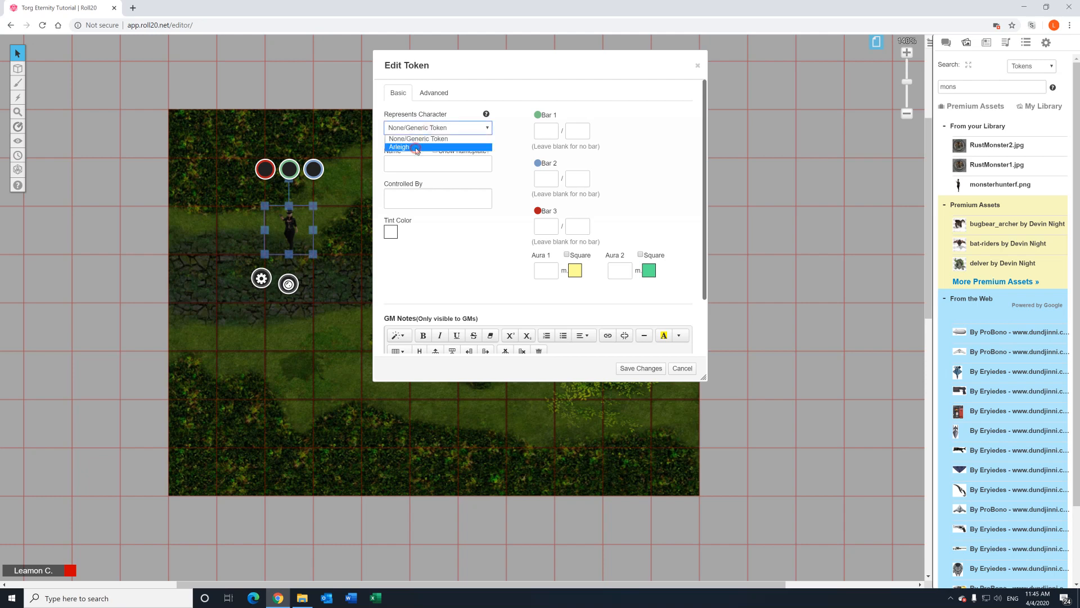
click(417, 148)
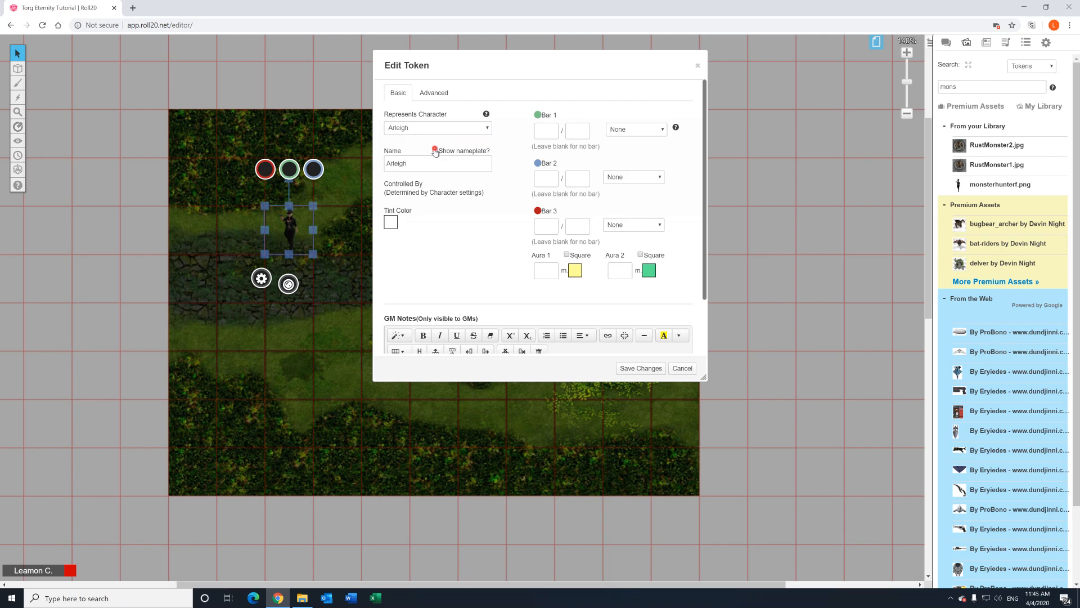
click(634, 368)
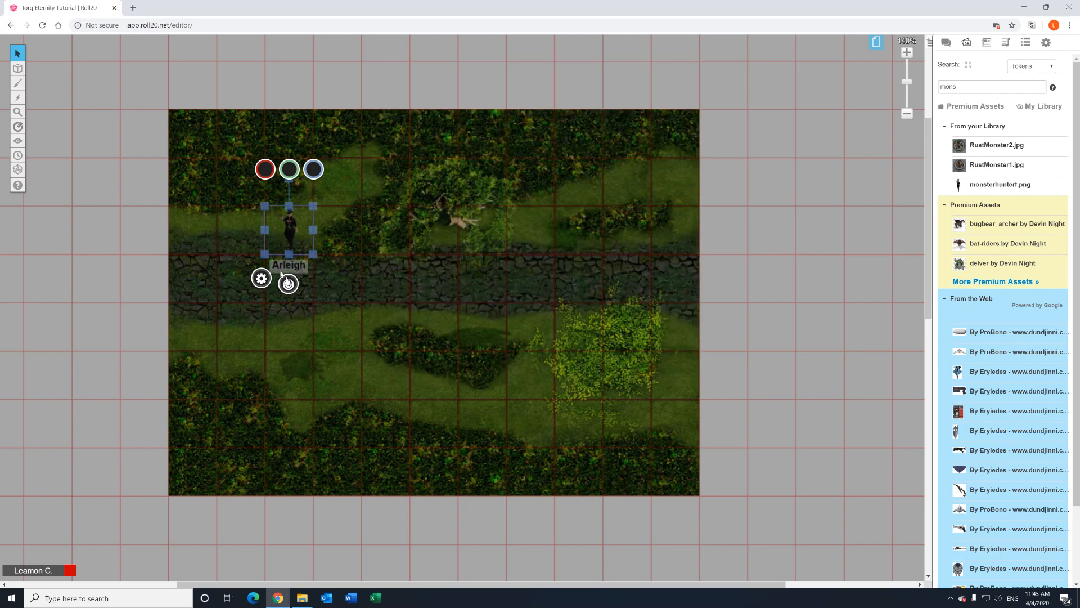
Turn off the nameplate in Arleigh's token settings and link Bar 1 to the possibilities attribute.
double_click(293, 221)
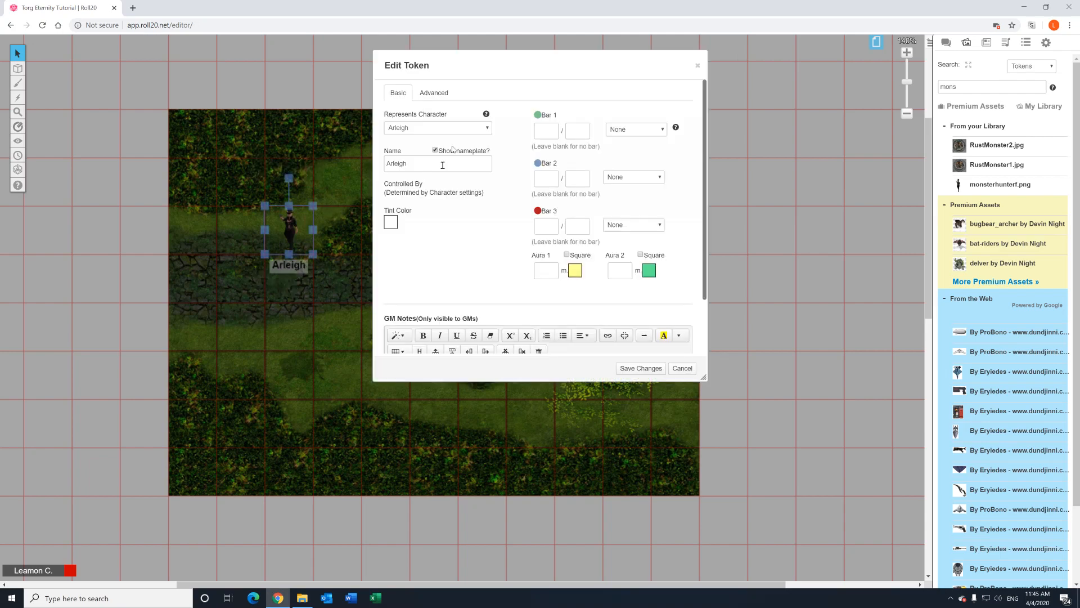
click(435, 151)
click(630, 129)
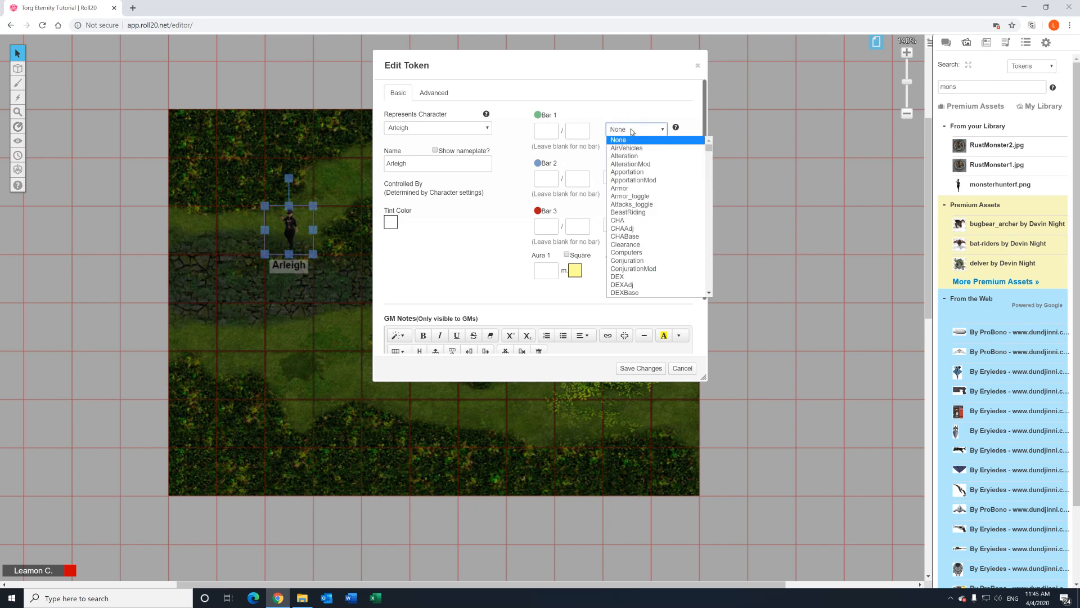
scroll(639, 236, down, 15)
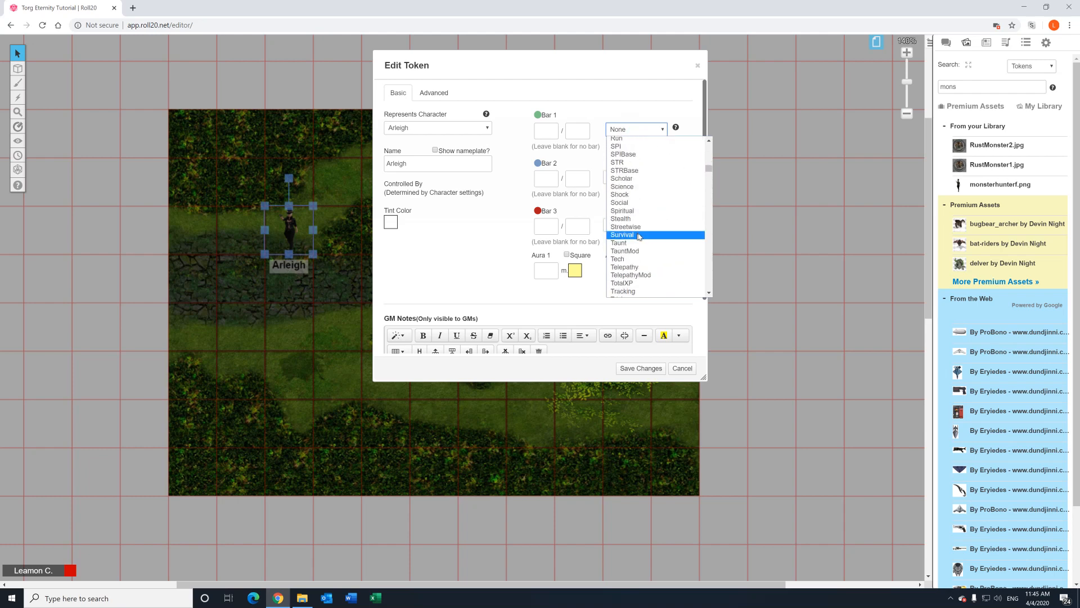
scroll(639, 236, up, 15)
click(623, 130)
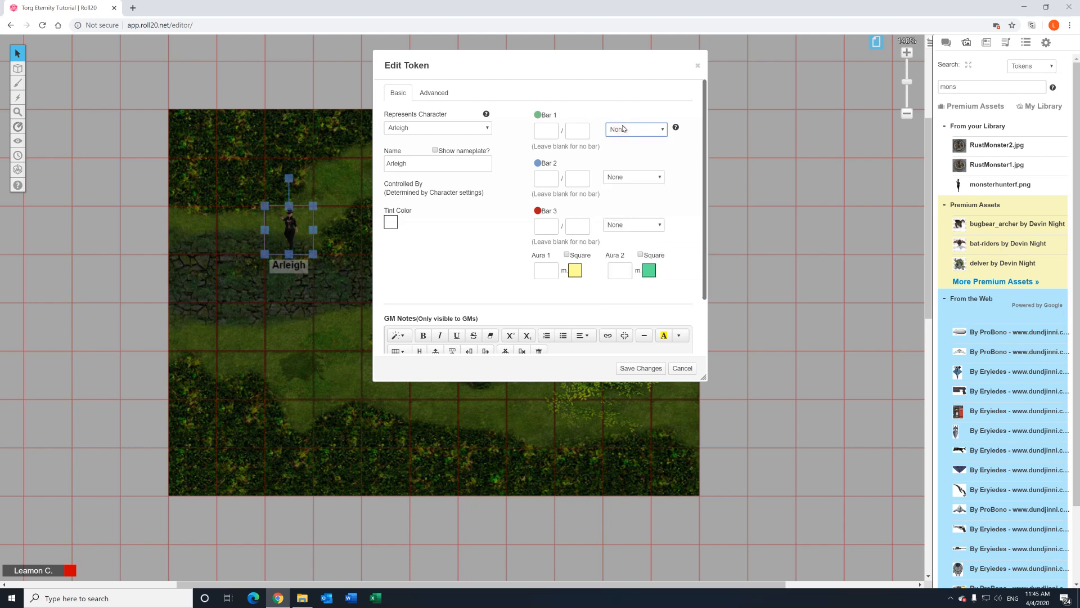
key(p)
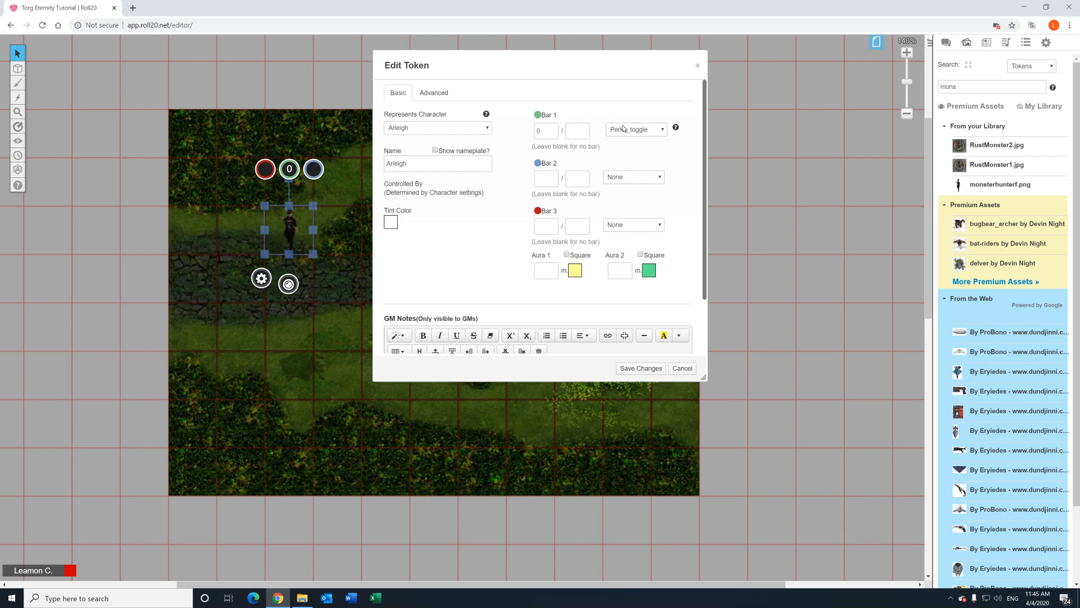
click(626, 130)
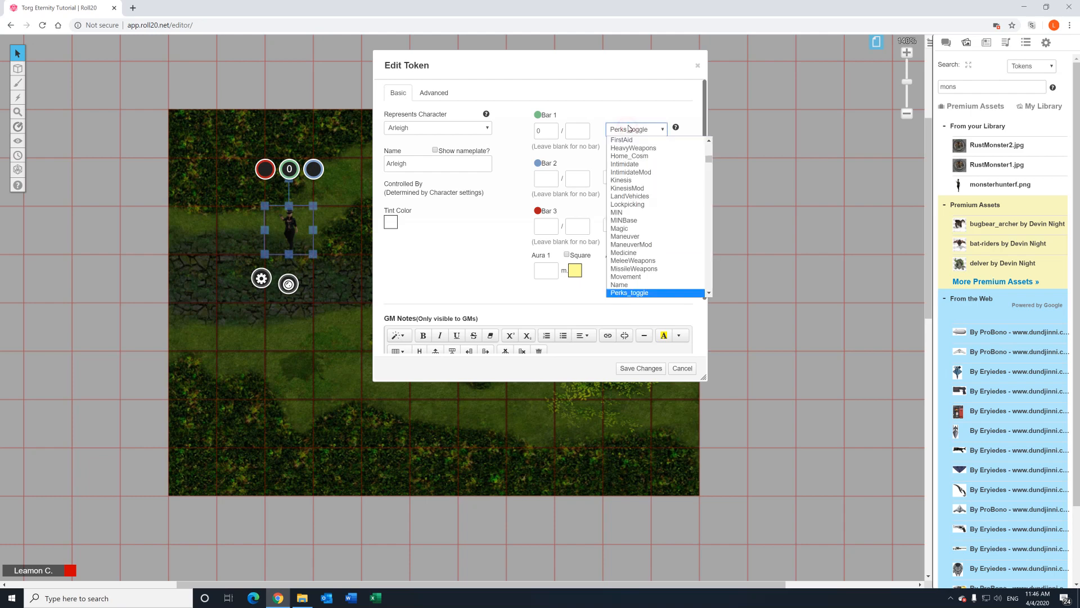
key(p)
key(o)
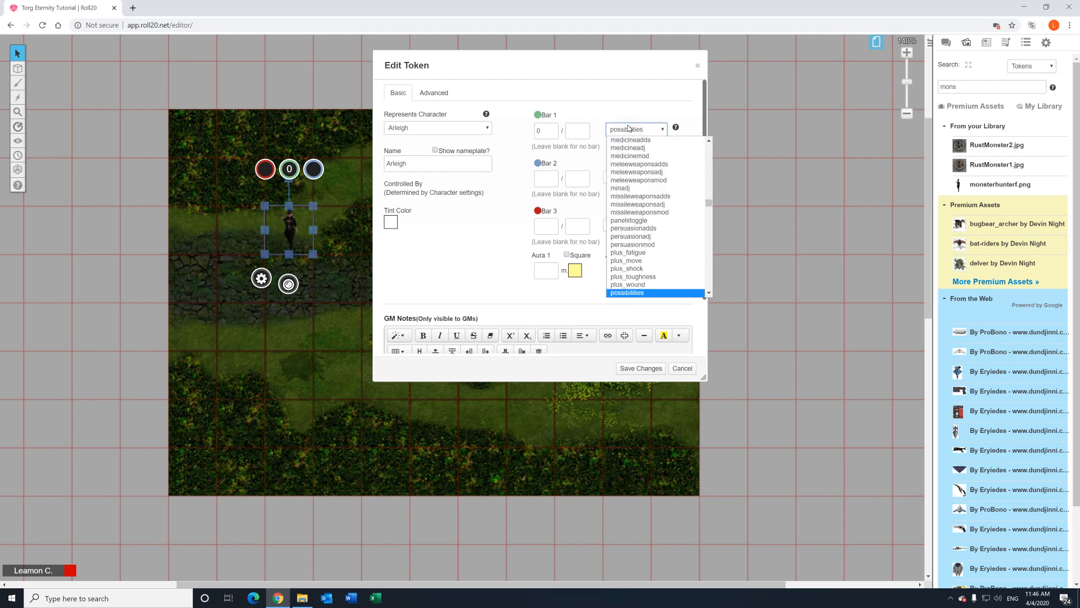
key(Return)
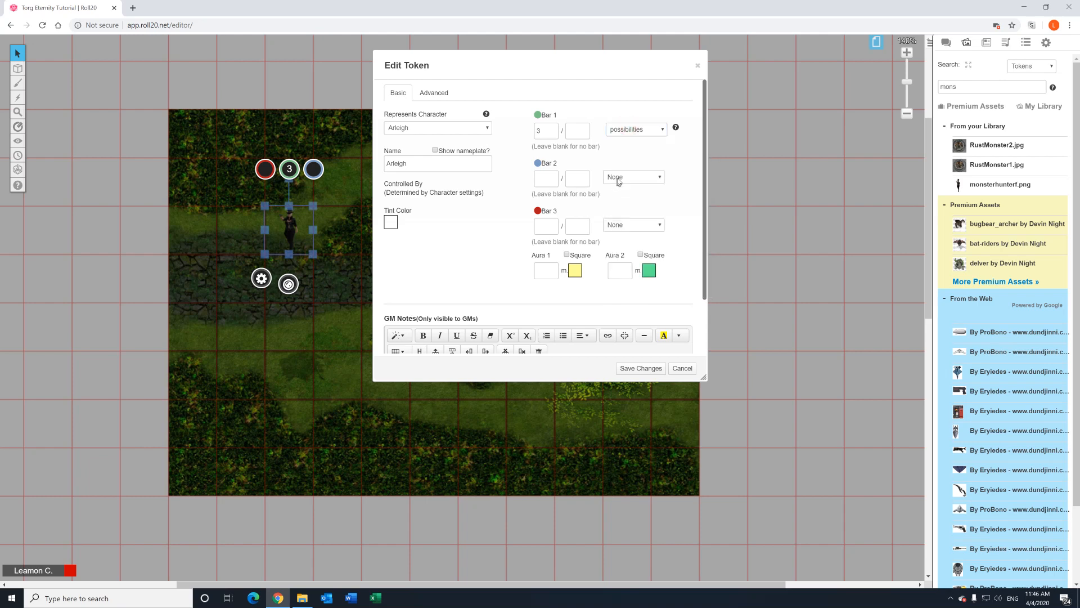
Link the token's Bar 2 to the Shock attribute and Bar 3 to the wound attribute.
click(621, 180)
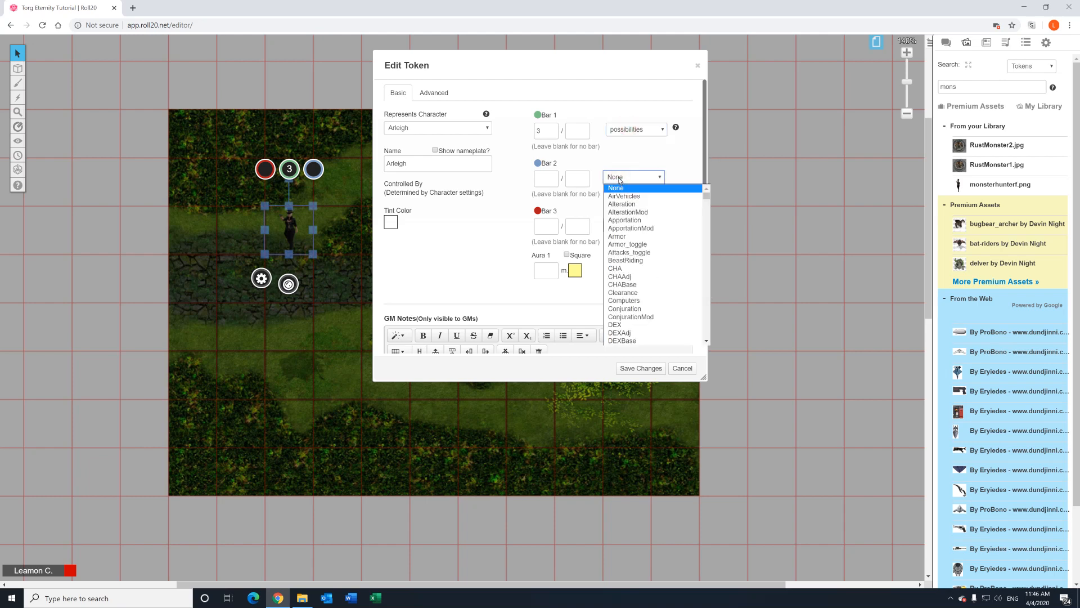
key(s)
key(h)
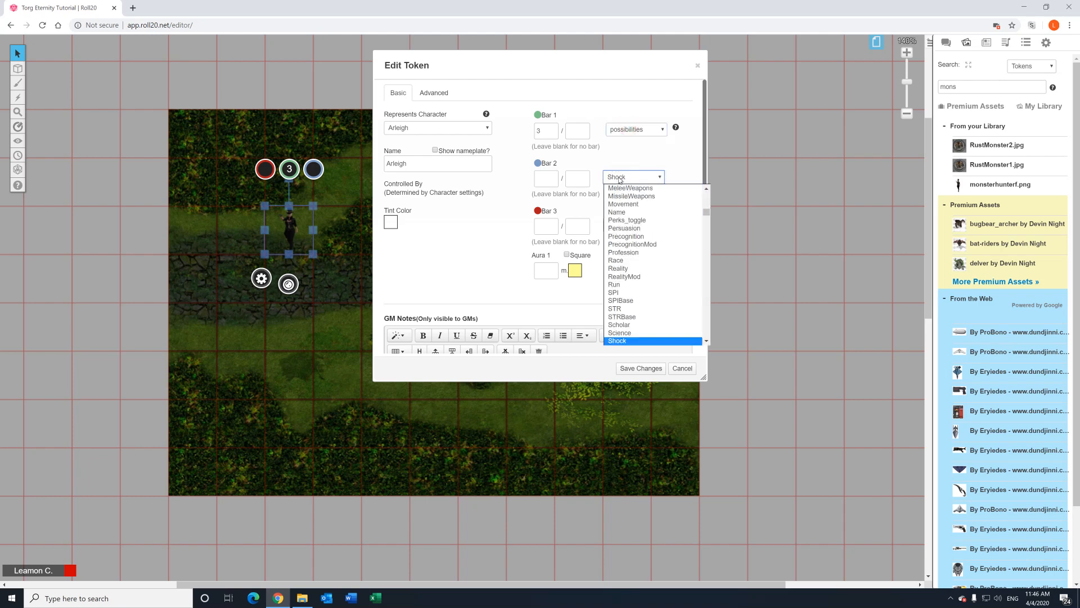
click(617, 340)
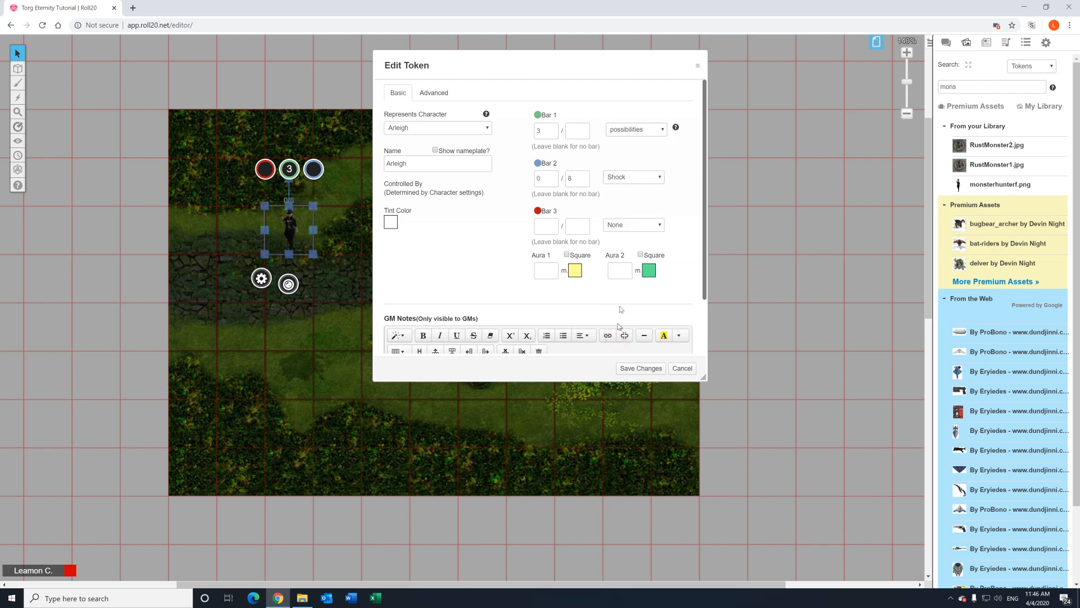
click(619, 227)
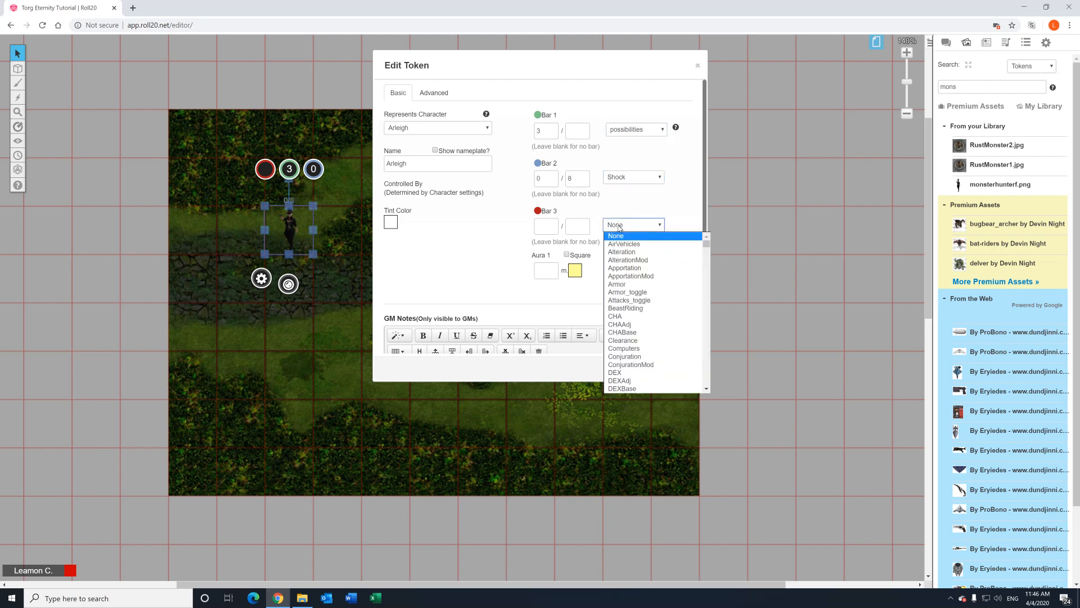
key(w)
key(o)
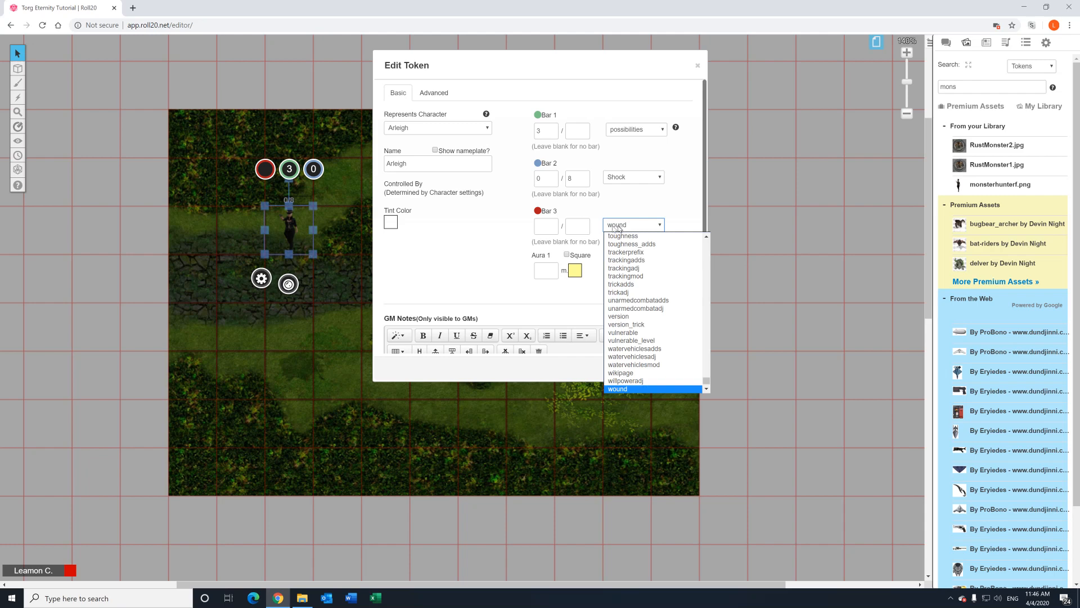
key(Return)
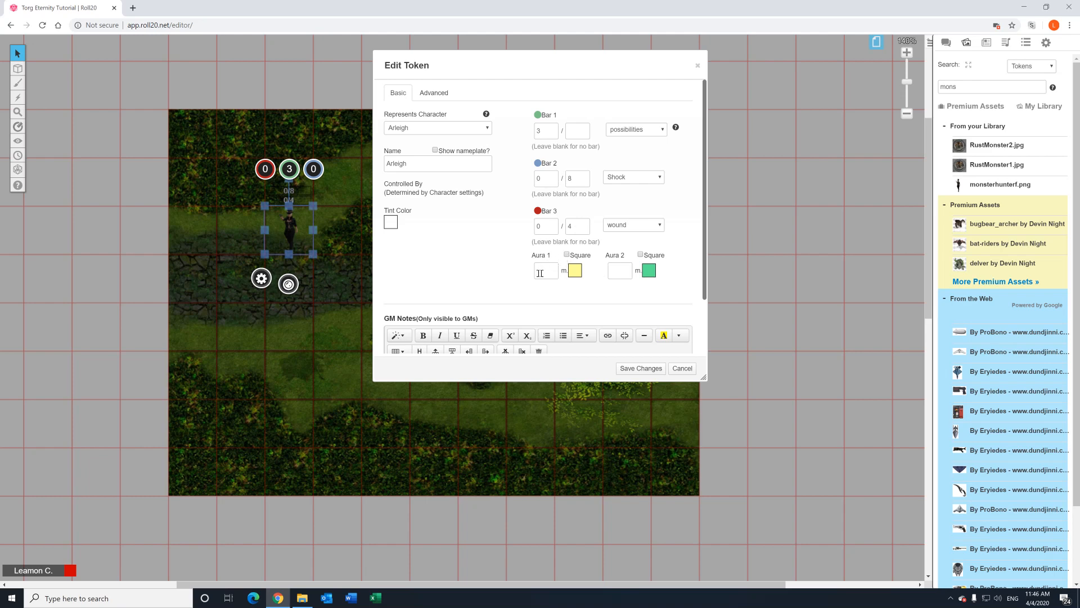
Allow all players to see Bars 1, 2 and 3 in the token's advanced player permissions.
click(443, 98)
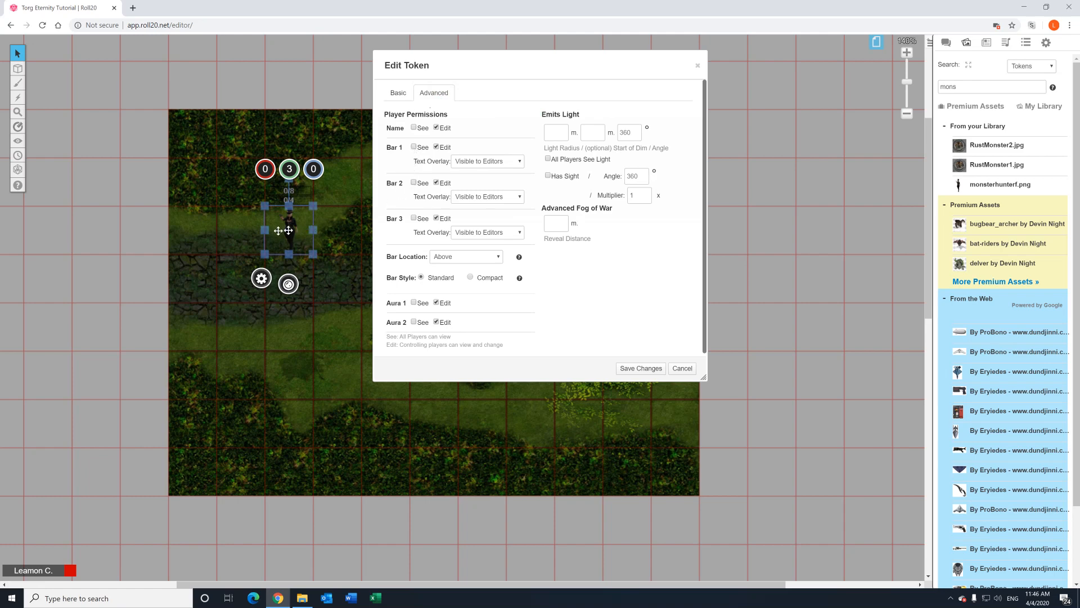
click(341, 215)
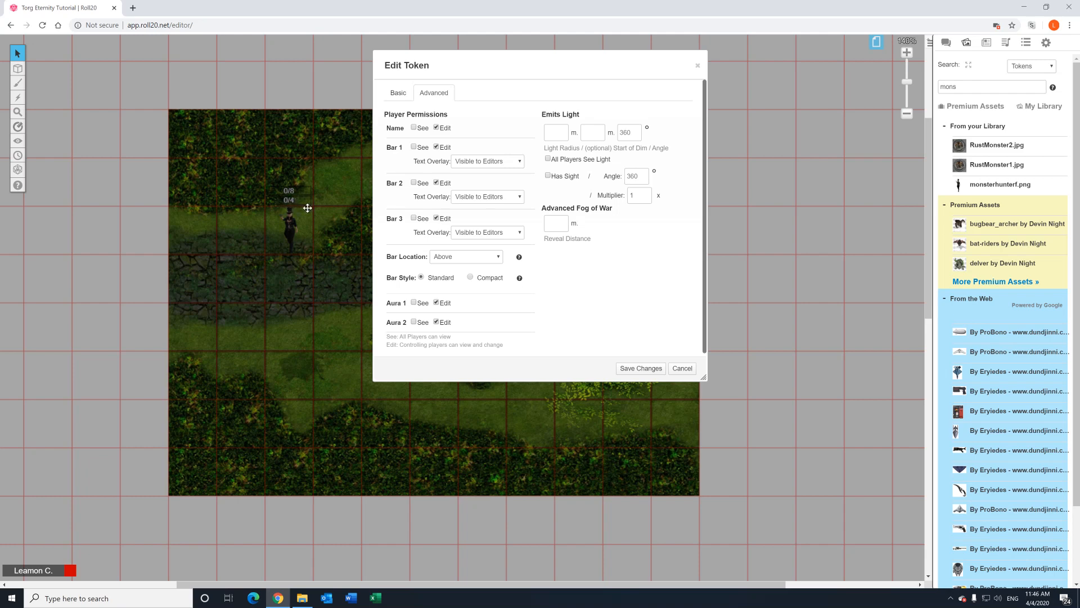
click(414, 147)
click(415, 183)
click(414, 219)
Set the text overlay of Bars 1, 2 and 3 to Hidden and save the token changes.
click(485, 162)
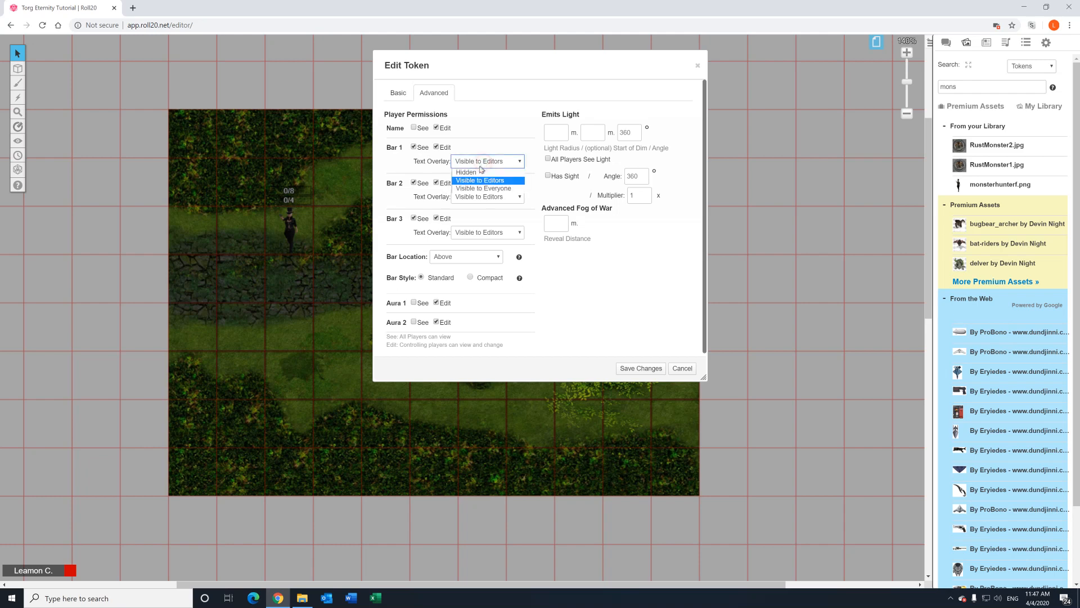
click(480, 171)
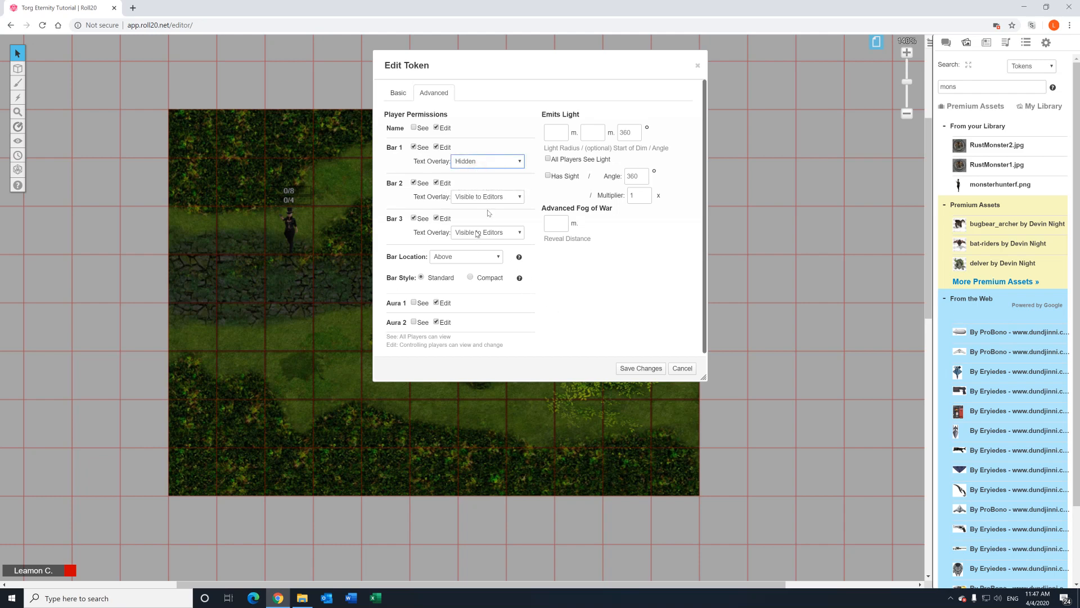
click(483, 198)
click(477, 207)
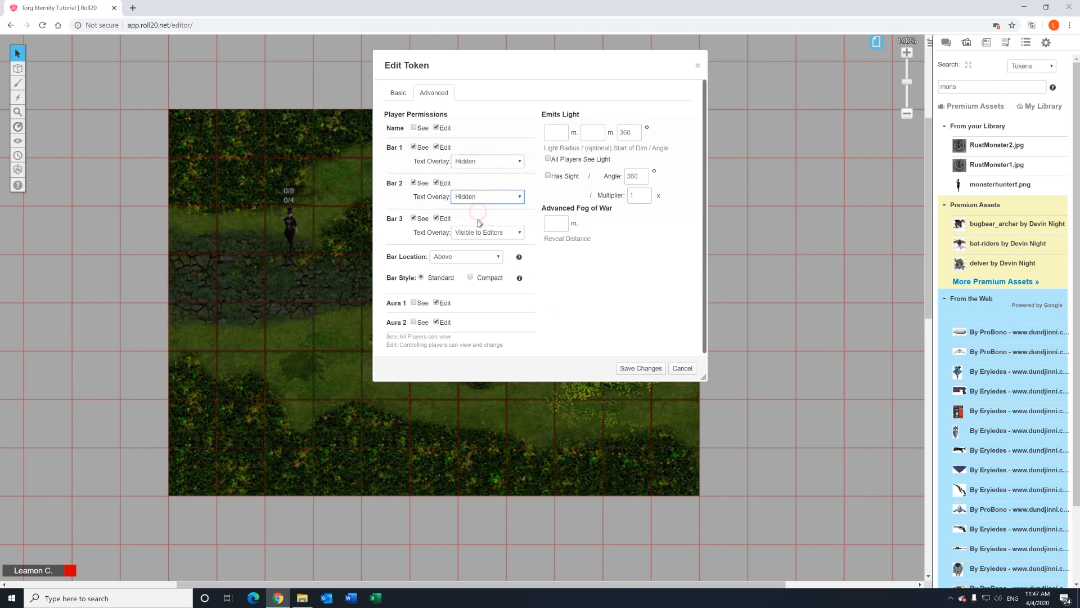
click(479, 233)
click(477, 243)
click(633, 369)
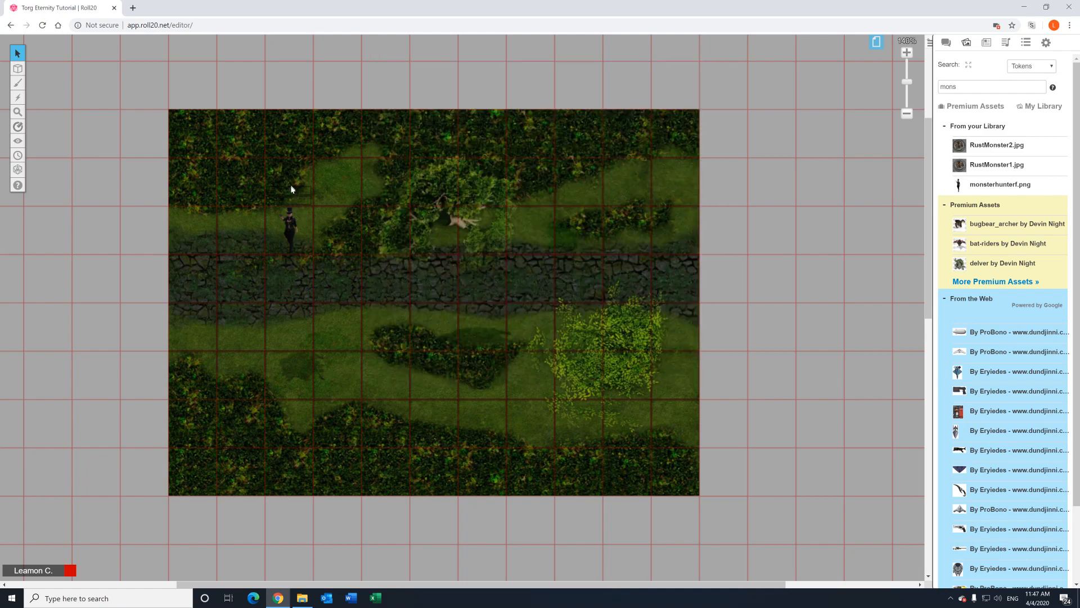
Move Arleigh's token off the map's east edge and set the text overlay of Bars 1, 2 and 3 to Visible to Everyone.
drag(296, 223, 777, 273)
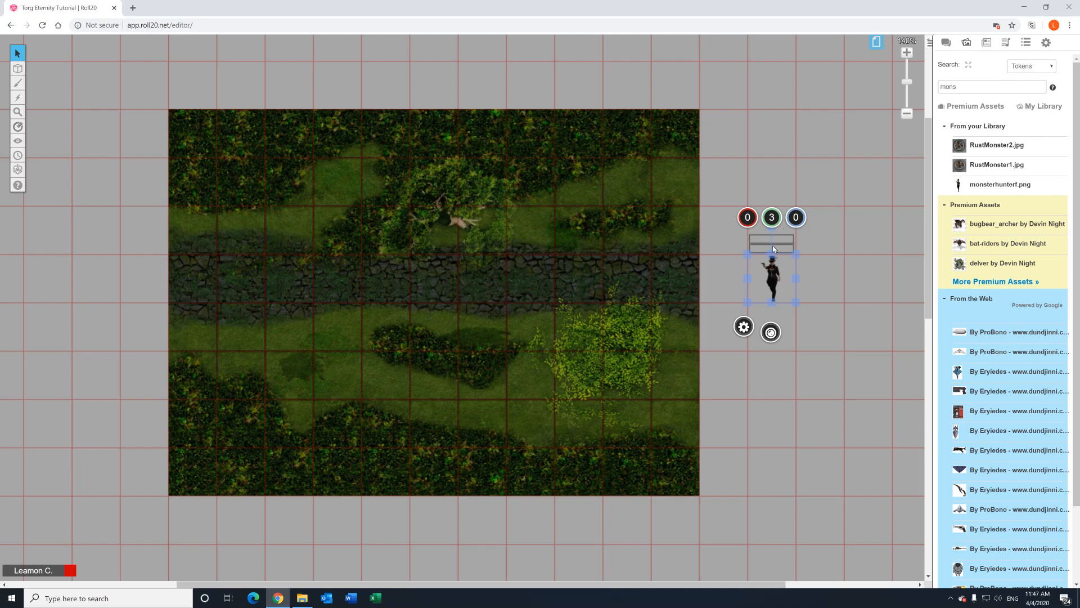
double_click(776, 278)
click(471, 162)
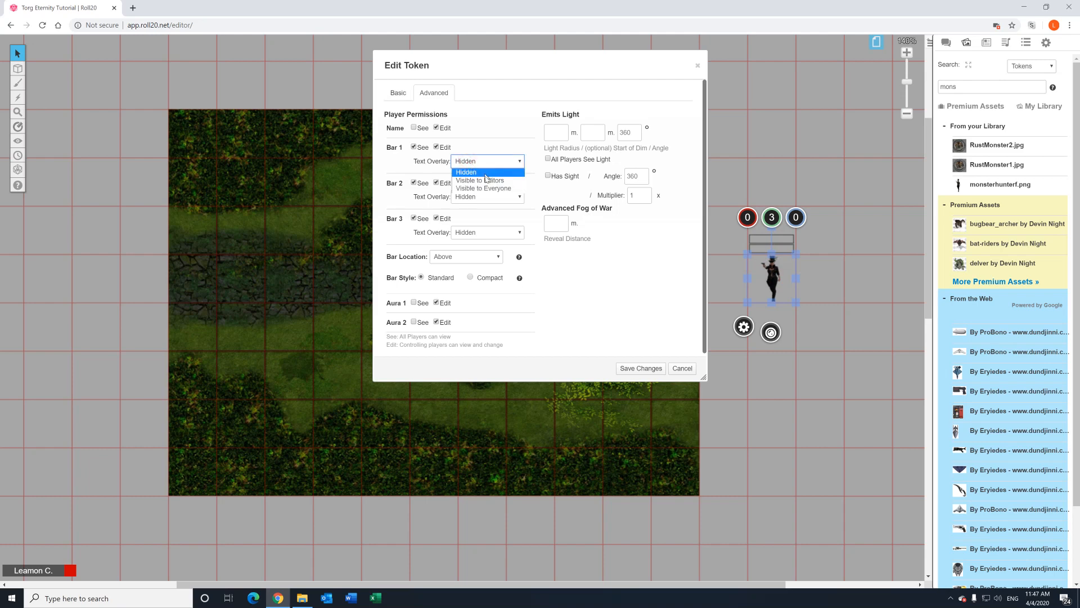
click(486, 190)
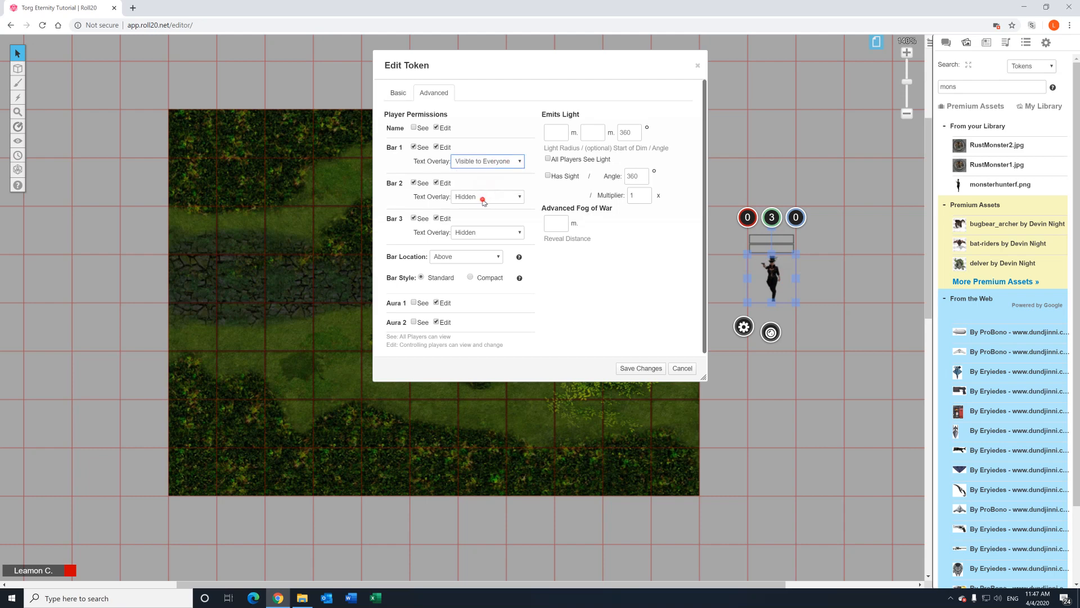
click(480, 197)
click(484, 225)
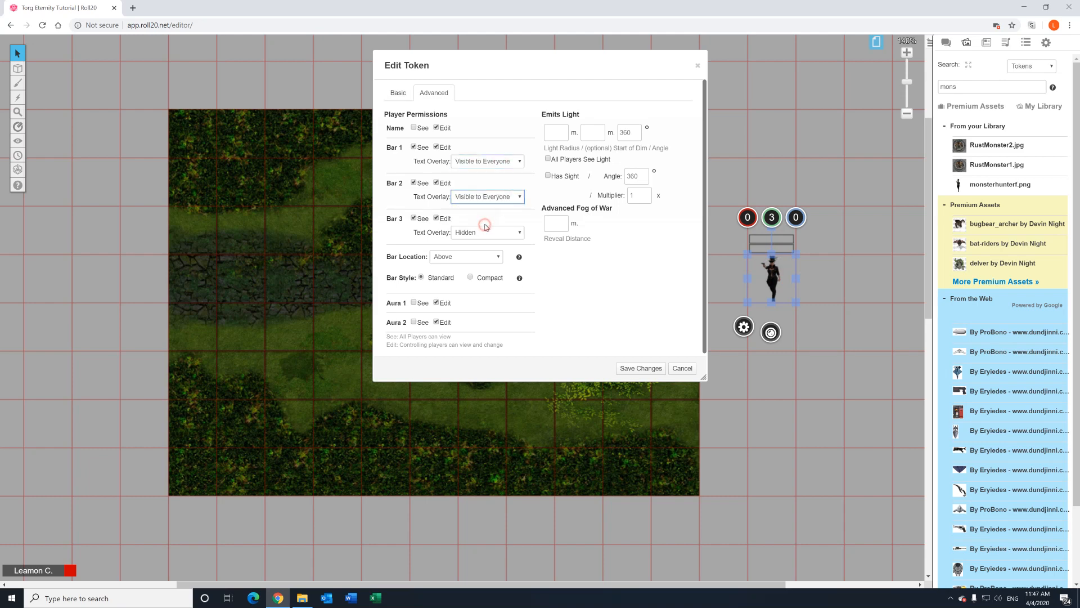
click(485, 234)
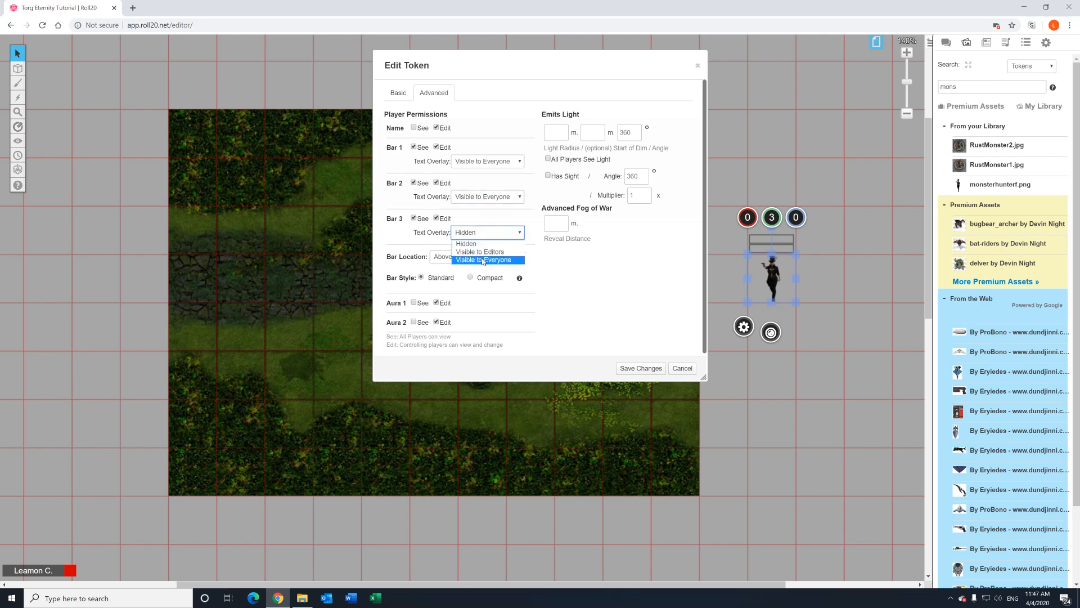
click(482, 260)
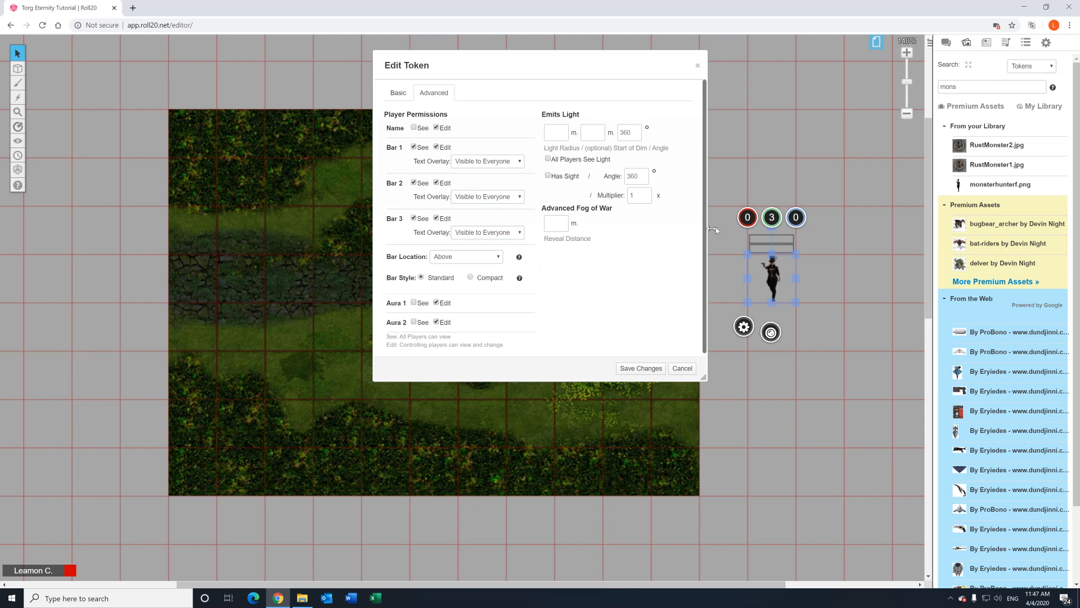
Move the token up one square, set its bar location to Top Overlapping and save the changes.
drag(773, 263, 770, 192)
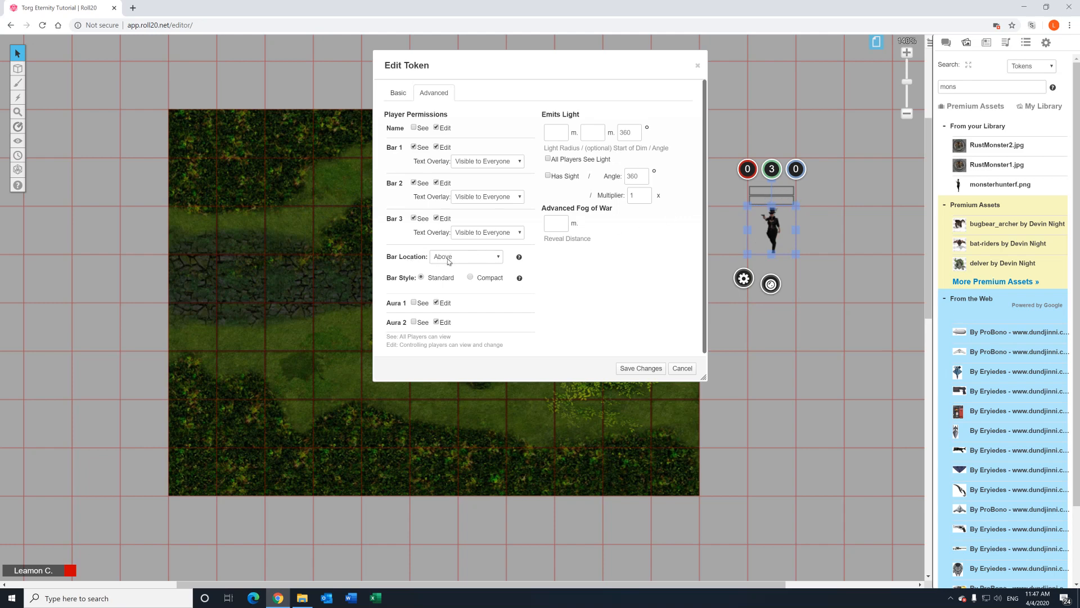
click(831, 192)
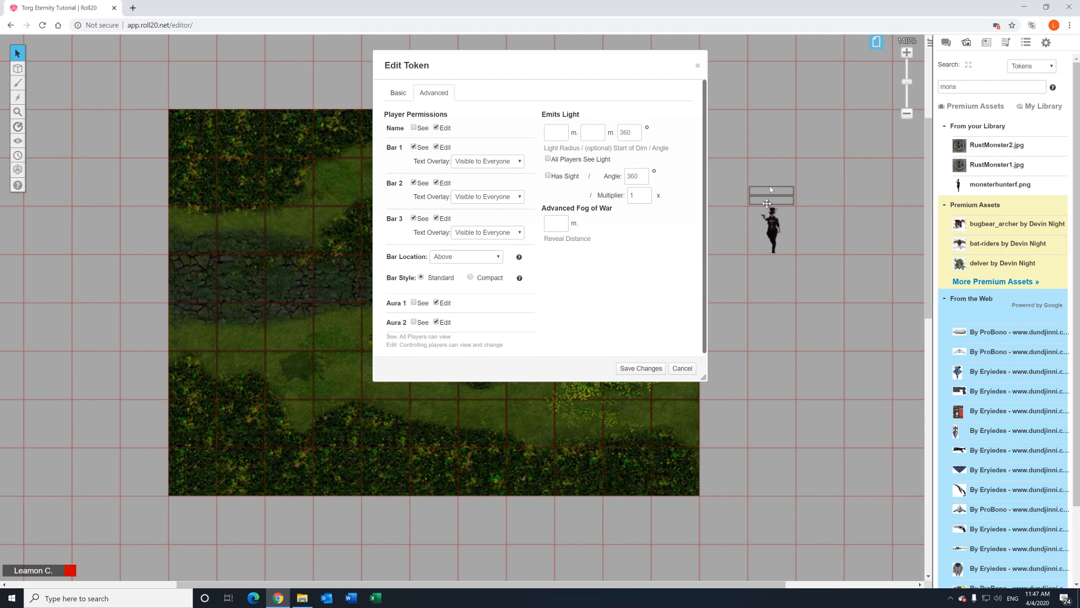
click(459, 256)
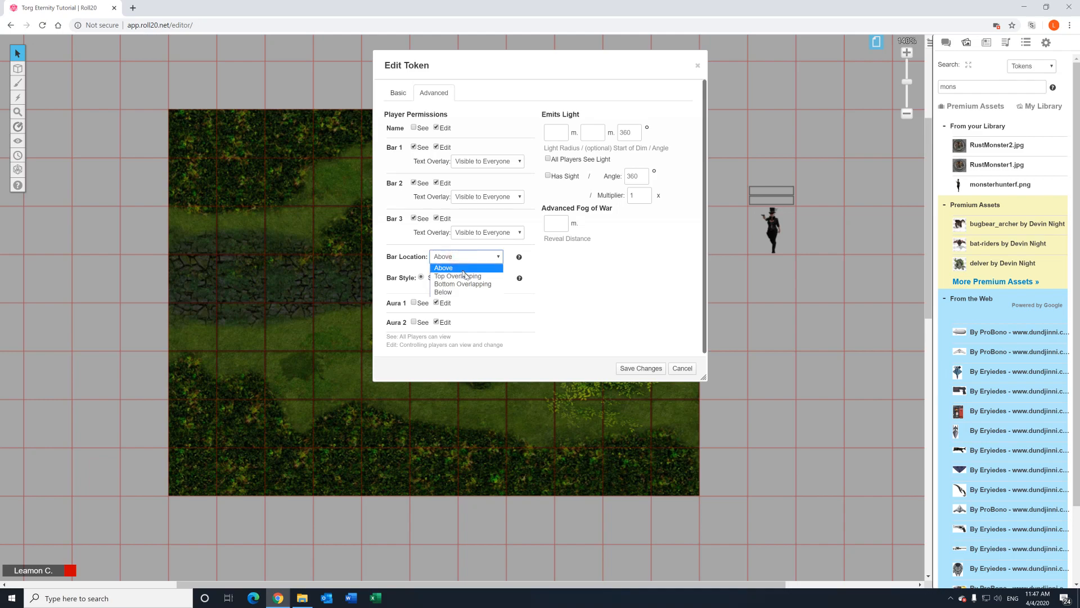
click(458, 276)
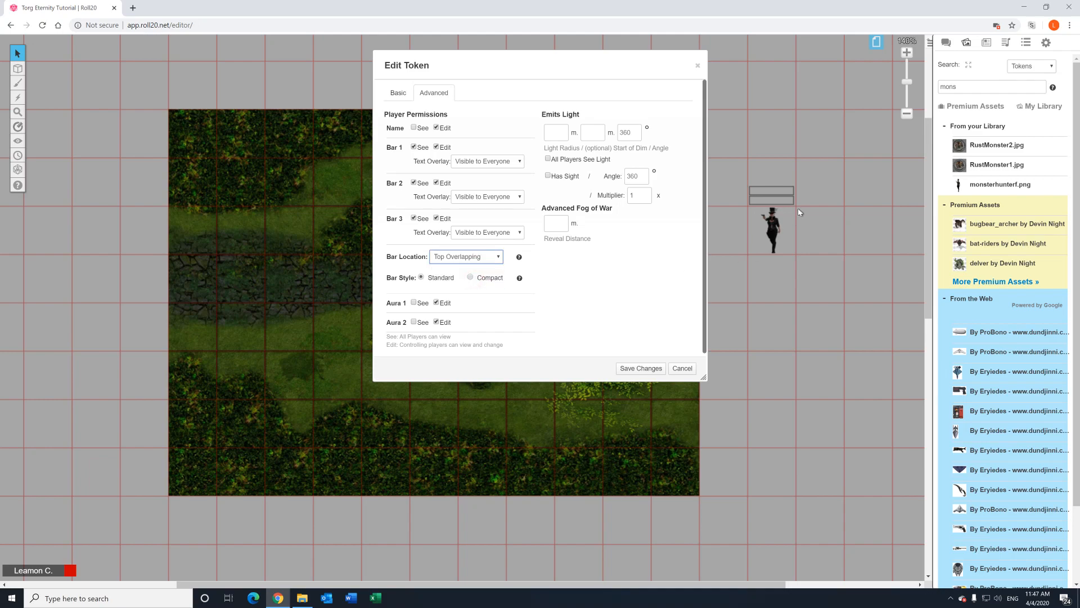
click(624, 367)
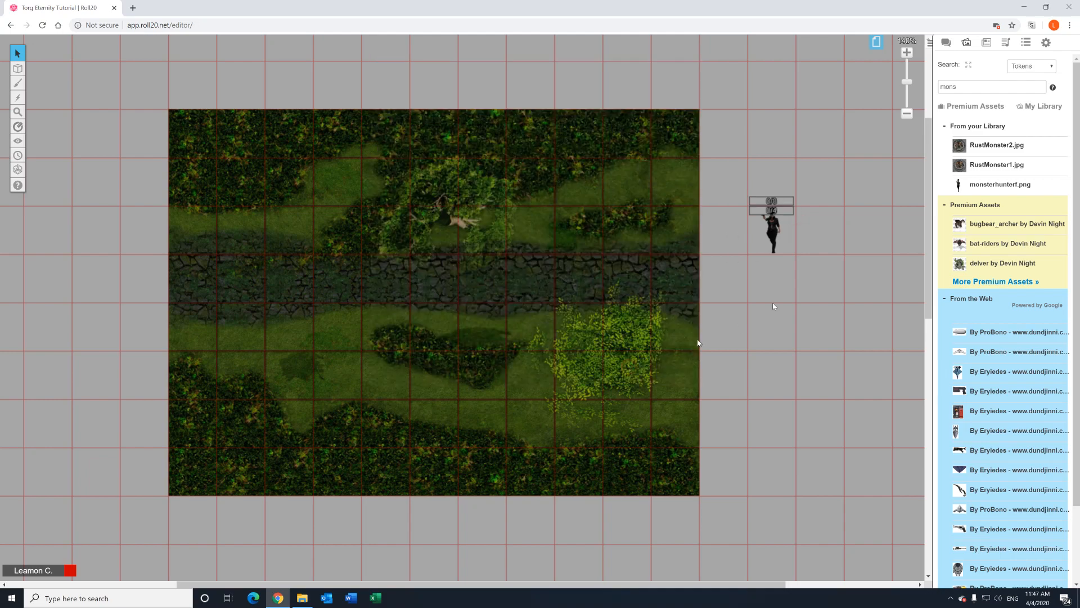
Change the token's bar location to Bottom Overlapping and save the changes.
double_click(771, 227)
click(456, 256)
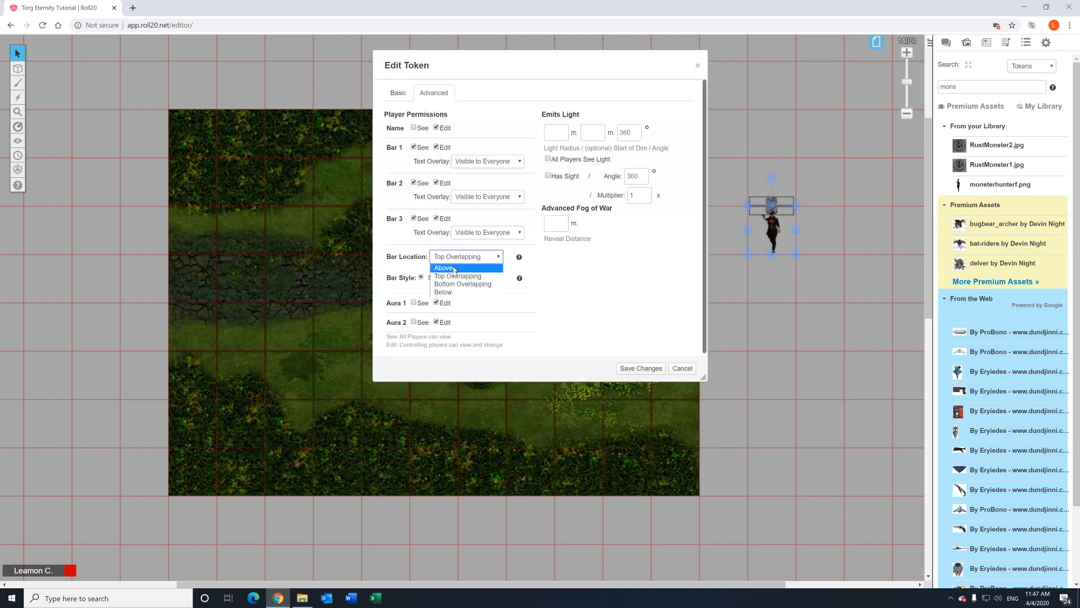
click(455, 284)
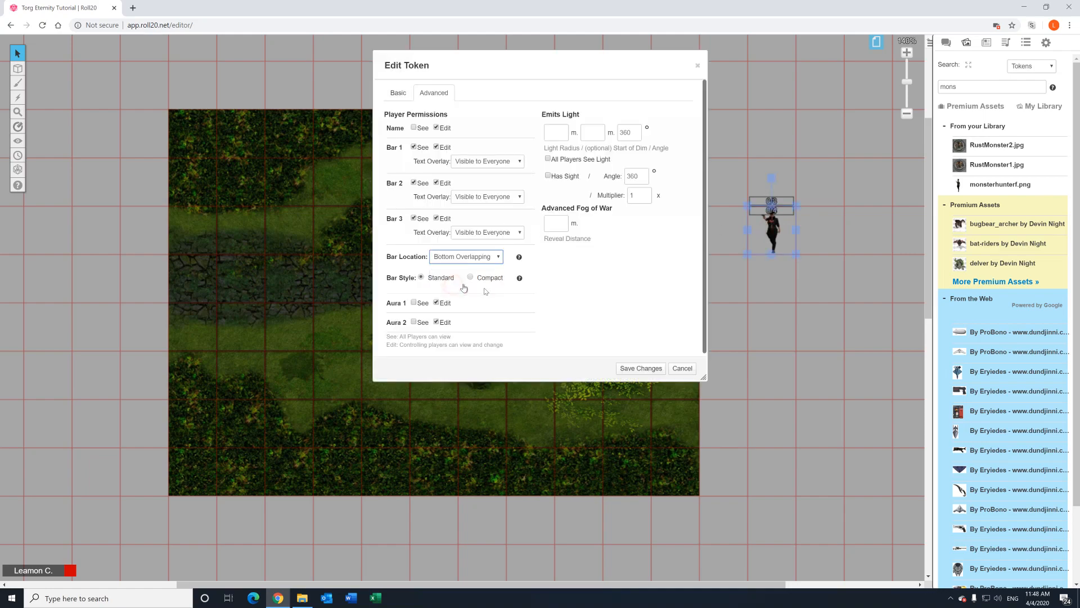
click(640, 369)
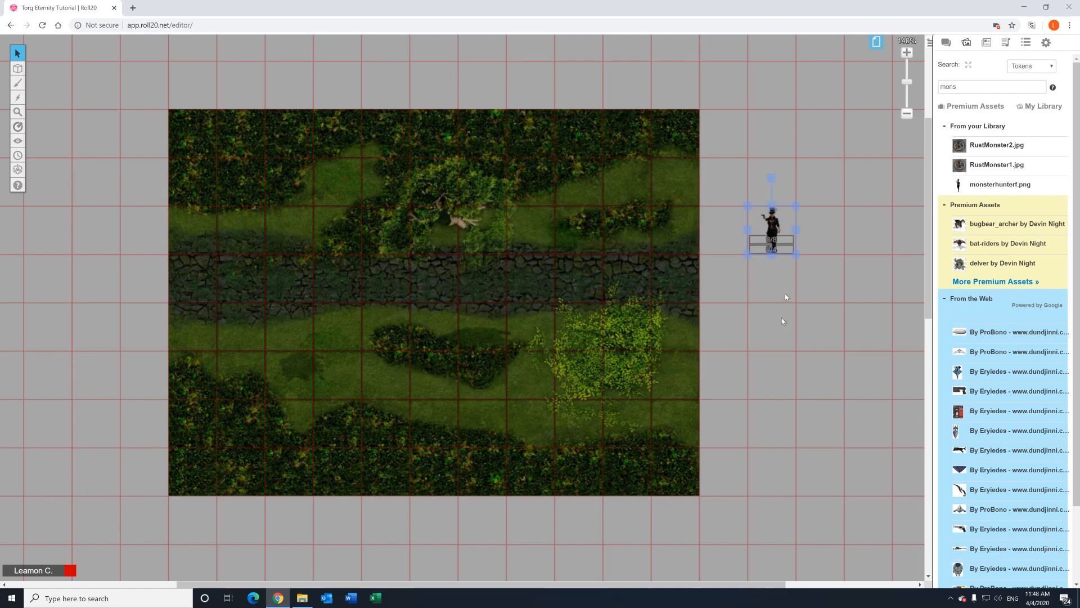
Switch the token's bar style to Compact and save the changes.
double_click(772, 221)
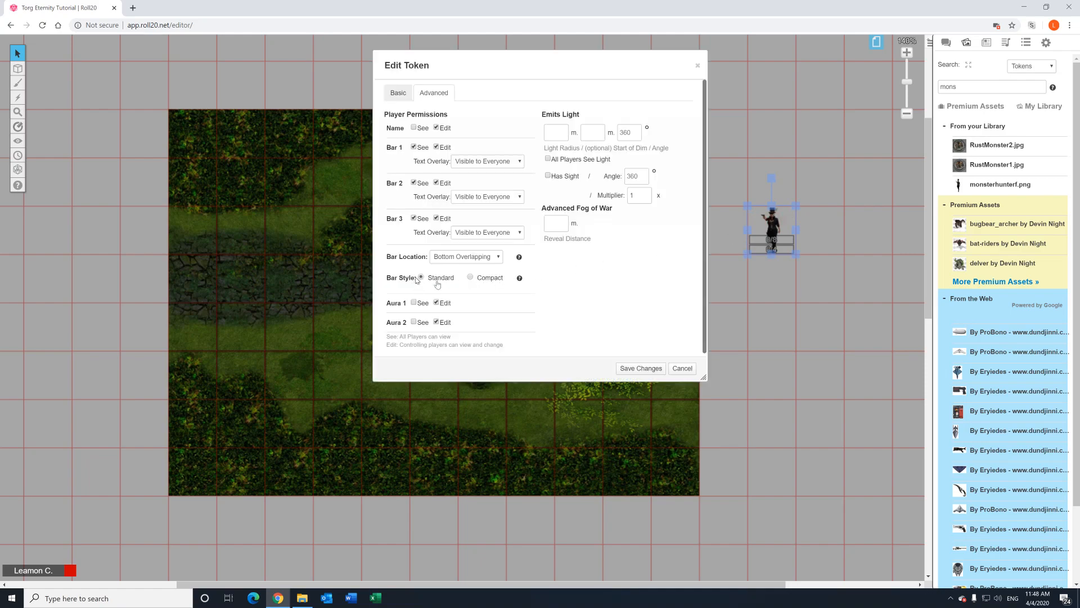
click(472, 278)
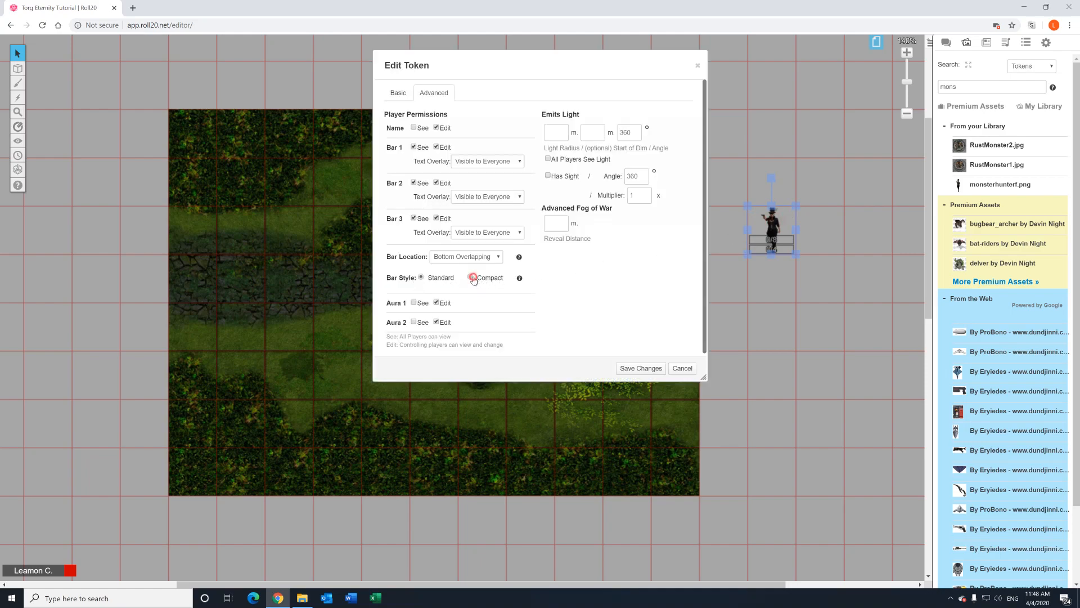
click(636, 369)
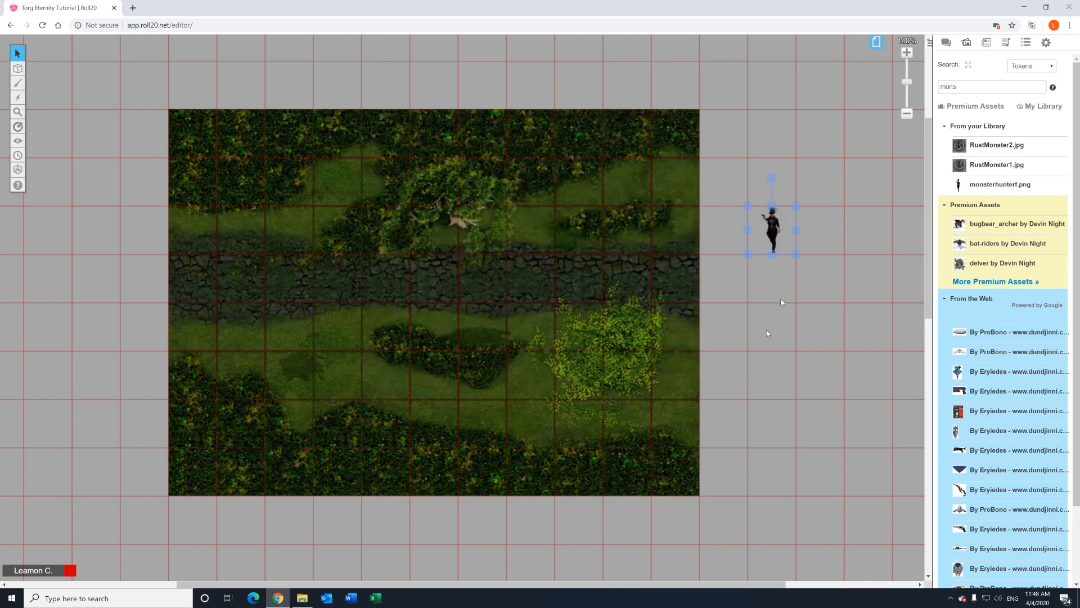
Set the current values of the token's Shock bar and wound bar to 1 each and save the changes.
double_click(766, 242)
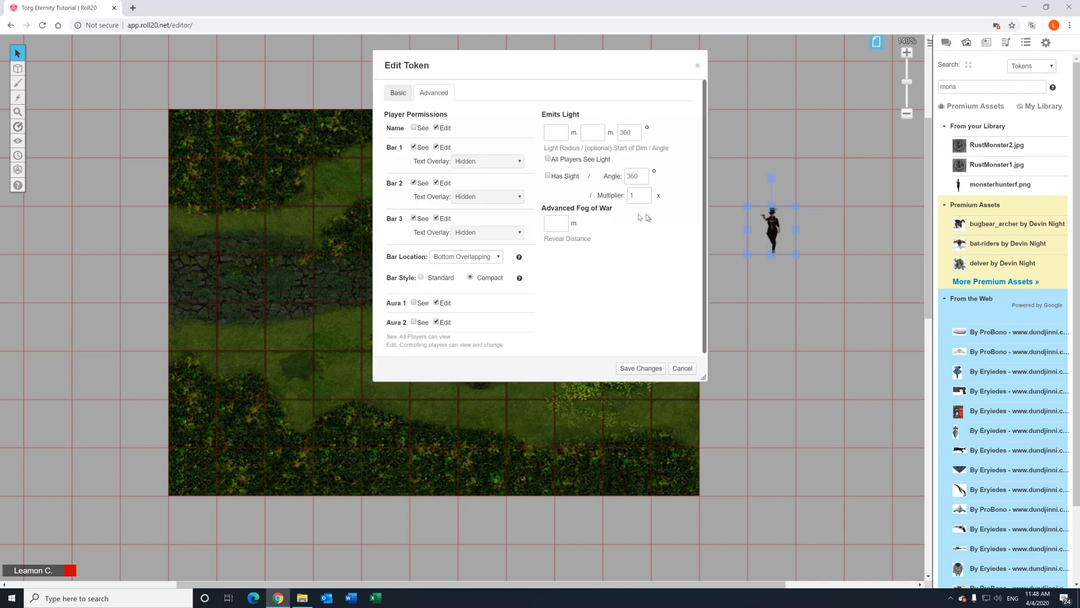
click(398, 93)
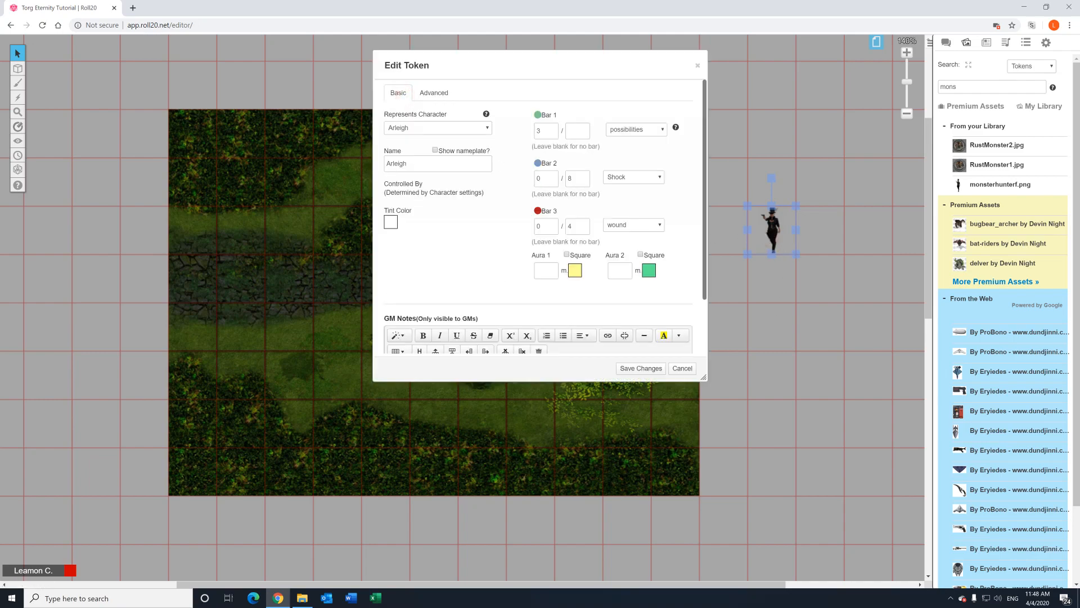
double_click(536, 178)
text(1)
double_click(547, 225)
text(1)
click(629, 368)
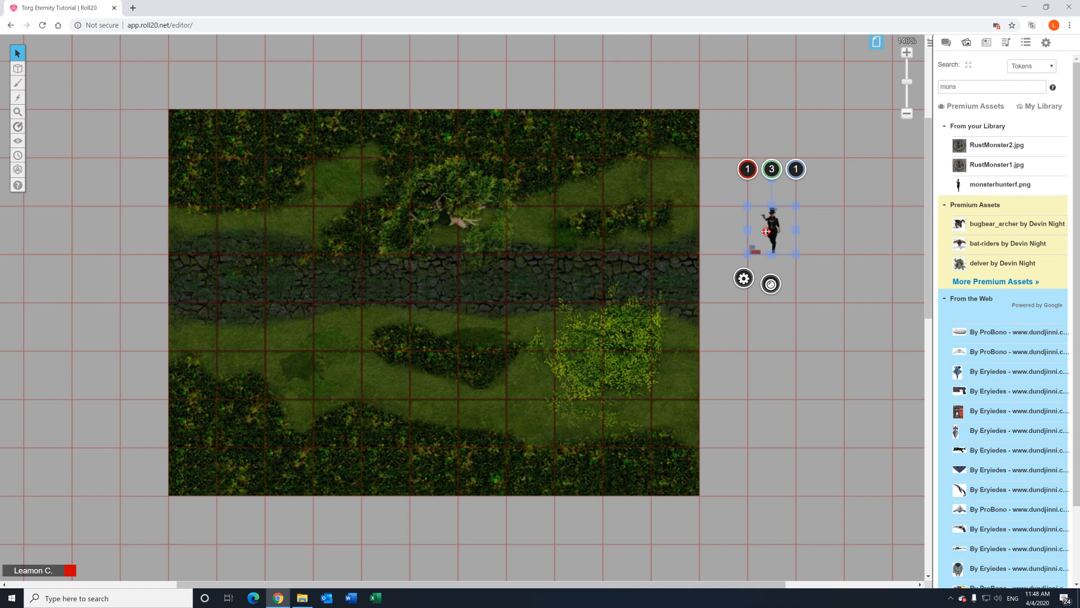
Set the token's bar style back to Standard and save the changes.
click(748, 286)
click(434, 92)
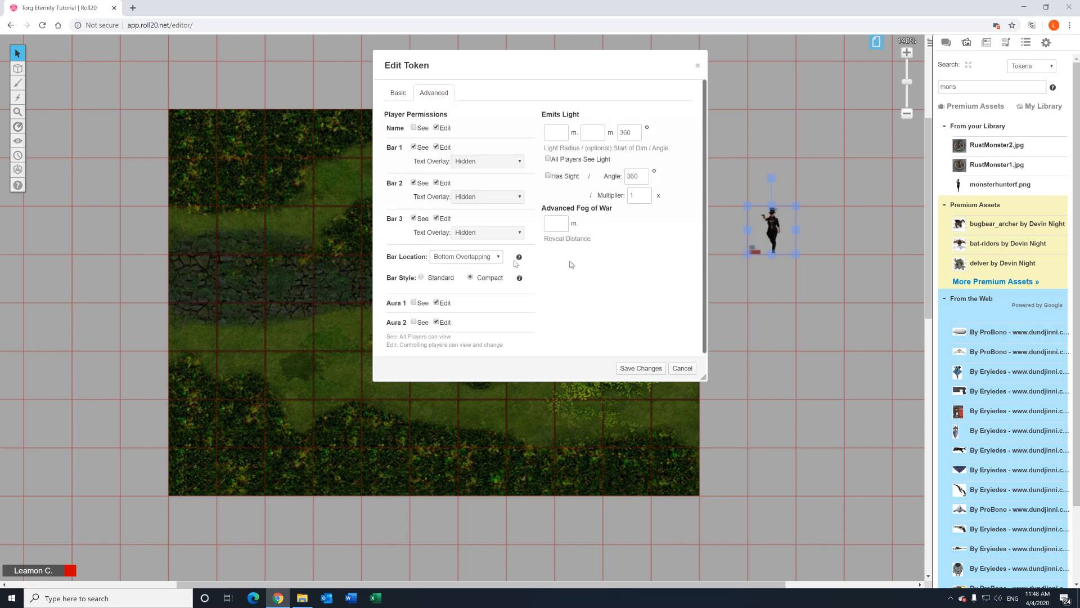
click(421, 277)
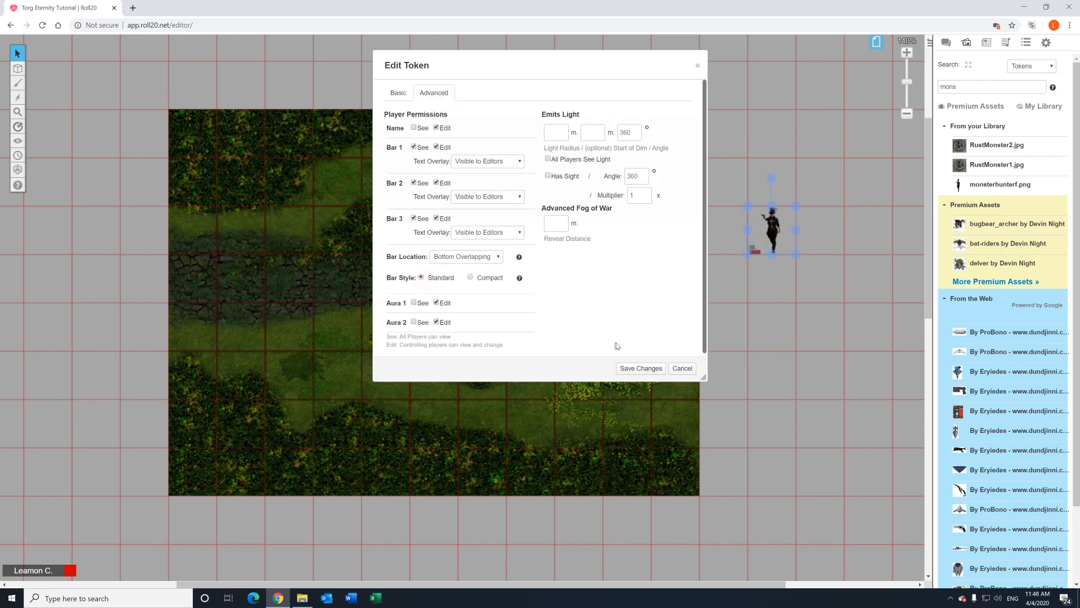
click(634, 368)
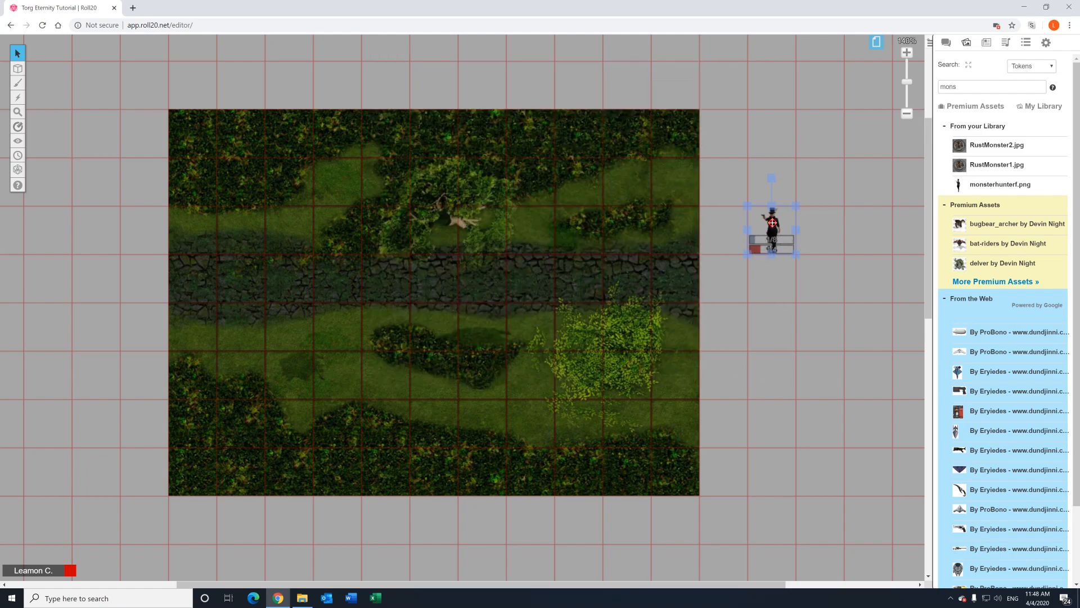
Let all players see the token's Aura 1 and move Arleigh back onto the map's east side, clear of the settings dialog.
double_click(782, 239)
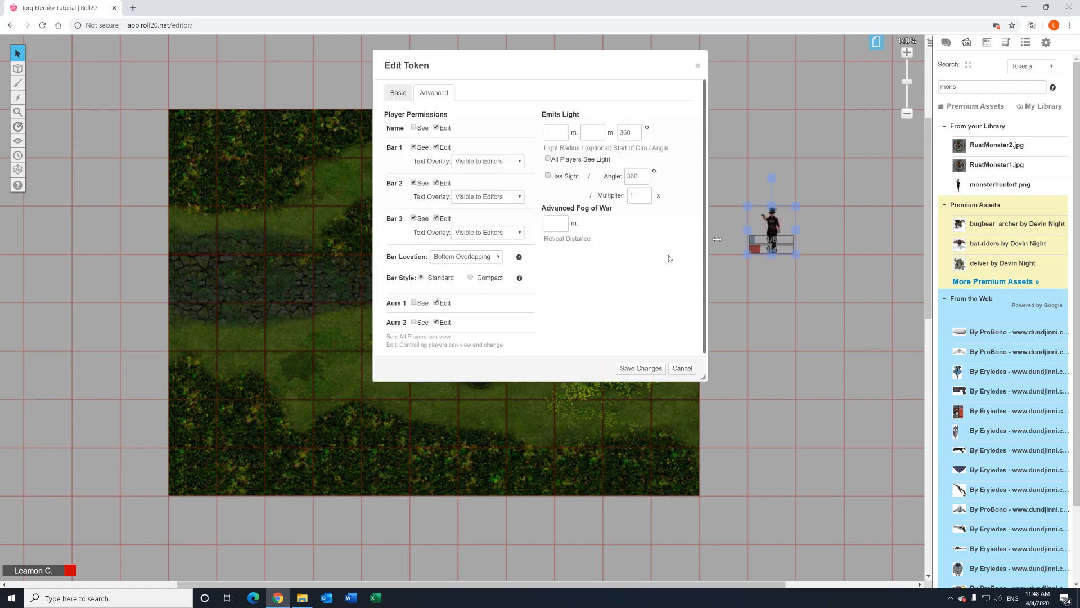
click(413, 303)
click(398, 93)
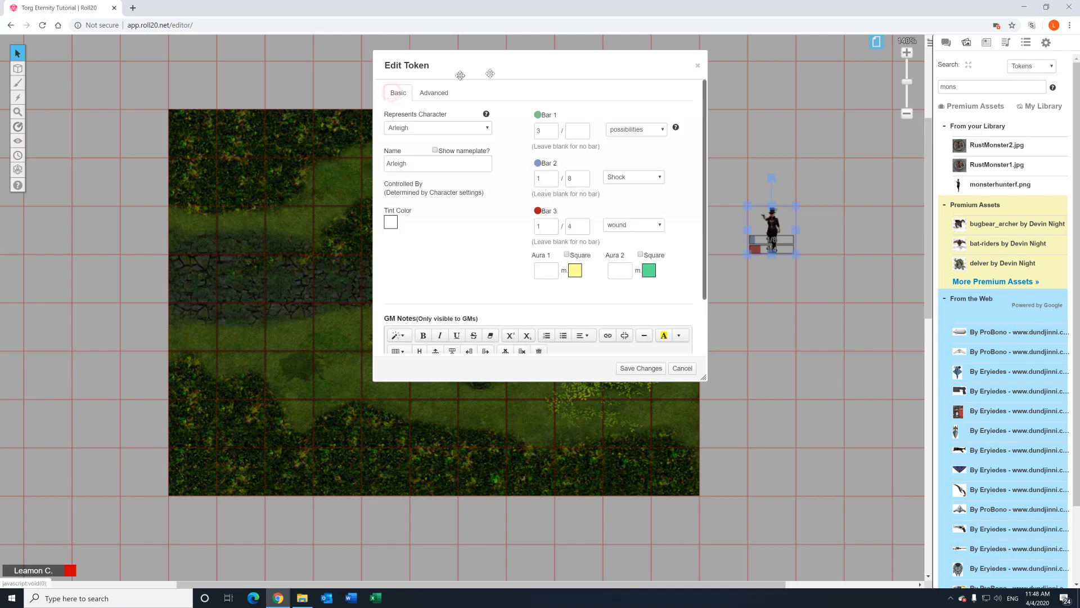
drag(485, 69, 310, 101)
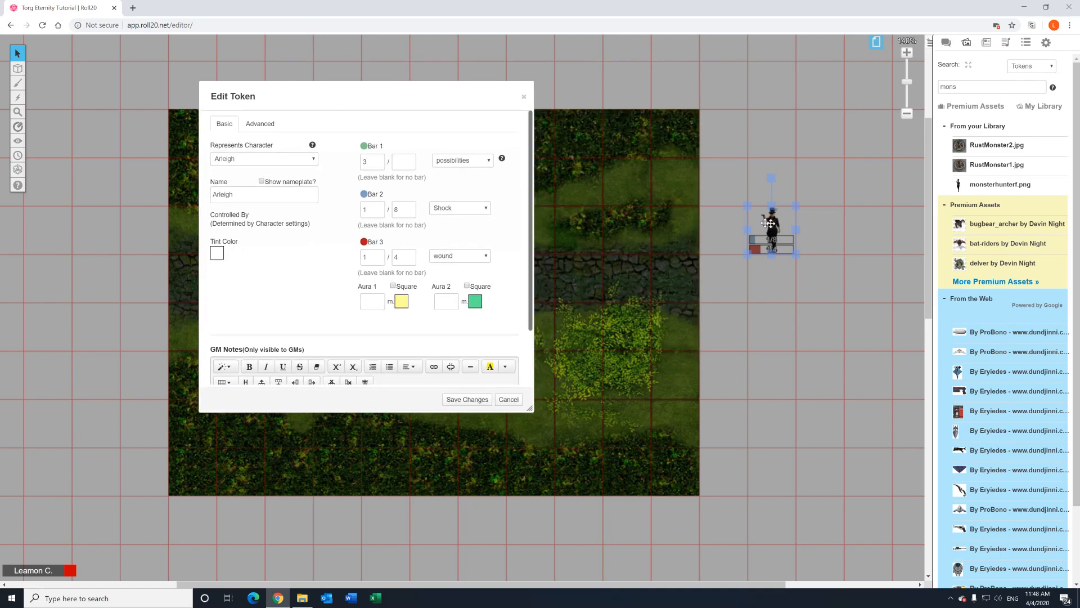
drag(777, 227, 612, 240)
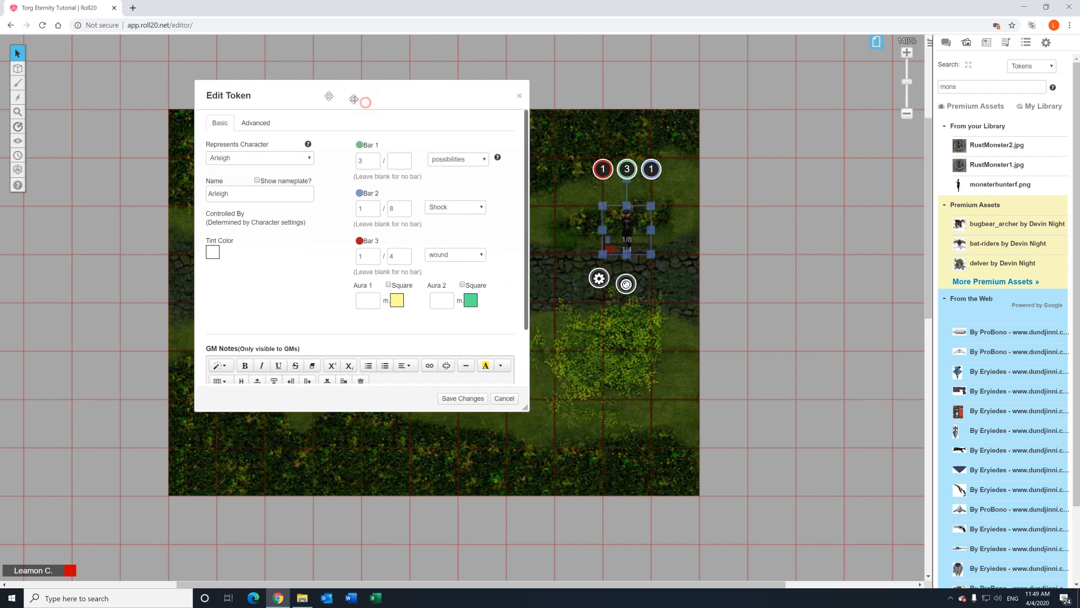
drag(357, 102, 291, 97)
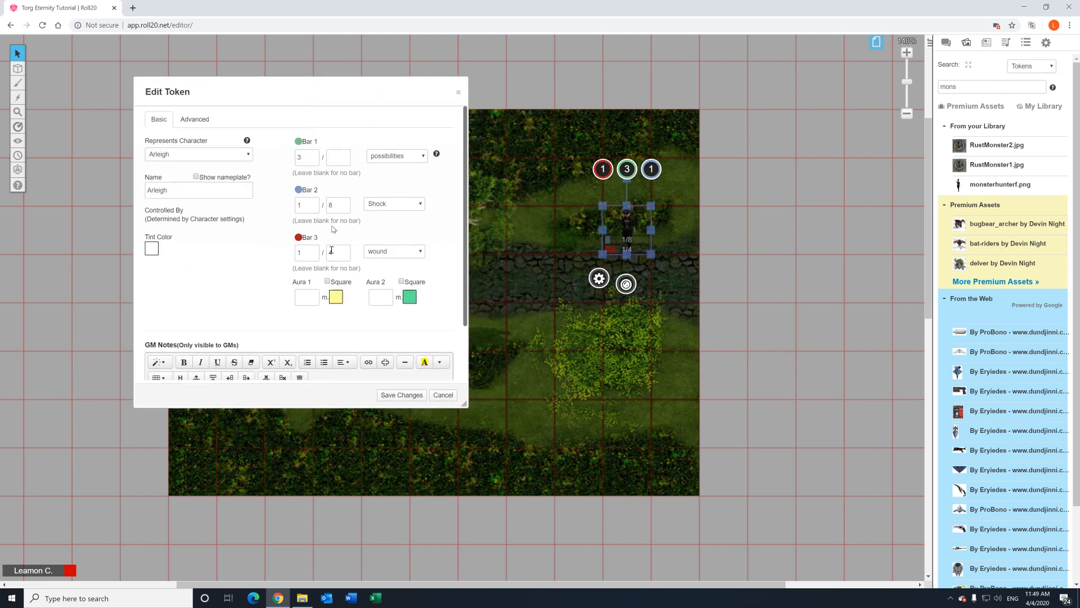
Give the token a round Aura 1 with a 10 m radius and save the changes.
click(327, 282)
click(327, 282)
click(302, 297)
click(407, 396)
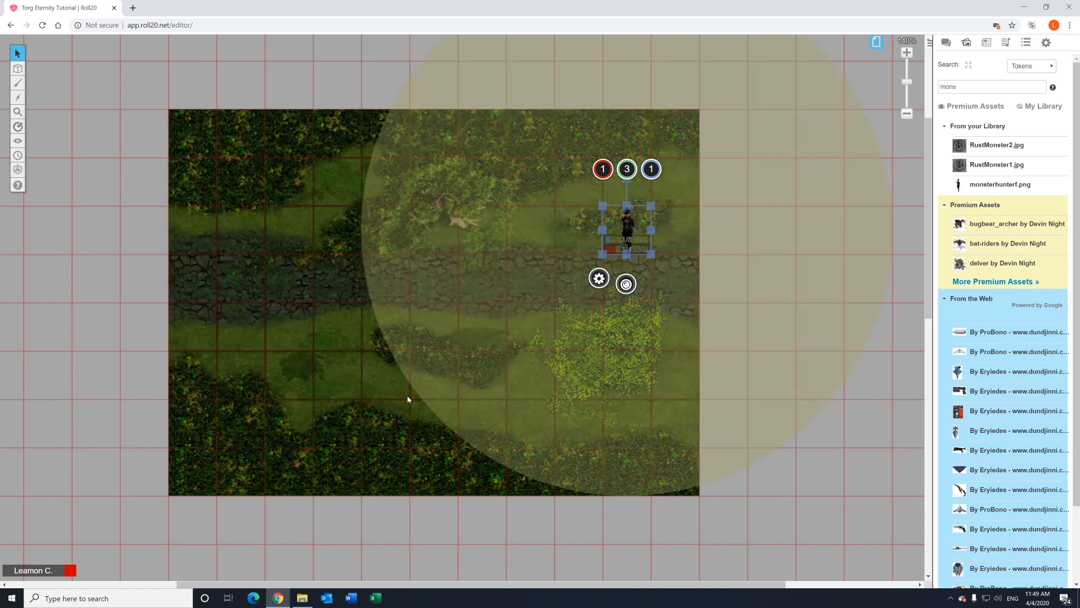
Measure distances from Arleigh's token and diagonally across the map, using snap to center and showing the measurements to others.
scroll(577, 301, up, 2)
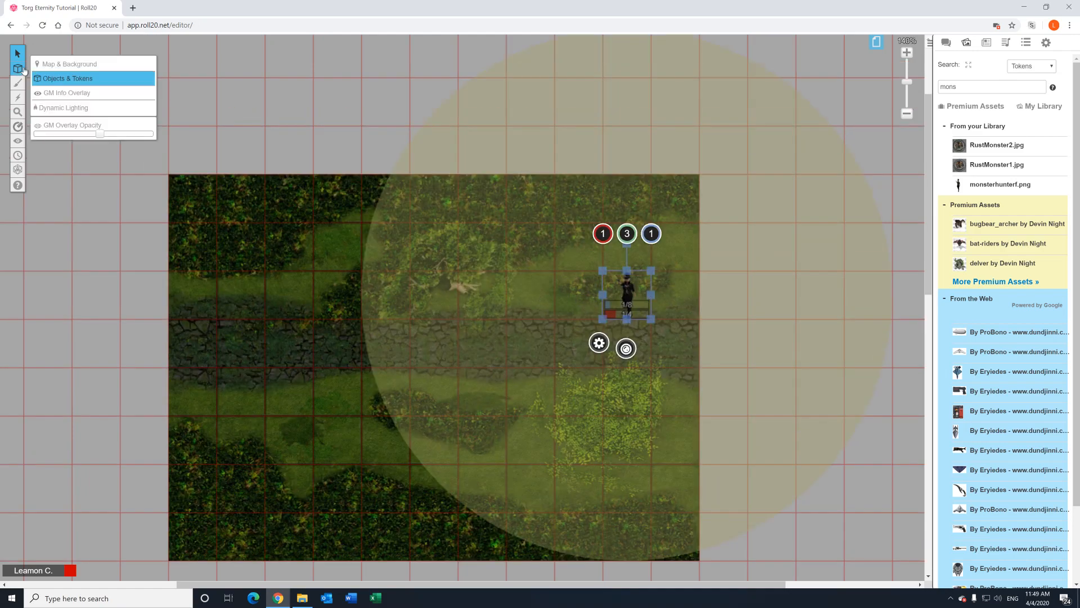
mouse_move(20, 127)
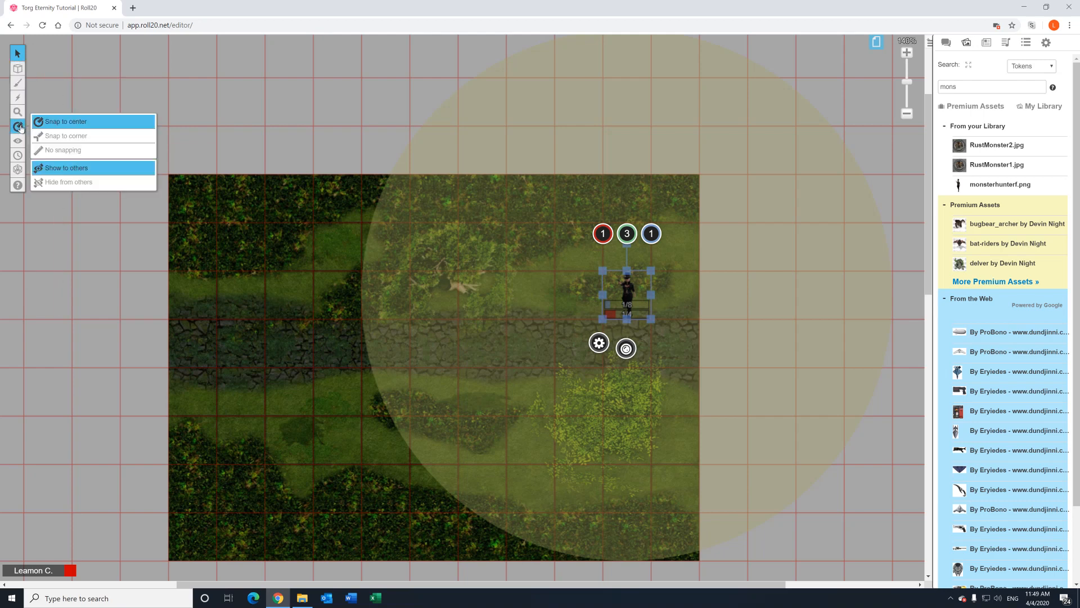
click(63, 124)
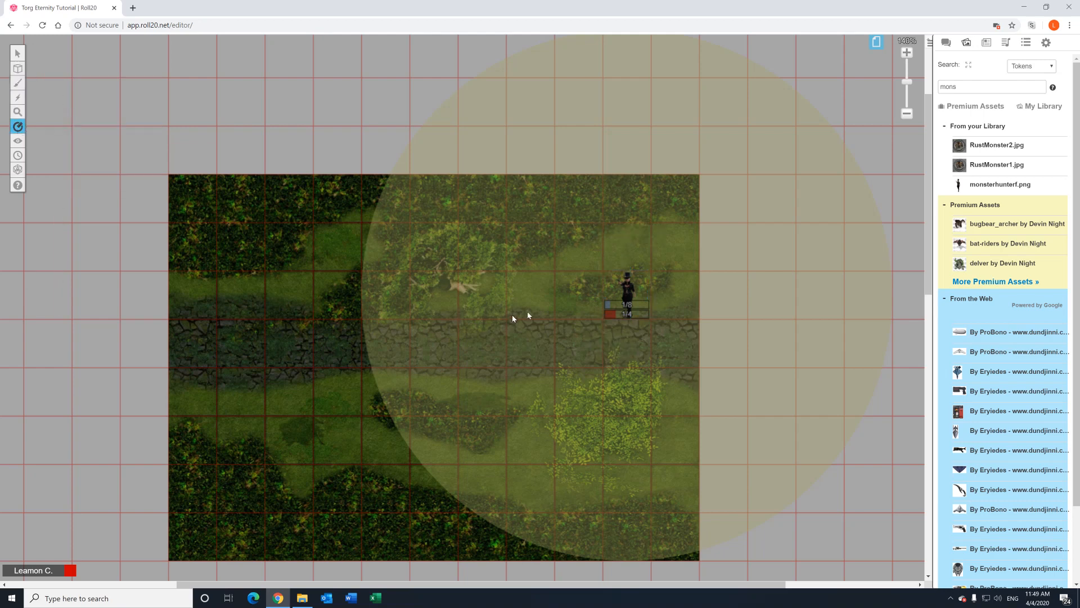
drag(617, 298, 247, 295)
drag(242, 247, 436, 539)
drag(630, 295, 596, 298)
drag(627, 288, 549, 288)
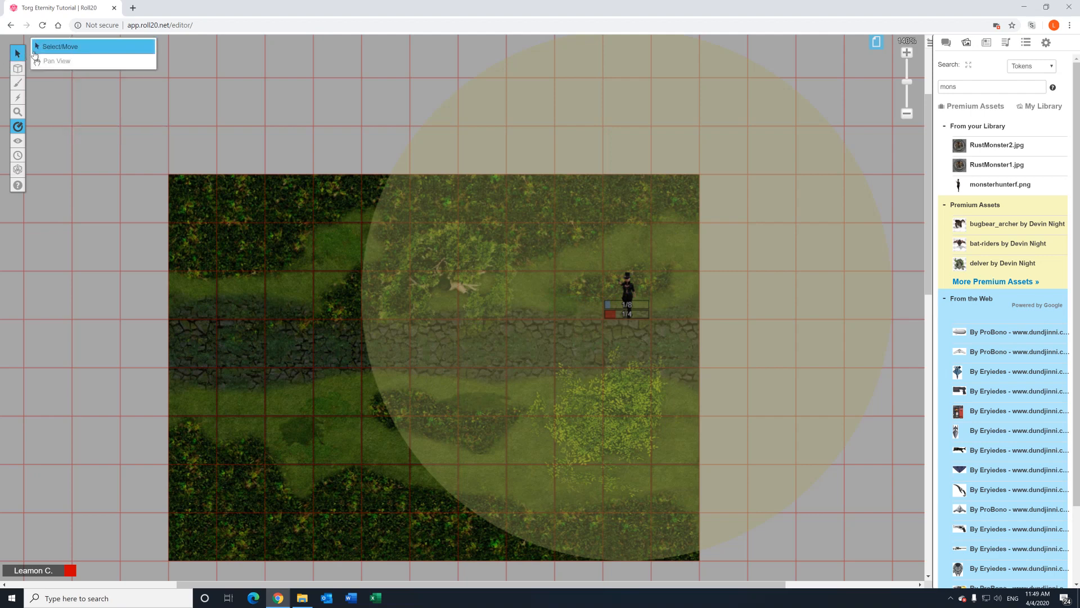
Move Arleigh's token three squares west, next to the fallen tree, and deselect it.
click(70, 47)
drag(624, 291, 480, 291)
click(640, 393)
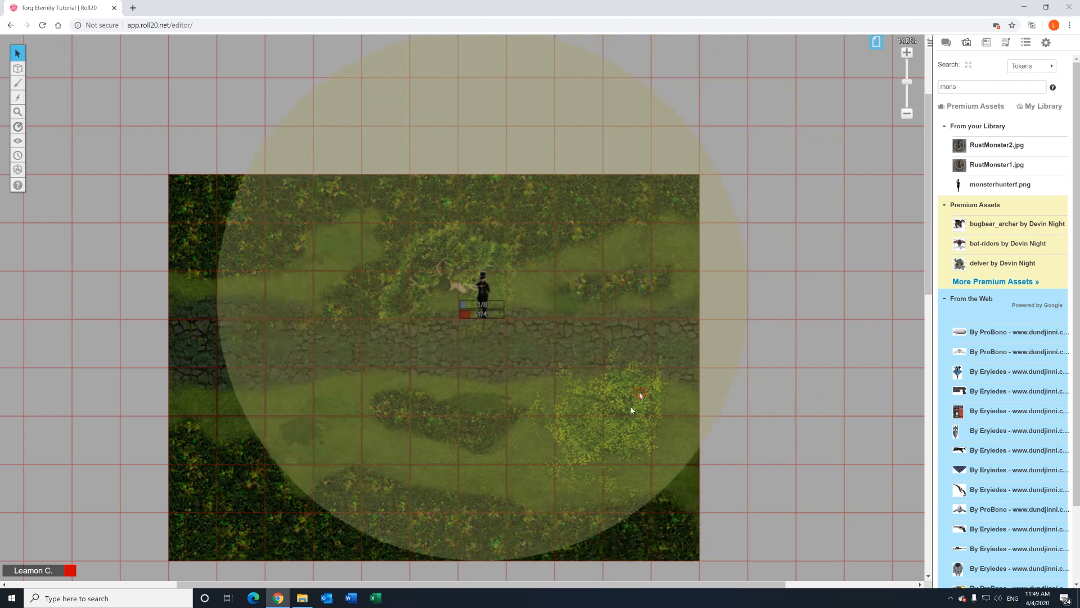
Give Arleigh's token an Aura 2 with a 4 m radius and save the changes.
double_click(481, 292)
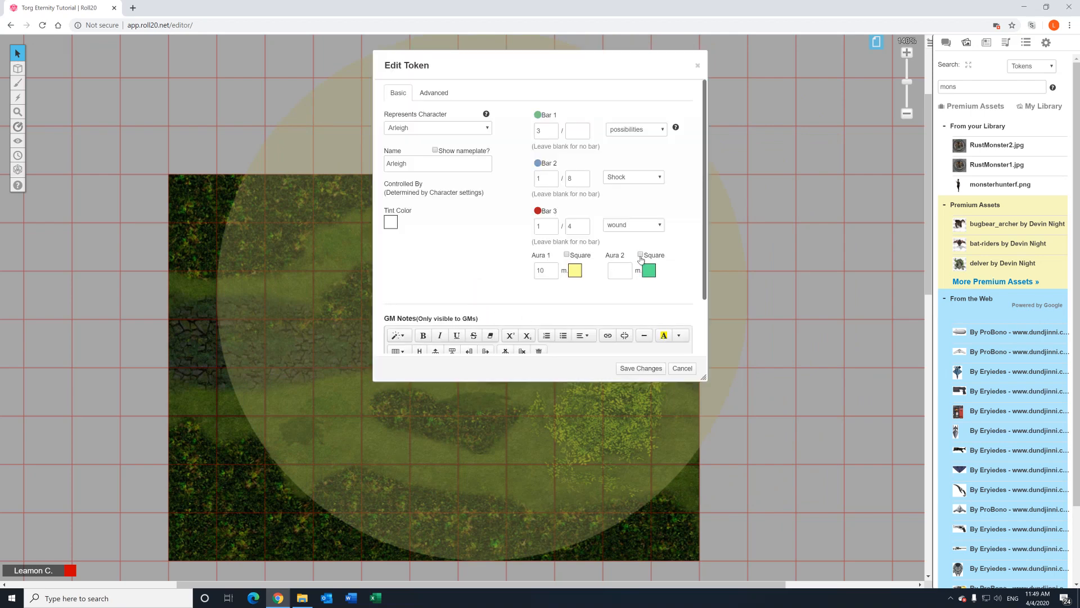
click(622, 268)
click(641, 369)
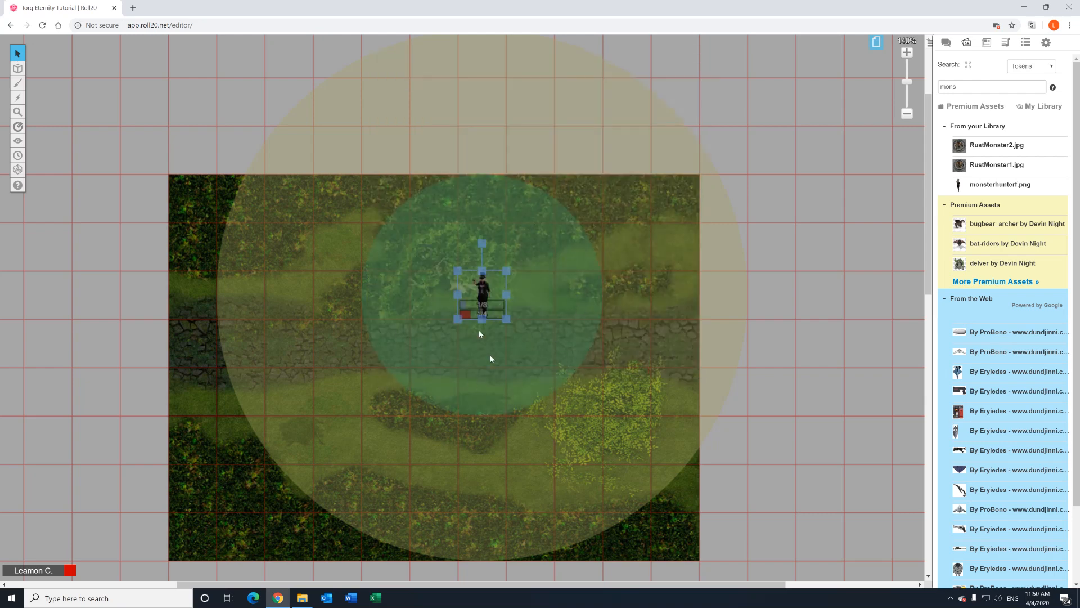
Set the radii of Aura 1 and Aura 2 to 0, save, and move Arleigh just off the map's east edge.
double_click(476, 292)
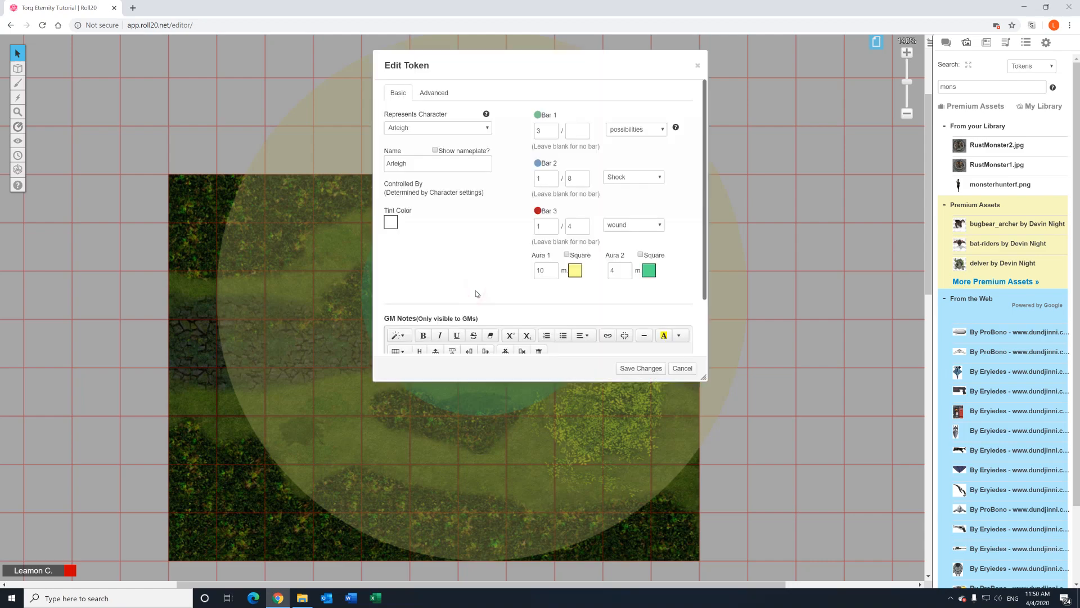
double_click(540, 270)
text(0)
click(636, 368)
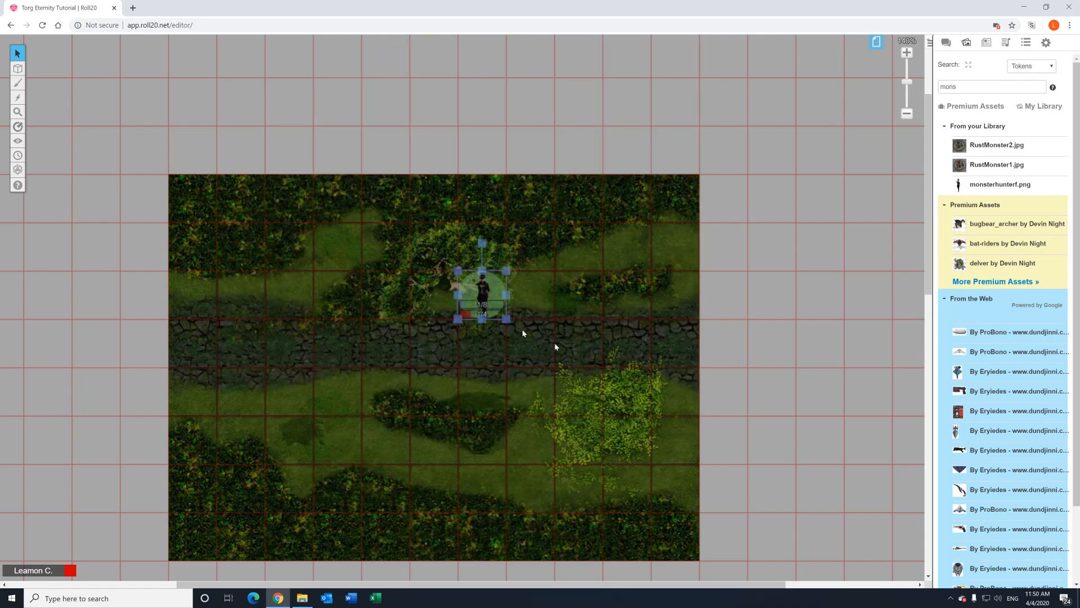
drag(479, 289, 720, 299)
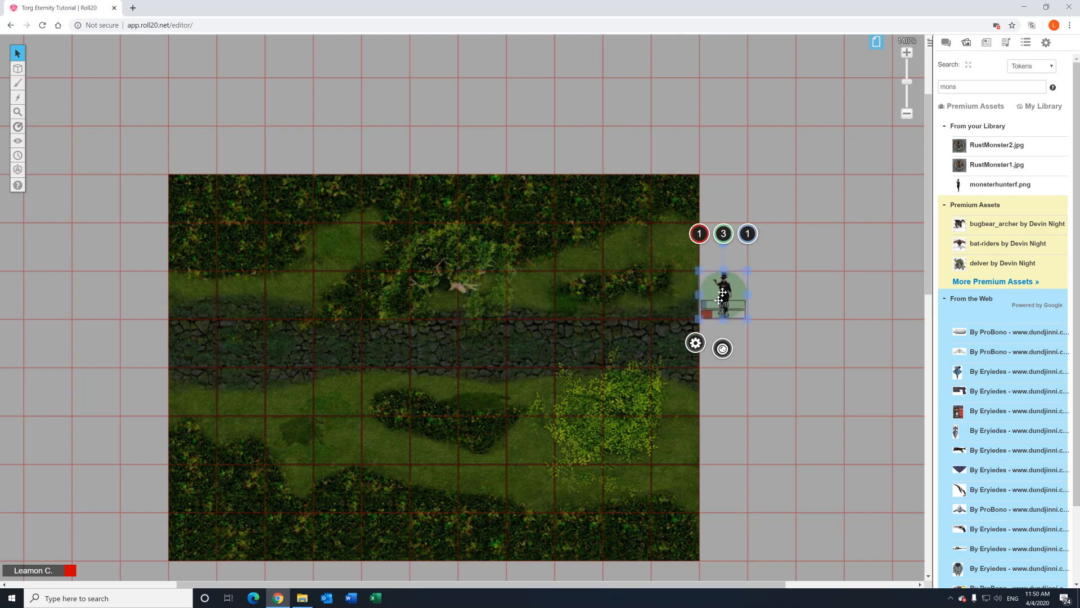
Clear the radius values of Aura 1 and Aura 2, save the token changes and deselect the token.
double_click(736, 299)
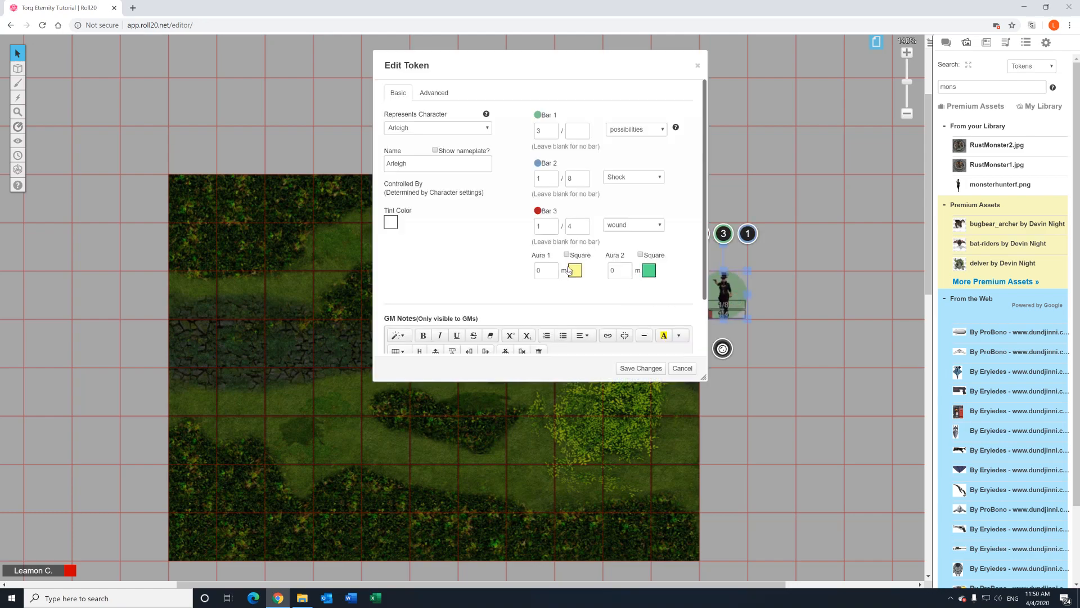
drag(550, 271, 513, 274)
key(BackSpace)
drag(624, 271, 581, 312)
key(BackSpace)
click(628, 367)
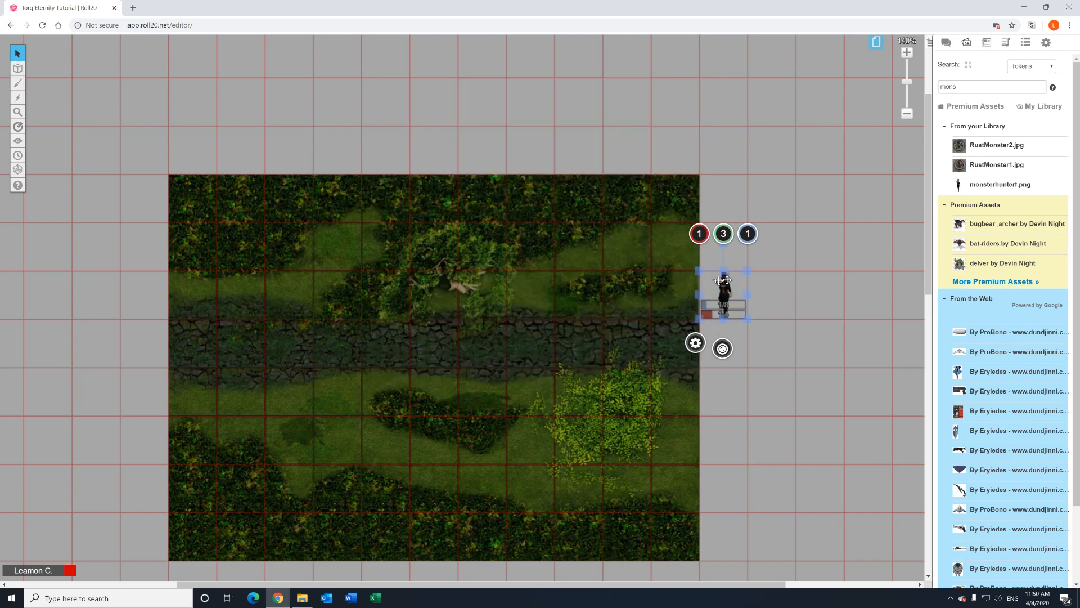
click(767, 358)
Move Arleigh's token just off the map's west edge and open Arleigh's character sheet in a window tall enough to show it all.
drag(730, 305, 126, 243)
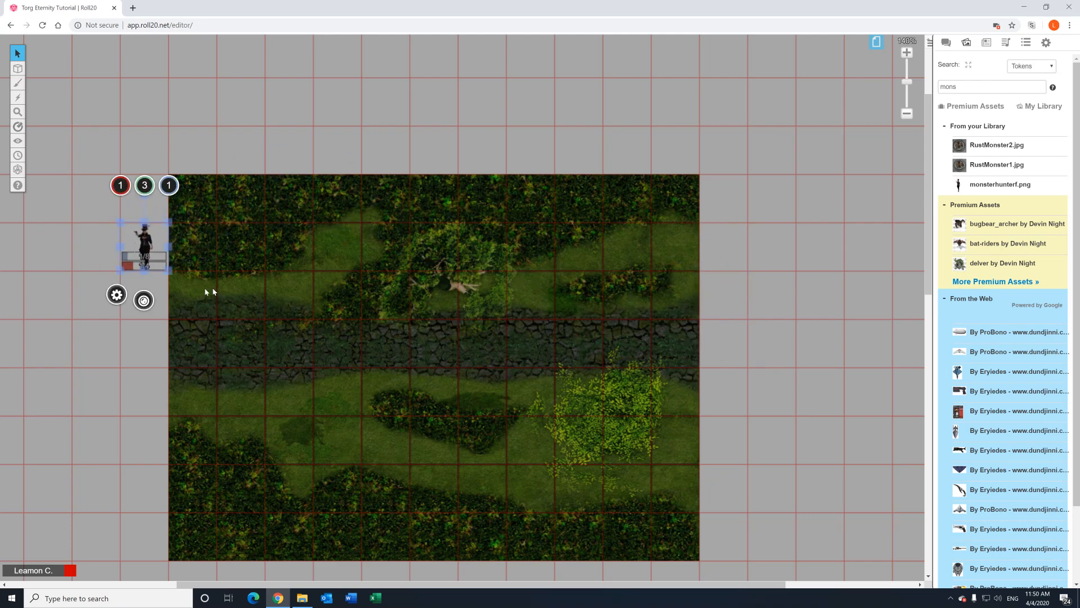
click(986, 43)
click(981, 122)
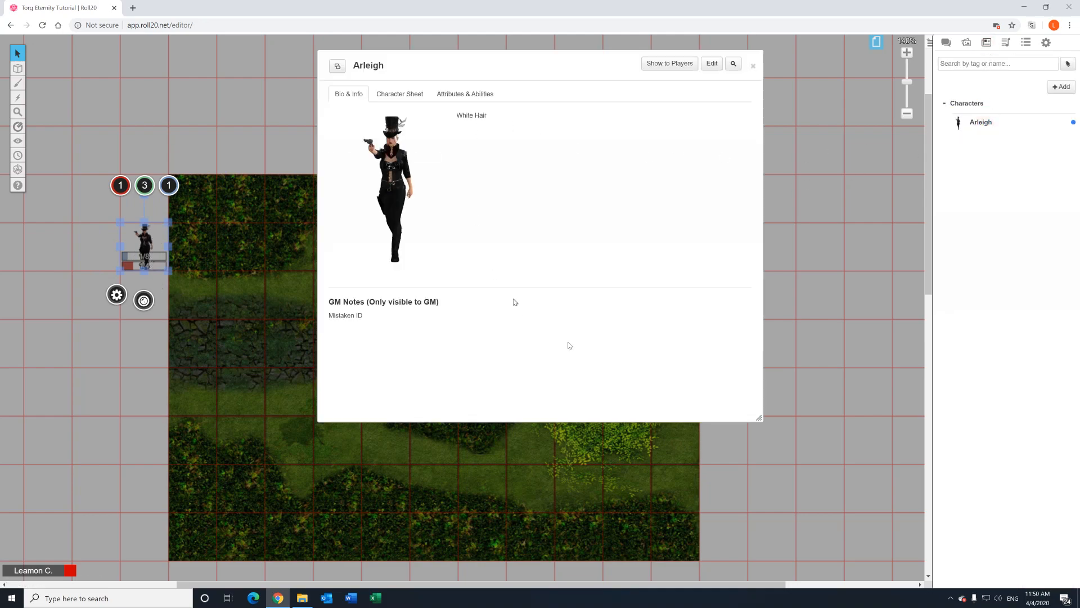
click(389, 96)
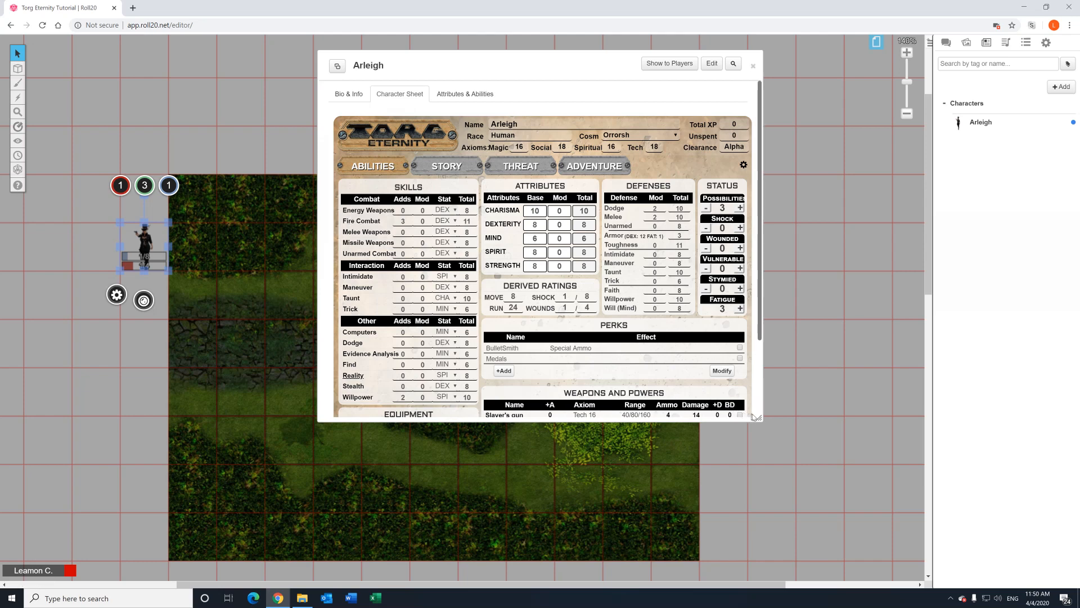
drag(755, 419, 769, 544)
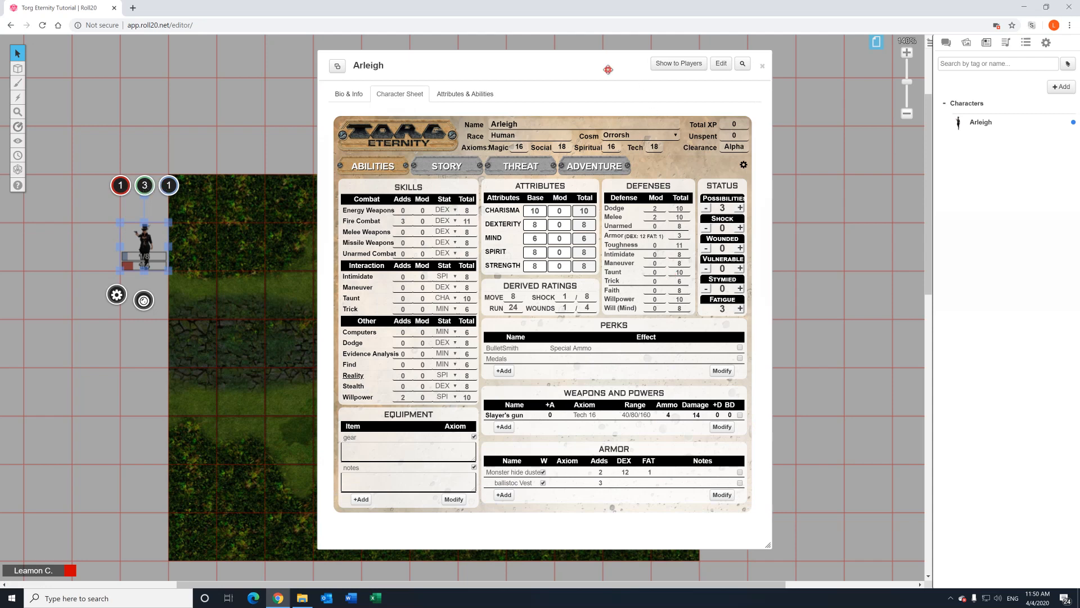
click(217, 238)
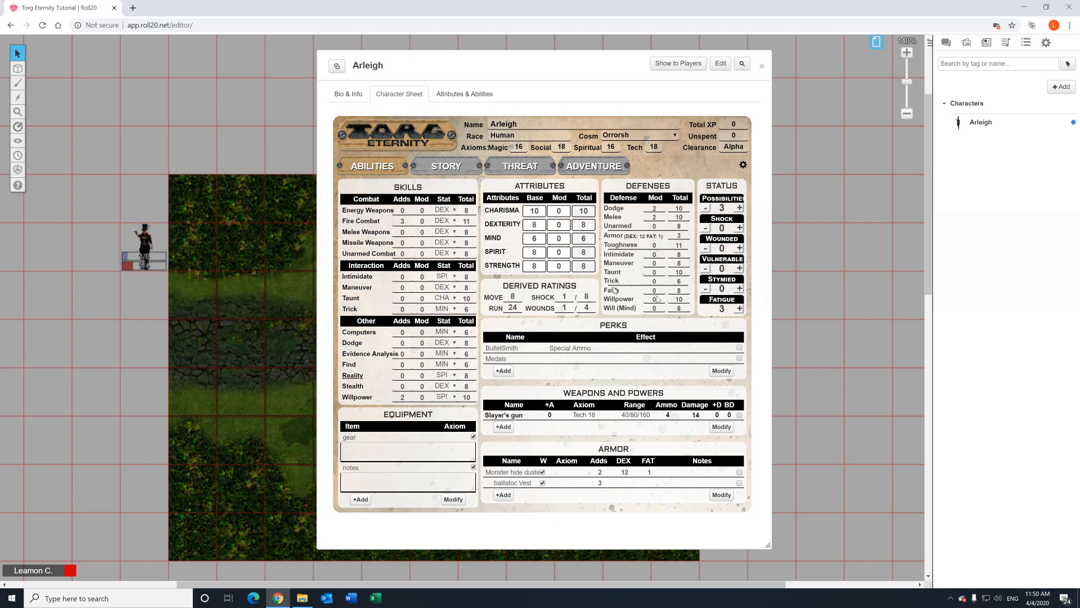
Raise and lower the Wounded status on Arleigh's character sheet, bringing the wounds to 0.
click(740, 247)
click(740, 248)
click(706, 249)
click(705, 248)
click(739, 248)
click(738, 248)
click(706, 248)
click(705, 248)
Raise and lower the Shock status on Arleigh's character sheet, bringing the shock to 0.
click(739, 228)
click(739, 228)
click(740, 227)
click(706, 228)
click(705, 228)
click(705, 227)
click(705, 228)
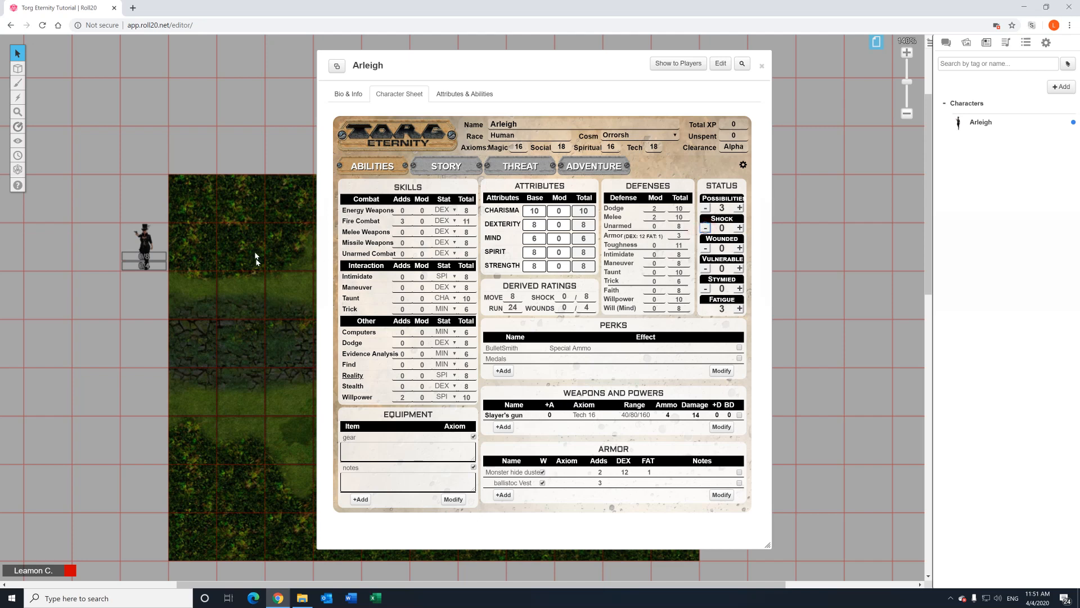
Set the red wound bar and the blue shock bar on Arleigh's token to 1 each.
click(145, 241)
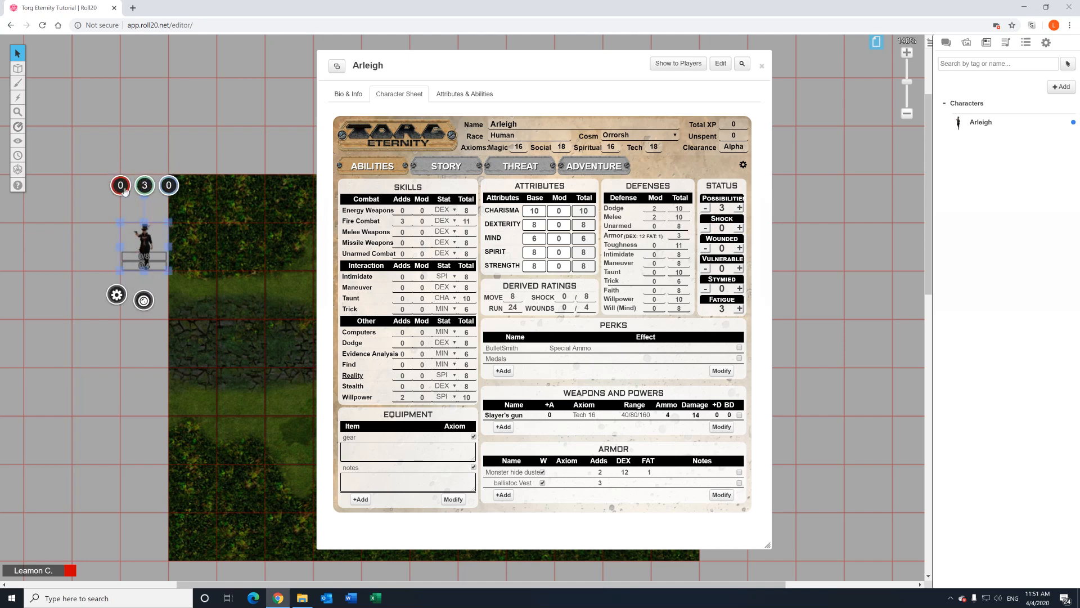
click(122, 186)
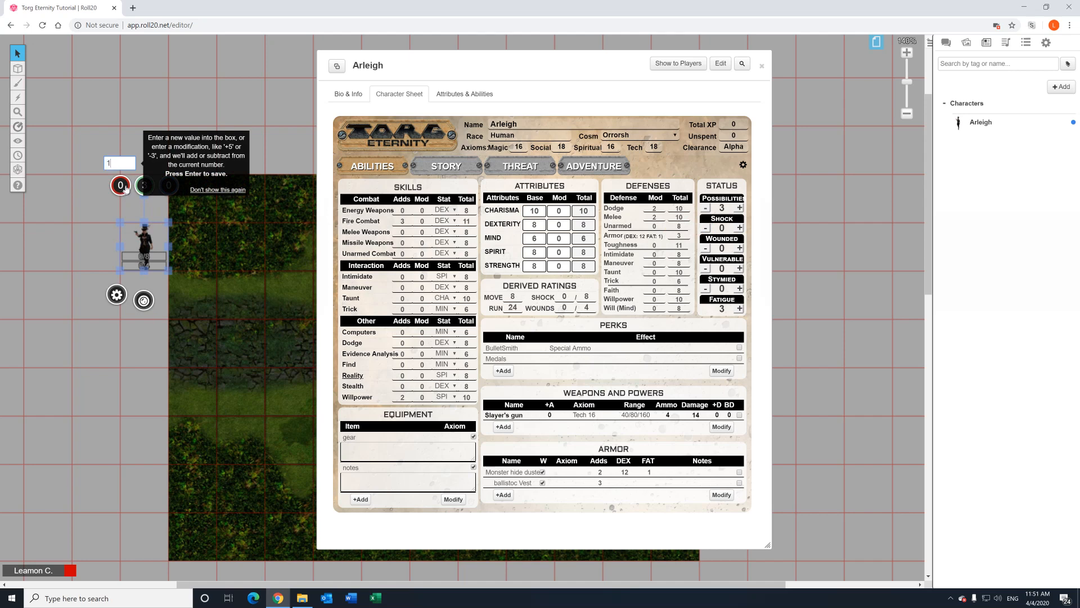
key(Return)
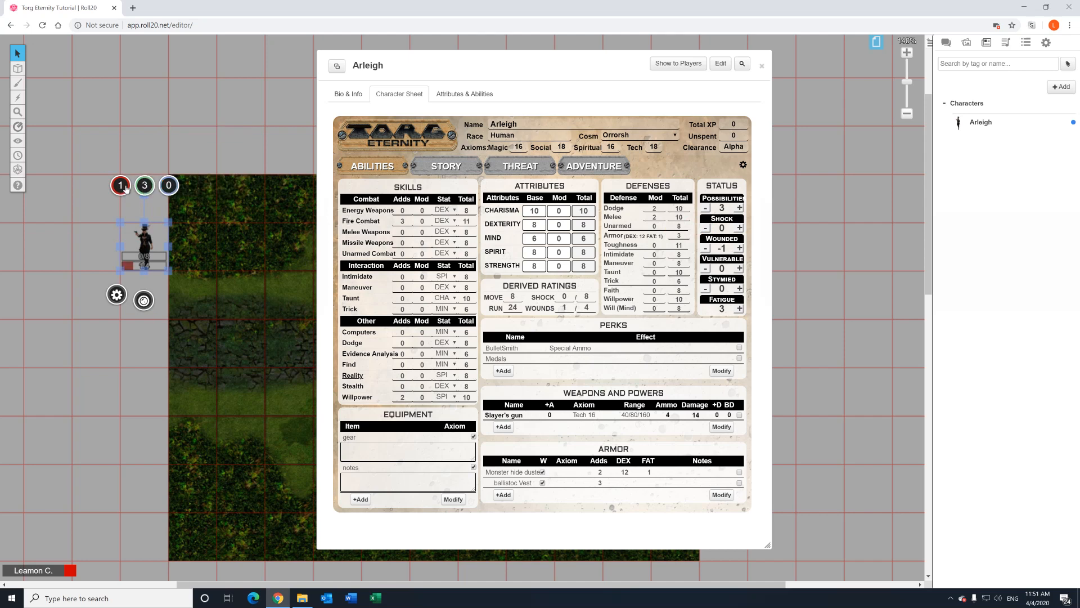
click(174, 186)
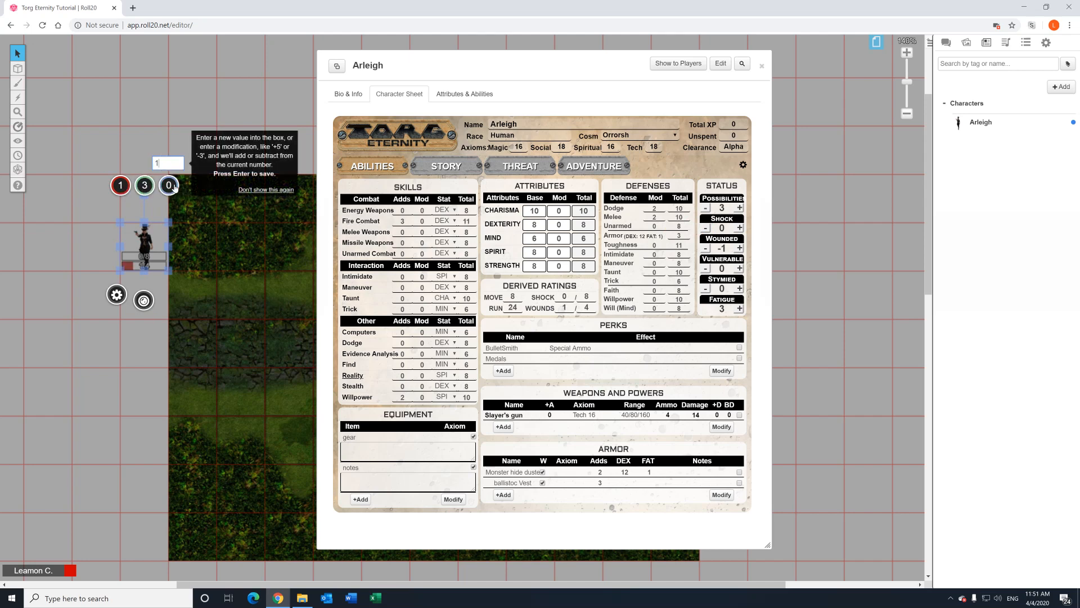
key(Return)
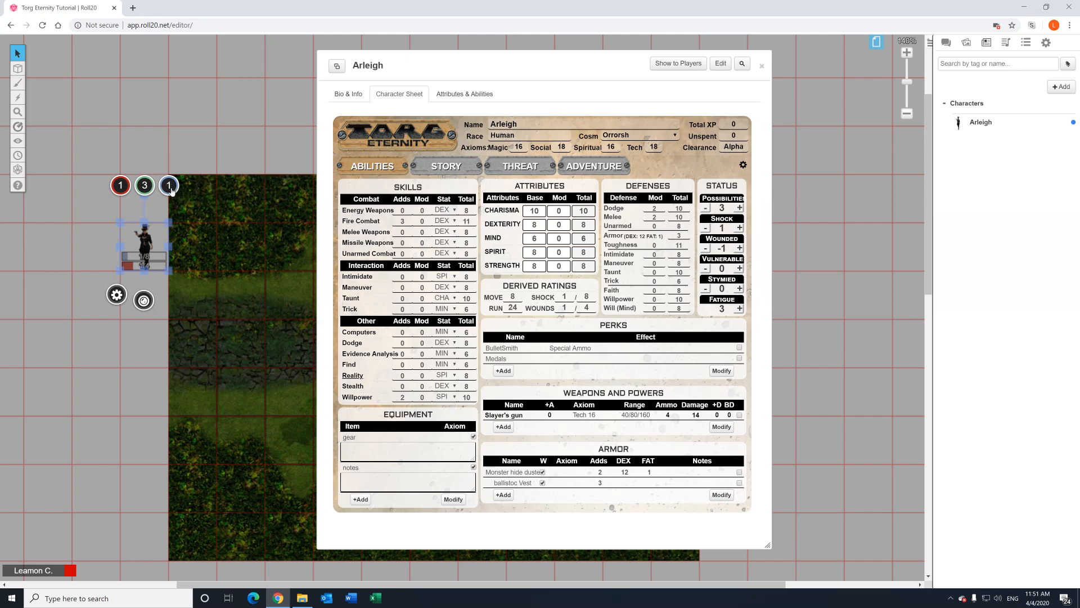
Subtract 1 from both the shock and wound bars on the token, and set the wound bar to 2.
click(170, 187)
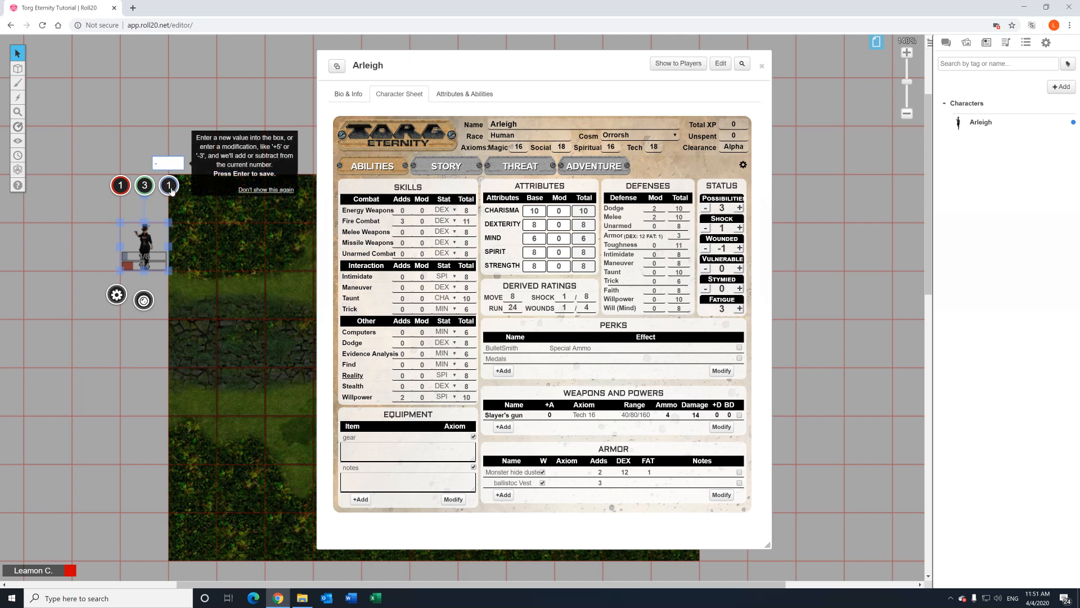
text(-1)
key(Return)
click(127, 191)
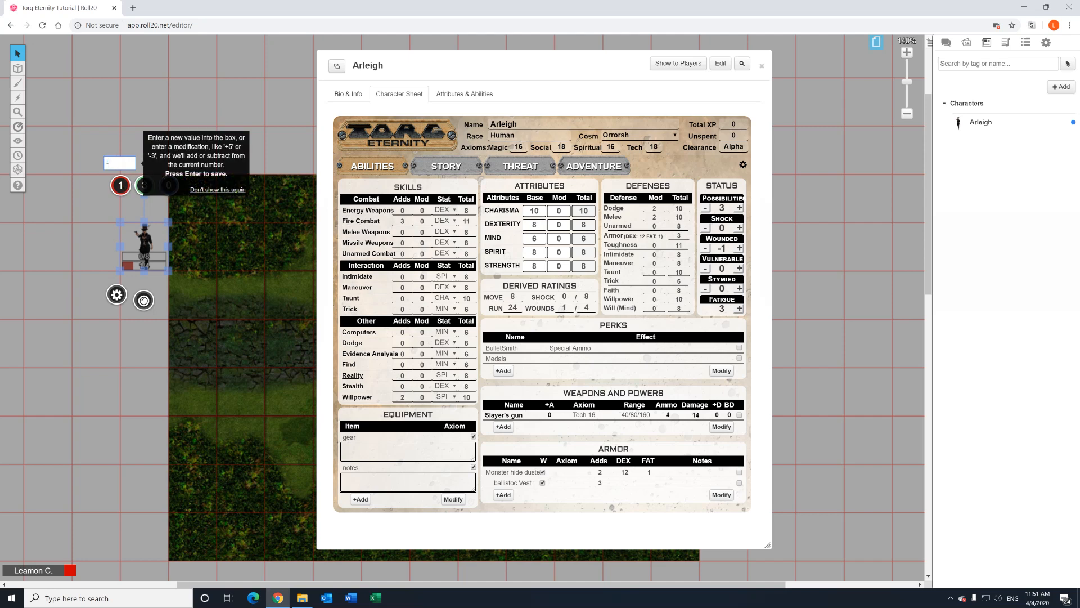
text(-1)
key(Return)
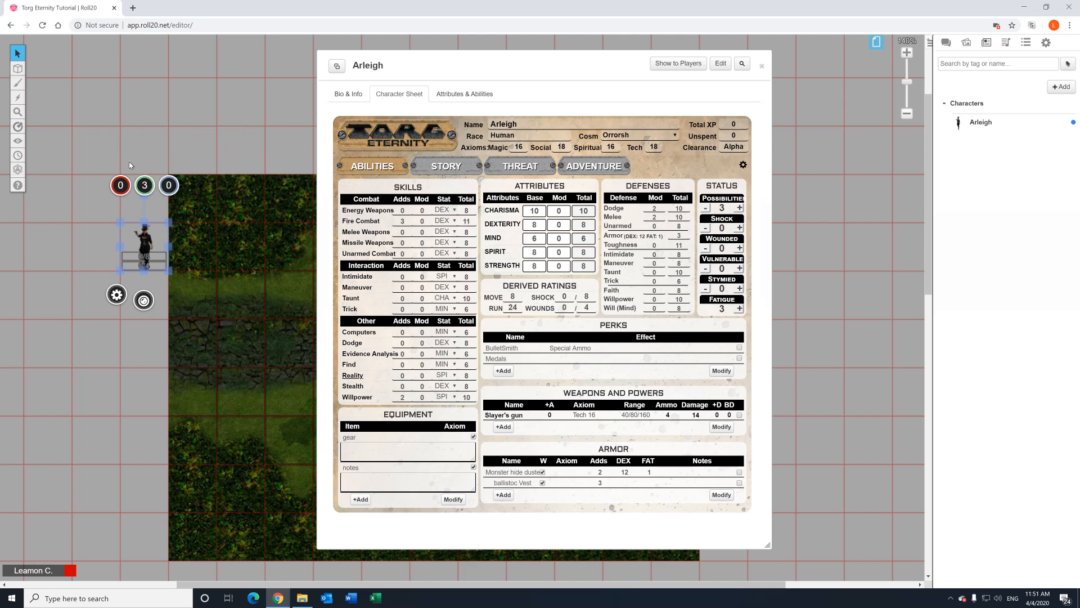
click(121, 186)
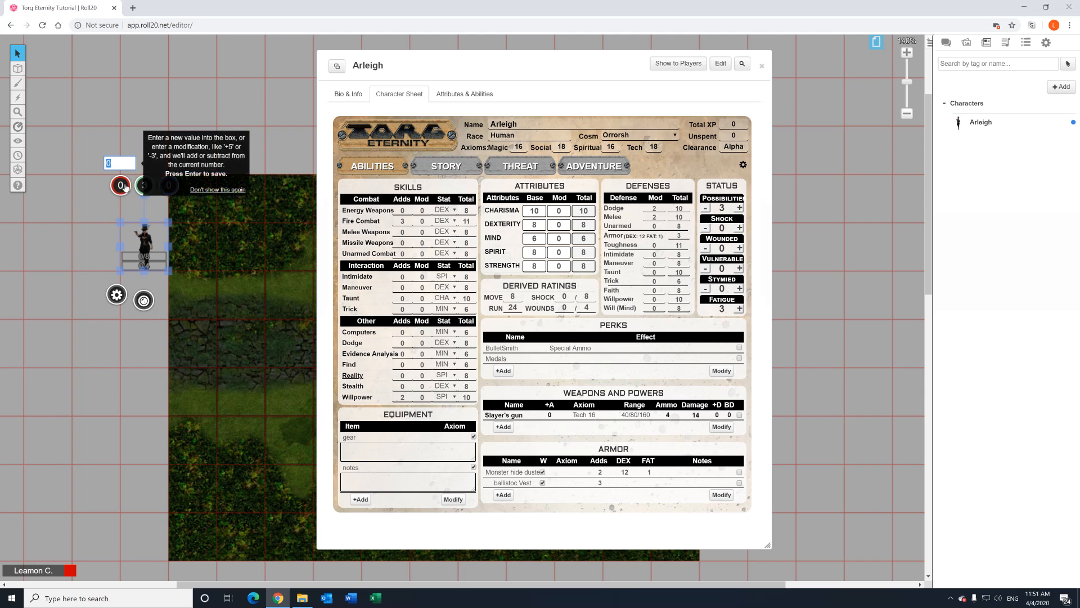
key(Return)
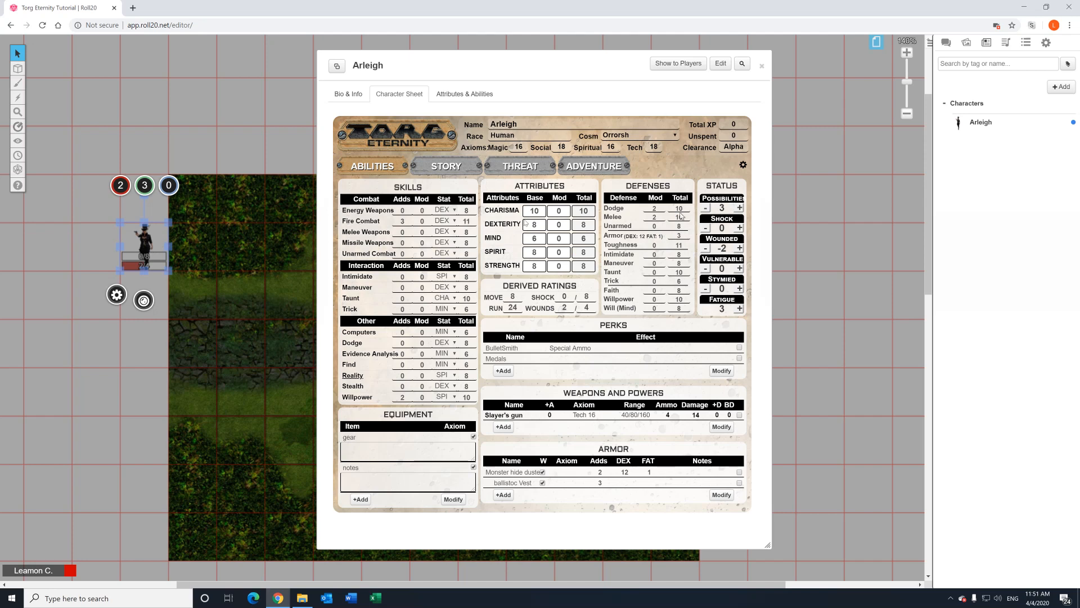
Give the token's Bar 1, linked to possibilities, a maximum value and save the changes.
double_click(143, 238)
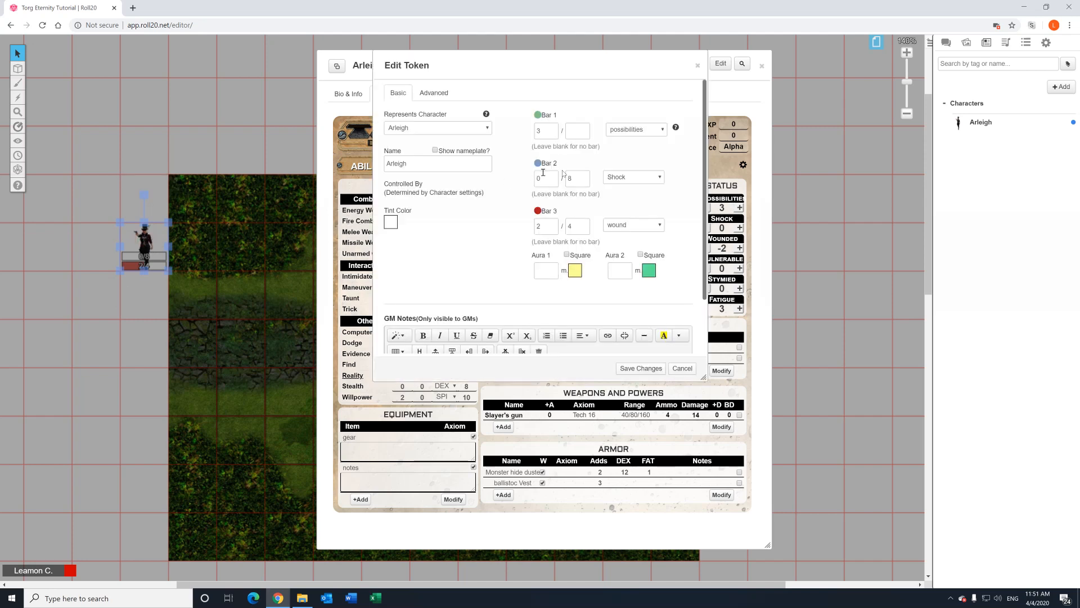
click(573, 132)
click(637, 369)
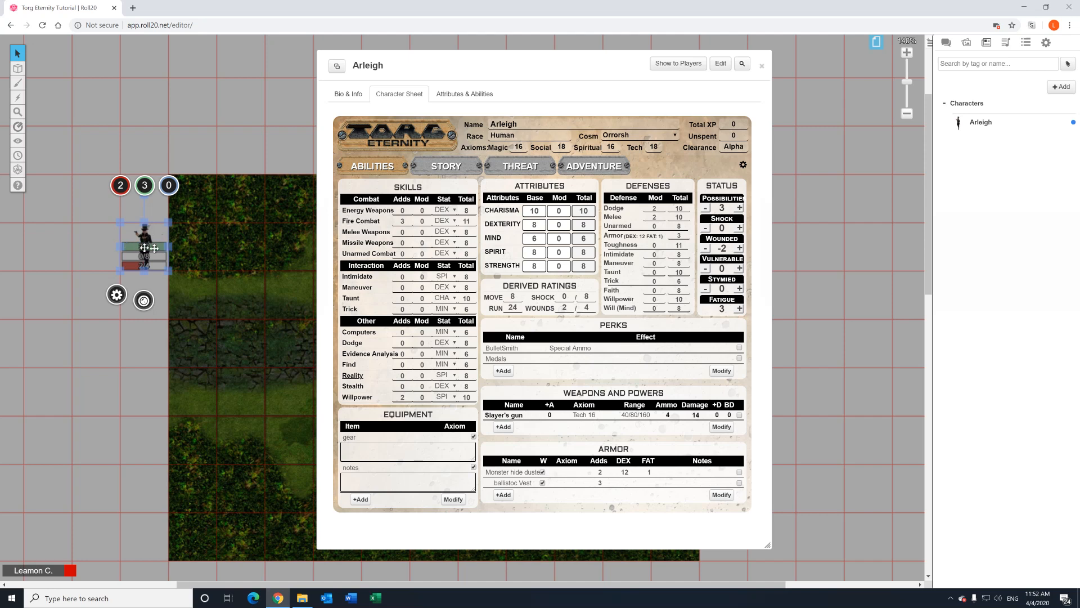
Subtract 1 from the green possibilities bar on Arleigh's token.
click(144, 185)
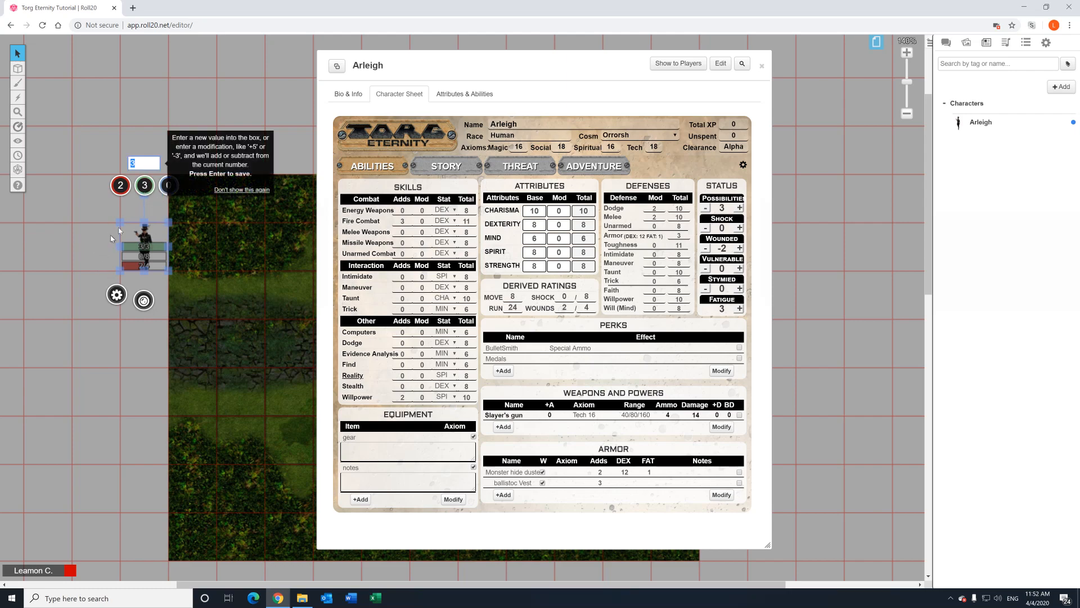
scroll(140, 175, up, 2)
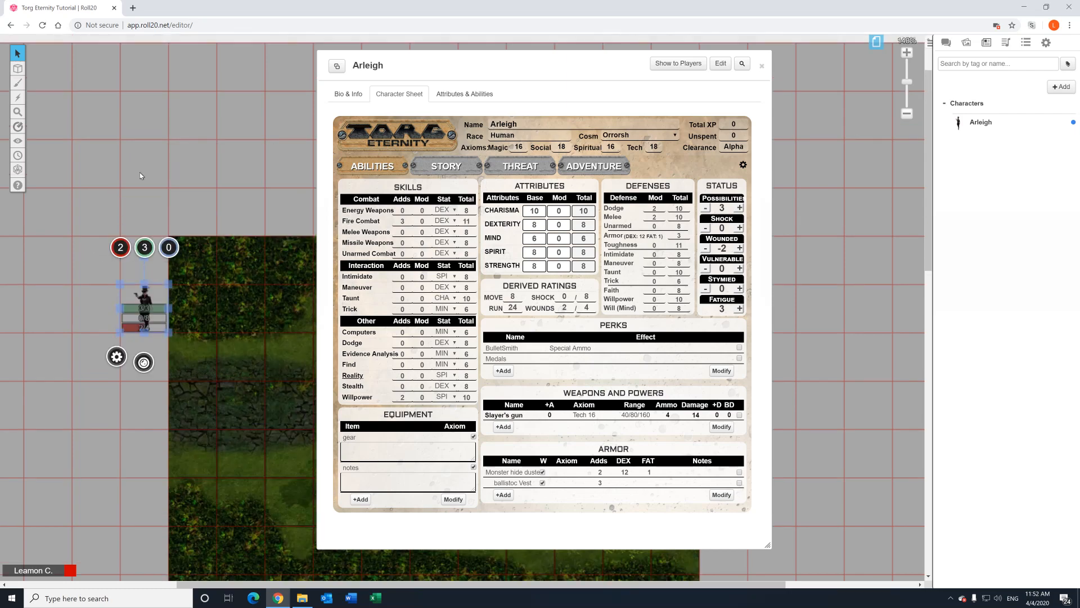
click(144, 247)
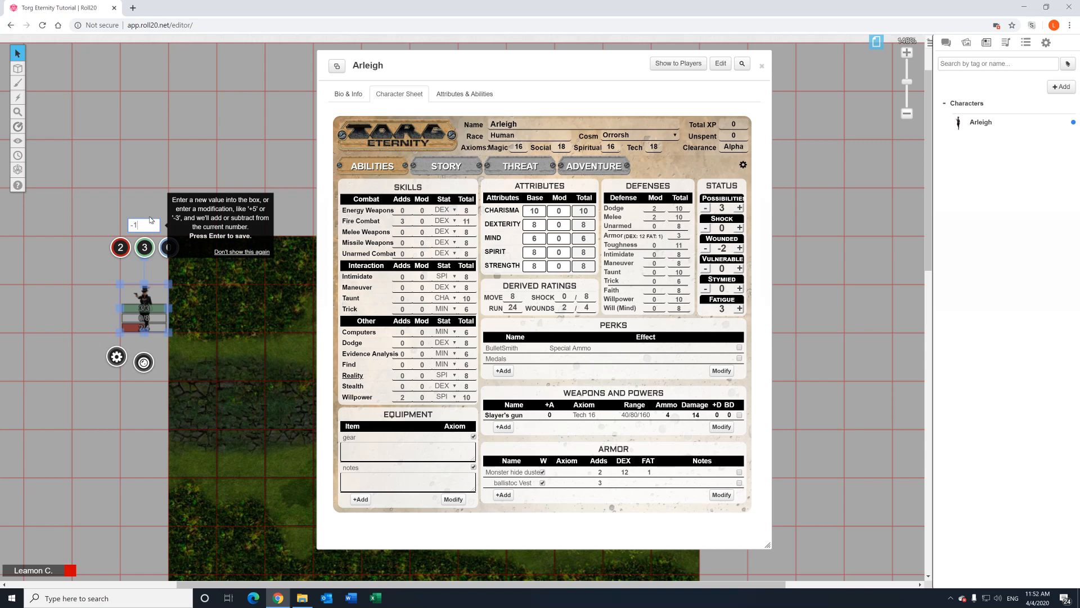
text(-1)
key(Return)
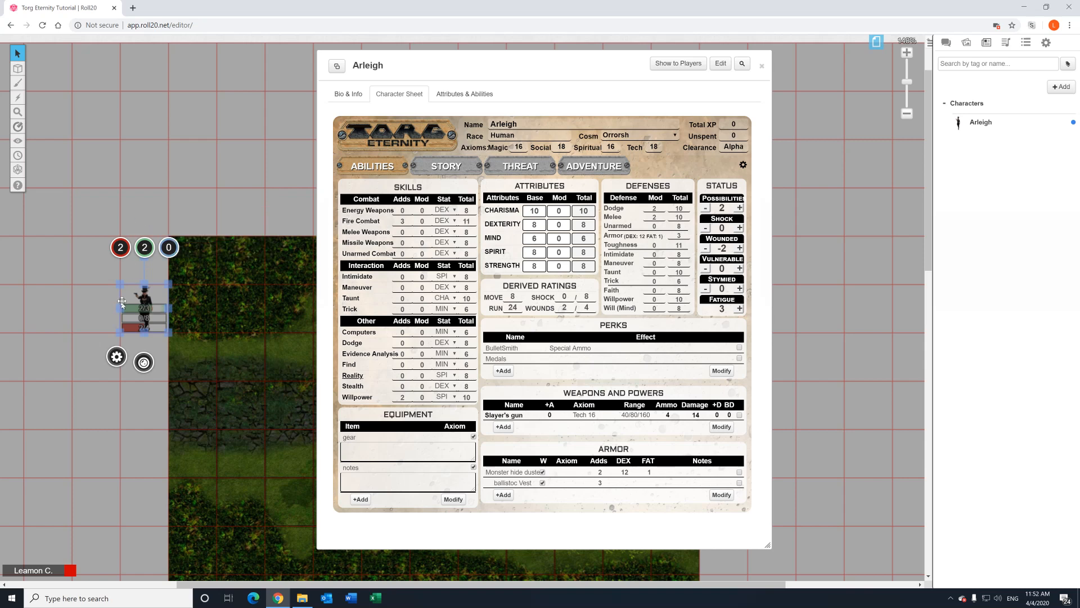
Add 1 to the red wound bar on Arleigh's token and deselect the token.
click(122, 248)
text(+)
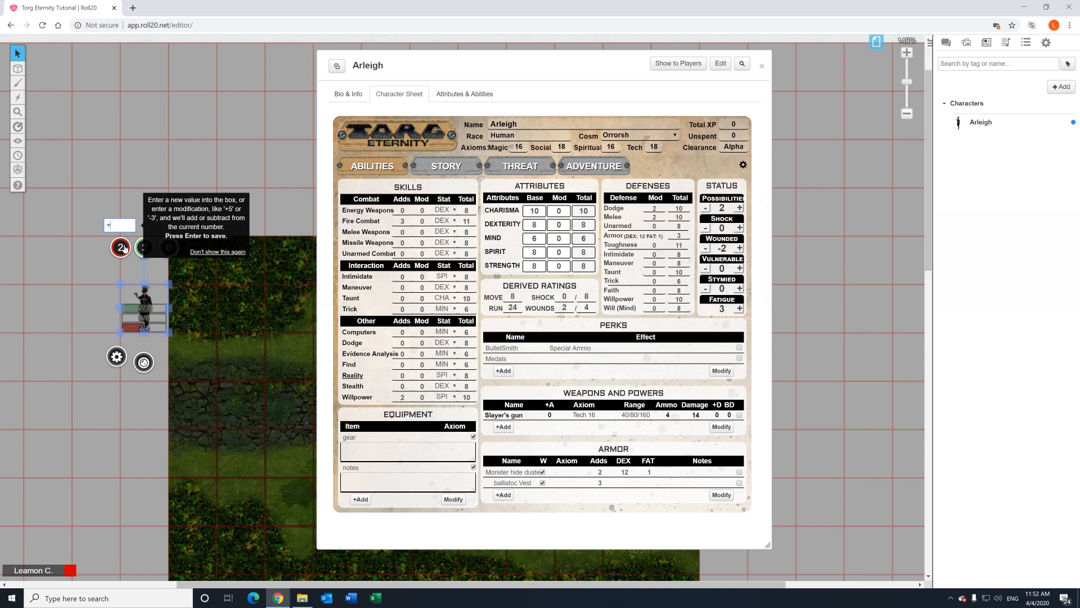
text(1)
key(Return)
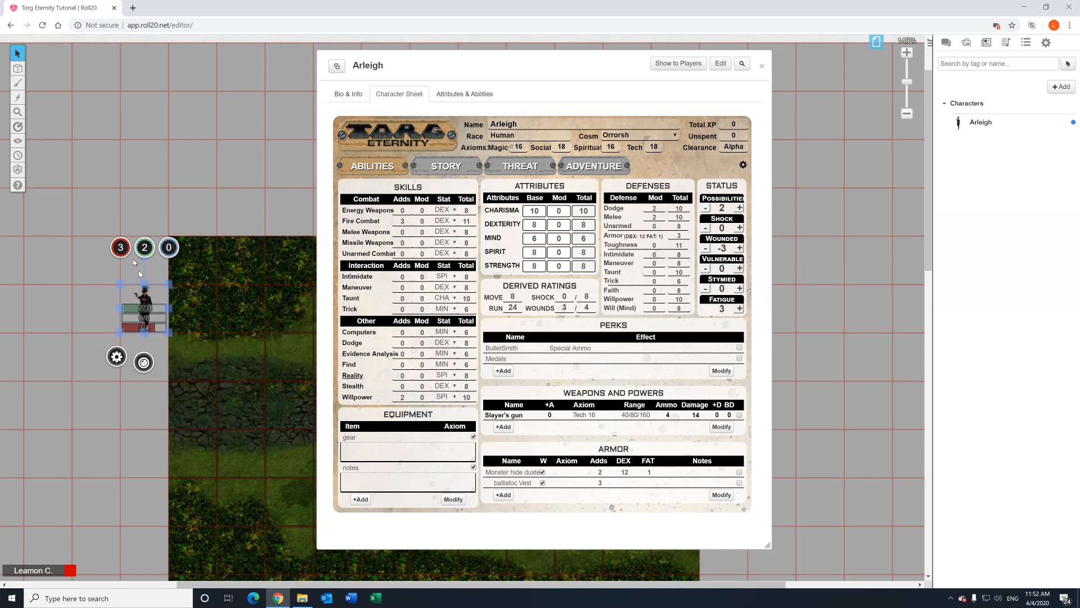
click(197, 328)
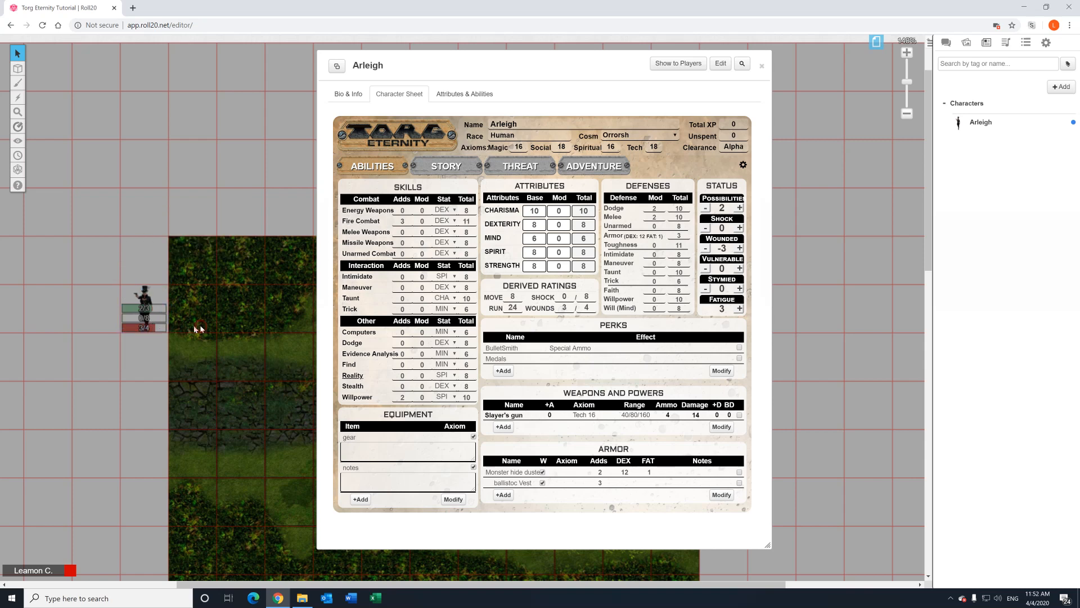
Set the red wound bar to 0 and the green possibilities bar to 3 on Arleigh's token, and deselect it.
click(156, 327)
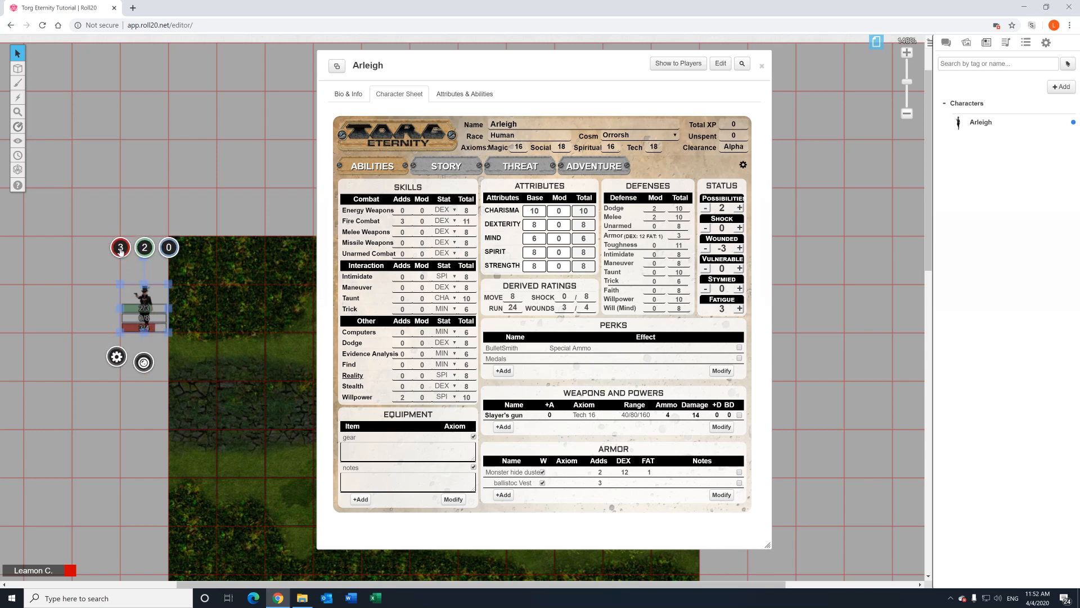
click(120, 248)
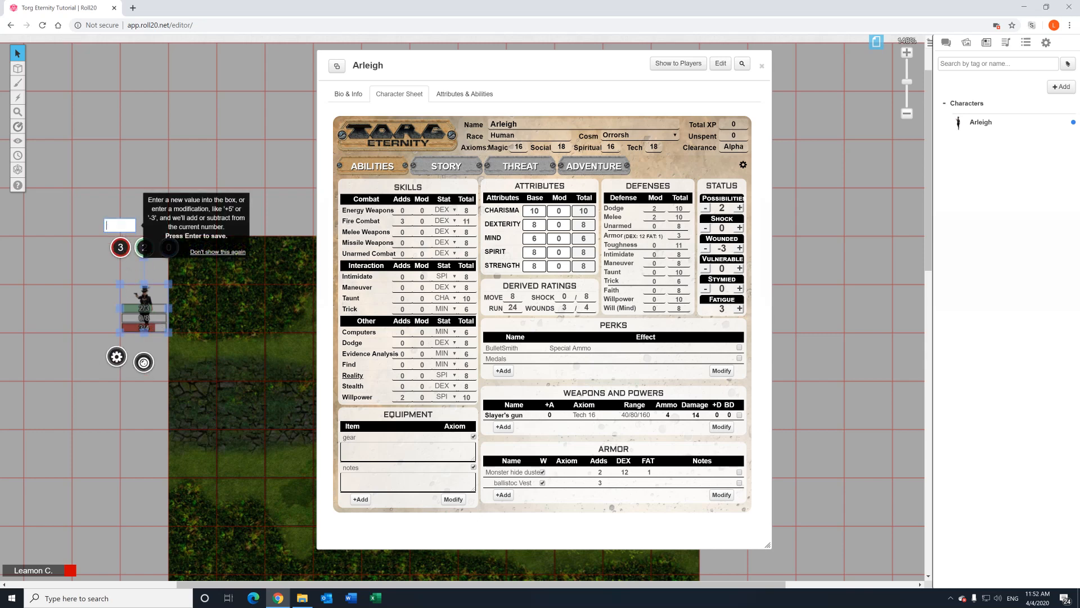
text(0)
key(Return)
click(145, 248)
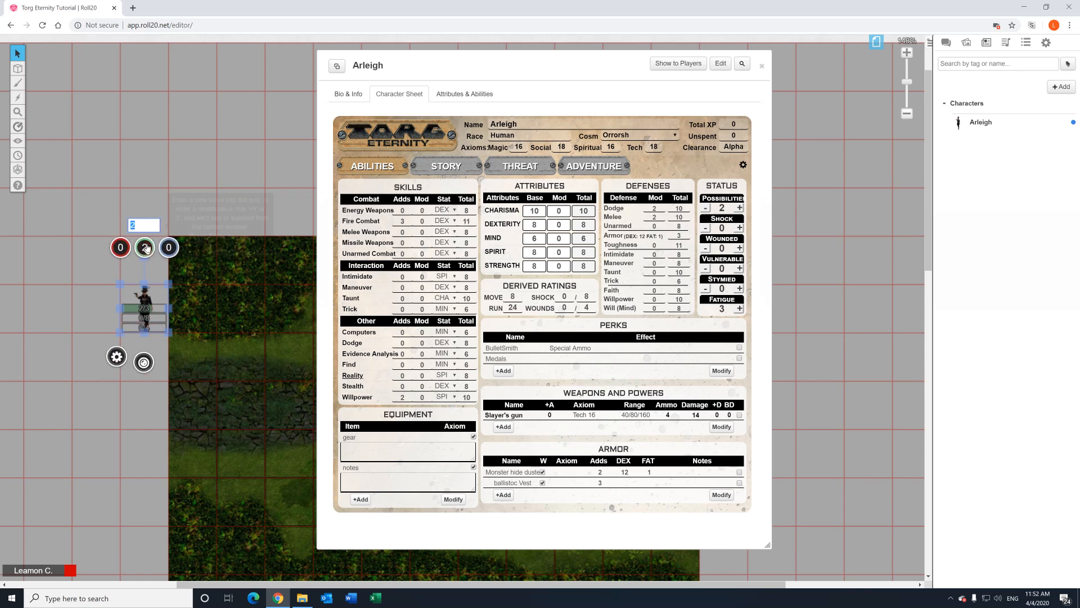
text(3)
key(Return)
click(190, 252)
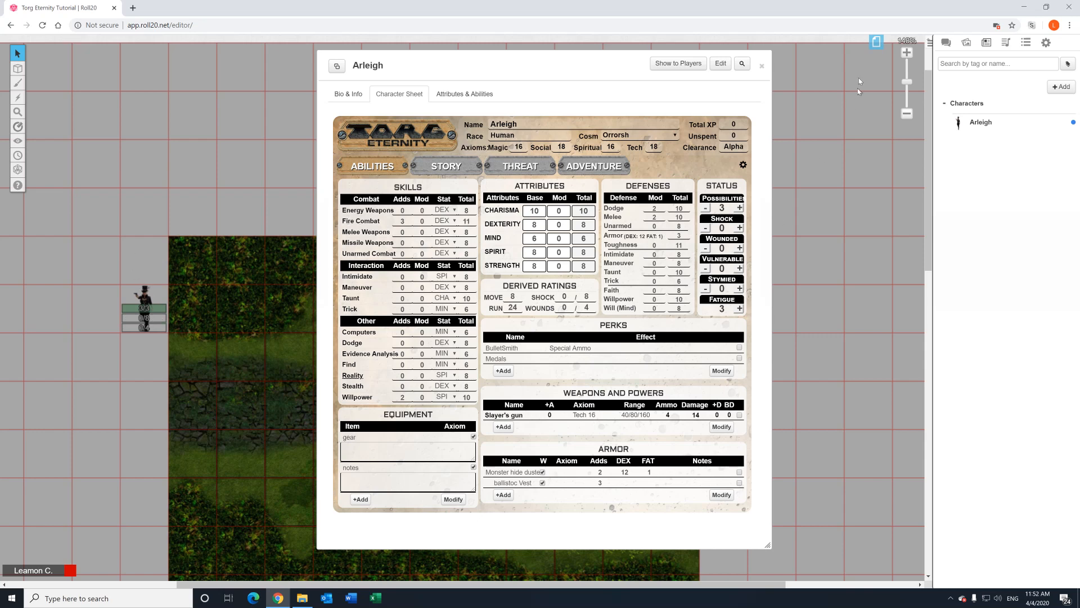
Show the chat log, and check the bar links in the settings of Arleigh's token without changing them.
click(945, 42)
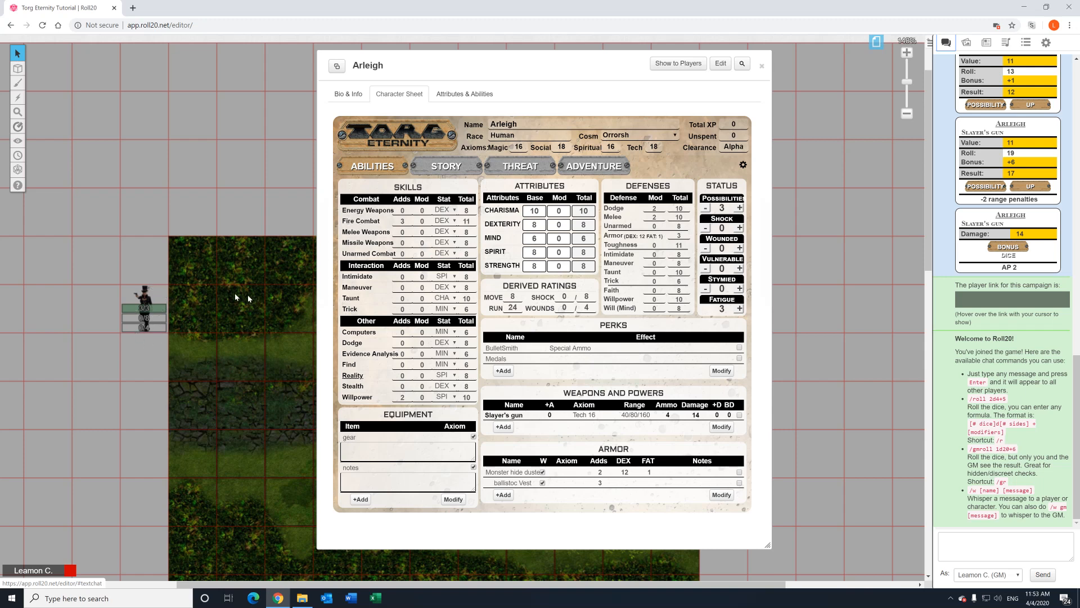
click(151, 294)
click(200, 295)
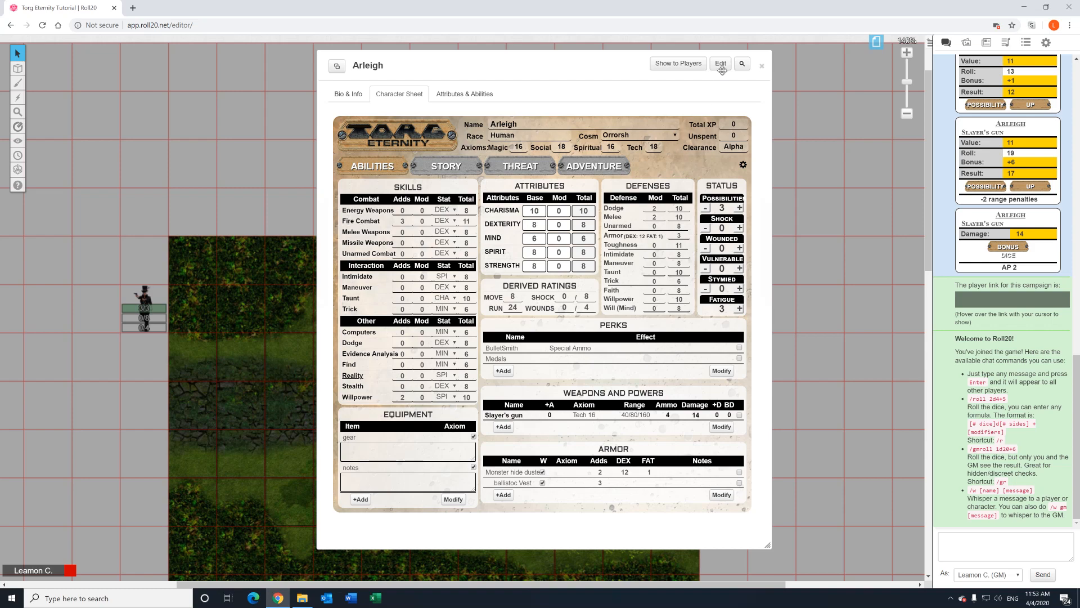
click(159, 297)
click(116, 356)
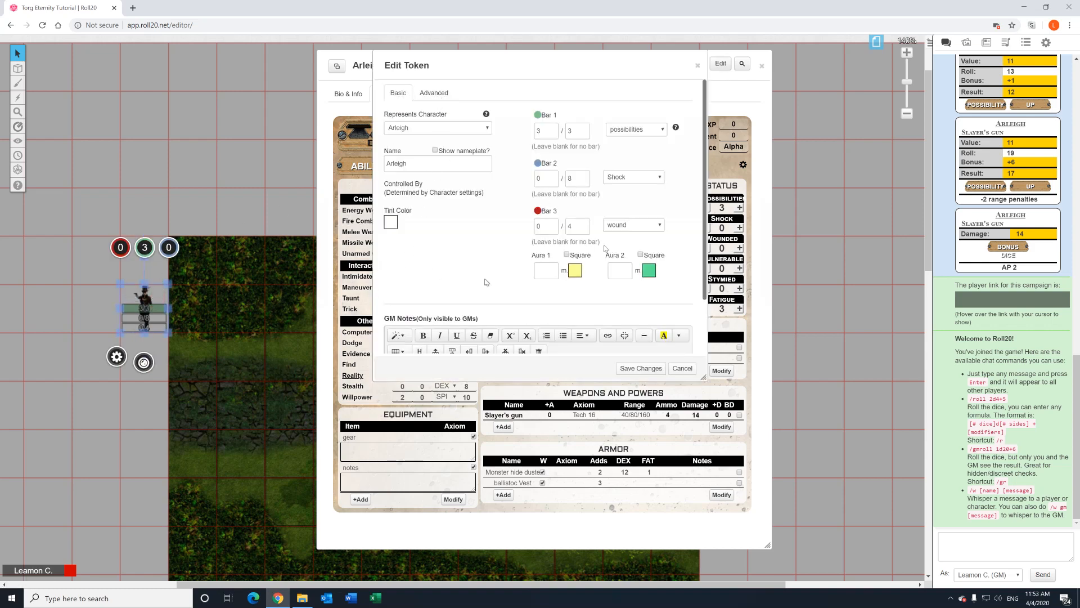
click(698, 65)
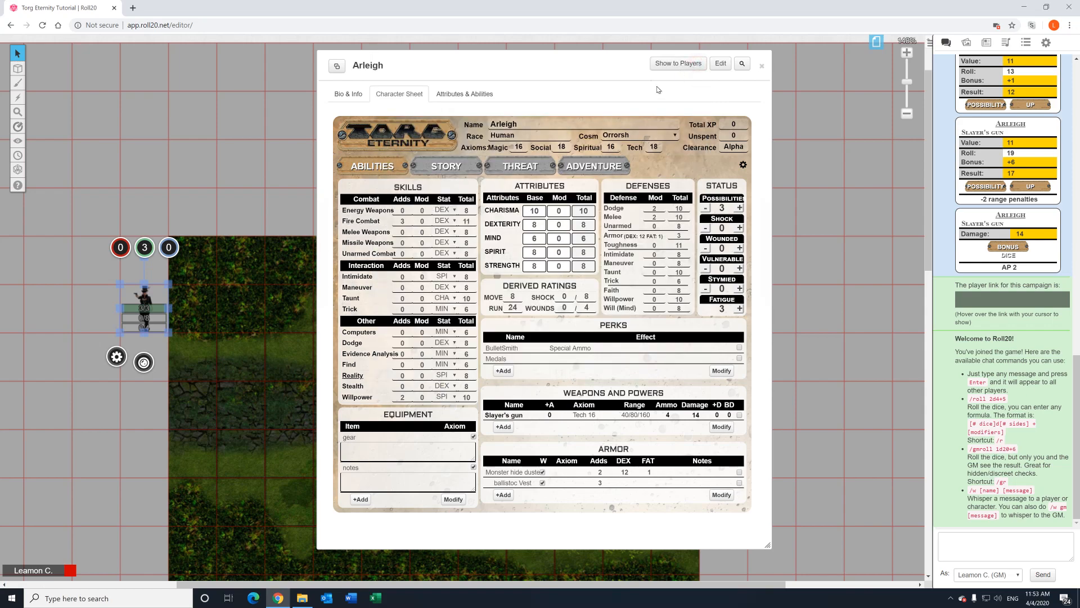
Assign the selected token as Arleigh's default token, save the changes and close the character sheet.
click(721, 64)
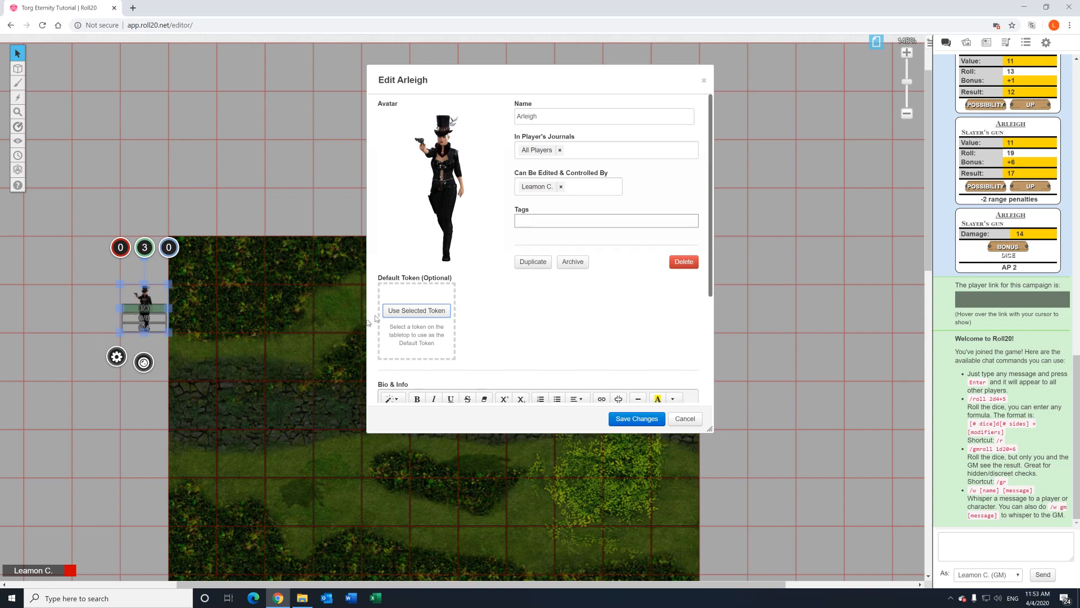
click(416, 310)
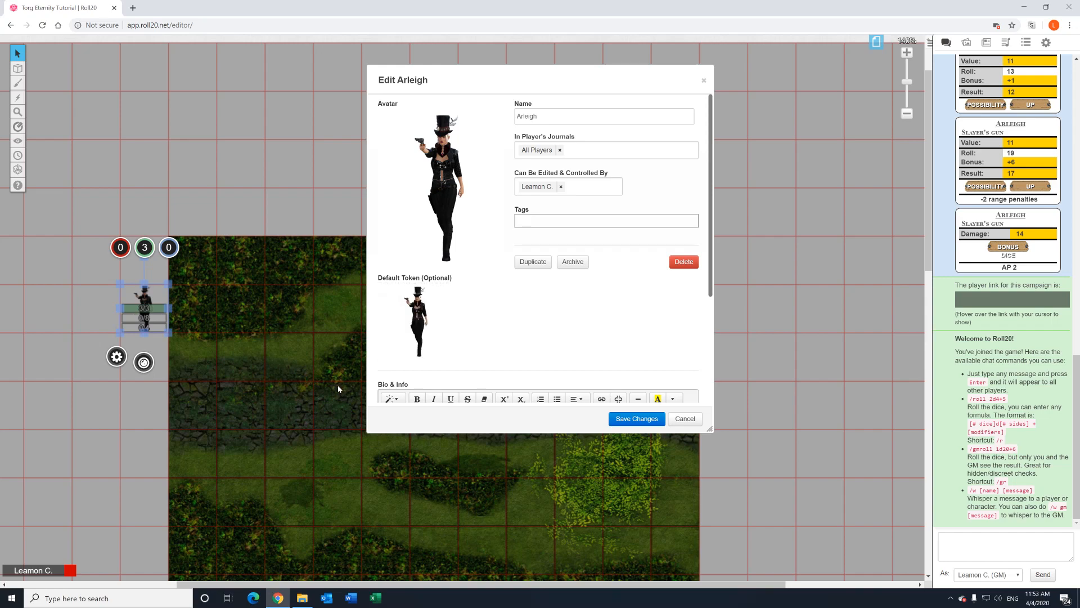
click(636, 419)
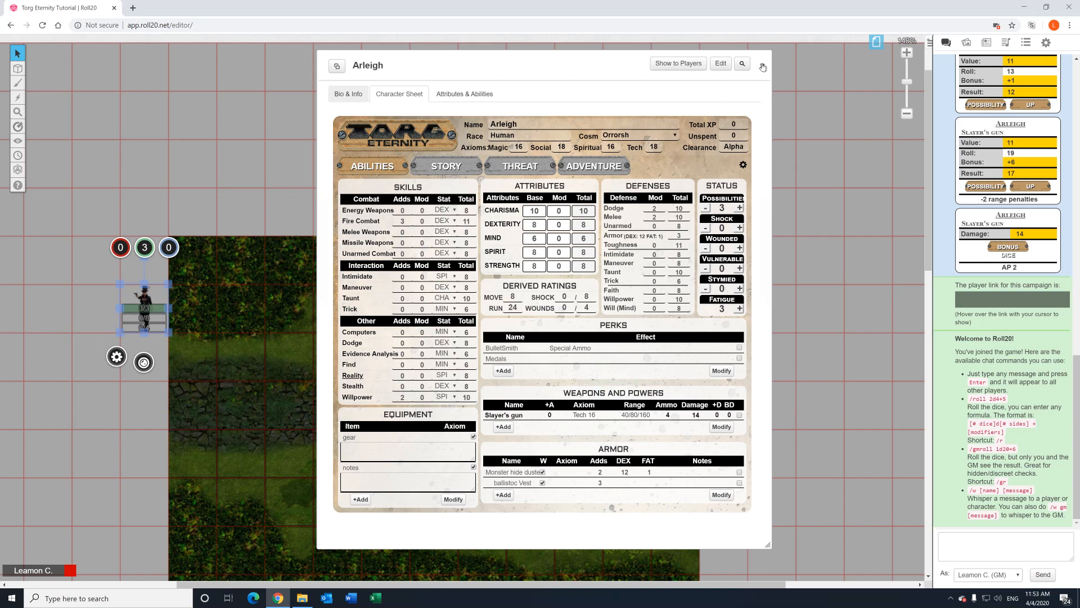
click(762, 67)
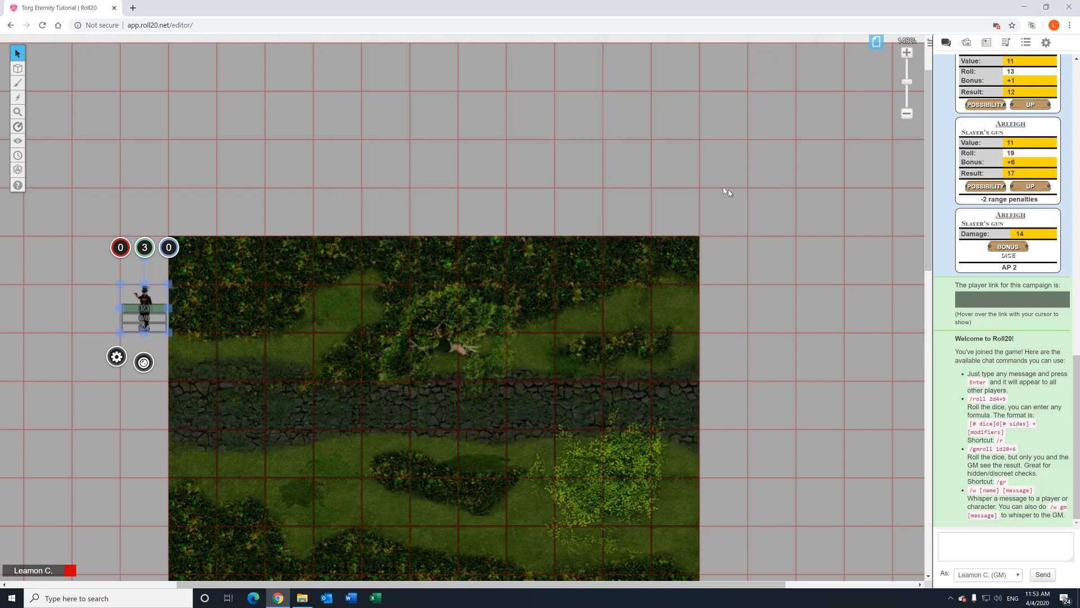
click(443, 178)
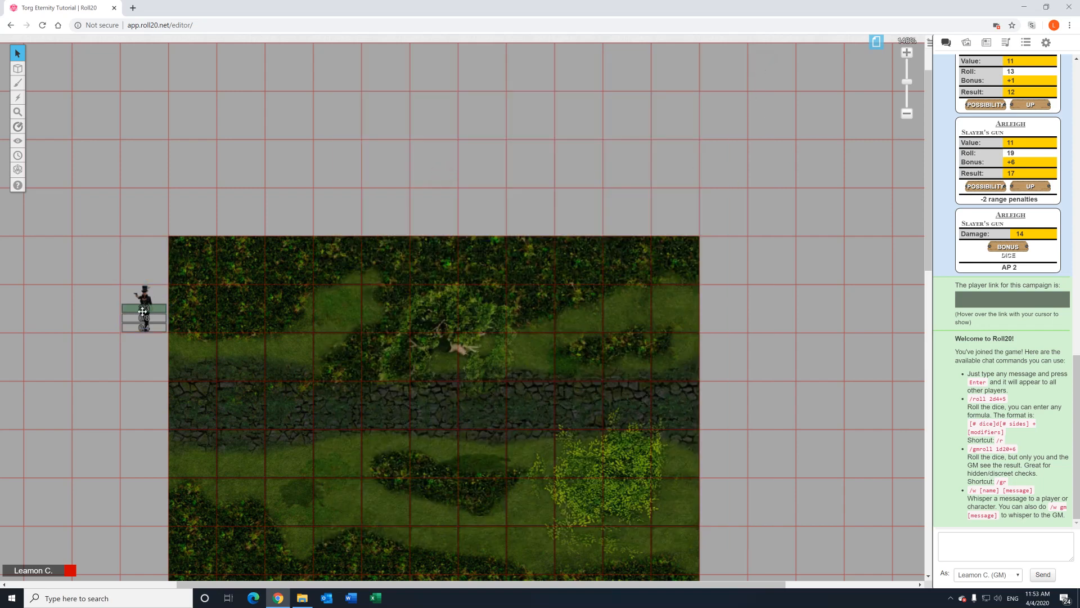
Set the red wound bar on Arleigh's token to 1 and deselect the token.
click(143, 311)
click(121, 247)
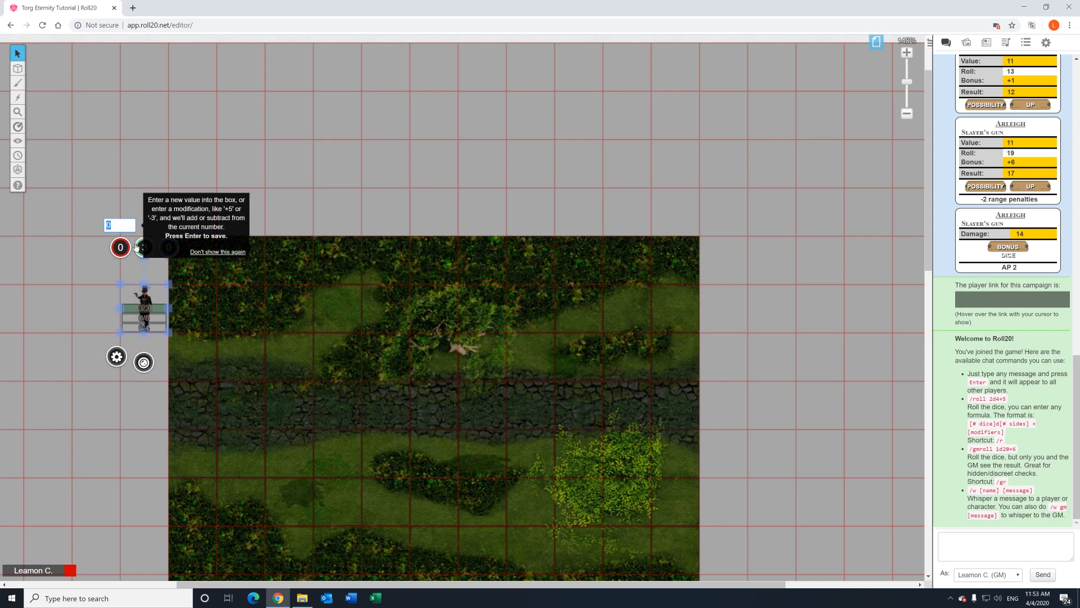
key(Return)
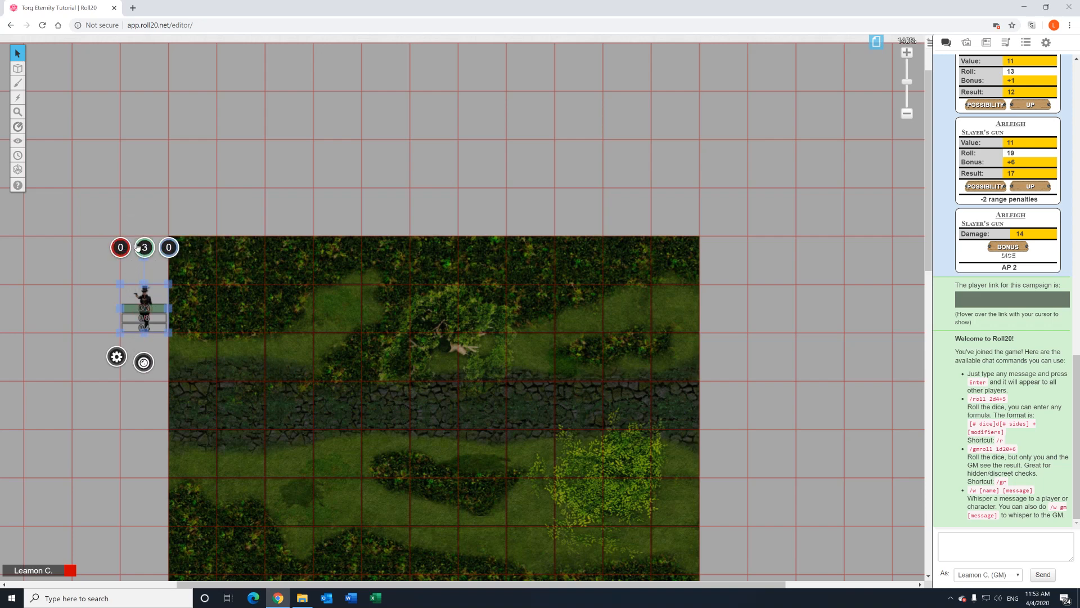
click(121, 247)
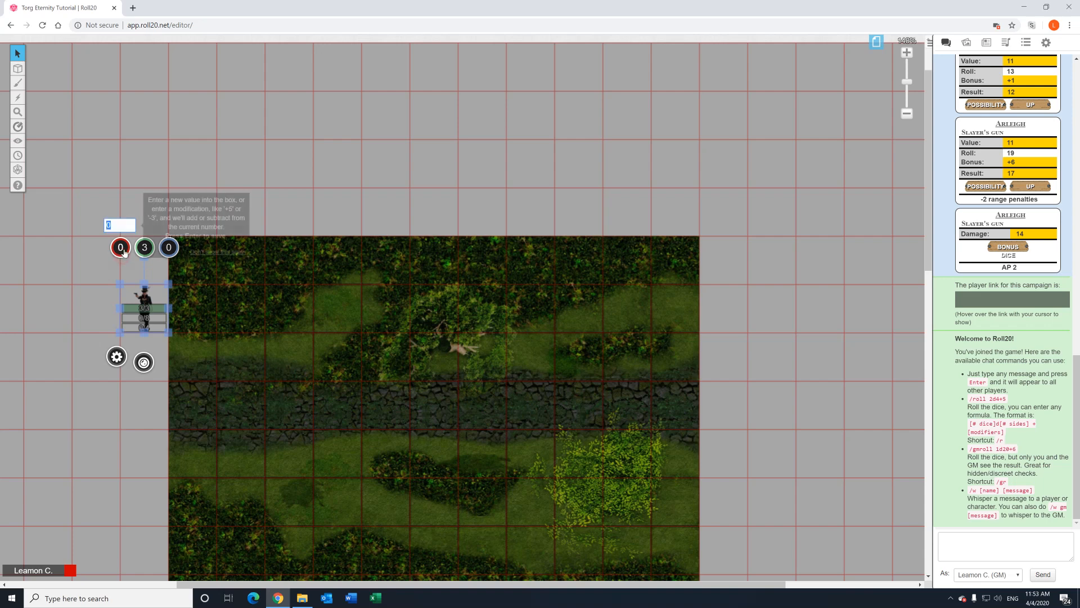
text(1)
key(Return)
click(294, 203)
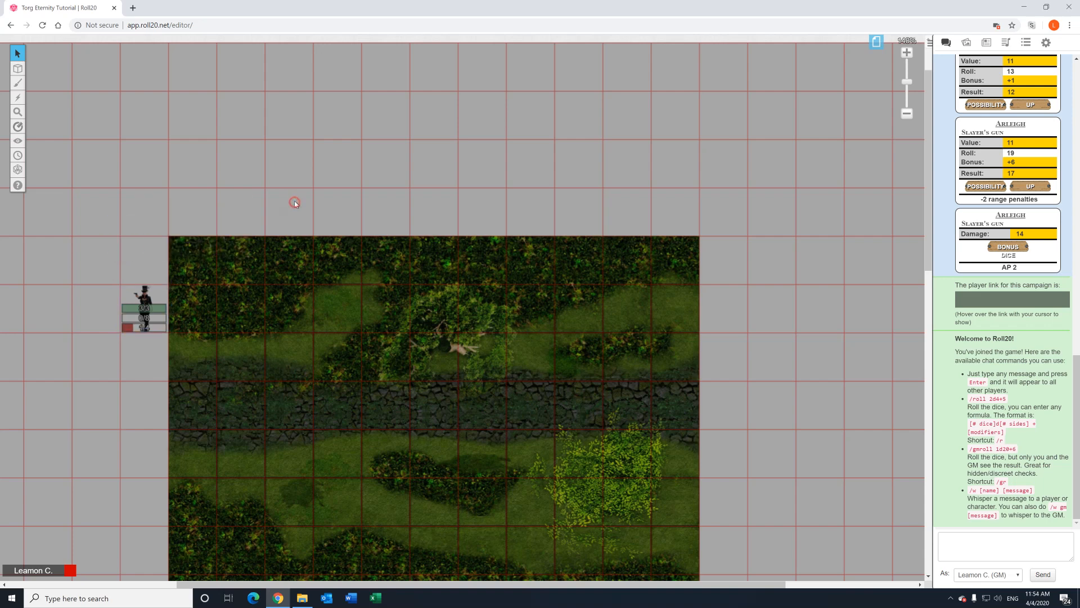
Switch to the Scene 1 page and place Arleigh's token from the journal on its grid.
click(877, 44)
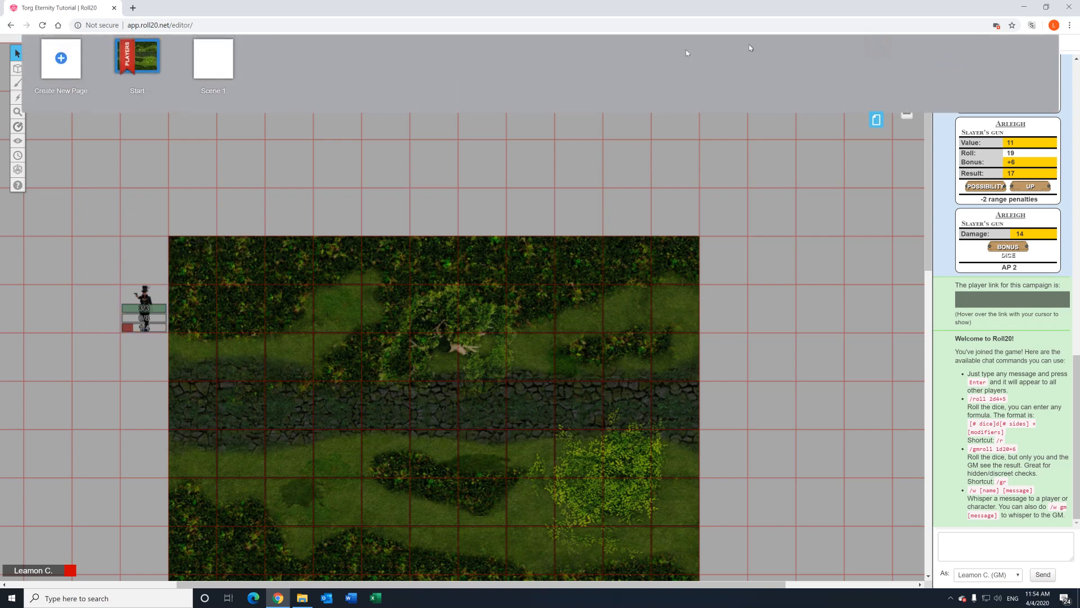
click(222, 56)
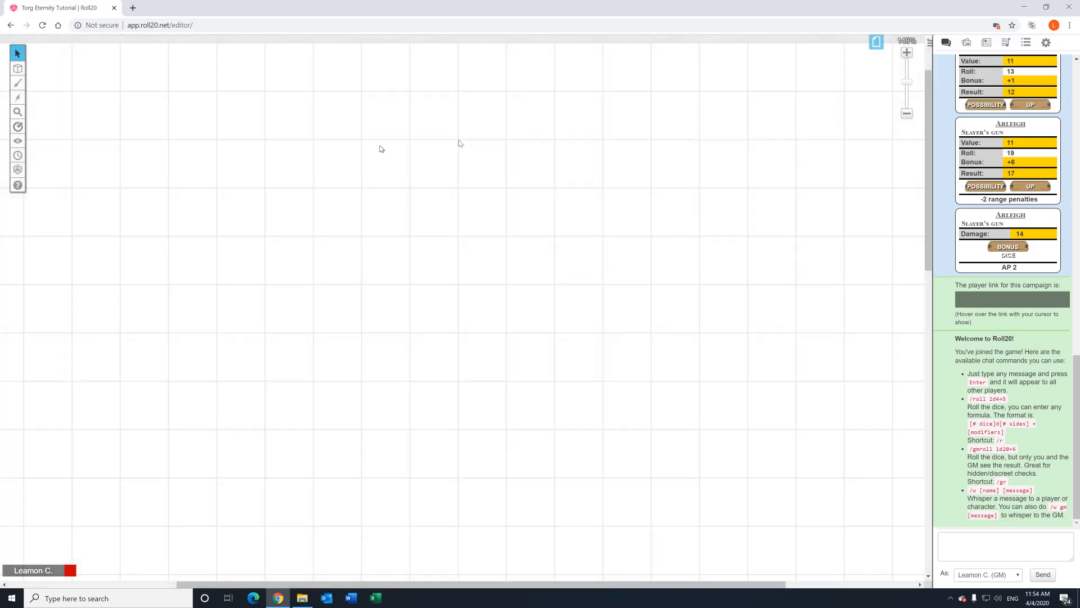
click(987, 43)
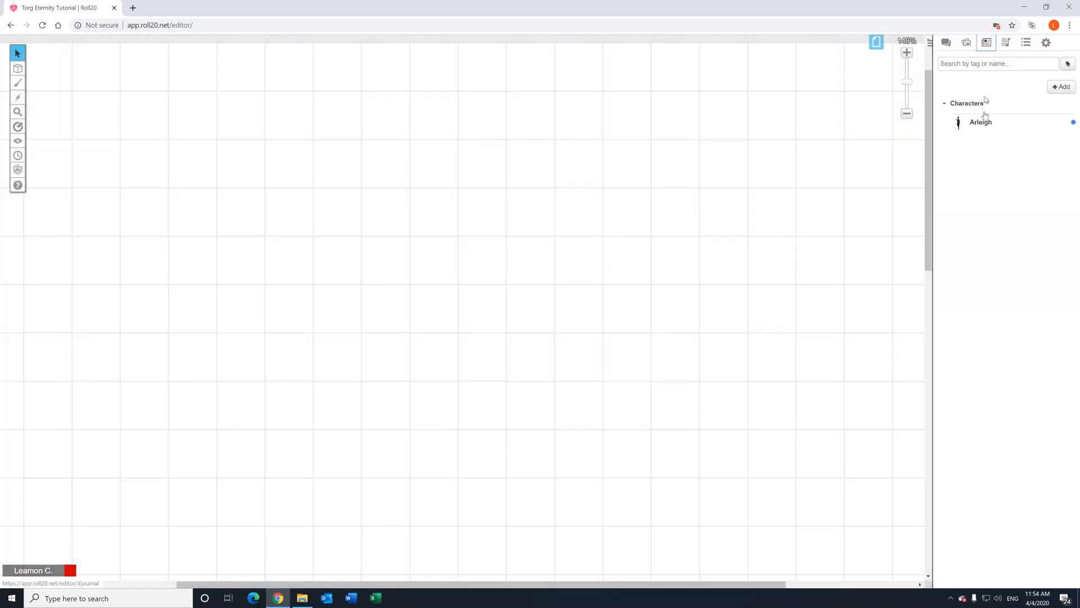
drag(985, 128, 371, 183)
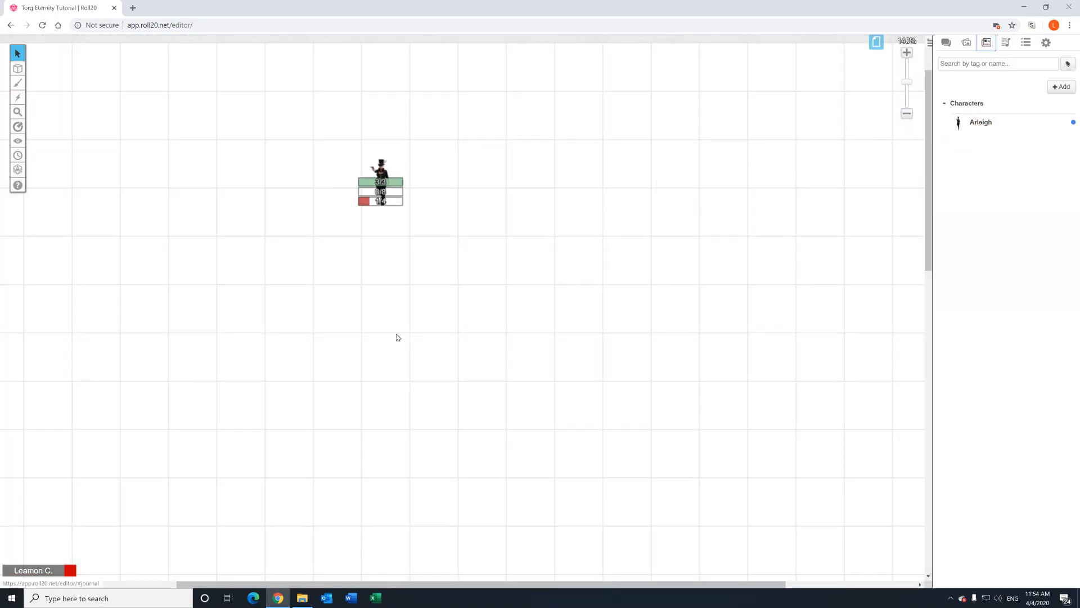
click(382, 194)
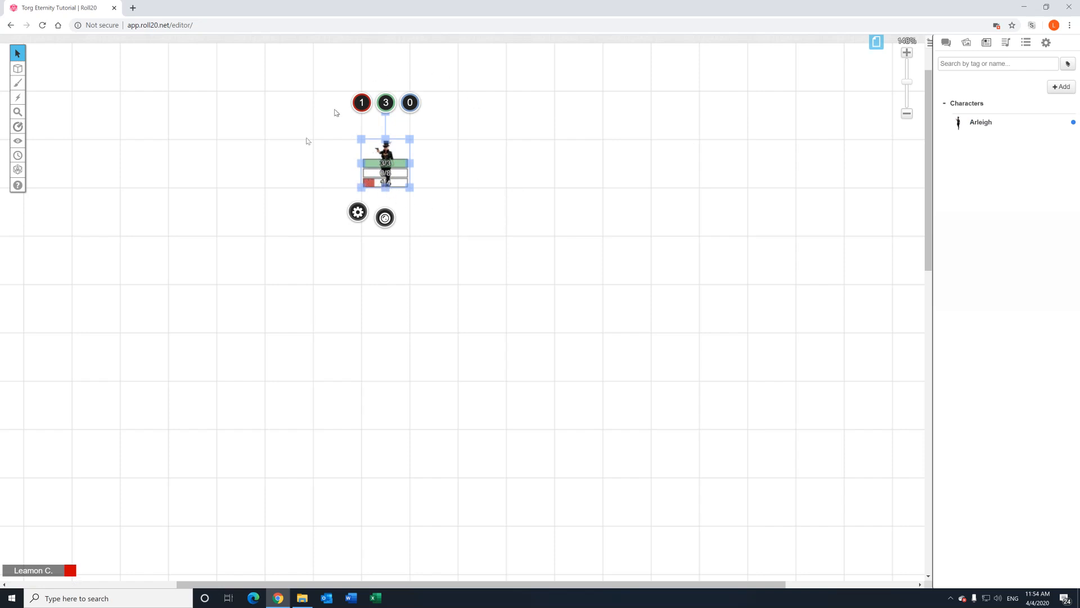
click(509, 183)
click(386, 176)
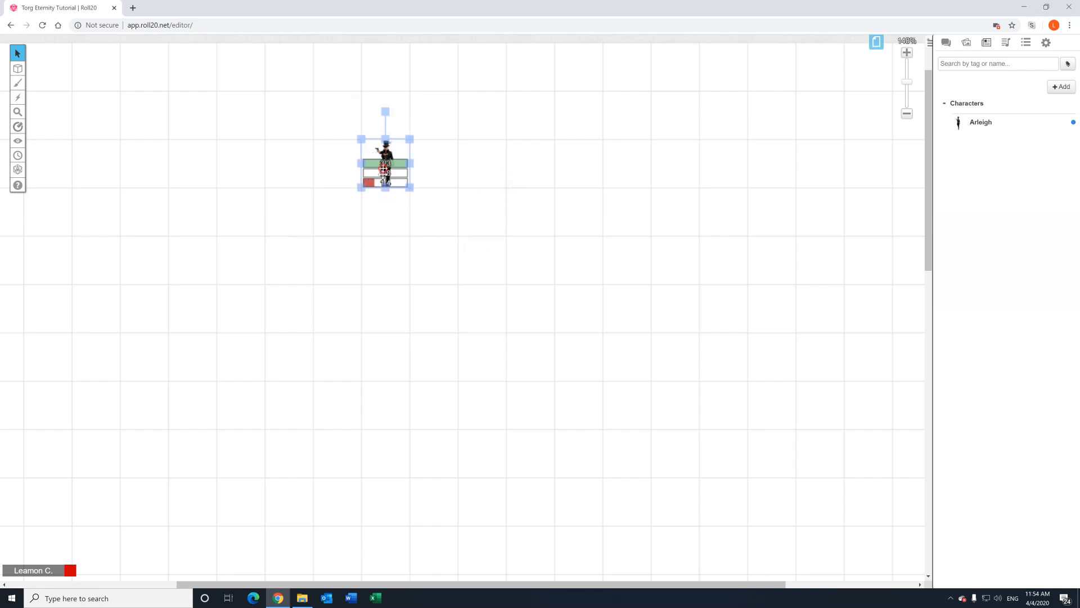
click(506, 275)
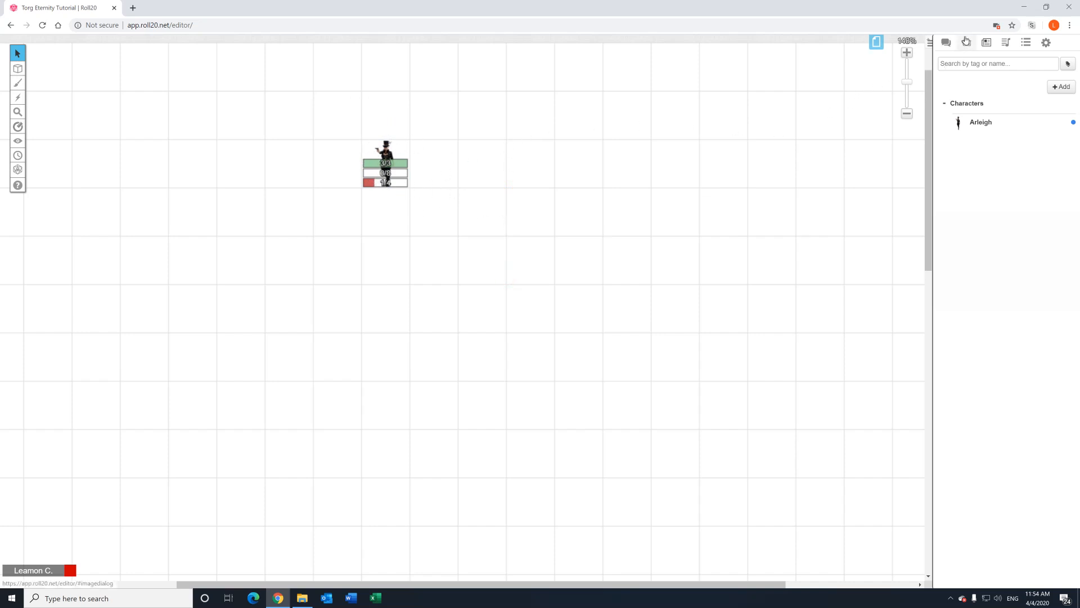
click(967, 43)
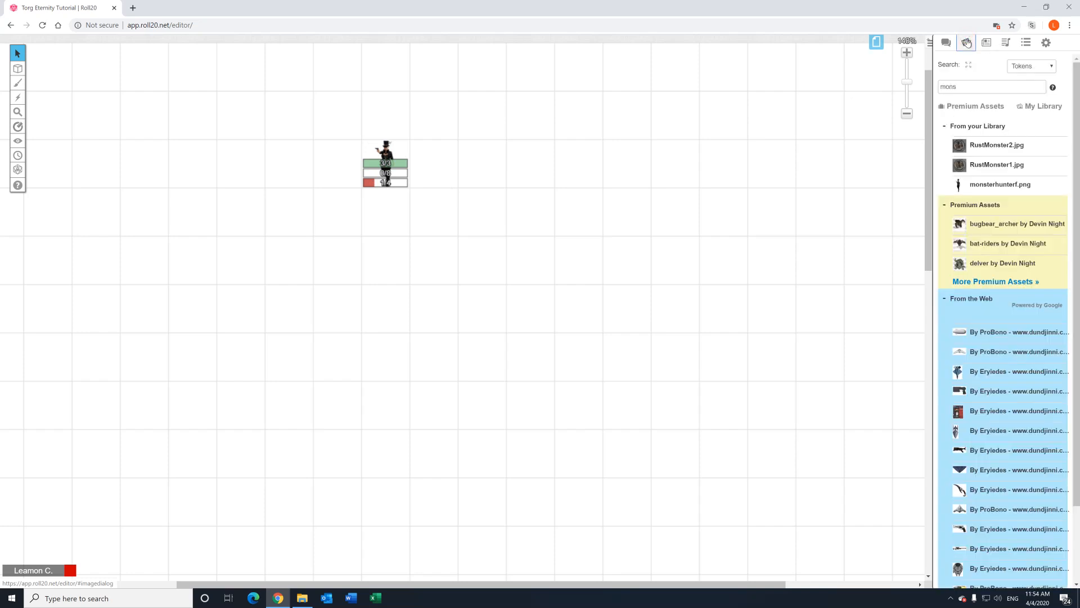
click(946, 43)
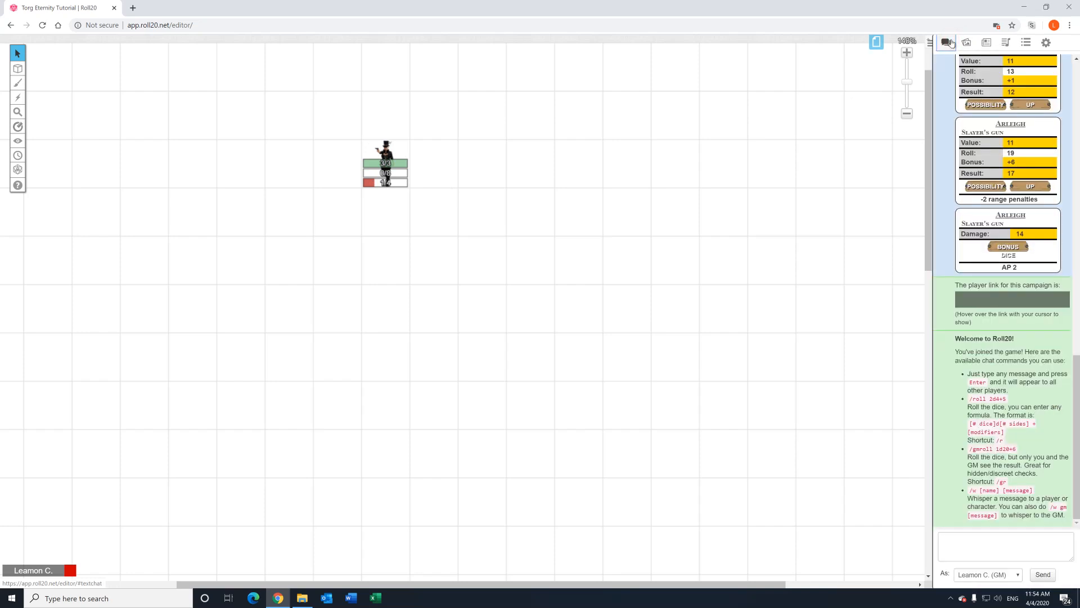
click(984, 43)
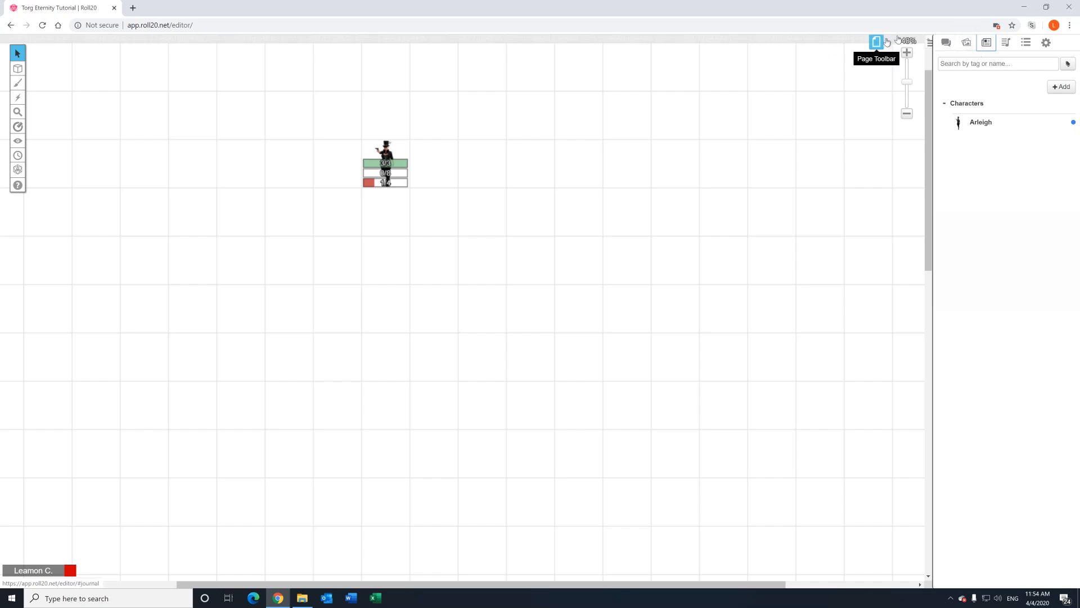
Return to the Start page and select Arleigh's token beside the map.
click(878, 41)
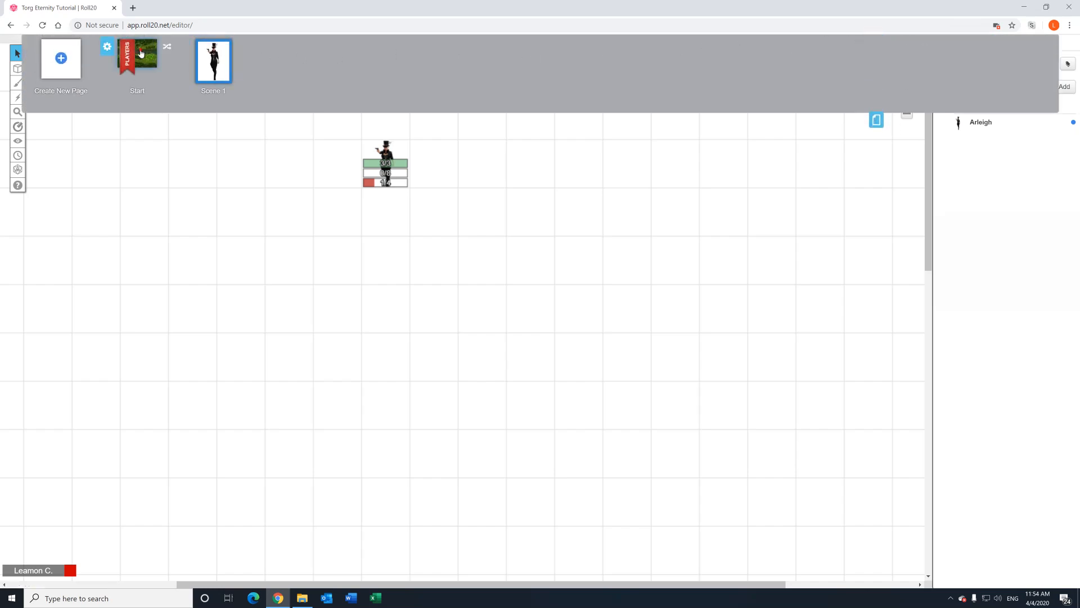
click(141, 54)
click(142, 306)
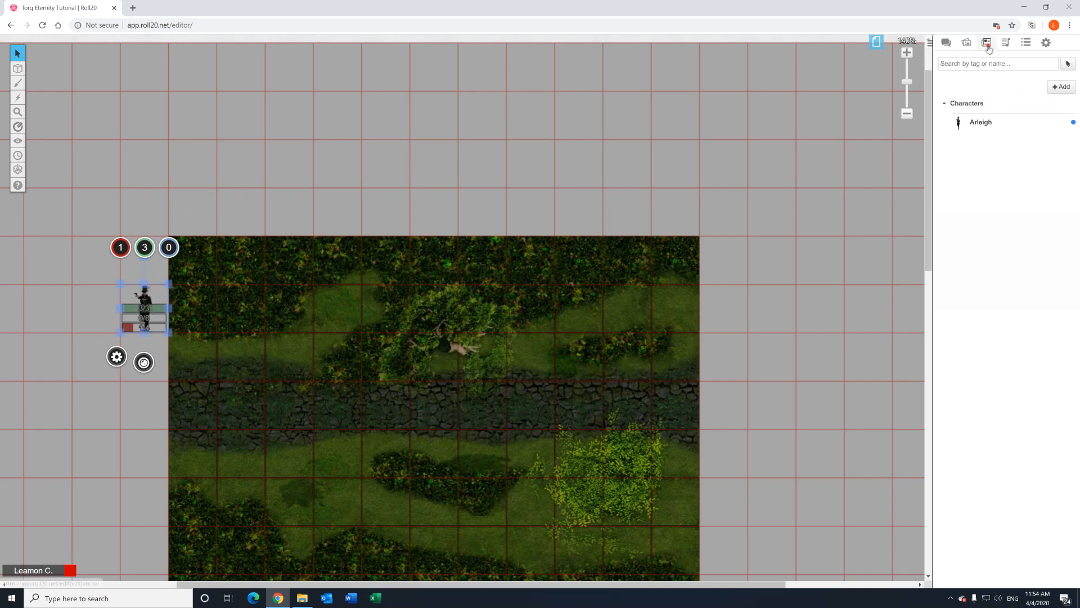
Try to replace the default token in Arleigh's character settings with the token on the map, and save the changes.
click(981, 122)
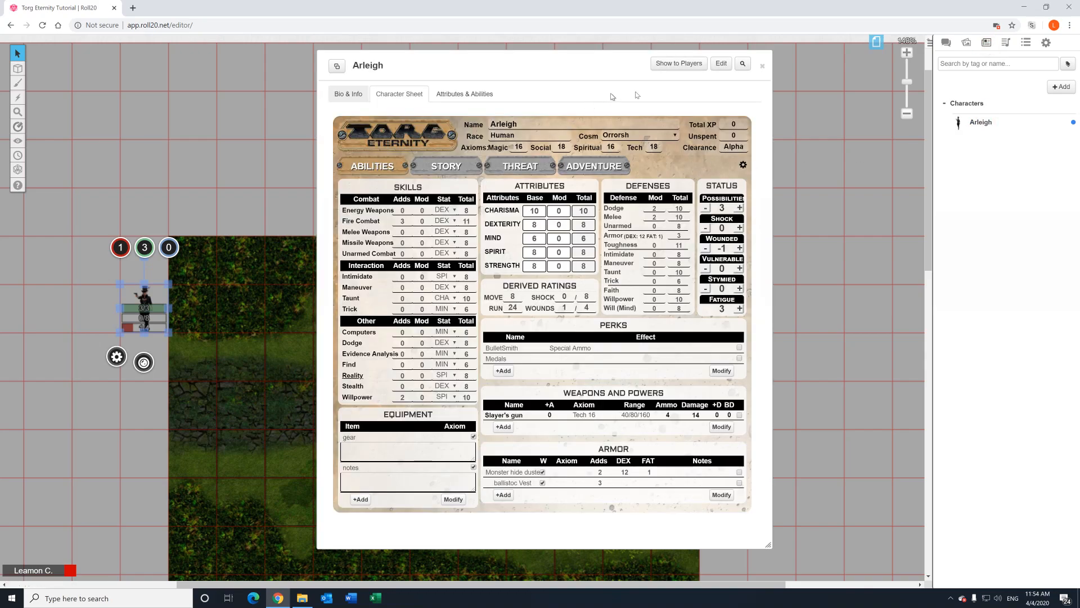
click(721, 63)
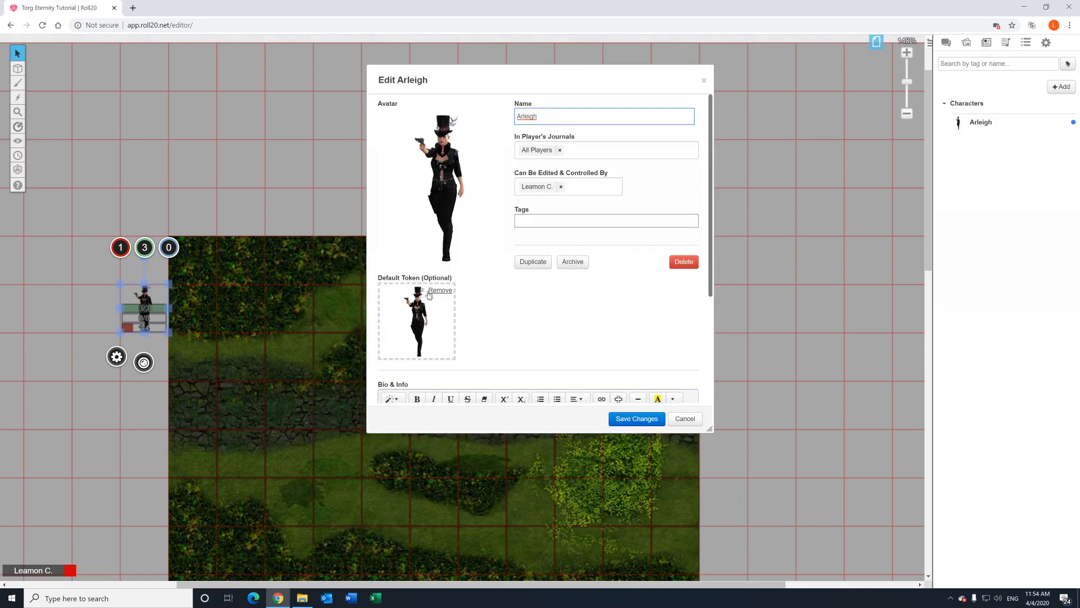
click(433, 296)
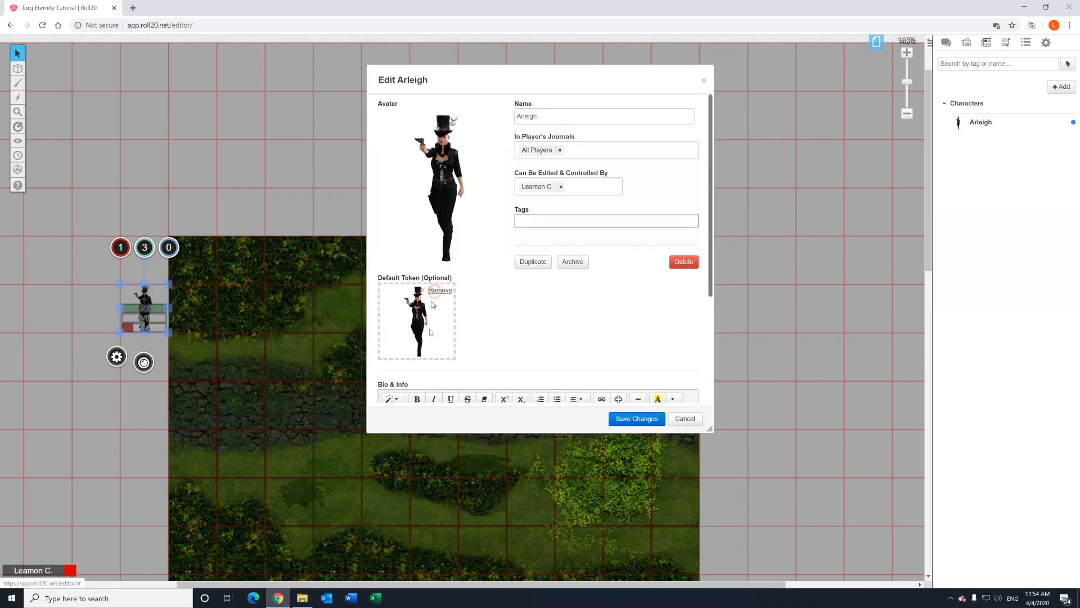
click(210, 315)
click(140, 306)
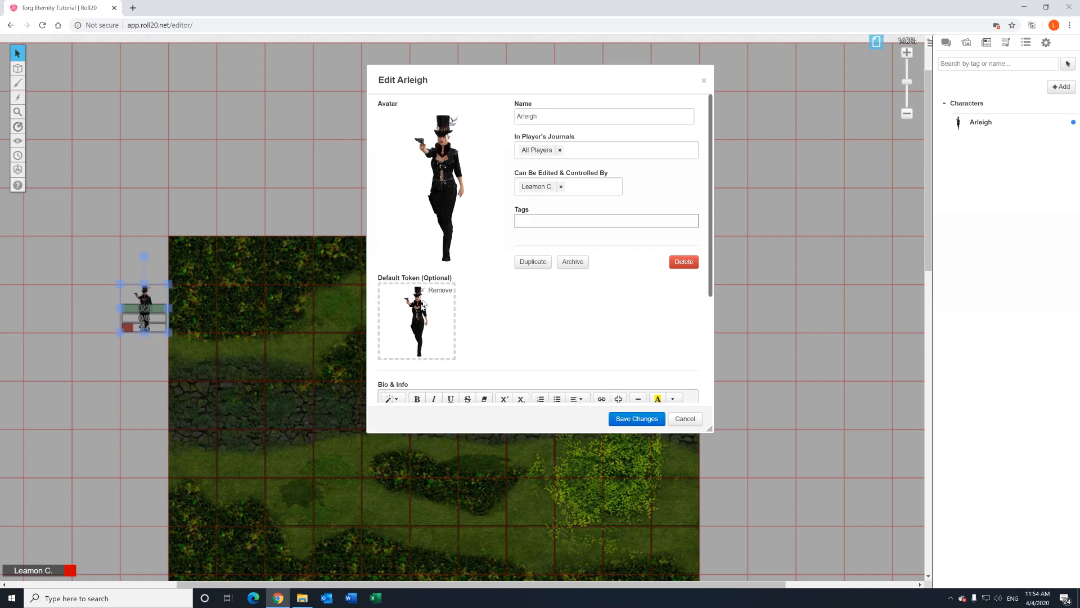
click(632, 419)
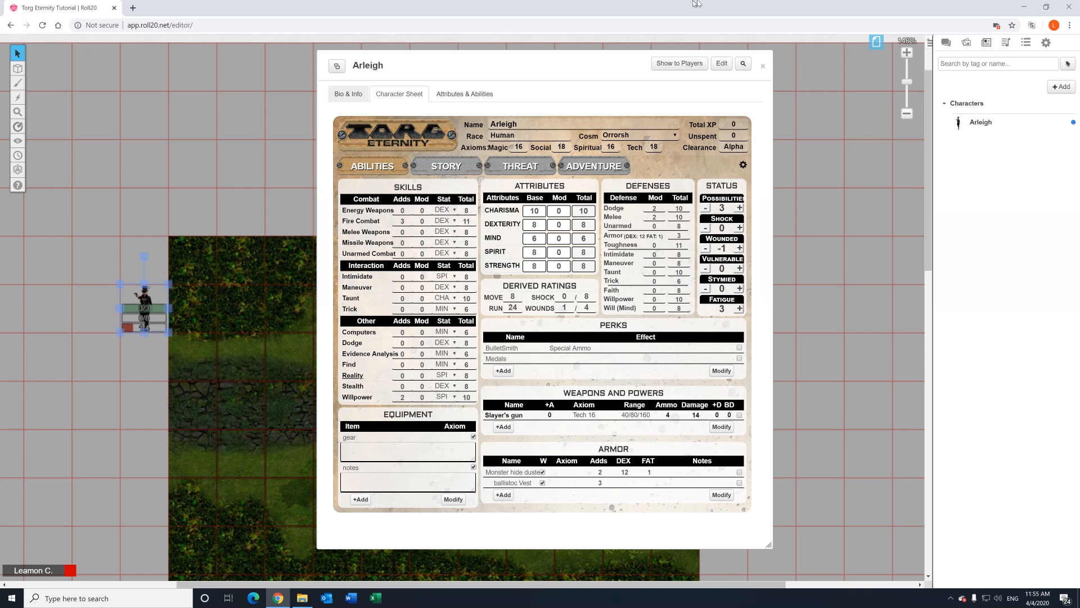
Close Arleigh's character sheet and move the token about two squares up the grid.
click(762, 66)
drag(162, 310, 162, 213)
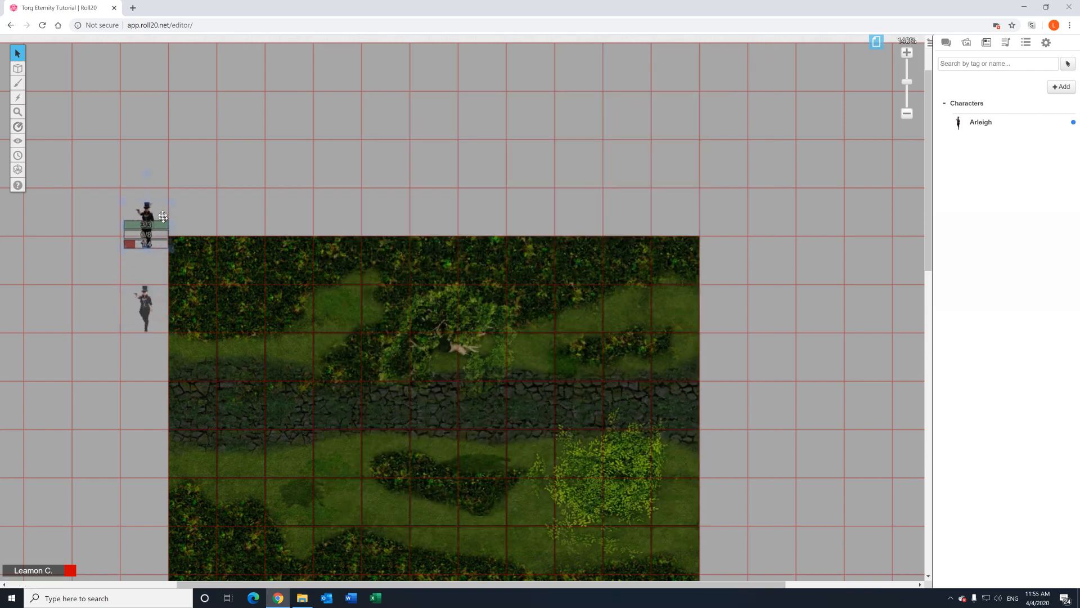
Deselect Arleigh's token, show the chat log, and check the tutorial game's list of pages.
click(747, 163)
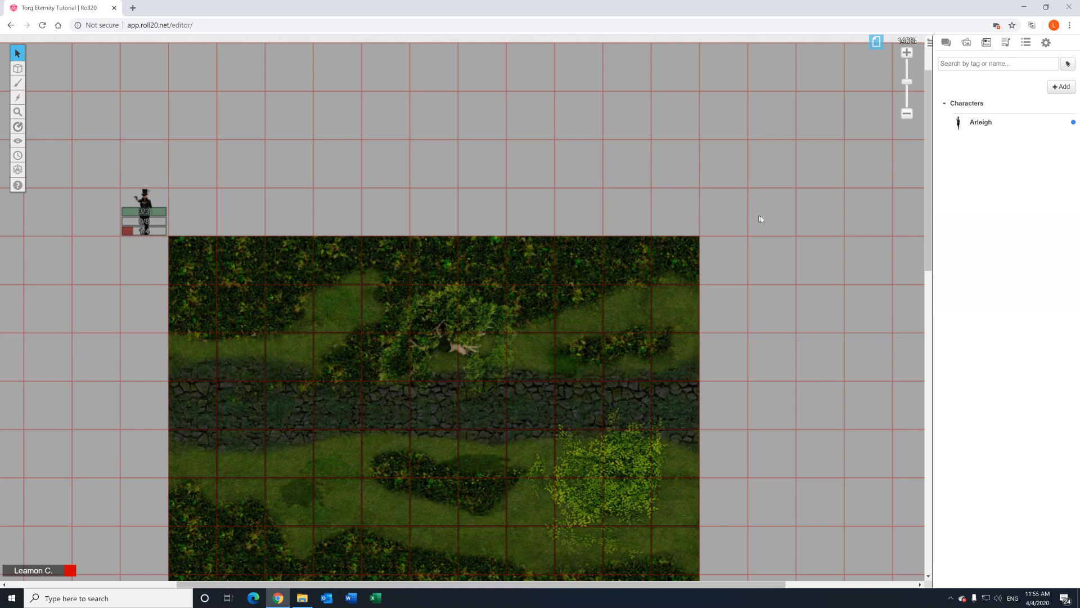
scroll(760, 208, down, 1)
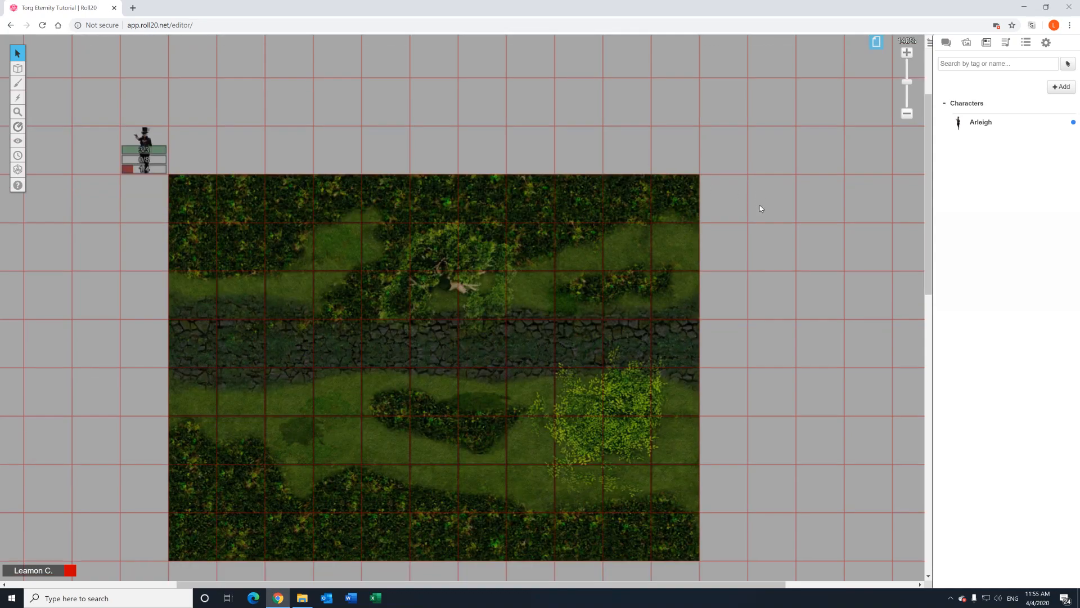
click(945, 43)
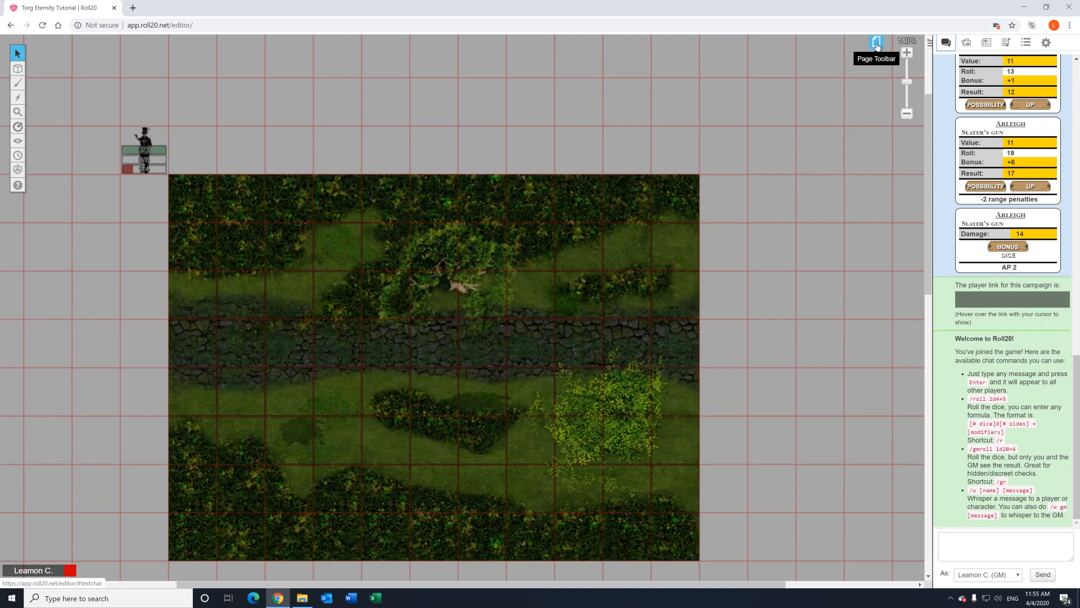
click(876, 45)
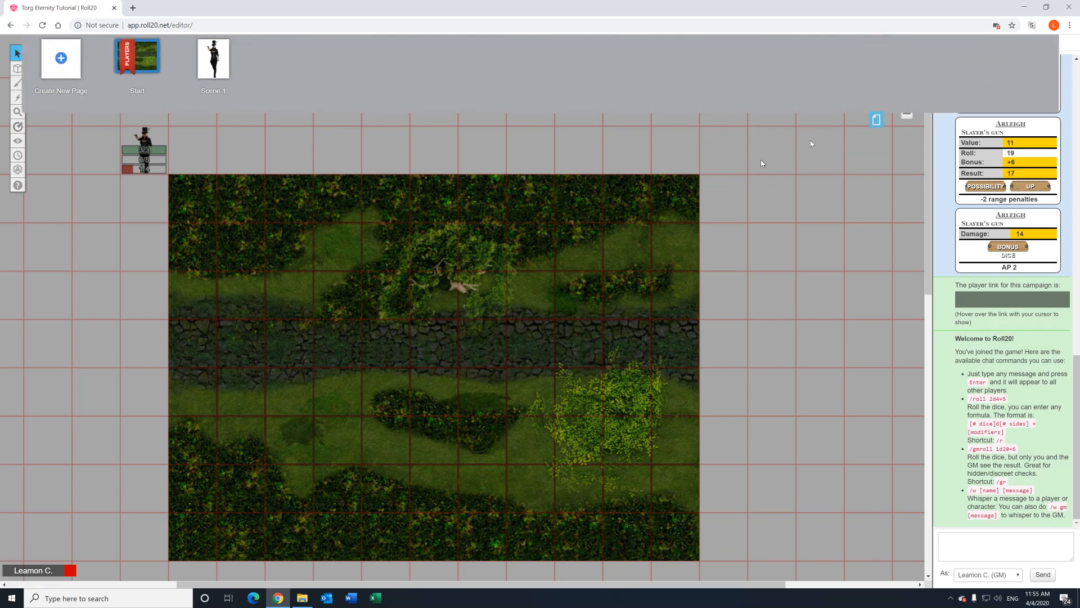
click(872, 120)
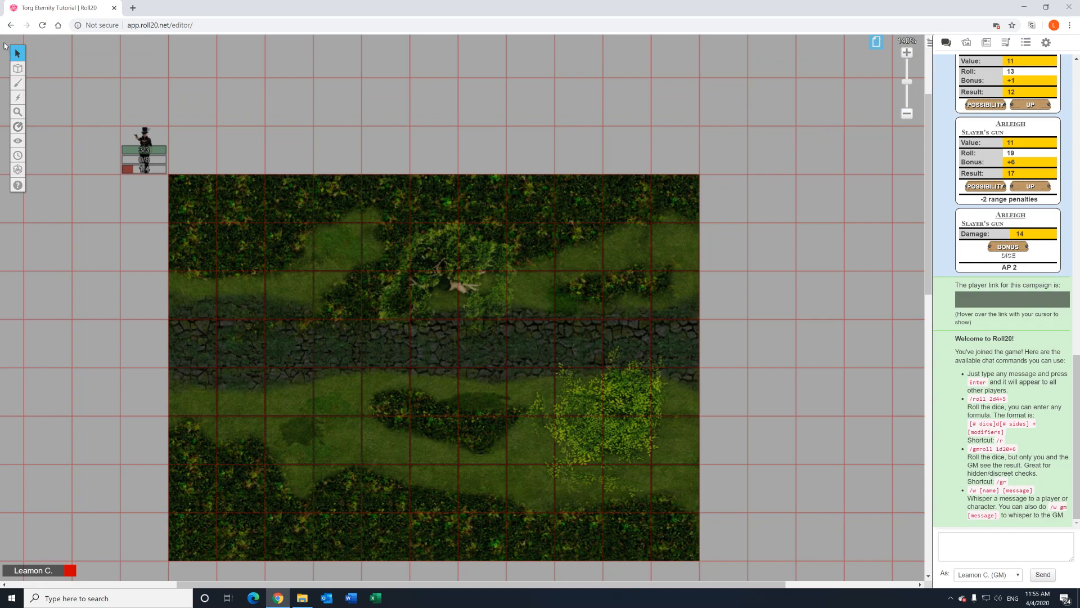
Leave the tutorial game for the Roll20 welcome page and launch the Friday Torg game.
click(12, 26)
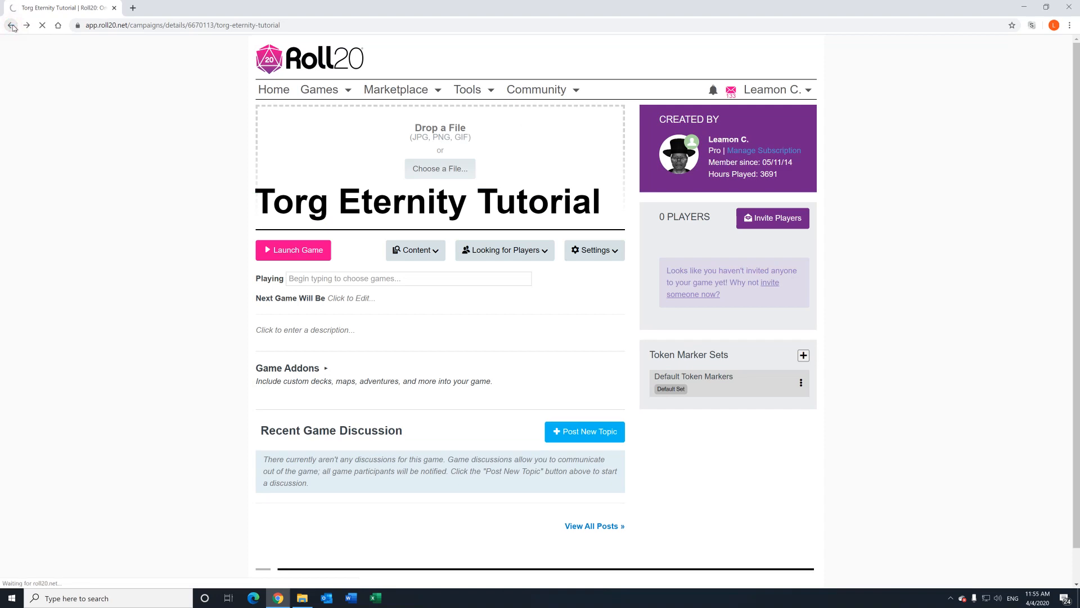
click(12, 26)
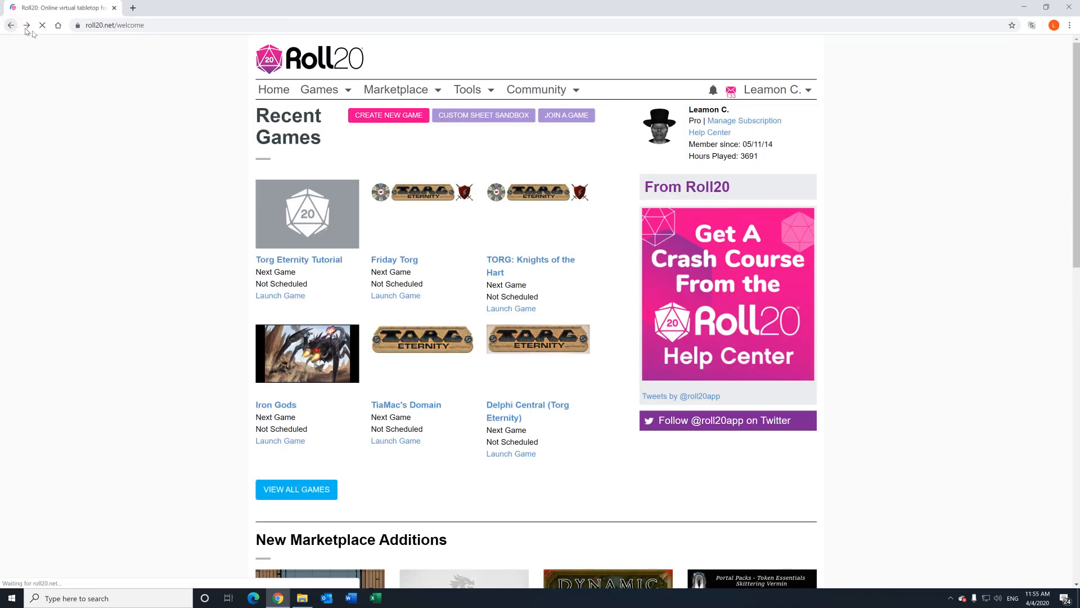
click(382, 260)
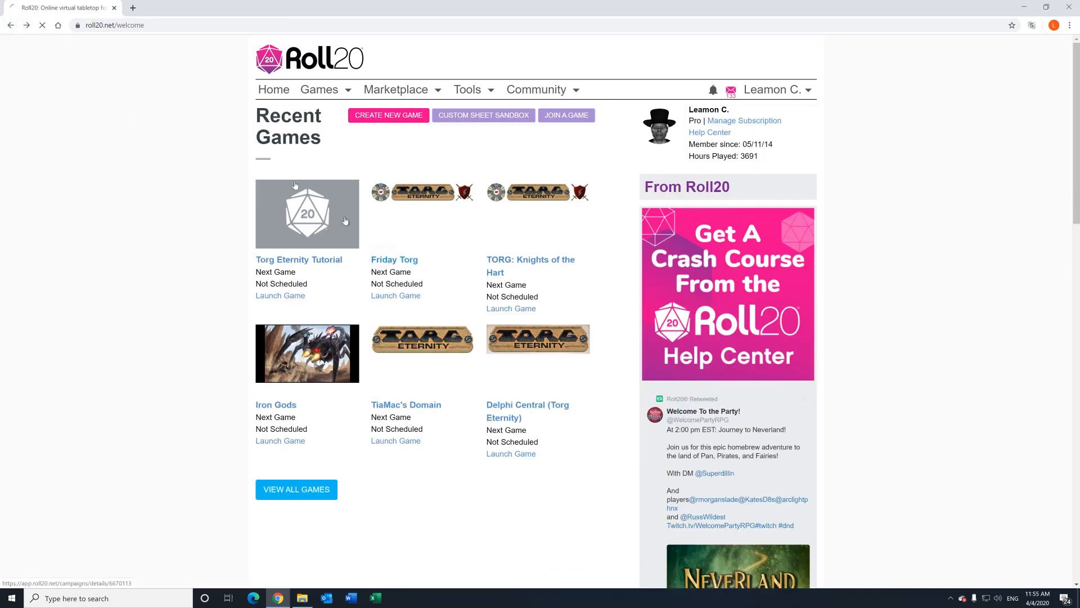
click(311, 226)
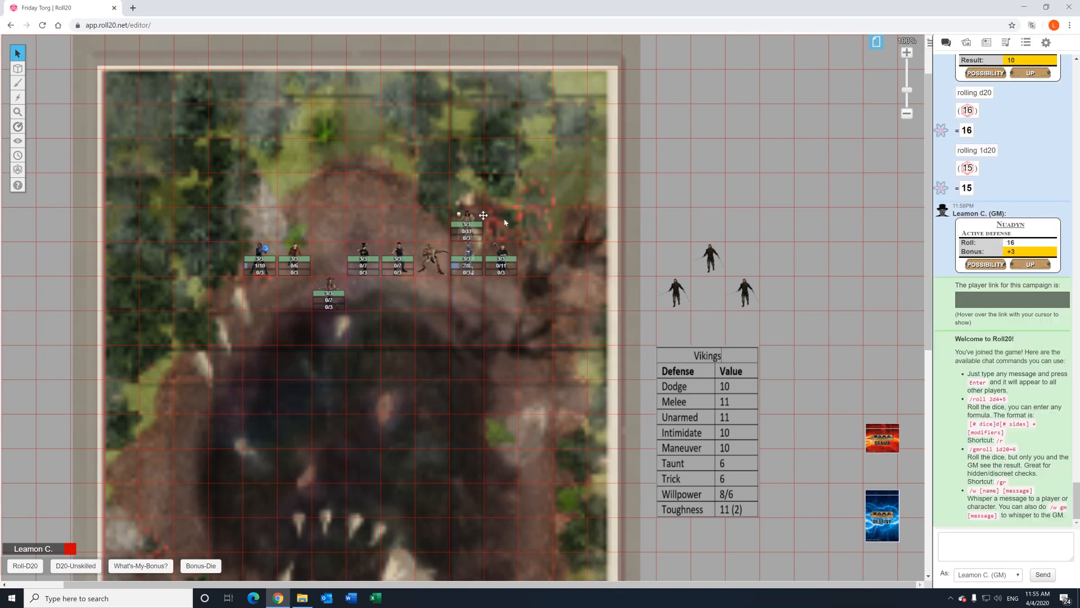
Disable Fog of War in the TarPit page's settings, save the change, and return to the map.
scroll(559, 225, down, 4)
scroll(553, 239, up, 4)
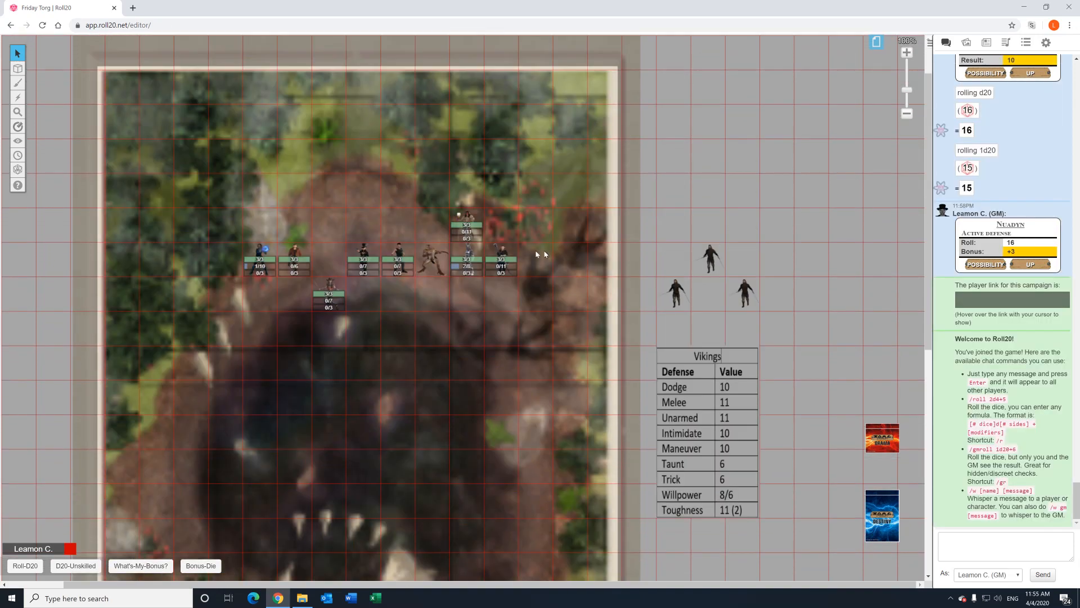
scroll(529, 254, up, 1)
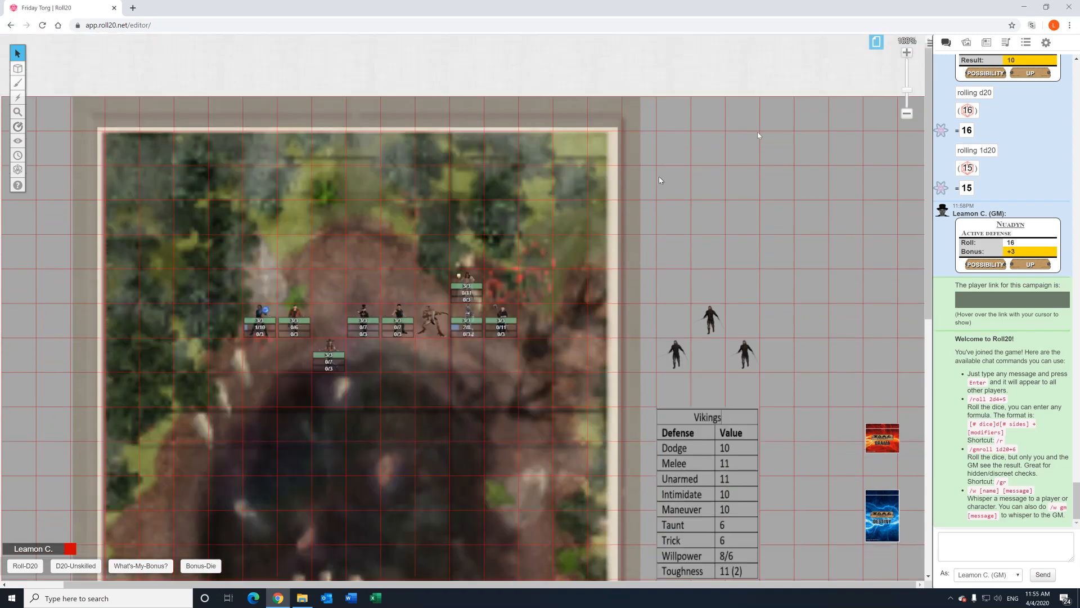
mouse_move(23, 141)
click(876, 42)
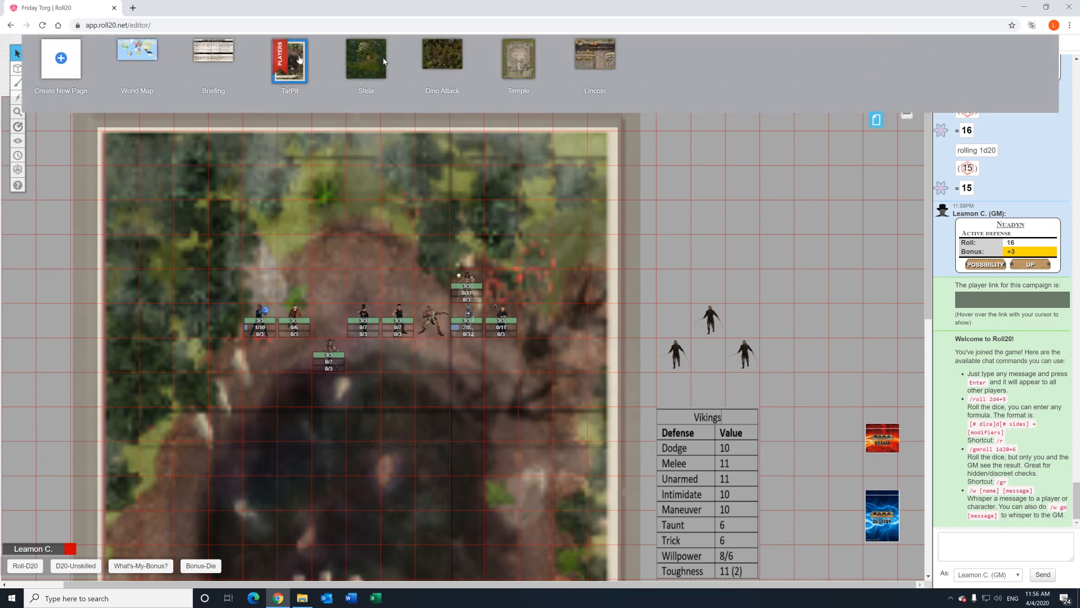
click(290, 63)
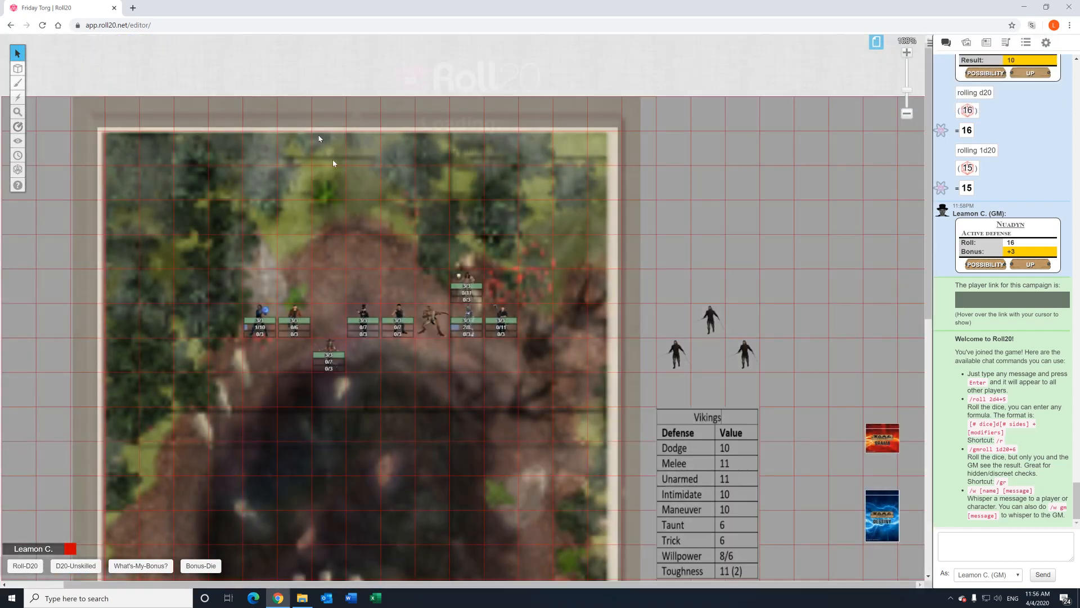
click(875, 42)
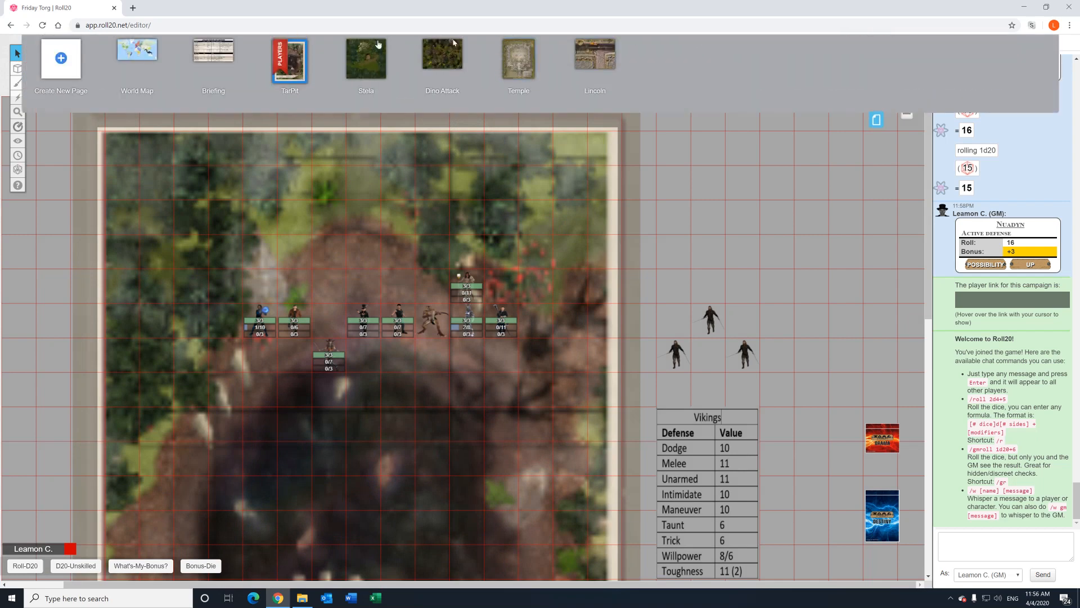
click(261, 49)
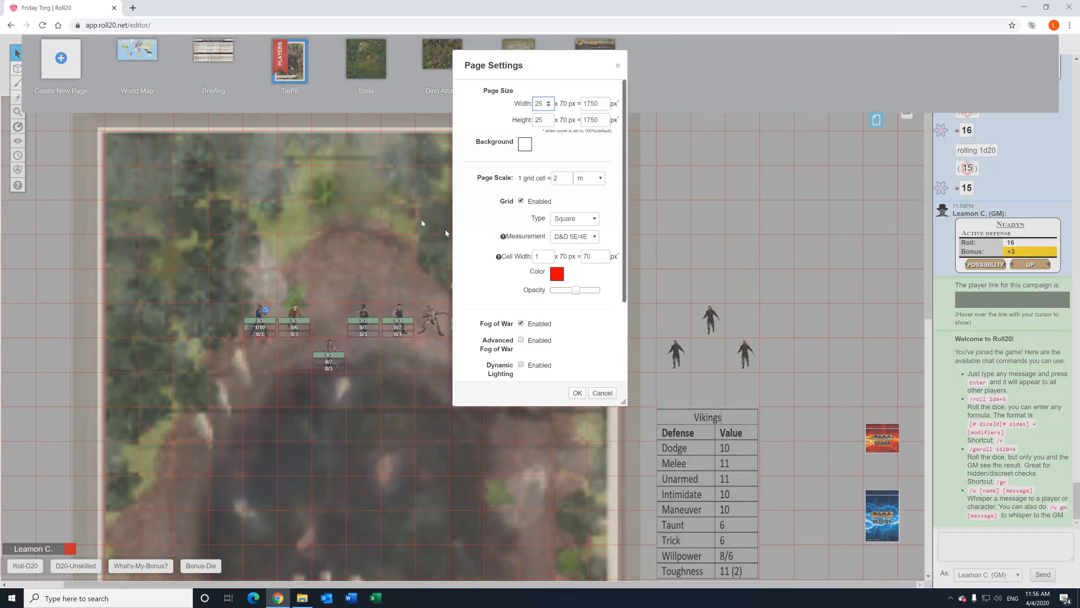
scroll(514, 301, down, 1)
click(521, 275)
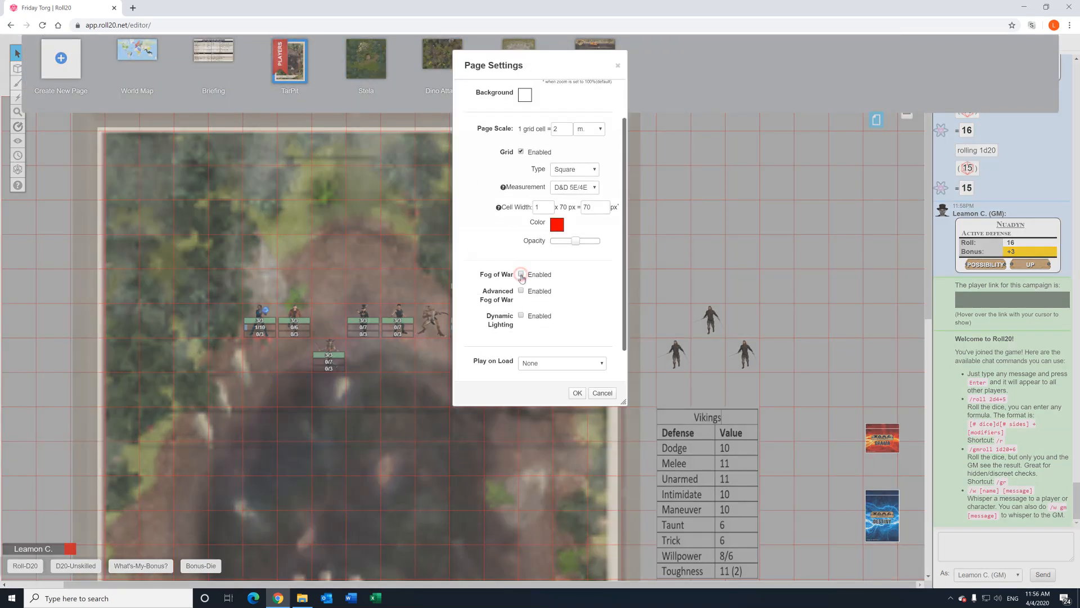
click(577, 393)
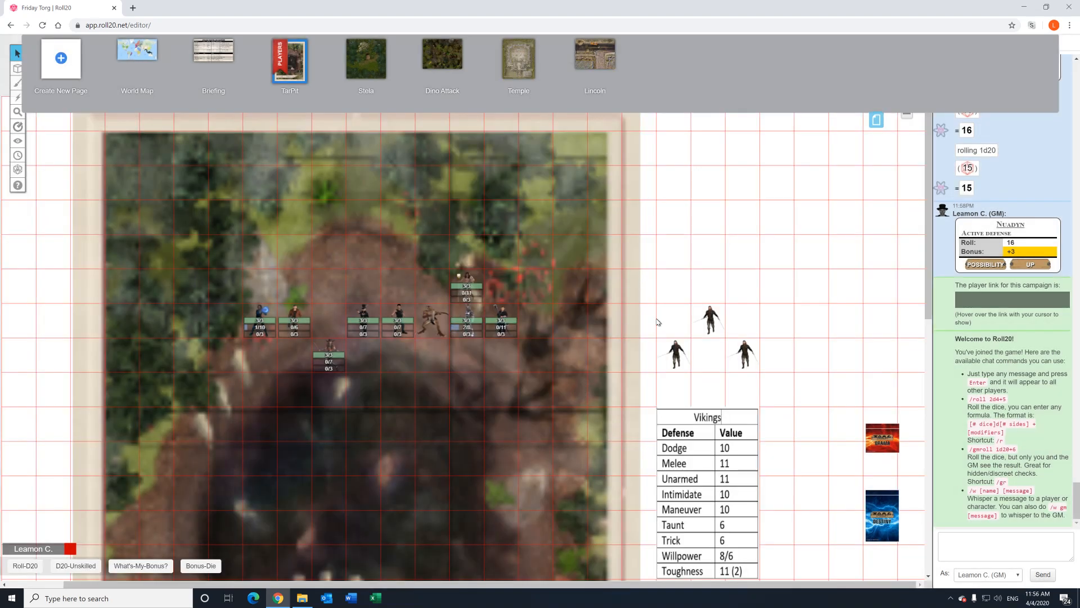
scroll(657, 322, down, 1)
click(875, 120)
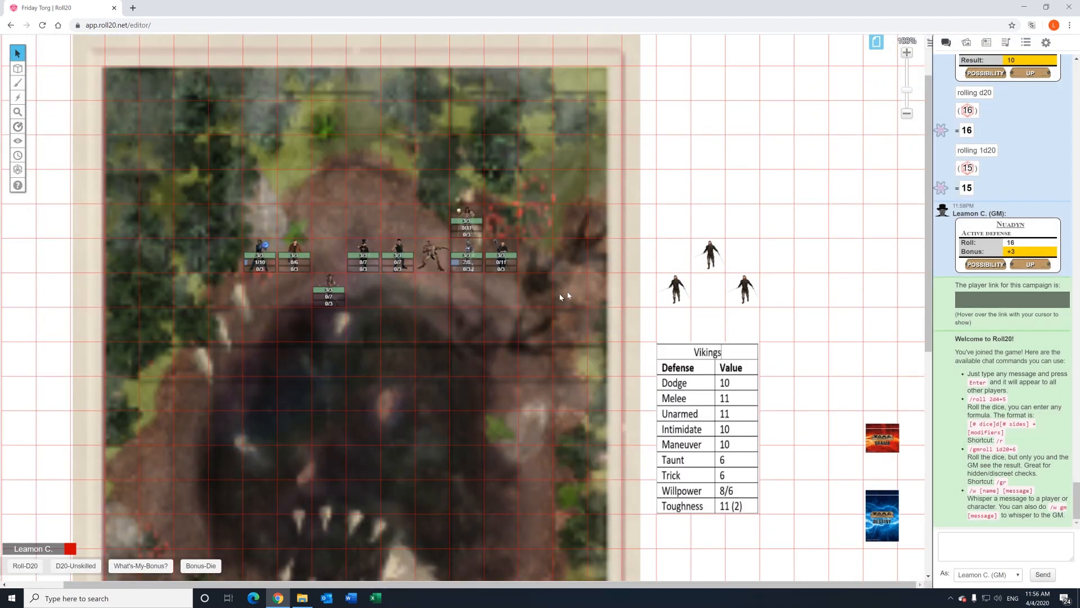
Open Arleigh's character sheet from the journal and enlarge it to show the whole sheet beside the chat log.
click(987, 43)
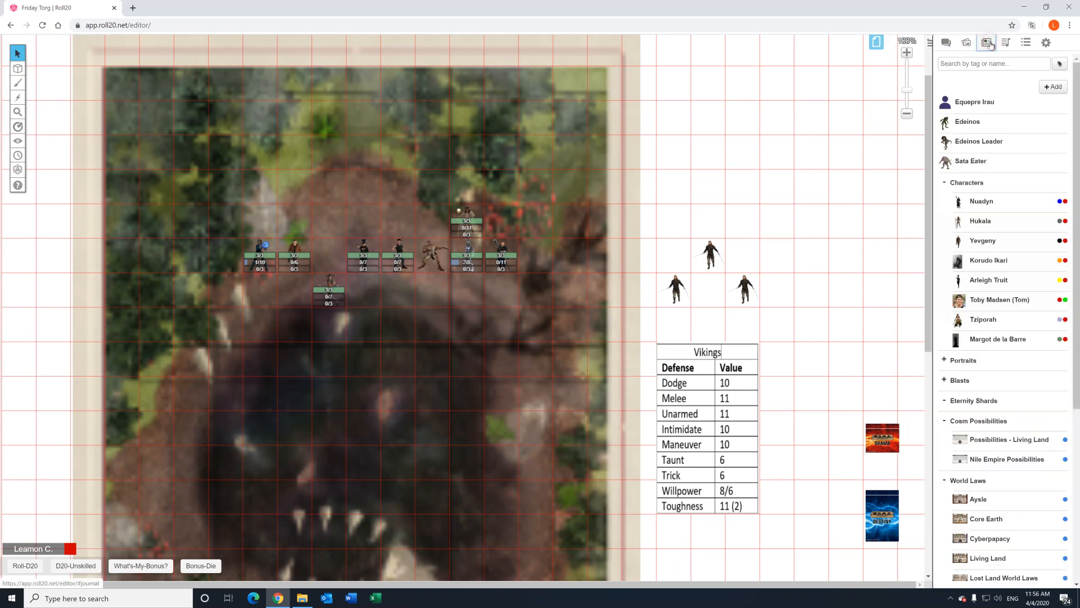
click(984, 281)
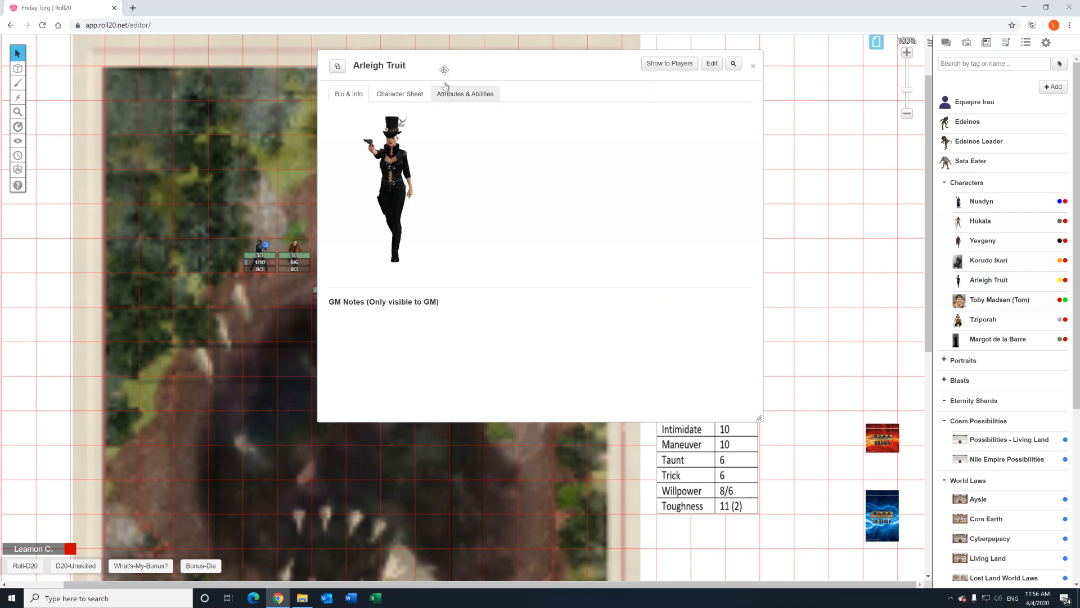
drag(439, 65, 249, 48)
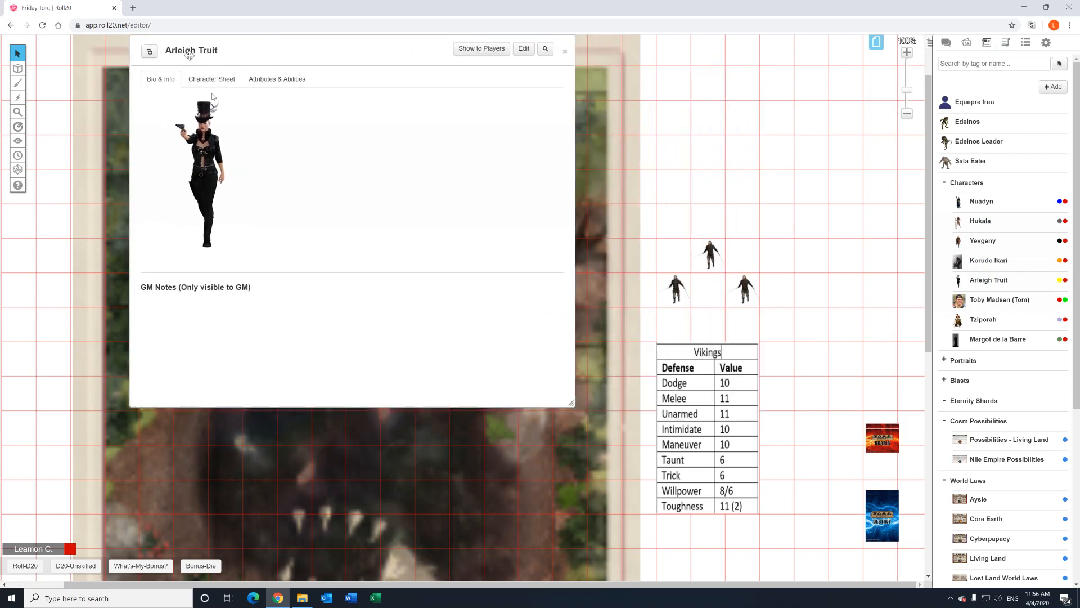
drag(569, 401, 568, 529)
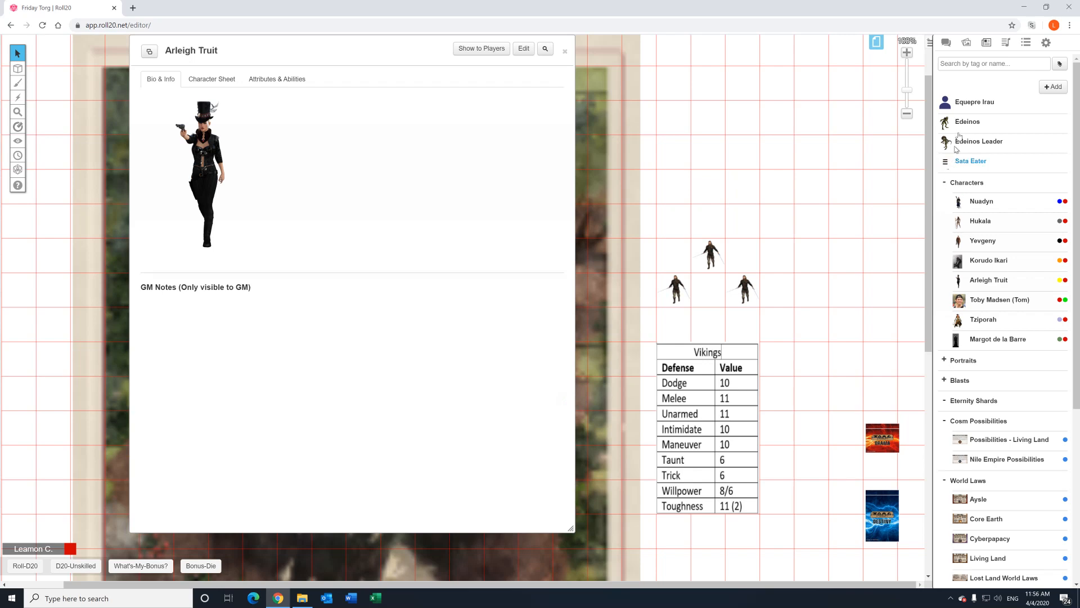
click(945, 42)
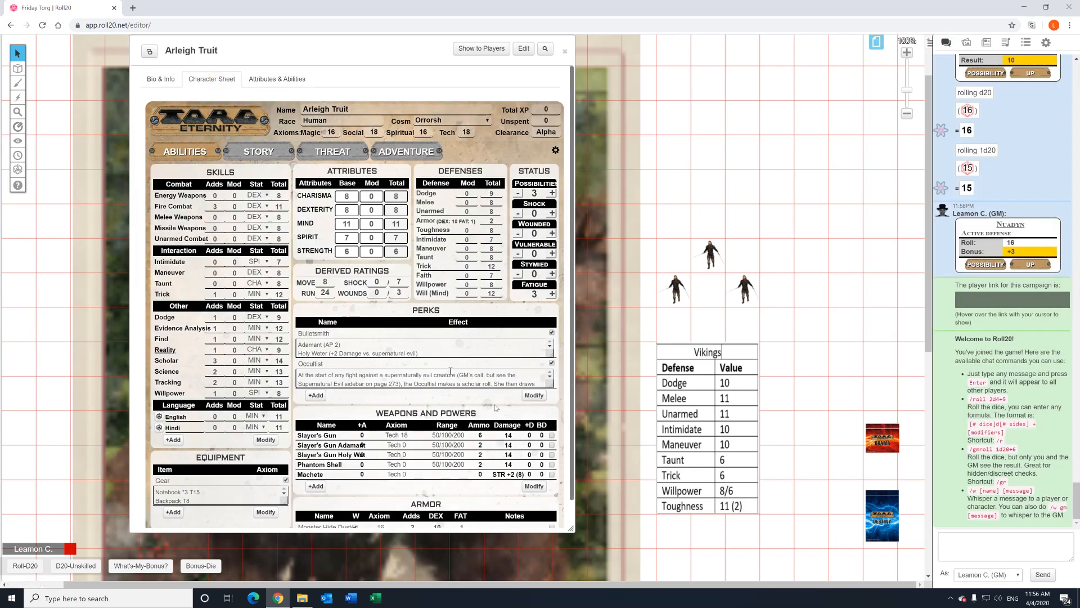
drag(572, 529, 611, 577)
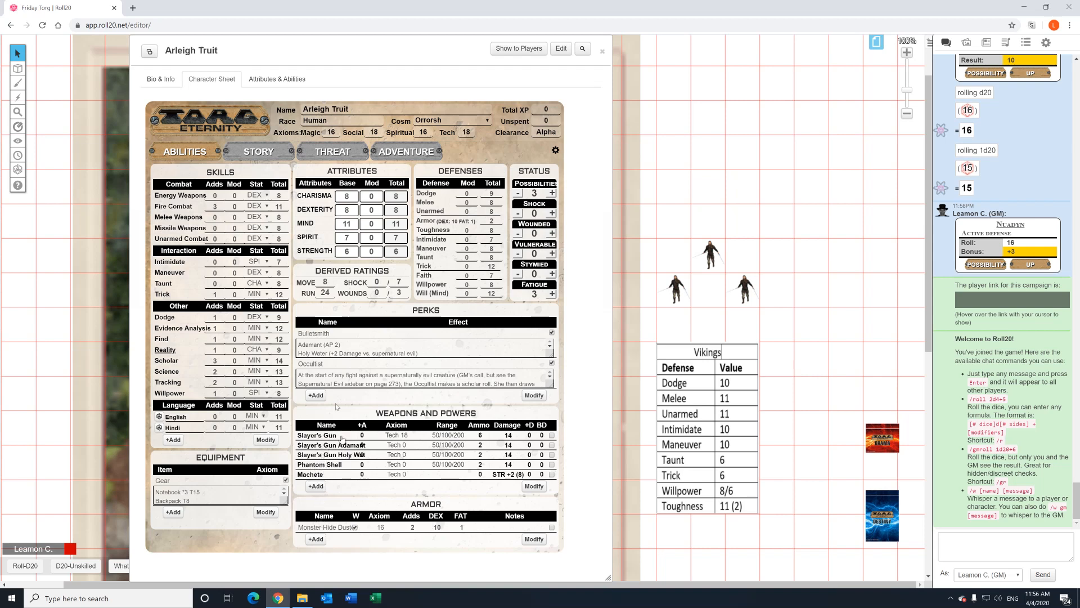
drag(366, 48, 300, 49)
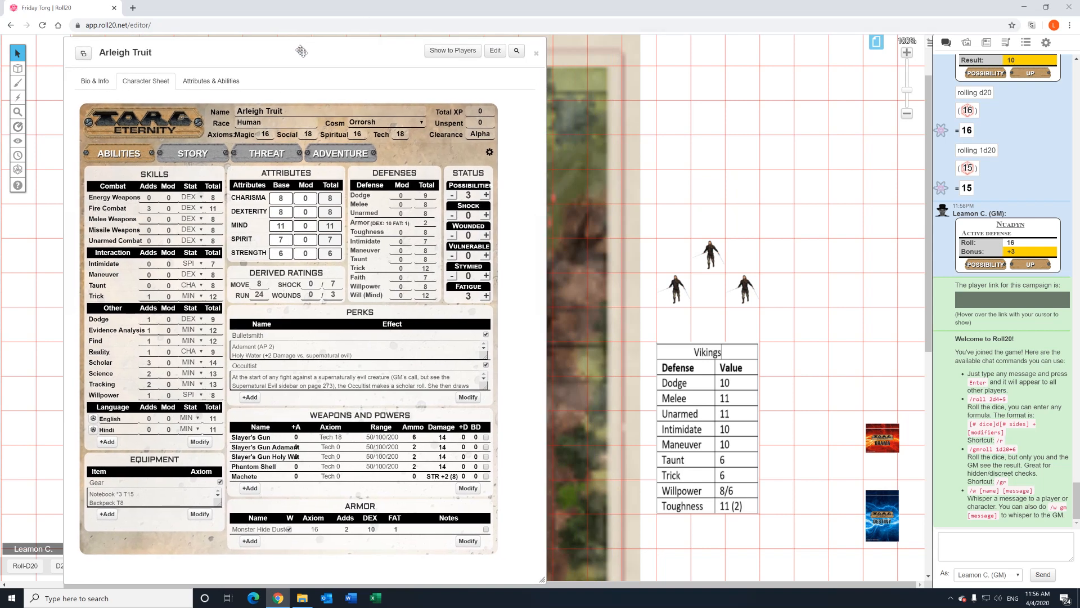
Turn off Use Tokens for Roll Tracking in the settings of Arleigh's character sheet.
click(490, 153)
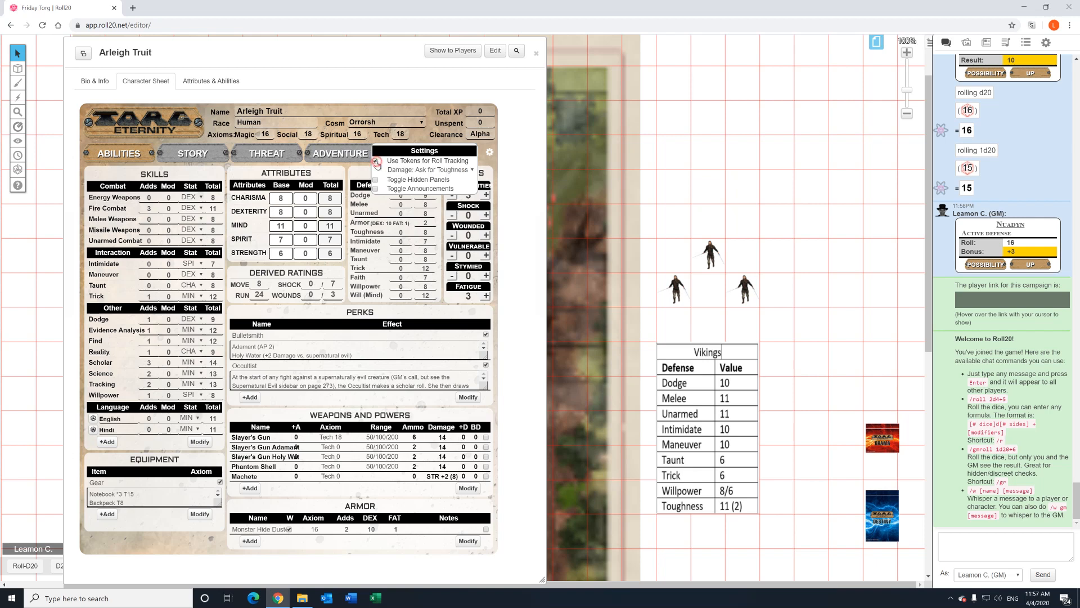
click(355, 160)
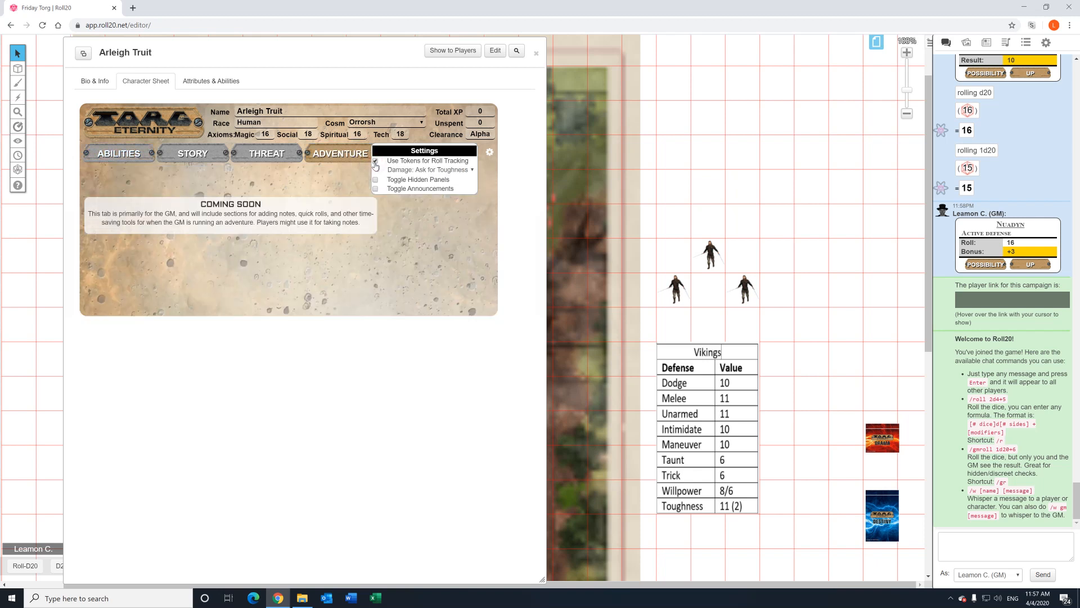
click(375, 162)
click(376, 162)
click(376, 161)
click(377, 162)
click(376, 162)
Preview the sheet's announcements and the hidden panels on the Abilities page, hiding each of them again.
click(376, 188)
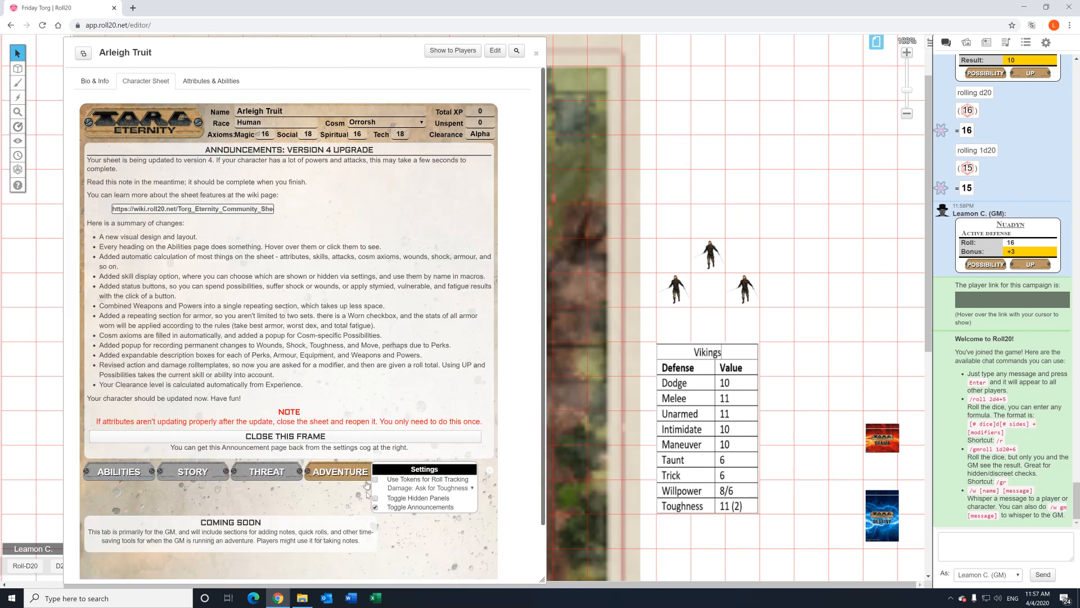
click(375, 507)
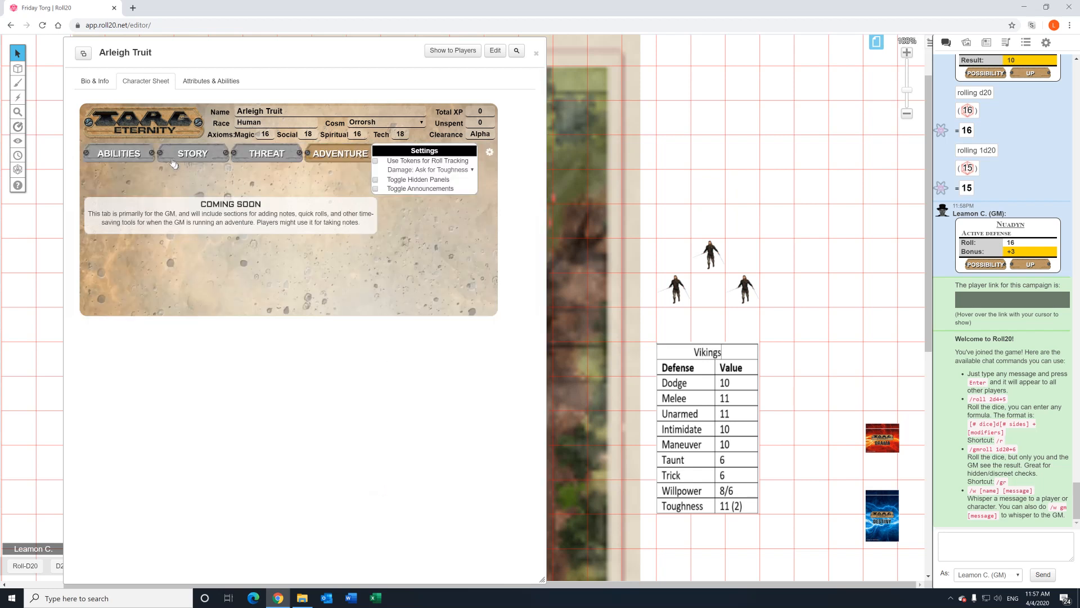
click(133, 154)
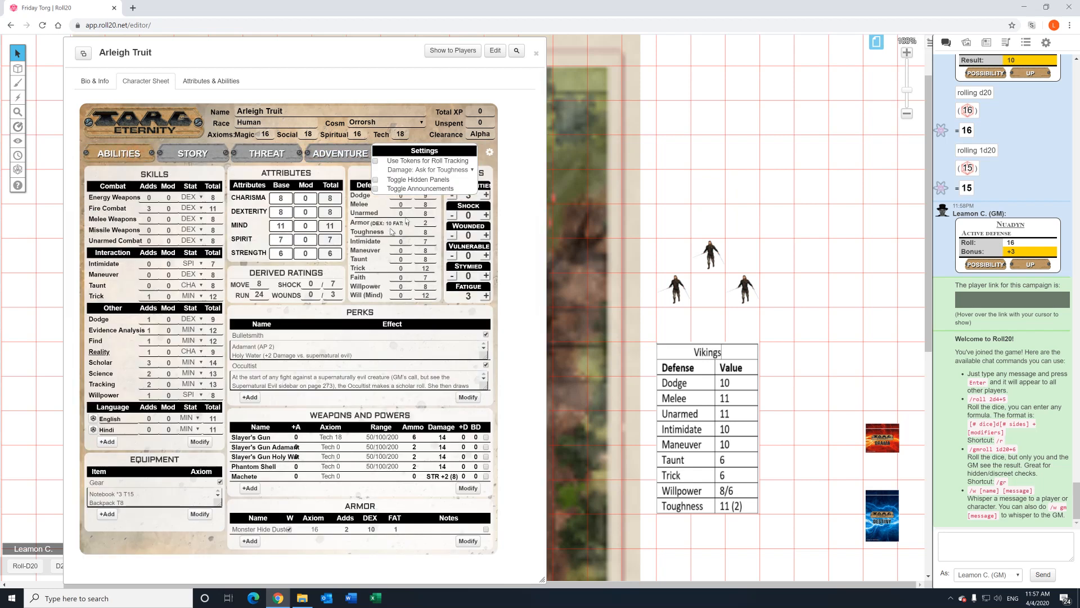
click(375, 180)
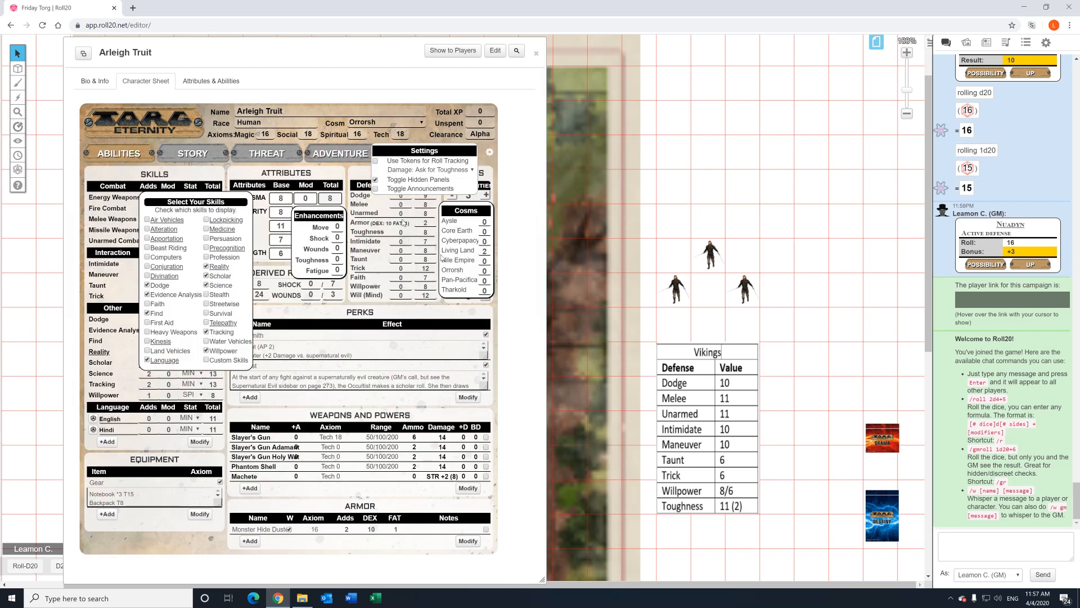
click(376, 180)
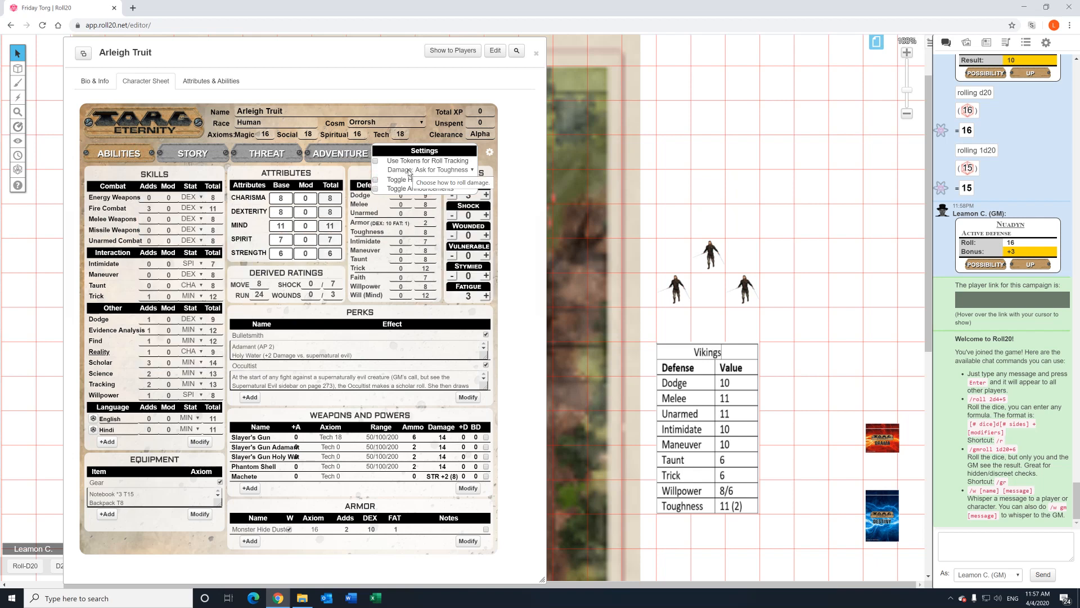
Set the damage option to Display Roll Only and close the sheet's settings.
click(409, 170)
click(452, 178)
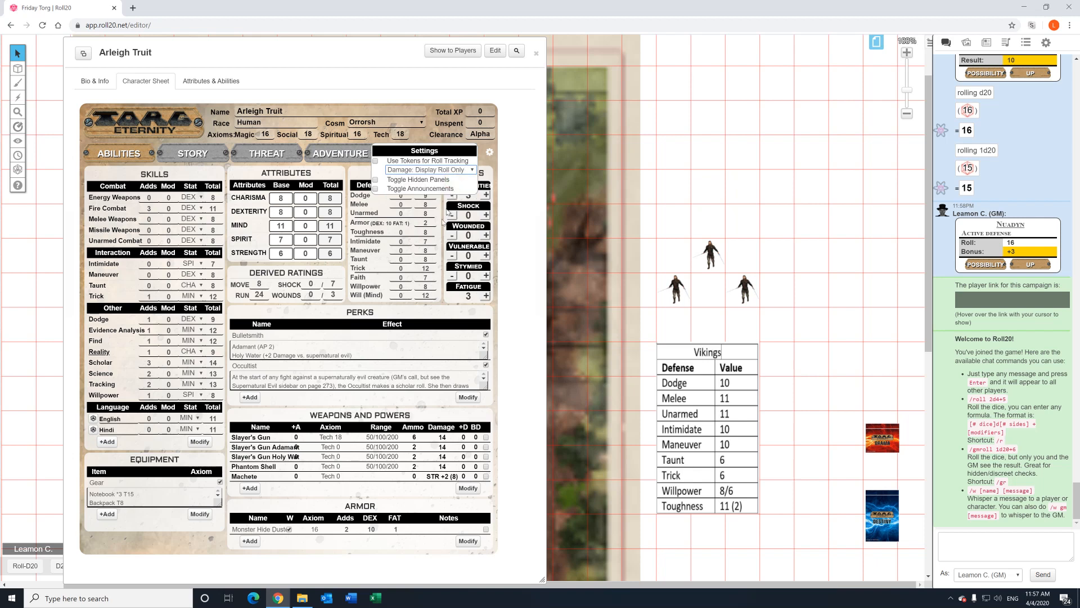
click(489, 151)
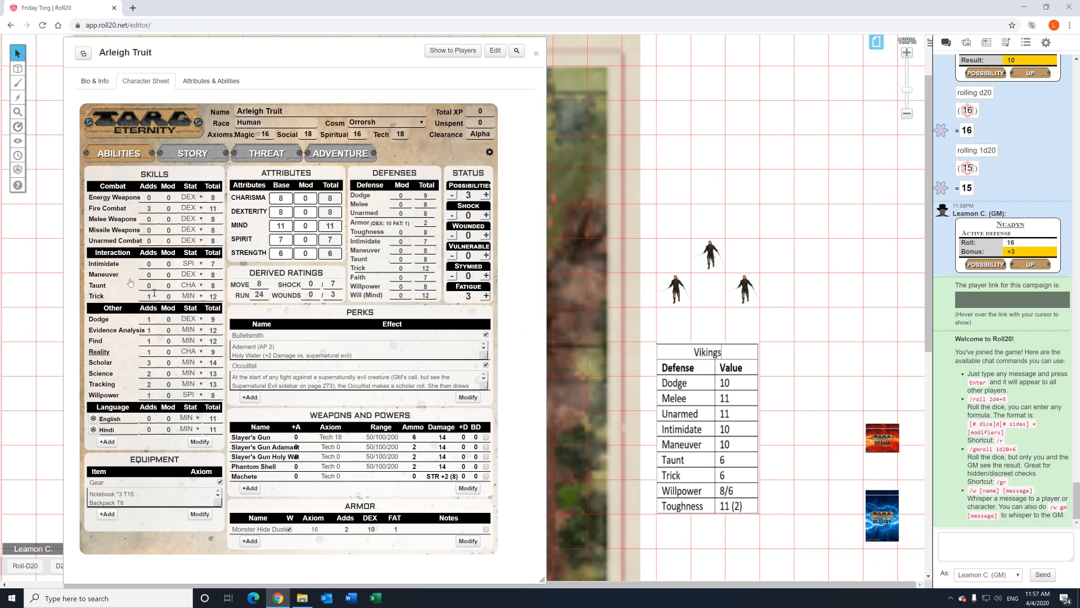
Roll damage for Slayer's Gun, accepting the default number of bonus dice.
click(442, 438)
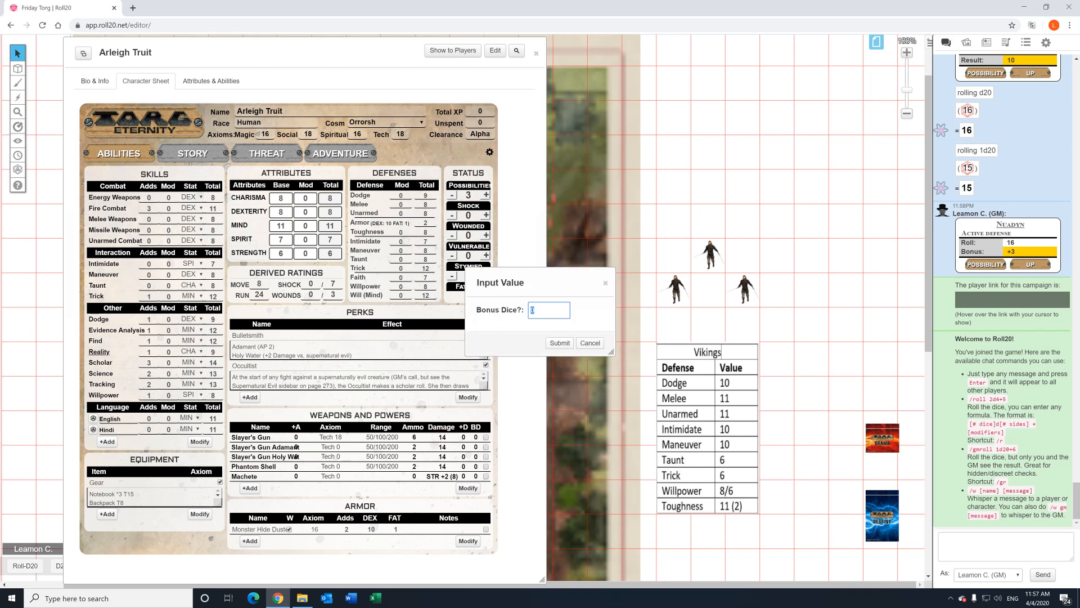
click(560, 343)
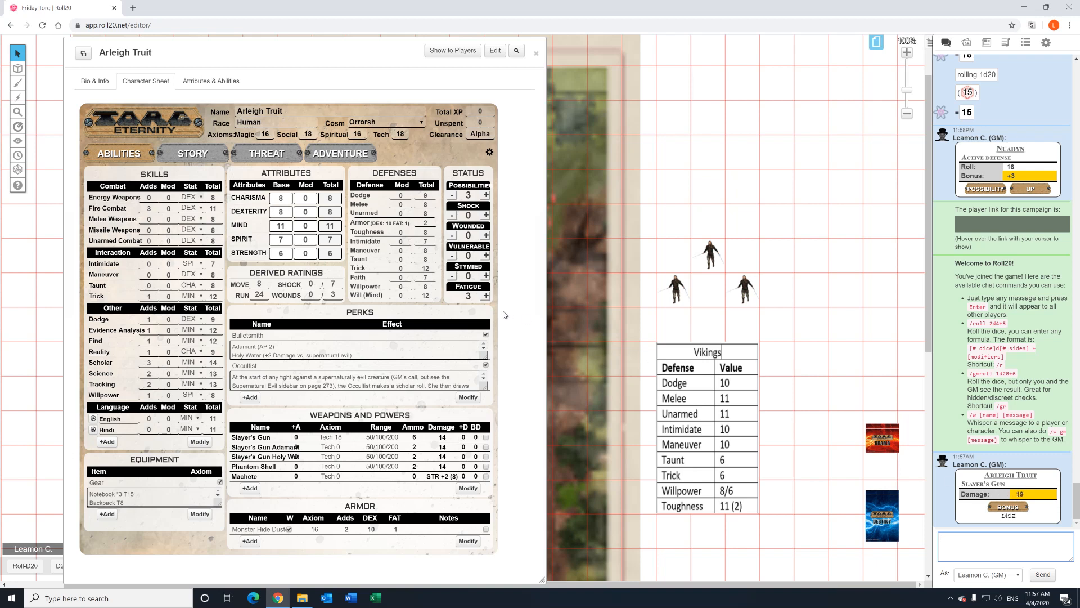
Set the sheet's damage option to Ask for Toughness and close the settings.
click(490, 153)
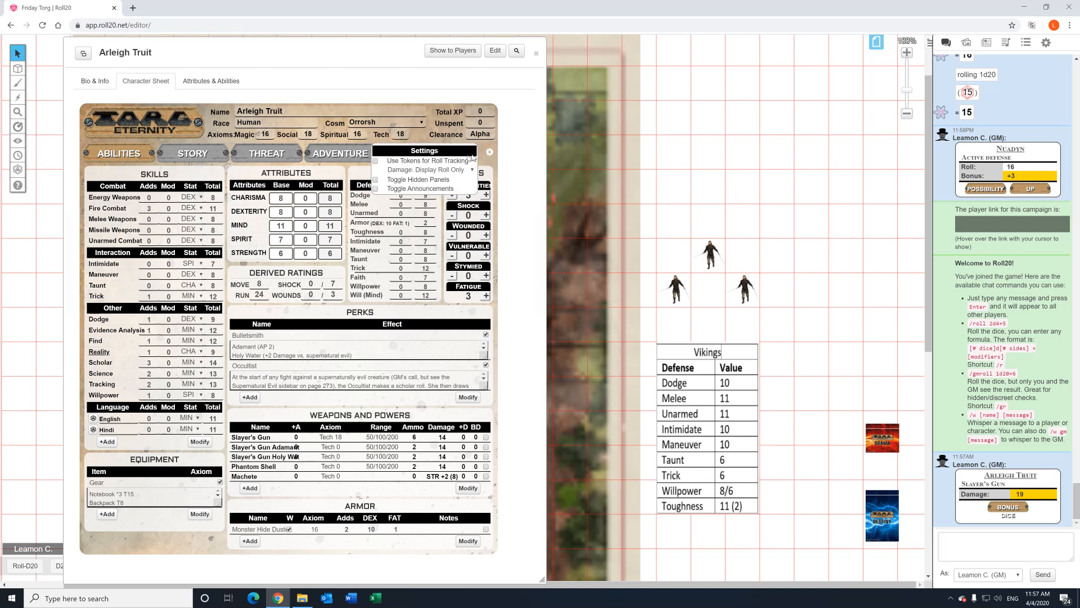
click(426, 170)
click(426, 177)
click(426, 170)
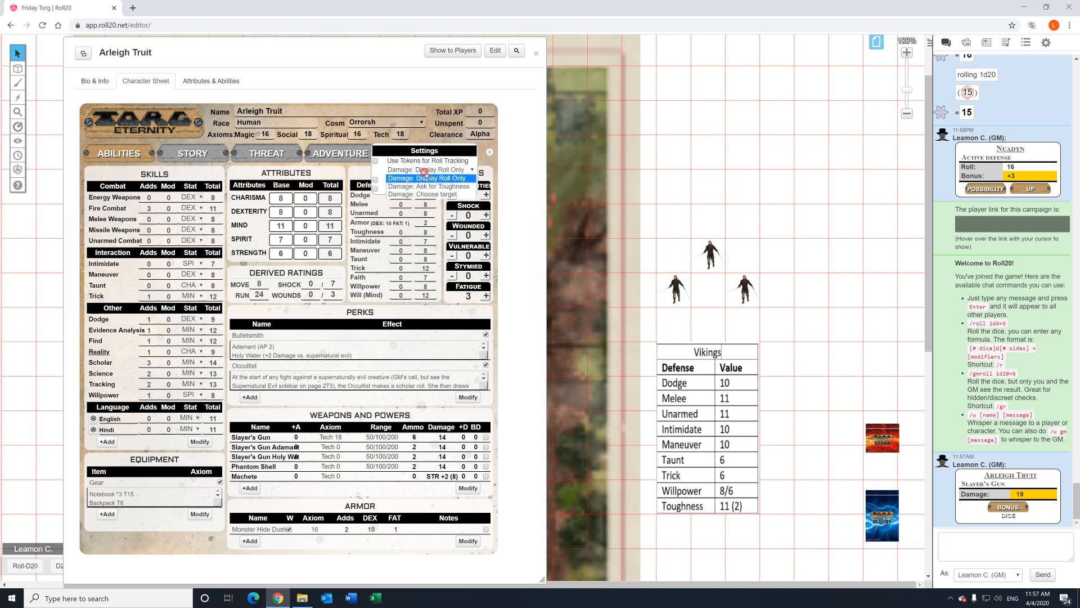
click(427, 187)
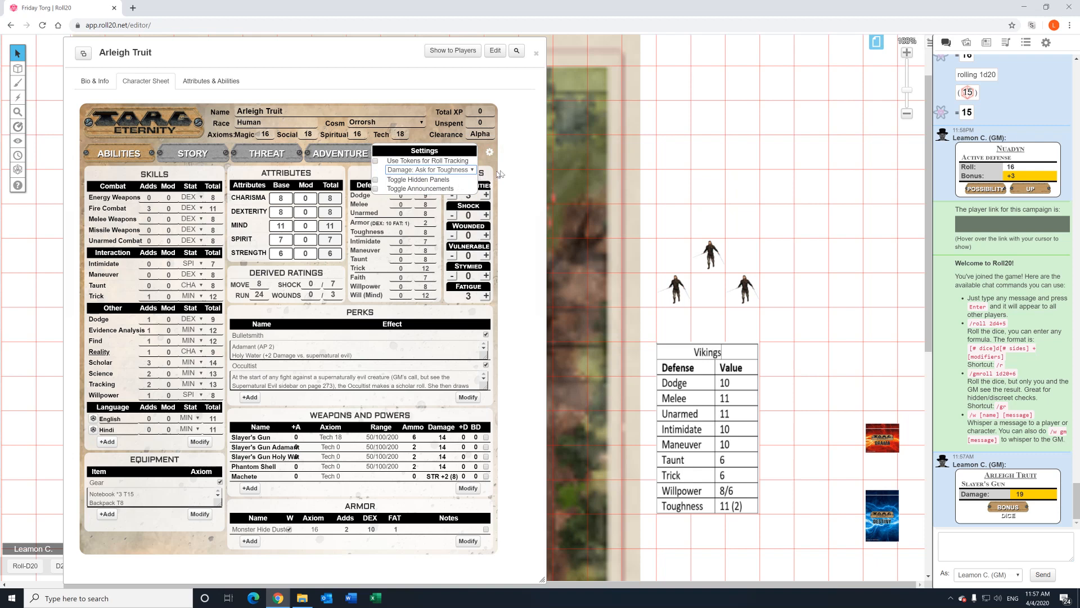
click(490, 153)
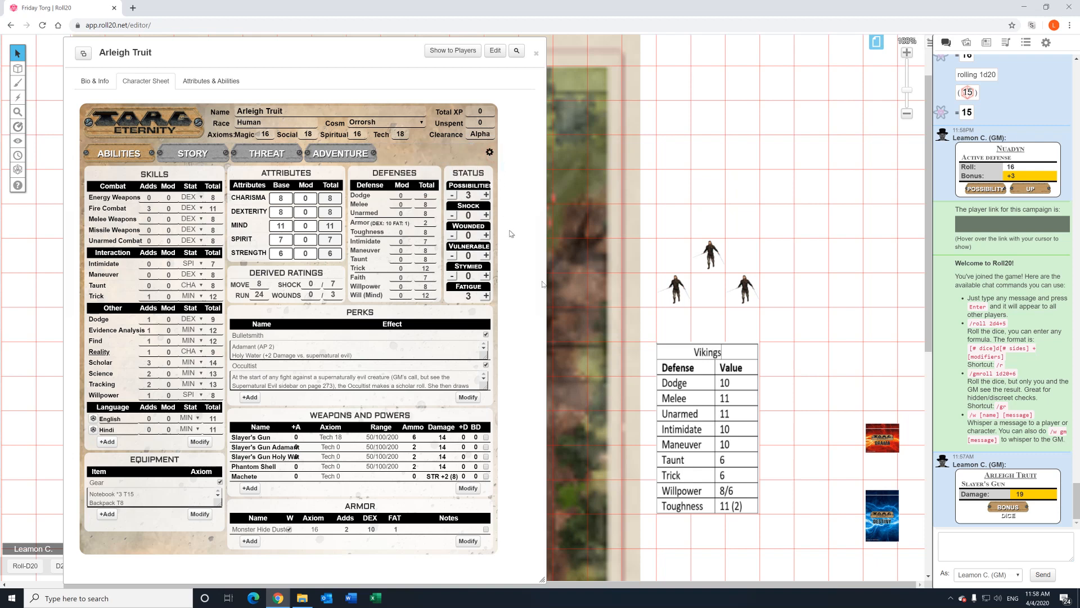
Roll Slayer's Gun damage with 1 bonus die against a target toughness of 8.
click(443, 438)
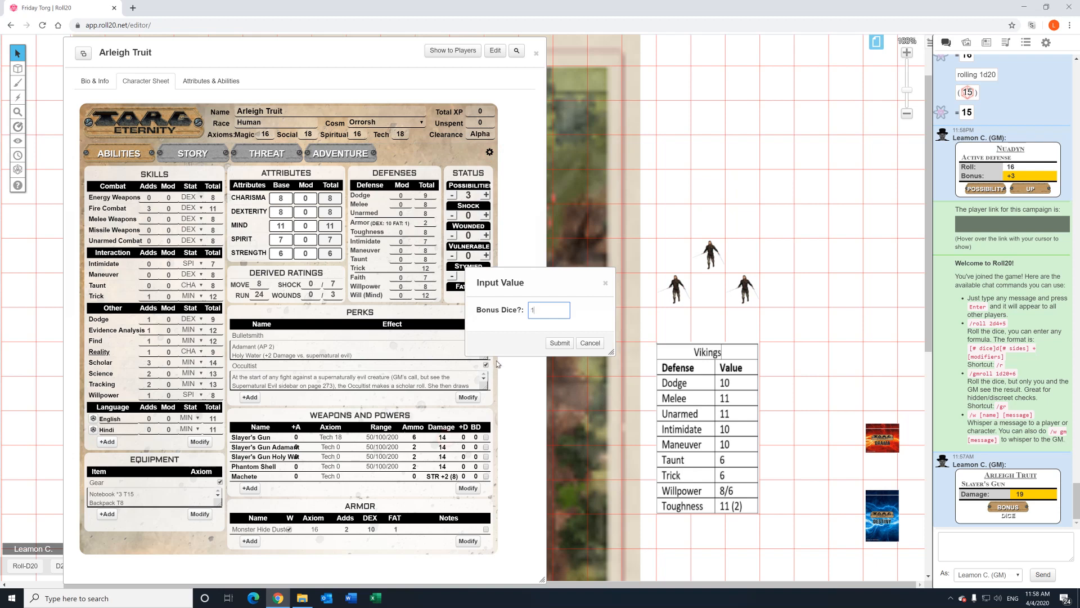
text(1)
click(558, 345)
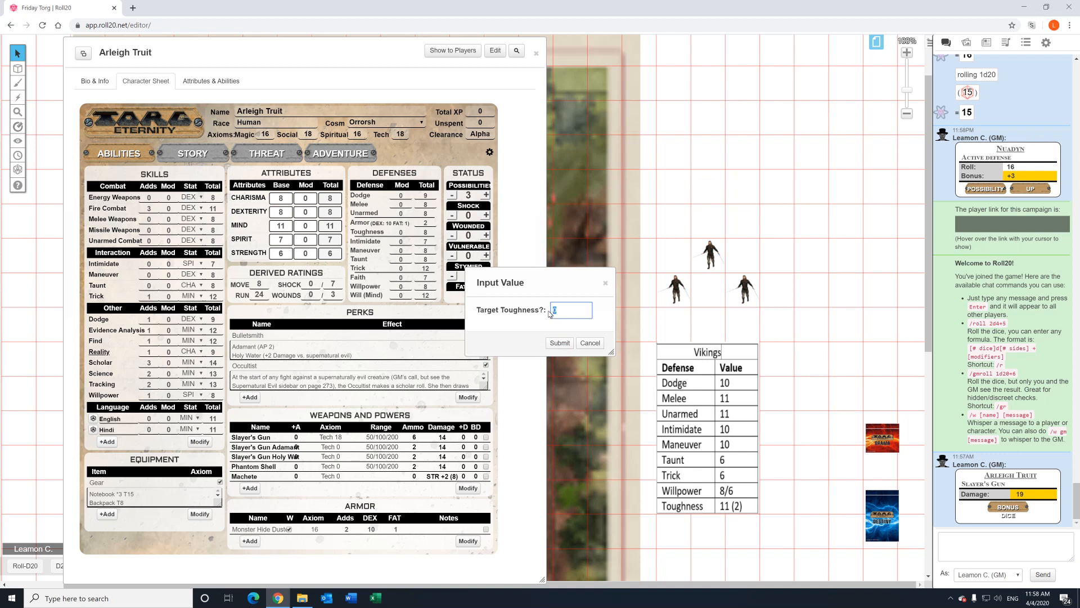
text(8)
click(559, 343)
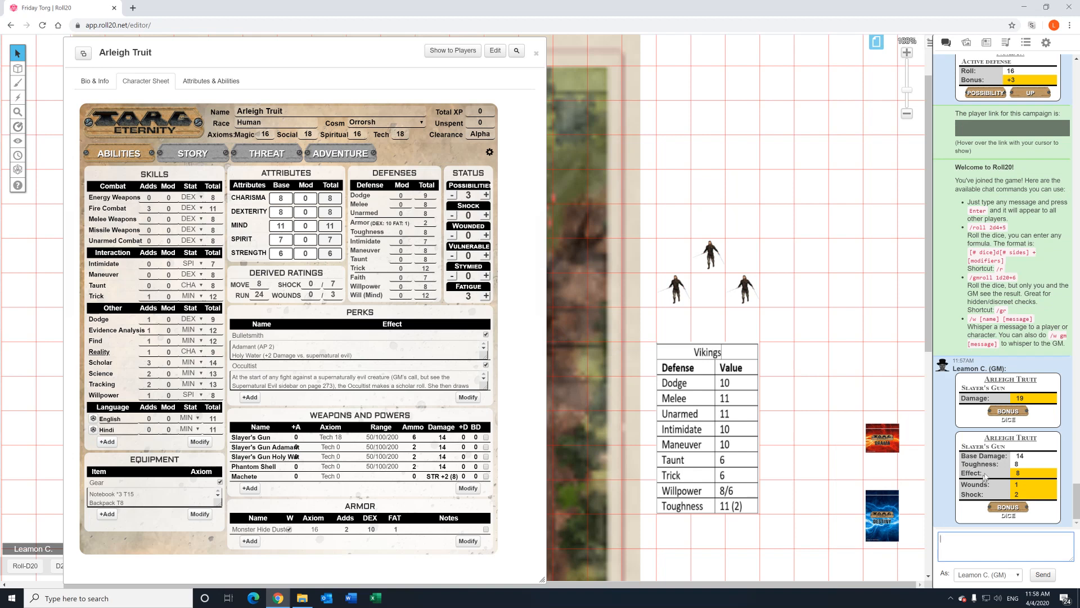
mouse_move(1023, 462)
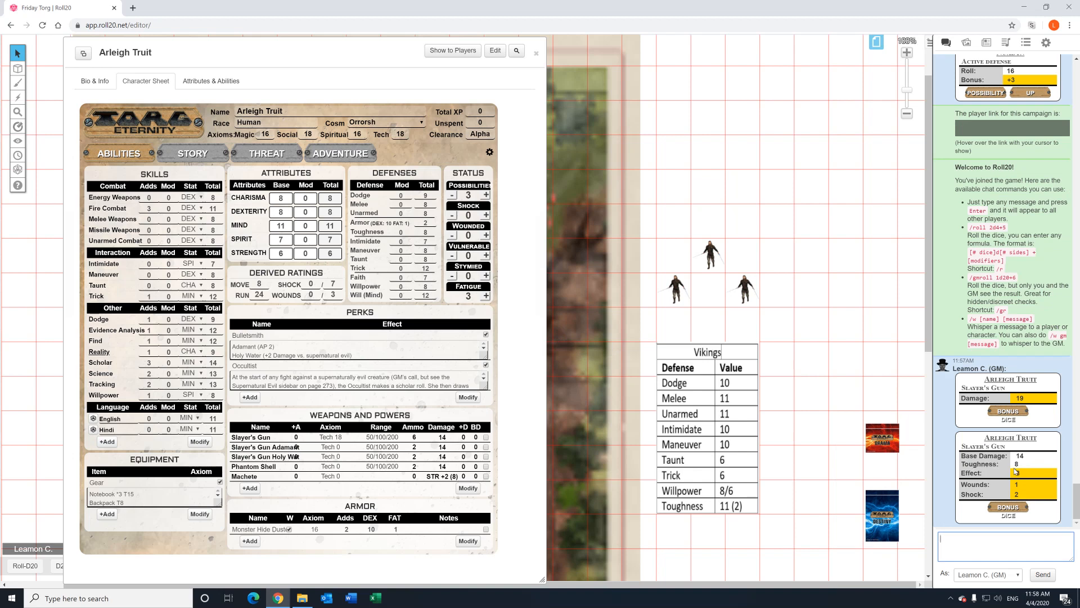
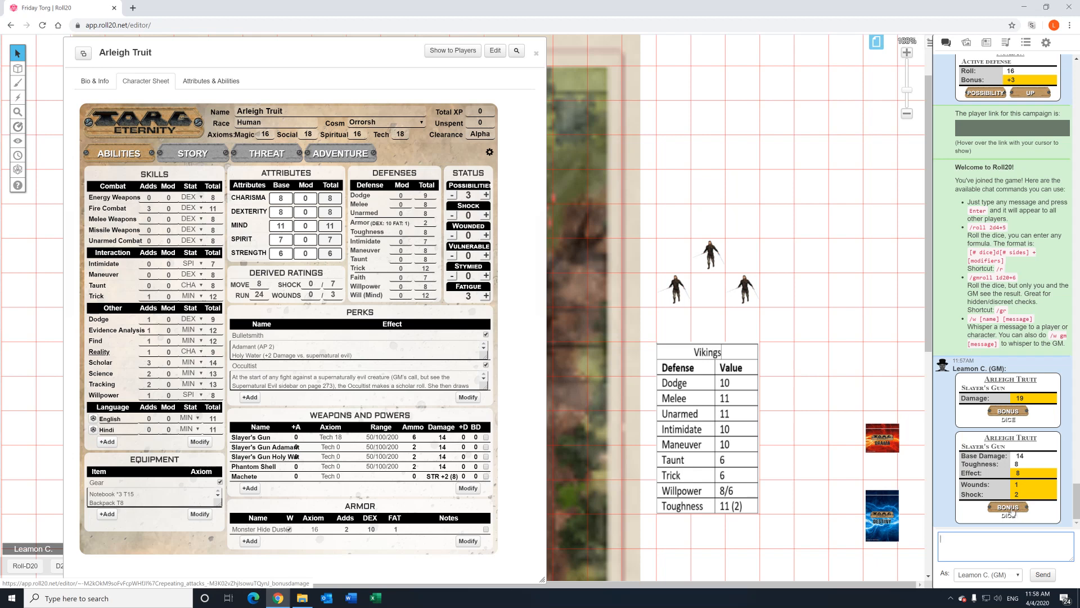
Add bonus dice to the toughness-based Slayer's Gun damage result in the chat, accepting the default count.
click(1008, 507)
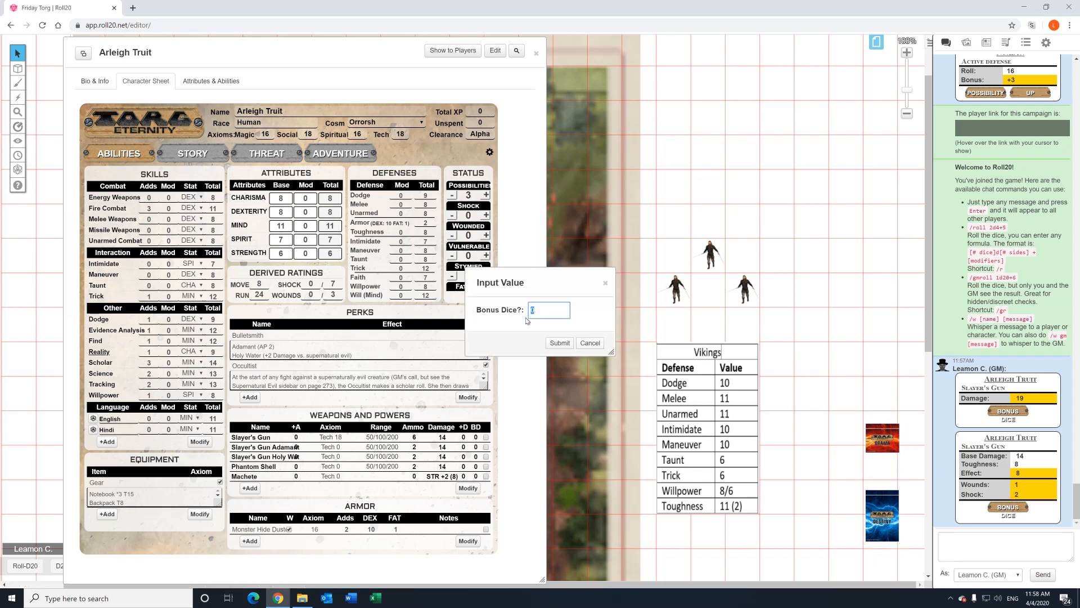
click(556, 343)
click(563, 344)
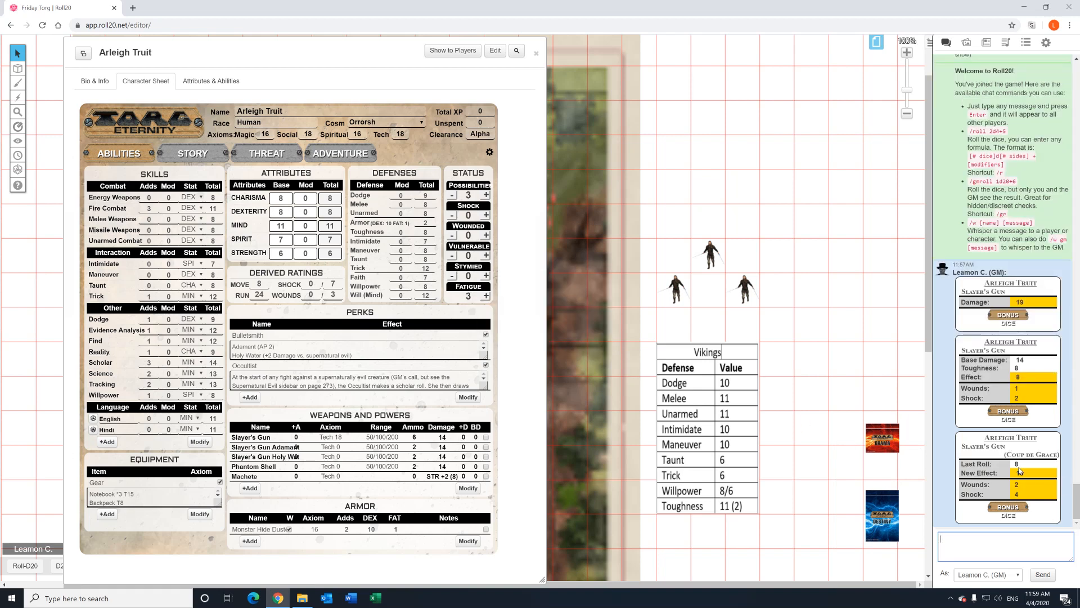
mouse_move(1020, 474)
Turn on Use Tokens for Roll Tracking in the sheet's settings and close them.
click(489, 151)
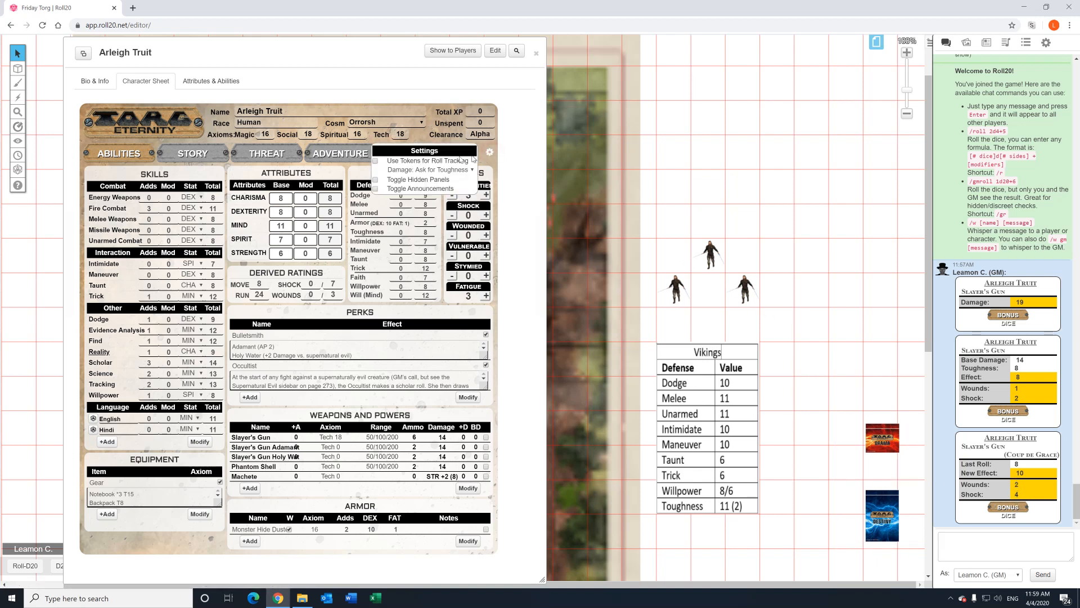
click(377, 163)
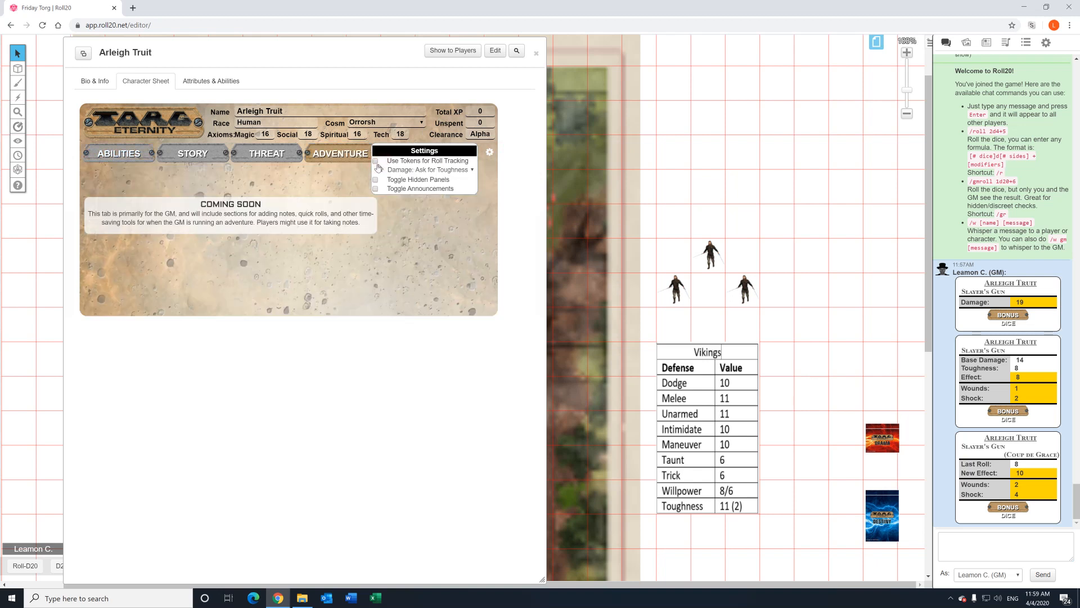
click(377, 164)
click(376, 162)
click(489, 152)
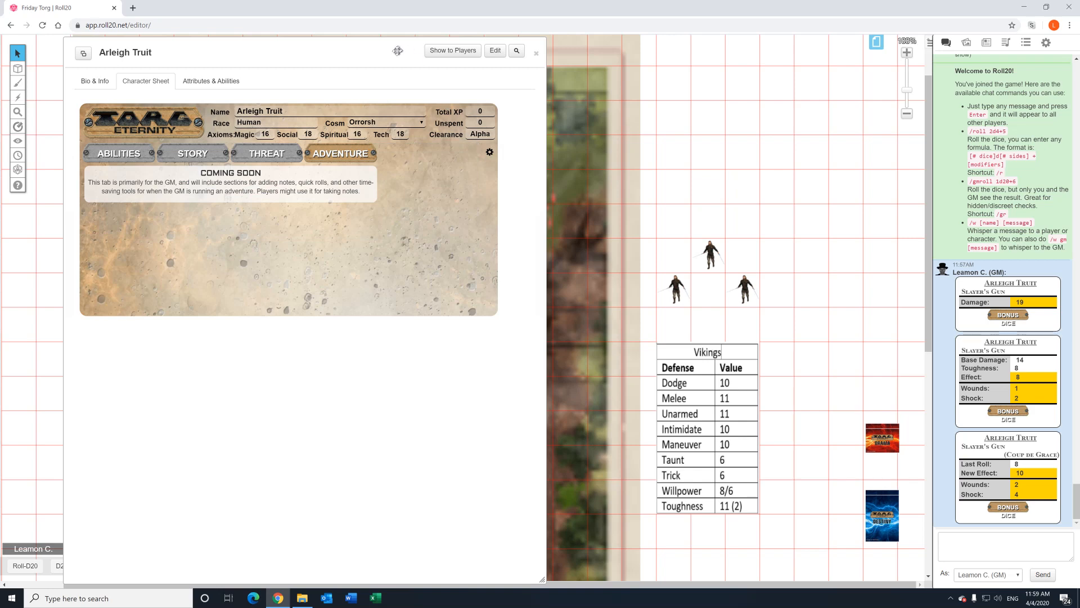
Move the sheet off the map, select Arleigh's token, and bring the sheet back on its Abilities page.
drag(397, 50, 672, 56)
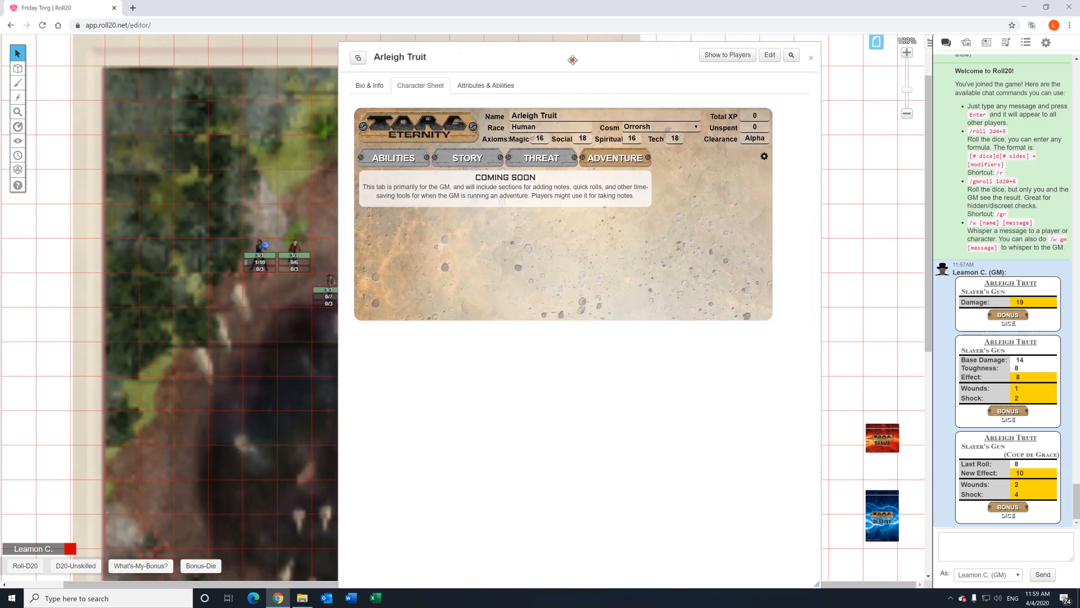
drag(572, 59, 830, 61)
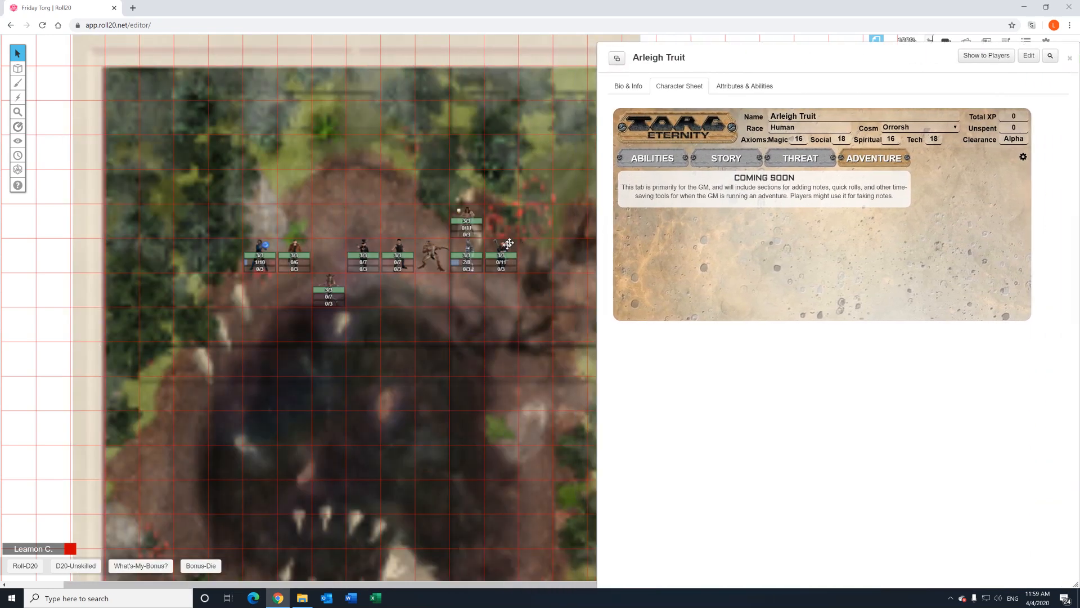
click(365, 252)
drag(762, 53, 312, 47)
click(214, 153)
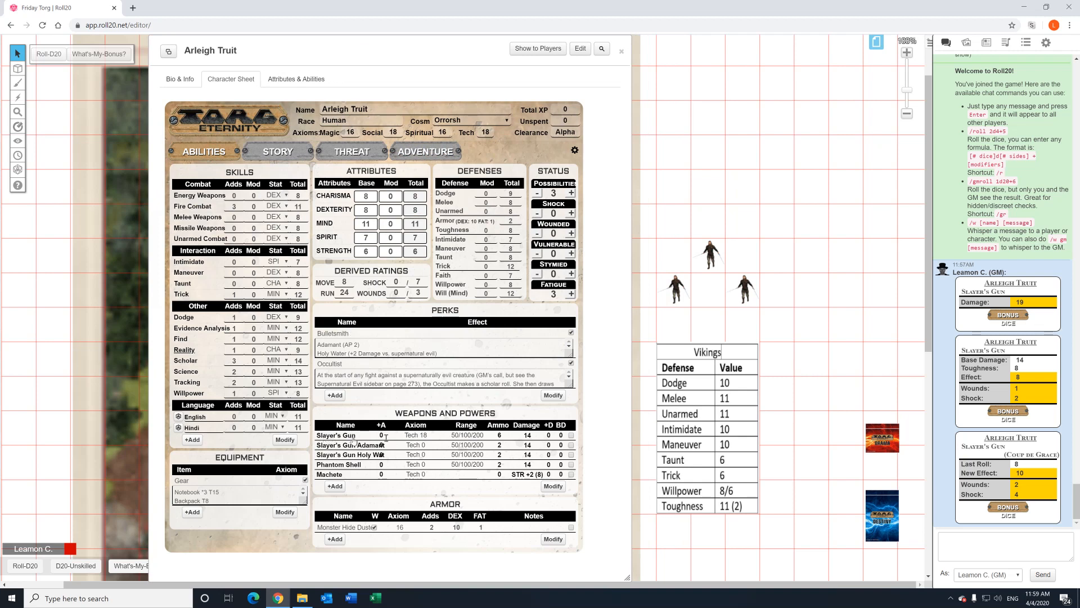
With Arleigh's token selected, roll Slayer's Gun damage using the default bonus dice and a target toughness of 8.
click(528, 437)
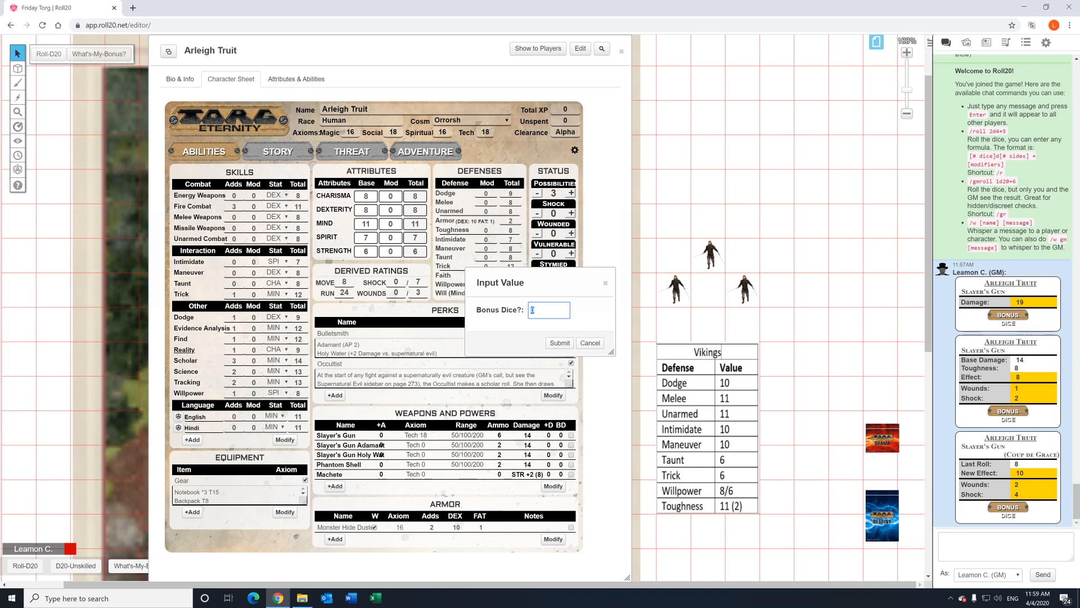
click(560, 343)
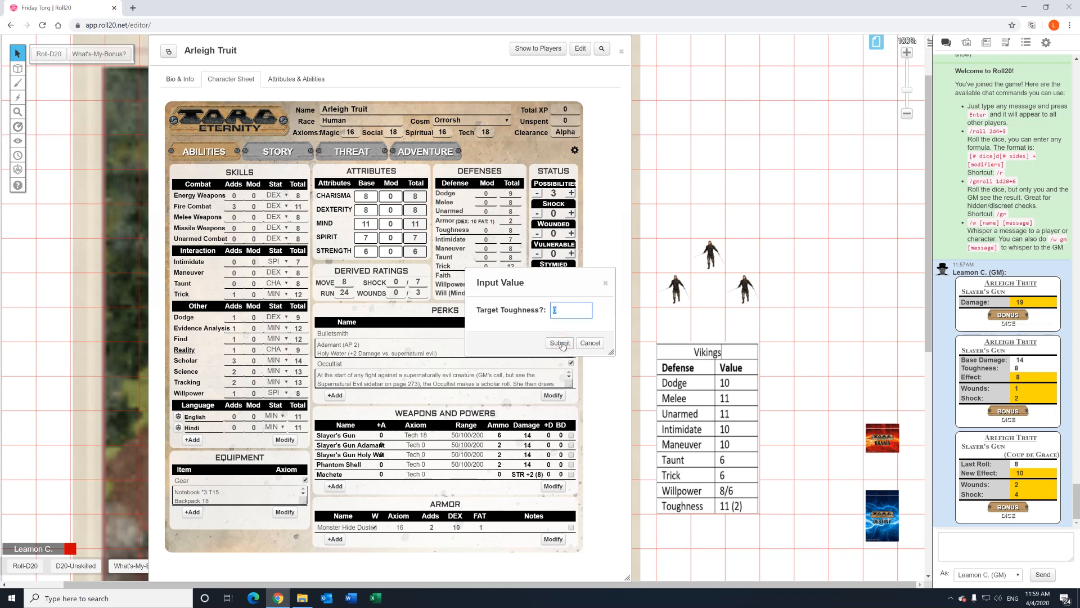
click(560, 343)
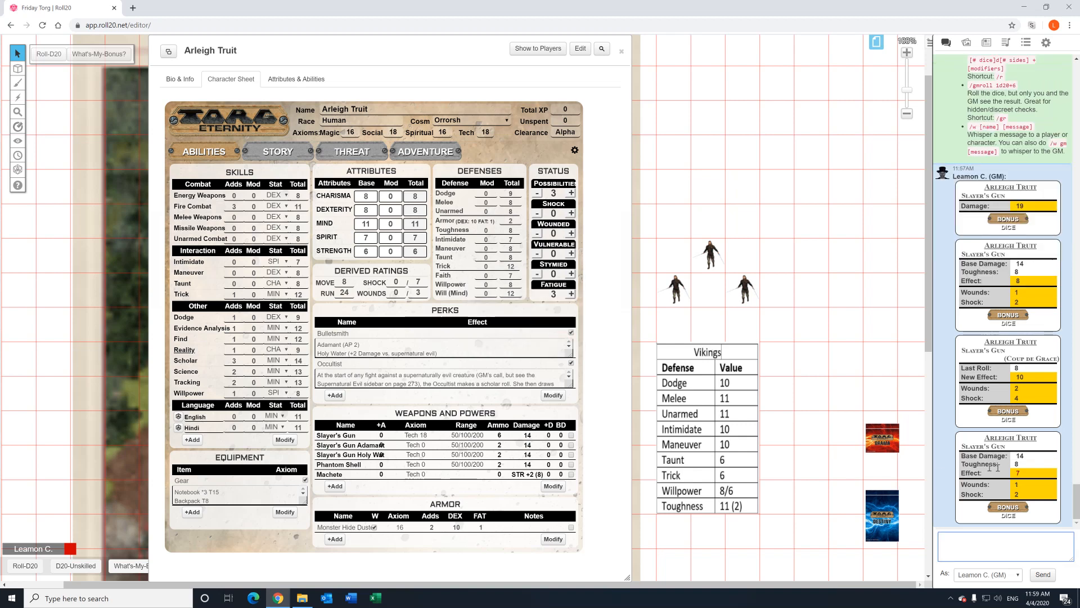
mouse_move(1019, 475)
Add the default bonus dice to the newest, token-tracked Slayer's Gun damage result in the chat.
click(1011, 506)
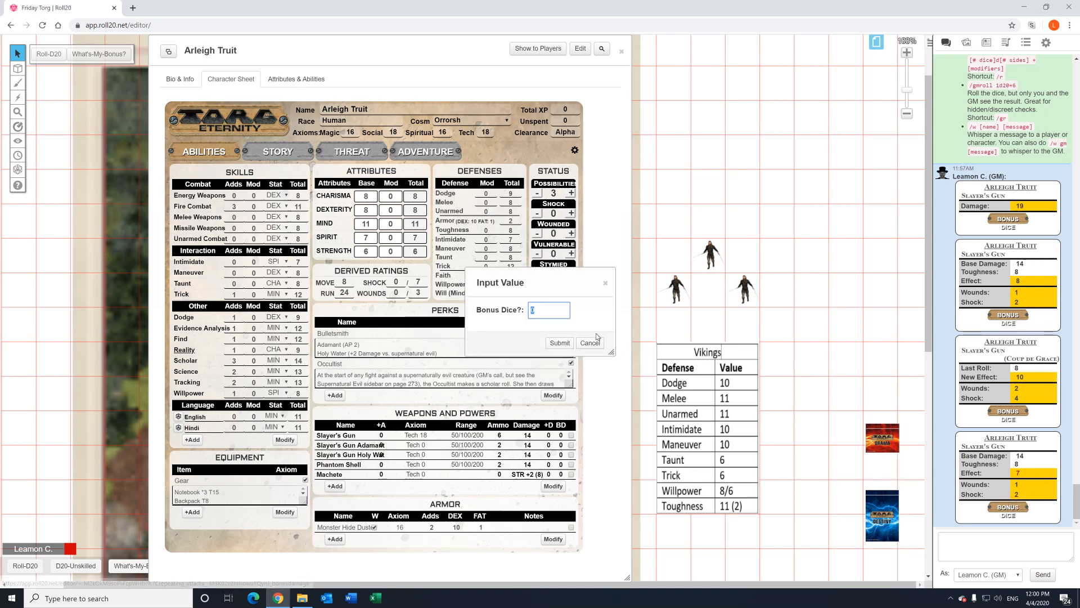
click(565, 345)
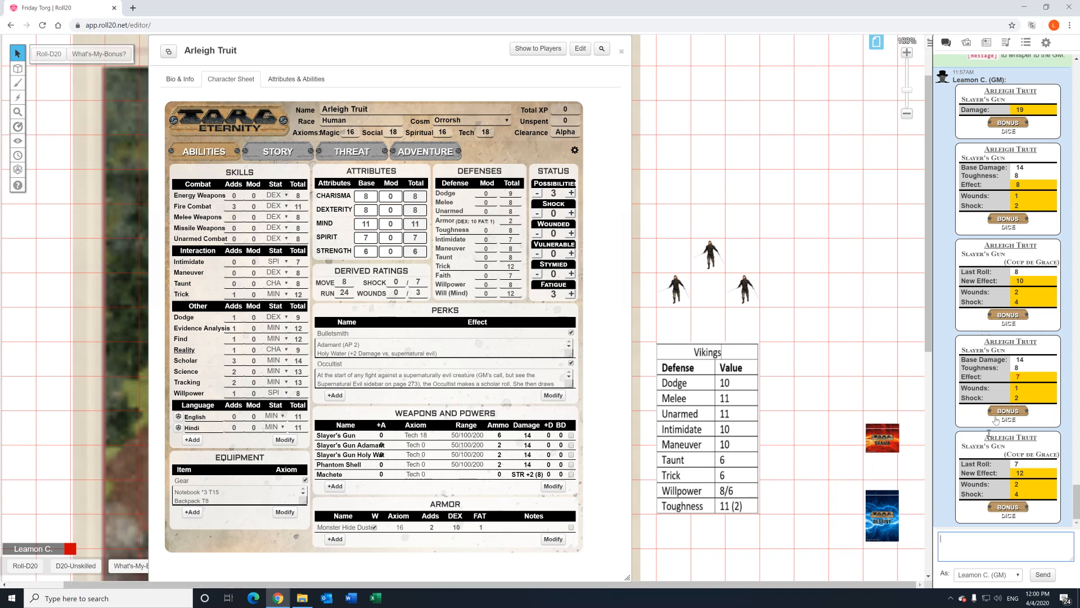
mouse_move(1020, 378)
Set the damage option to Choose target, keeping Use Tokens for Roll Tracking on, and close the settings.
click(574, 150)
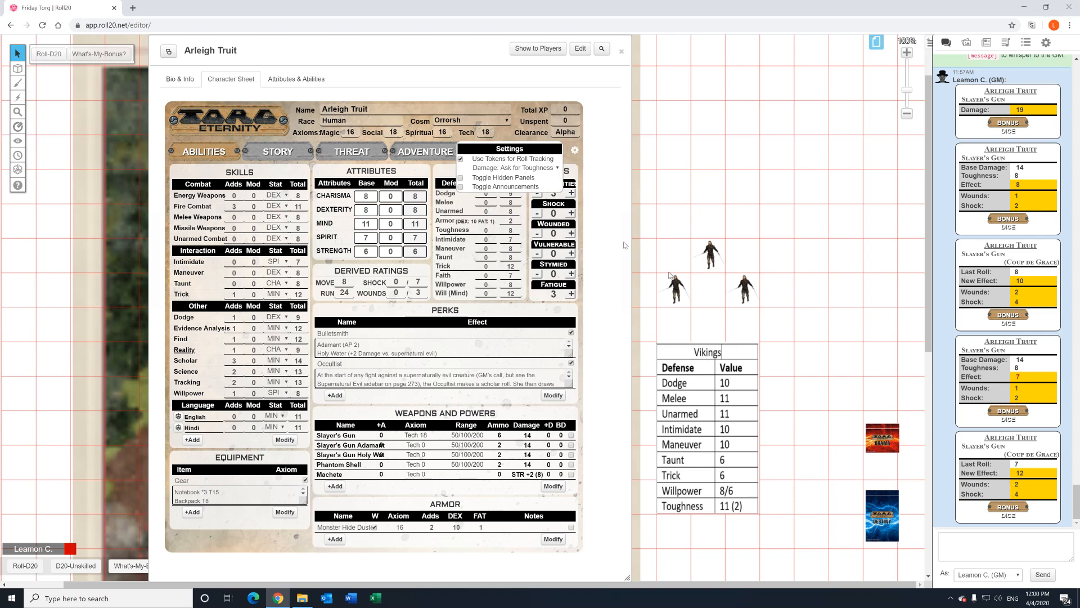
click(461, 160)
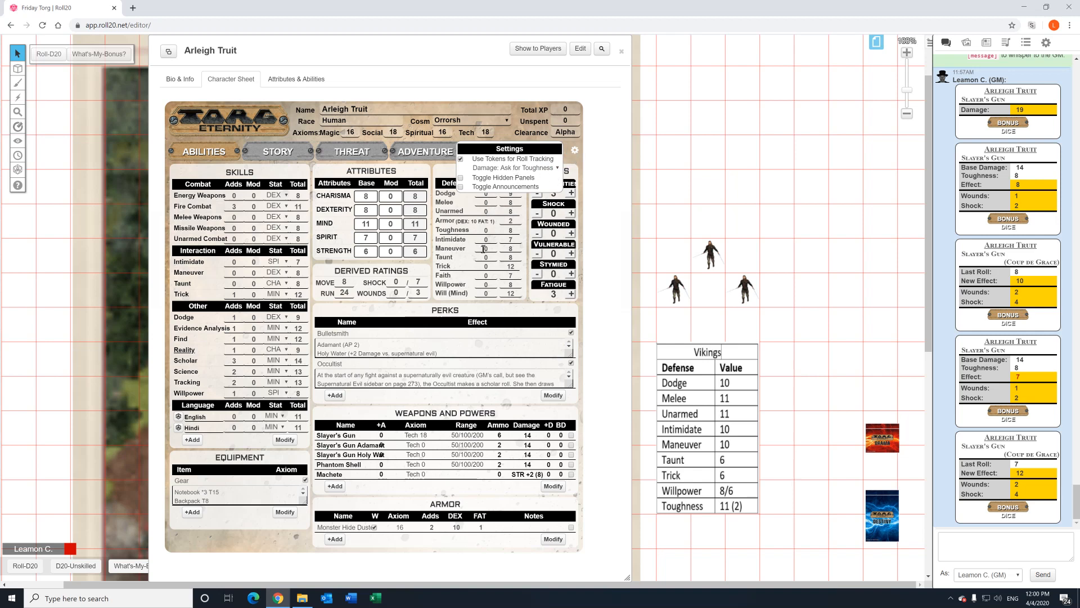
click(509, 168)
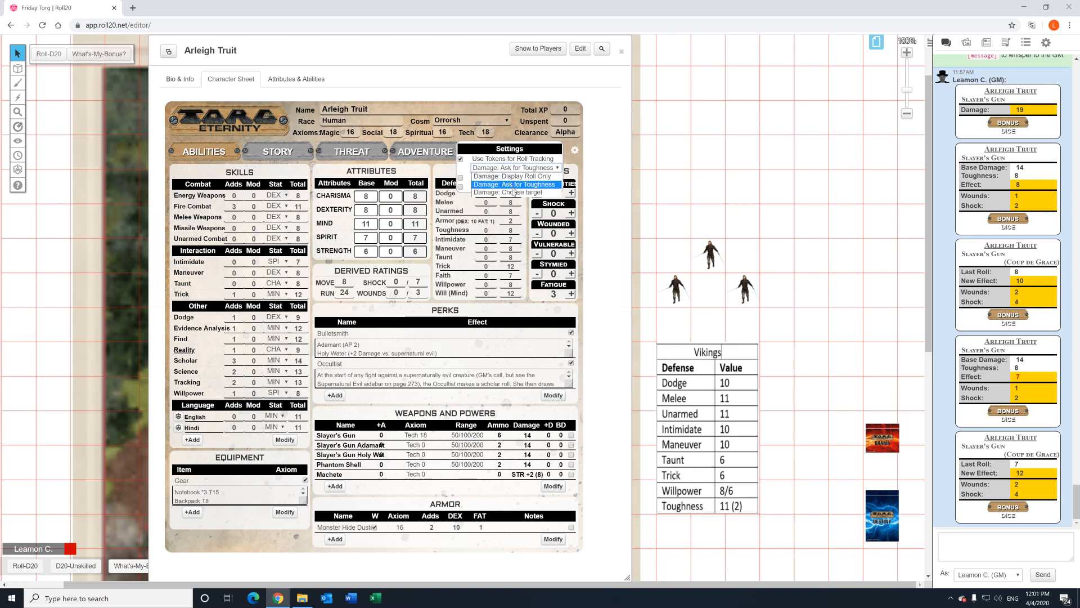
click(514, 194)
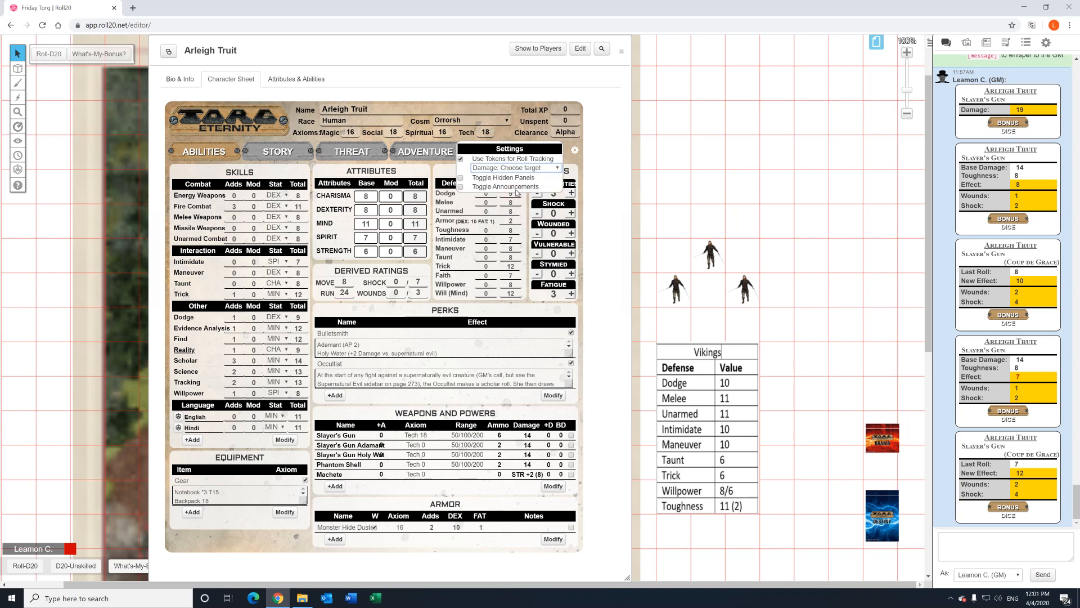
click(574, 151)
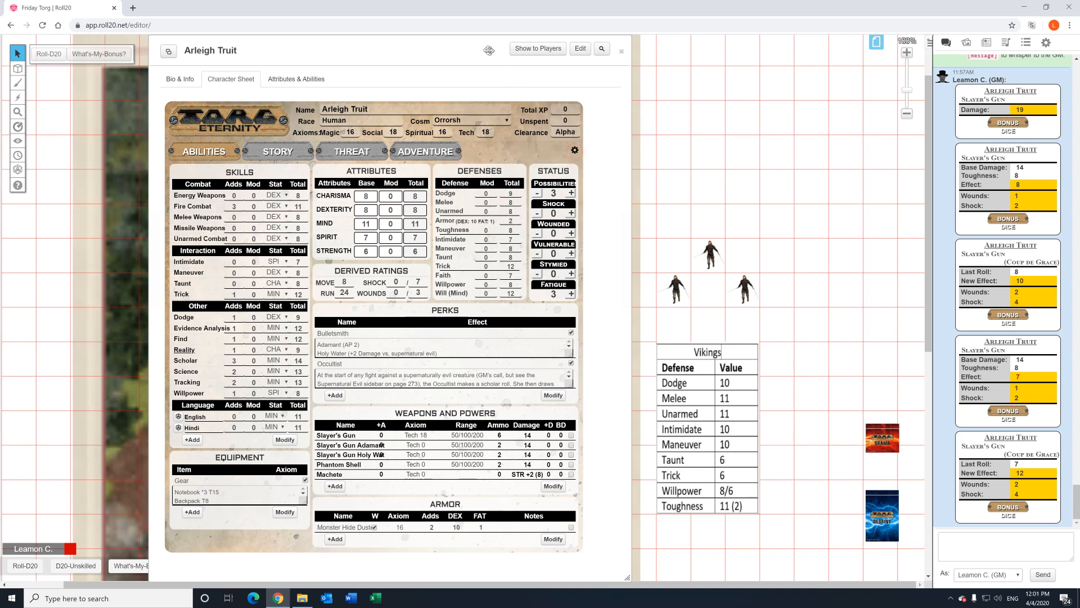
Clear the sheet off the map and move Arleigh's token and one other character's token to the map's upper-left forest.
drag(489, 51, 600, 180)
drag(569, 57, 980, 117)
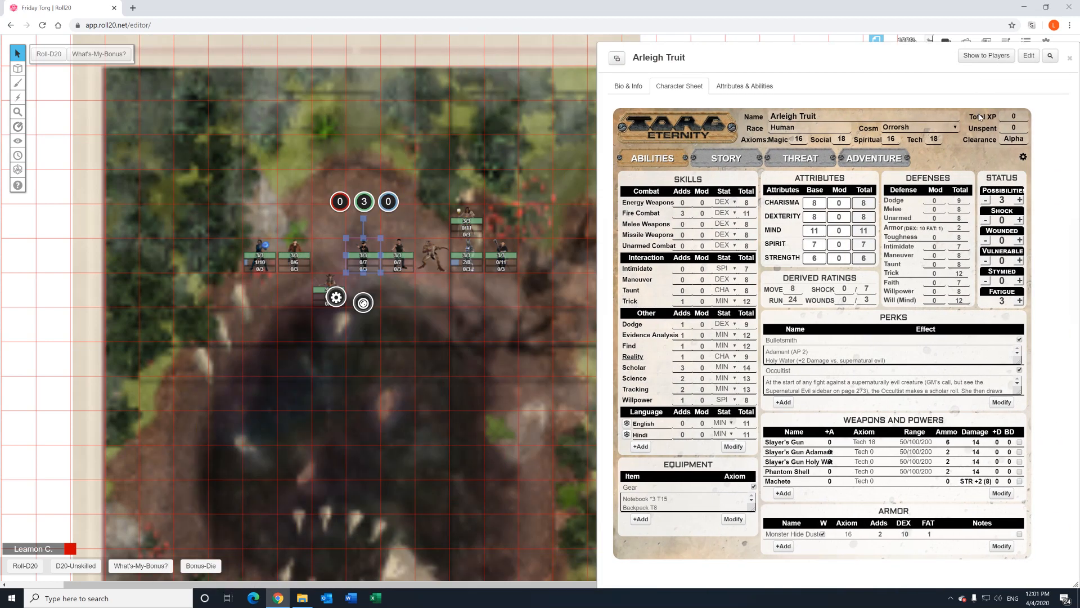
drag(360, 248, 113, 147)
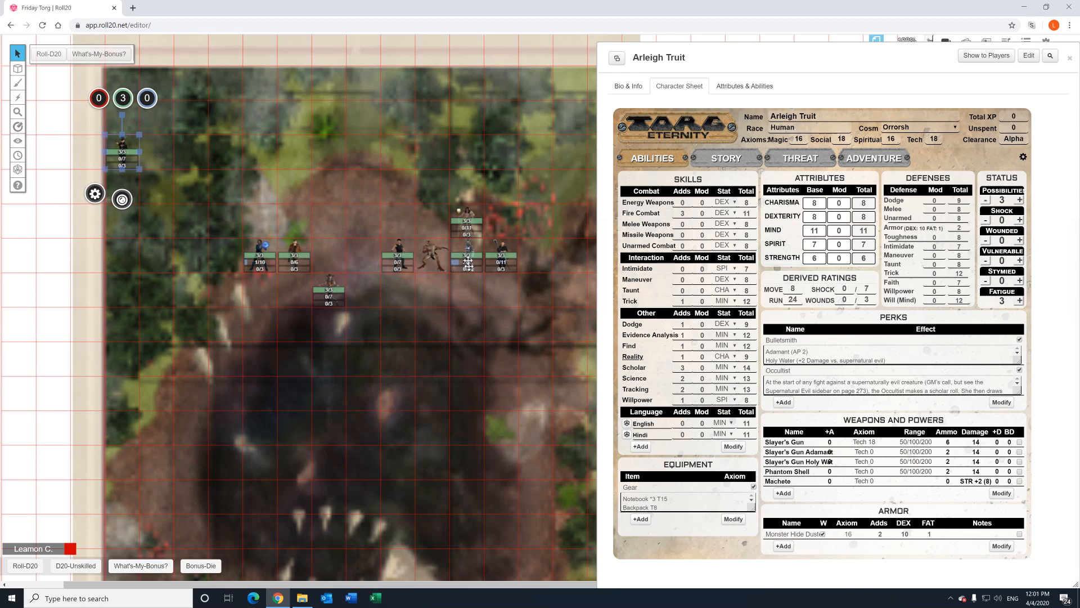
drag(467, 253, 189, 149)
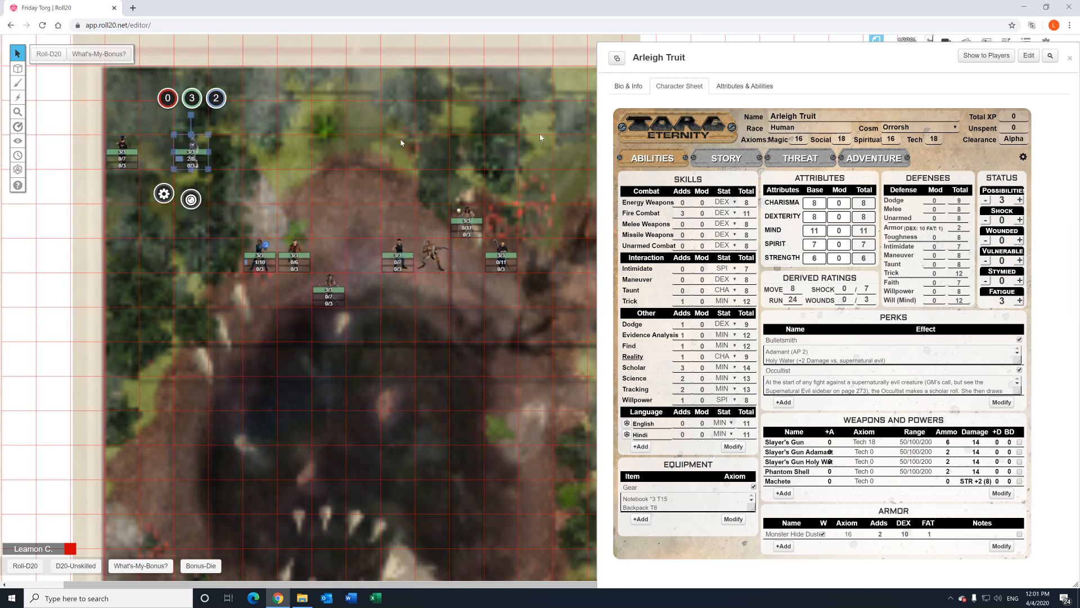
Place the sheet between the two moved tokens and the chat log, and select Arleigh's token.
drag(802, 62, 460, 32)
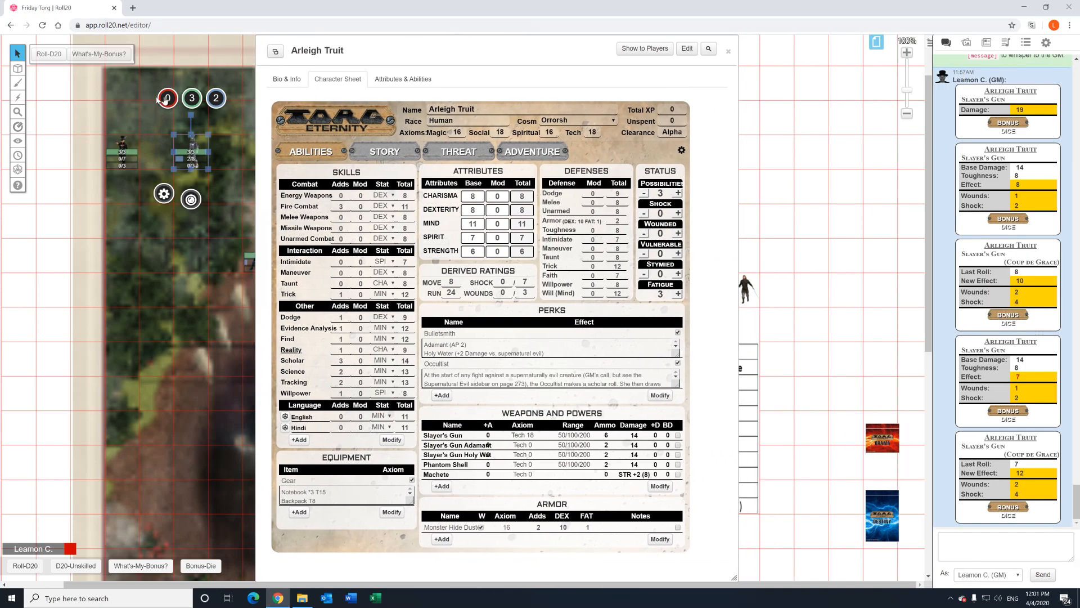
click(134, 108)
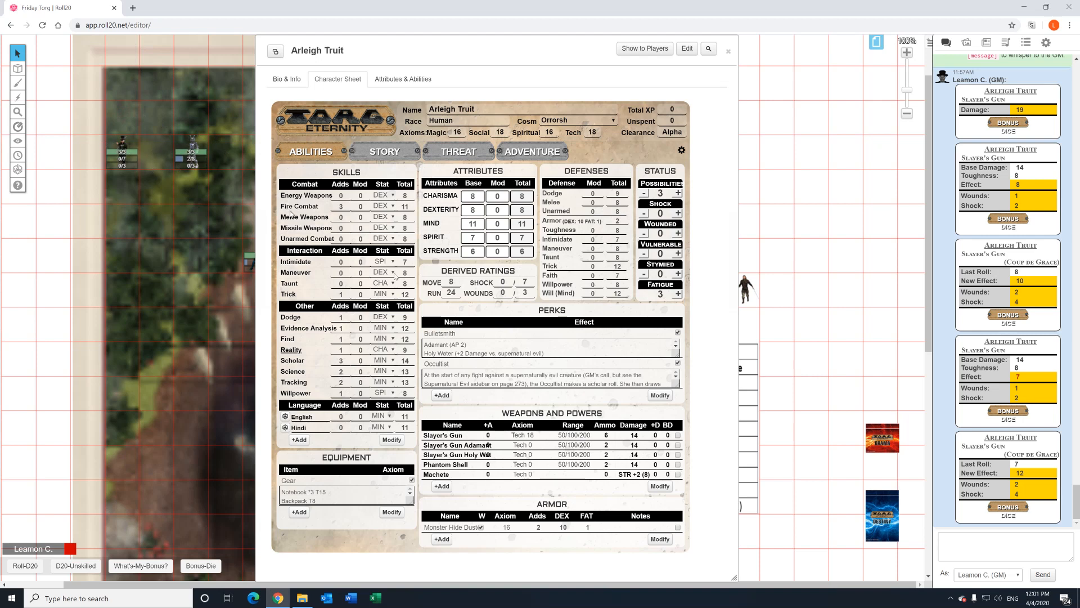
click(121, 151)
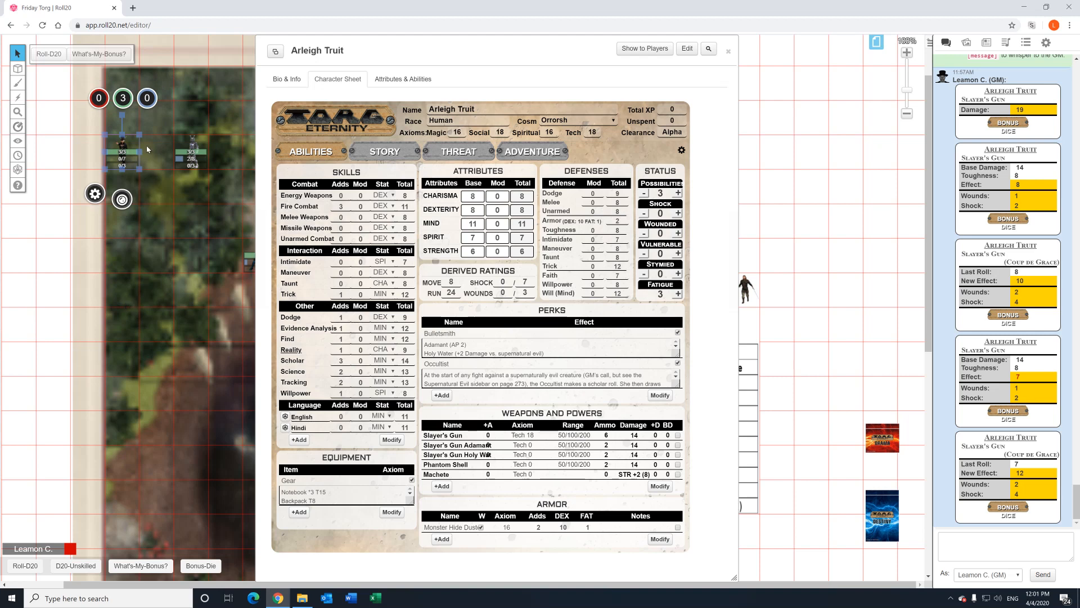
Deselect Arleigh's token, roll the Slayer's Gun attack with the default modifier, and highlight the turn tracker message in the chat.
click(188, 223)
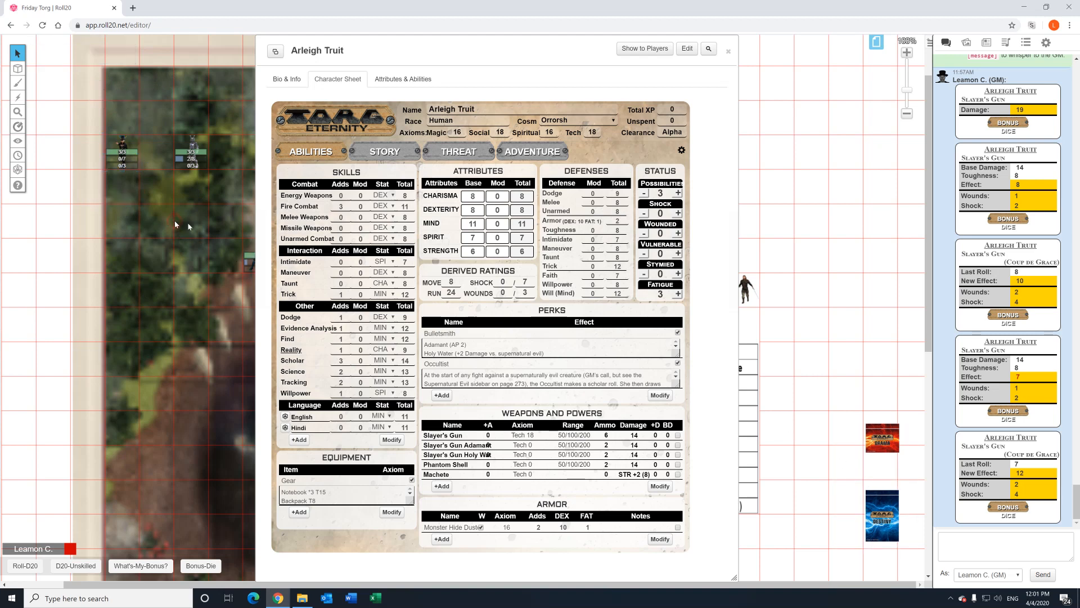
click(443, 434)
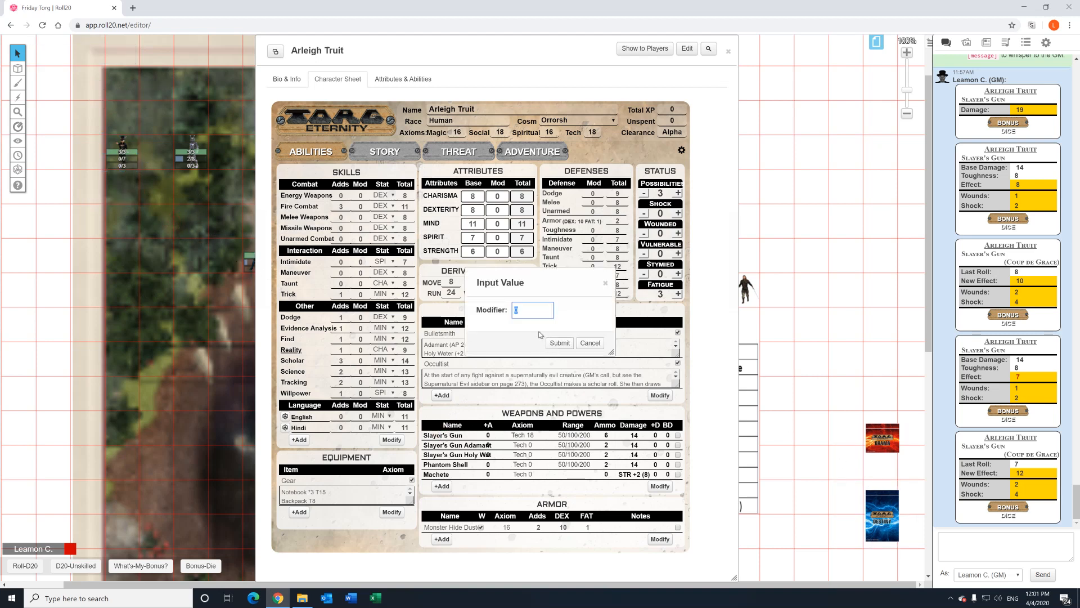
click(561, 345)
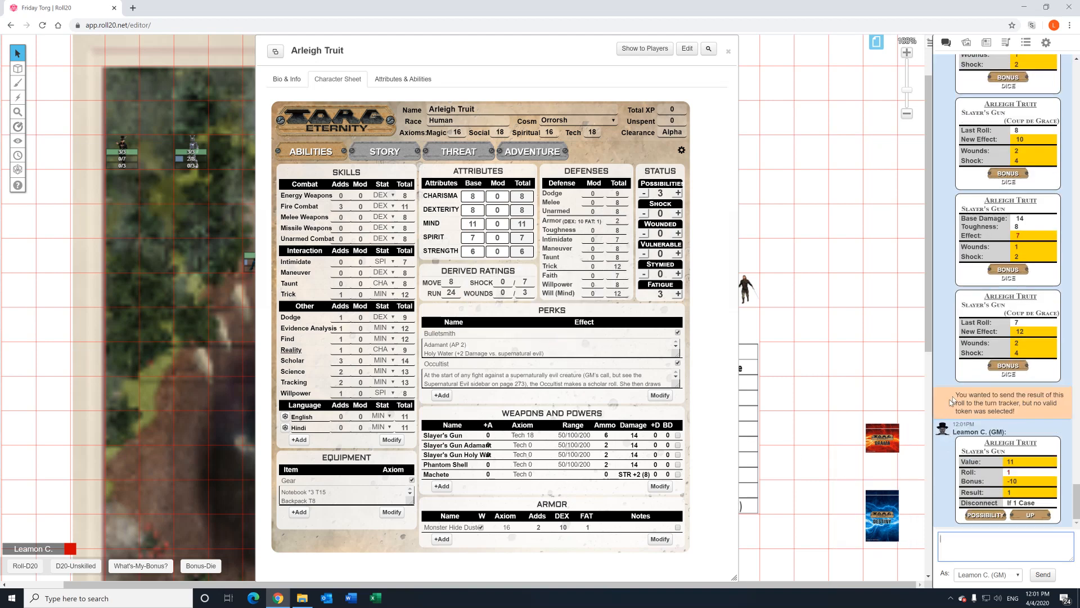
drag(953, 395, 1032, 403)
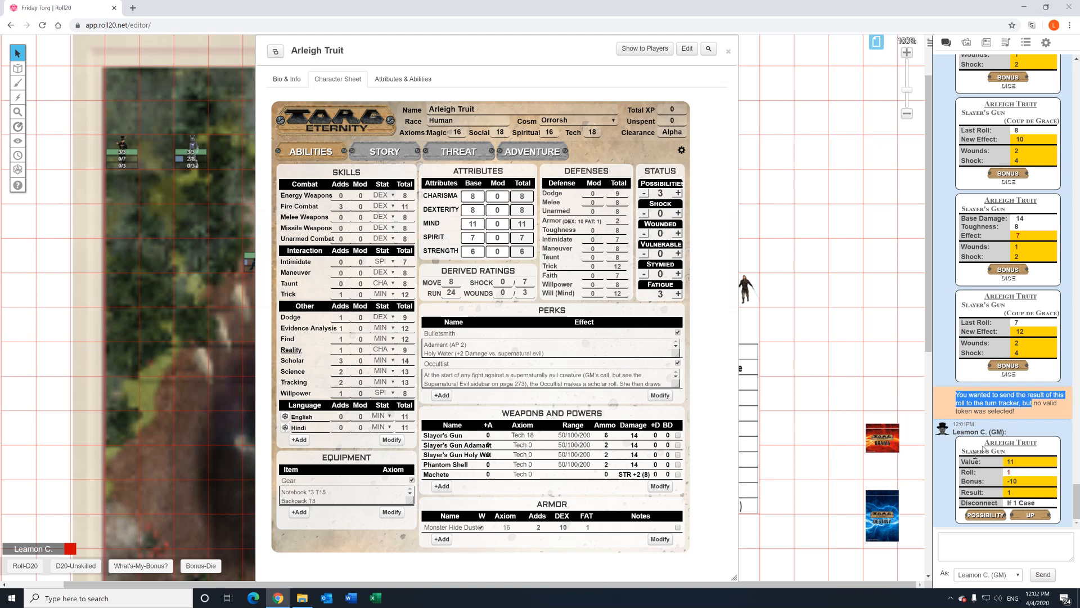
triple_click(1018, 411)
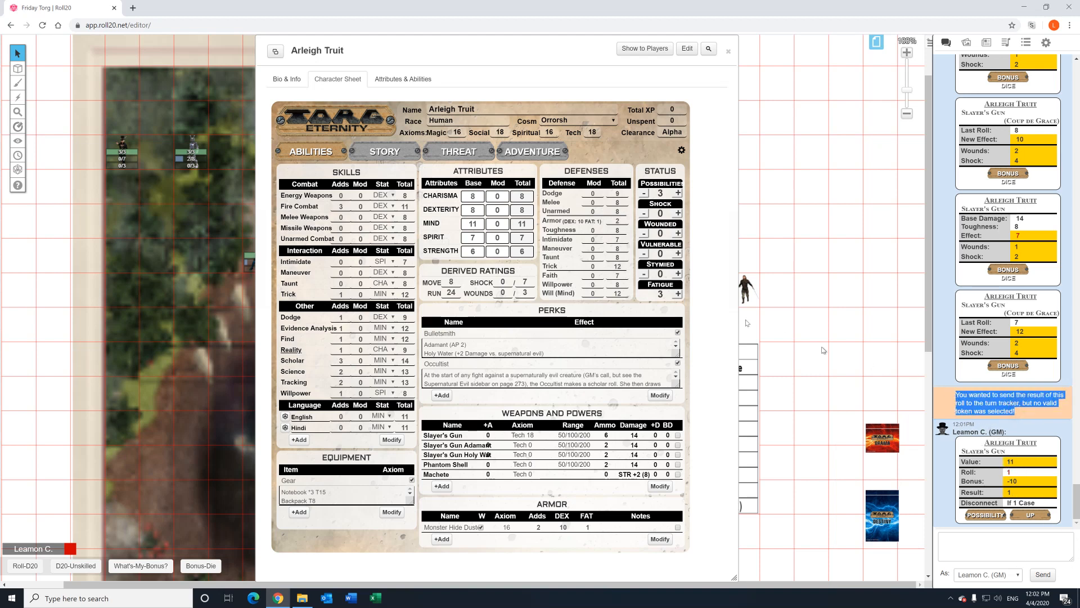
Select Arleigh's token and roll the Slayer's Gun attack again with the default modifier.
click(116, 145)
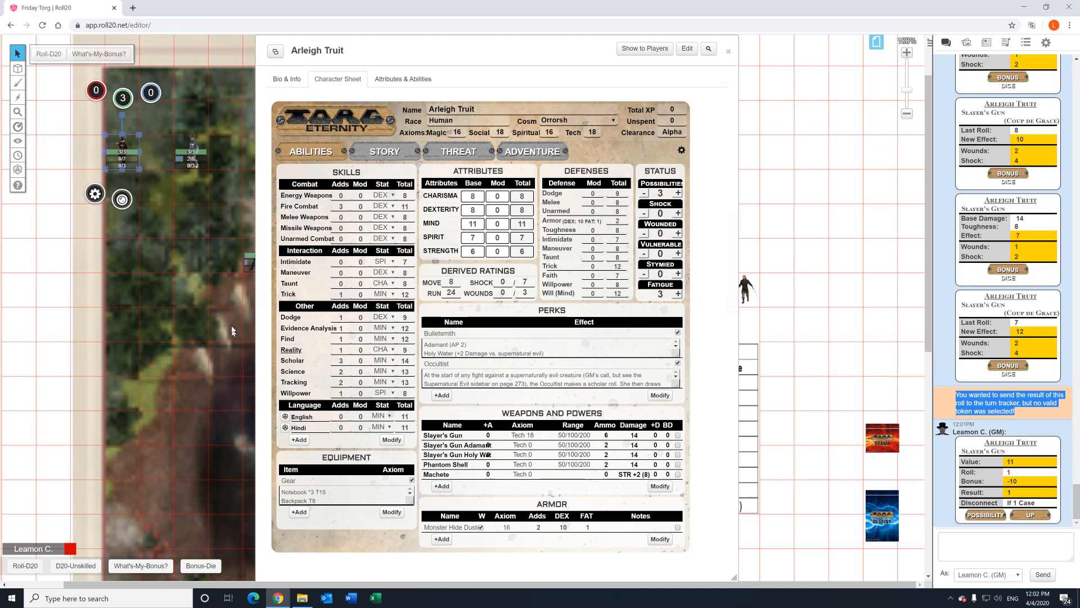
click(439, 438)
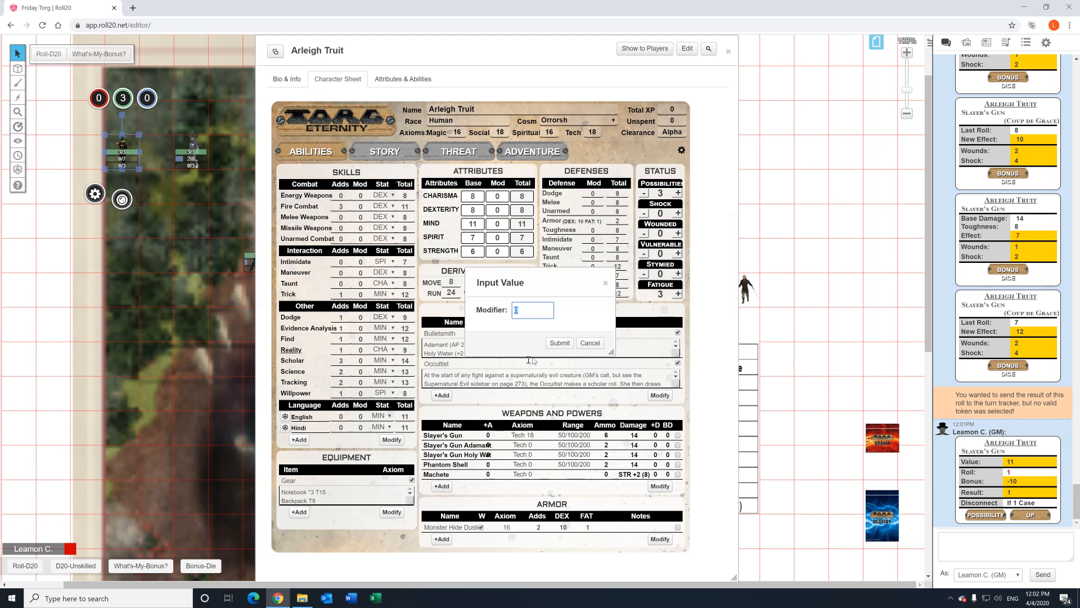
click(561, 343)
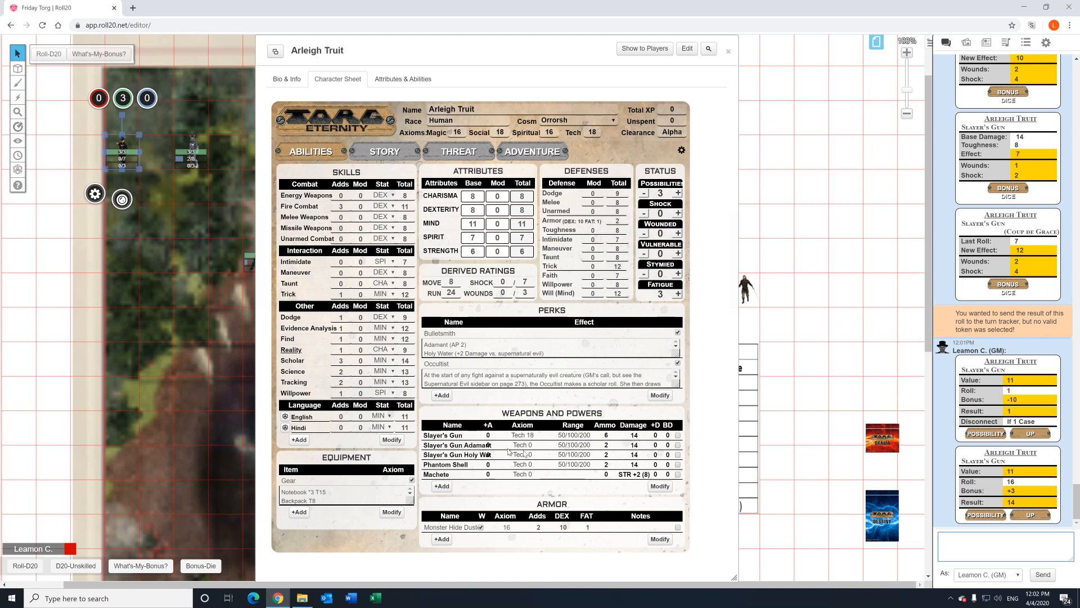
Roll Slayer's Gun Adamant damage with 1 bonus die, targeting the other token in the map's upper-left forest.
click(635, 447)
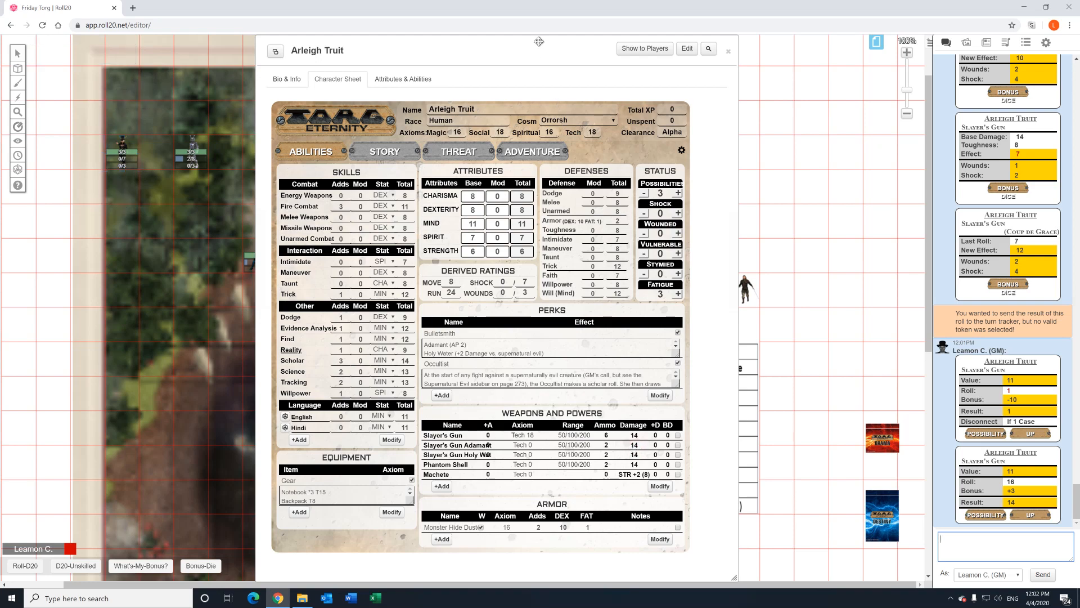
drag(539, 42, 667, 49)
drag(871, 248, 927, 218)
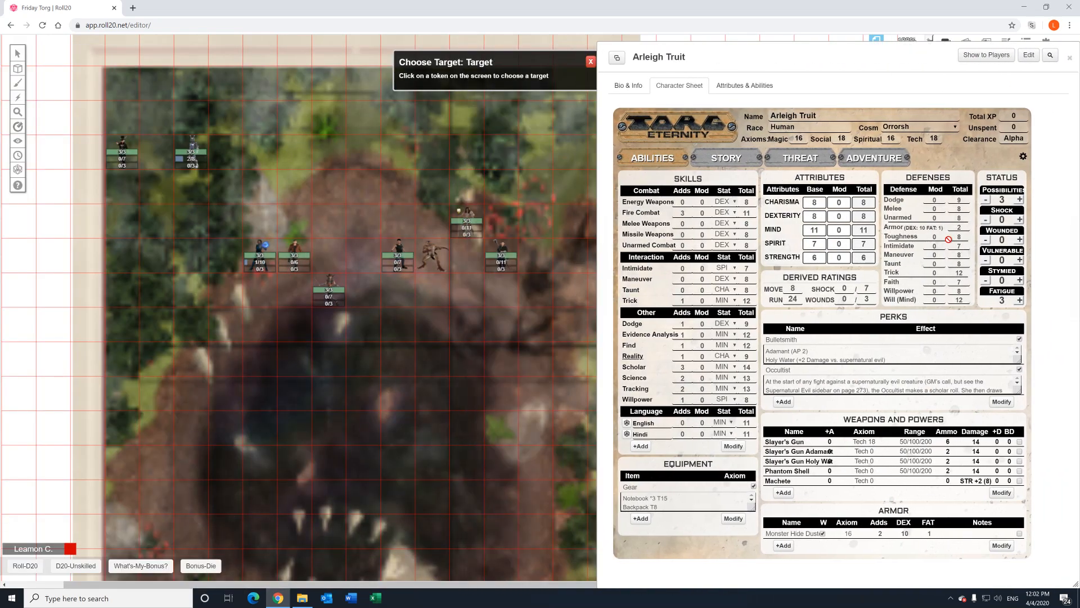
drag(726, 57, 422, 52)
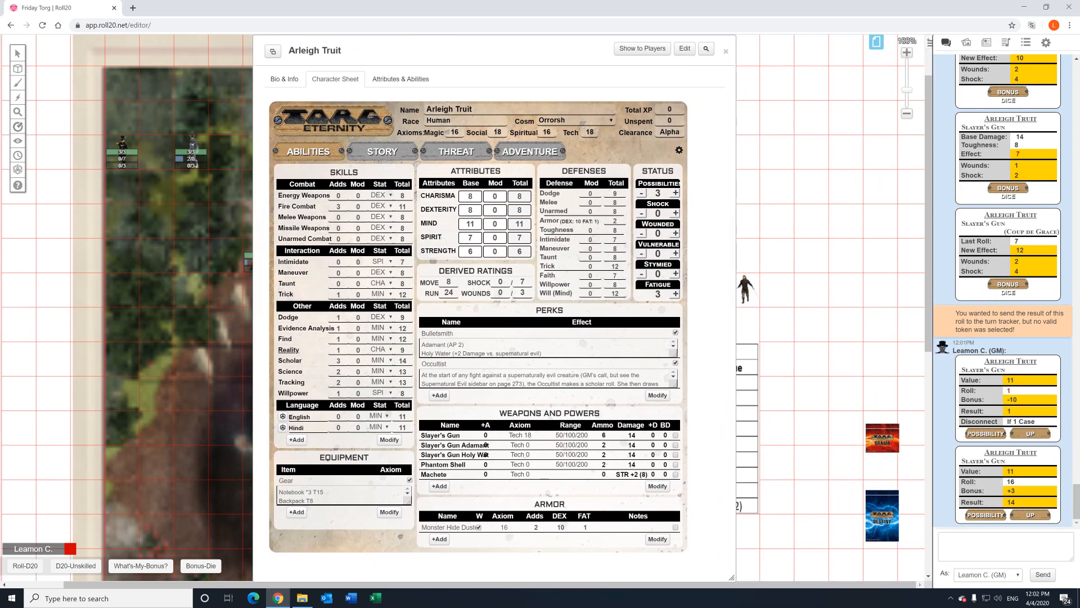
click(193, 145)
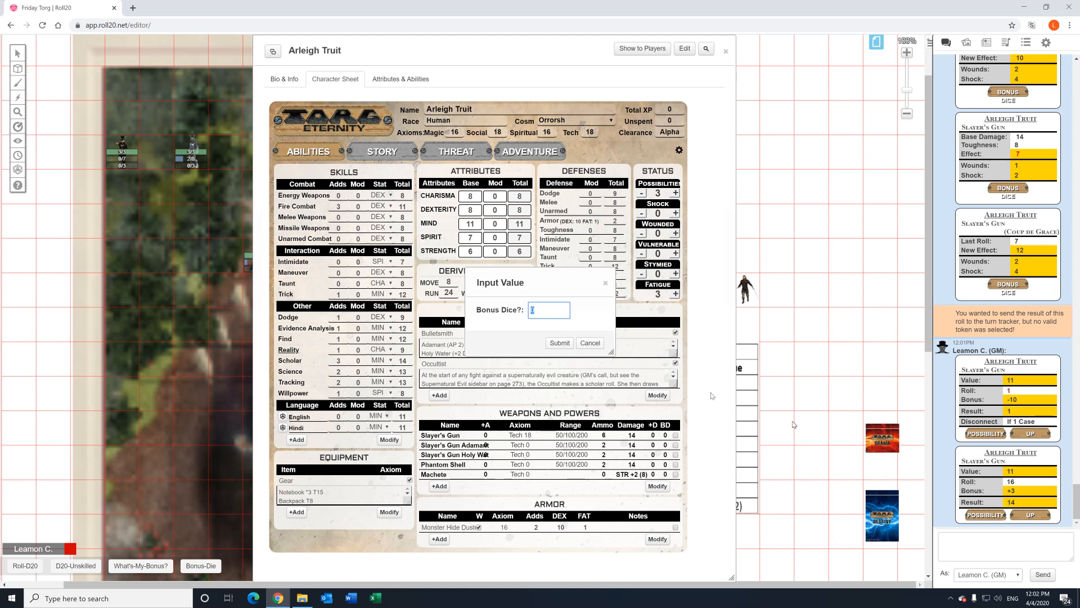
text(1)
click(560, 343)
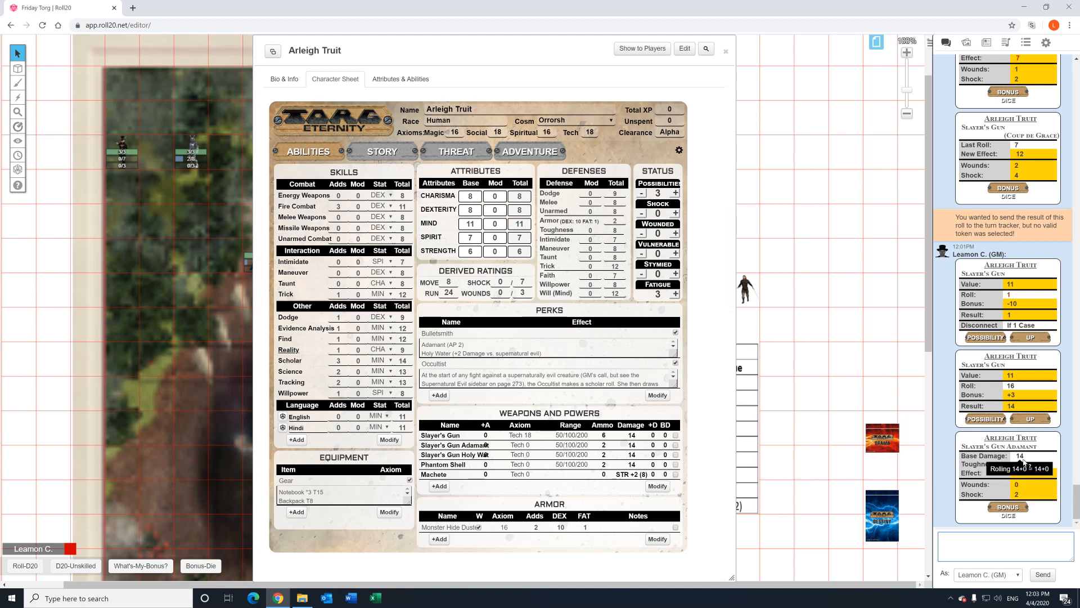
mouse_move(1017, 477)
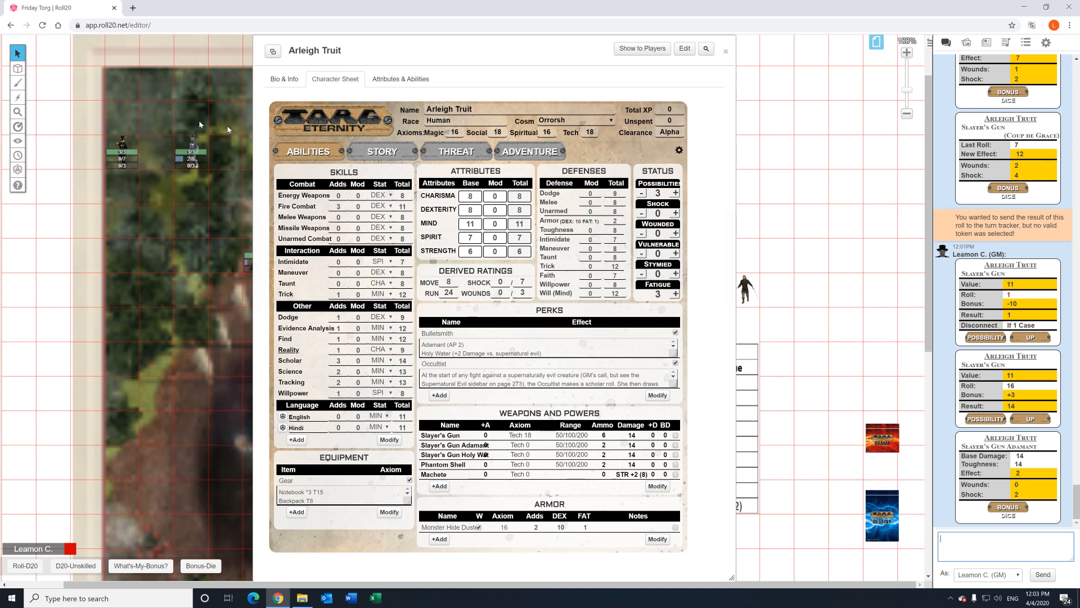
Set the sheet's damage option to Ask for Toughness, and close the settings and the character sheet.
click(679, 152)
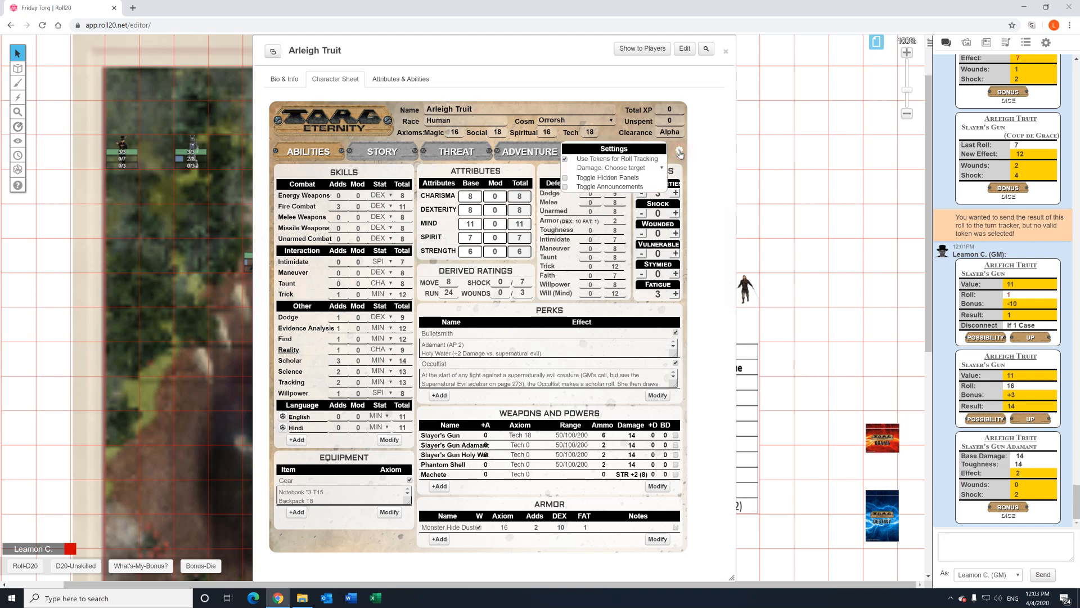
click(624, 168)
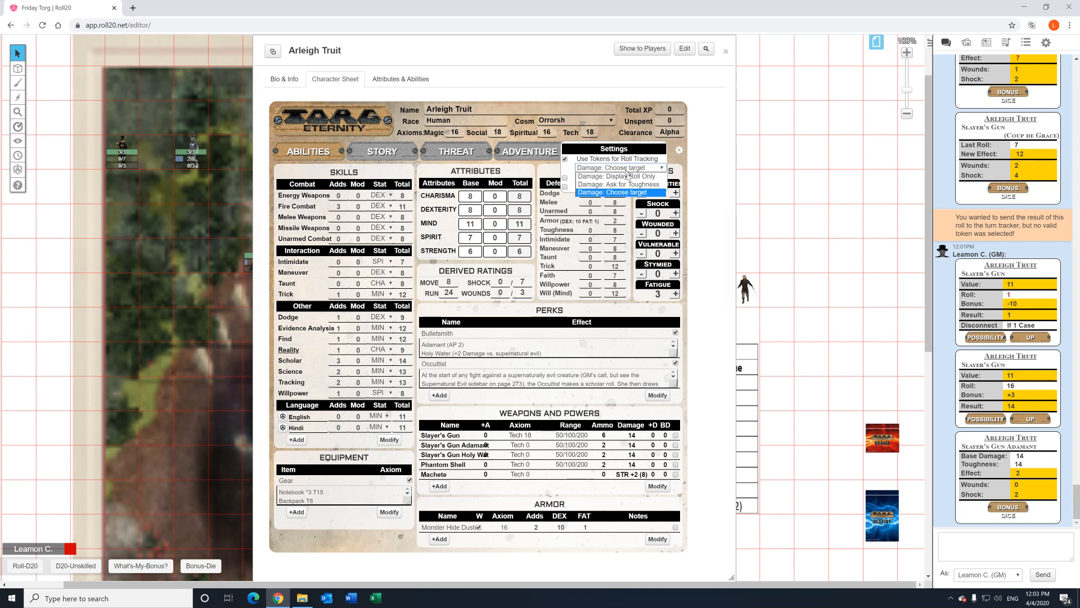
click(630, 184)
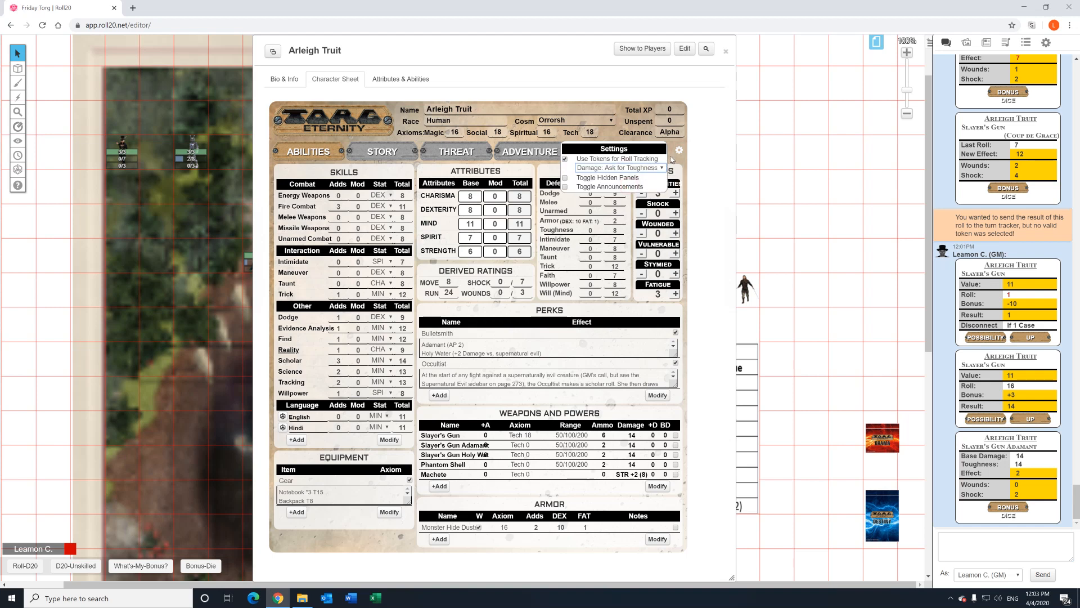
click(636, 168)
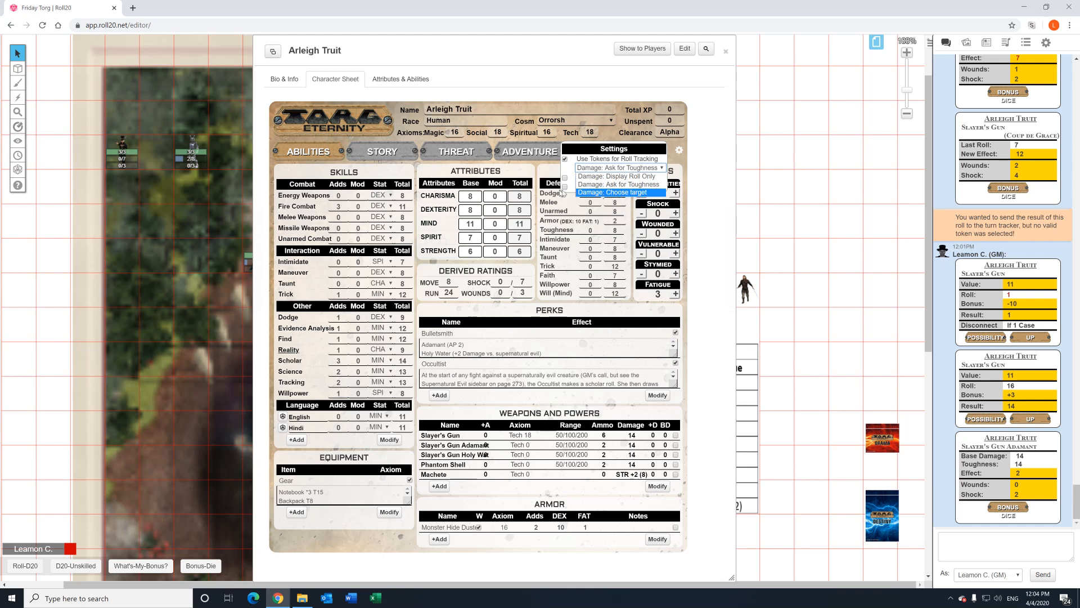
click(680, 150)
scroll(521, 379, down, 2)
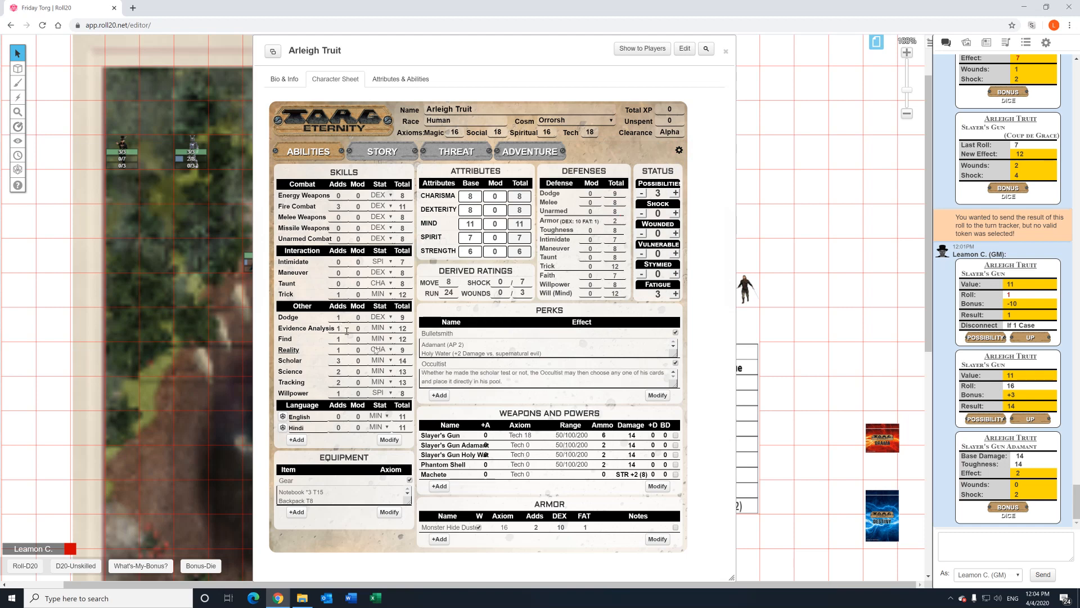
click(726, 53)
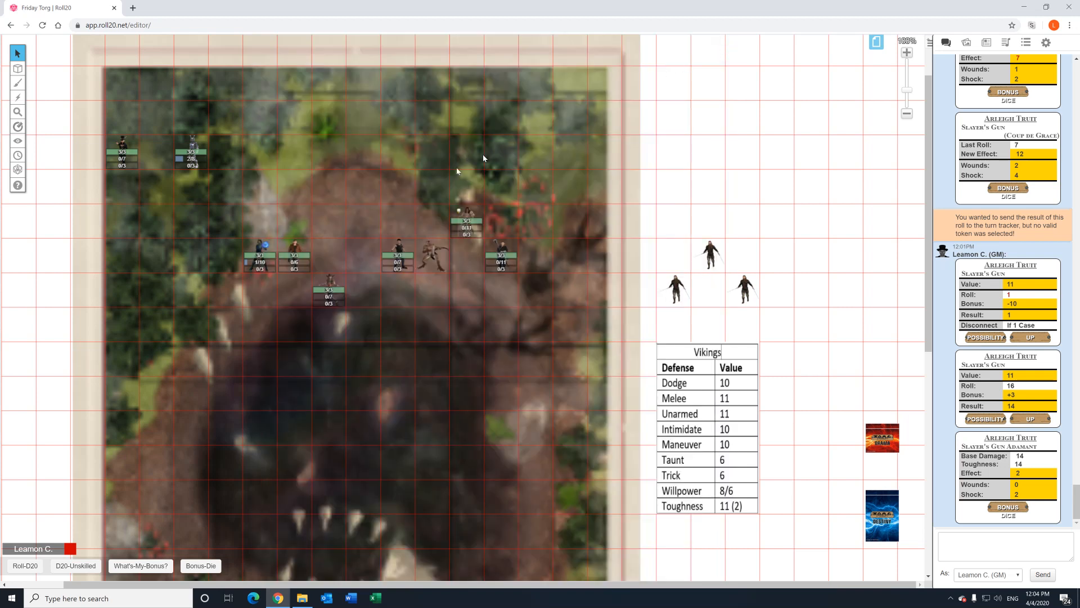
Leave the current game and launch the Torg Eternity Tutorial game from its details page.
click(10, 25)
click(11, 25)
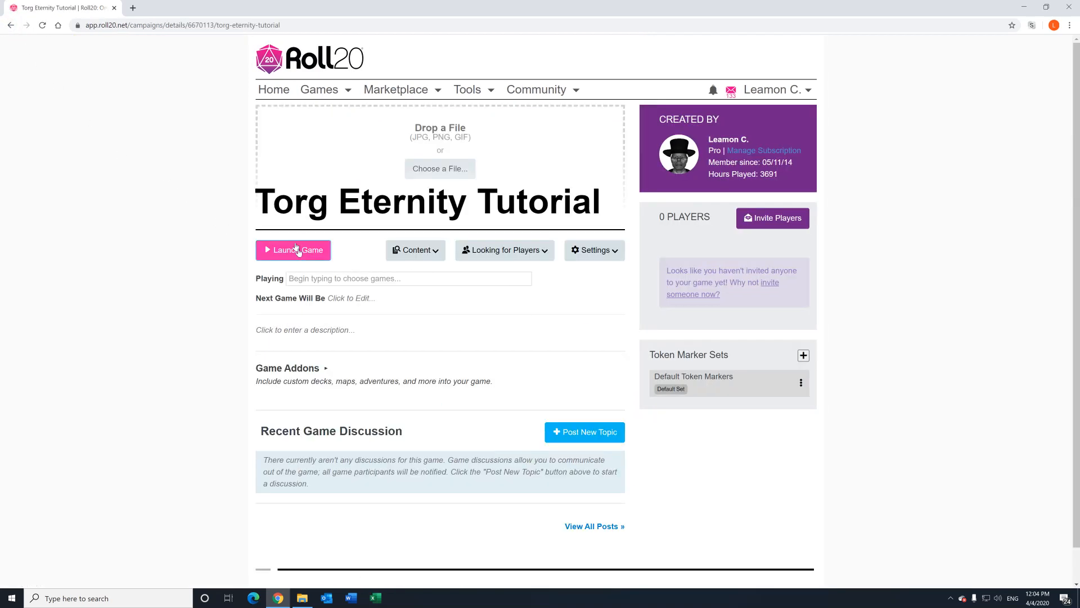
click(293, 250)
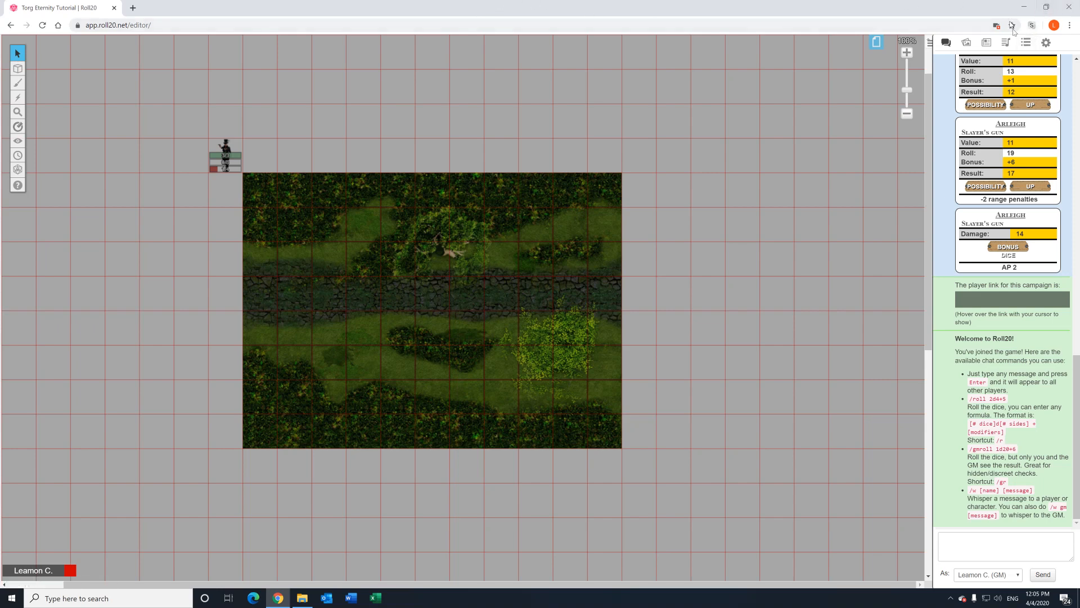
Open the Transmogrifier from the game's experimental features and choose Friday Torg as the game to copy from.
click(1026, 45)
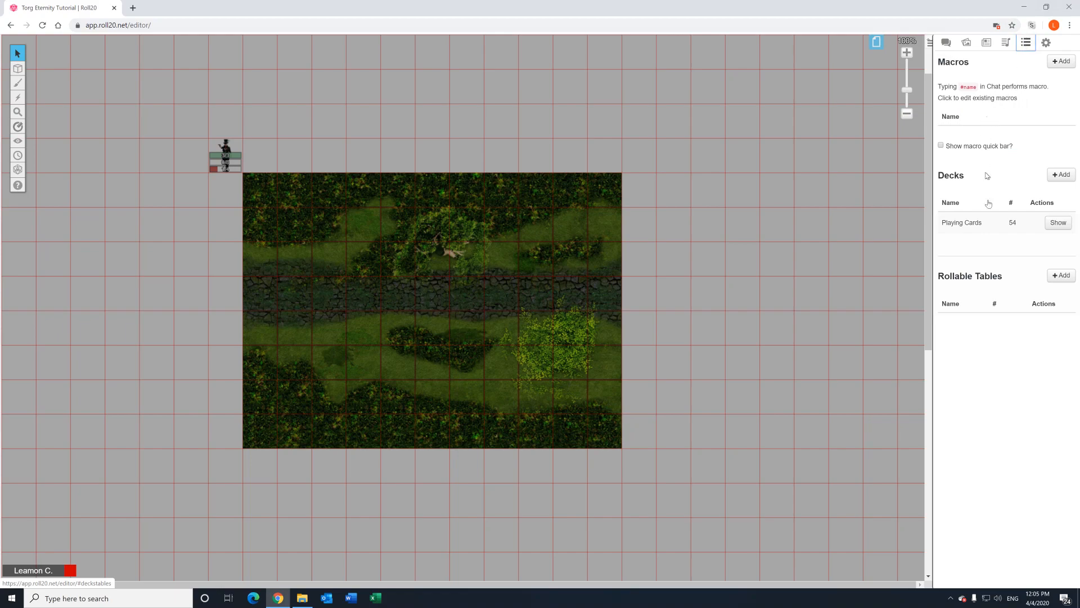
click(1047, 44)
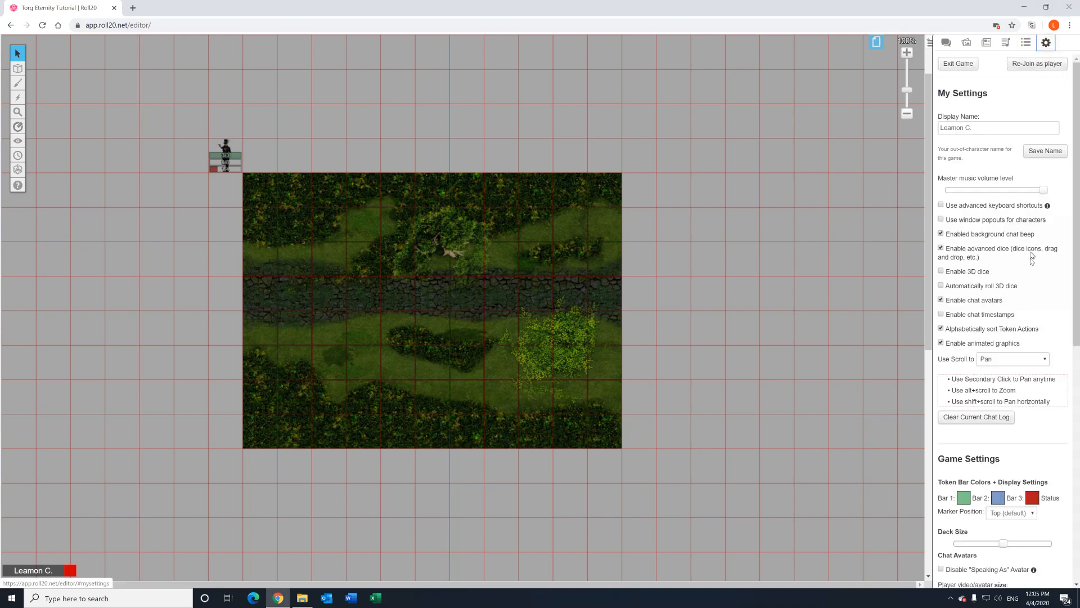
scroll(1033, 258, down, 10)
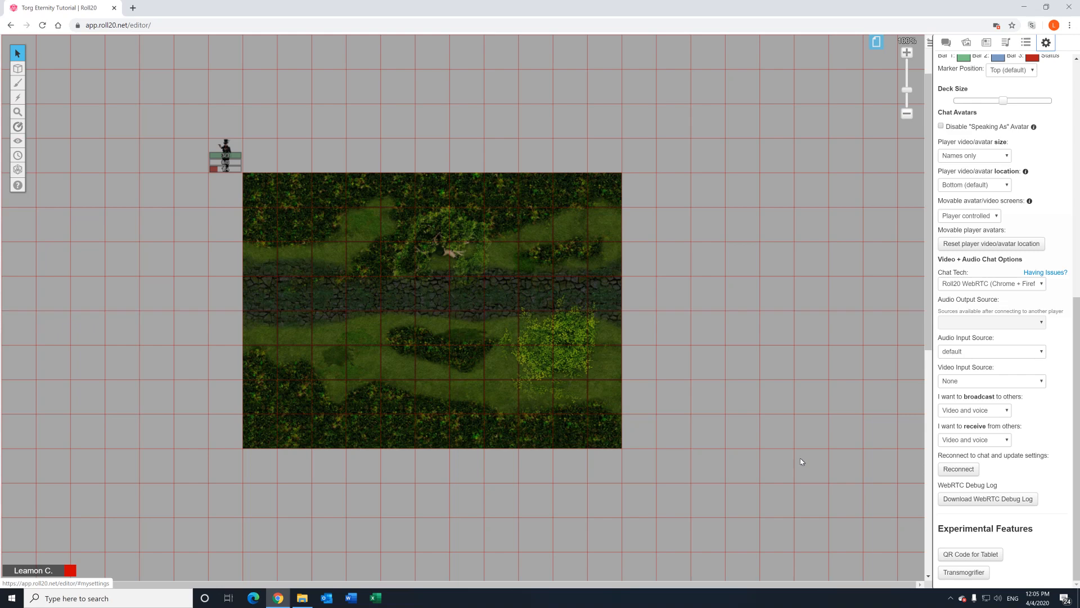
click(1026, 42)
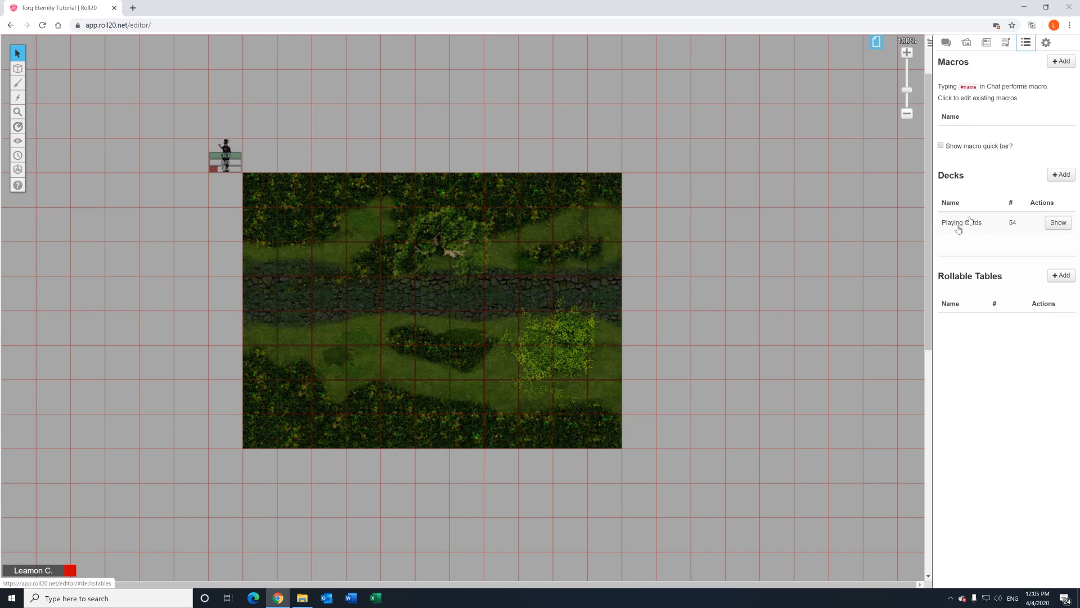
click(1046, 42)
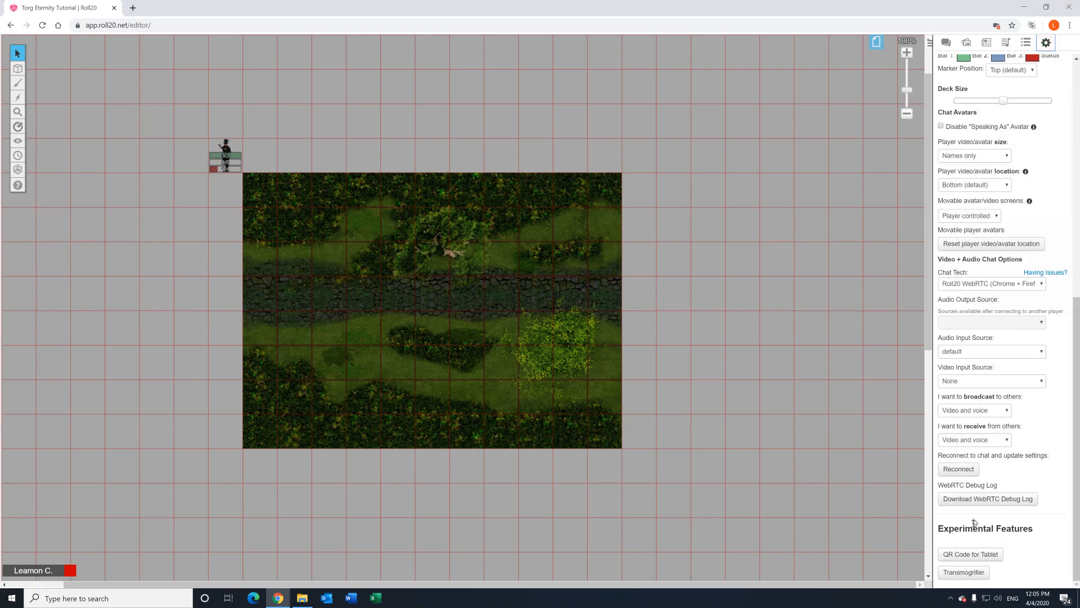
click(980, 570)
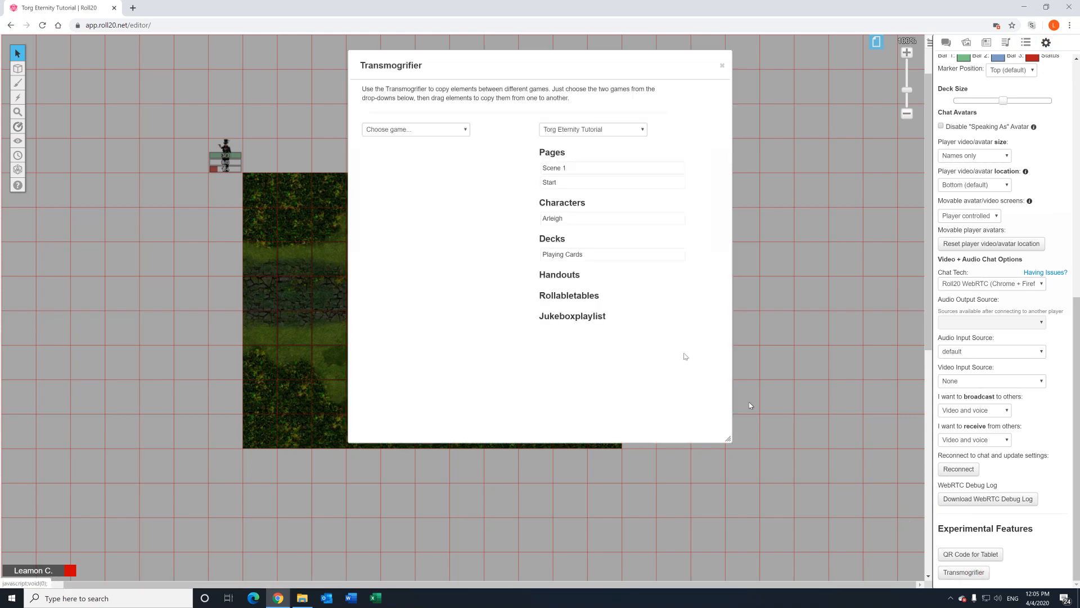
click(422, 129)
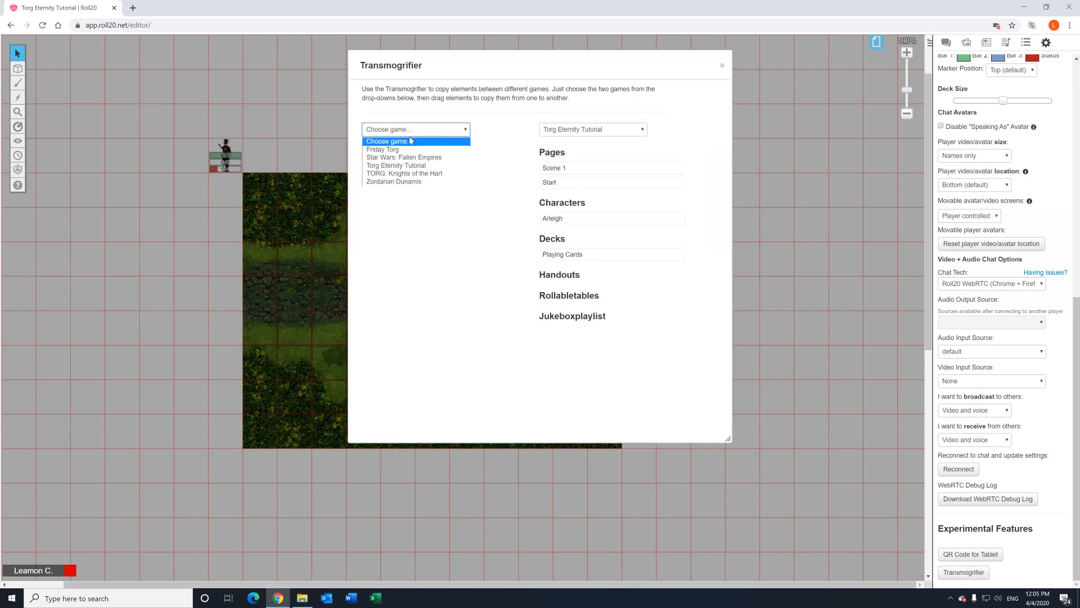
click(402, 151)
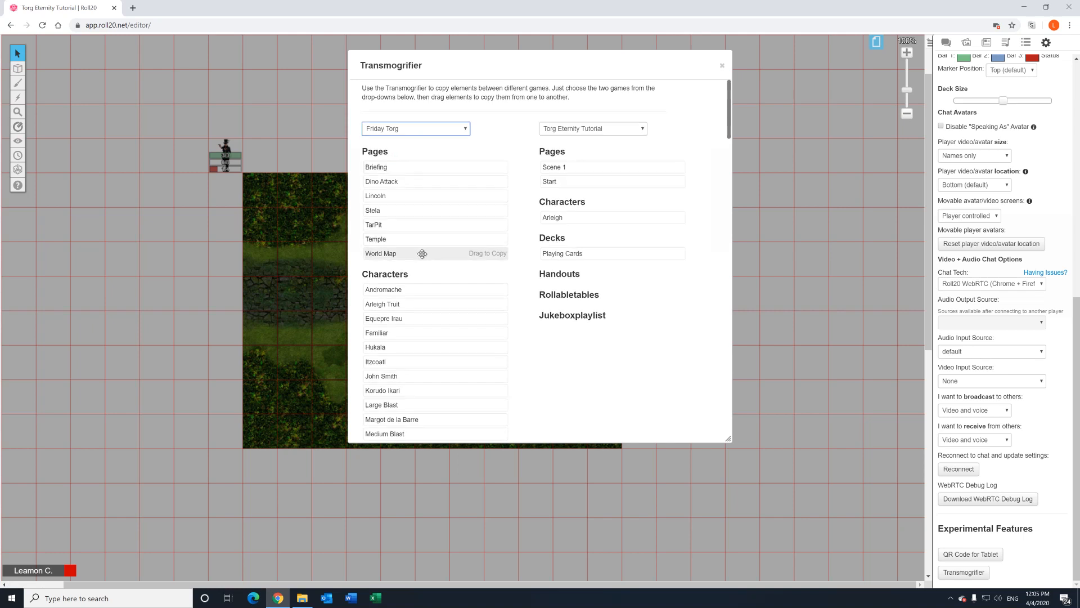
Copy the Drama Deck and Destiny decks from Friday Torg into Torg Eternity Tutorial, accepting the overwrite of Playing Cards.
scroll(421, 252, down, 3)
scroll(422, 254, down, 3)
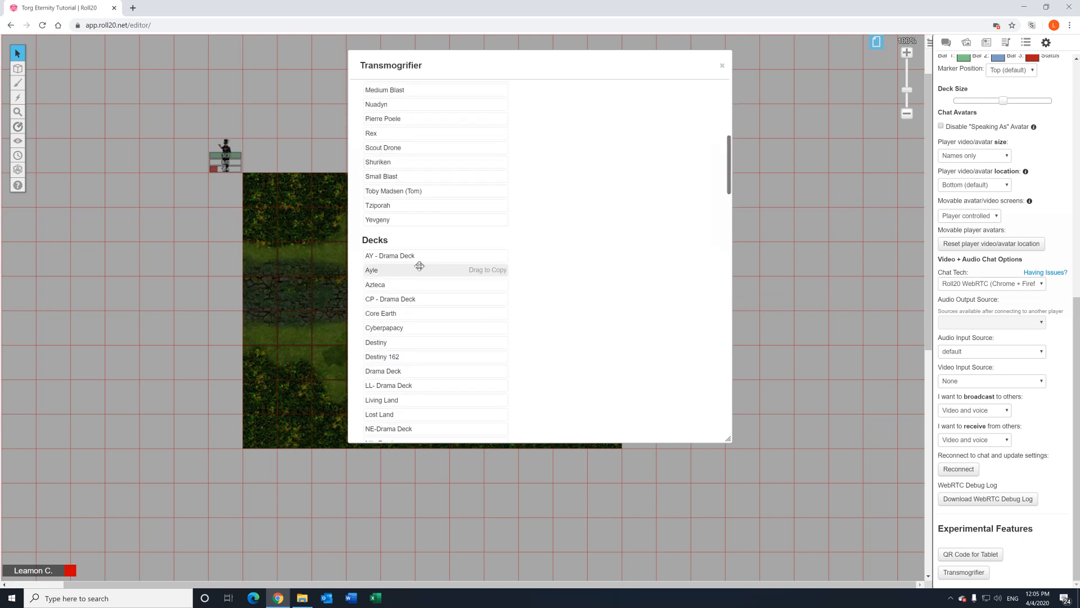
scroll(410, 271, down, 1)
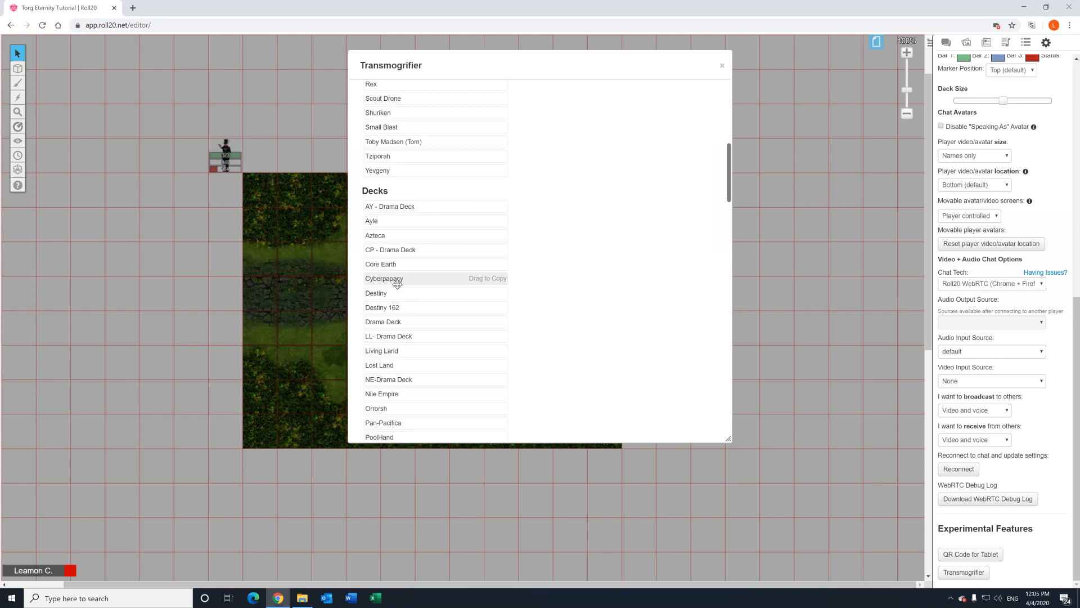
scroll(397, 284, down, 3)
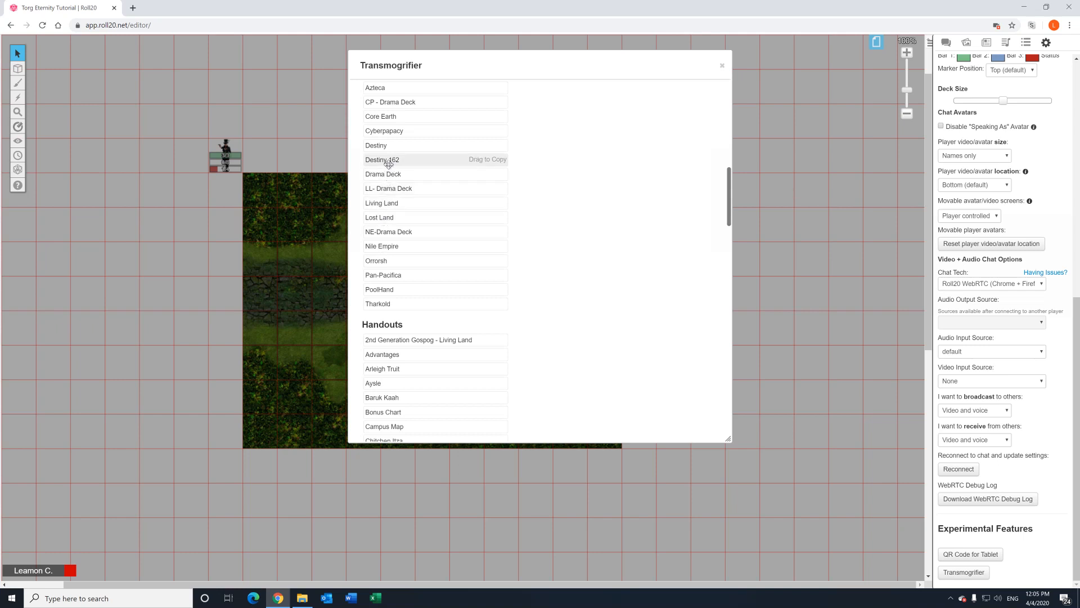
drag(376, 175, 587, 182)
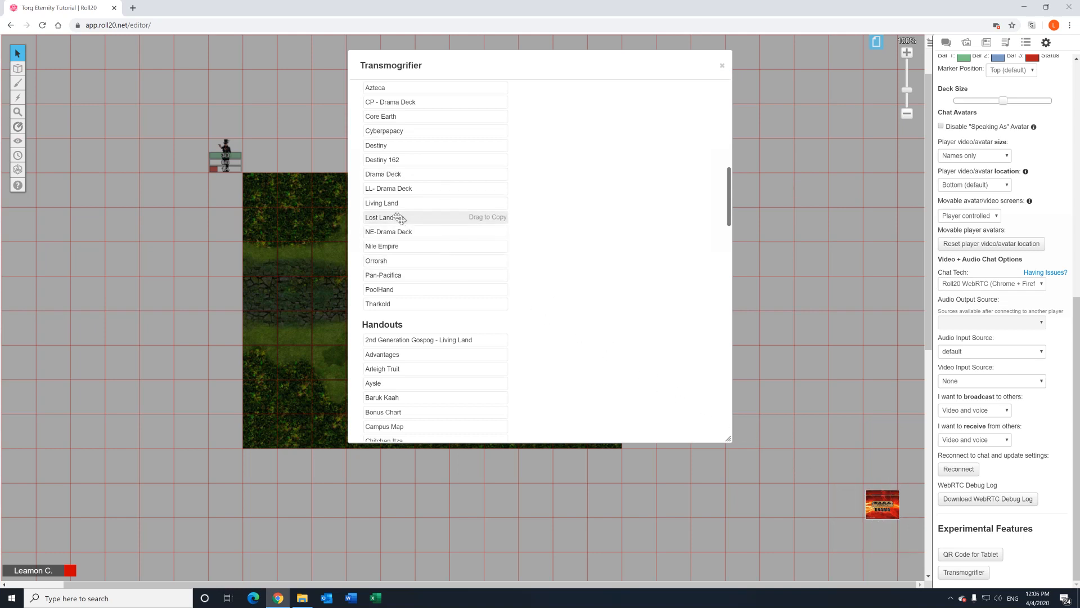
drag(376, 145, 570, 164)
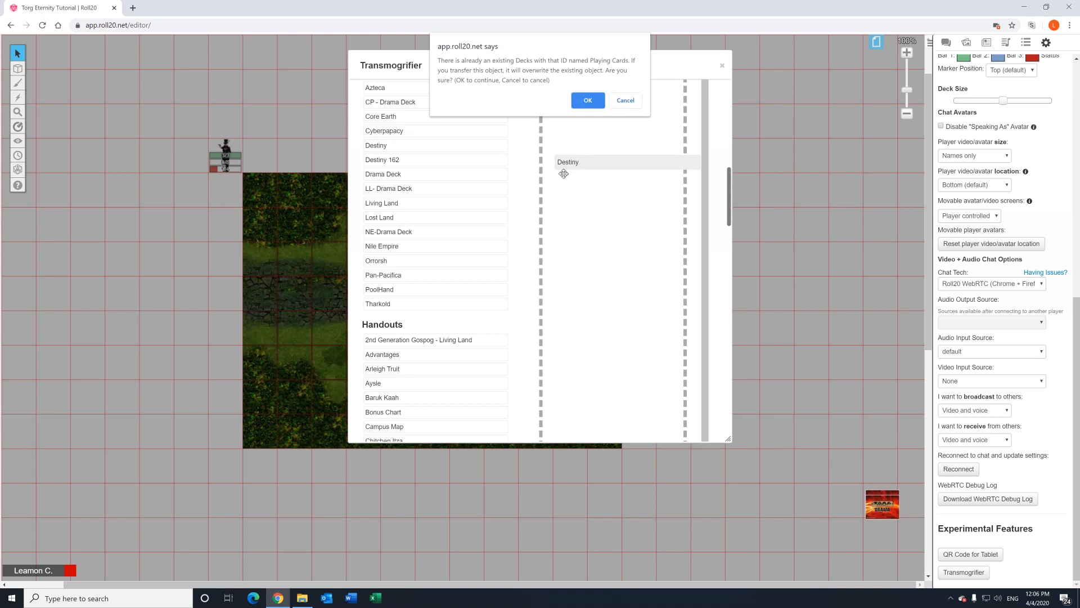
click(587, 100)
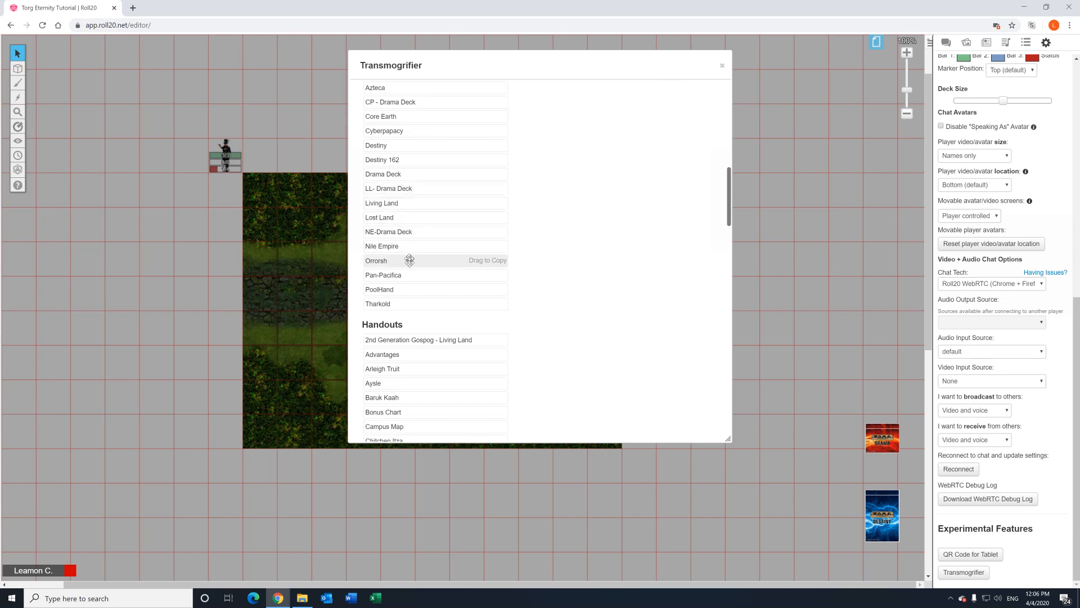
Copy the Orrorsh deck into Torg Eternity Tutorial, check the copied decks, and close the Transmogrifier.
drag(382, 261, 563, 270)
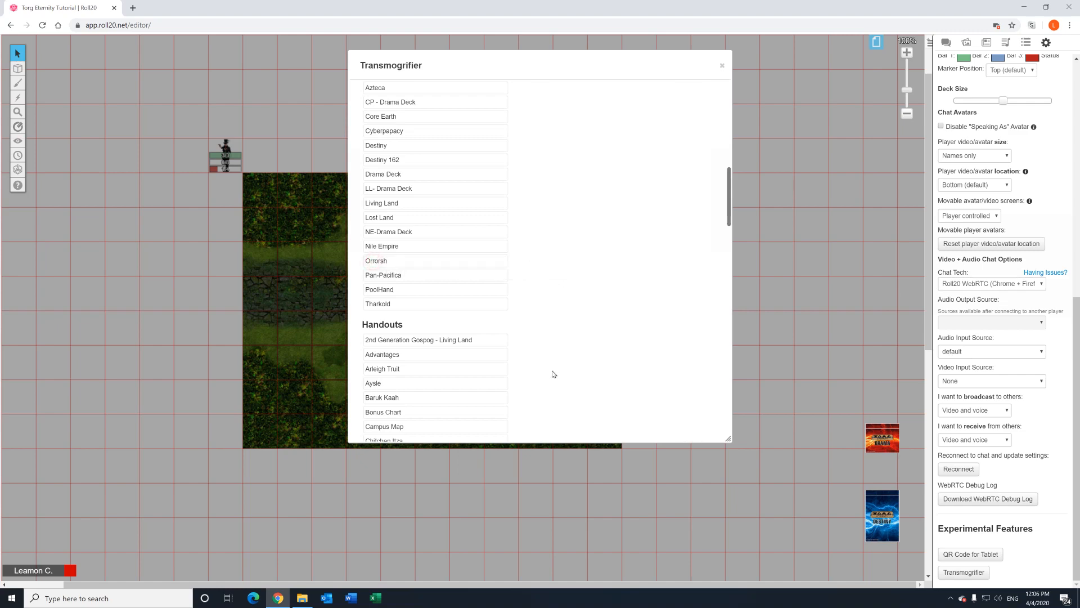
scroll(627, 275, up, 9)
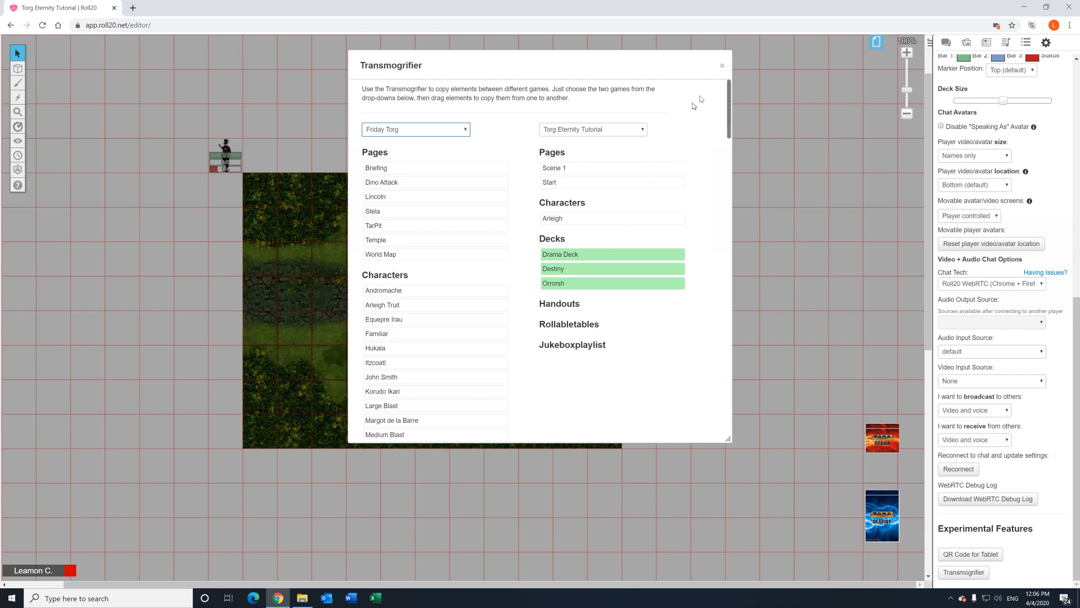
click(725, 62)
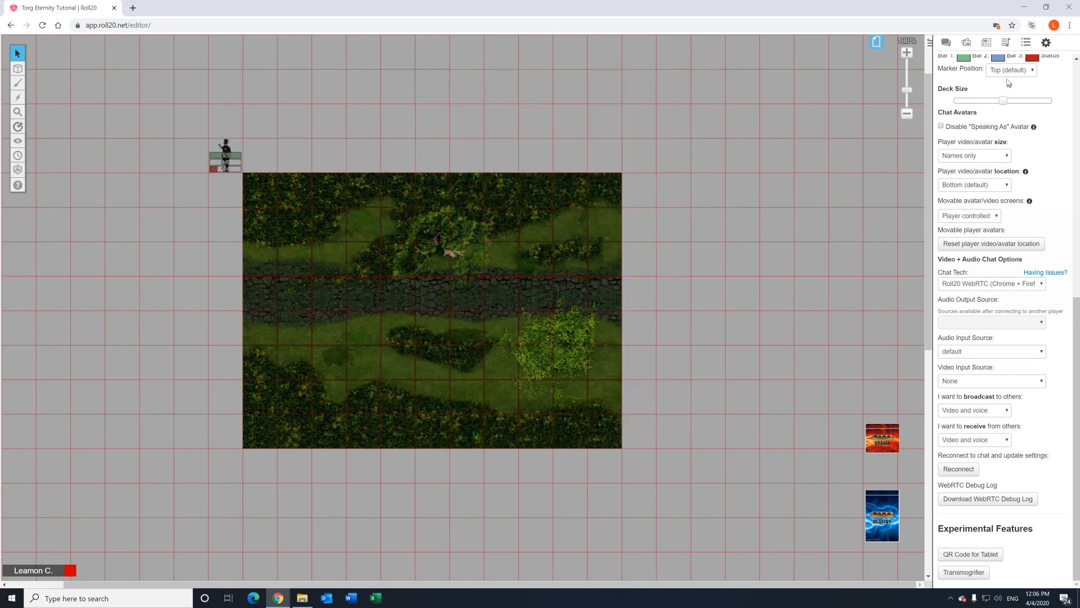
Open the game's deck list, hide the Destiny and Drama Deck decks, and show the Orrorsh deck on the tabletop.
click(1026, 45)
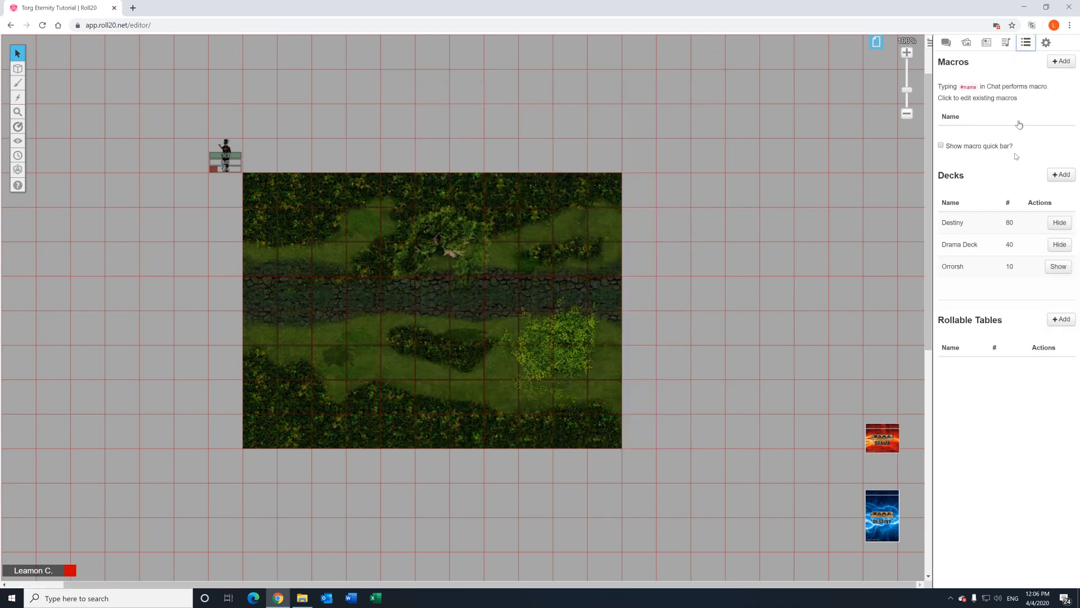
click(1058, 223)
click(1060, 244)
click(1058, 266)
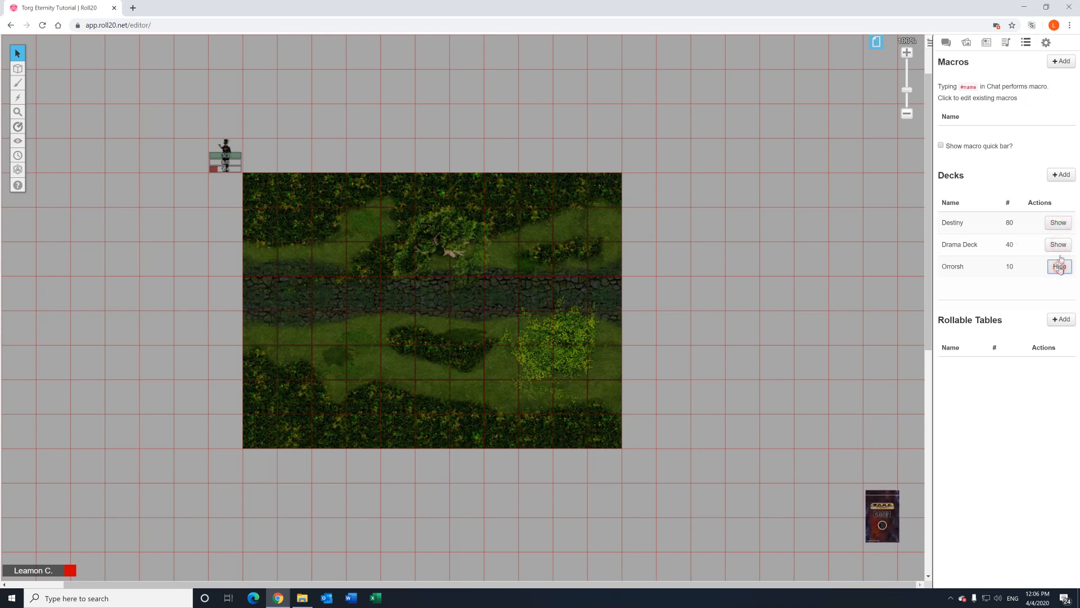
Show the Destiny deck in place of Orrorsh, and switch the displayed deck to Drama Deck only.
click(1059, 244)
click(1058, 223)
click(1059, 266)
click(1059, 245)
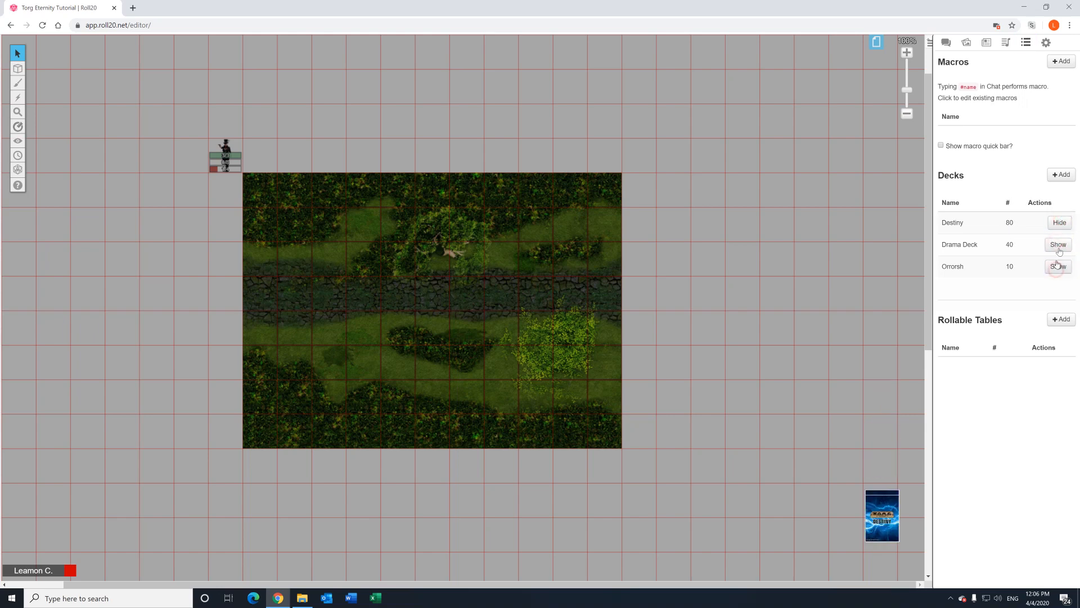
click(1059, 244)
click(1058, 226)
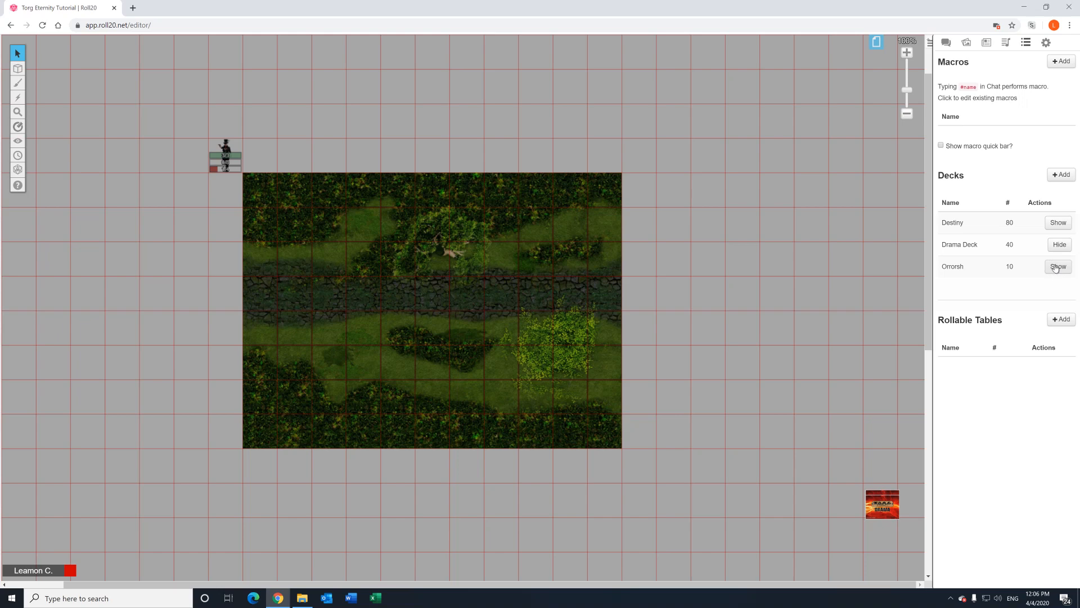
Display Orrorsh and Destiny together with Drama Deck hidden, toggle Destiny off and on, and hide Orrorsh.
click(1056, 268)
click(1059, 244)
click(1057, 222)
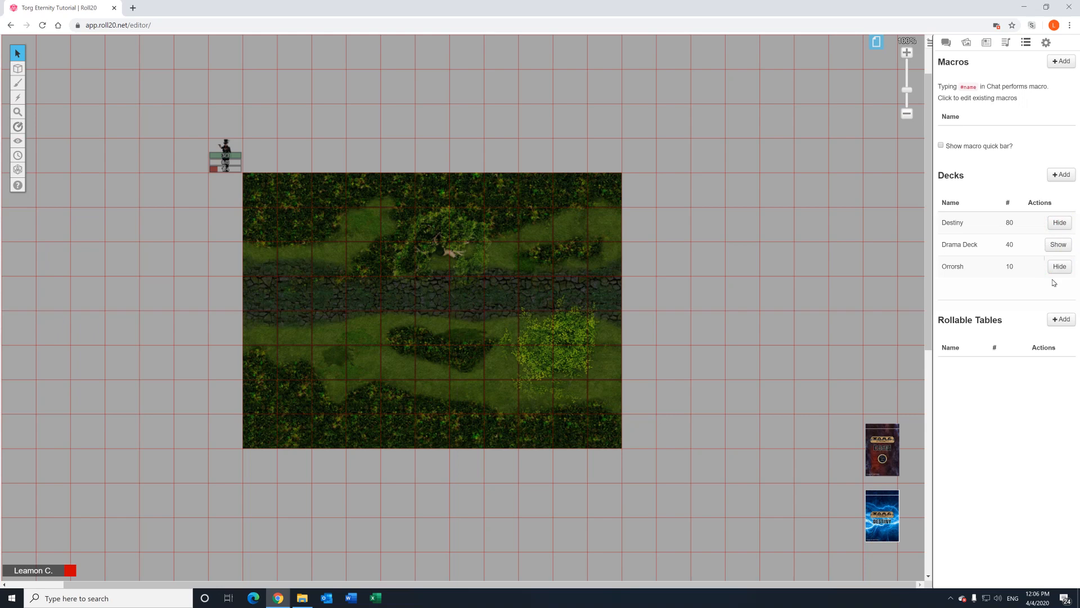
click(1058, 224)
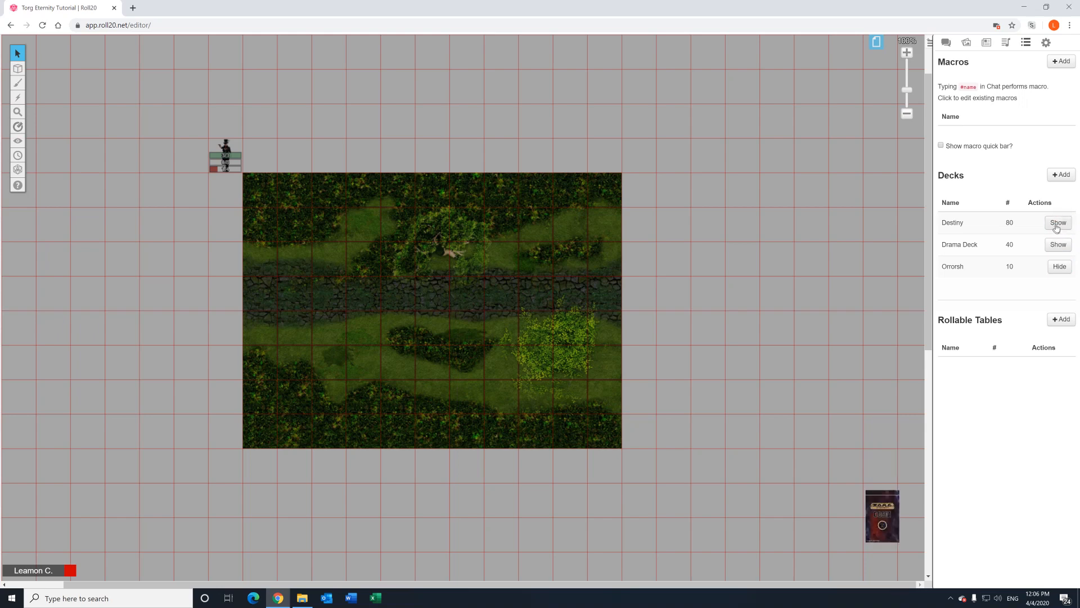
click(1057, 224)
click(1050, 269)
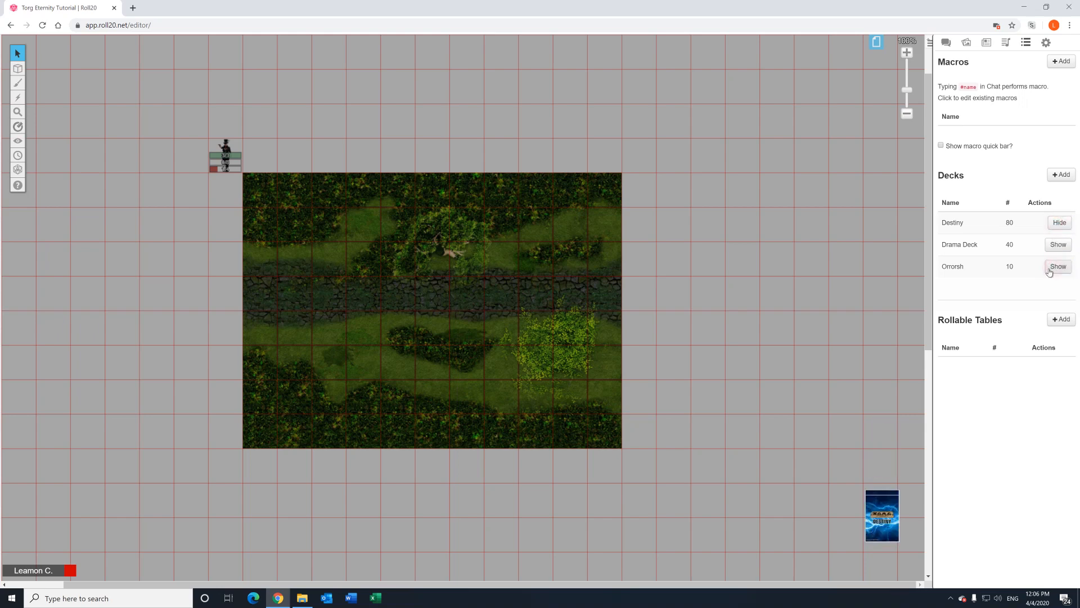
Hide the Destiny deck, and show the Destiny, Drama Deck and Orrorsh decks on the tabletop.
click(1056, 224)
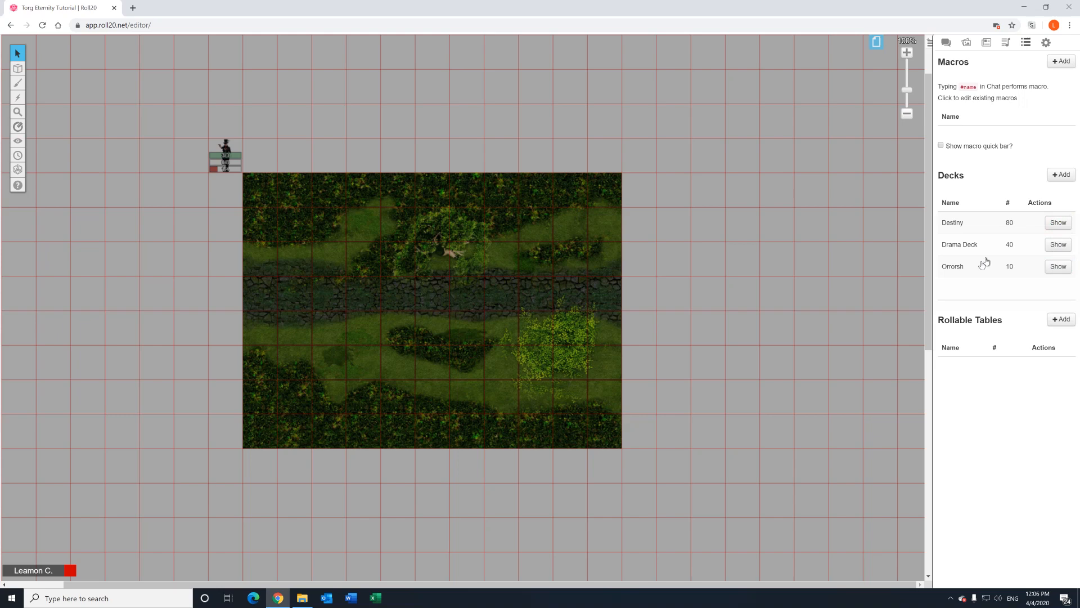
click(1057, 222)
click(1058, 244)
click(1058, 266)
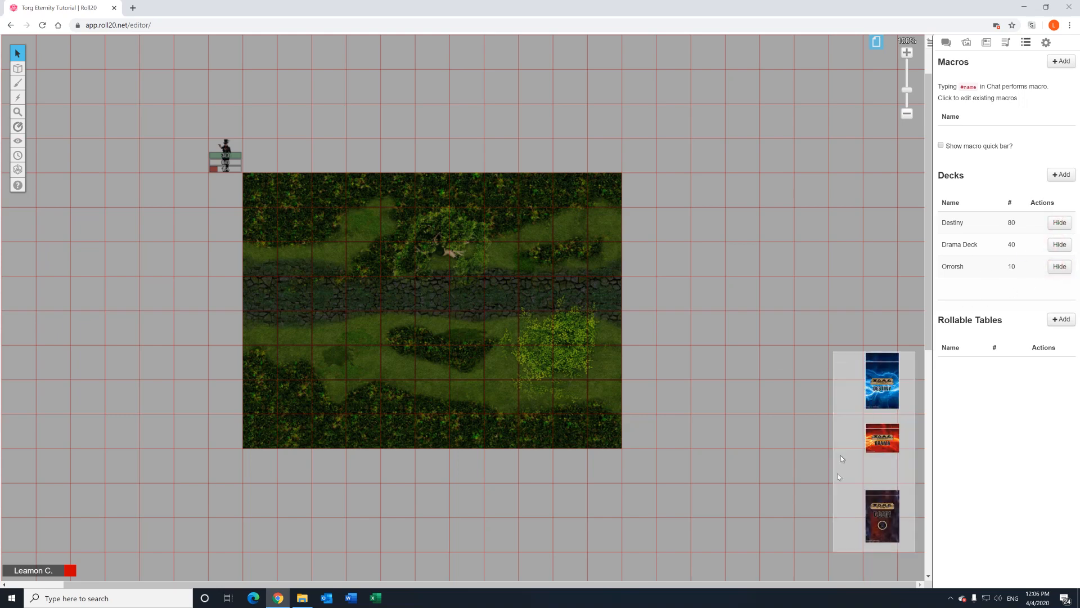
Shuffle the Destiny deck and deal a single card from it to the player's hand.
mouse_move(880, 495)
mouse_move(873, 404)
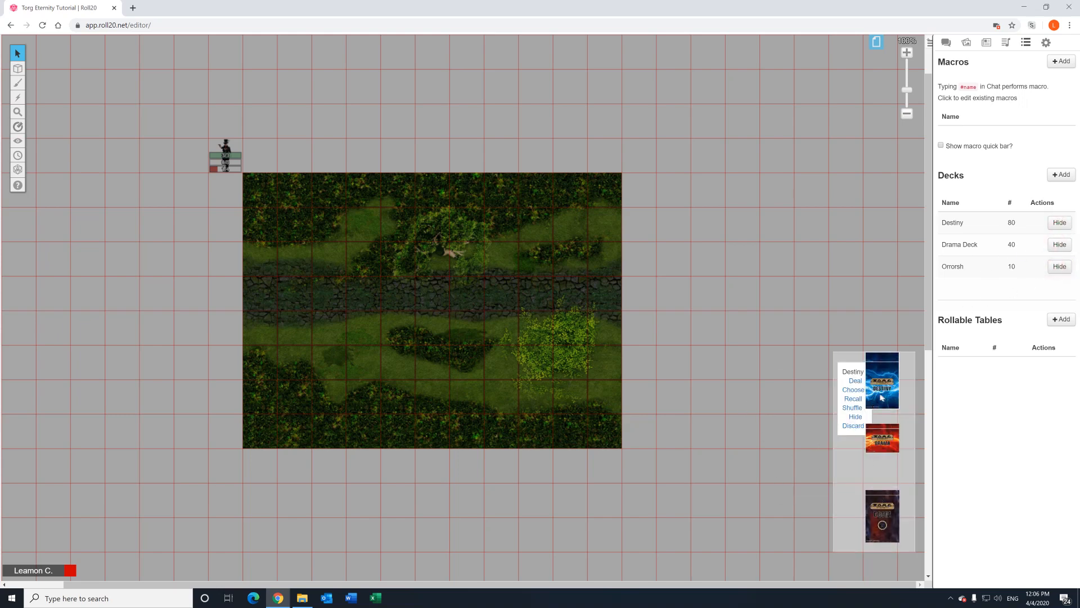
click(852, 408)
click(551, 337)
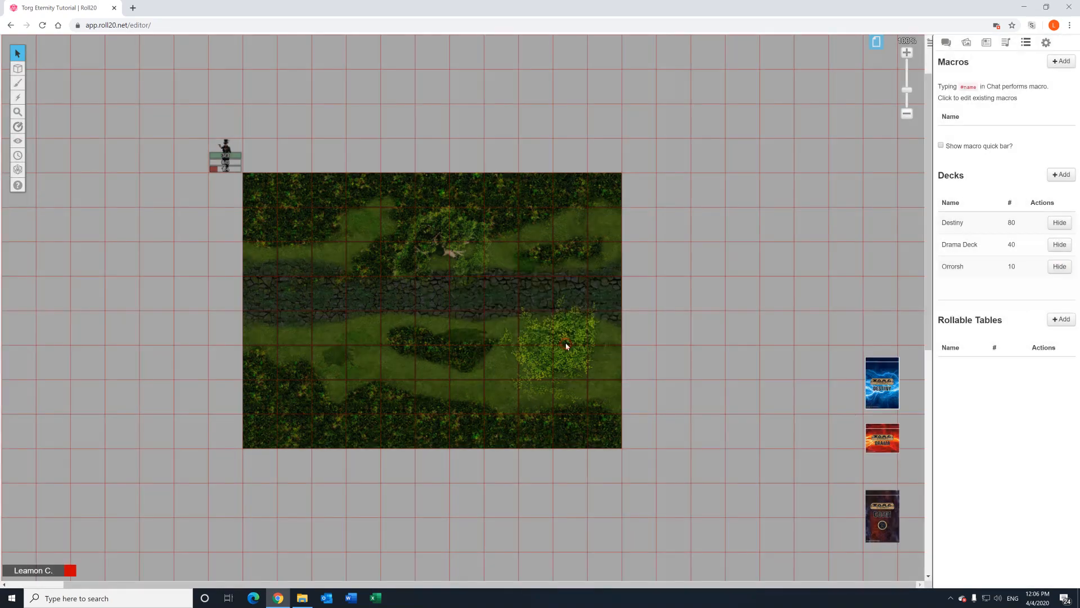
mouse_move(841, 388)
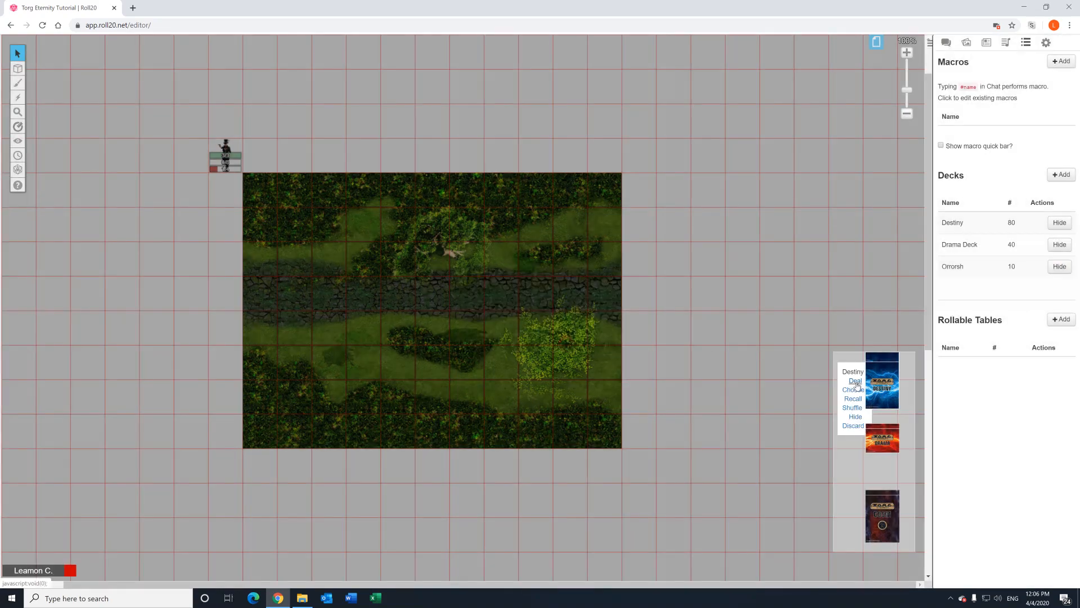
drag(883, 360, 41, 575)
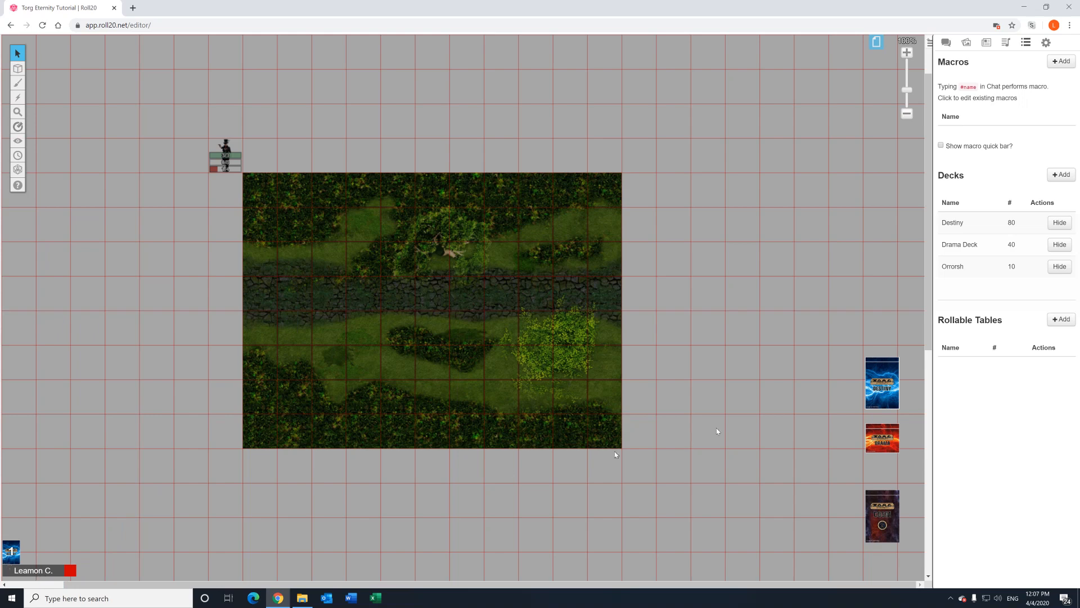
Deal 4 cards from the Destiny deck to the player using the Deal Multiple Cards option.
click(854, 380)
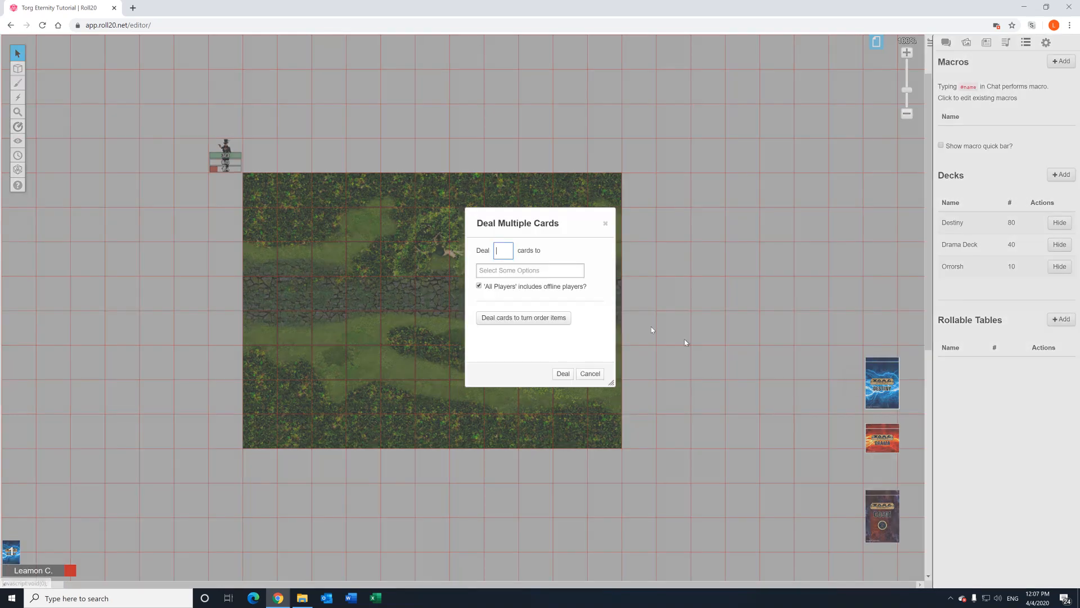
click(504, 273)
click(498, 294)
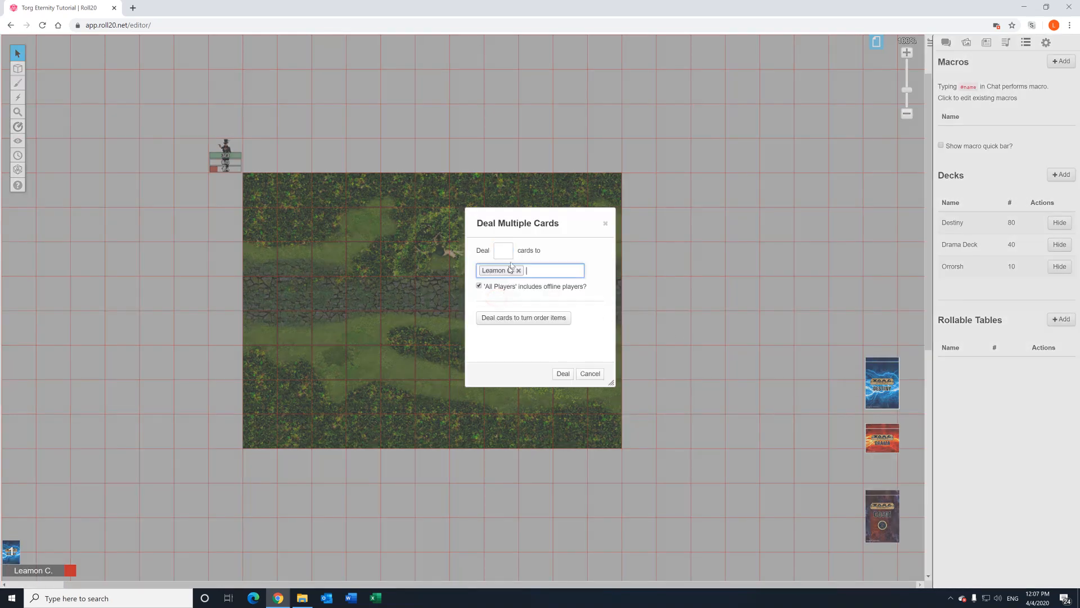
click(509, 249)
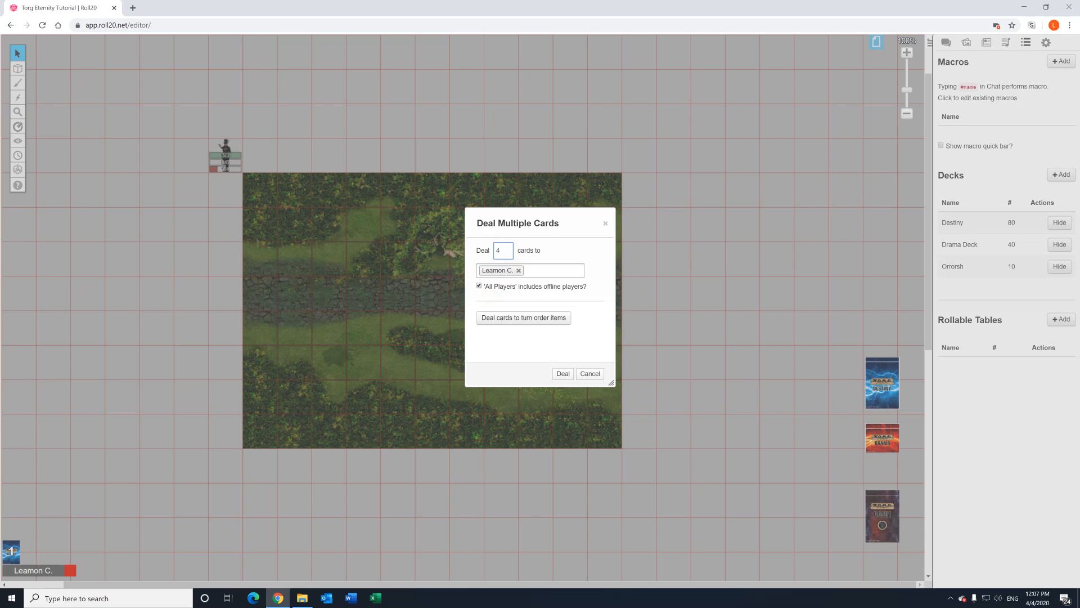
click(561, 373)
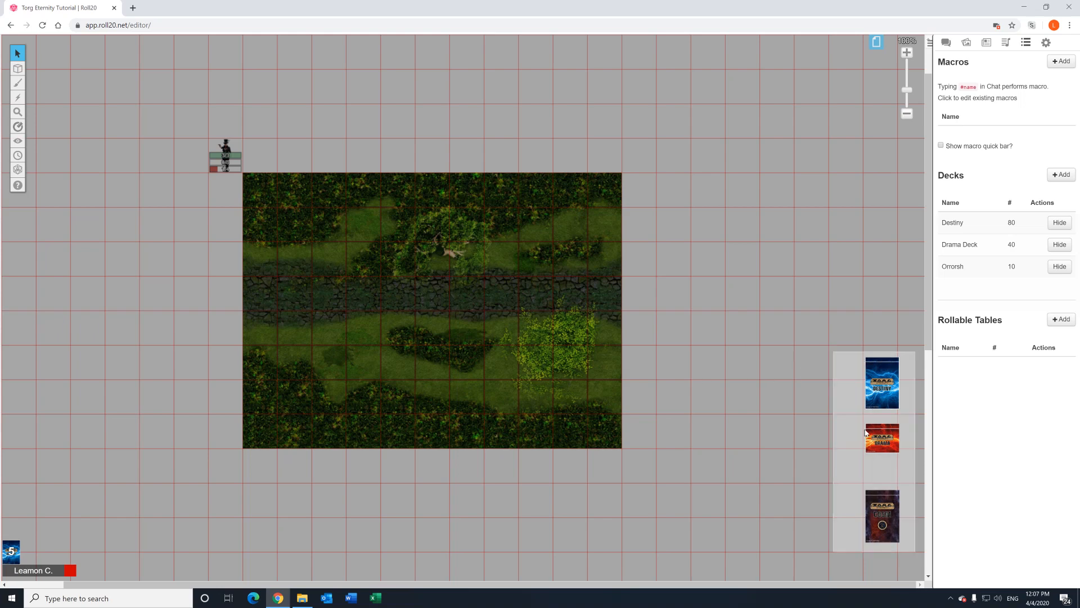
Recall the Destiny cards held in player hands and shuffle the Destiny deck.
mouse_move(867, 434)
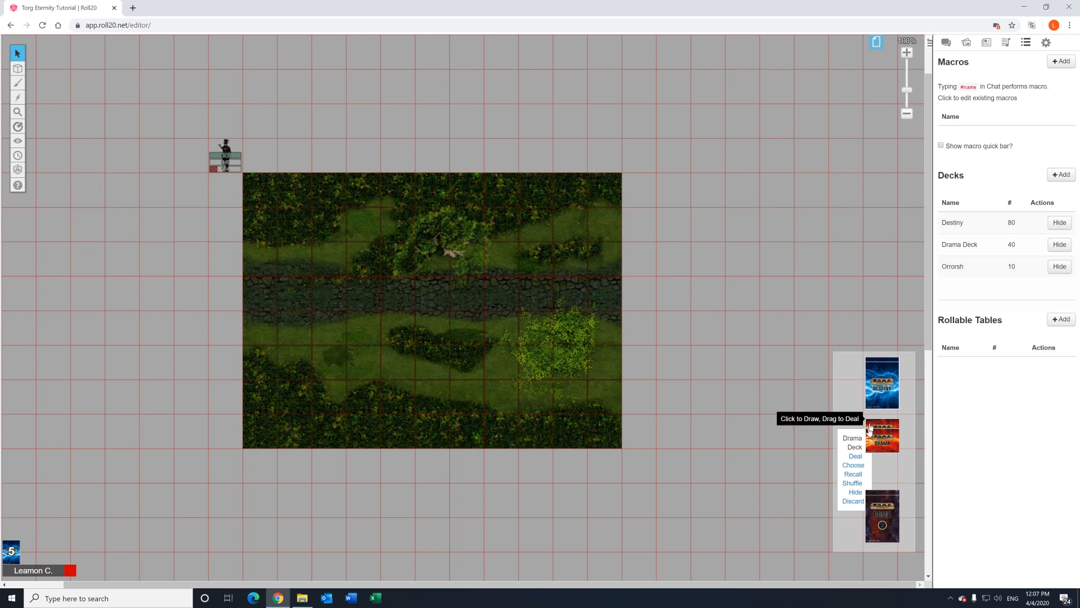
mouse_move(877, 363)
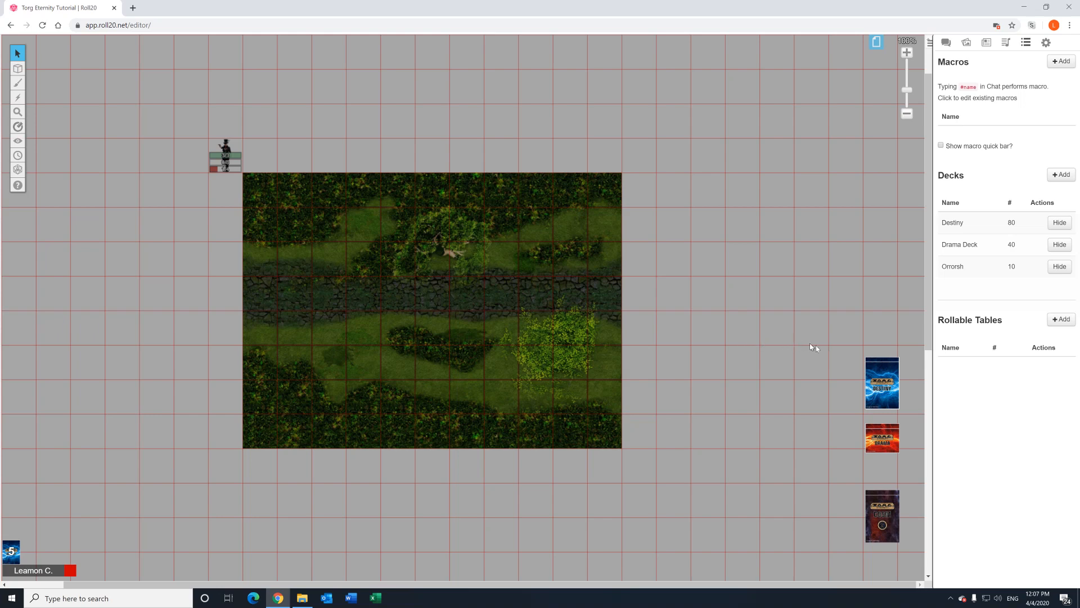
mouse_move(867, 397)
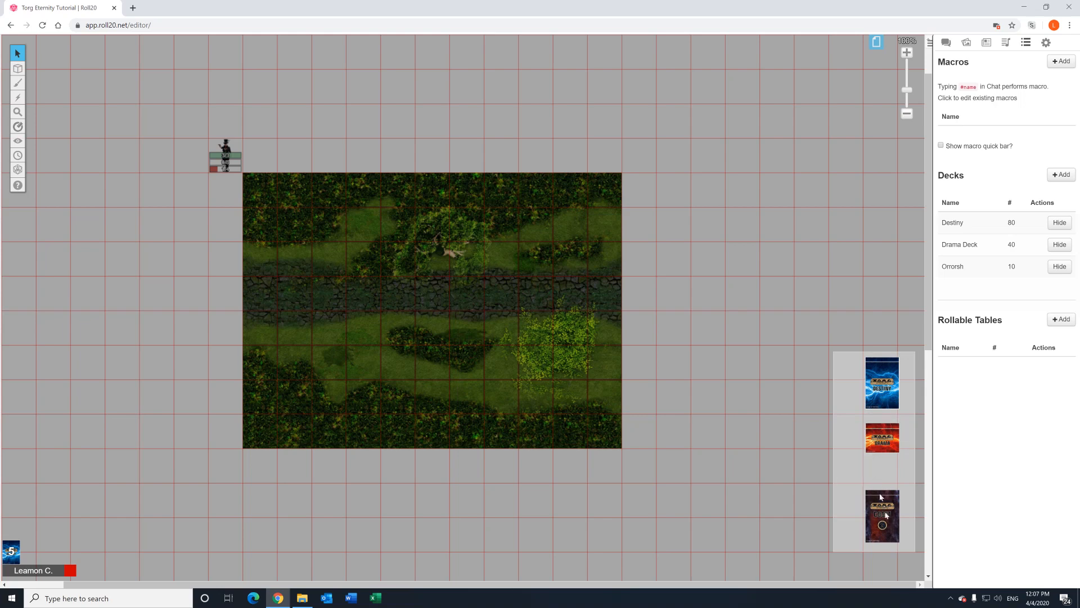
mouse_move(887, 526)
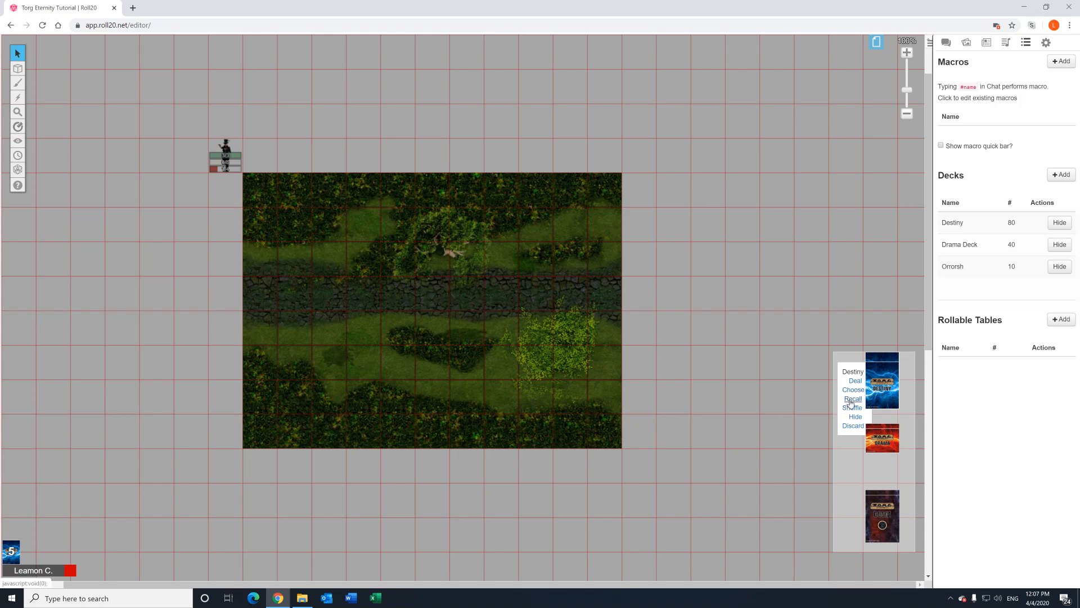
click(855, 399)
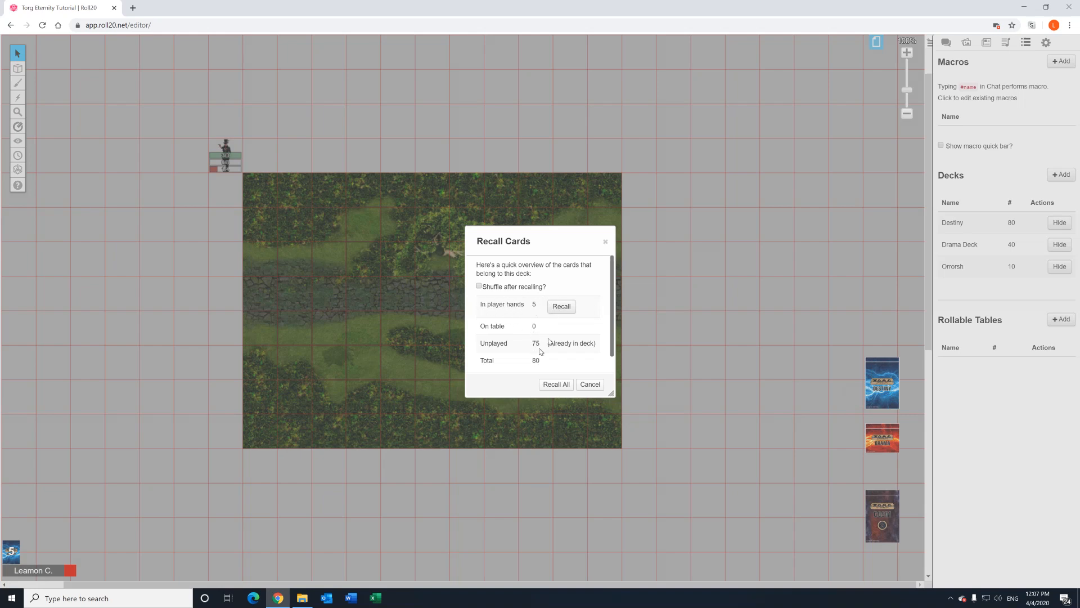
click(570, 306)
mouse_move(883, 394)
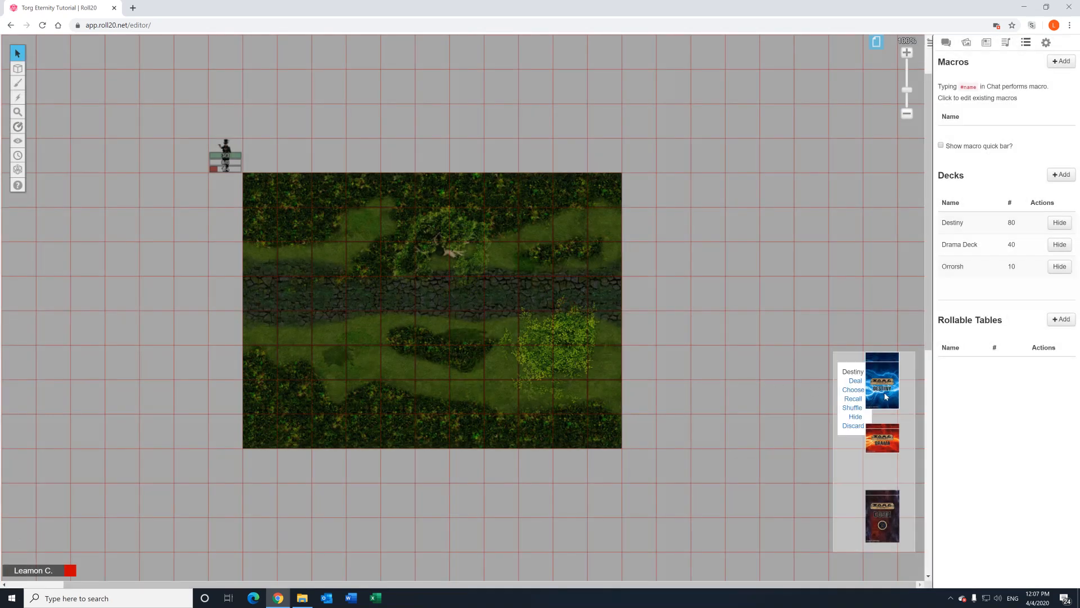
click(851, 407)
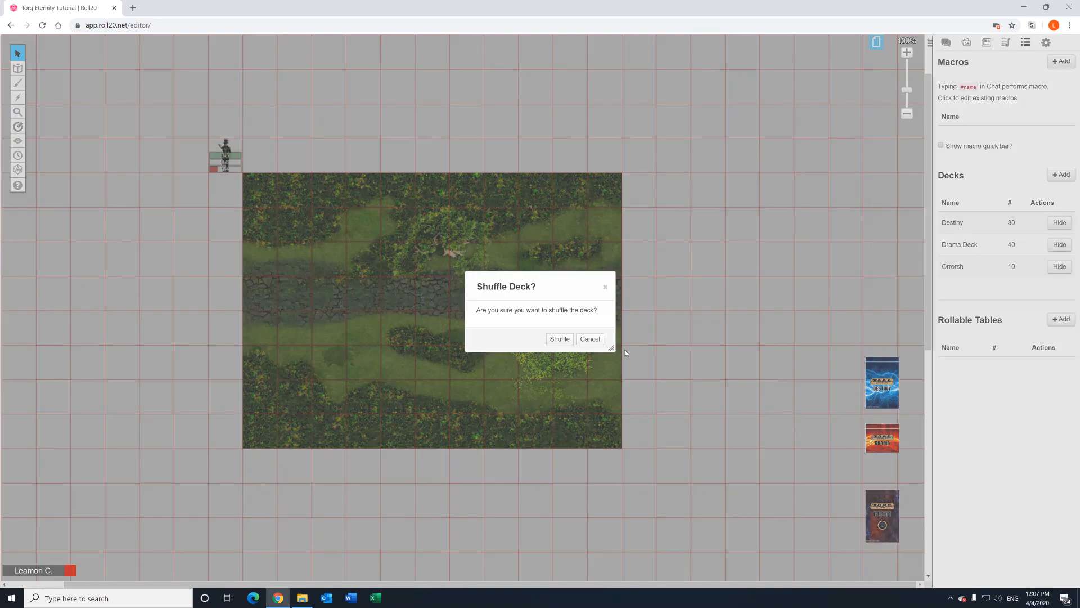
click(560, 341)
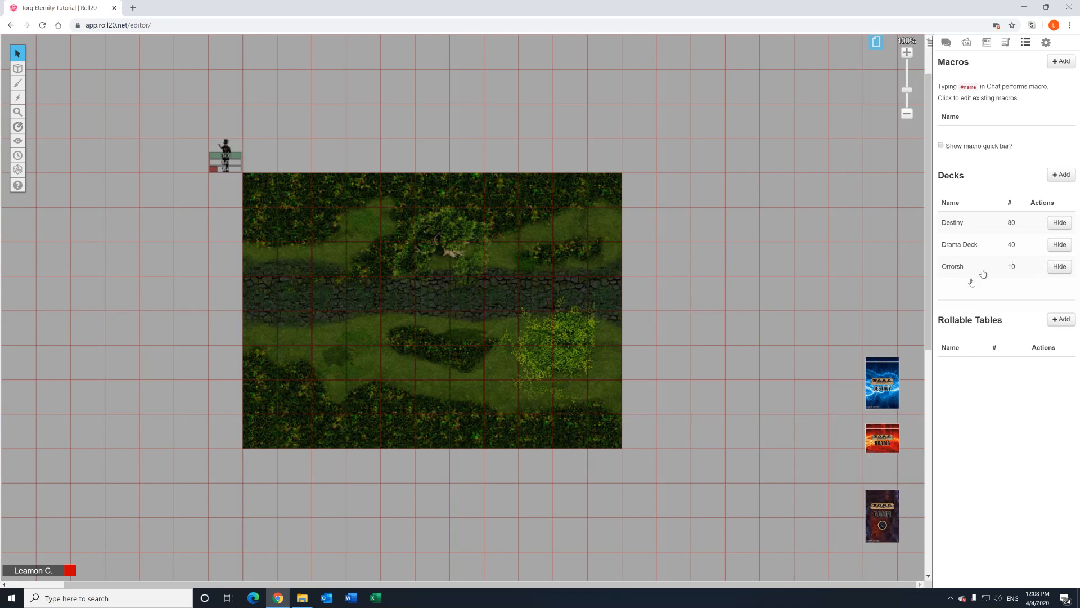
Deal one Orrorsh card to the player's hand and hide the Orrorsh deck from the tabletop.
mouse_move(891, 495)
mouse_down()
mouse_move(289, 491)
mouse_move(43, 574)
mouse_up()
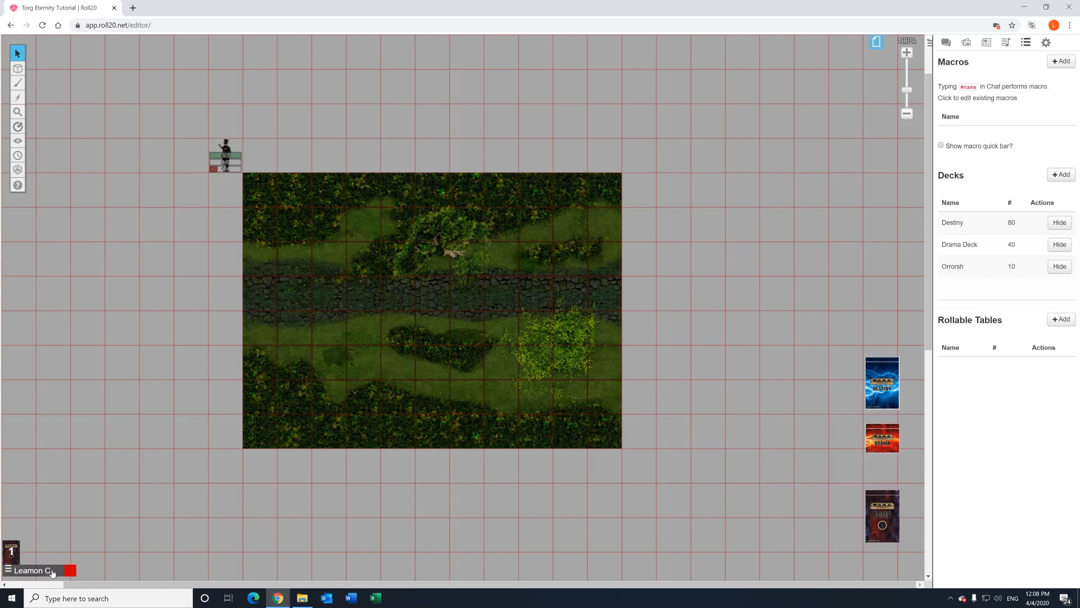
click(1059, 266)
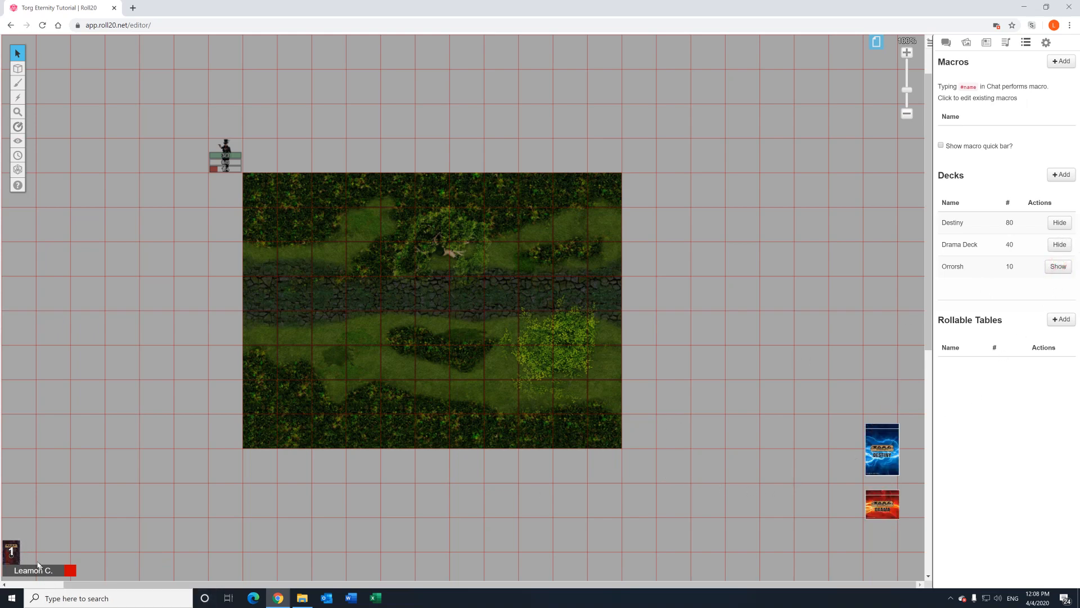
Play the Orrorsh card from the player's hand onto the lower right part of the map.
click(7, 555)
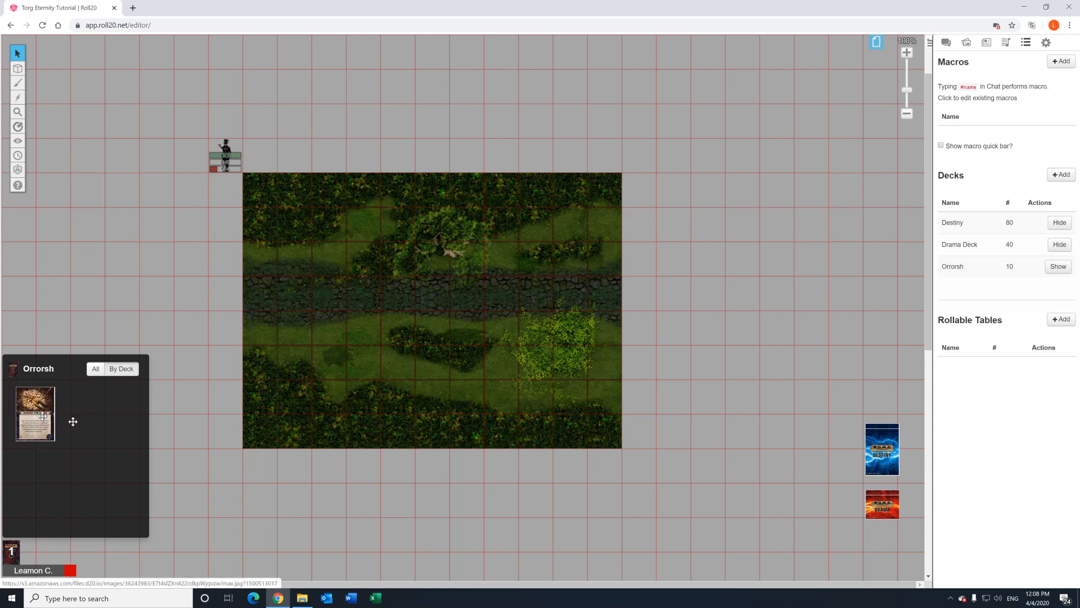
drag(269, 390, 269, 391)
drag(287, 516, 542, 436)
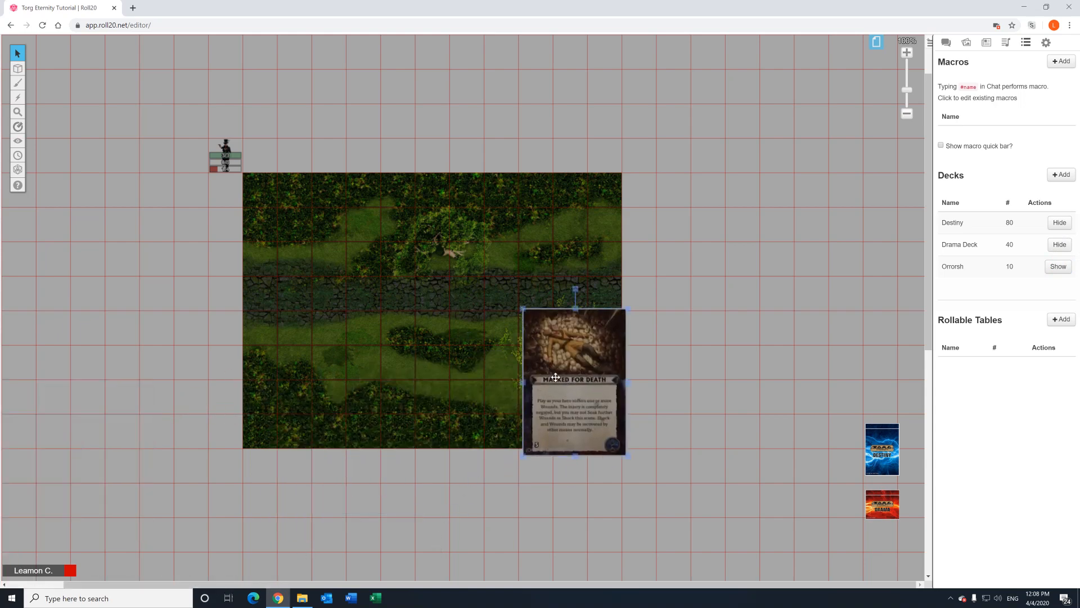
Enlarge the Marked for Death card slightly and move it to the left half of the map.
click(517, 459)
mouse_move(522, 457)
mouse_down()
mouse_move(502, 482)
mouse_move(404, 532)
mouse_move(514, 446)
mouse_up()
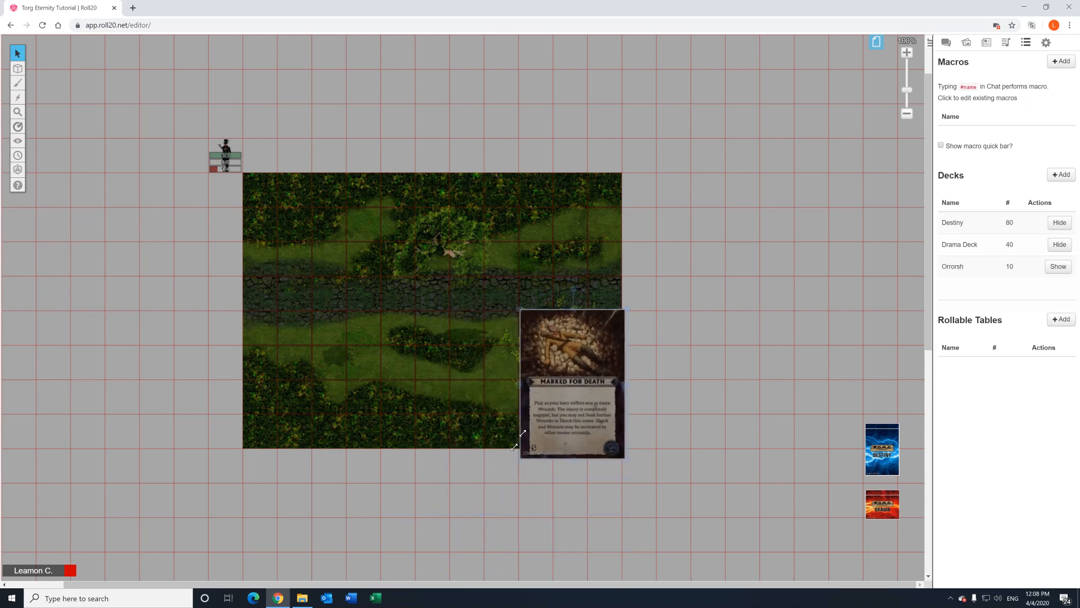
drag(540, 360, 341, 290)
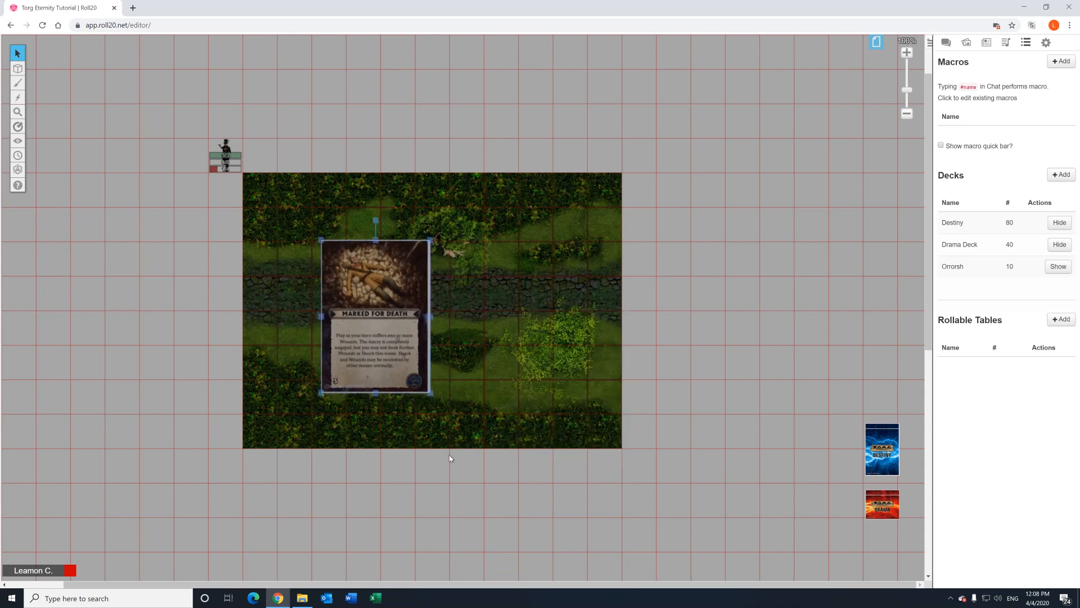
Take the Marked for Death card back into the hand, and play it again onto the map's lower edge.
right_click(367, 260)
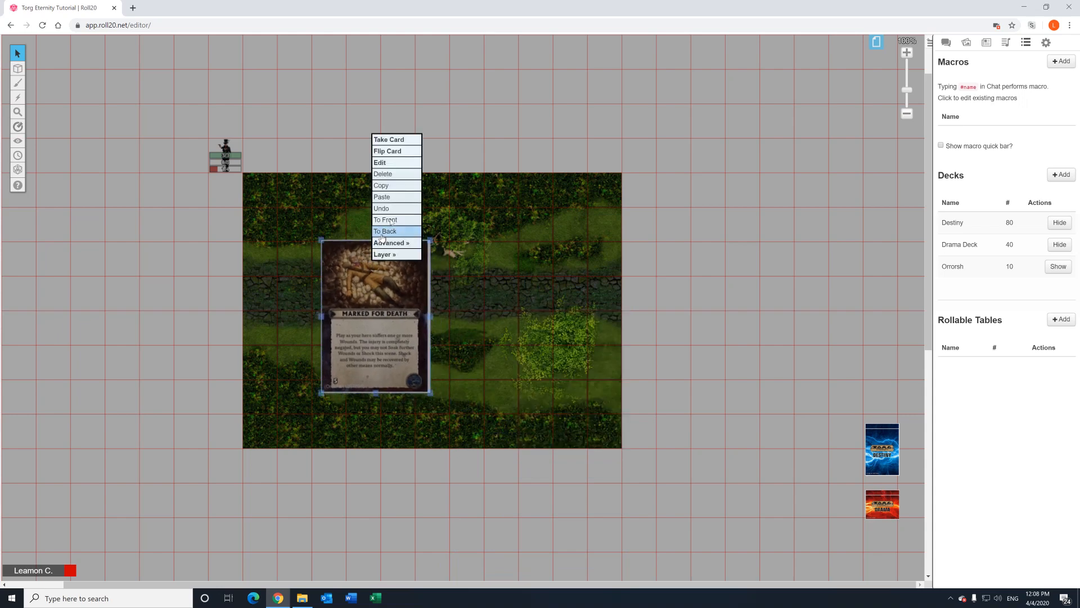
click(408, 140)
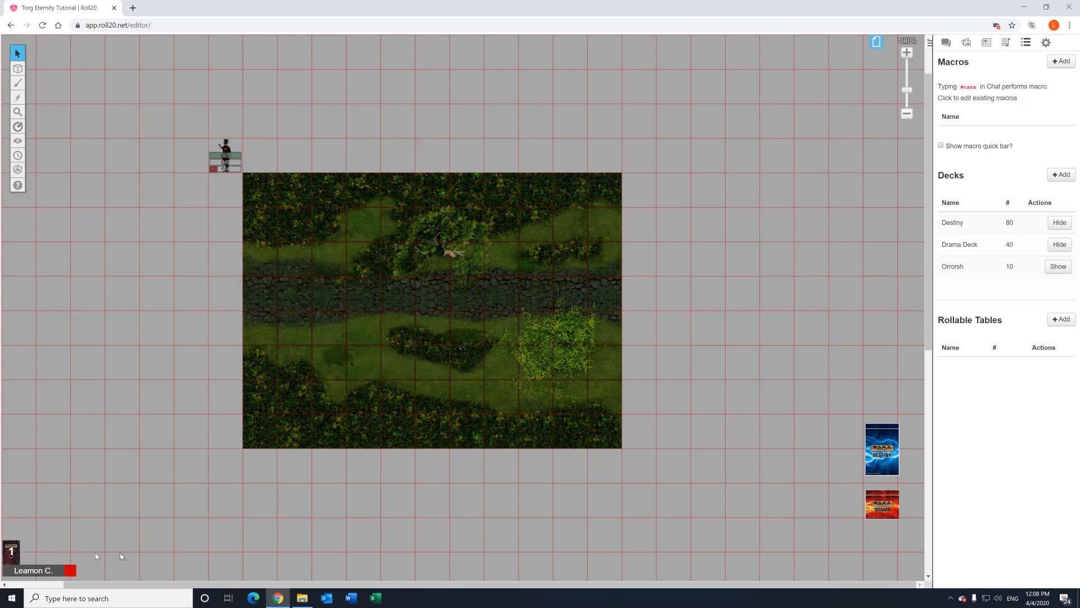
click(15, 551)
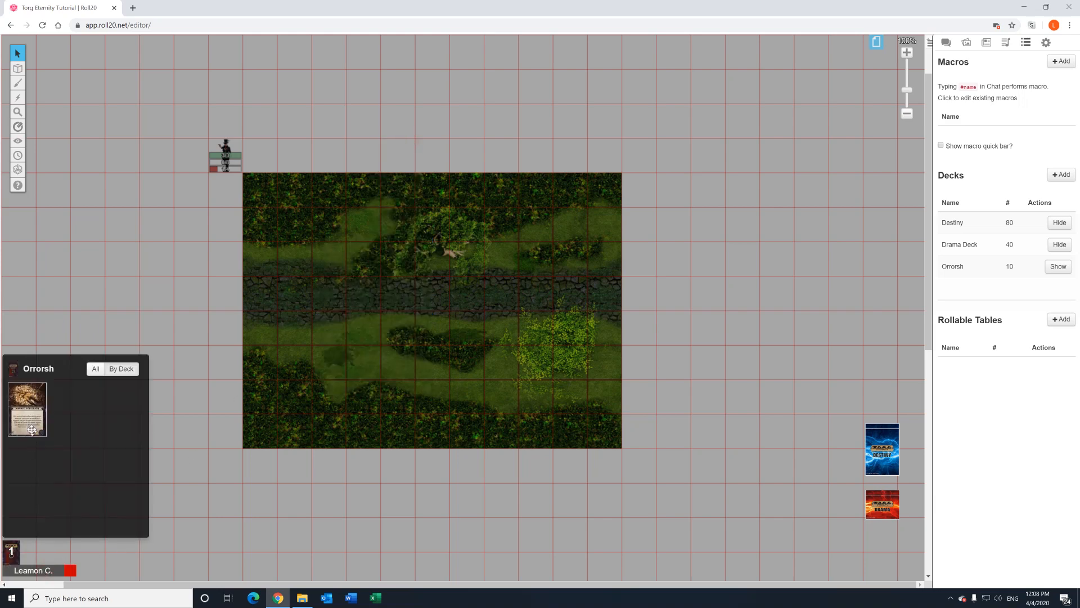
drag(32, 430, 355, 405)
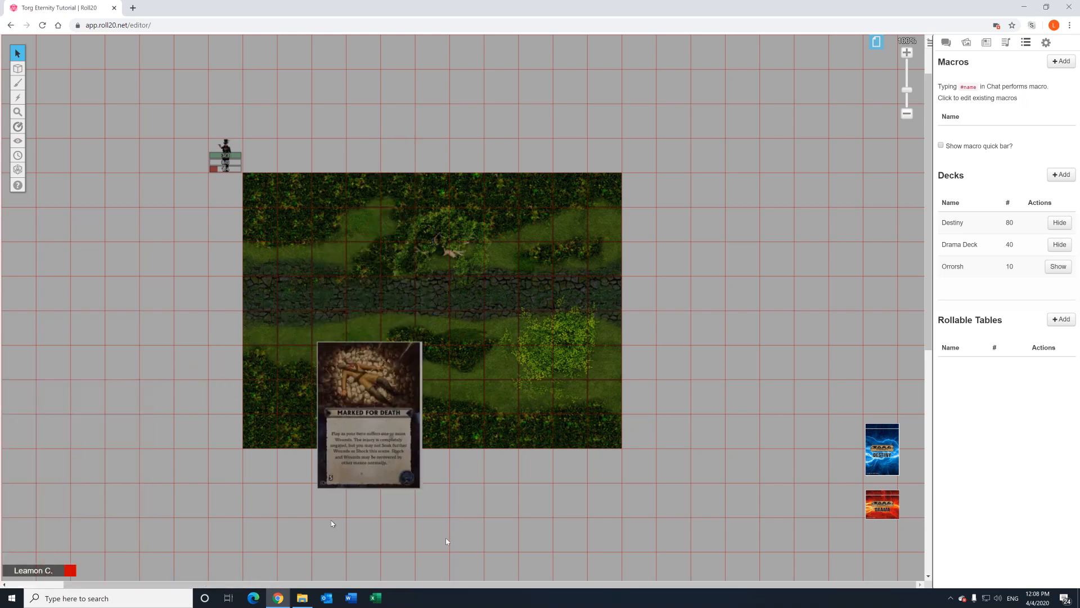
Delete the Marked for Death card from the map.
click(358, 414)
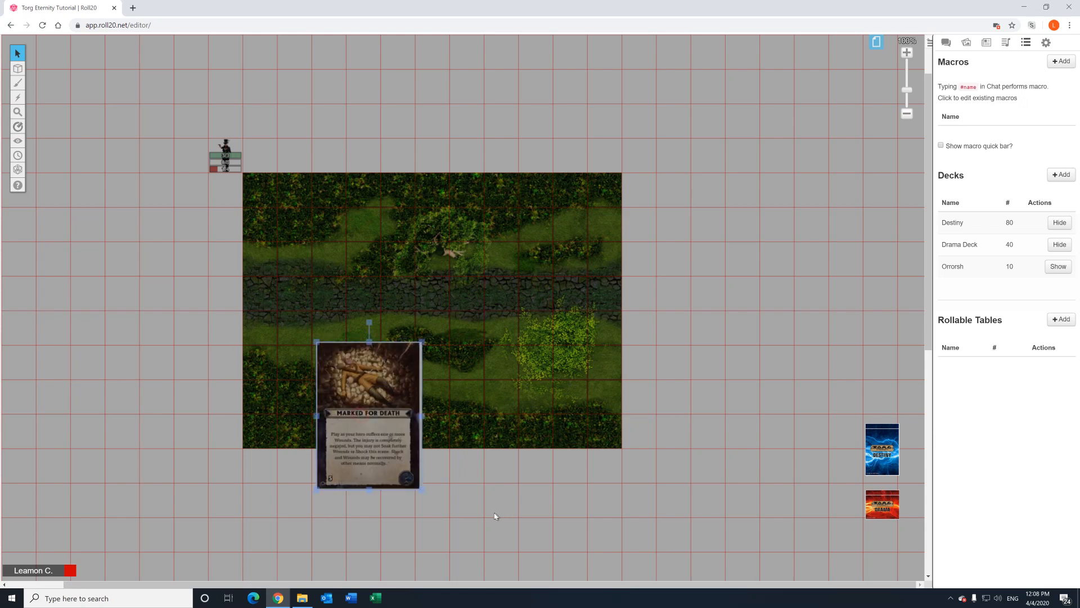
key(Delete)
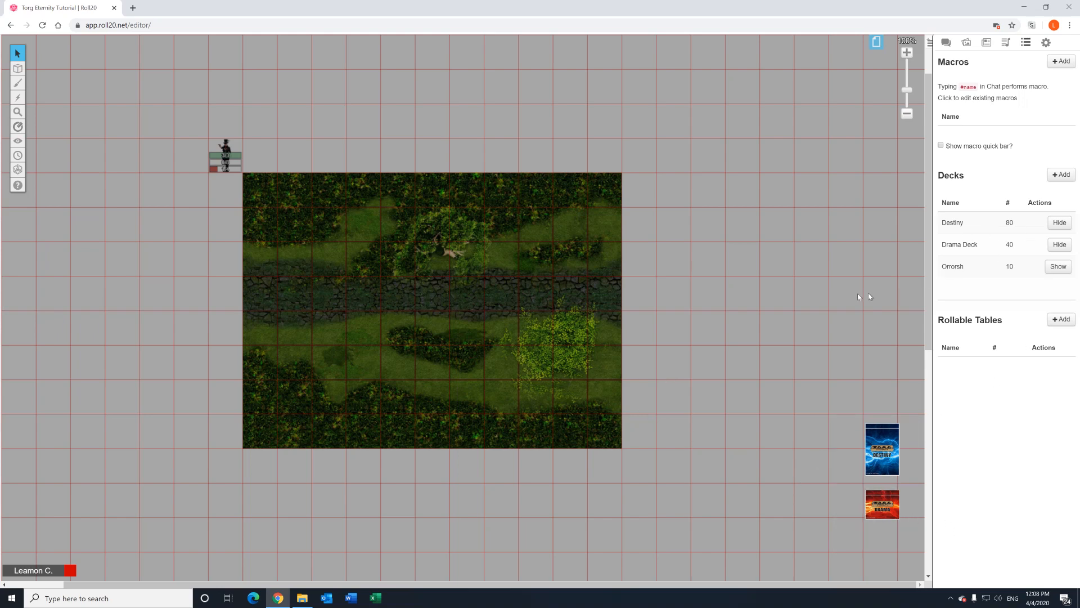
Show the Orrorsh deck on the tabletop again and shuffle it.
click(1057, 266)
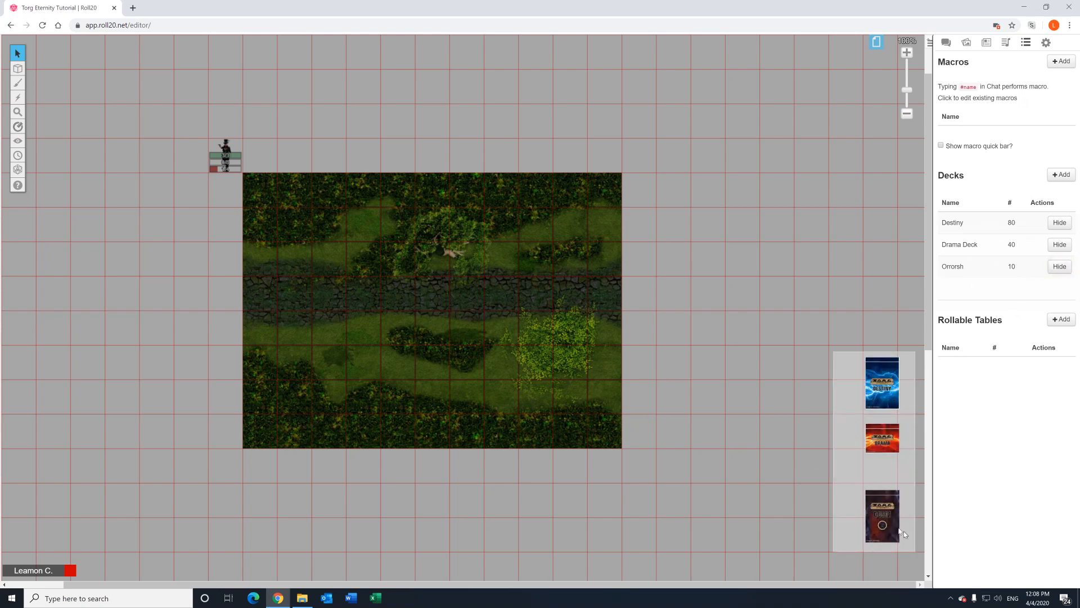
click(851, 540)
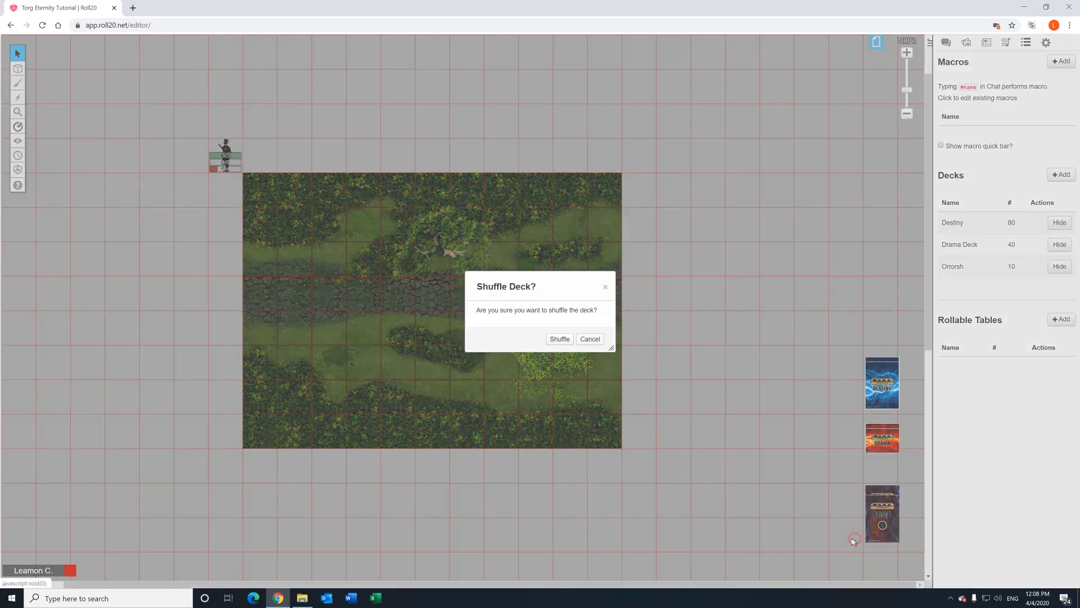
click(560, 339)
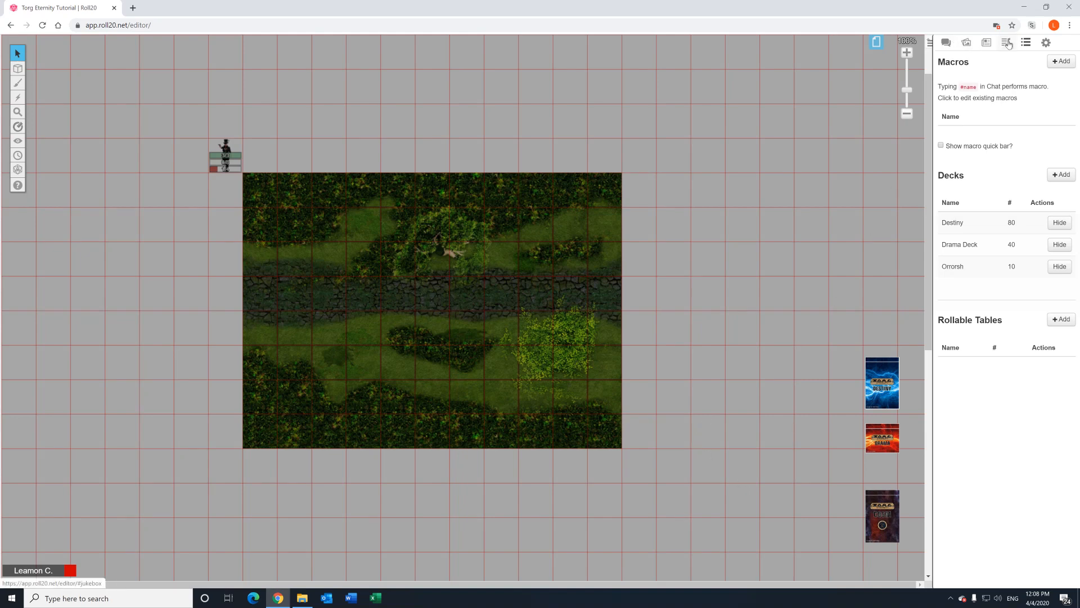
Open the text chat and examine the recent combat roll results above the welcome message.
click(946, 45)
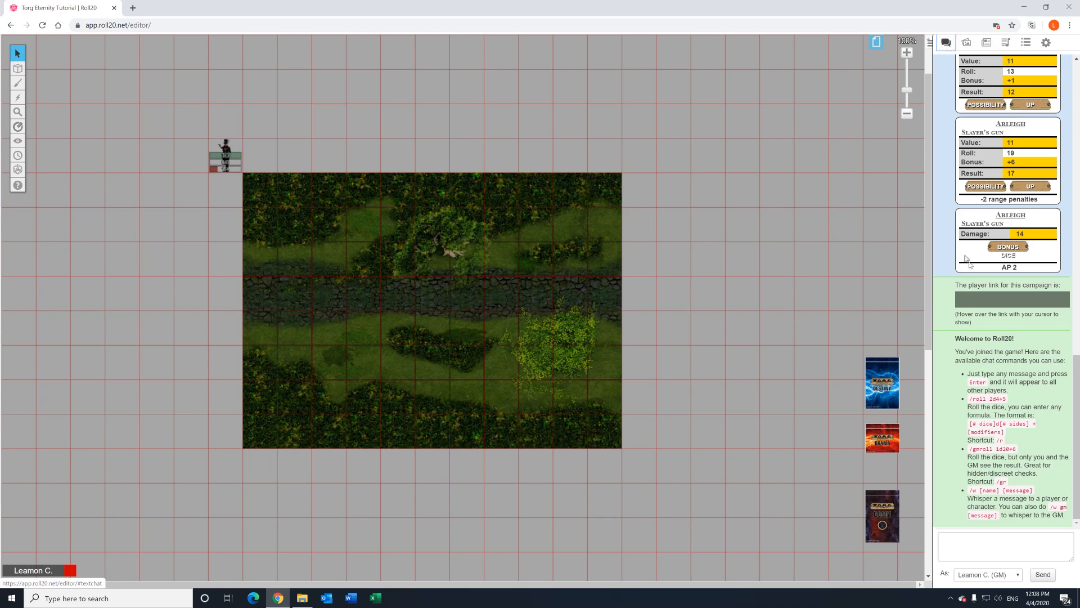
scroll(946, 62, up, 2)
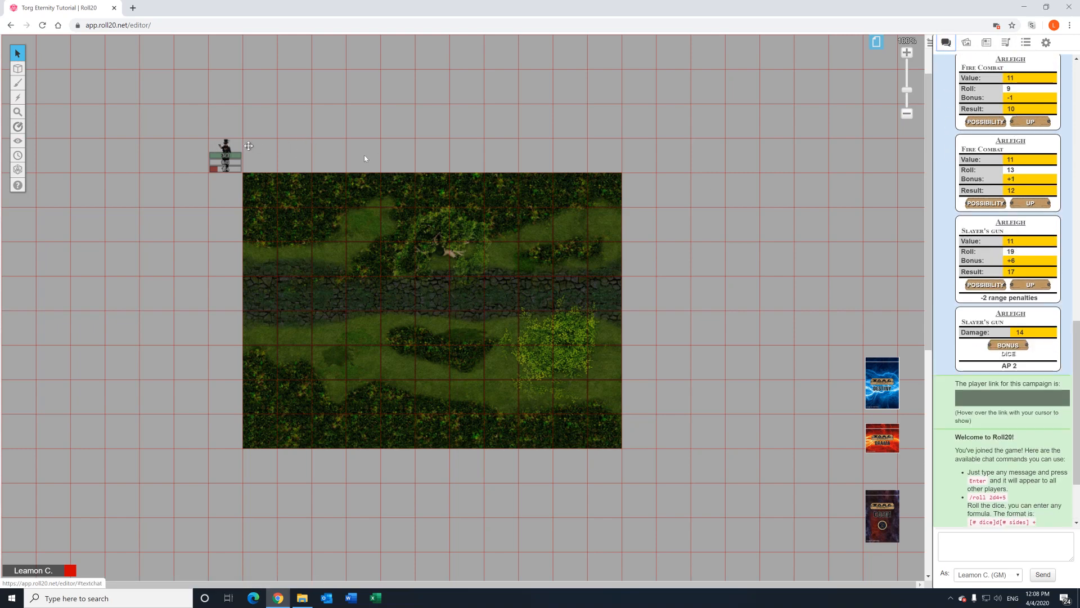
Create a journal folder named Maps, collapse the Characters folder and place Maps below it.
click(967, 45)
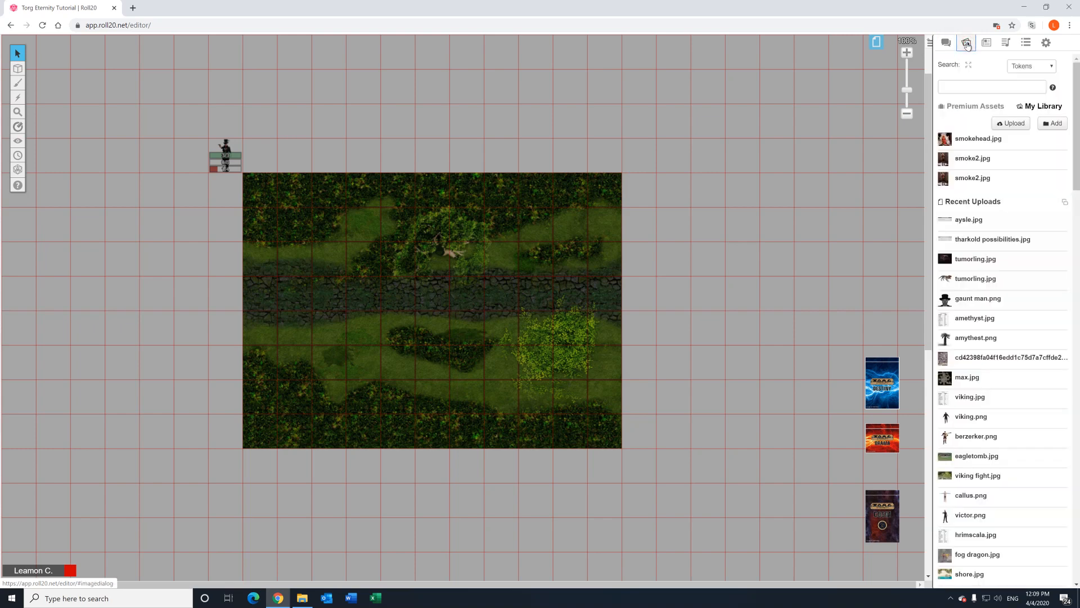
click(986, 44)
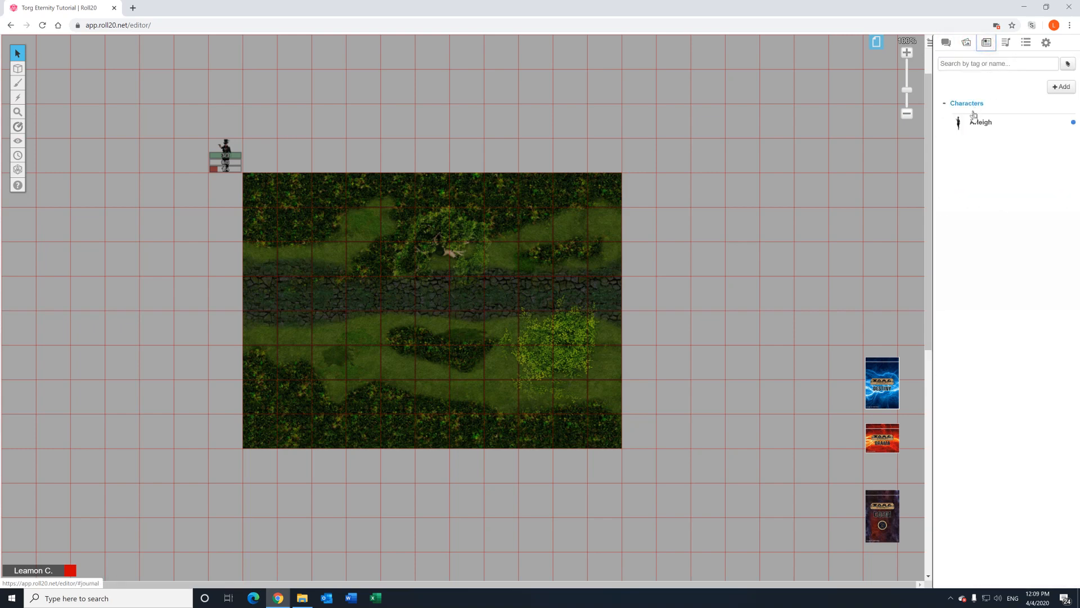
click(1058, 89)
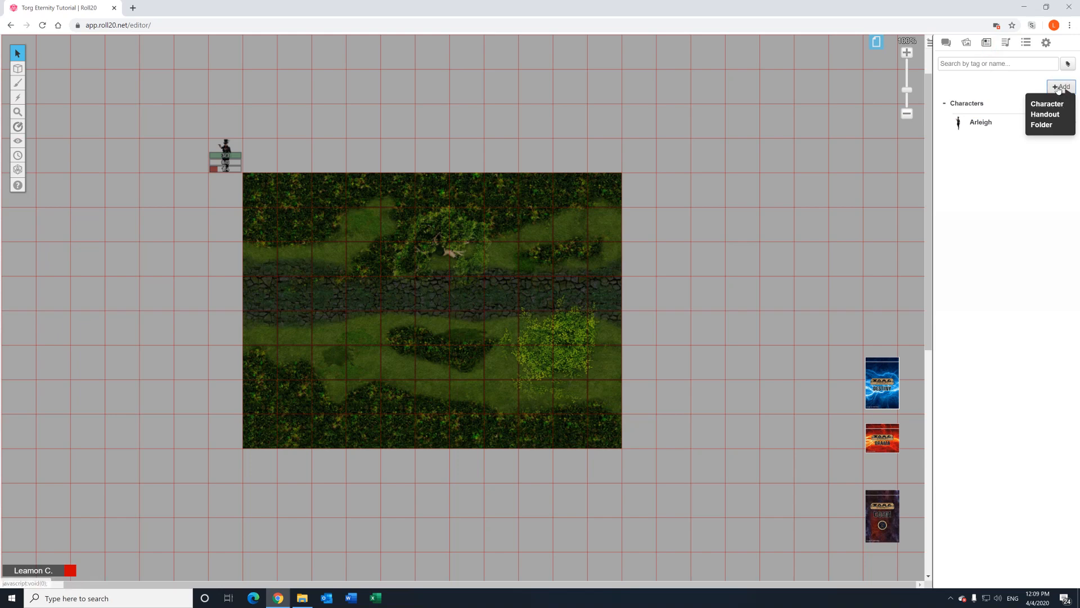
click(1055, 90)
click(1041, 125)
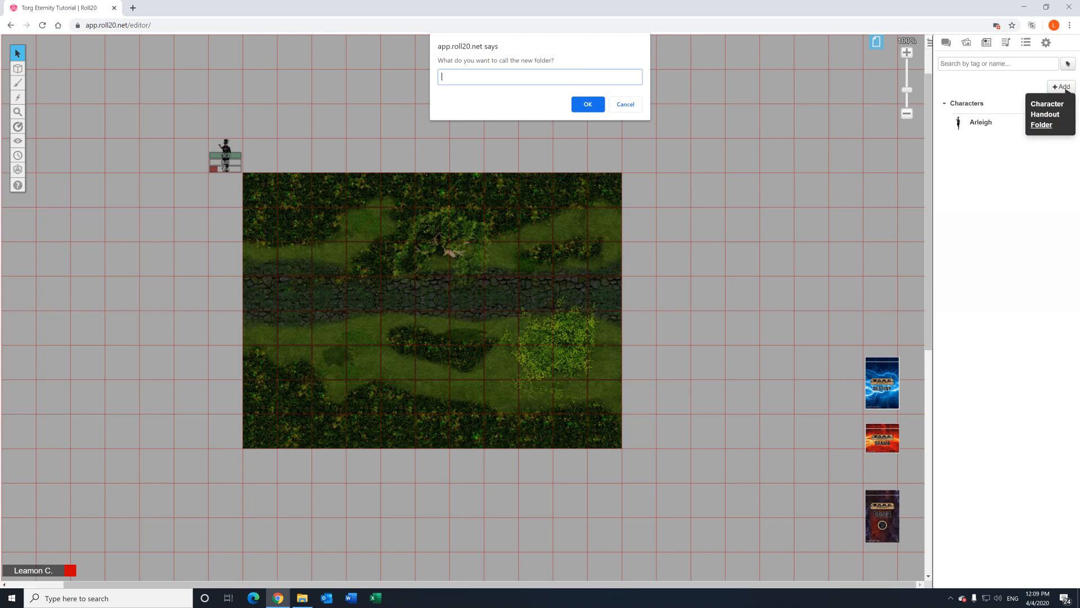
key(Return)
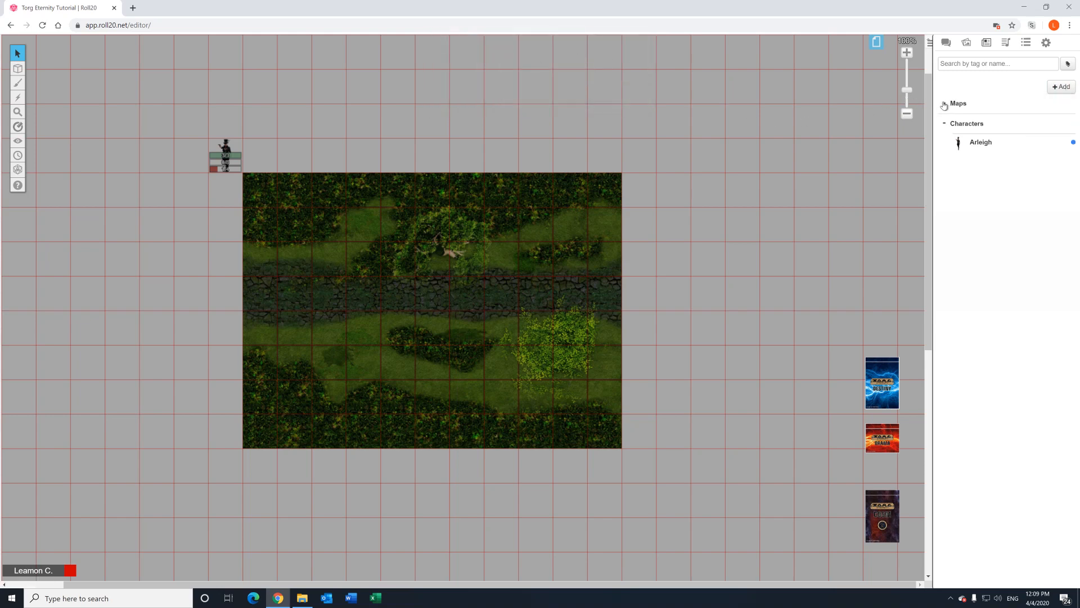
click(944, 123)
drag(945, 106, 948, 135)
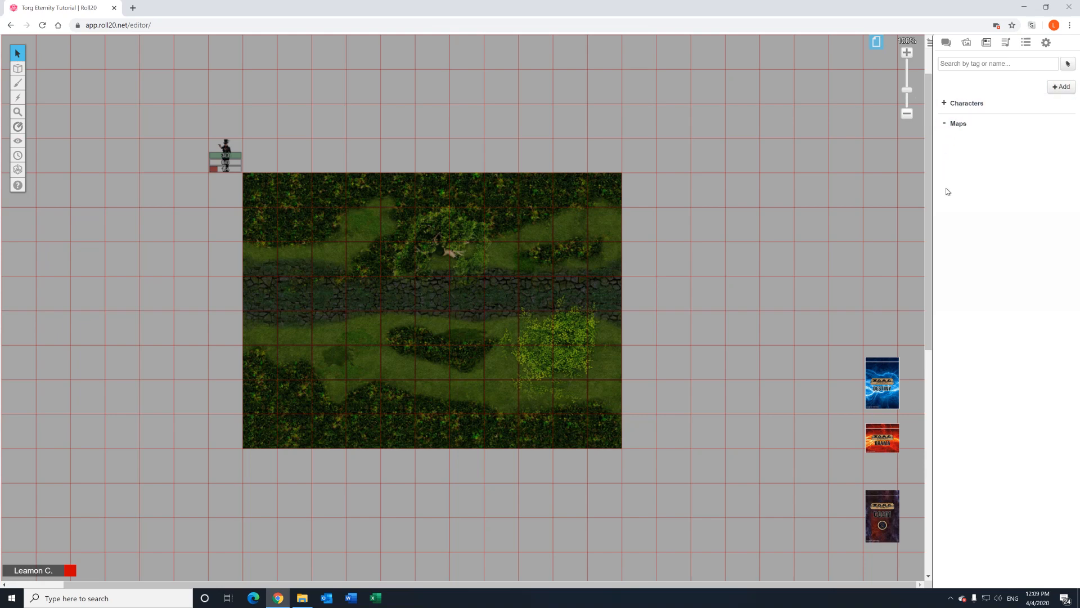
Create a new handout in the journal and name it Map.
click(1063, 87)
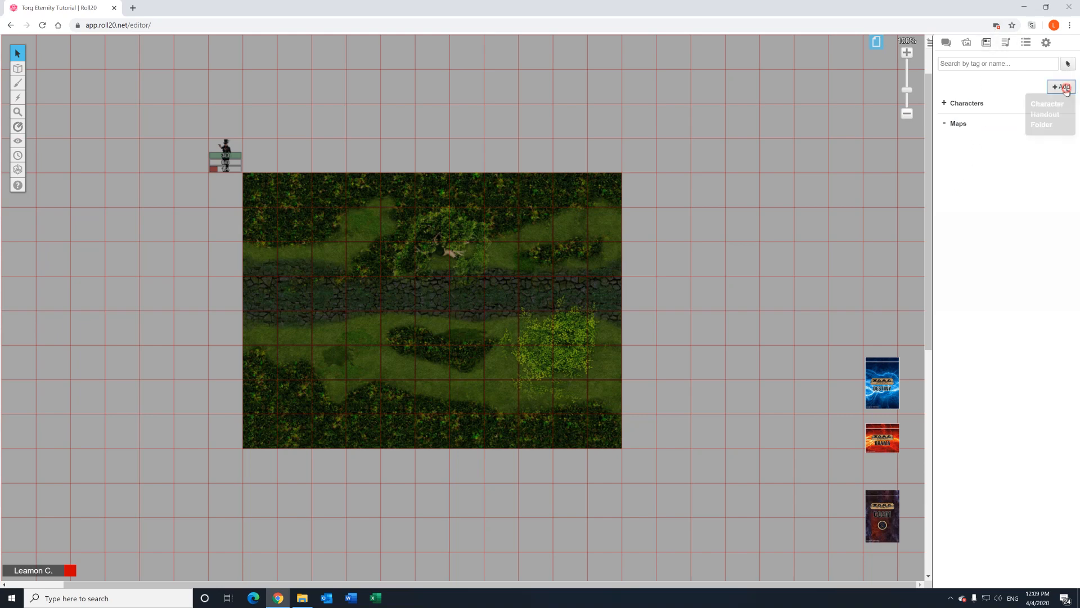
click(1047, 112)
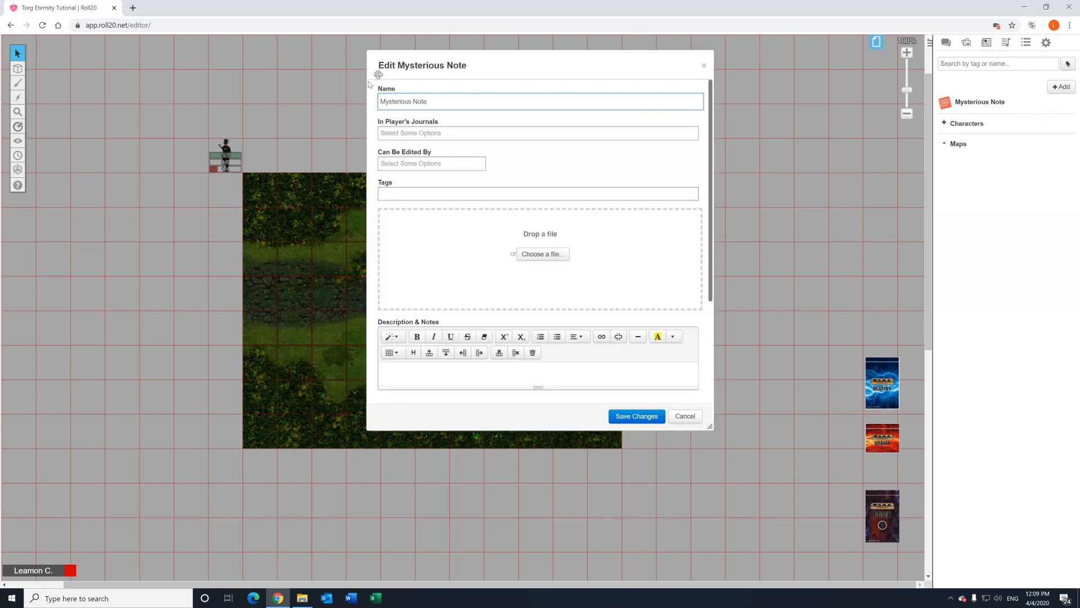
click(438, 103)
triple_click(437, 102)
text(Map)
Search the art library for "map".
click(967, 42)
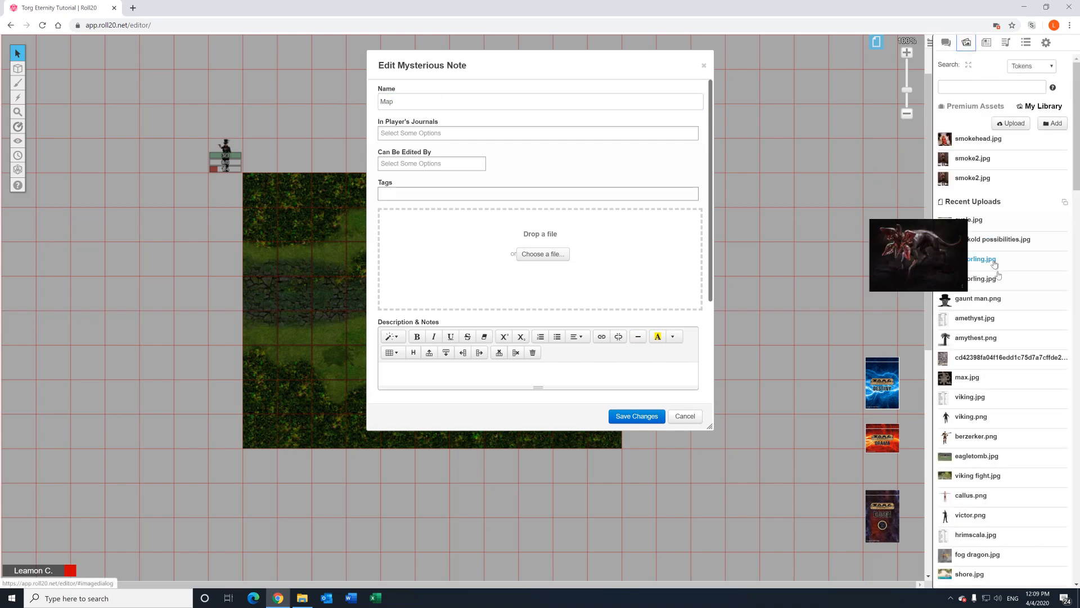
click(971, 88)
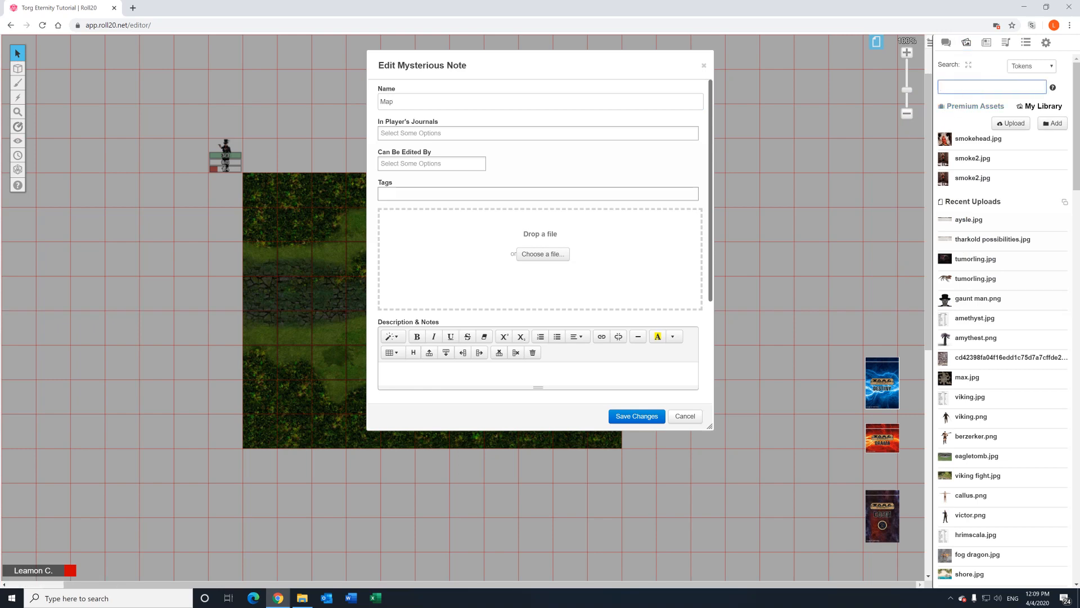
text(map)
key(Return)
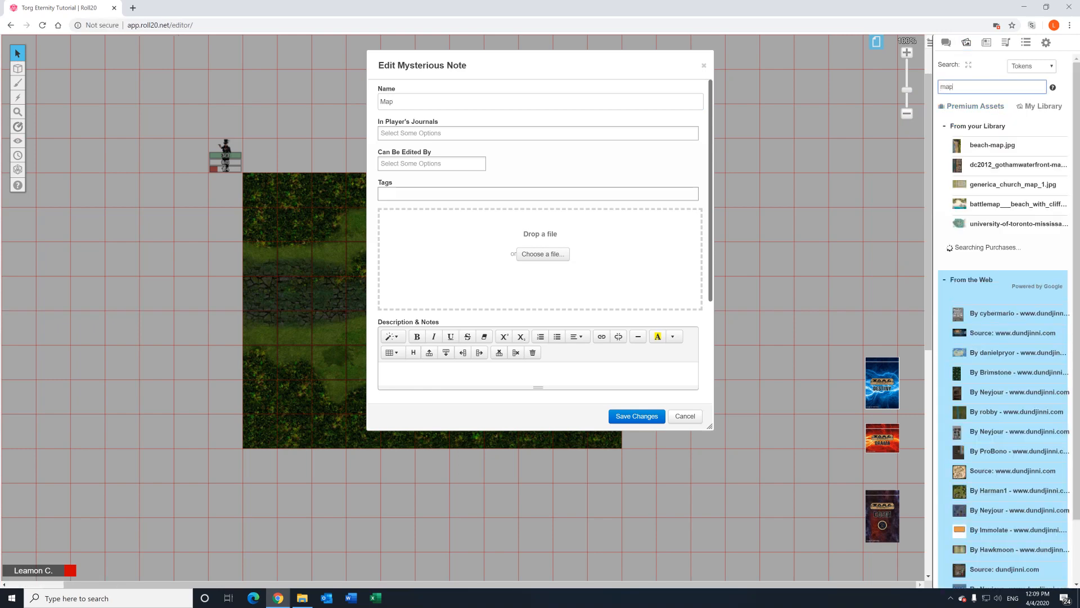
mouse_move(960, 201)
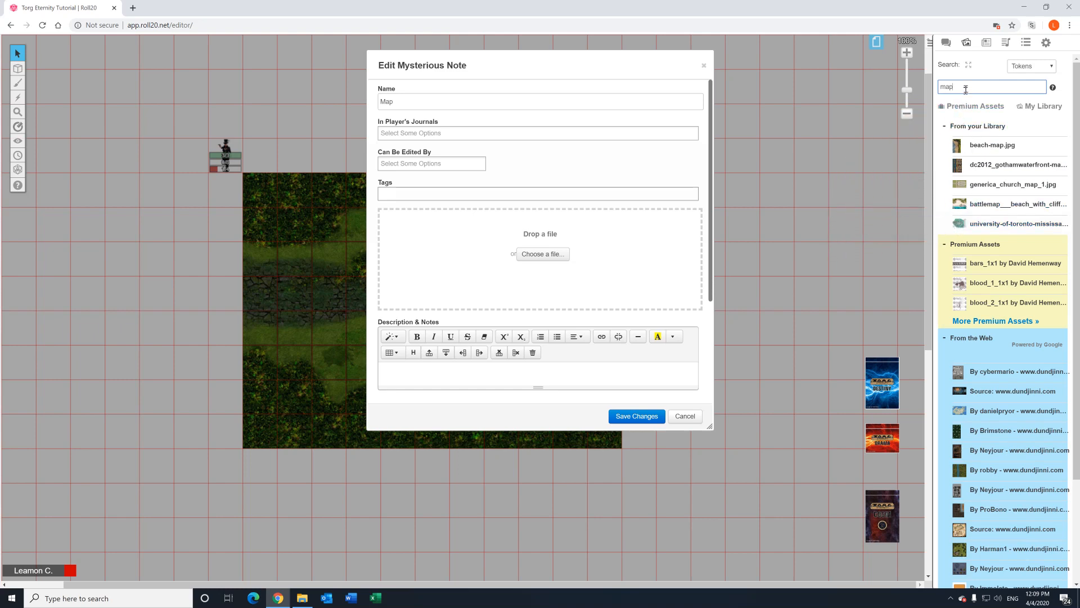
Search the art library for "worl" and add world.jpg from the library as the Map handout's image.
drag(965, 89, 927, 84)
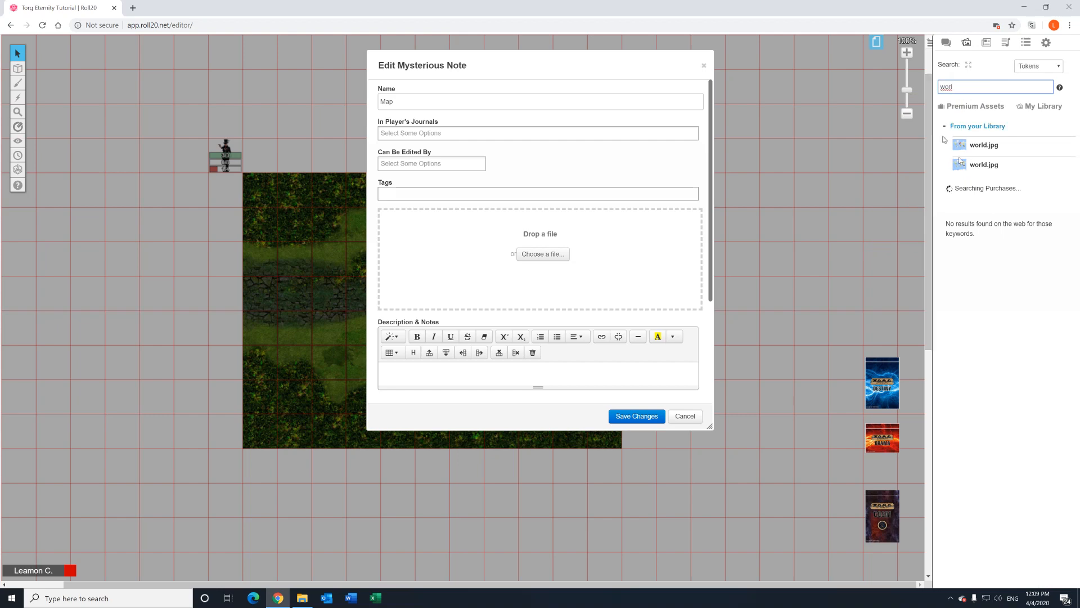
drag(974, 145, 975, 146)
drag(768, 210, 568, 281)
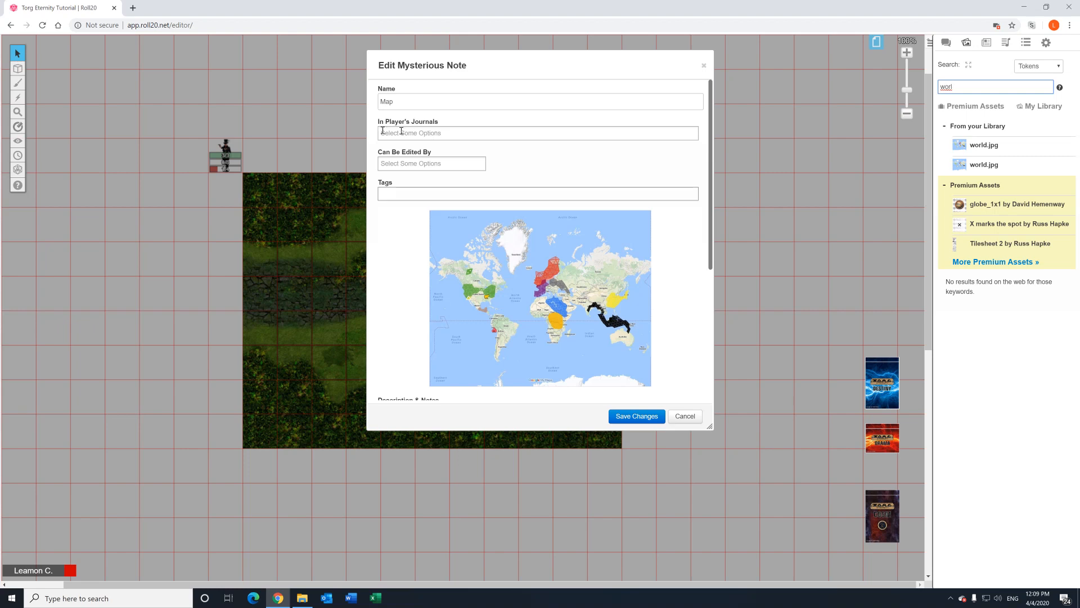
Check which players' journals the handout can be placed in, without selecting any.
click(418, 133)
click(473, 129)
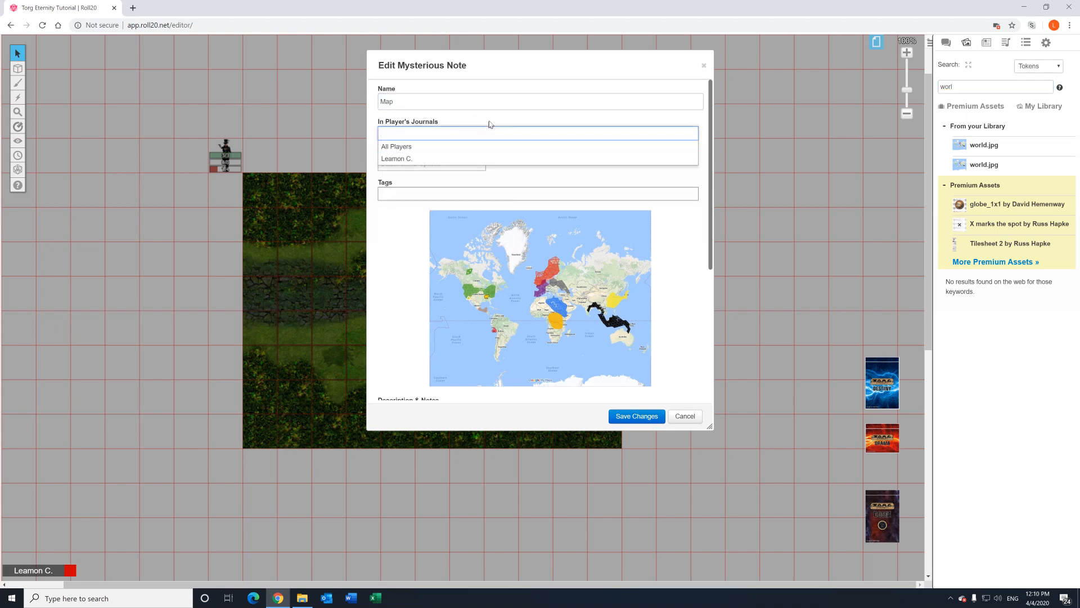
click(487, 119)
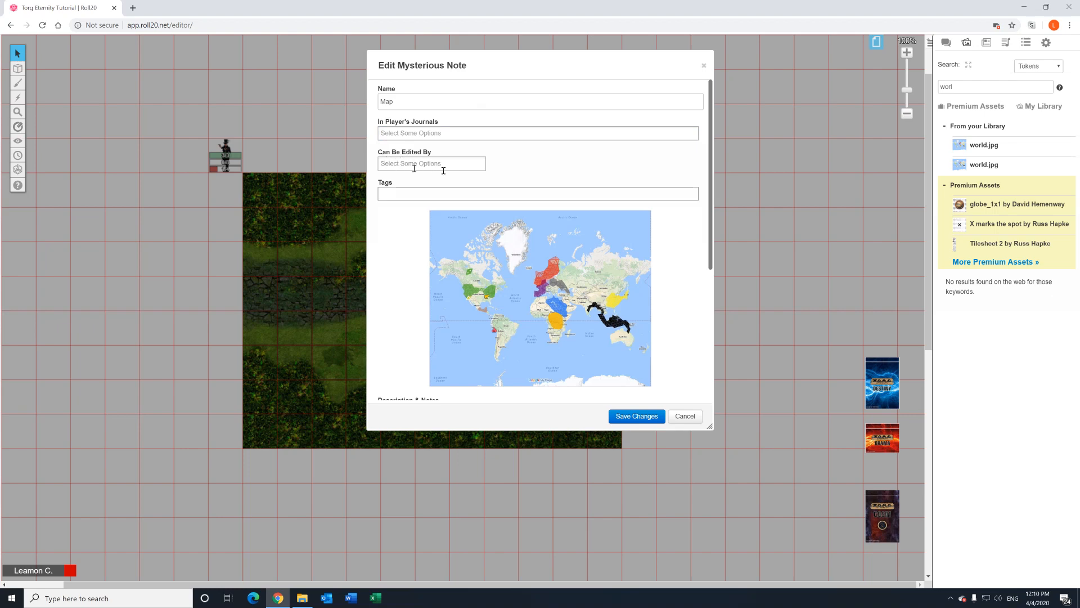
Enter the description "Month 3" and the GM note "hidden notes", save the handout, and enlarge its window to show everything.
scroll(541, 354, down, 4)
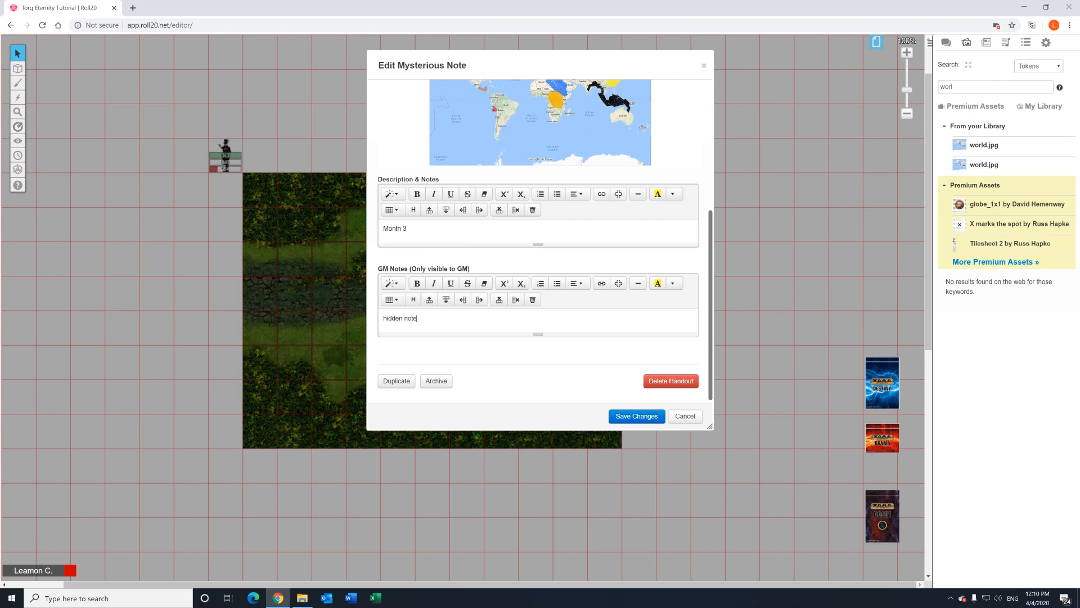
click(634, 418)
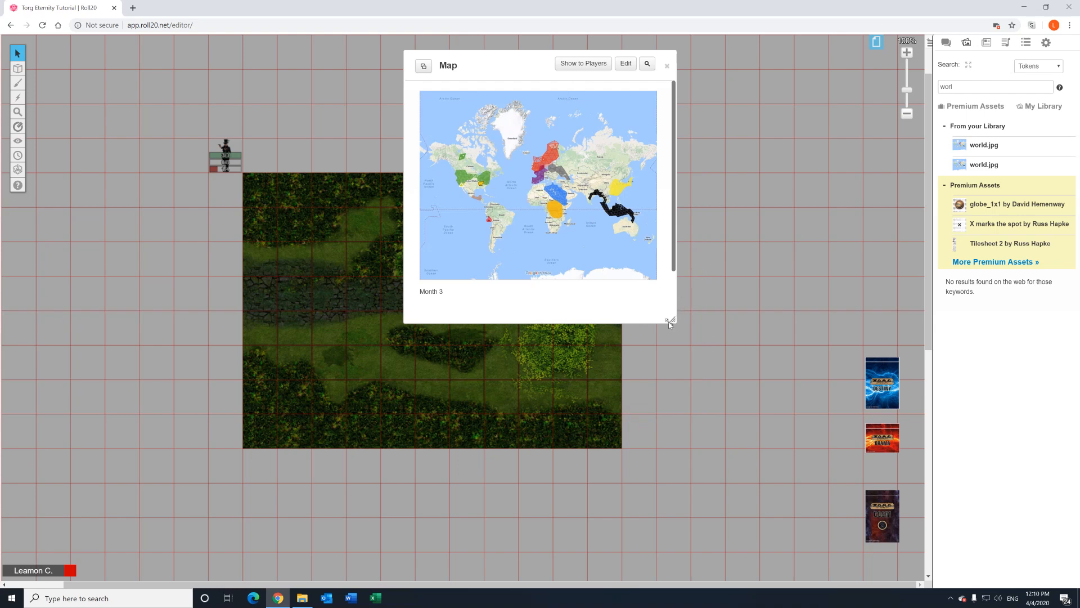
drag(673, 320, 730, 501)
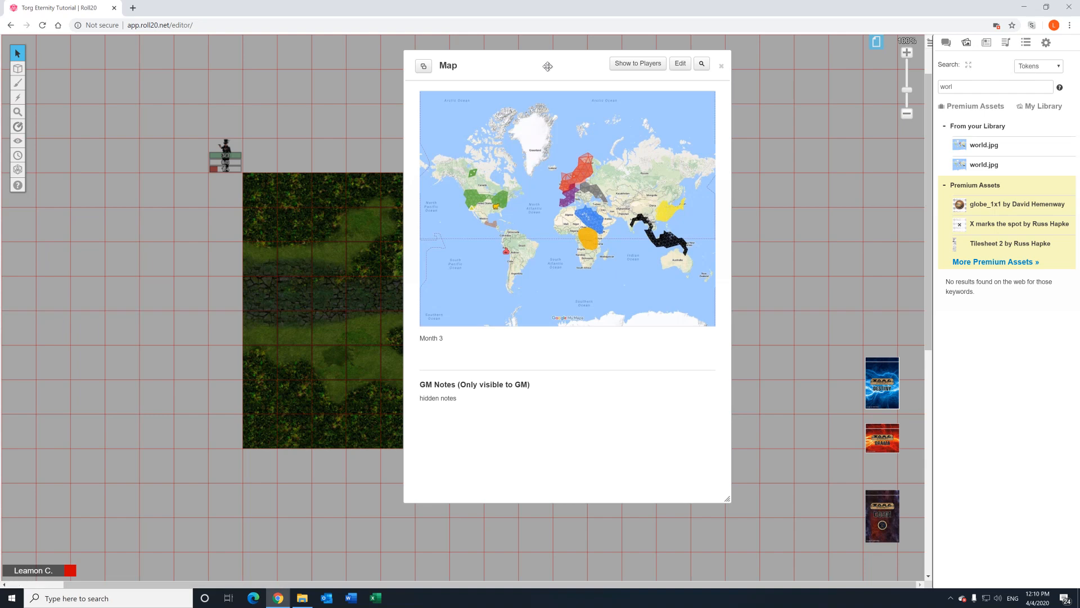
click(622, 64)
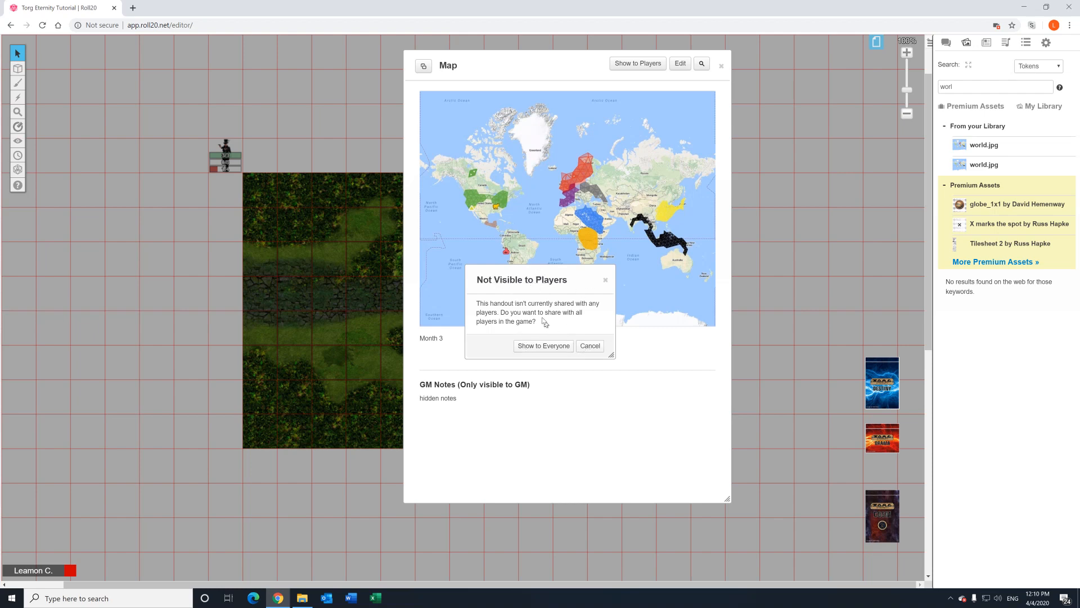
drag(551, 279, 280, 259)
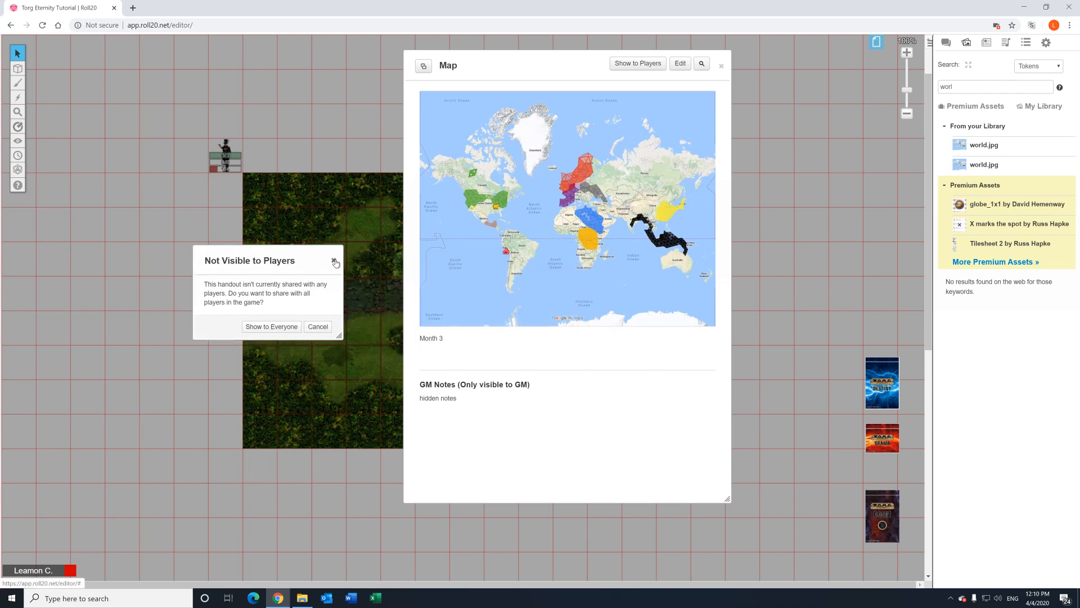
click(334, 262)
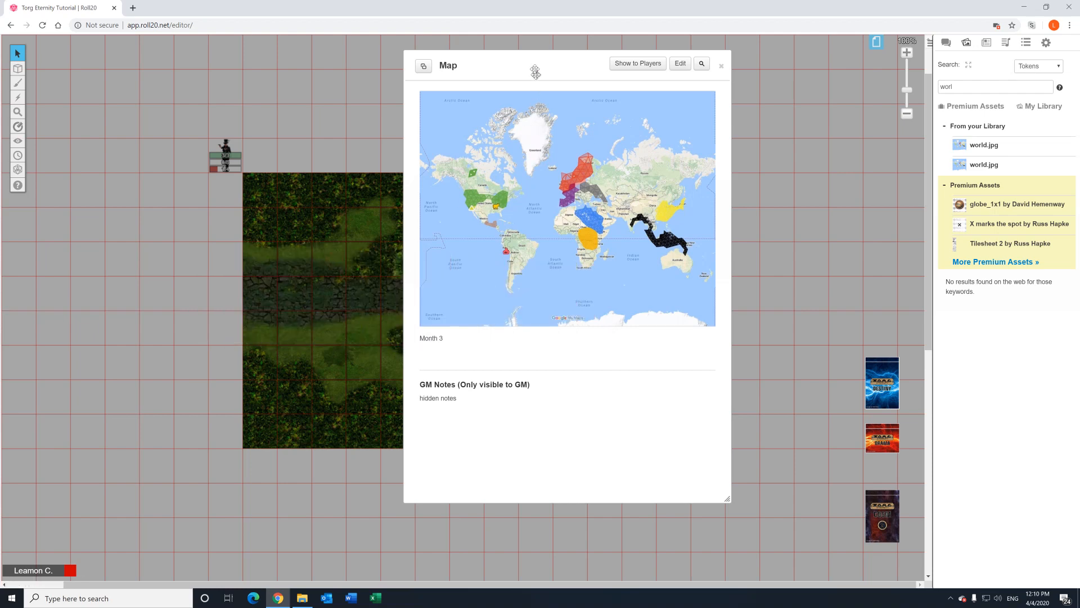
drag(535, 67, 793, 153)
drag(830, 250, 880, 250)
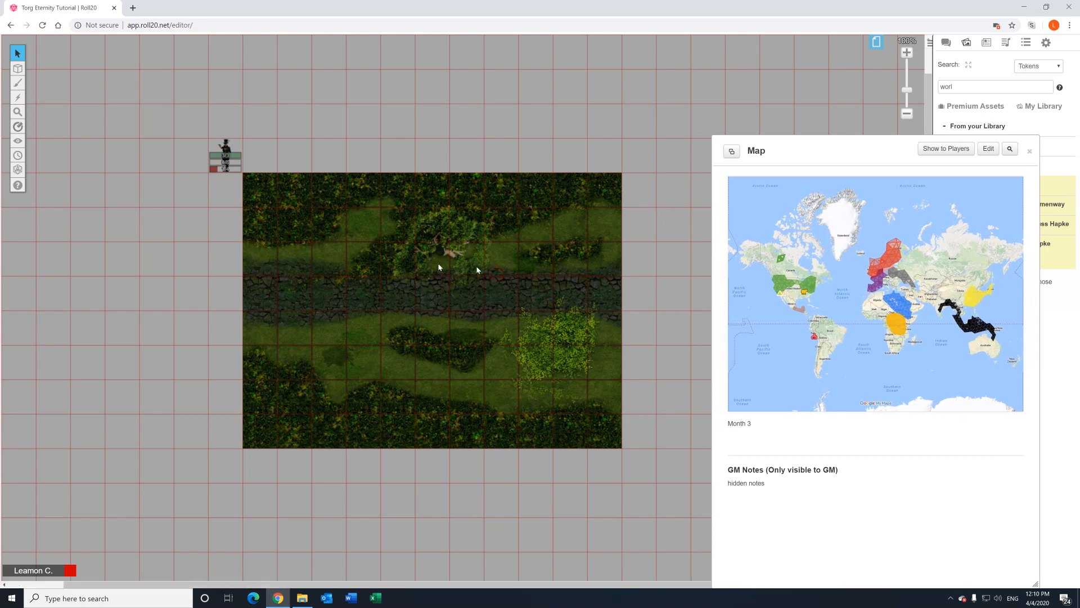
drag(793, 143, 407, 65)
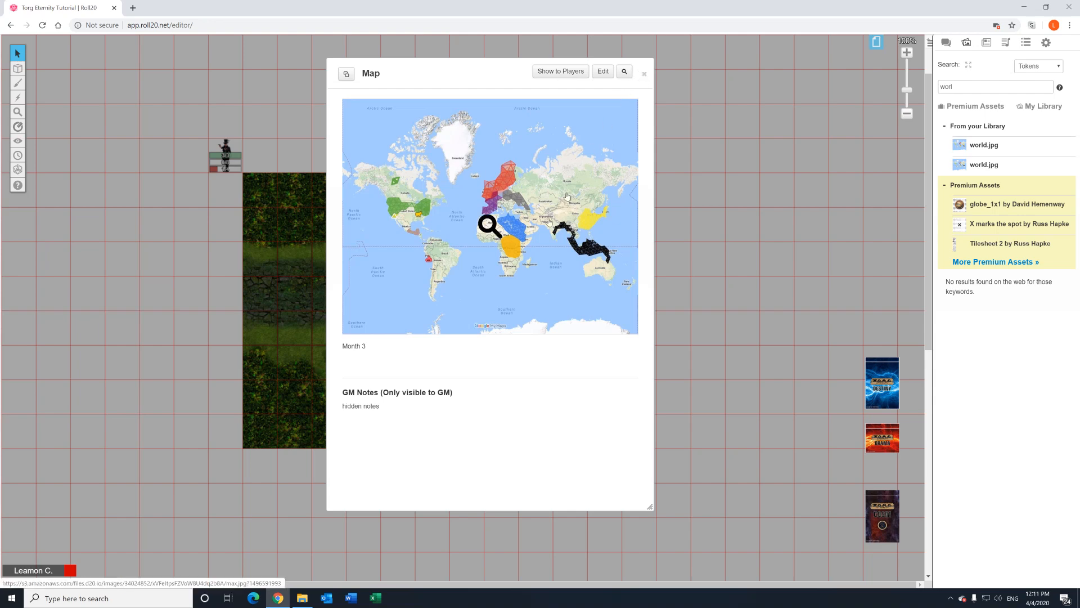
Share the Map handout with everyone in the game.
click(552, 78)
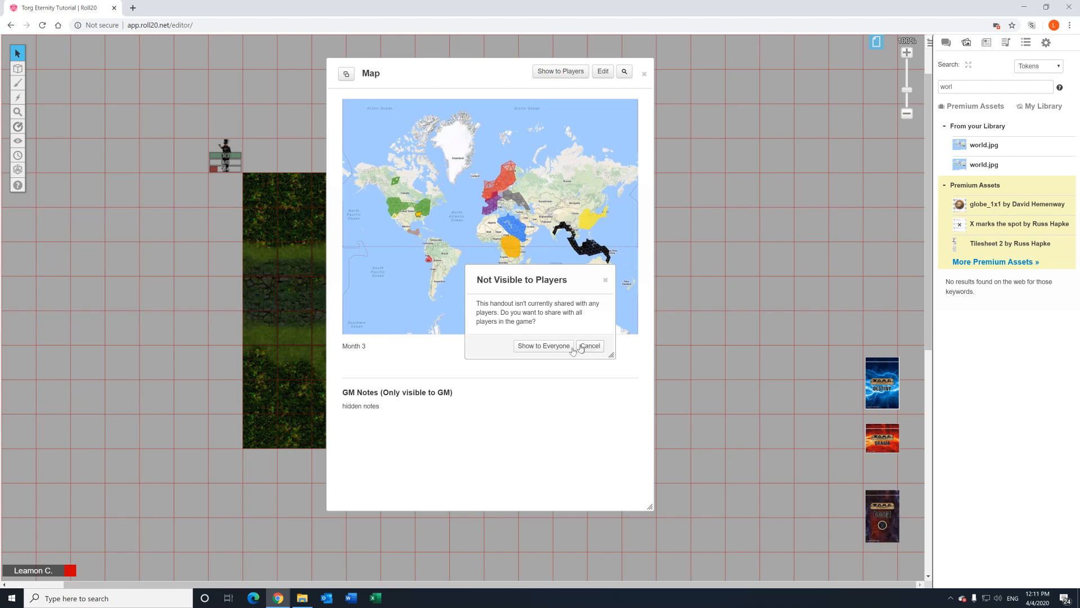
click(539, 347)
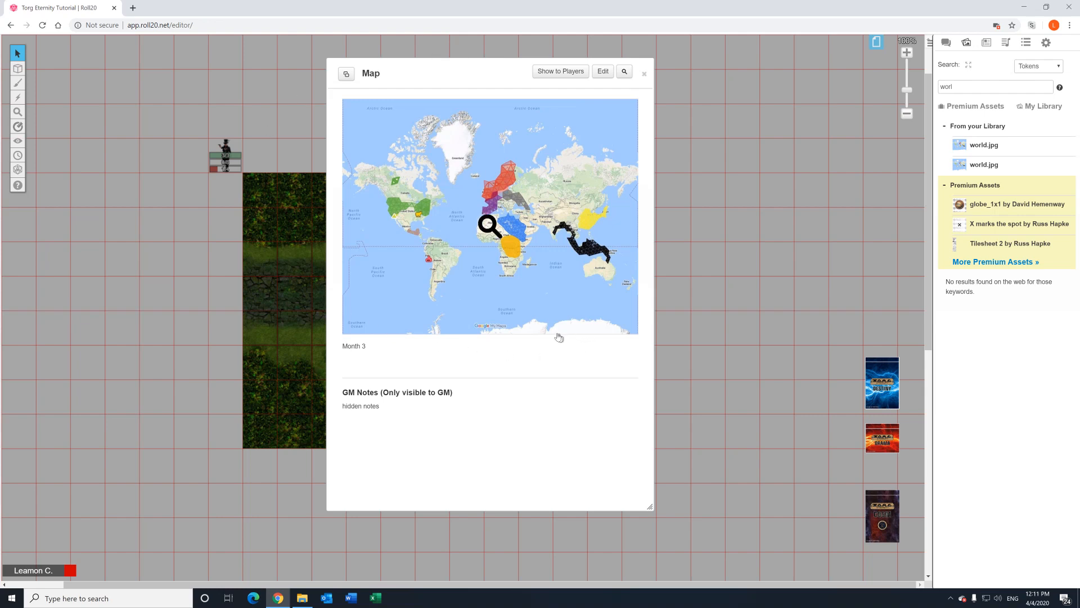
mouse_move(436, 72)
mouse_down()
mouse_move(487, 85)
mouse_move(456, 86)
mouse_up()
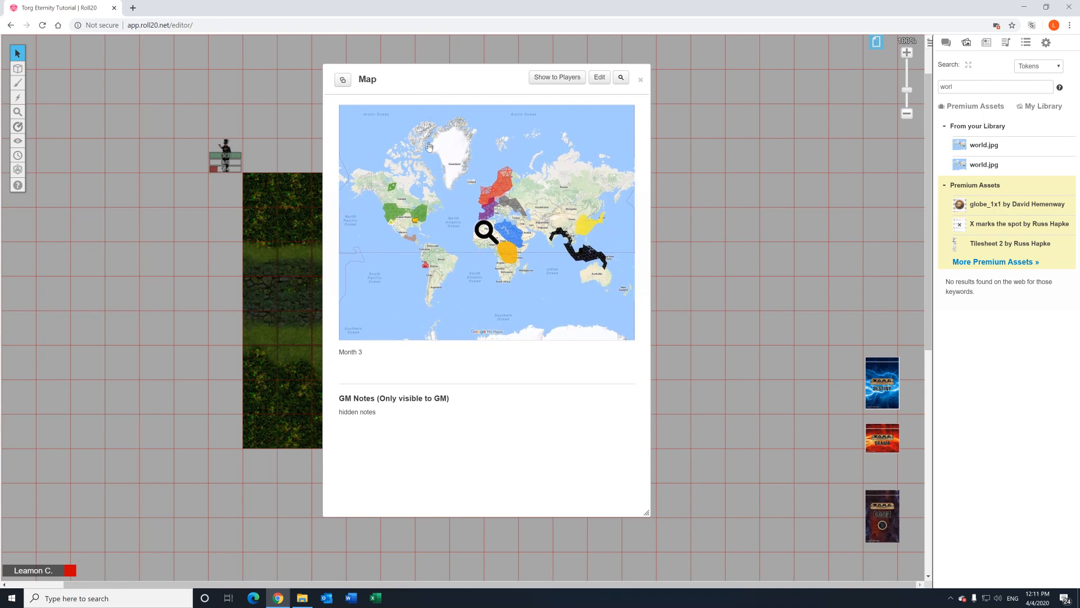
View the handout's world map image at full size, and close the handout.
click(485, 234)
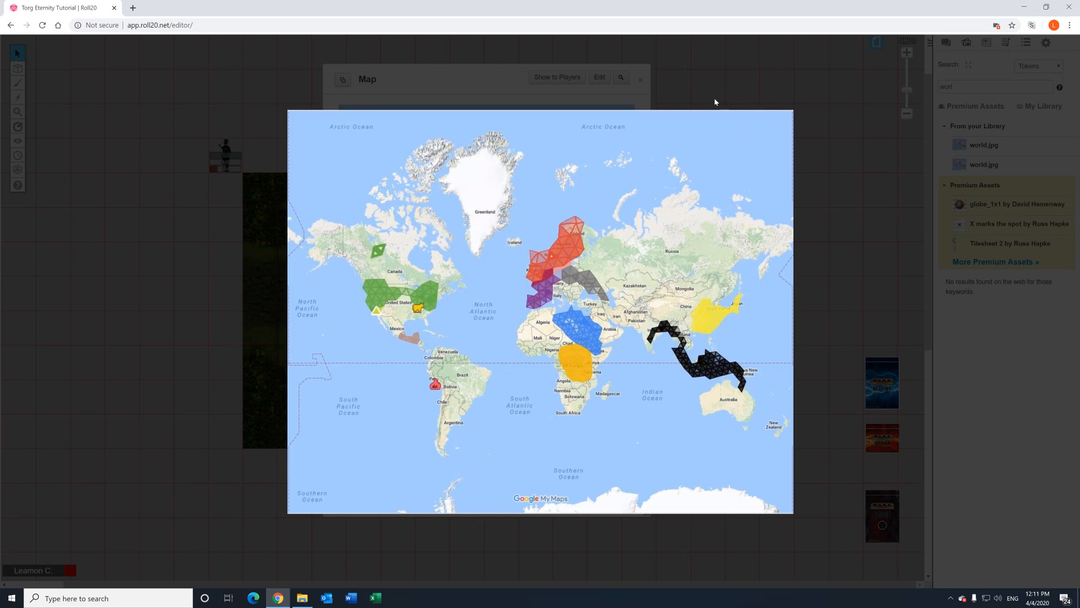
click(607, 205)
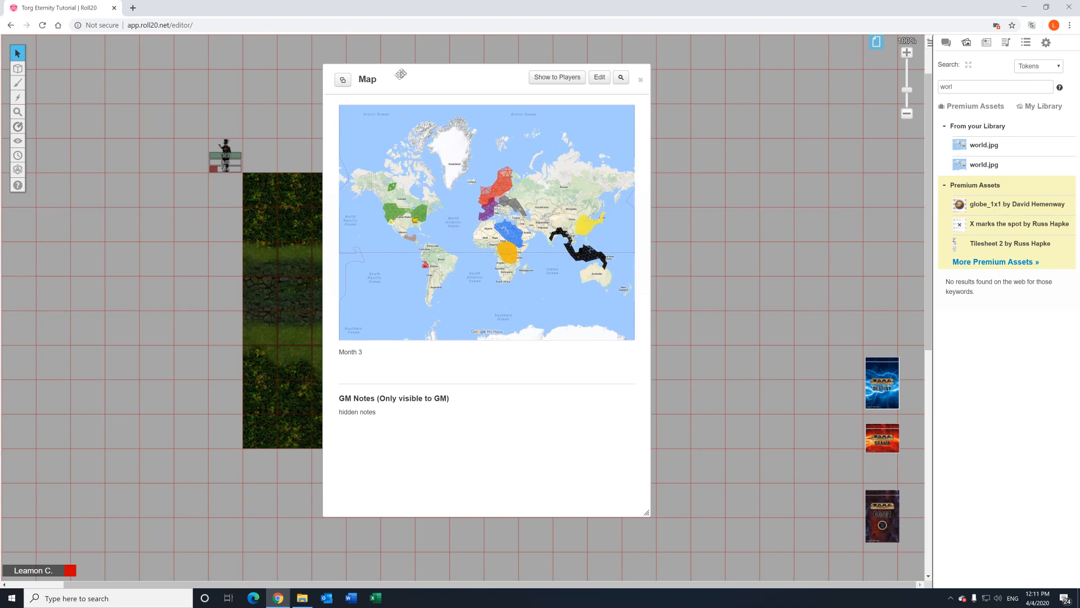
click(641, 81)
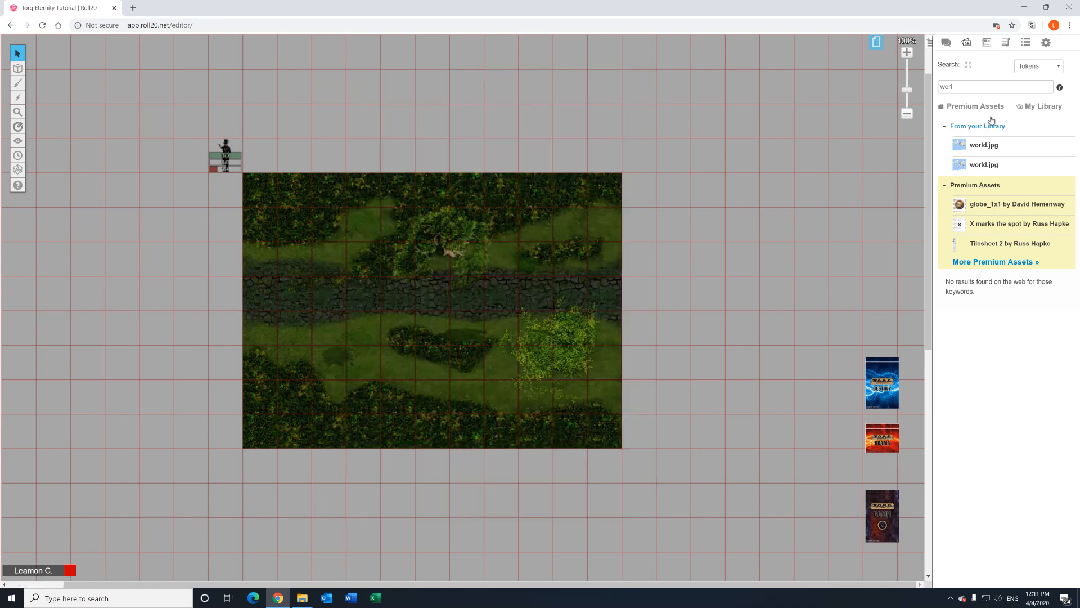
Move the Map handout into the Maps folder of the journal.
click(988, 45)
mouse_move(952, 106)
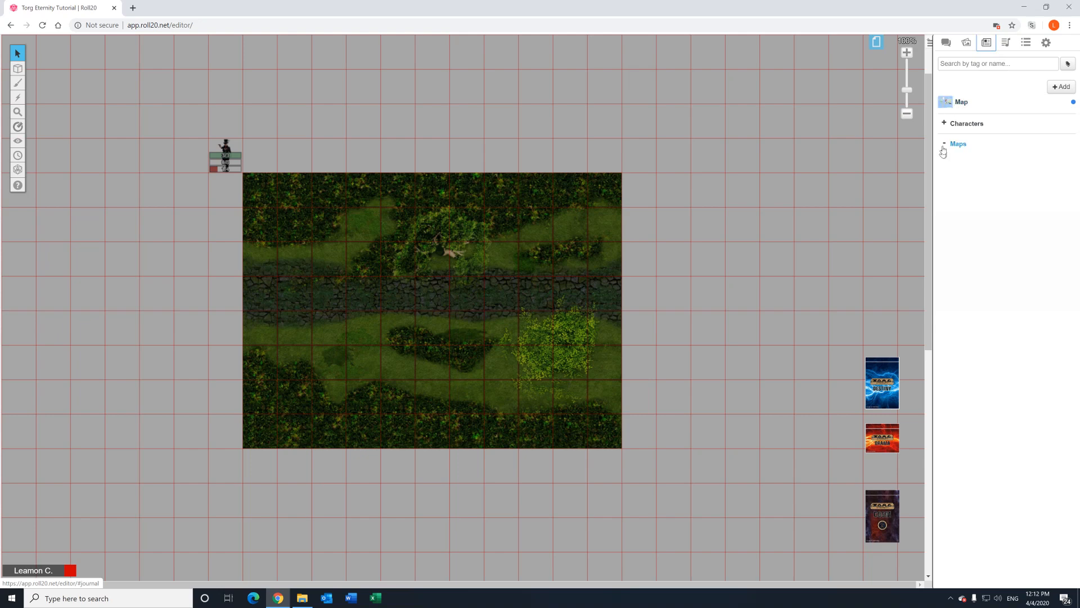
drag(947, 107, 977, 150)
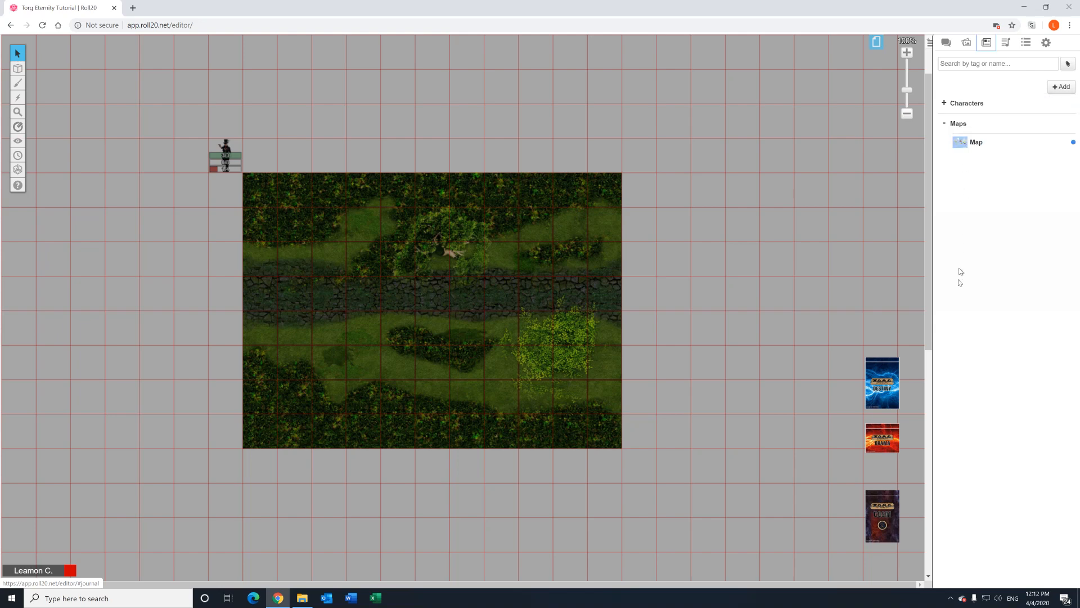
Collapse and reopen the Maps folder, and expand and collapse the Characters folder.
click(944, 124)
click(944, 123)
click(944, 104)
click(945, 104)
Create a new handout named Portrait and make it available in all players' journals.
click(1062, 88)
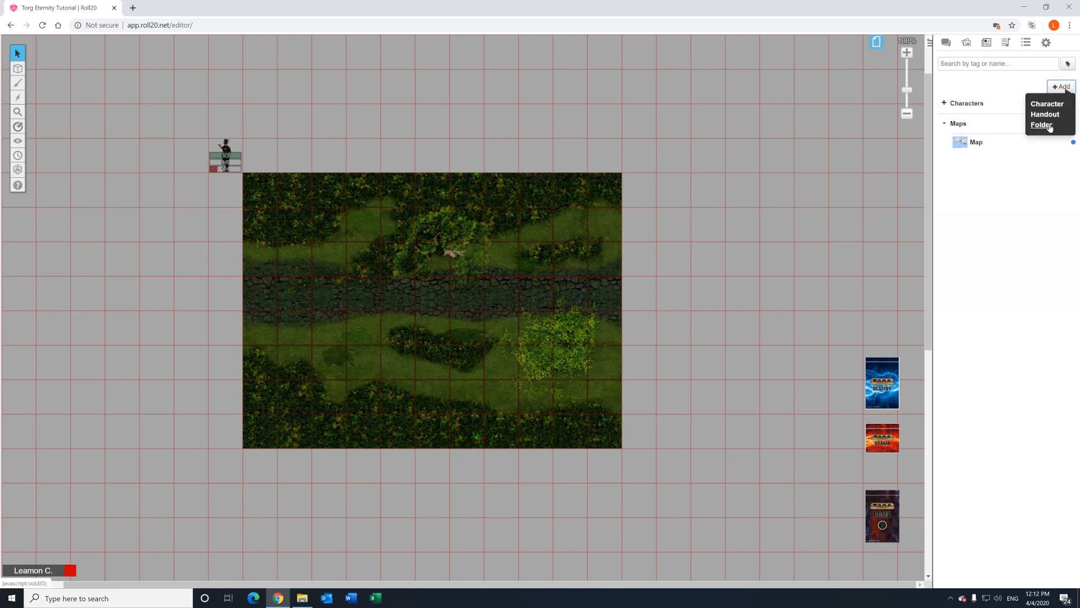
click(1044, 114)
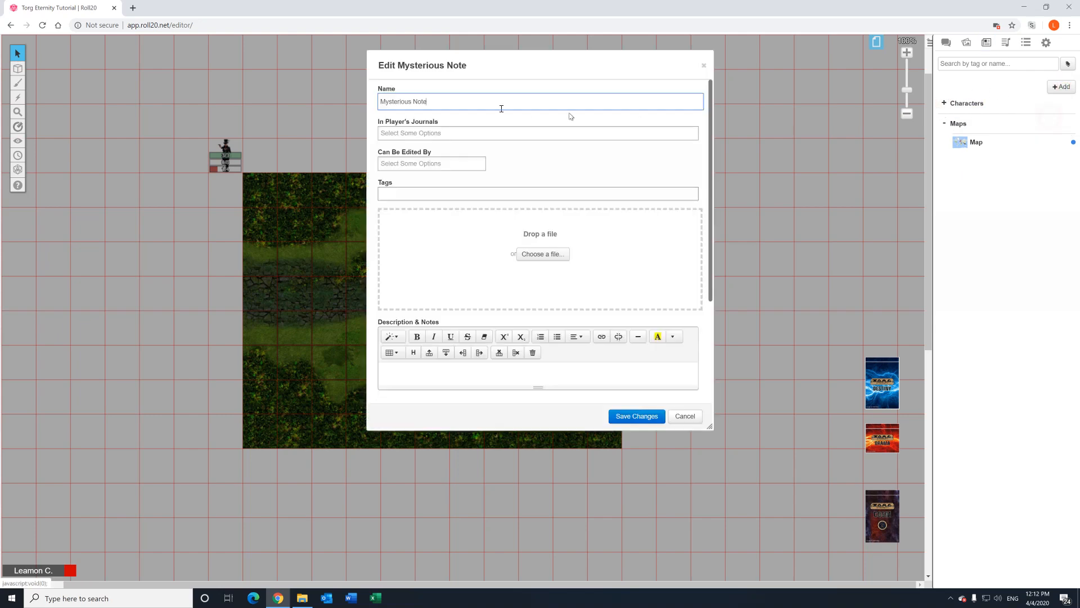
triple_click(451, 104)
text(Por)
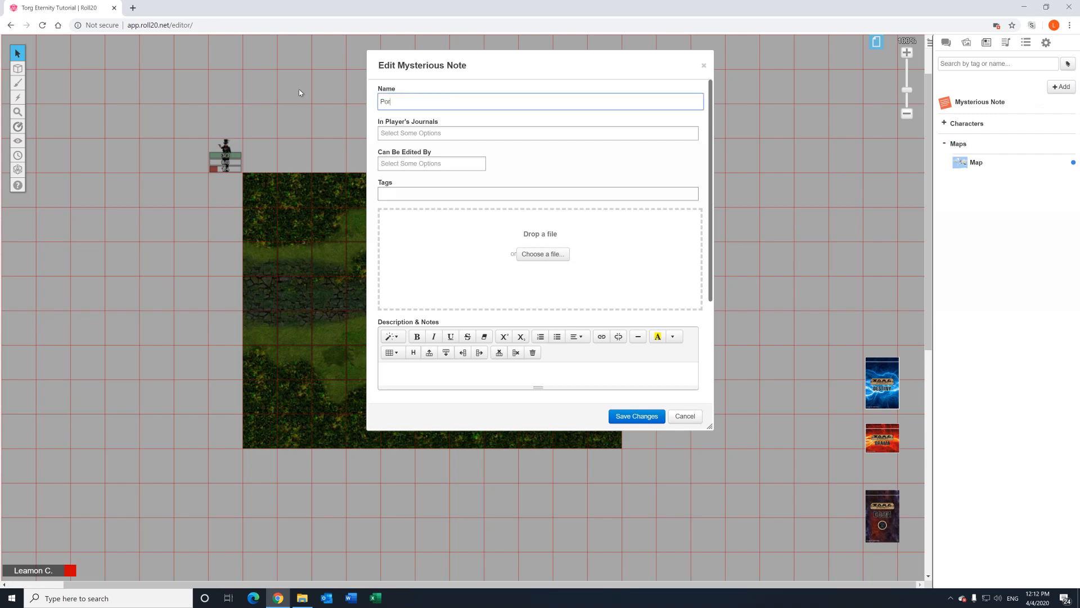
text(trait)
click(397, 133)
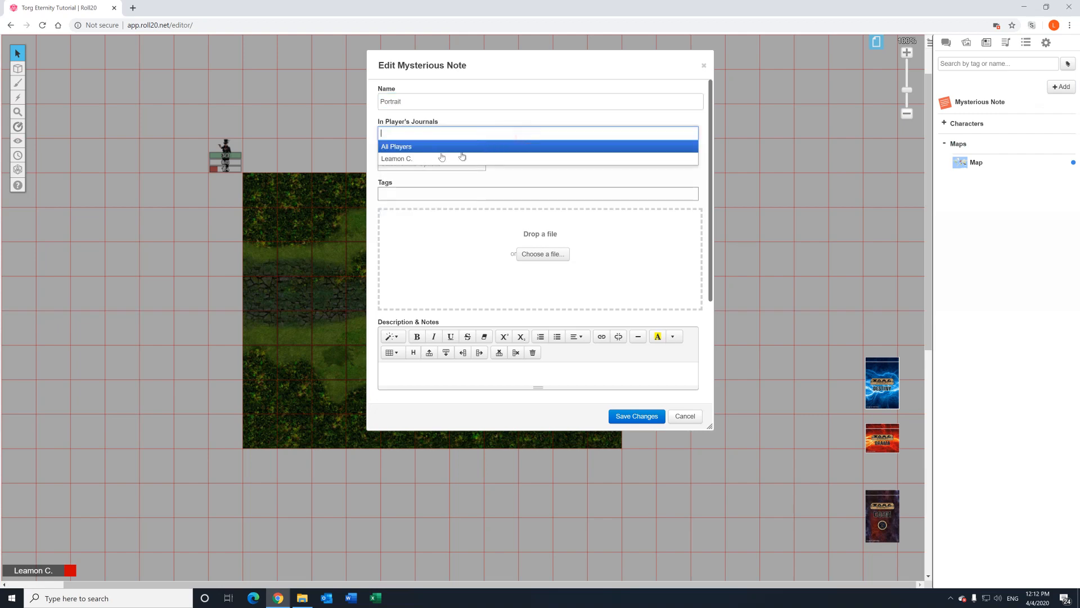
click(427, 146)
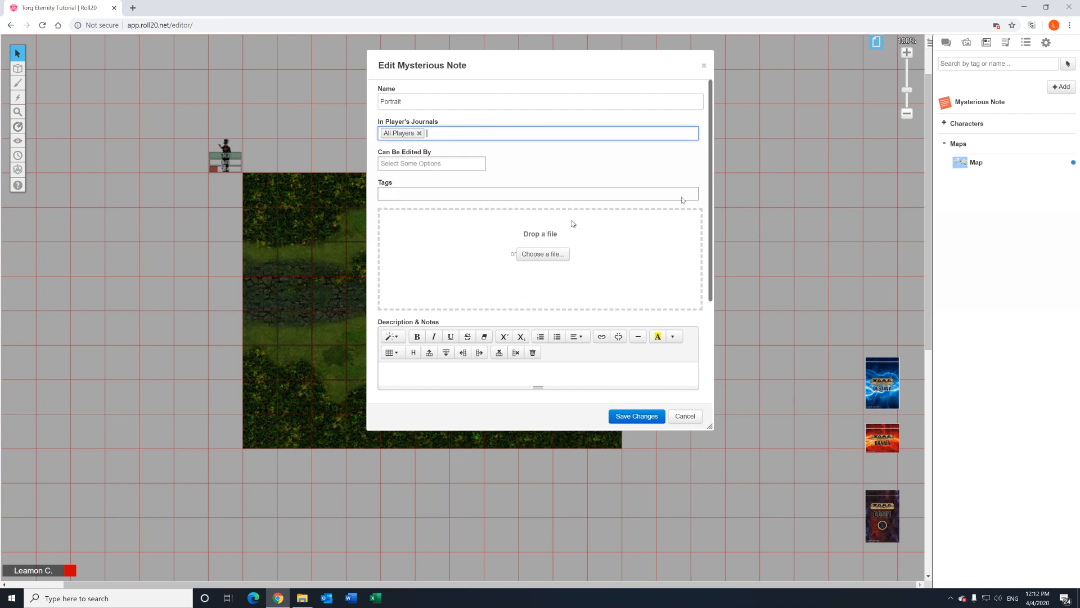
Find monsterhunterf.png in the art library with the search "mons", add it as the Portrait handout's image, and save the handout.
click(966, 43)
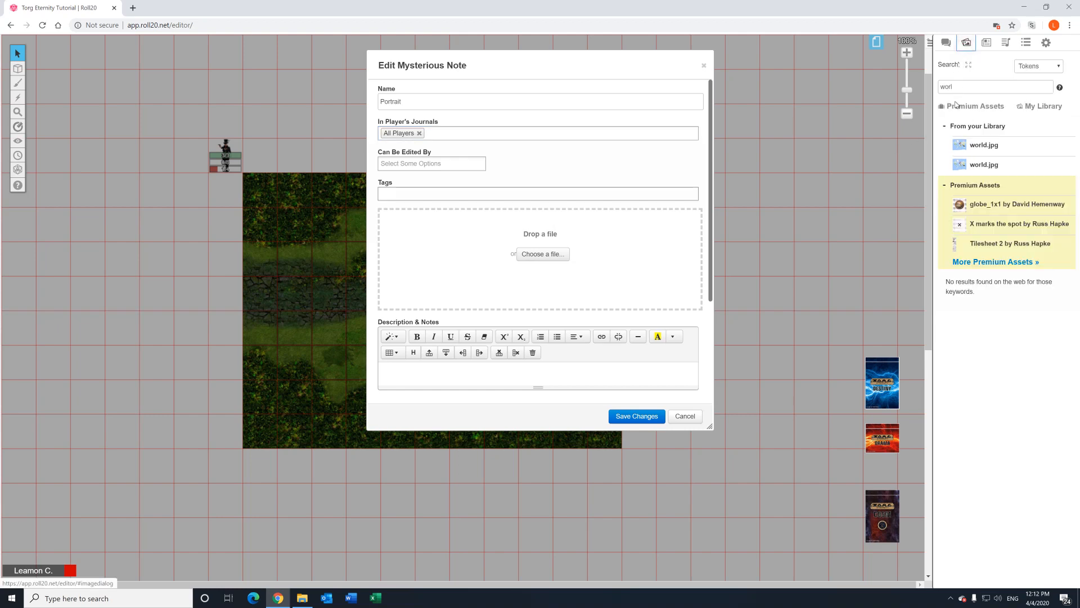
double_click(963, 87)
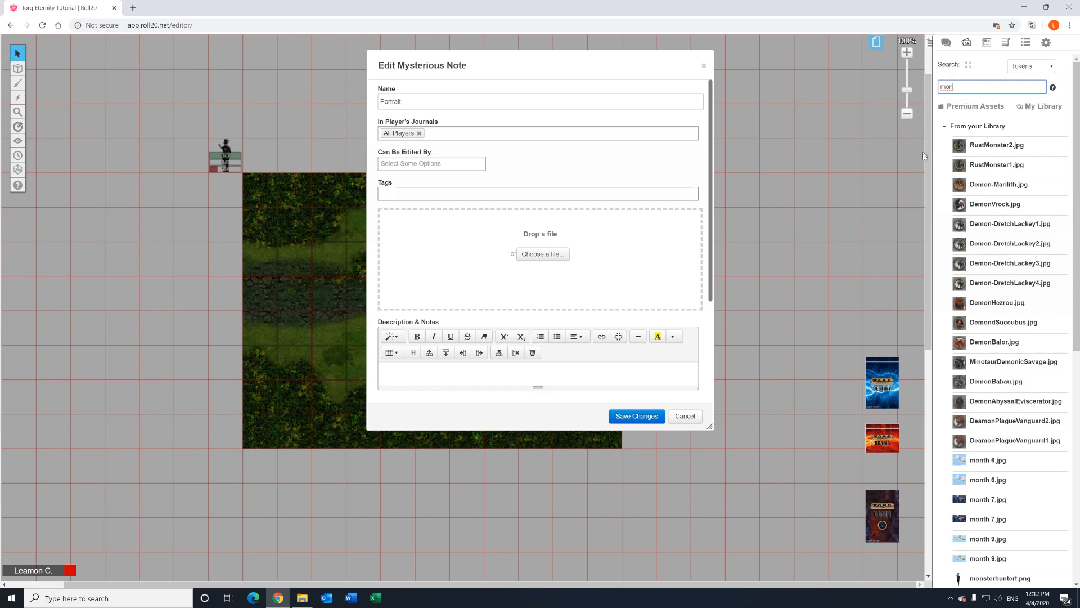
mouse_move(948, 185)
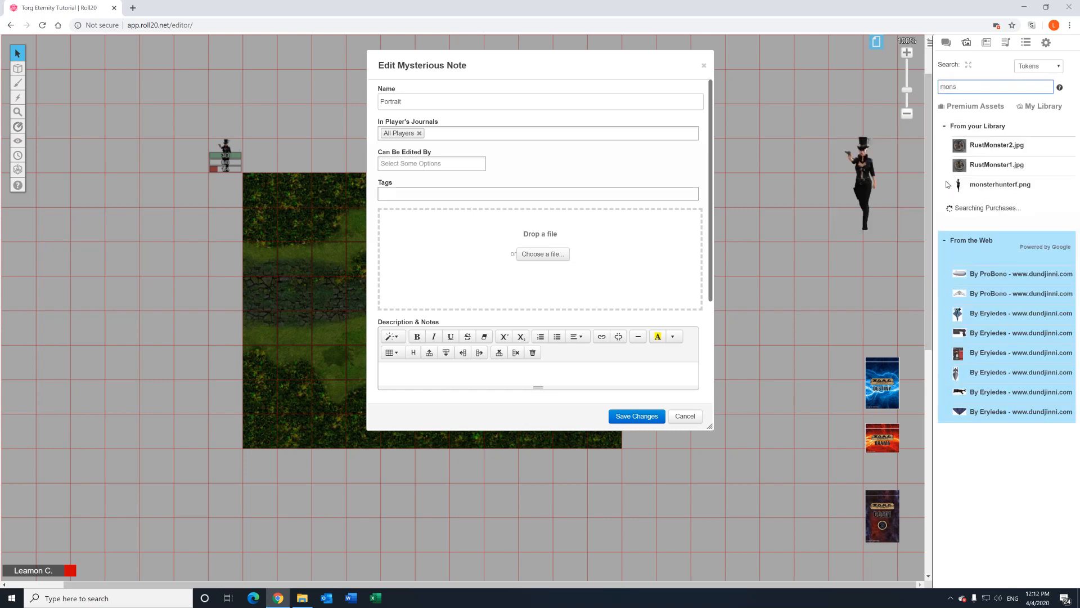
drag(960, 184, 603, 266)
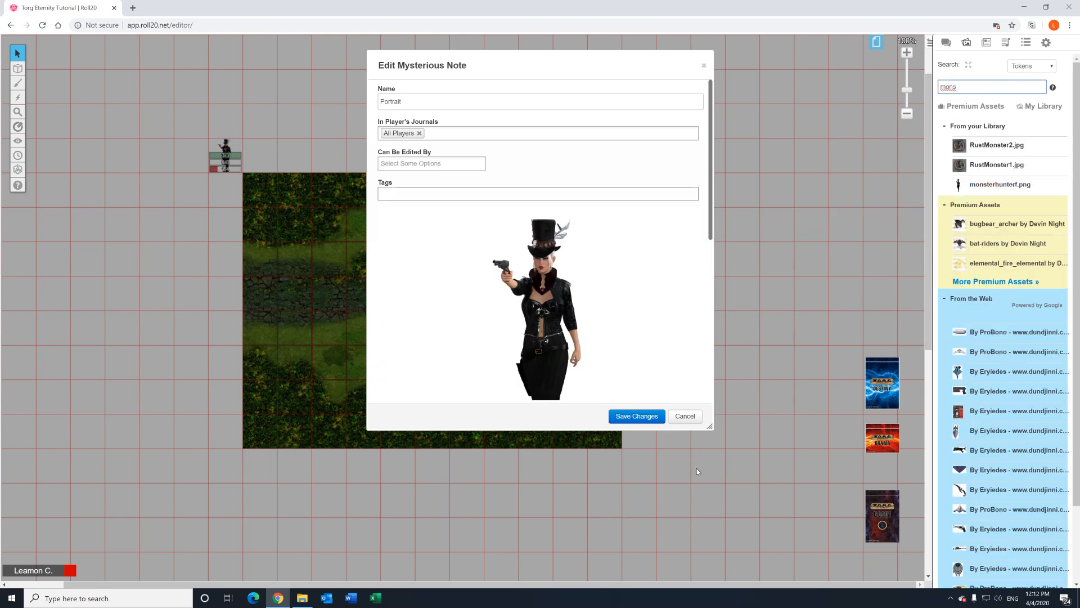
click(640, 421)
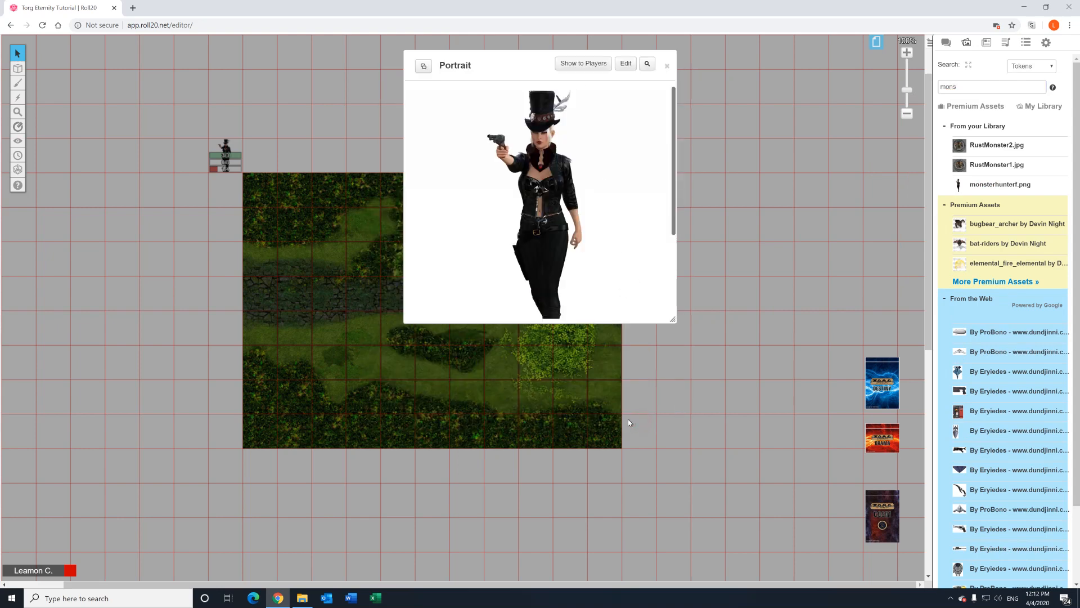
Enlarge and reposition the Portrait handout window, view its image at full size, and close the handout.
drag(691, 358, 778, 503)
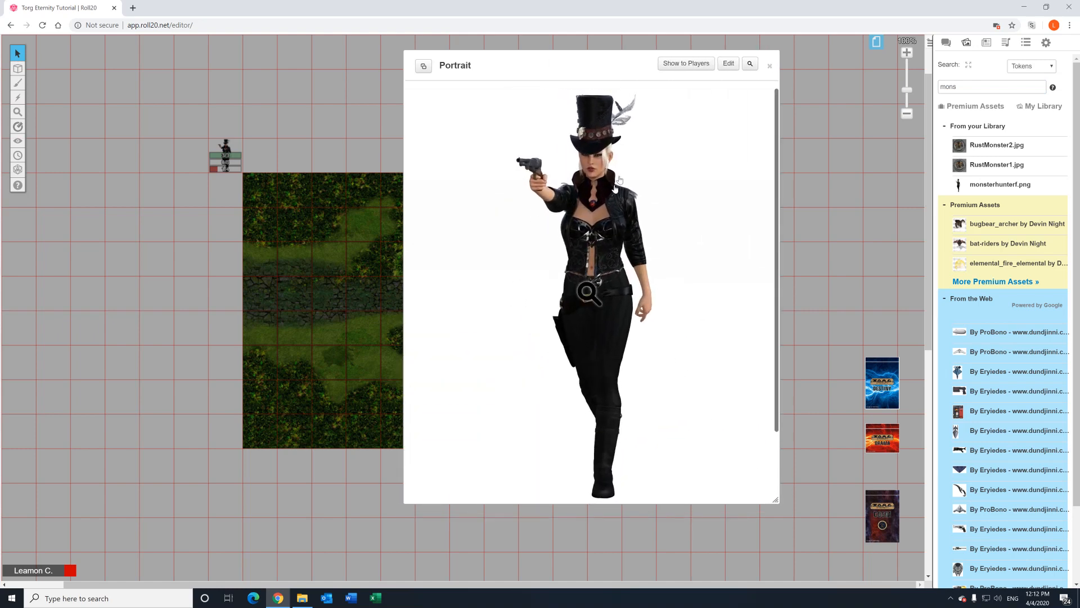
drag(590, 63, 445, 49)
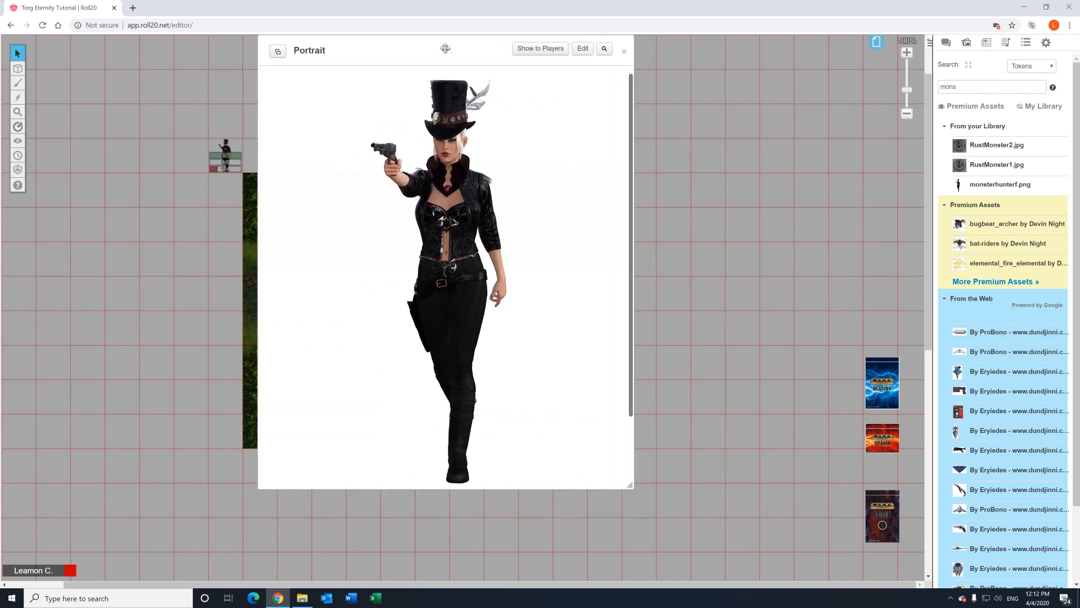
click(446, 283)
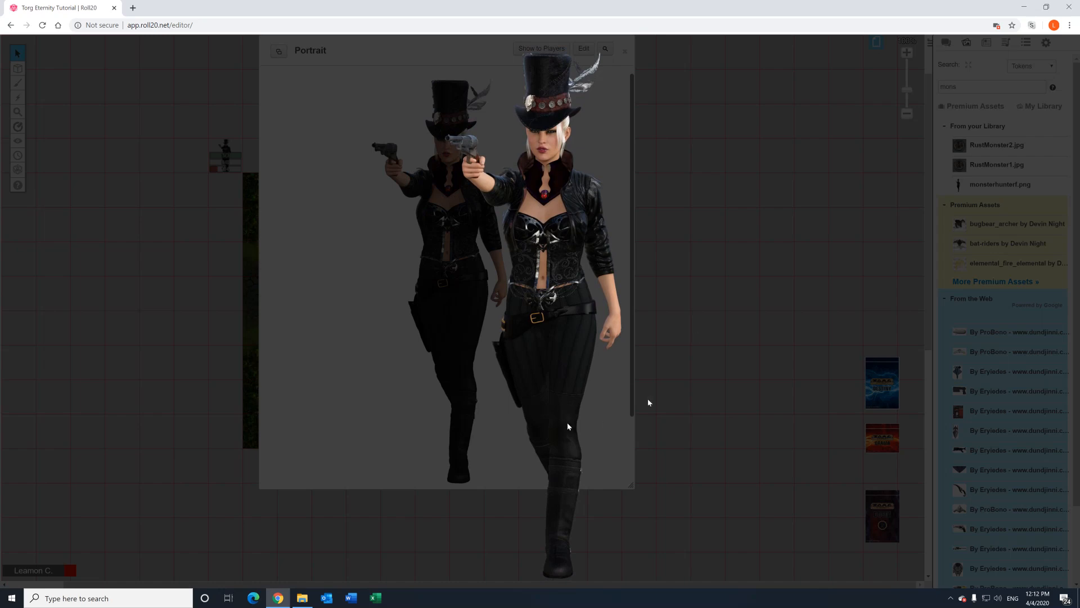
click(469, 338)
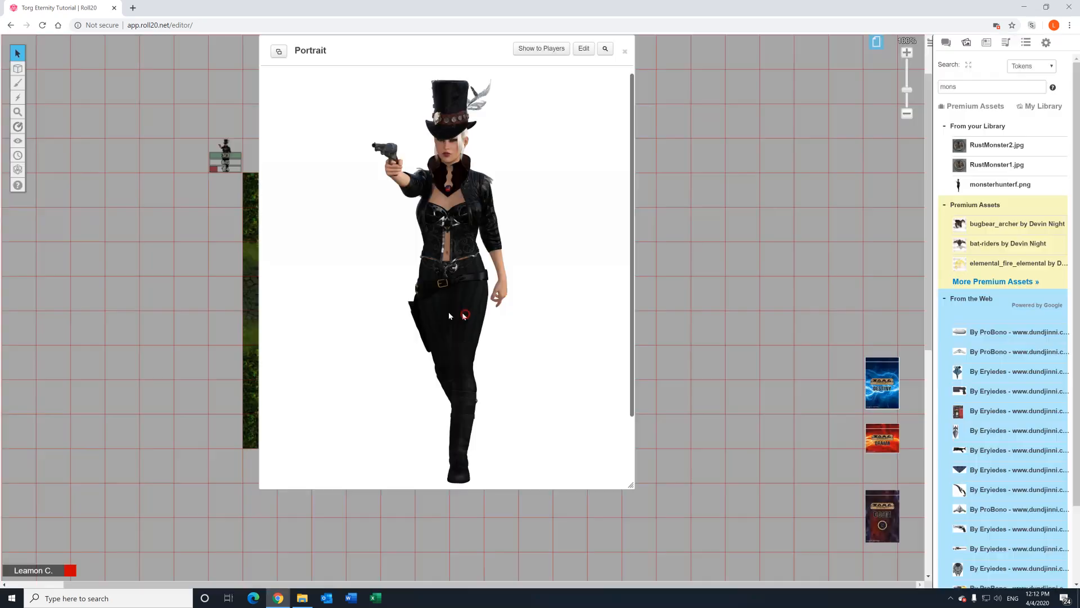
click(621, 52)
Add a new folder named portraits to the journal.
click(987, 43)
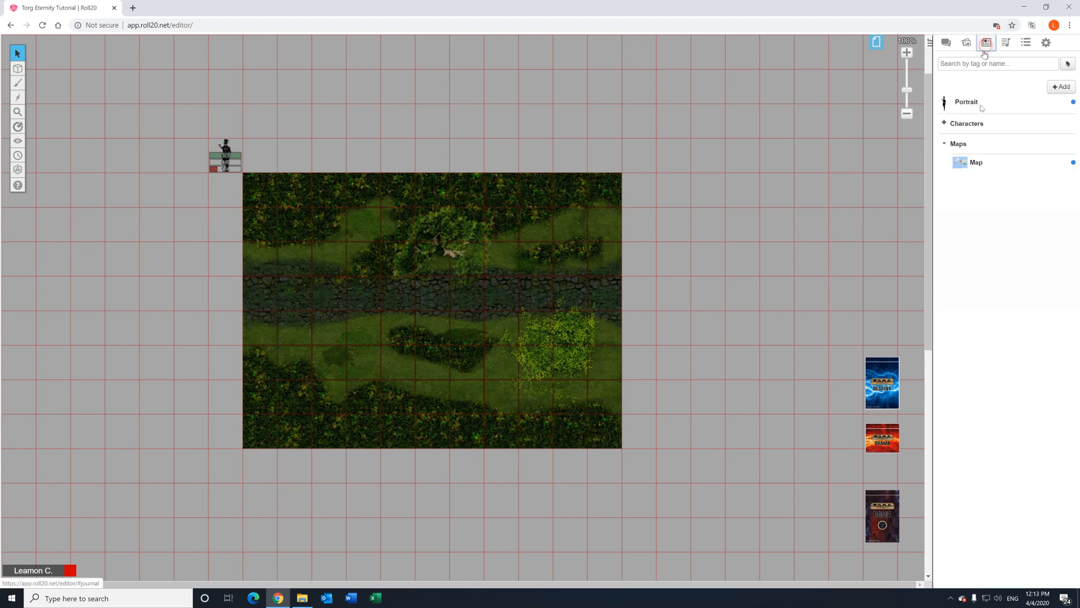
click(1062, 88)
click(1046, 124)
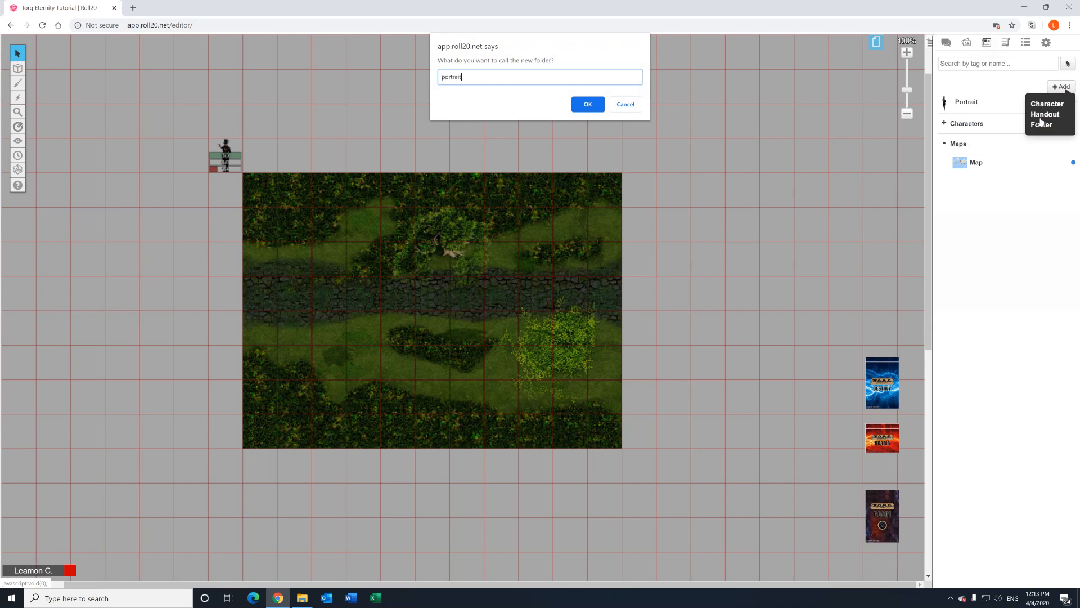
text(portraits)
click(585, 104)
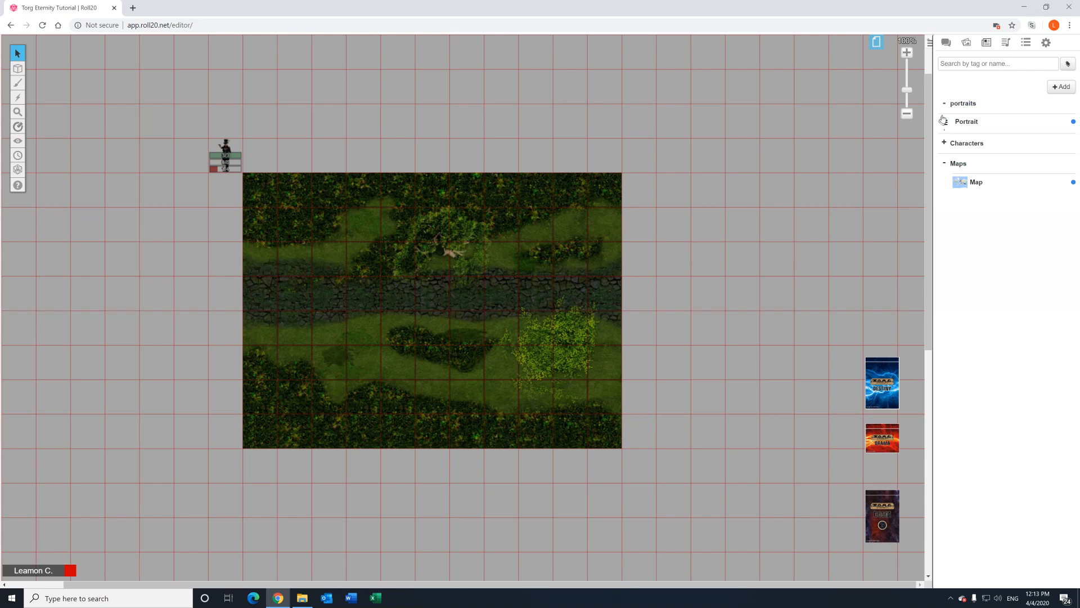
Move the Portrait handout into the portraits folder.
click(945, 123)
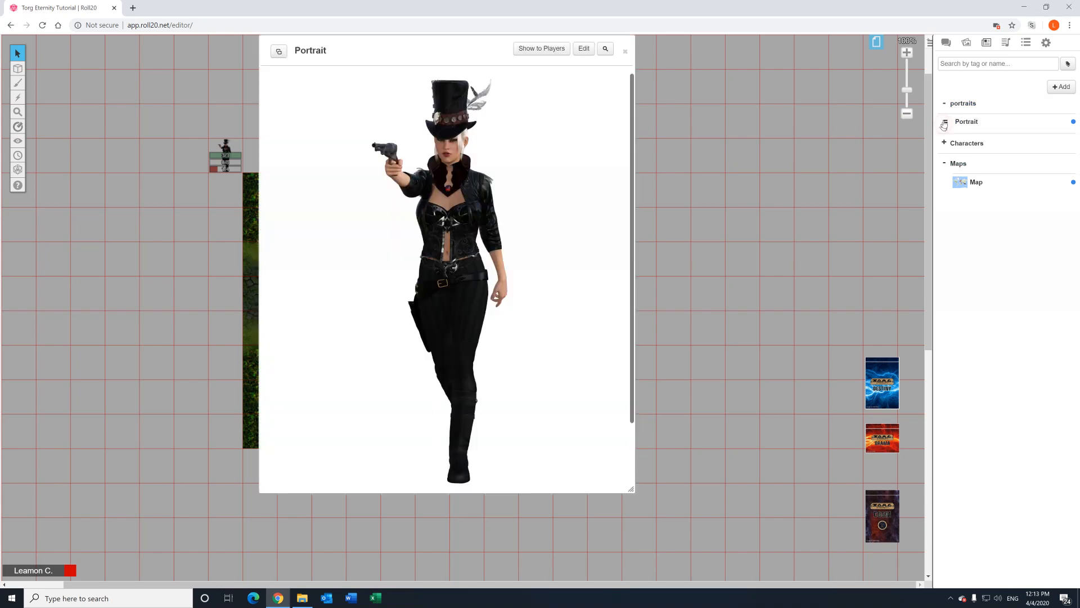
click(627, 53)
drag(945, 123, 976, 125)
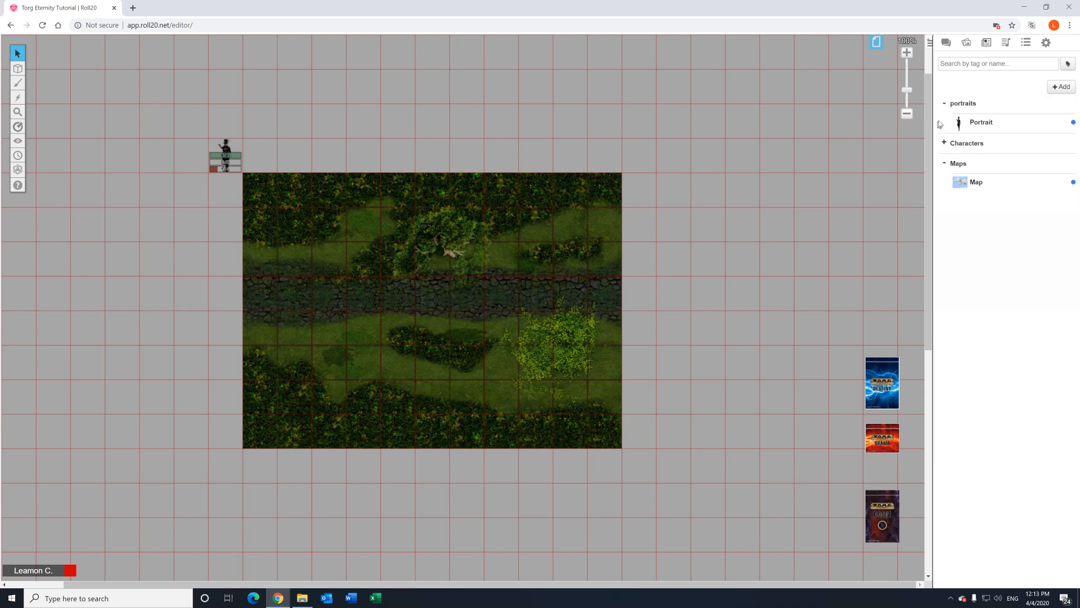
Collapse the portraits and Maps folders, and nest the portraits folder inside the Maps folder.
click(946, 104)
click(945, 143)
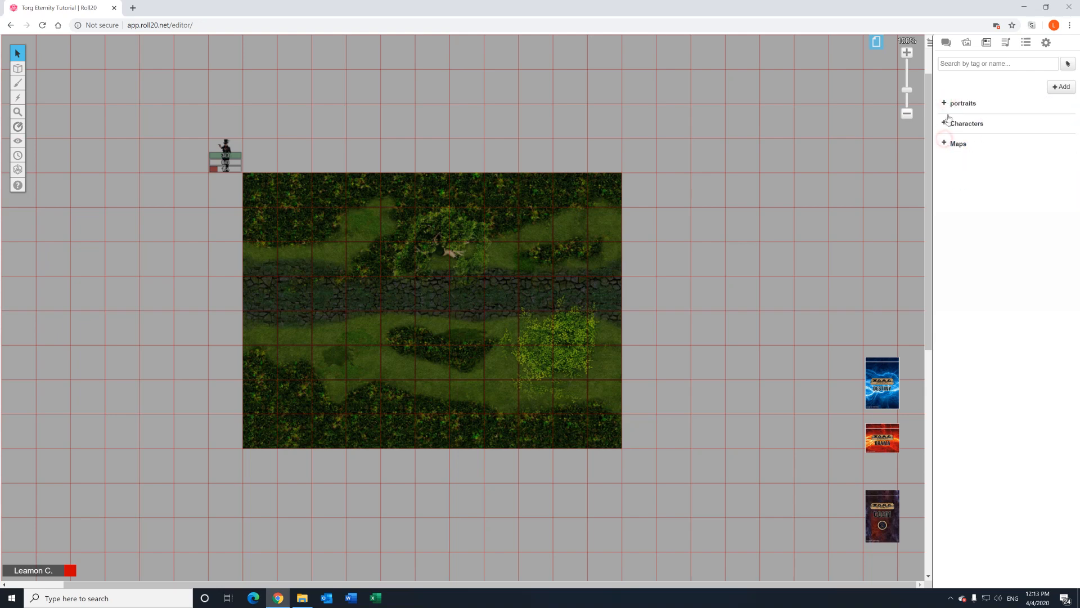
drag(947, 105, 949, 146)
click(945, 124)
drag(947, 163, 982, 162)
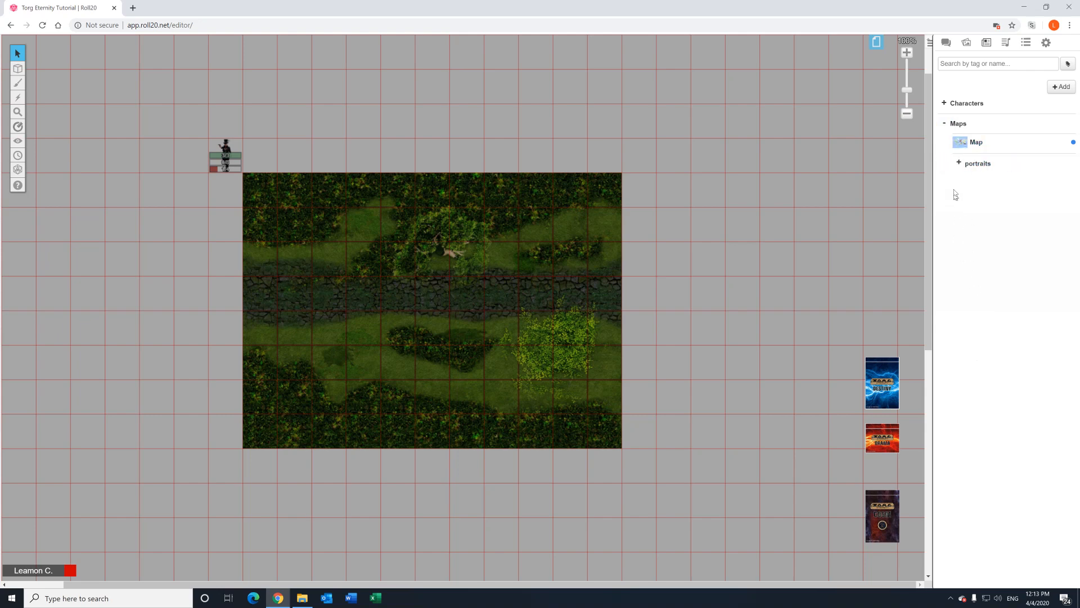
Try to move the nested portraits folder back out of the Maps folder.
click(960, 165)
click(960, 163)
click(946, 129)
click(961, 163)
drag(960, 165, 960, 239)
drag(956, 167, 938, 136)
drag(938, 180, 942, 162)
Move the Portrait handout out of its folder to the top level of the journal, and collapse the Maps folder.
click(959, 164)
click(971, 165)
drag(972, 182, 958, 111)
click(947, 144)
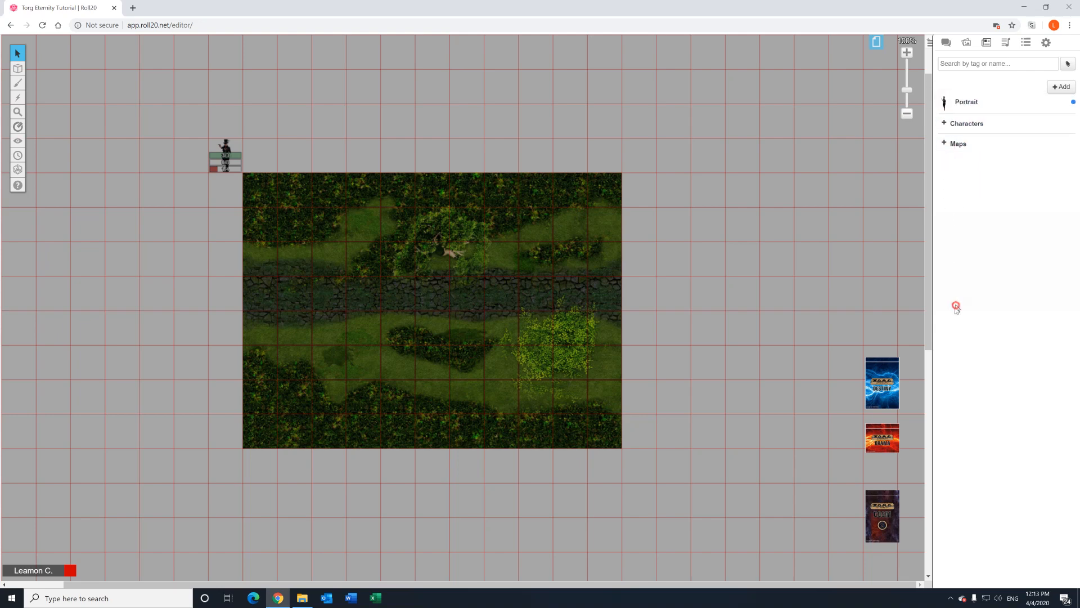
View the Portrait handout from the journal's top level, and close it.
click(945, 104)
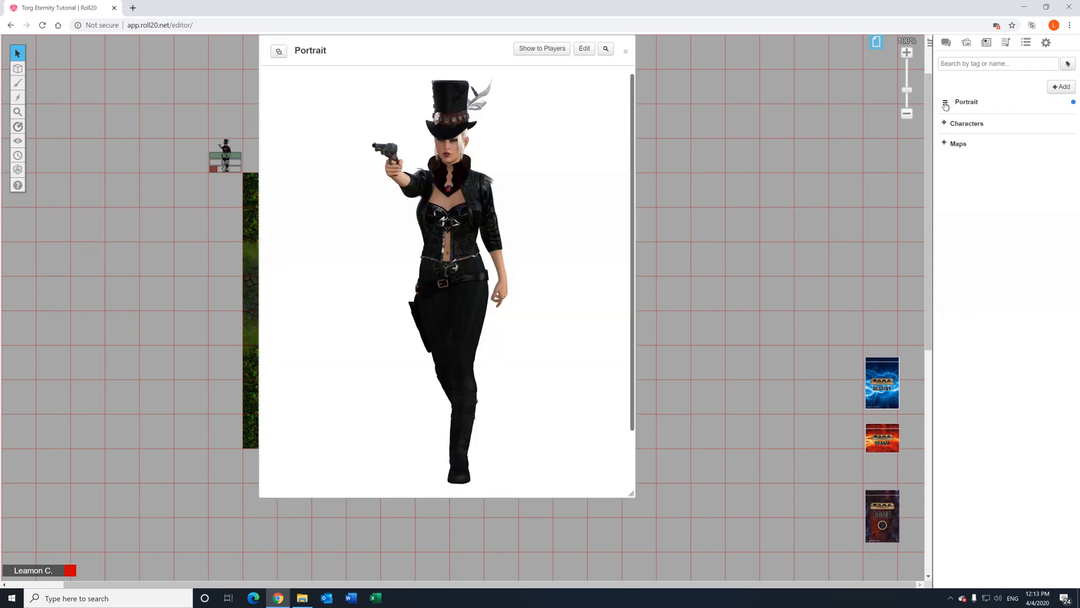
click(629, 50)
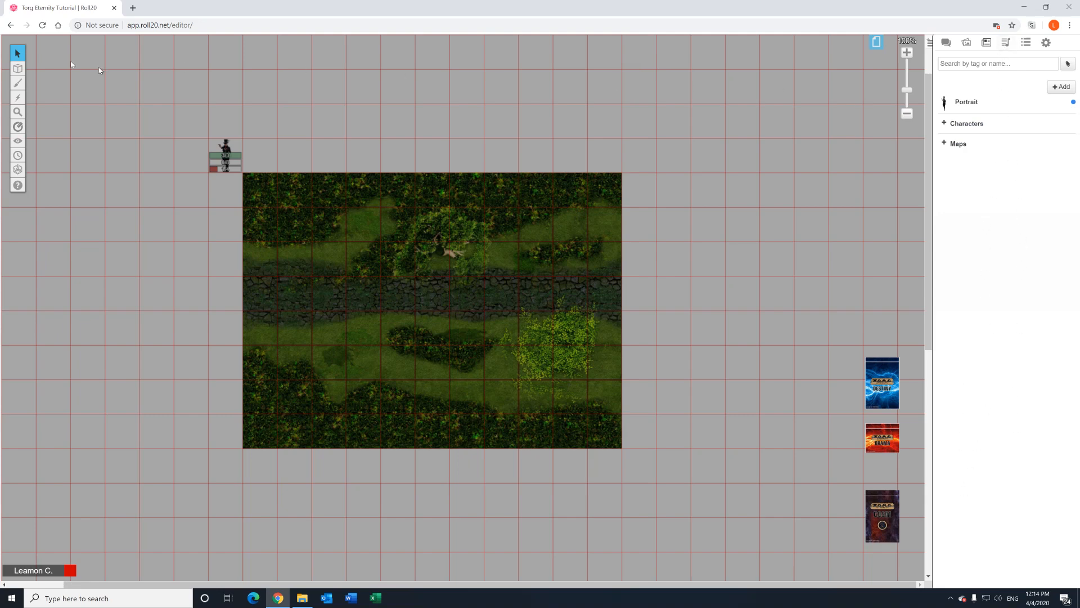
Leave the tutorial game, launch the Friday Torg game from the recent games, and show its journal.
click(10, 25)
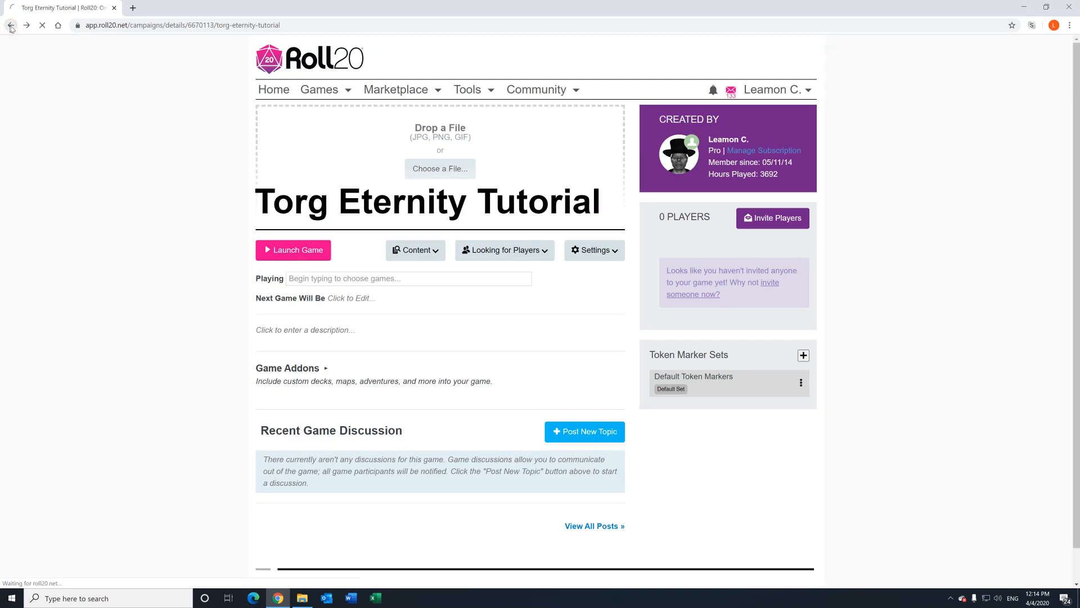
click(10, 25)
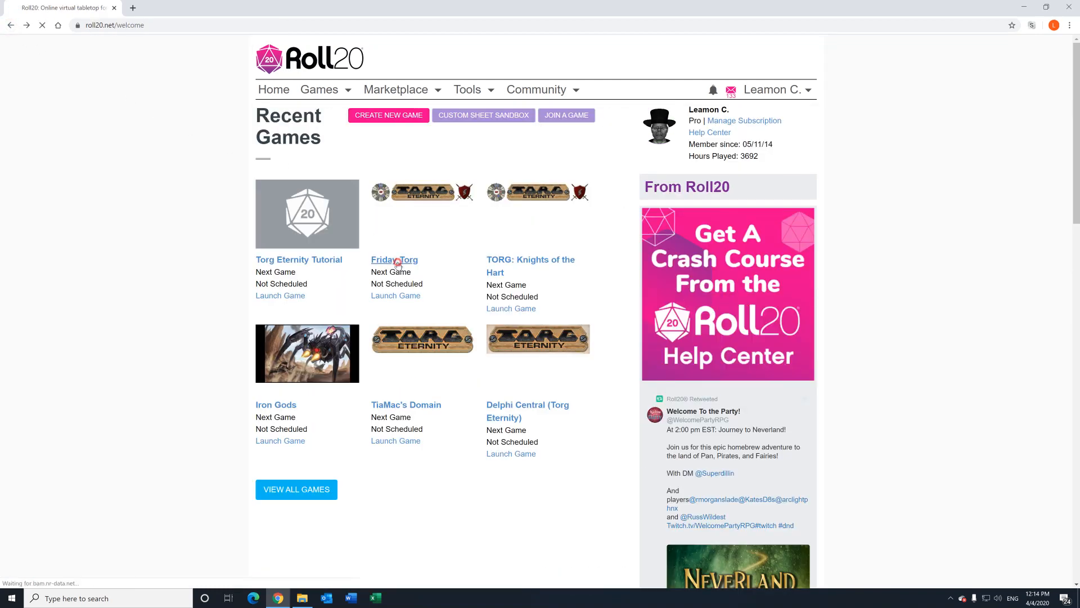
click(394, 259)
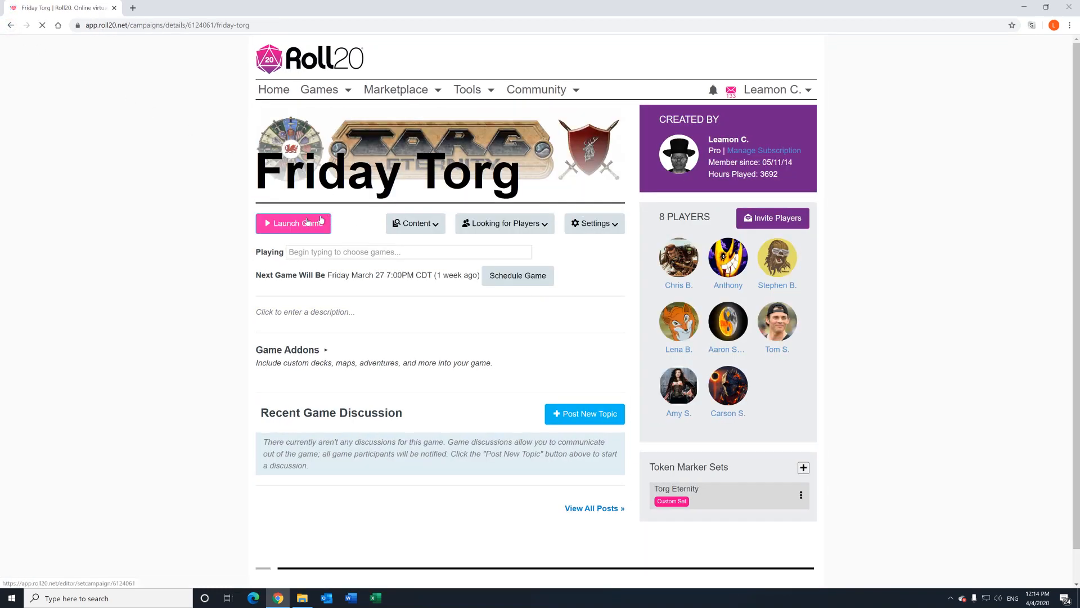
click(297, 223)
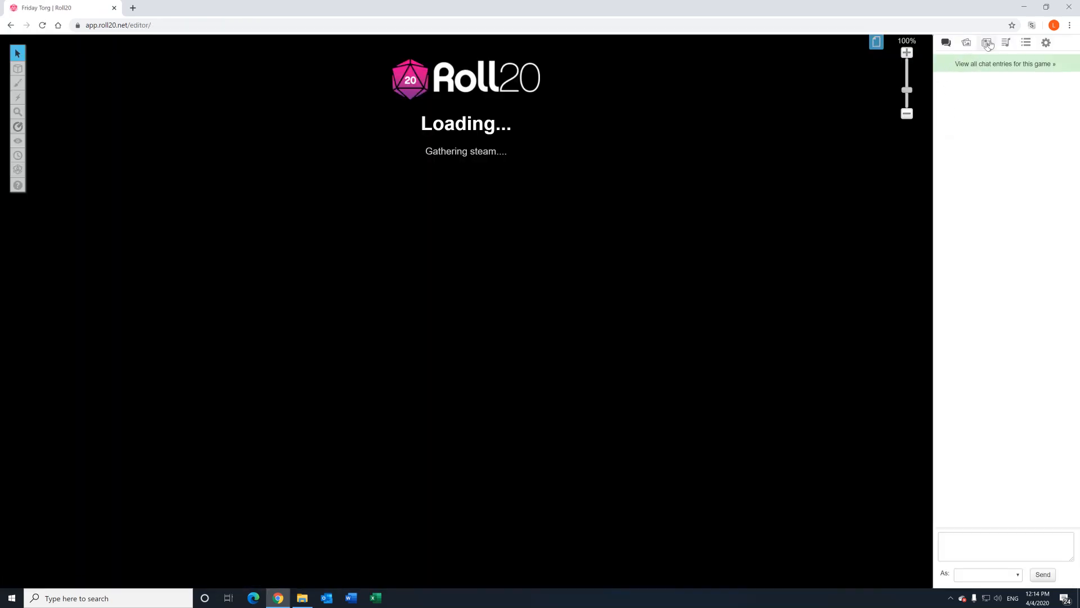
click(988, 45)
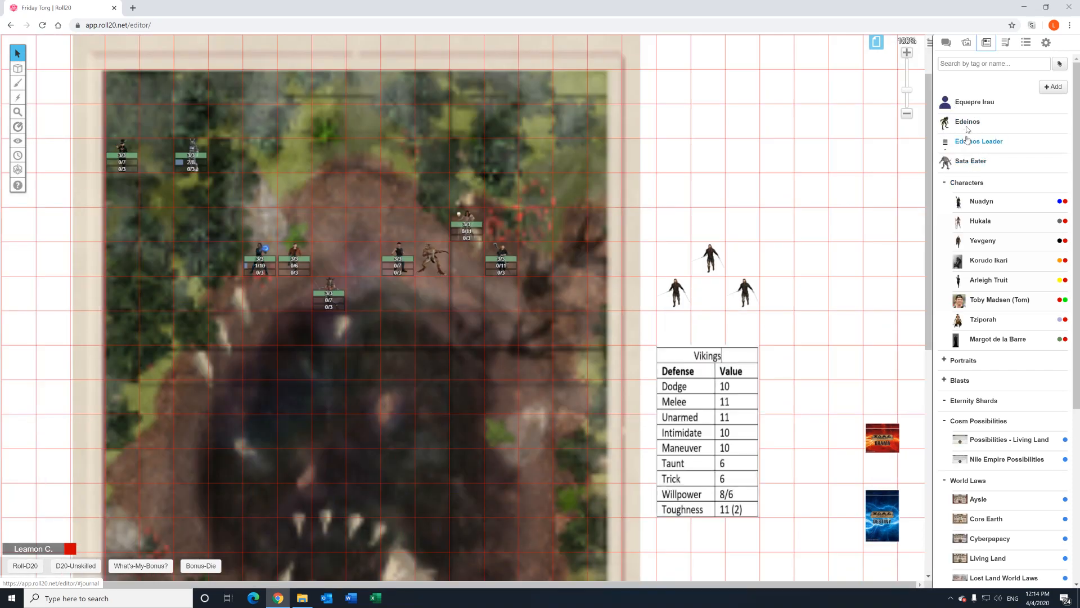
View the Edeinos handout's image at full size, and close the handout.
click(968, 126)
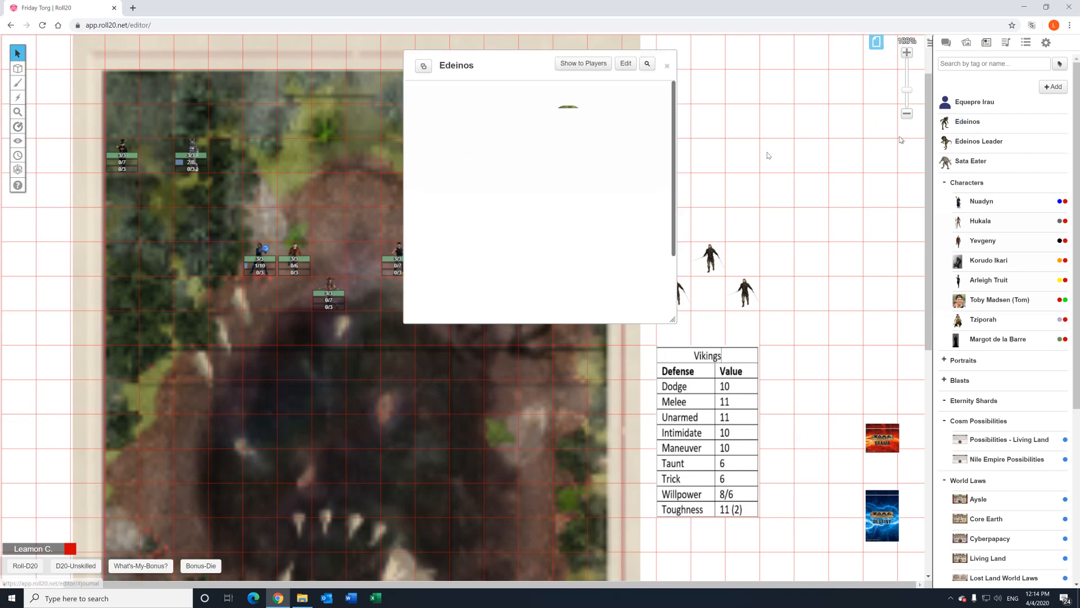
click(557, 230)
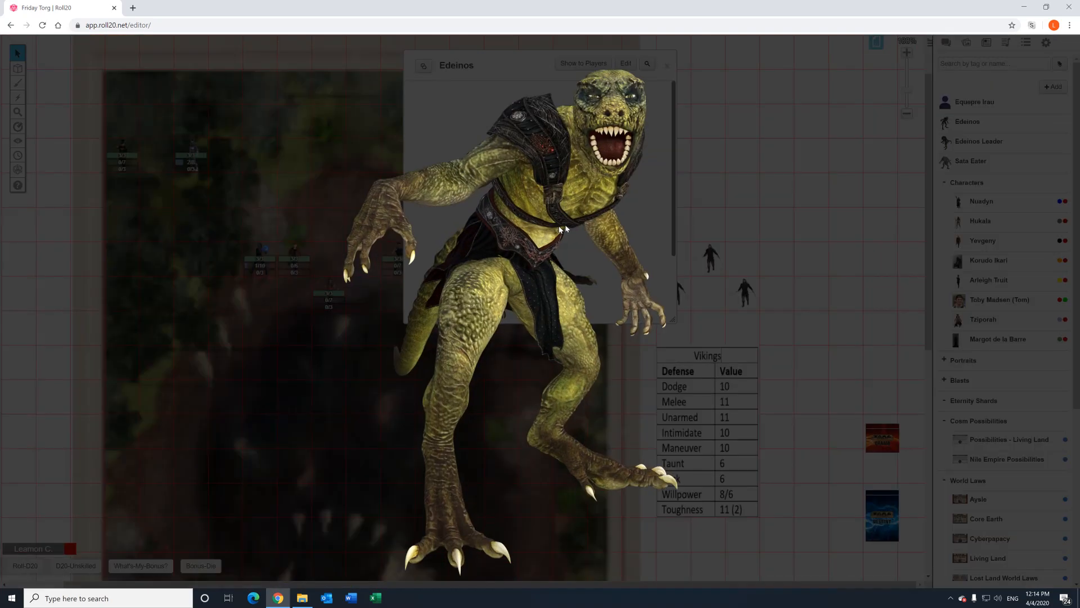
click(622, 219)
click(667, 65)
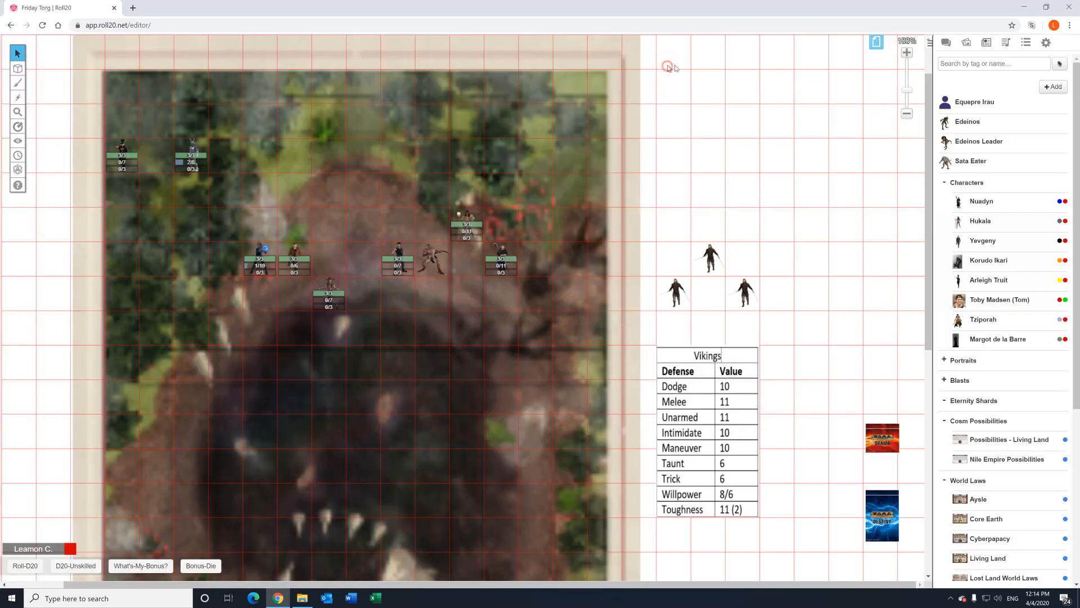
View the Sata Eater handout's image at full size, and close the handout.
click(978, 165)
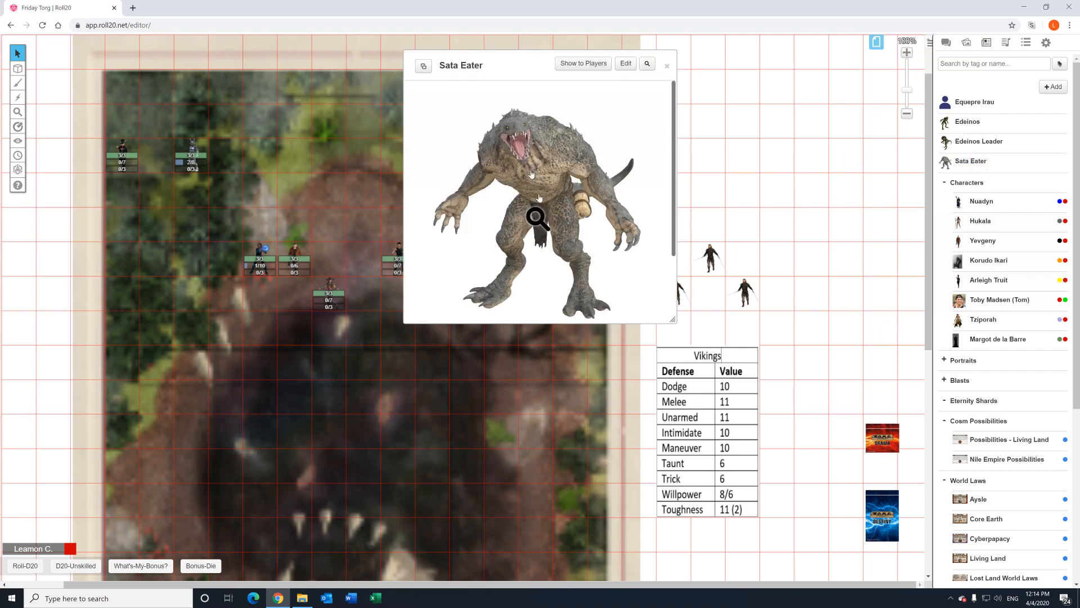
click(544, 212)
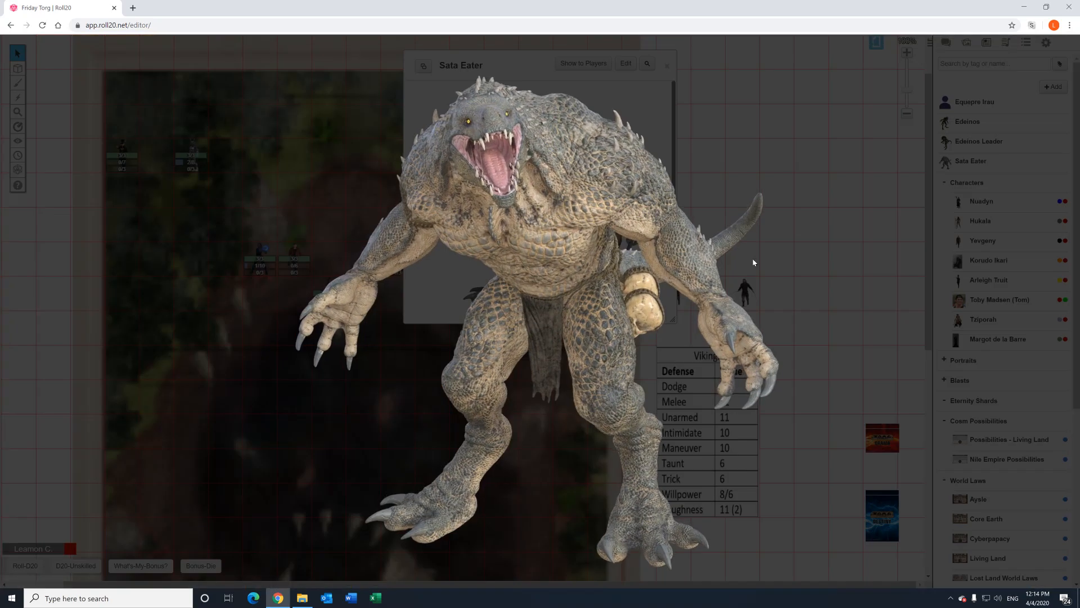
click(638, 226)
click(667, 66)
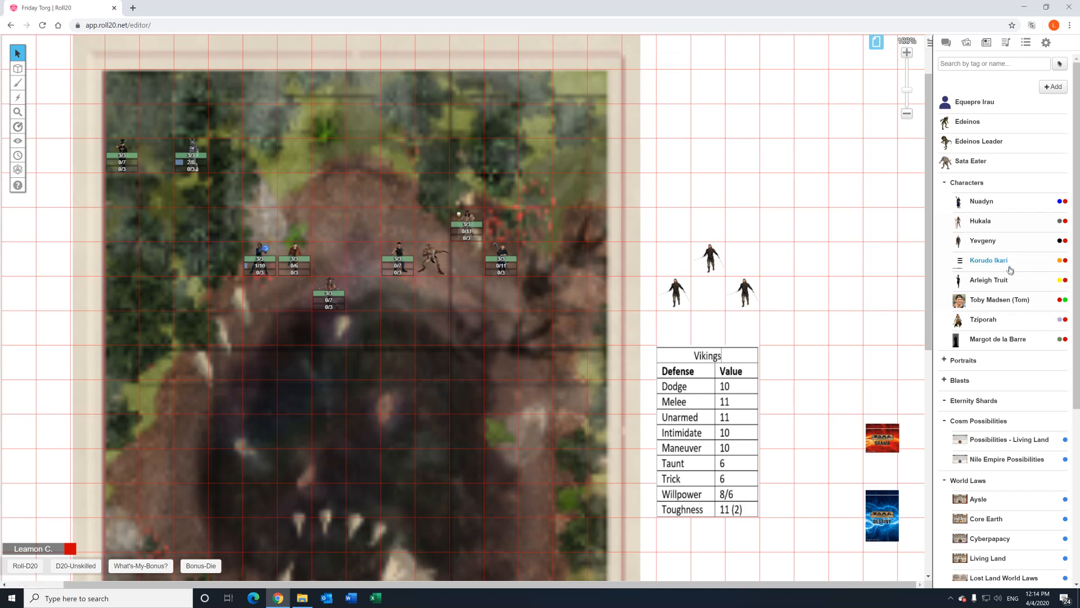
Collapse the Characters folder, expand Portraits, and view the Nuadyn handout's image at full size.
click(945, 185)
click(947, 204)
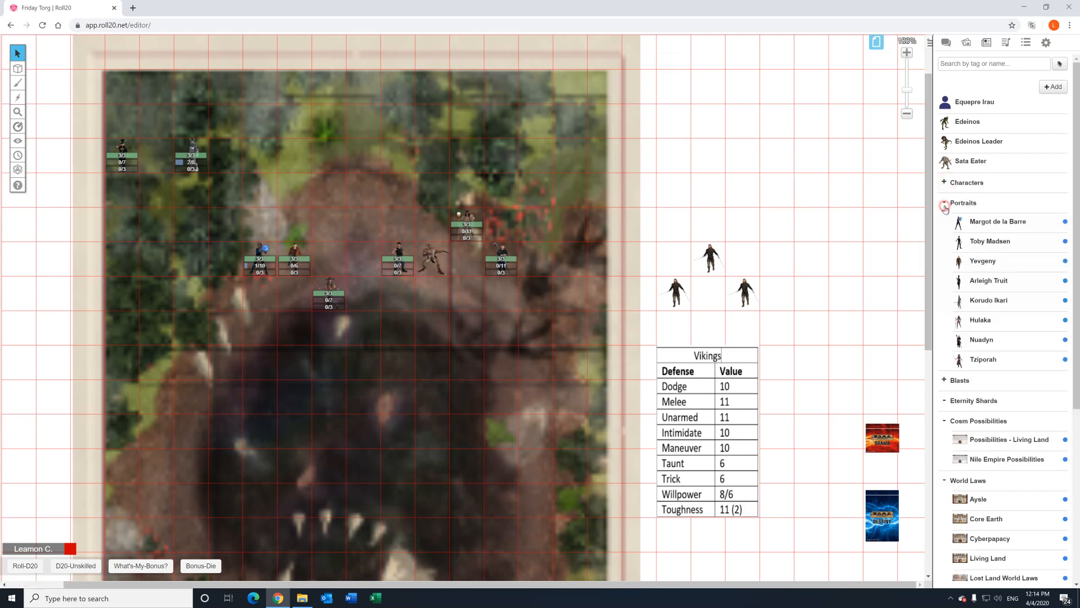
click(983, 340)
click(563, 199)
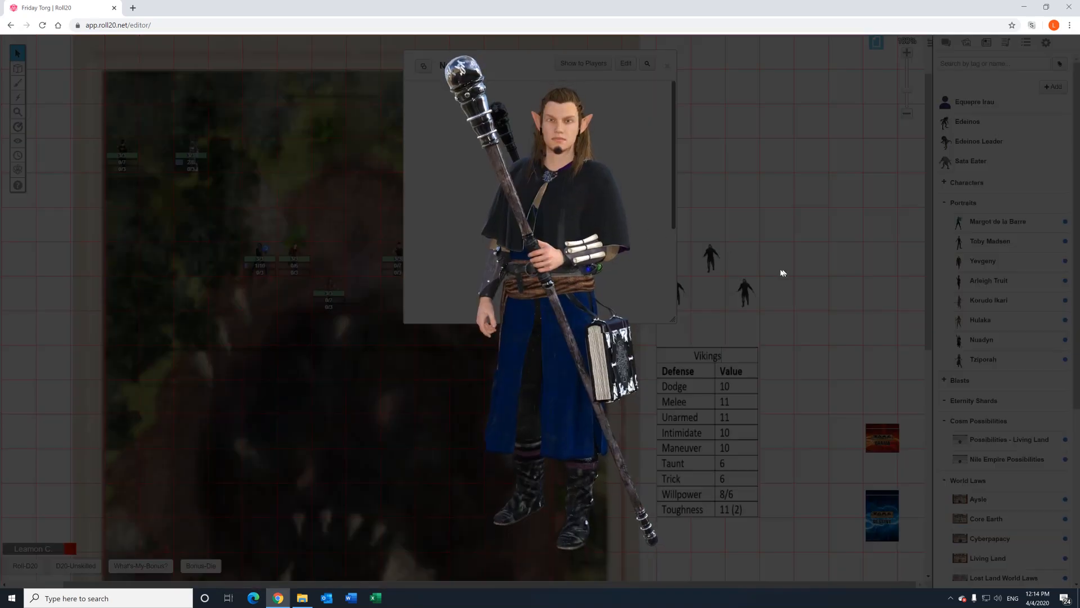
click(588, 214)
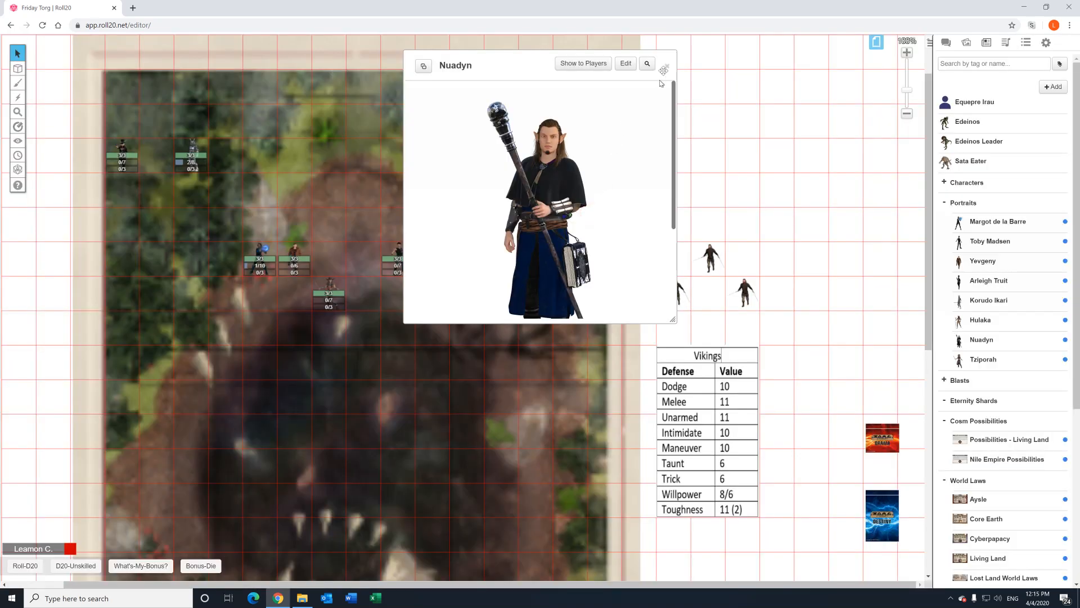
View the Yevgeny and Toby Madsen portrait handouts' images at full size.
click(983, 261)
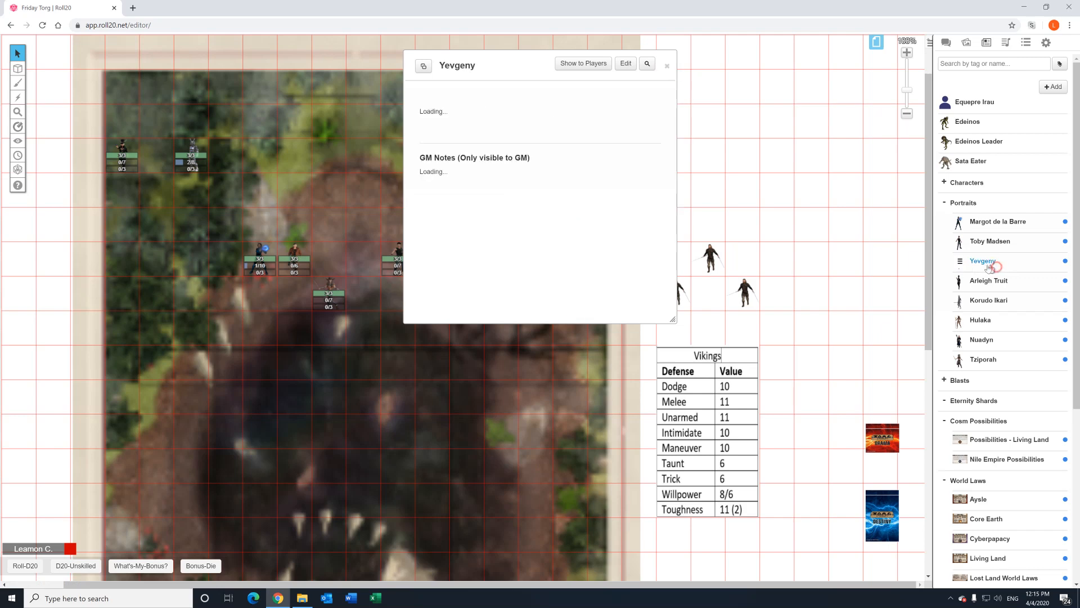
click(541, 234)
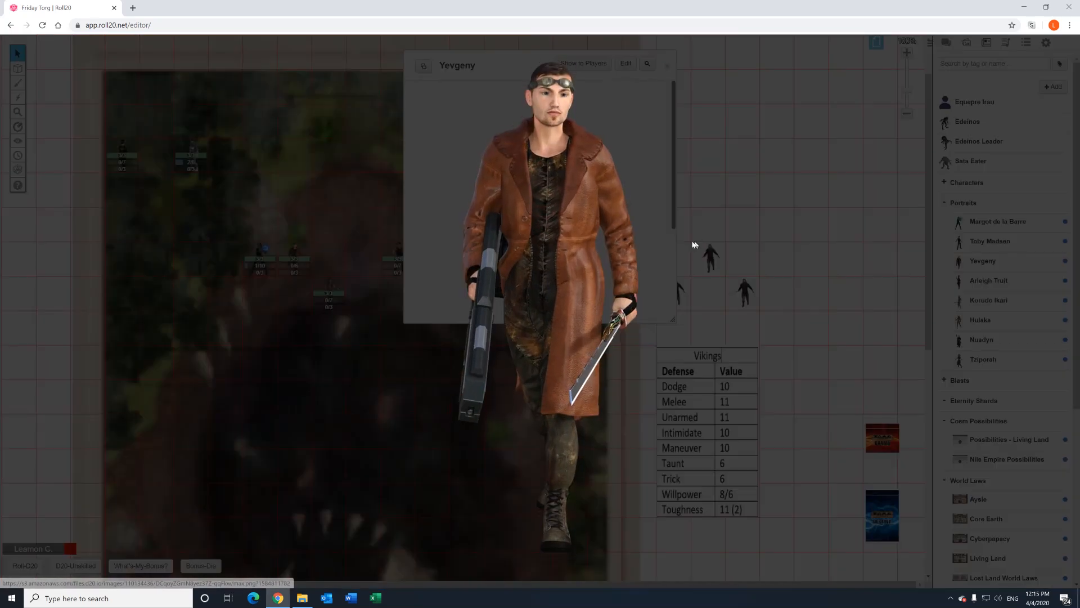
click(584, 220)
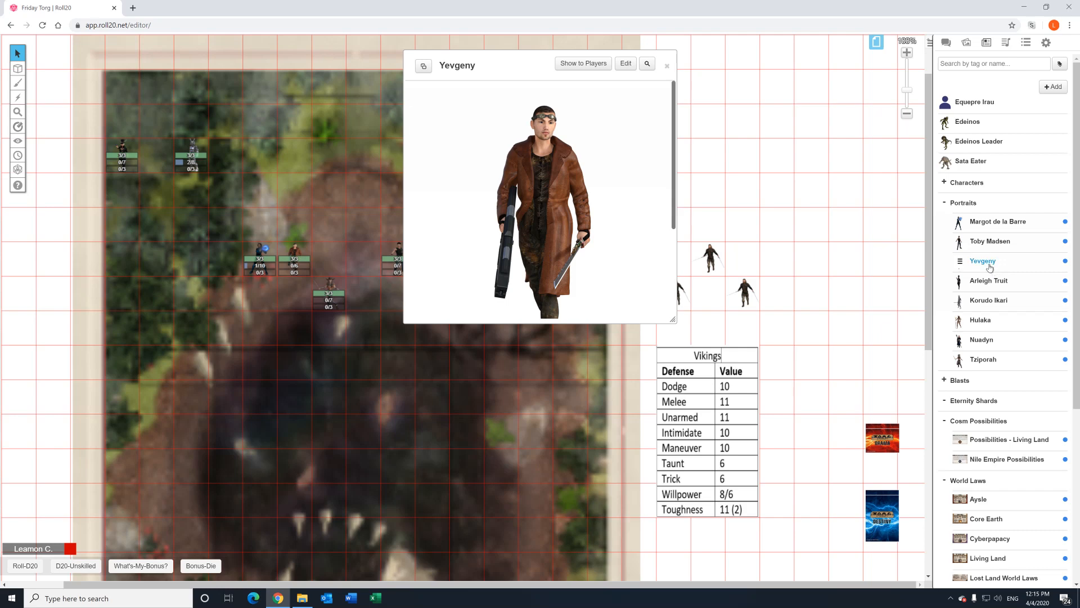
click(990, 241)
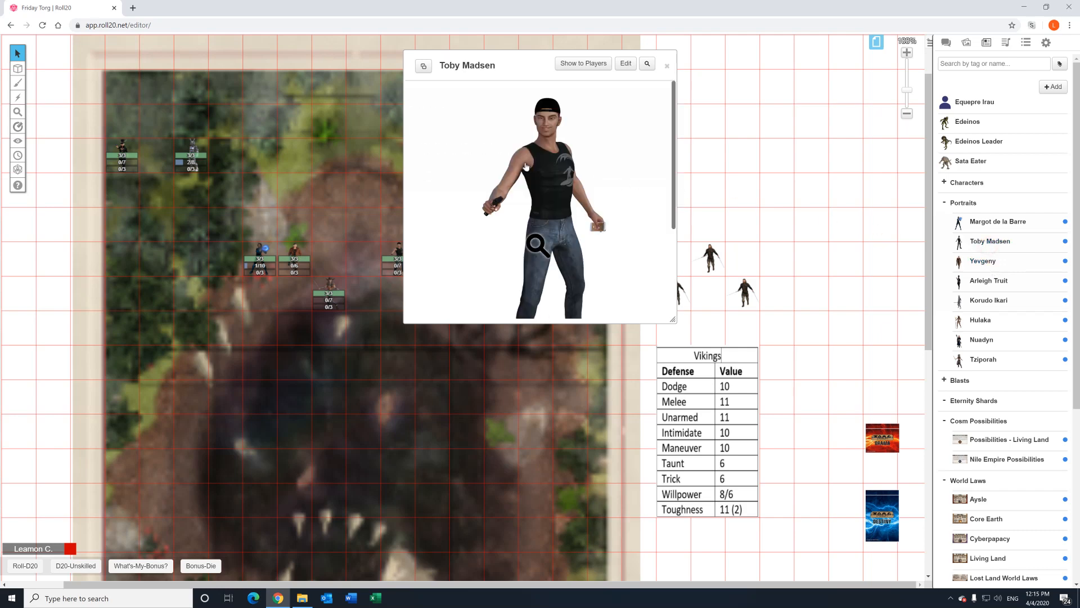
click(538, 242)
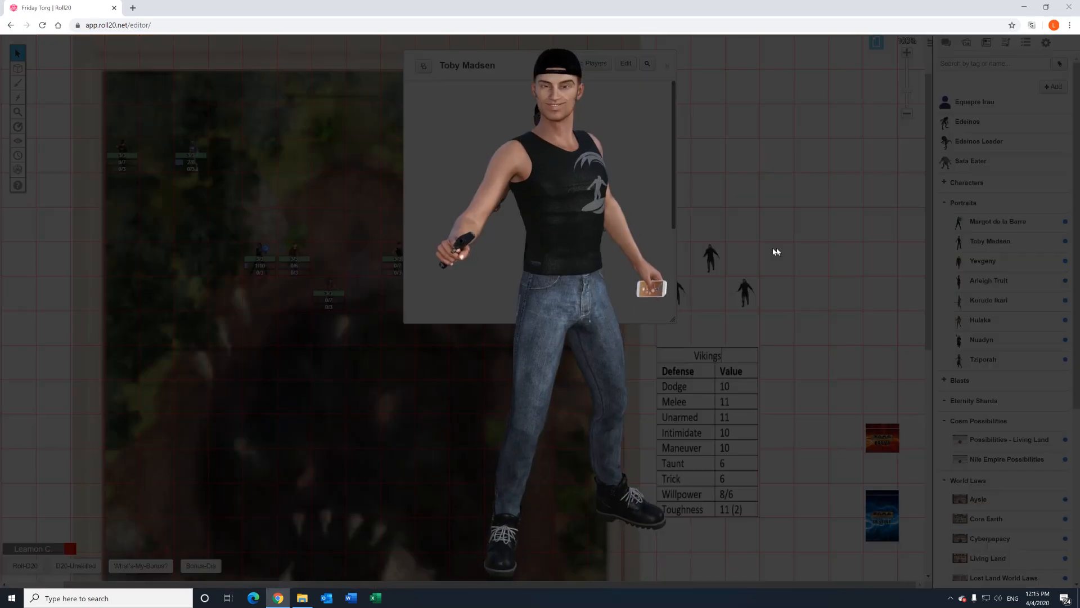
click(620, 140)
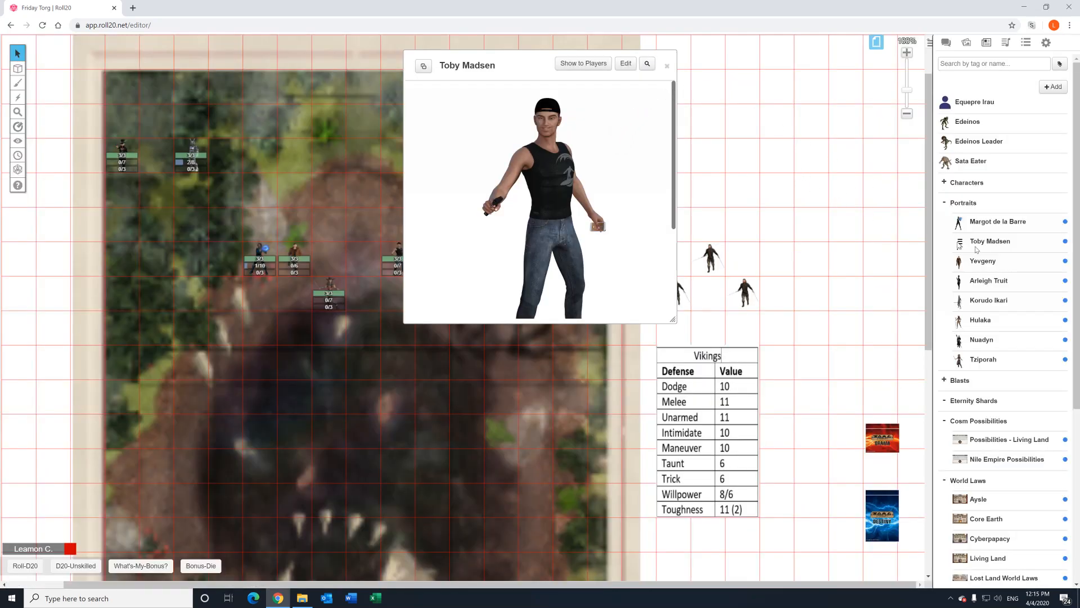
View the Margot de la Barre portrait at full size, and close all the open portrait handouts.
click(992, 222)
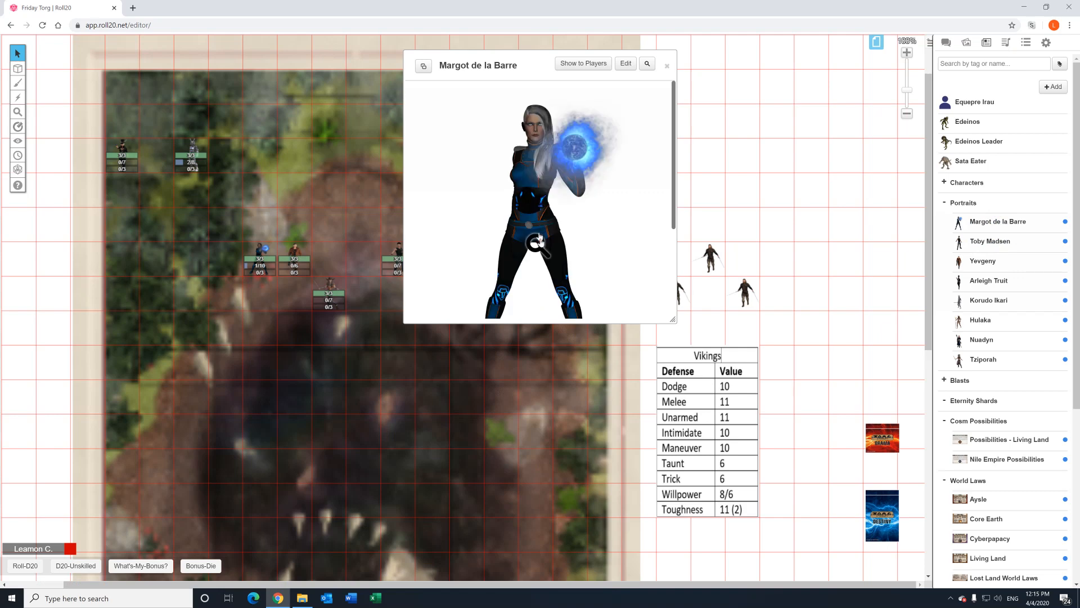
click(537, 242)
click(596, 205)
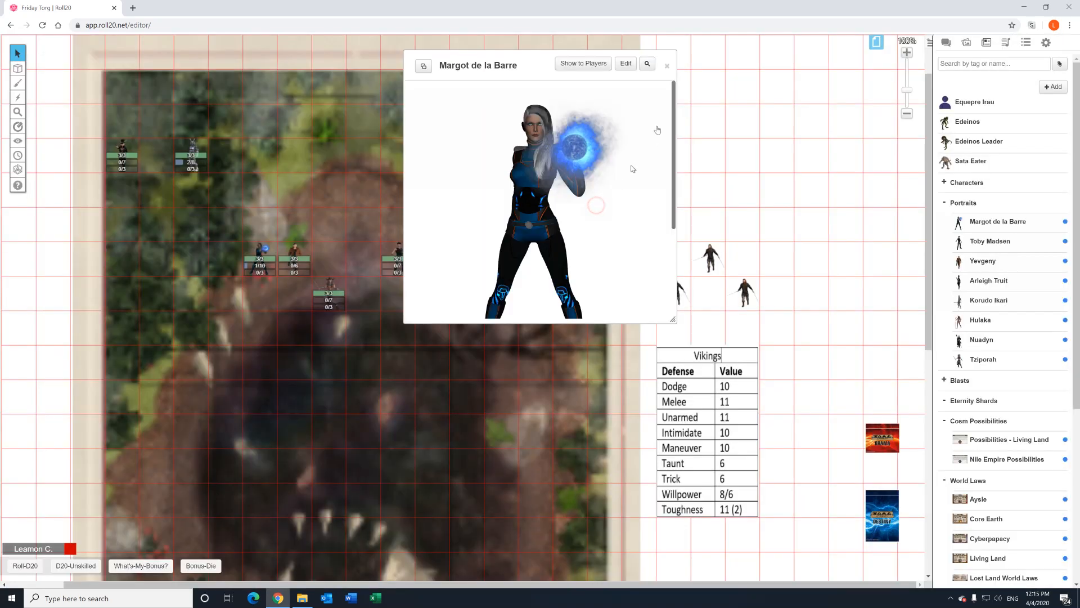
click(666, 66)
click(663, 66)
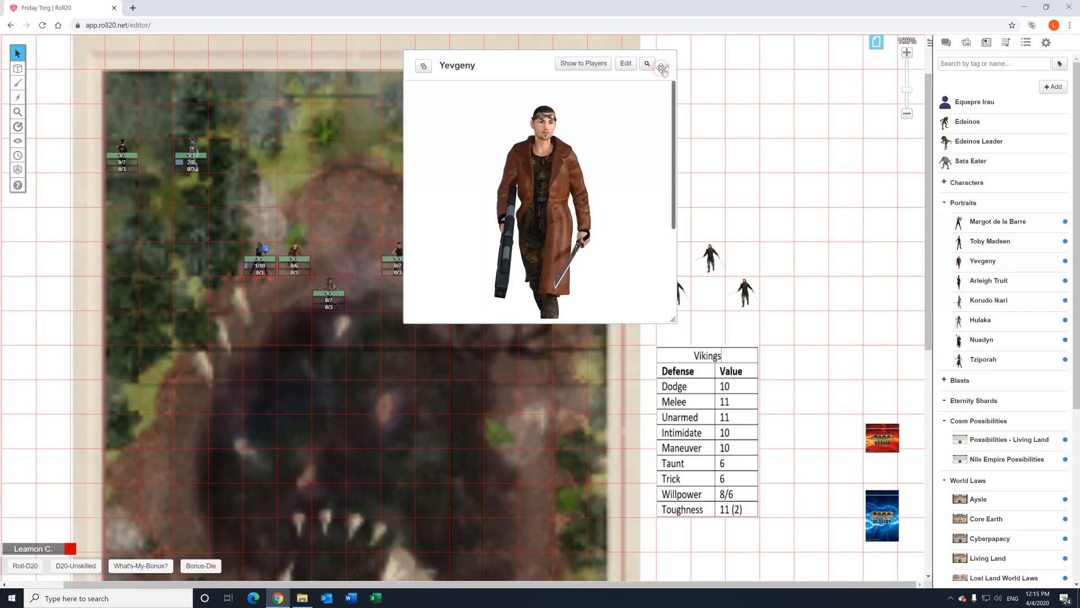
click(661, 67)
click(663, 67)
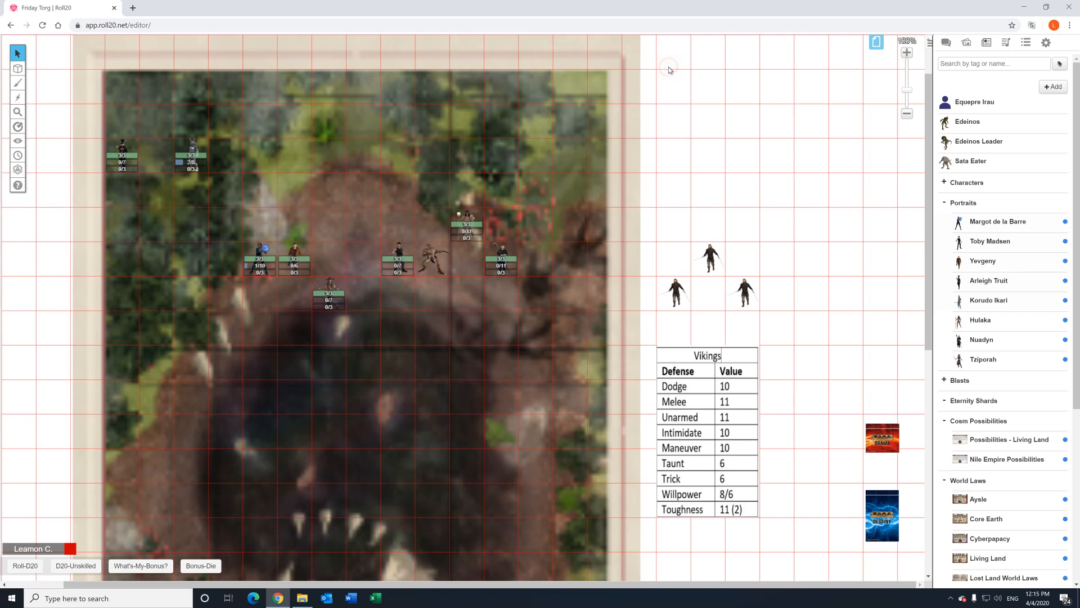
Place a Small Blast from the Blasts folder on the map's upper-right forest area, leaving the Portraits and Blasts folders collapsed.
click(945, 203)
click(945, 224)
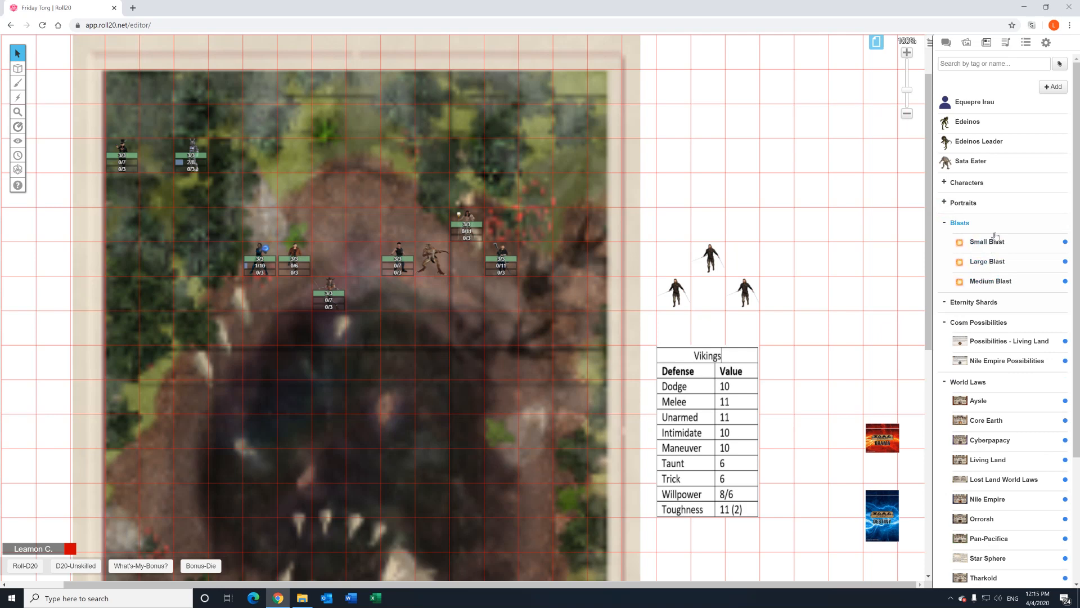
drag(979, 241, 560, 159)
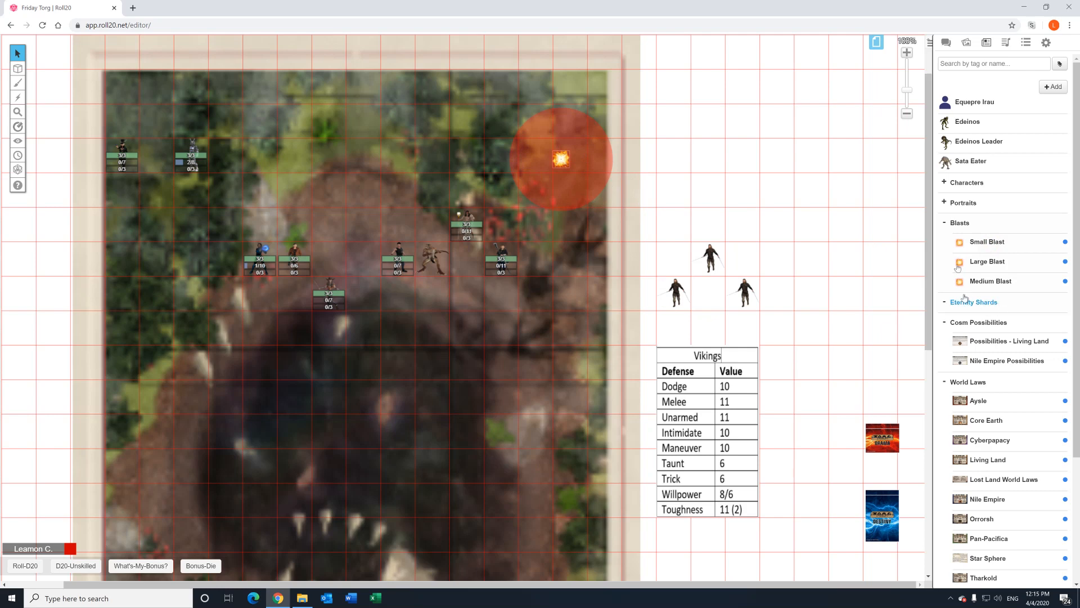
click(944, 223)
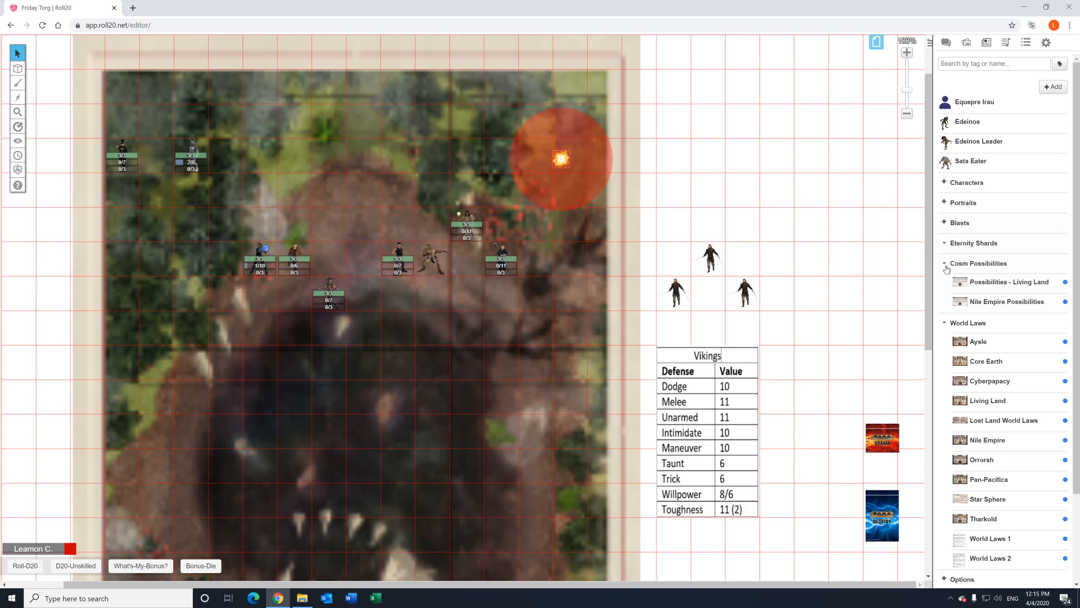
Collapse the Cosm Possibilities and World Laws folders, and list the handouts in the Options folder.
click(946, 264)
click(952, 283)
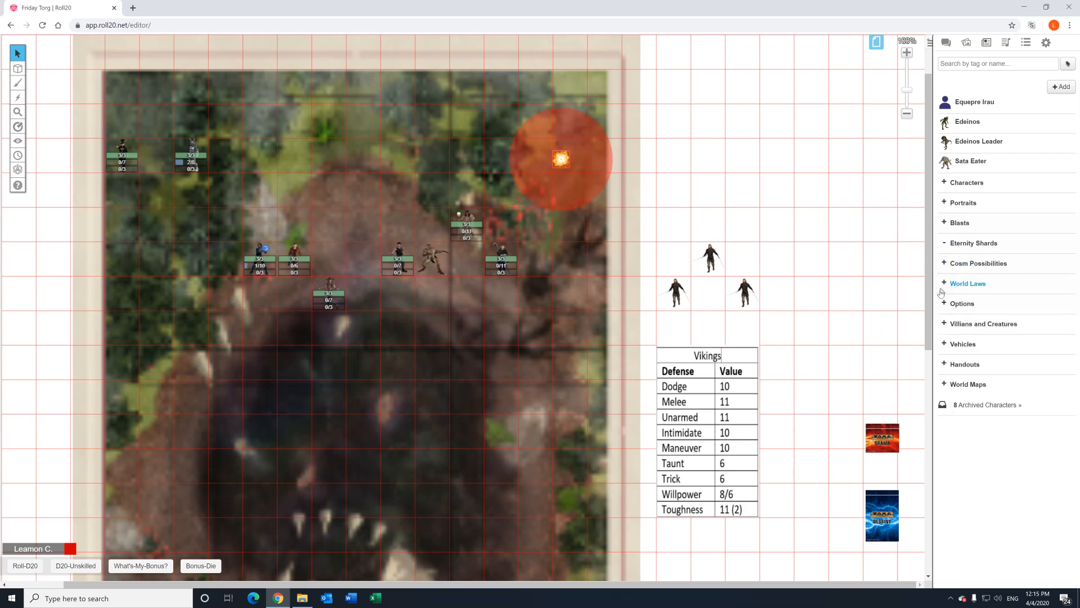
click(953, 307)
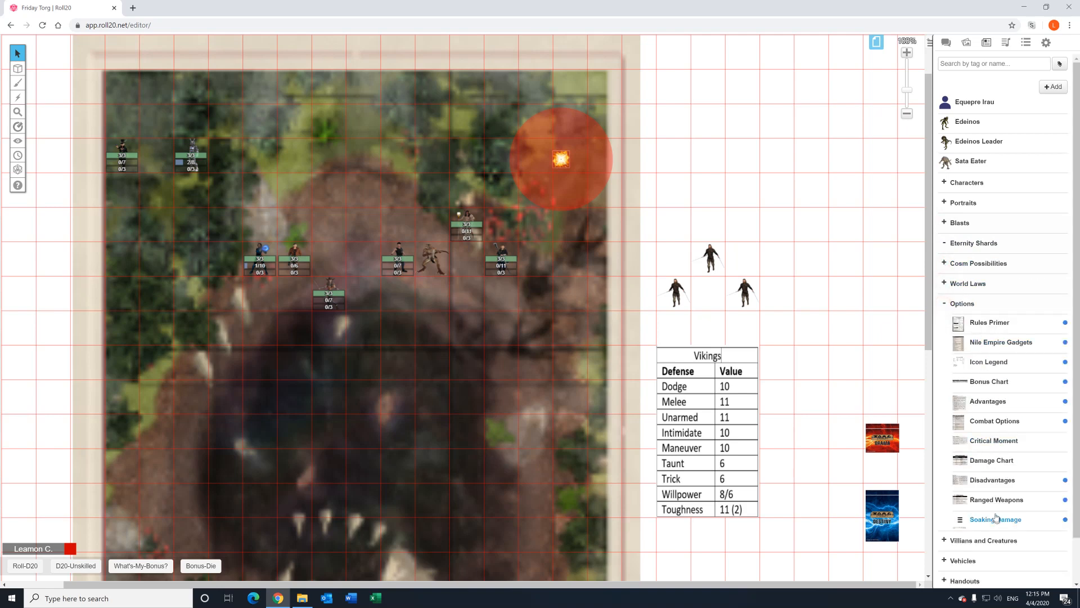
click(951, 303)
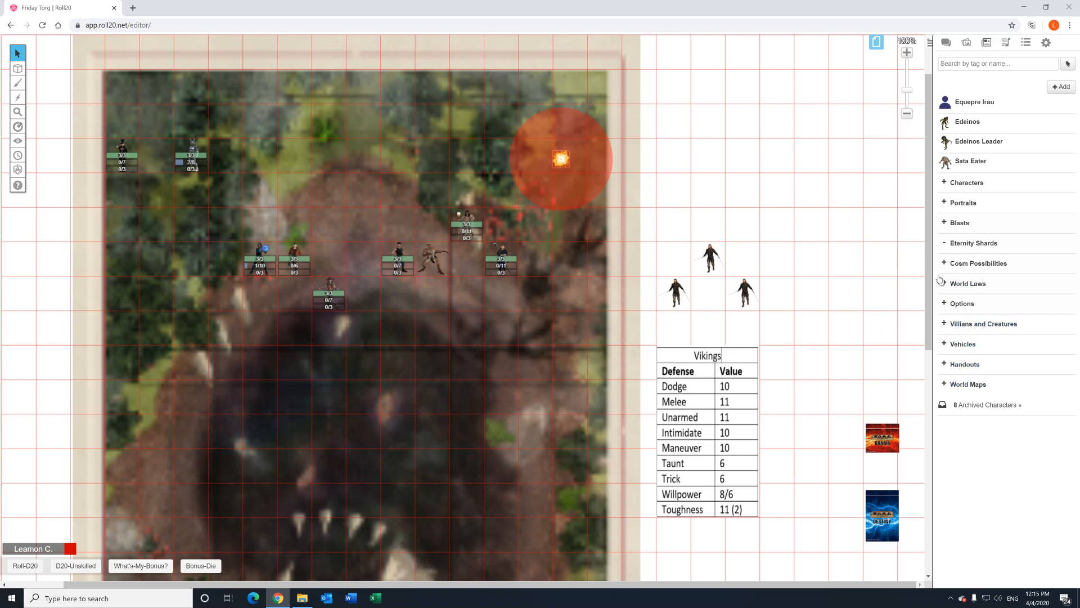
click(943, 302)
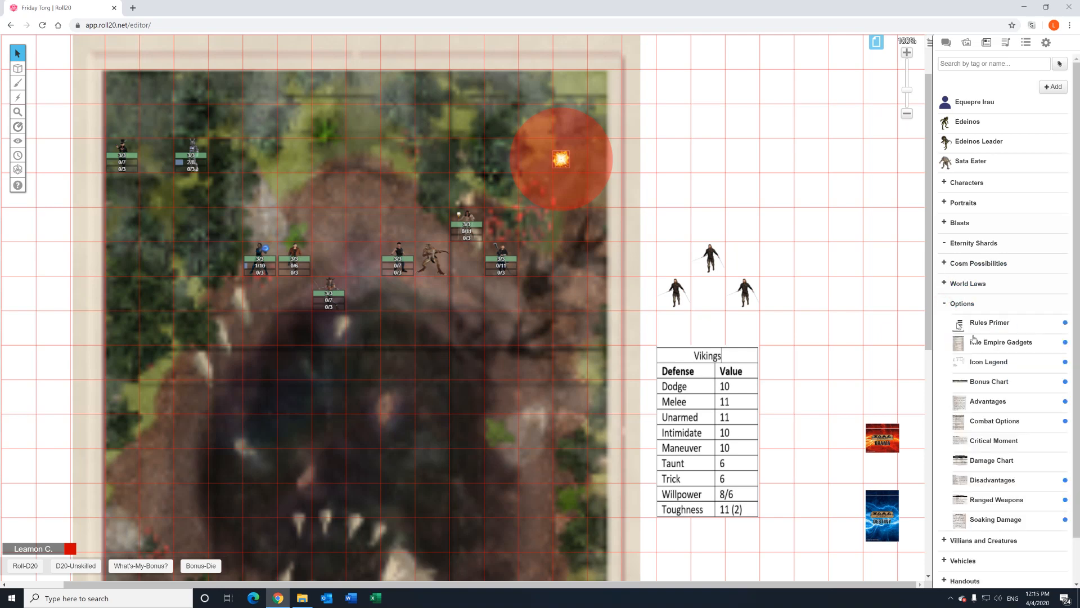
scroll(979, 348, down, 1)
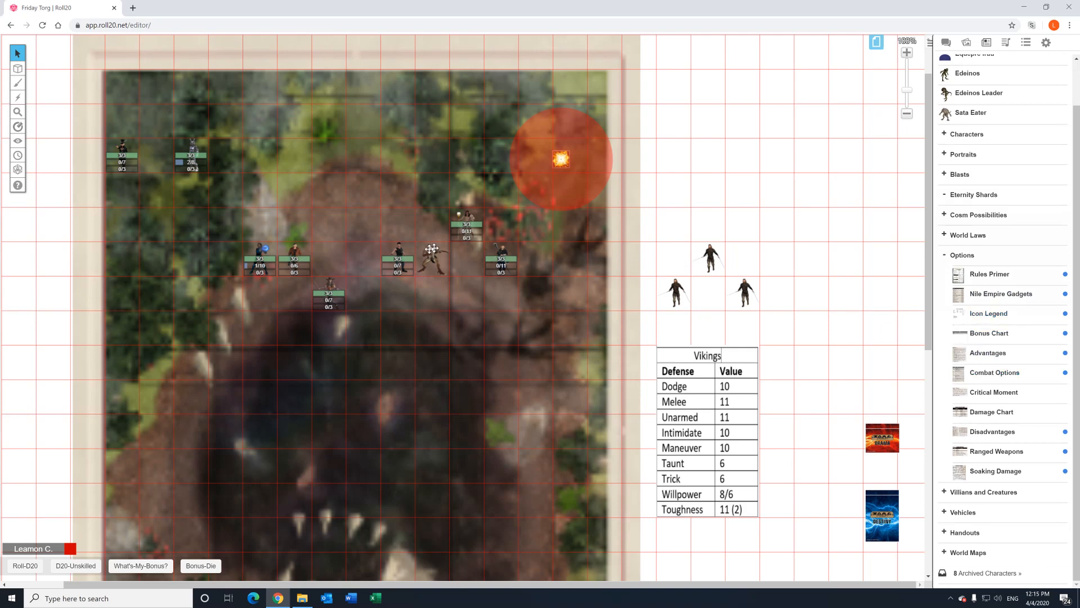
Select the character token beside the large creature, view the Icon Legend handout enlarged and at full size, and close it.
click(398, 253)
mouse_move(400, 307)
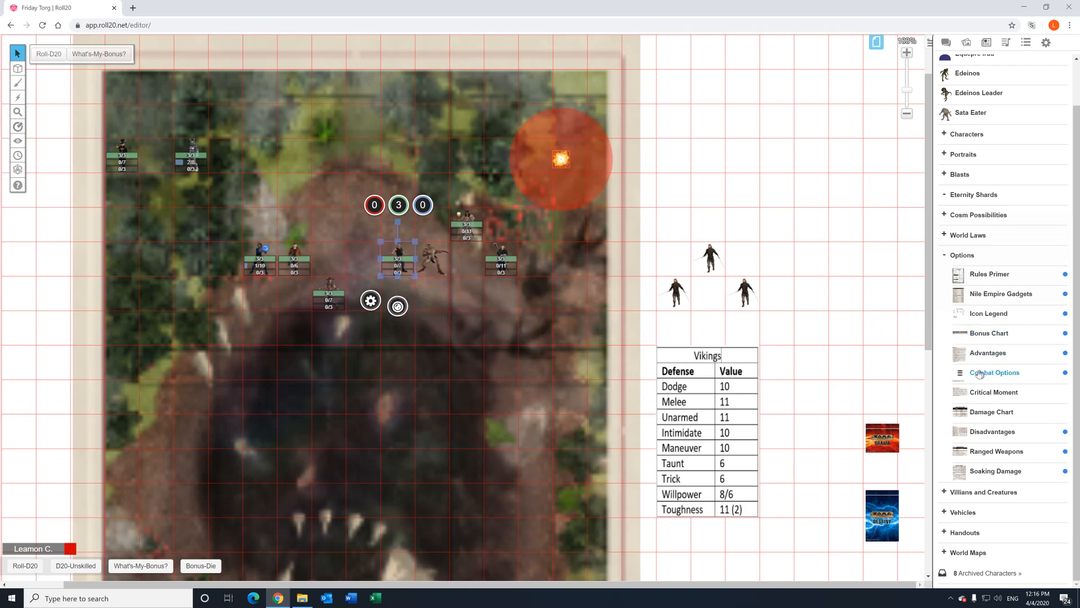
click(998, 315)
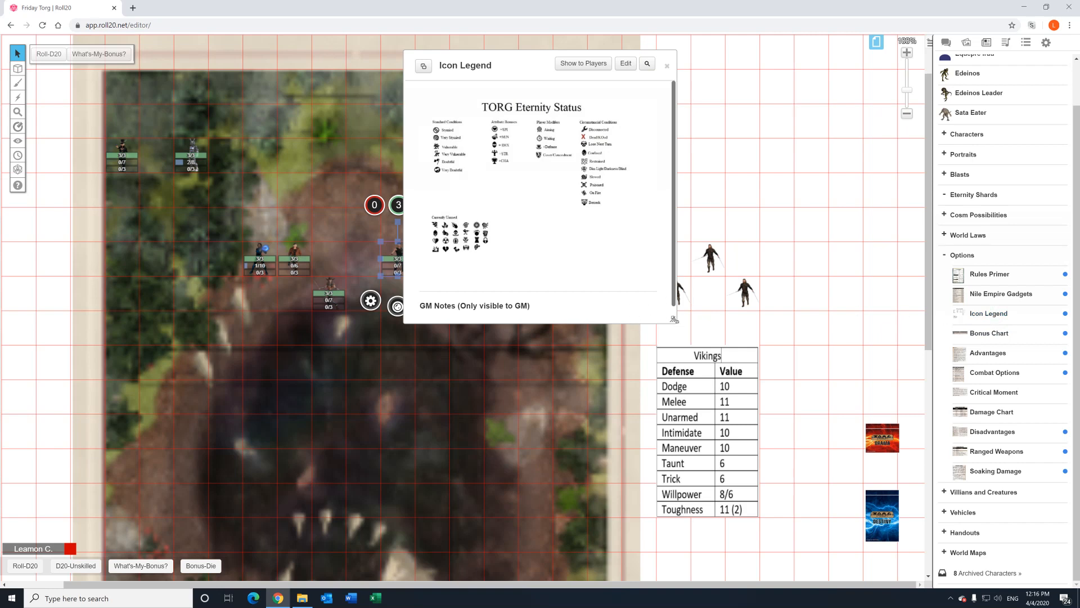
drag(673, 320, 813, 472)
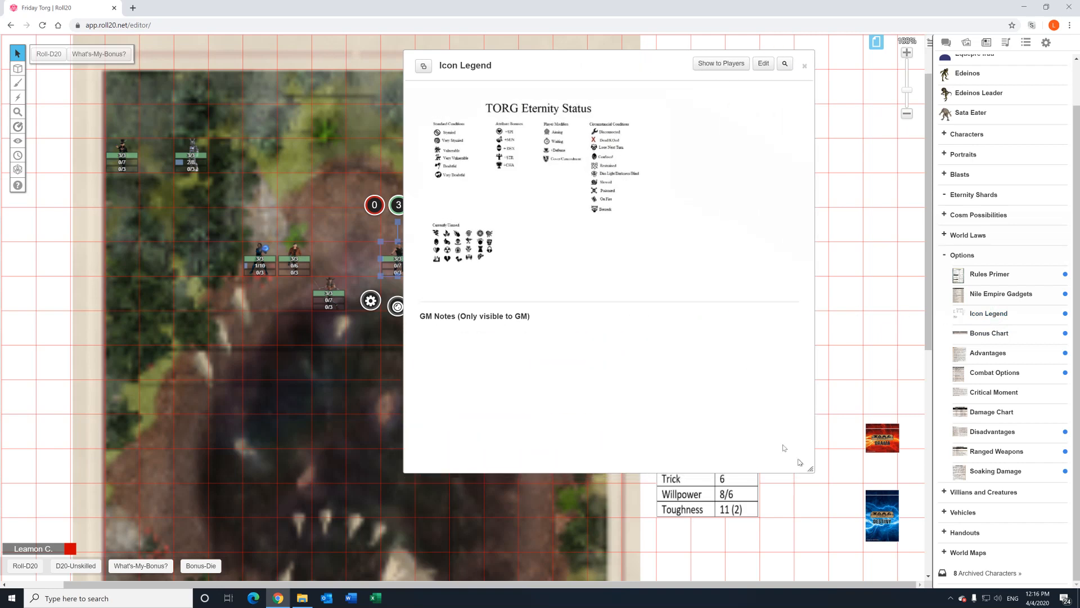
mouse_move(543, 201)
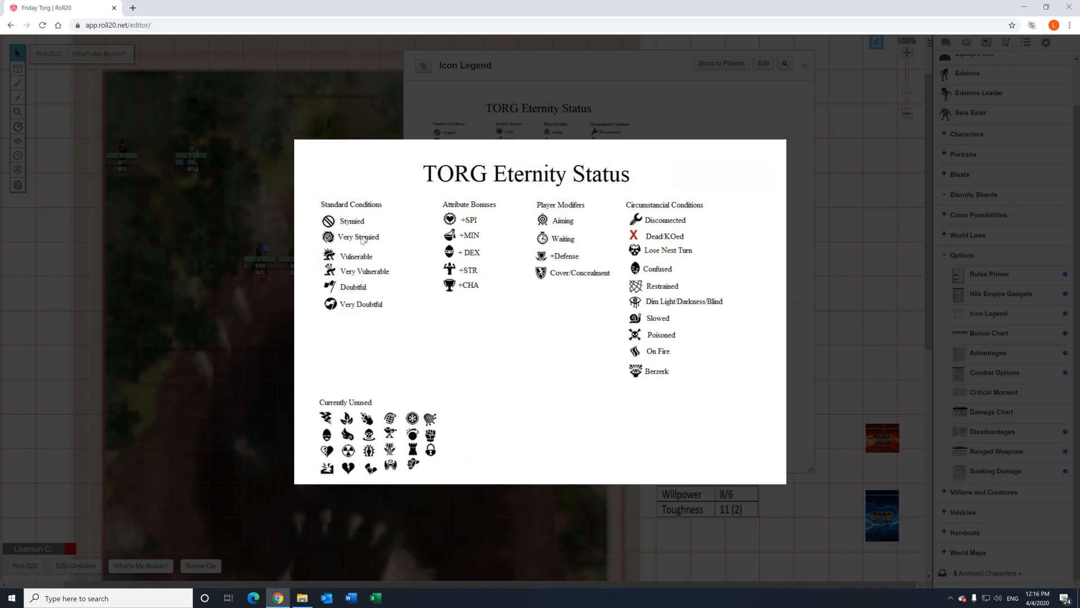
click(814, 174)
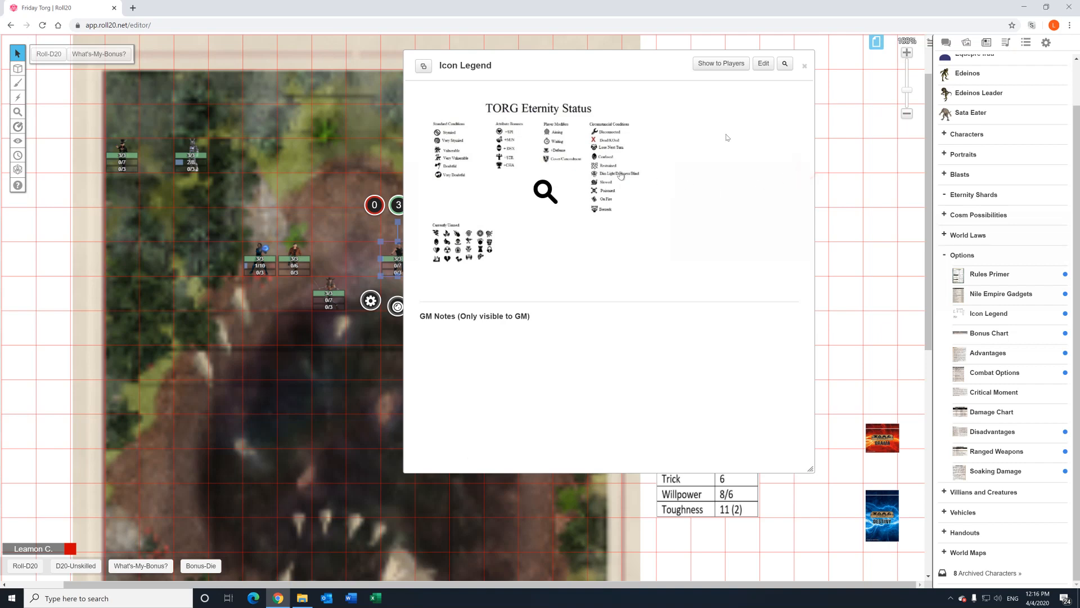
click(807, 66)
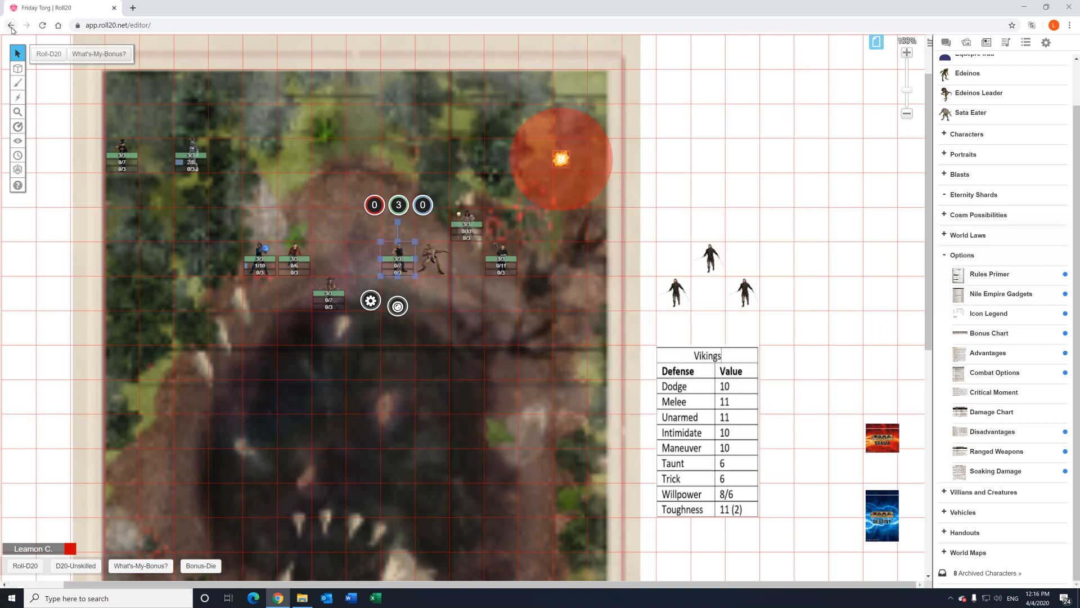
Leave the Friday Torg game and launch the Torg Eternity Tutorial game from the recent games.
click(11, 26)
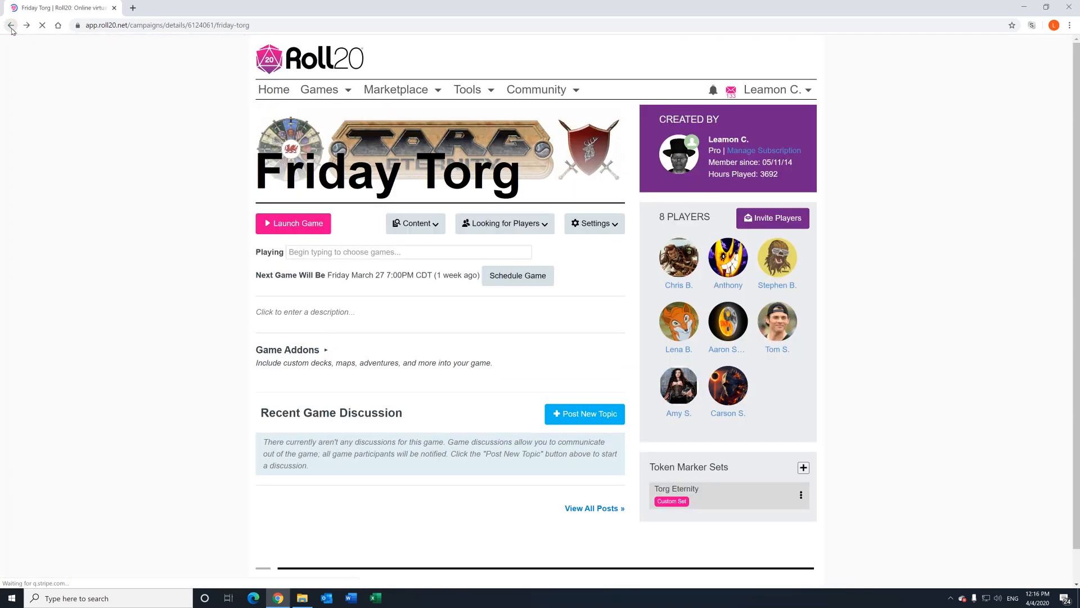
click(10, 25)
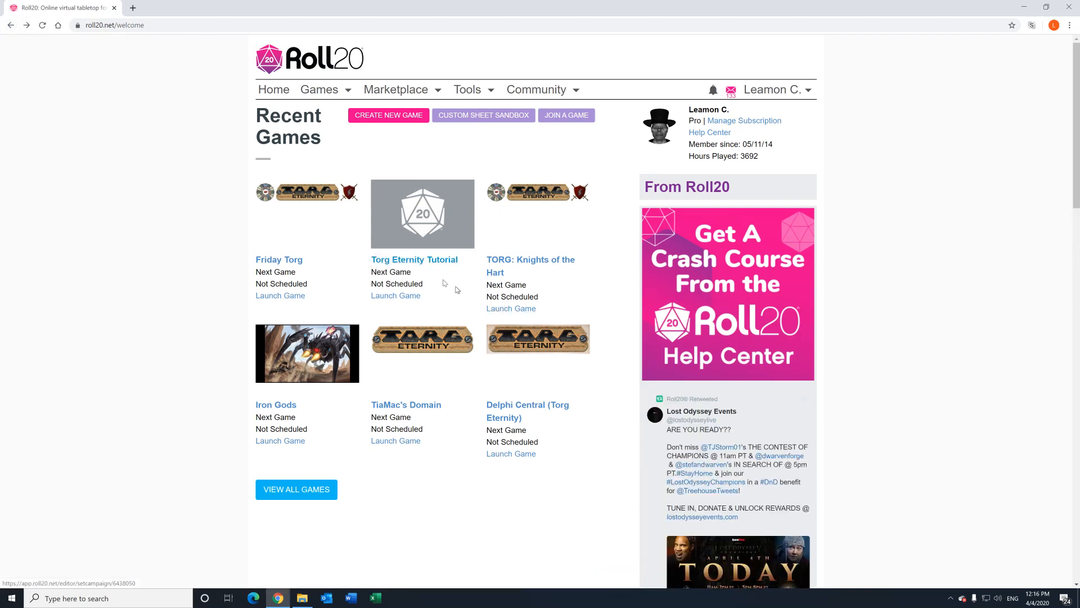
click(425, 260)
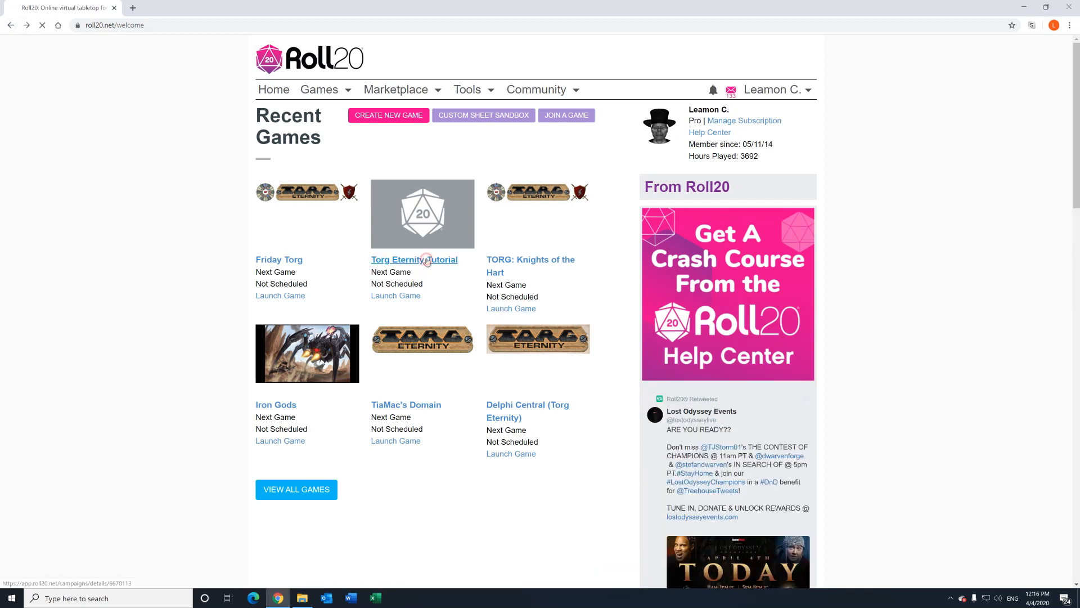
click(284, 245)
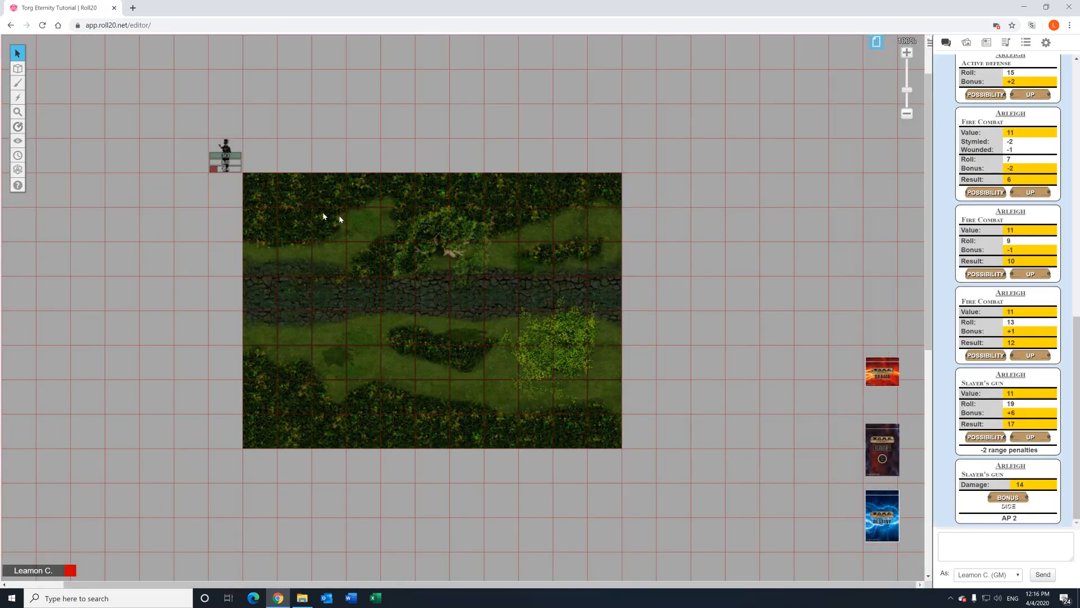
Open the status markers of the token above the map's upper-left corner and browse the available icons.
click(225, 160)
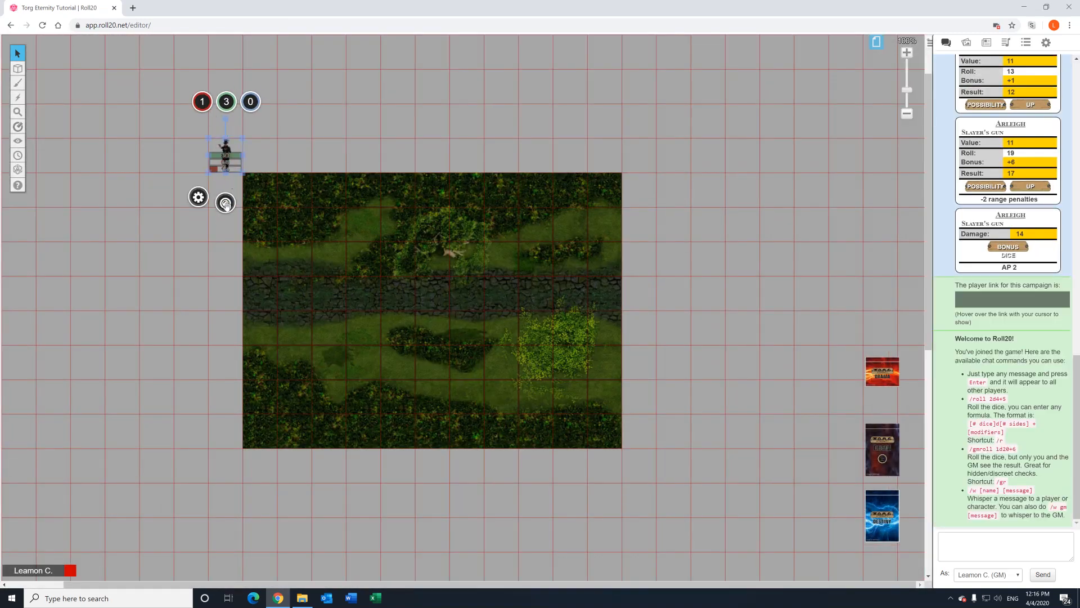
click(225, 202)
scroll(293, 217, down, 3)
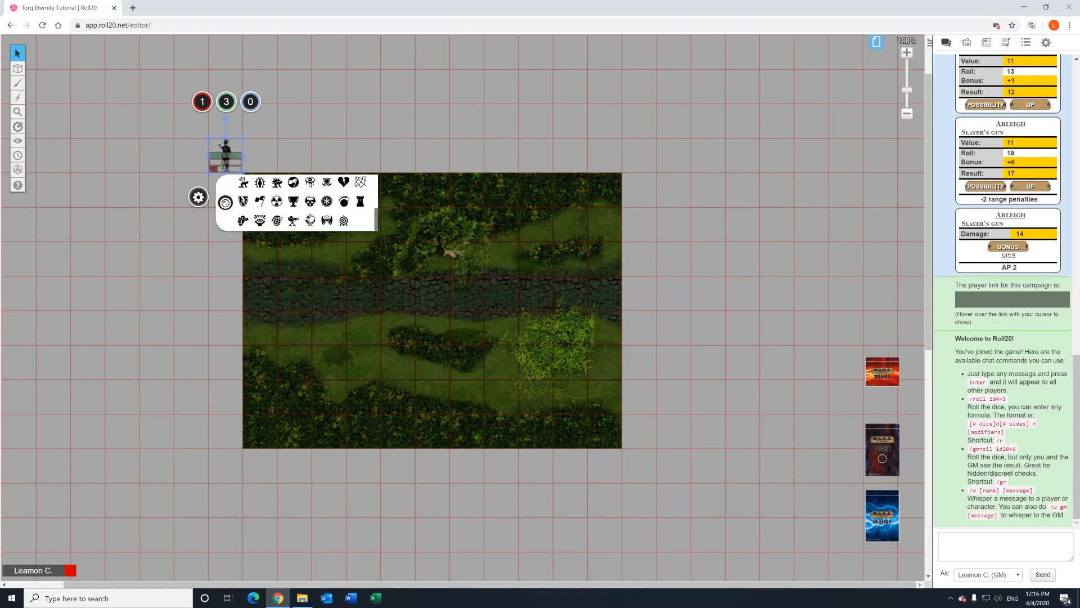
scroll(311, 220, up, 3)
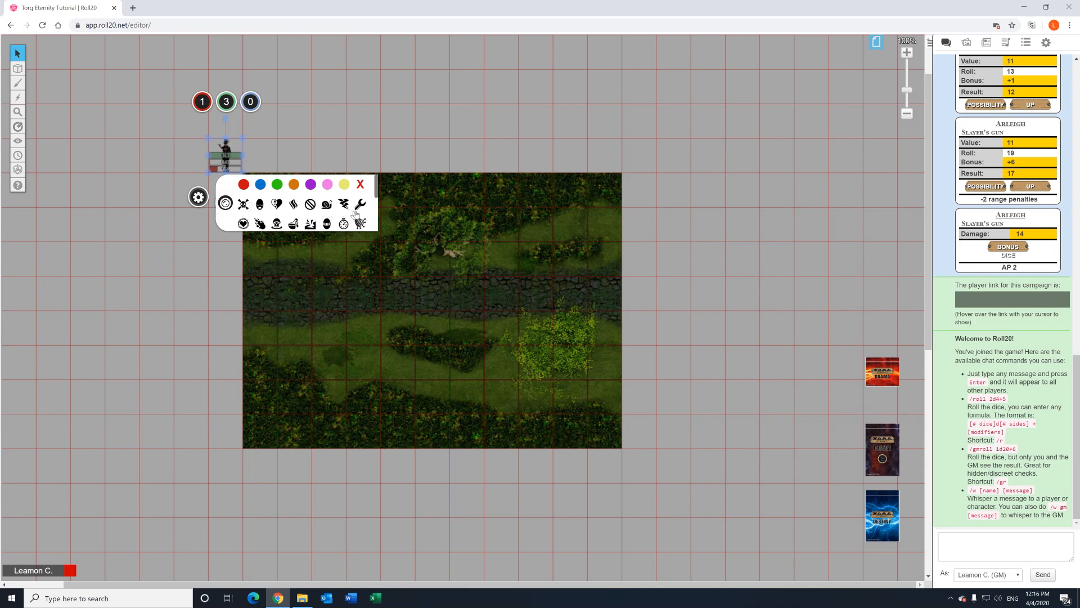
scroll(355, 213, down, 3)
scroll(335, 213, up, 3)
scroll(311, 206, down, 3)
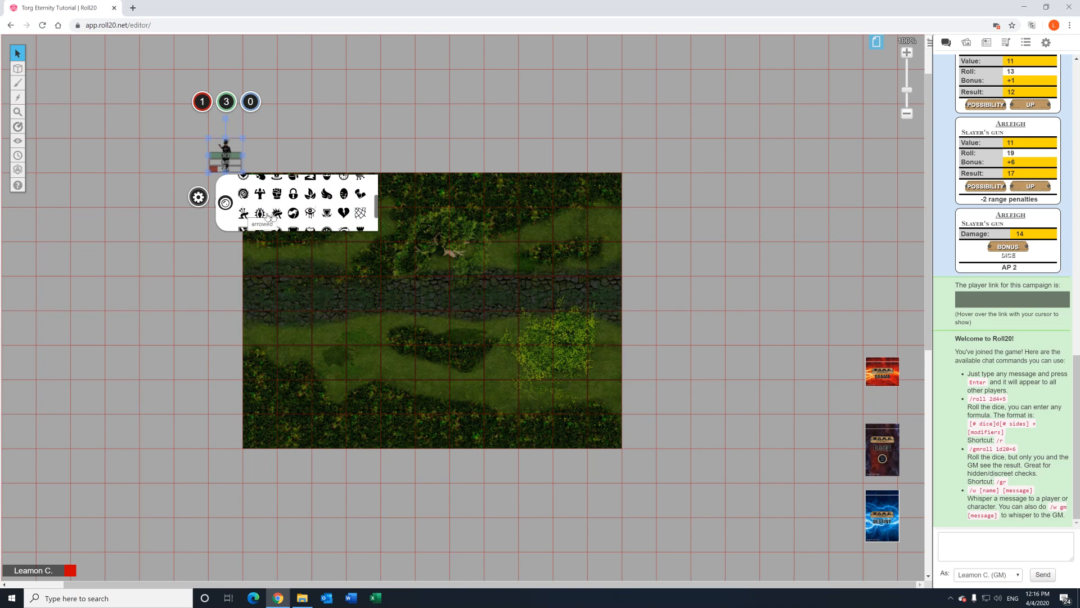
Browse back to the first icons in the token's status markers and clear any markers from the token.
scroll(343, 216, up, 3)
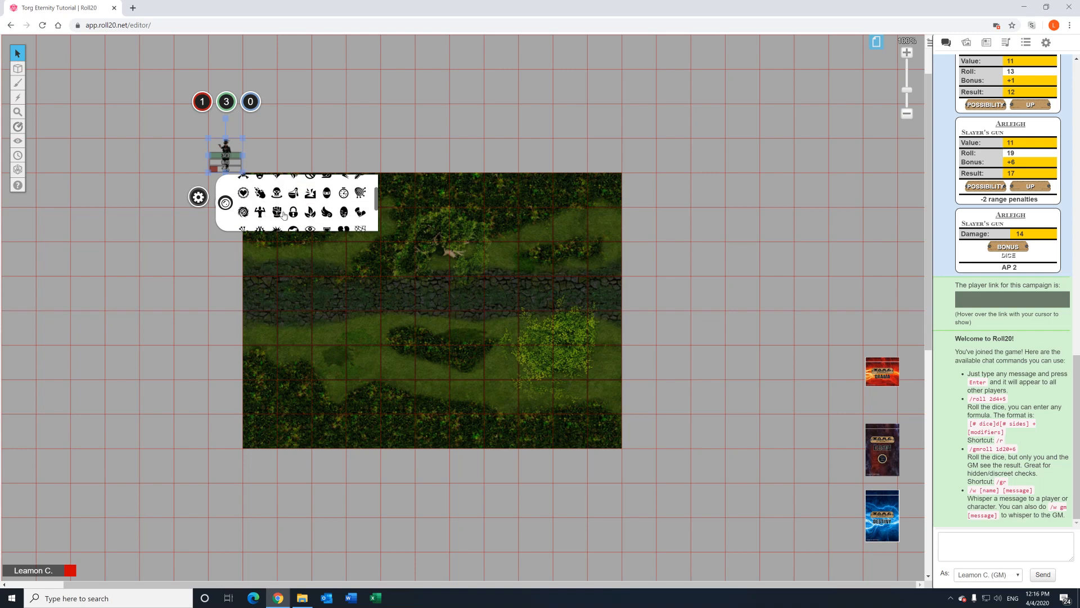
scroll(325, 209, up, 2)
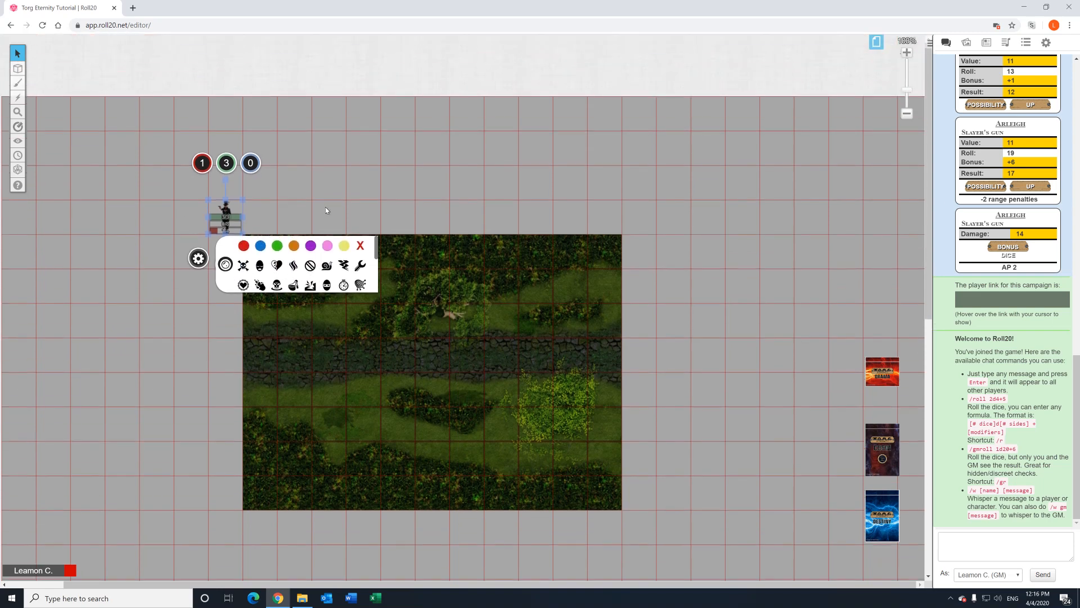
click(359, 248)
click(360, 245)
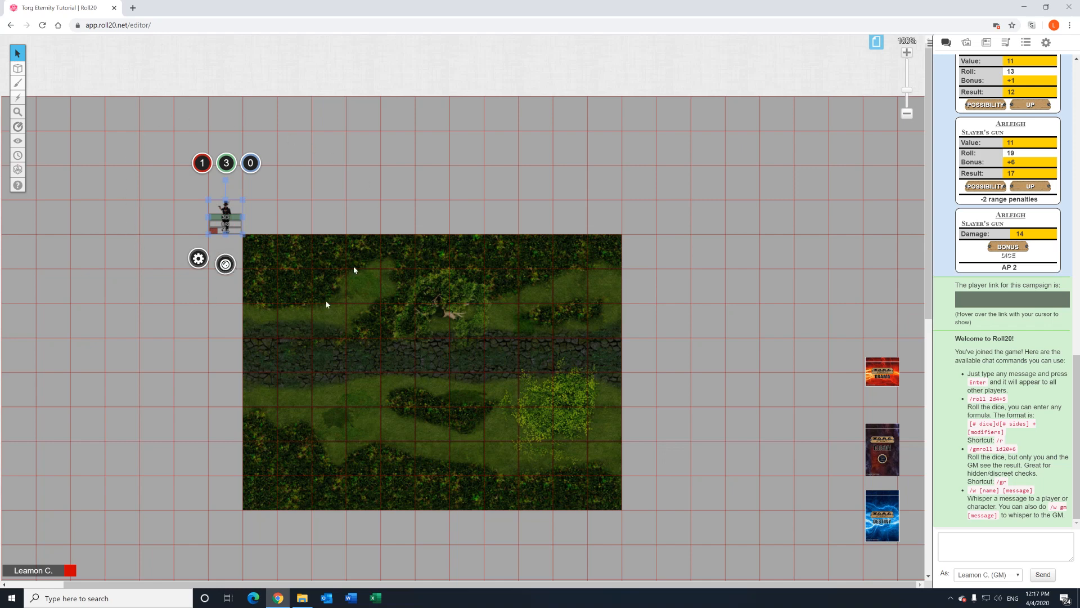
Leave the Torg Eternity Tutorial game for the Roll20 home page and open the Token Marker Library.
click(10, 26)
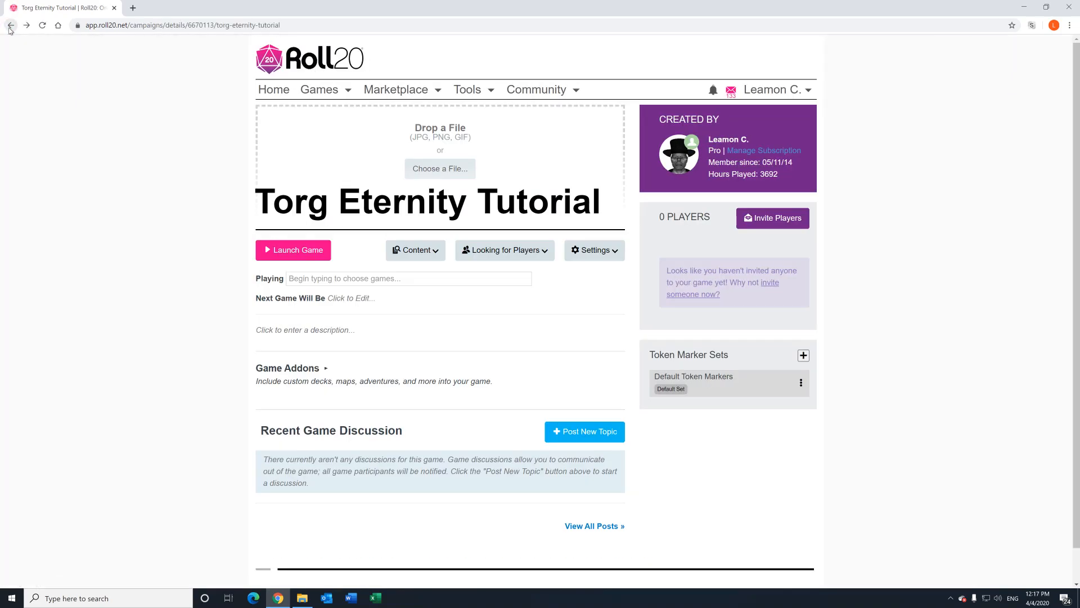
click(9, 26)
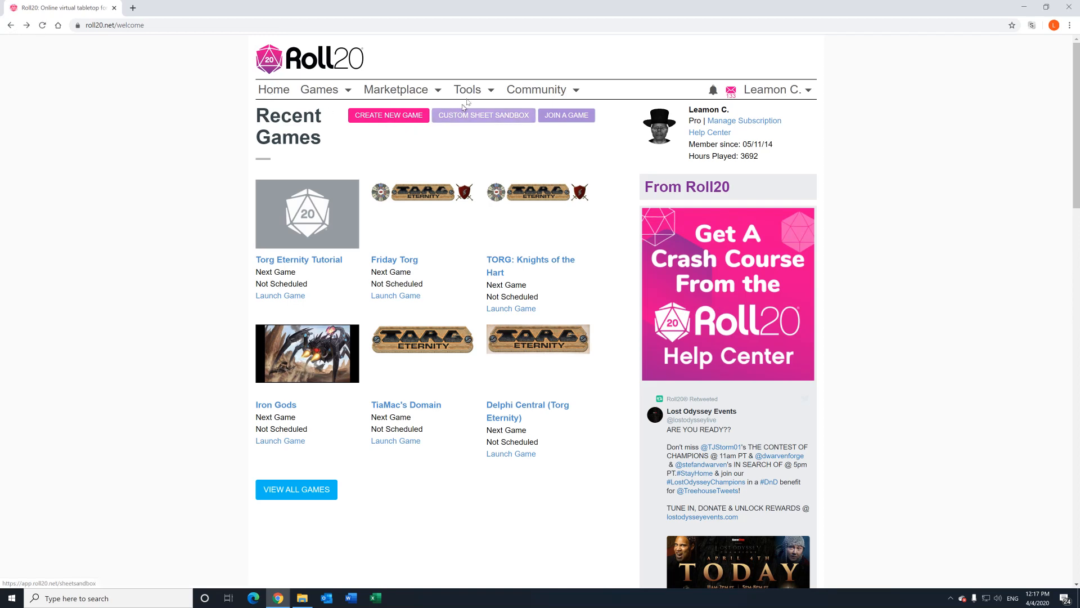
mouse_move(463, 99)
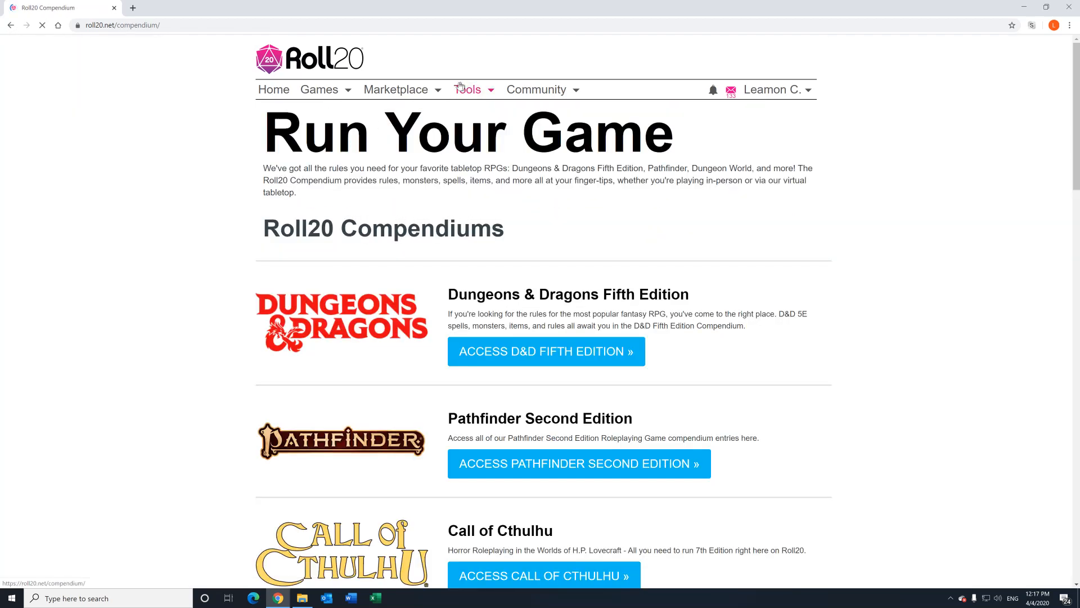
click(307, 196)
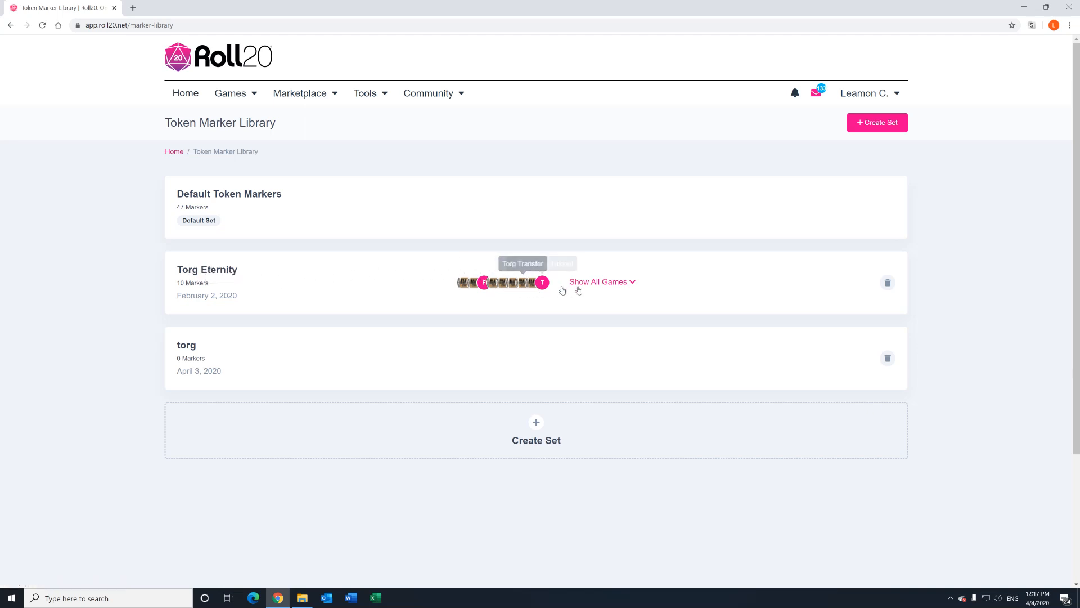
Open the Torg Eternity marker set, view its image upload dialog, and close the dialog without uploading anything.
click(516, 284)
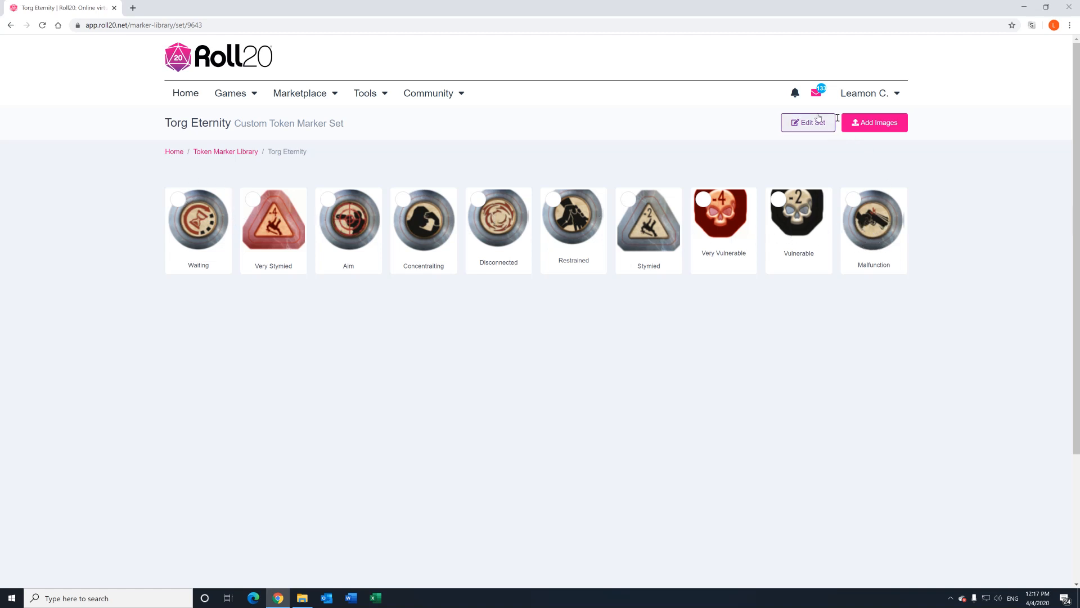
click(867, 124)
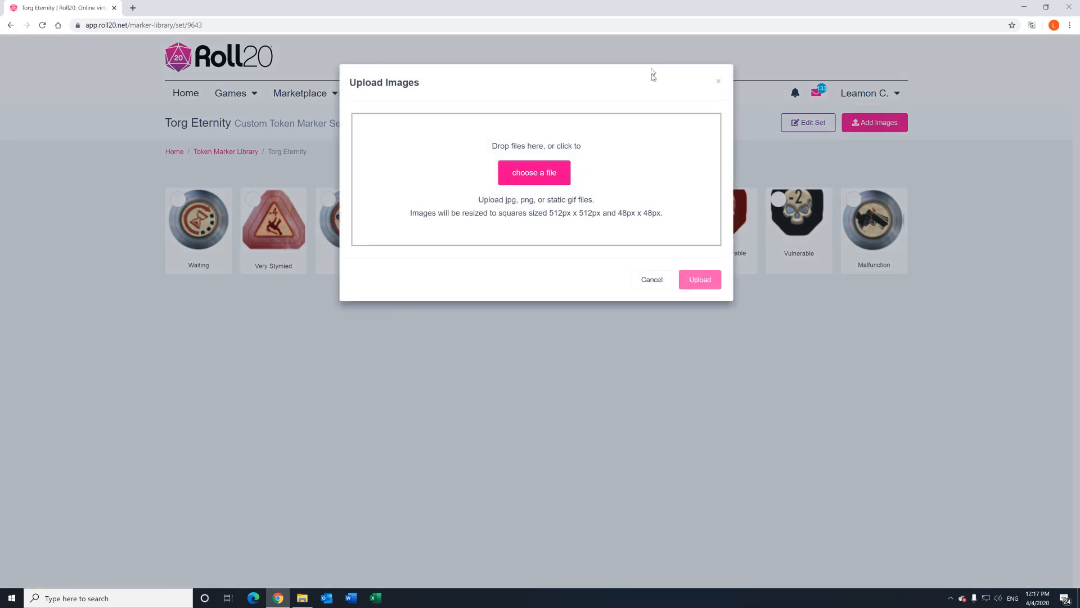
click(743, 165)
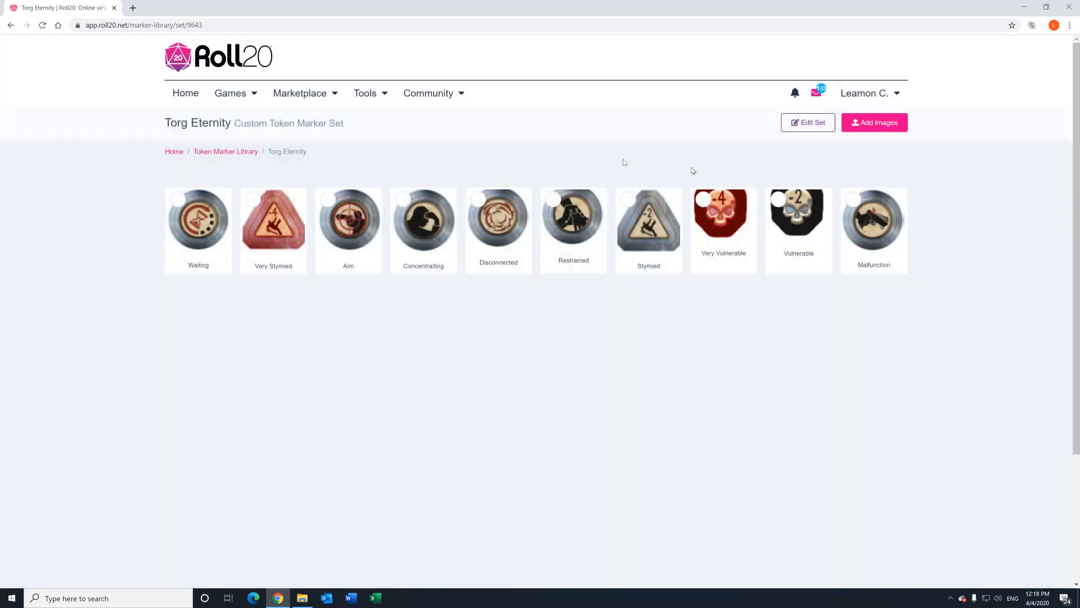
Open the Torg Eternity Tutorial game's details page from the home page and add the Torg Eternity token marker set.
click(187, 97)
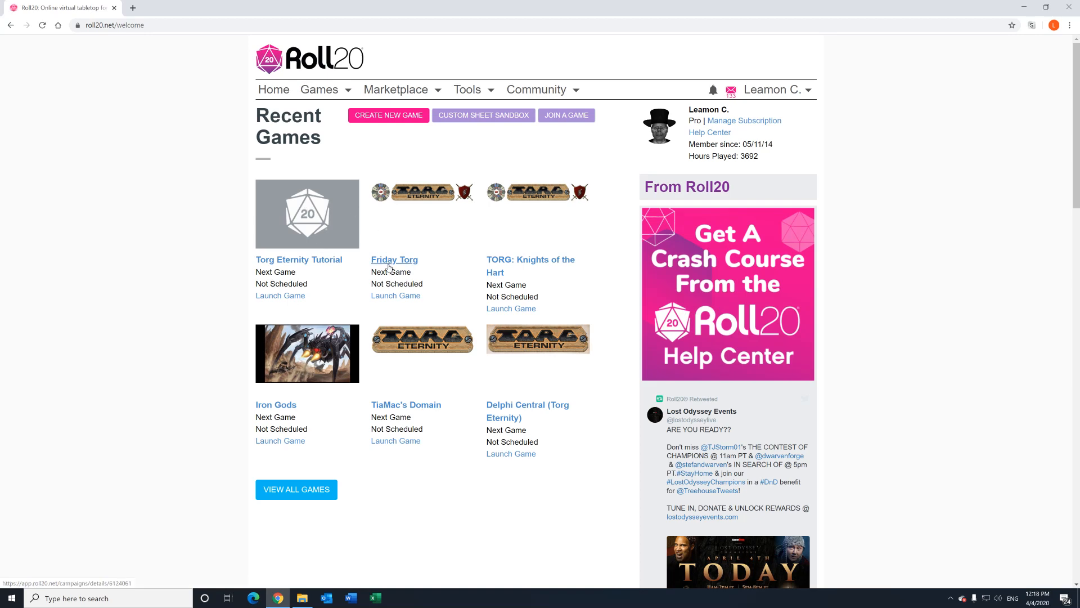
click(319, 261)
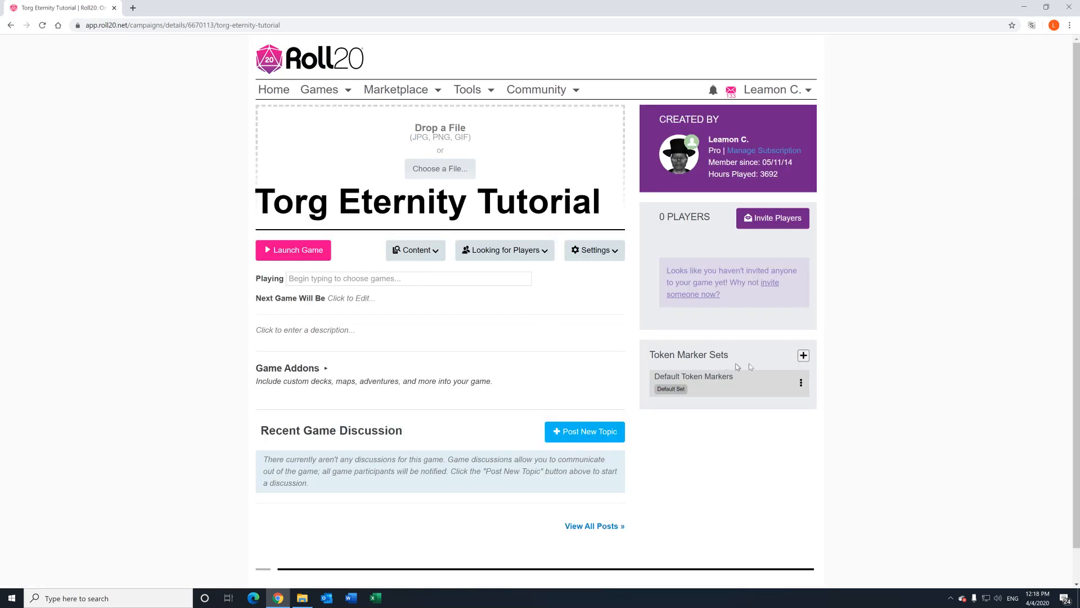
click(799, 359)
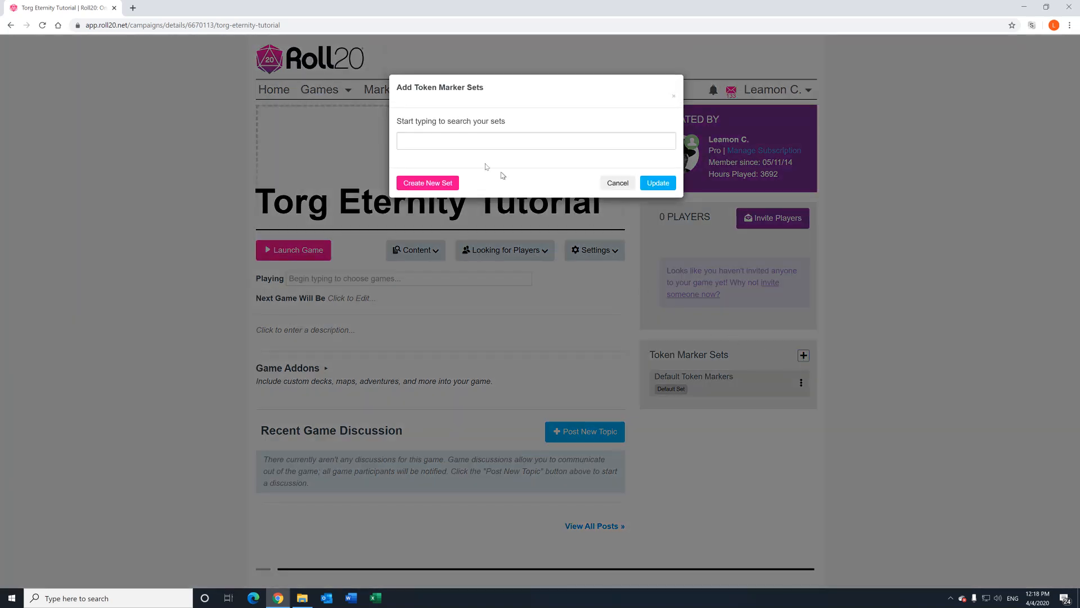
click(459, 142)
click(439, 172)
click(657, 183)
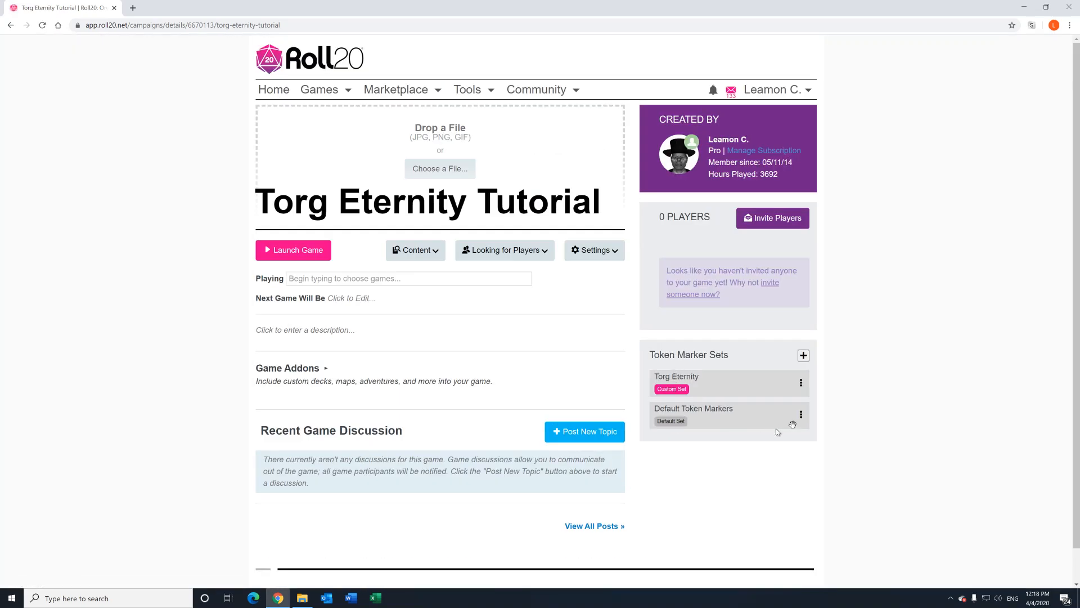
Remove the Default Token Markers set from the game and launch the game.
click(802, 419)
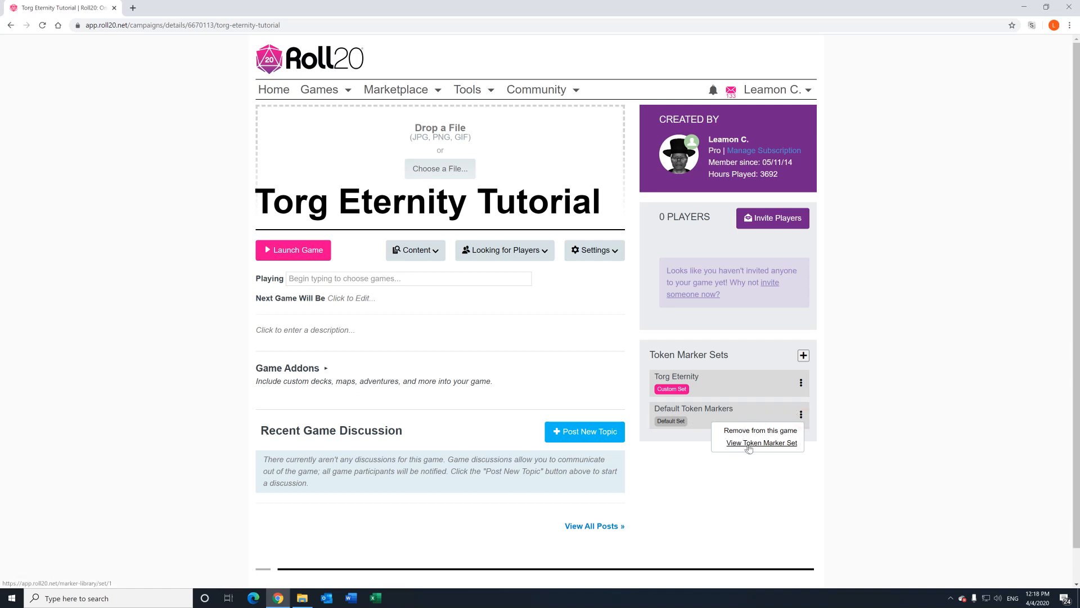
click(760, 432)
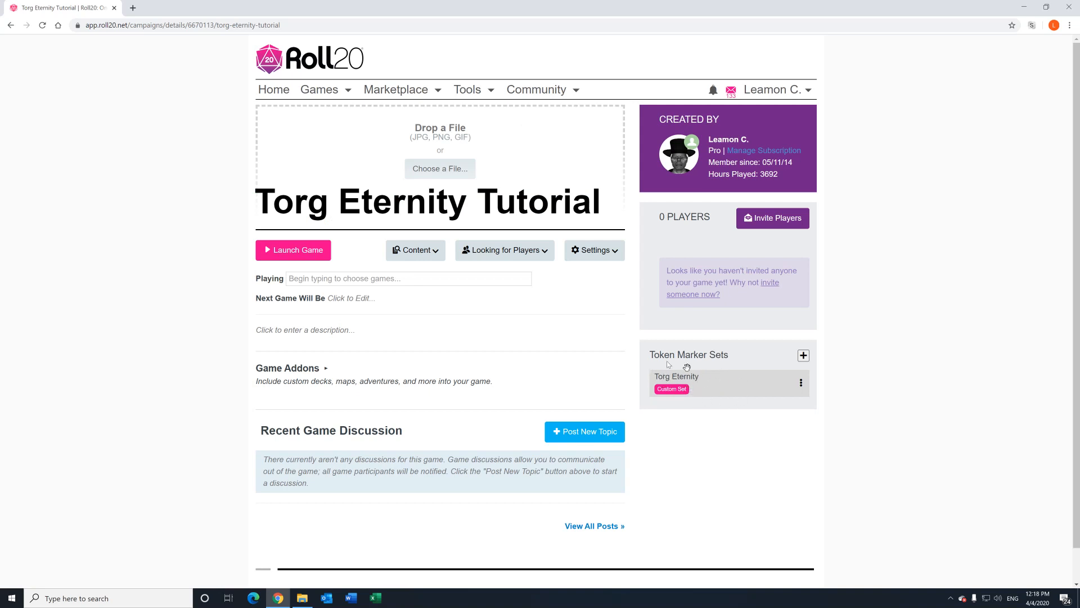
click(304, 253)
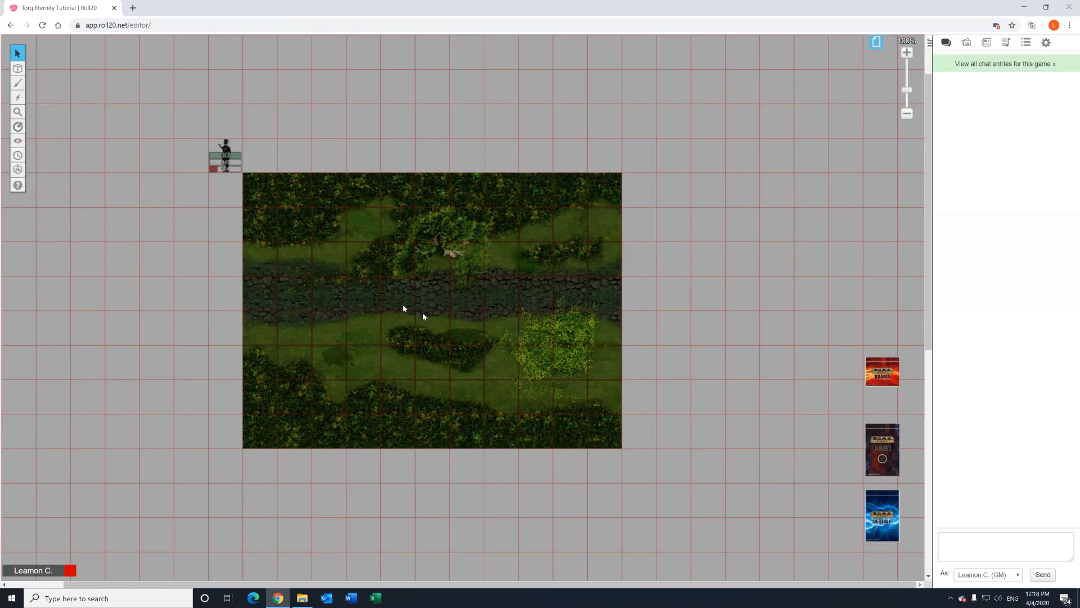
Apply the red status marker to the token above the map's upper-left corner and deselect the token.
click(225, 160)
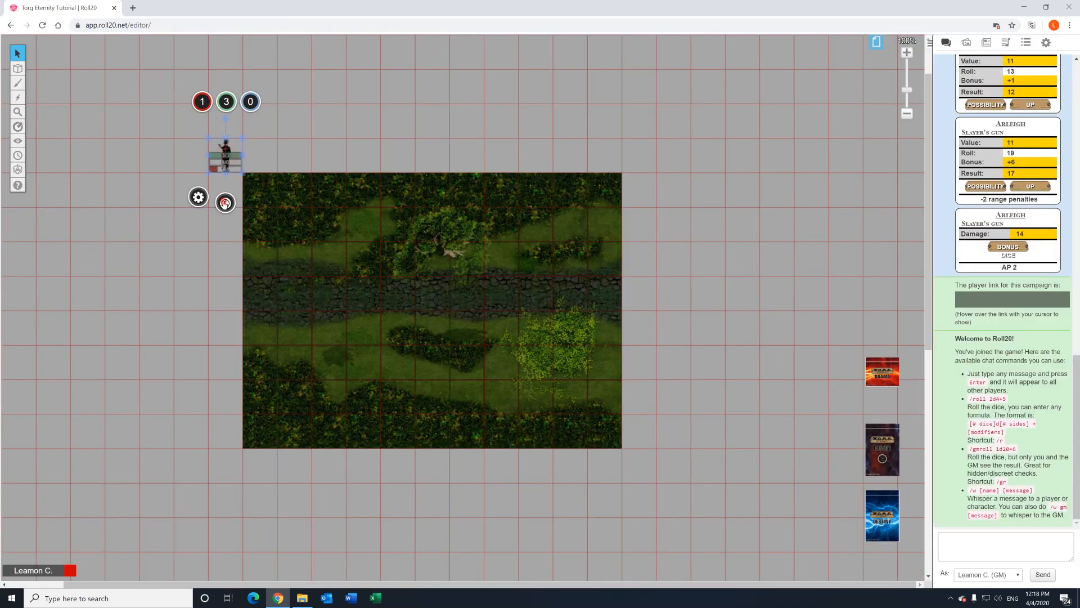
mouse_move(225, 202)
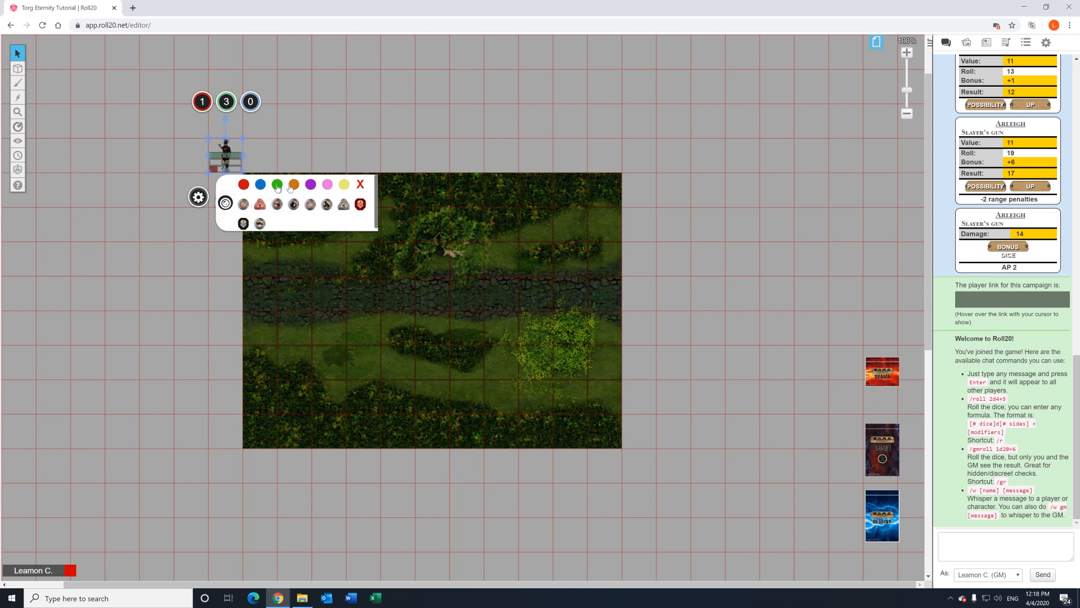
click(243, 184)
click(295, 151)
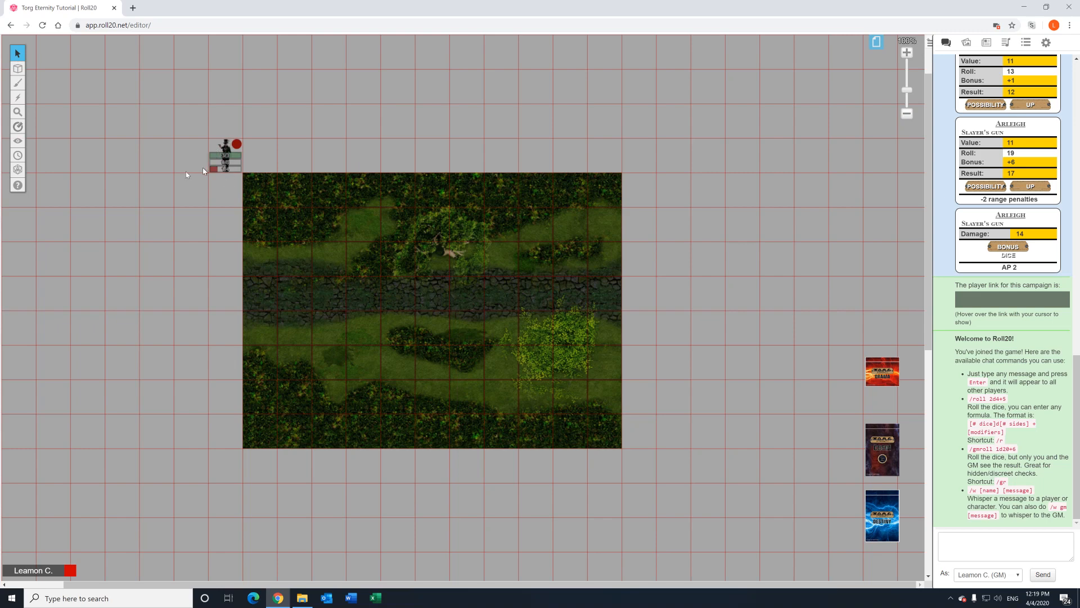
Draw two red freehand lines, one above the other, in the empty area above the map.
mouse_move(17, 89)
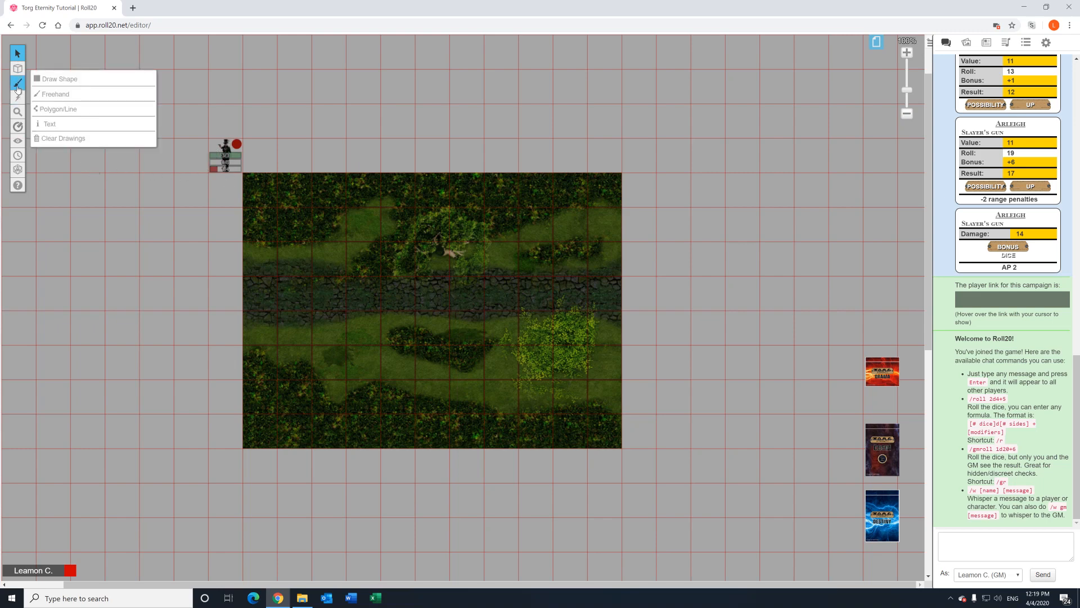
click(55, 94)
mouse_move(402, 122)
mouse_down()
mouse_move(410, 148)
mouse_move(583, 143)
mouse_up()
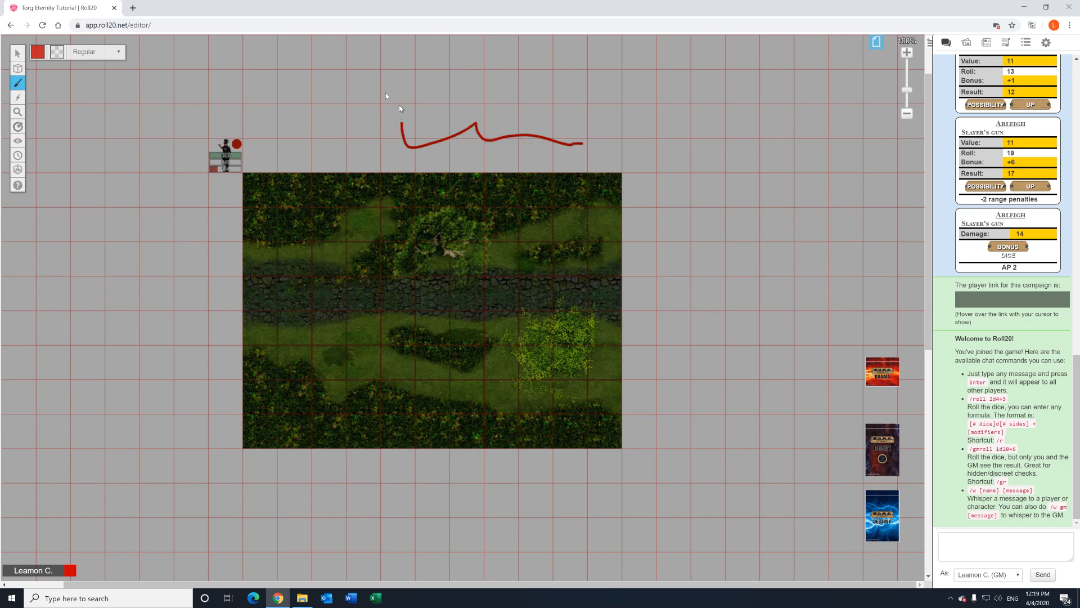
drag(380, 89, 626, 113)
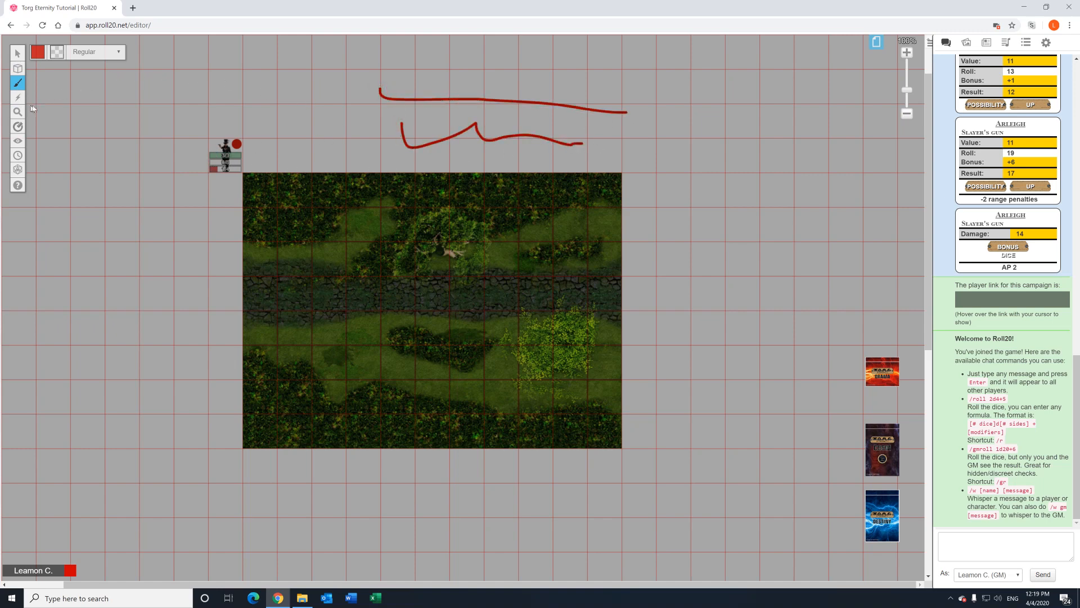
Select both red freehand lines above the map and delete them.
click(48, 45)
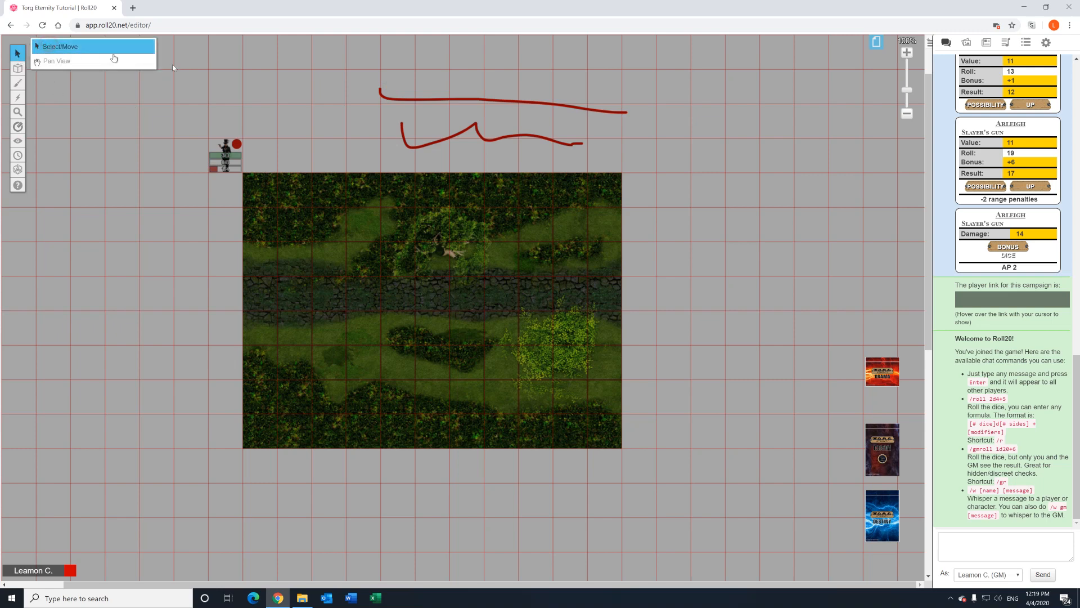
mouse_move(366, 82)
mouse_down()
mouse_move(542, 152)
mouse_move(529, 156)
mouse_up()
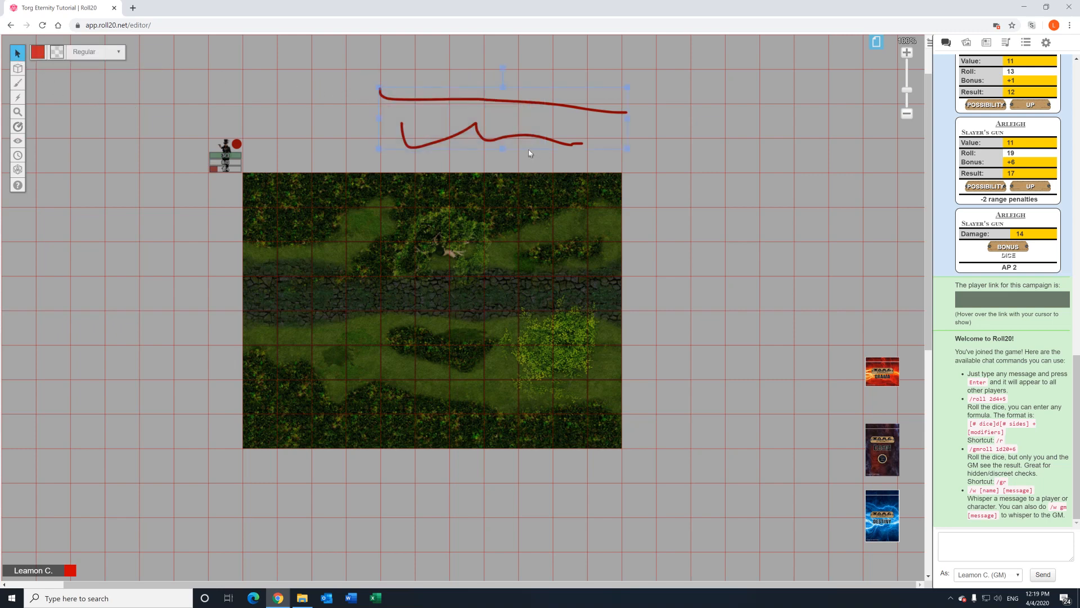
key(Delete)
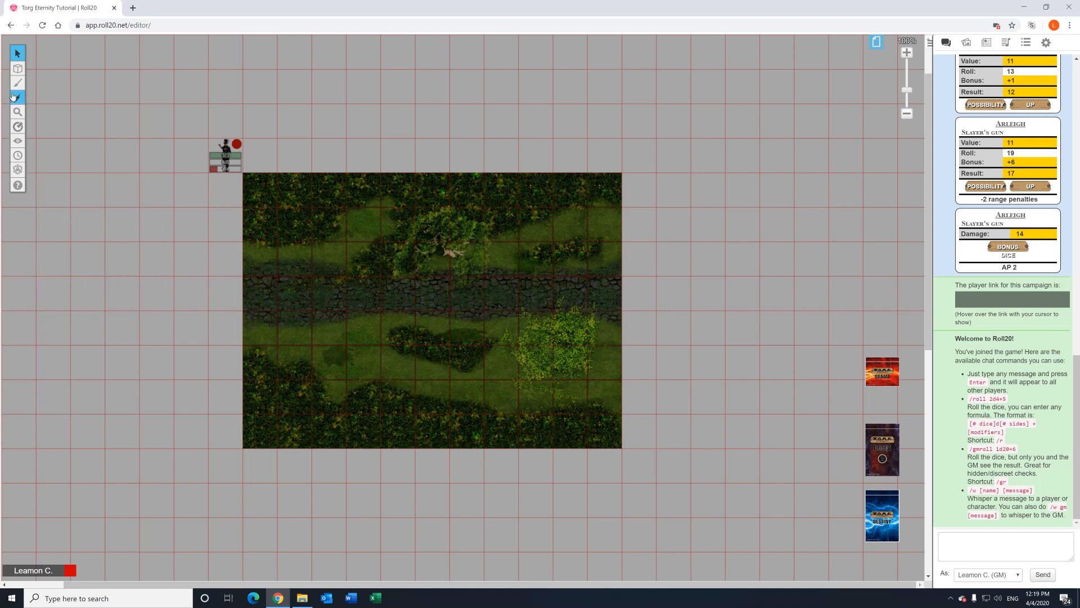
Place the text "Round 3" above the map in Arial 16 and look over the available text colours.
mouse_move(18, 83)
click(61, 124)
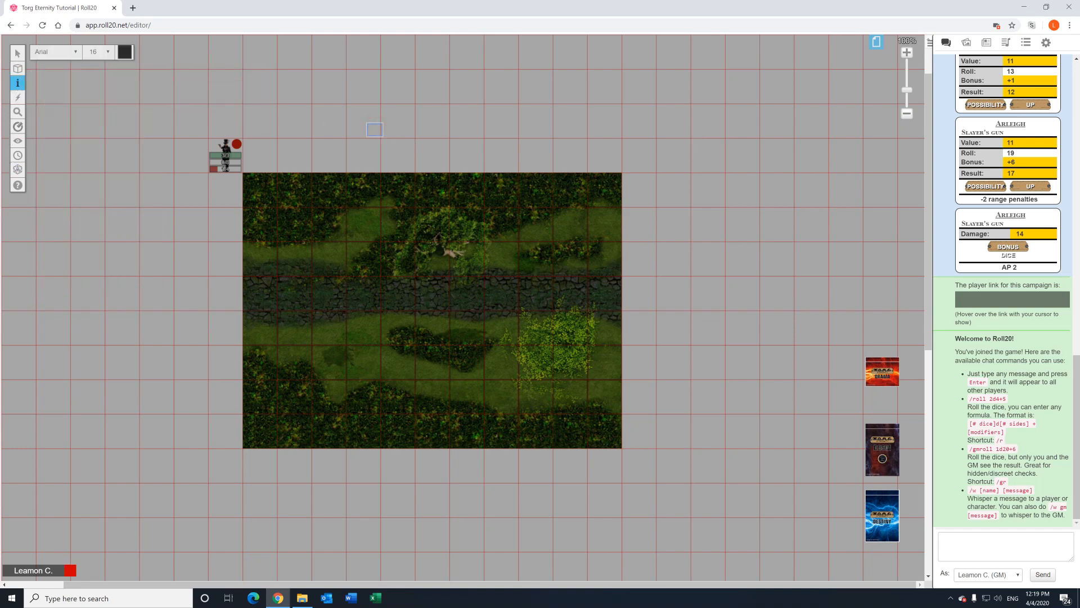
text(Round 3)
click(444, 111)
click(125, 54)
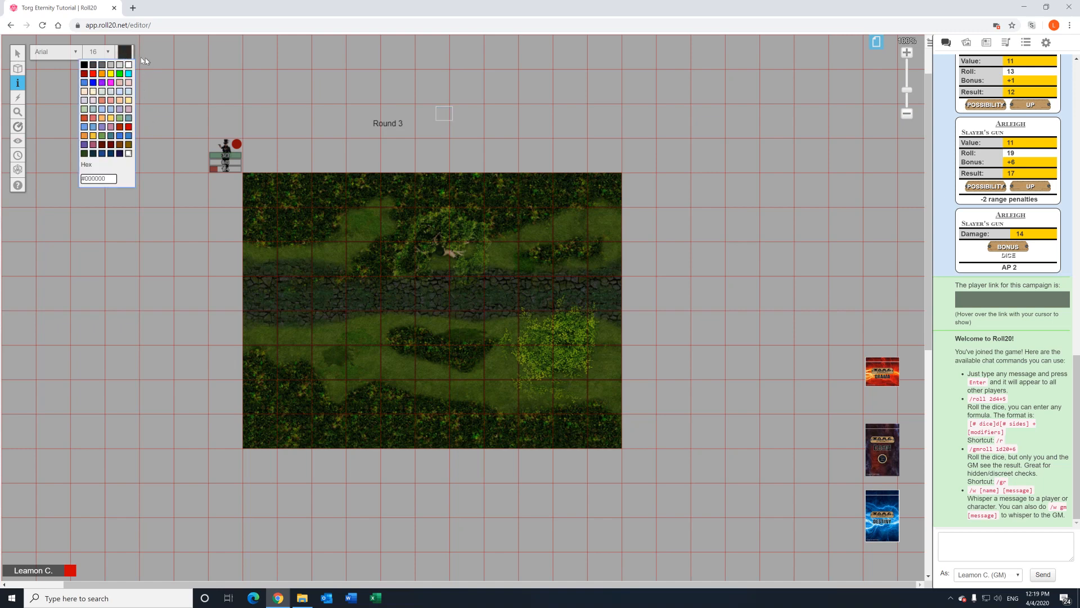
click(124, 55)
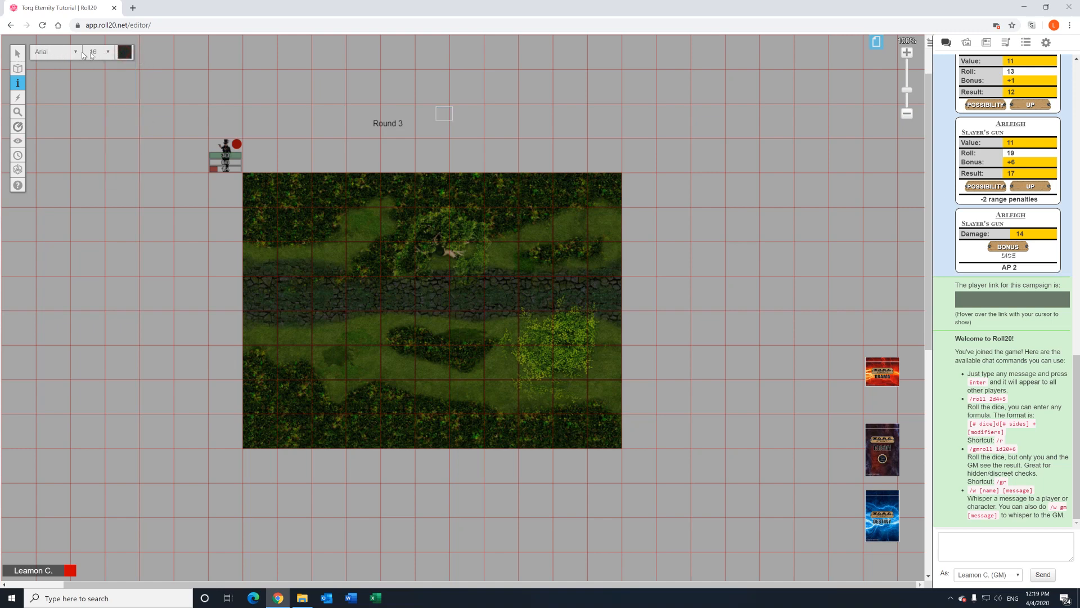
click(406, 130)
click(470, 135)
Play three cards from the Drama deck onto the tabletop near the map's right edge.
click(882, 368)
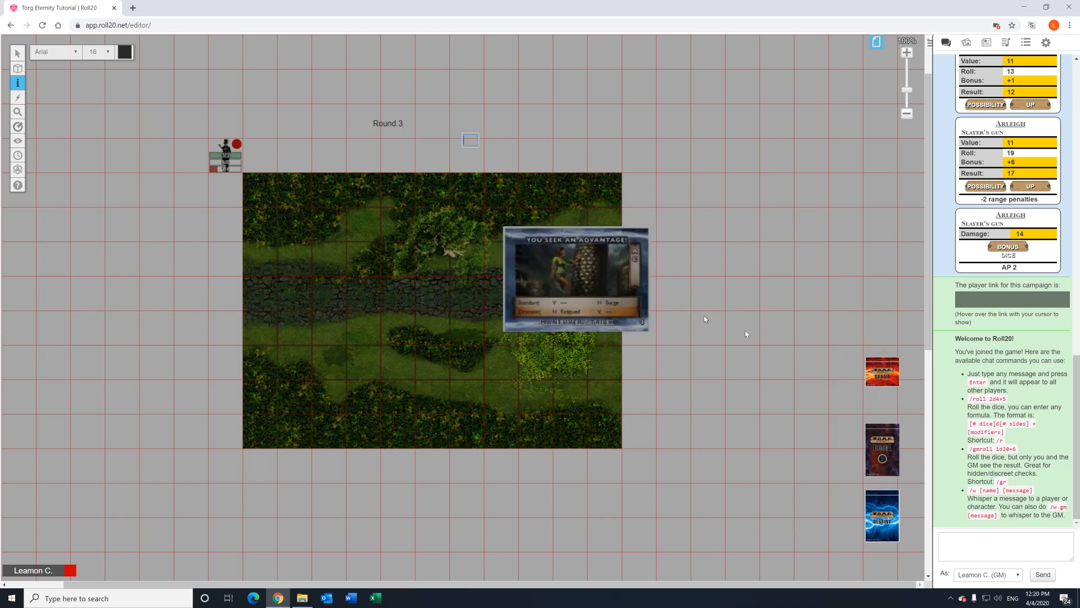
click(879, 365)
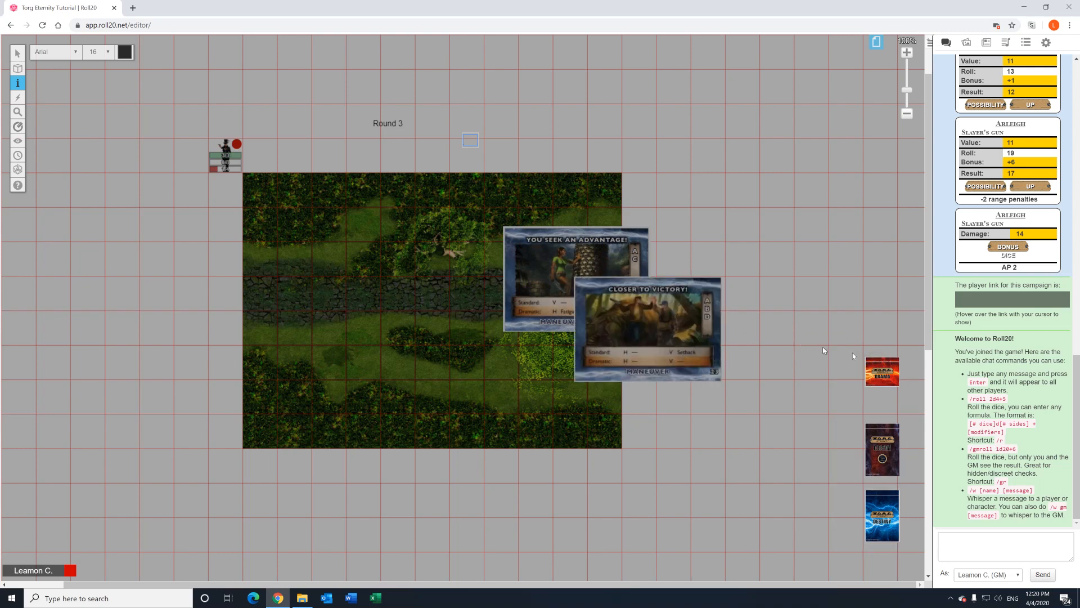
click(876, 363)
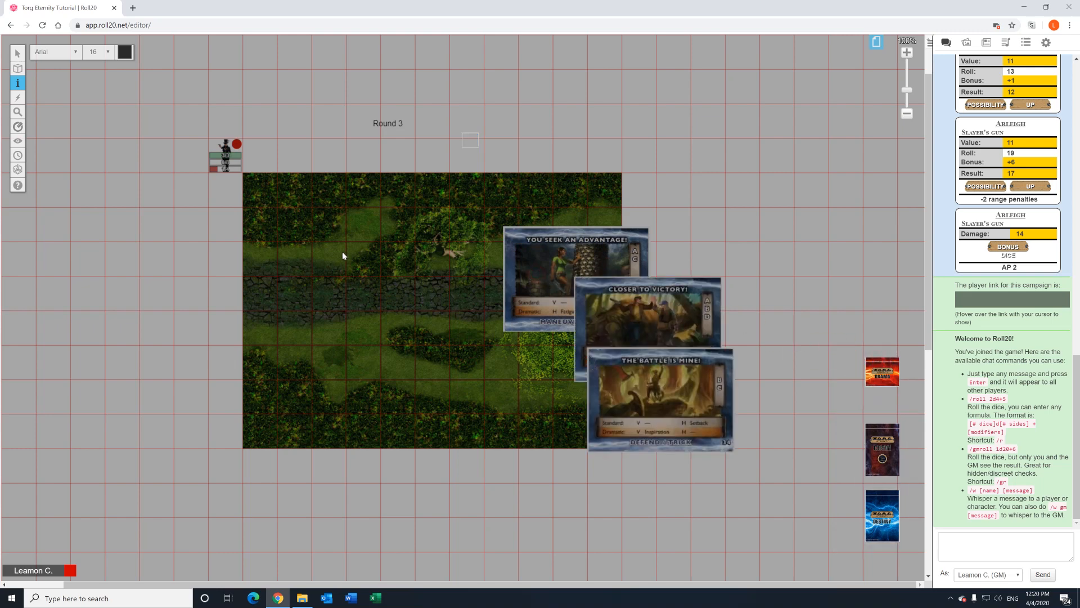
Cascade the three Drama cards over the middle of the map, and move You Seek an Advantage to the map's upper-right corner.
mouse_move(20, 57)
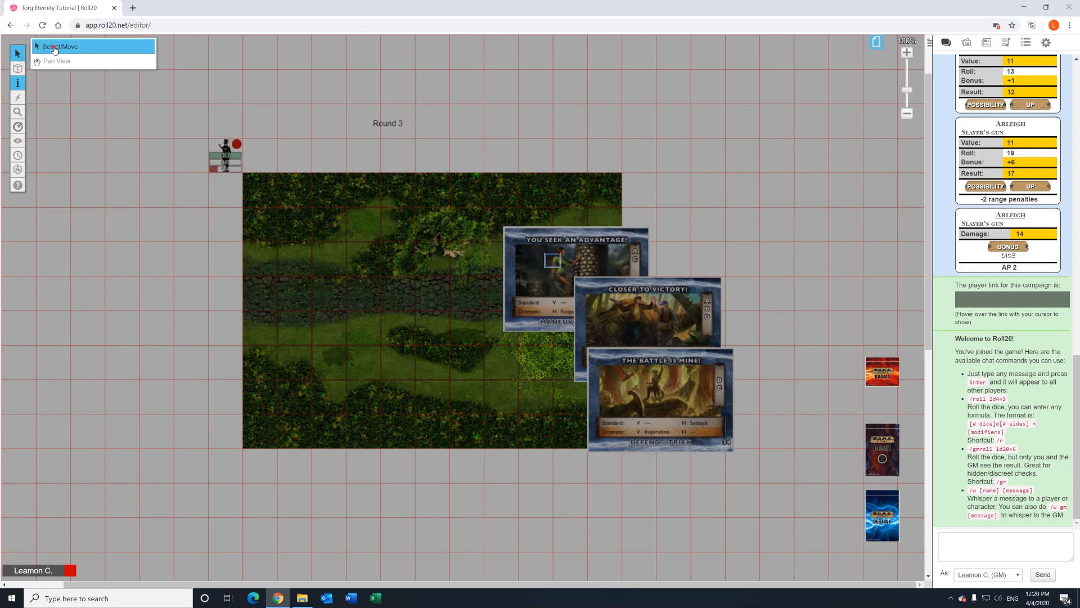
click(55, 48)
drag(518, 253, 341, 242)
drag(613, 305, 493, 302)
drag(601, 351, 386, 287)
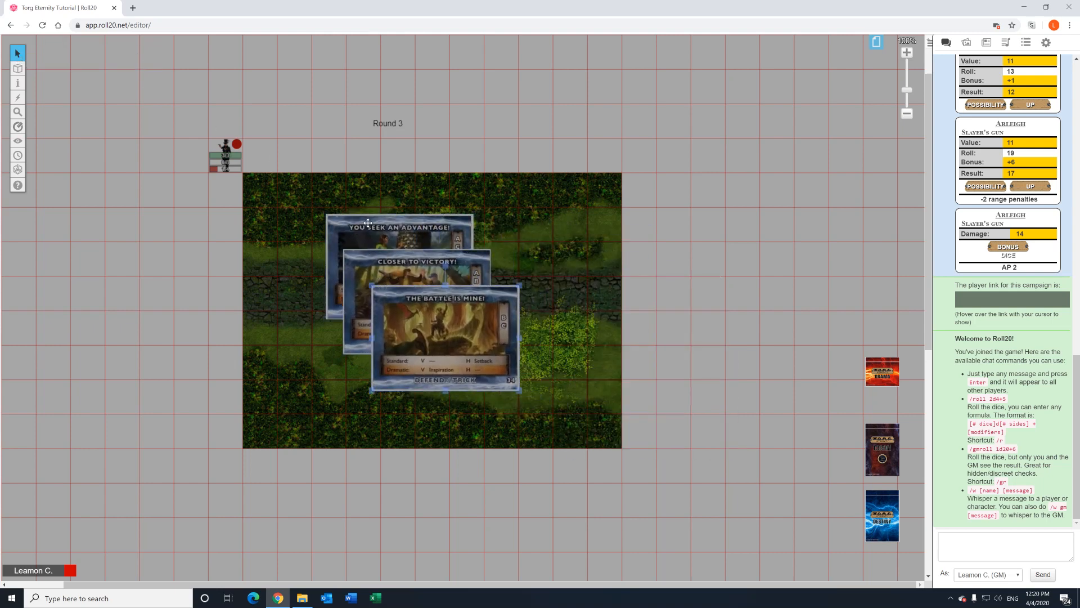
drag(368, 223, 626, 198)
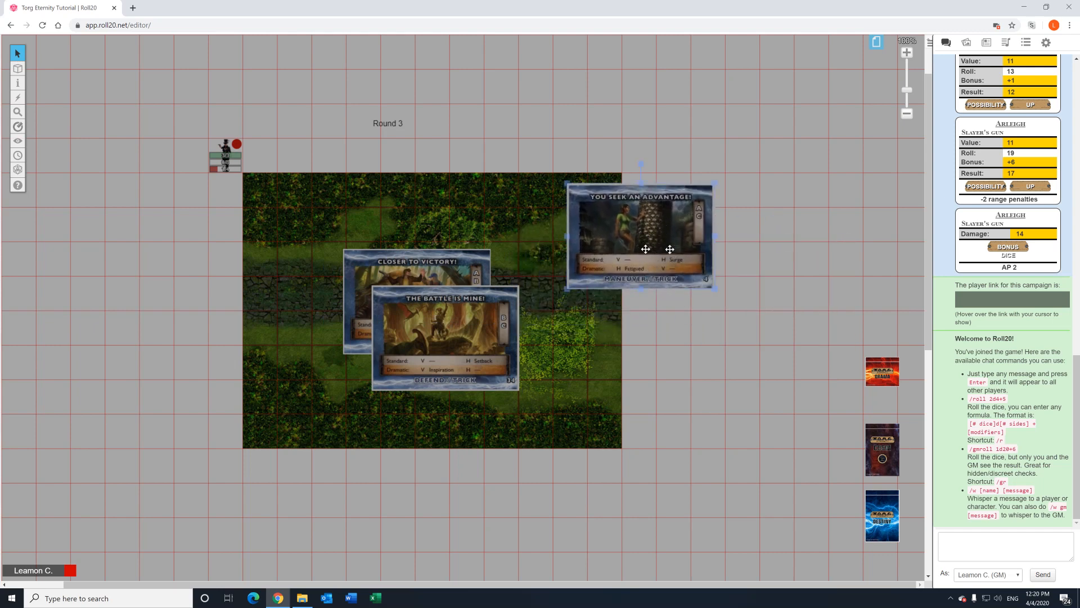
Move You Seek an Advantage onto the other two Drama cards and back to the map's upper-right corner.
drag(663, 228, 404, 245)
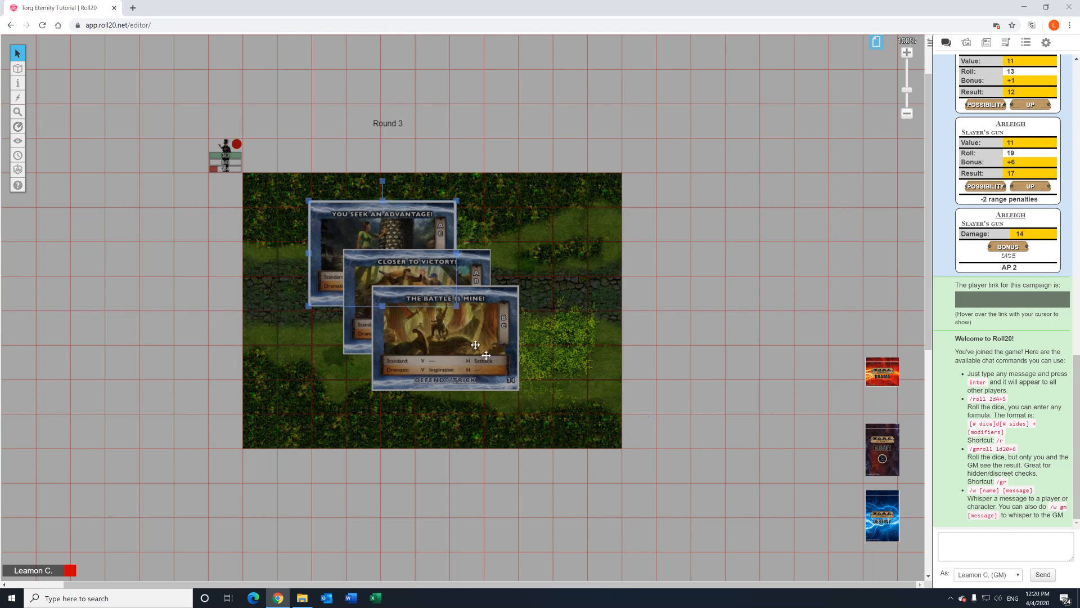
drag(378, 218, 653, 234)
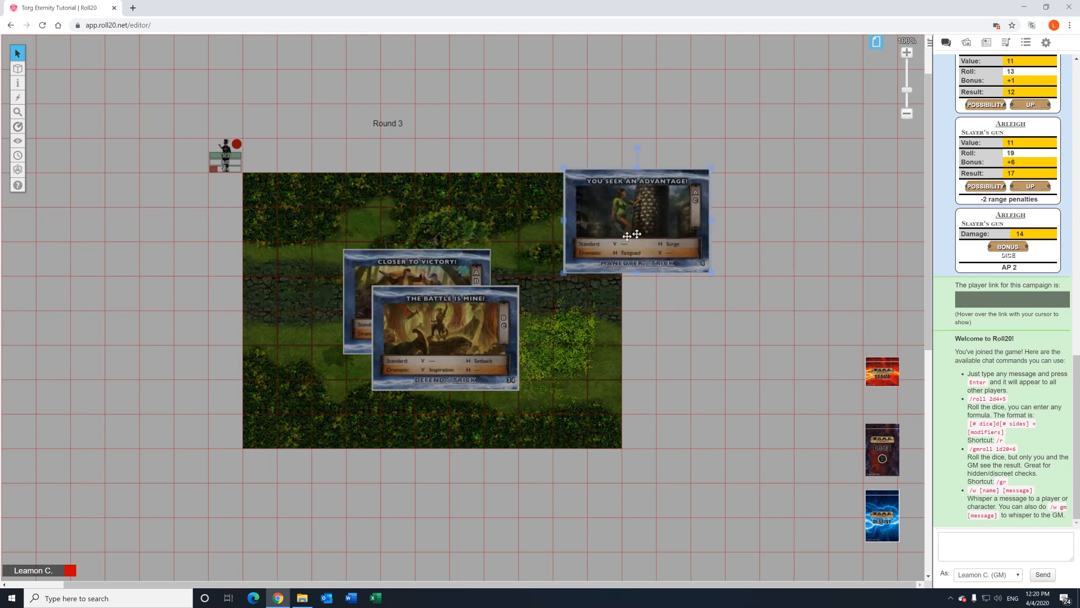
Examine the basic and advanced token settings of the You Seek an Advantage card without saving any changes.
double_click(621, 239)
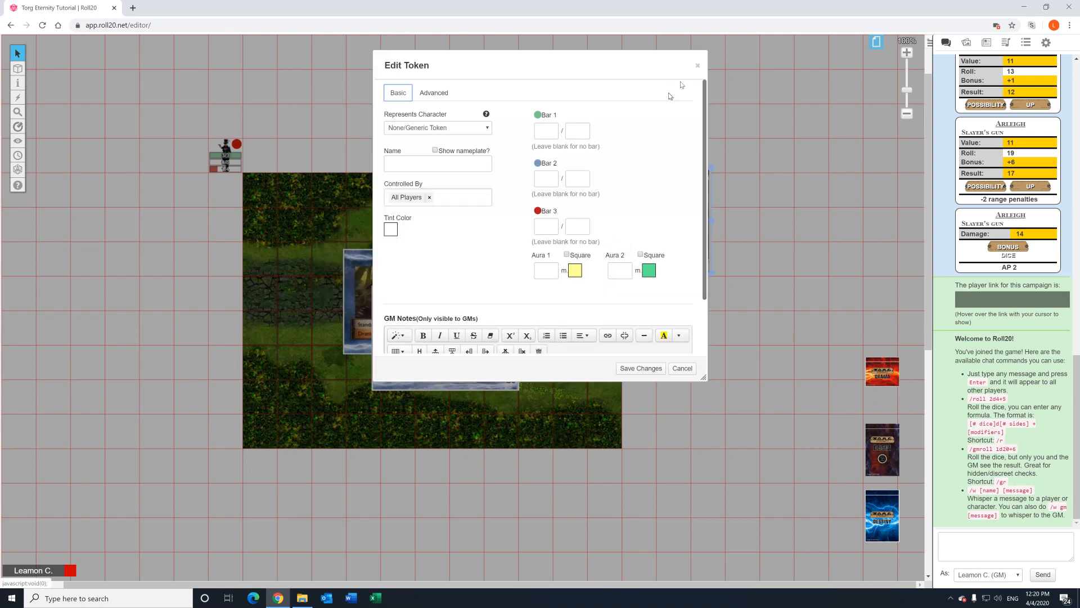
click(698, 66)
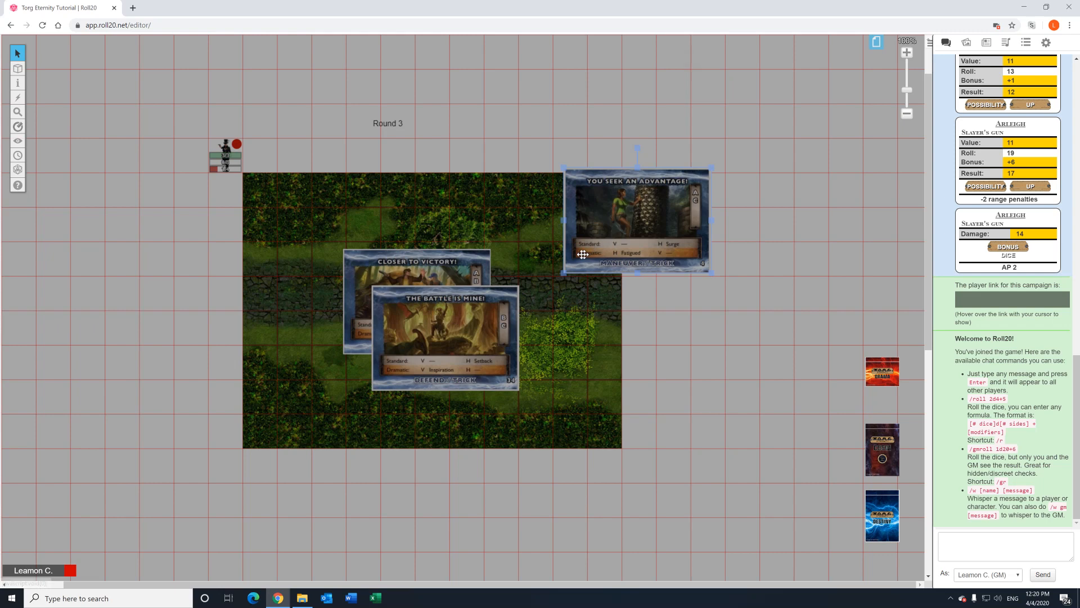
drag(627, 232, 632, 232)
double_click(631, 231)
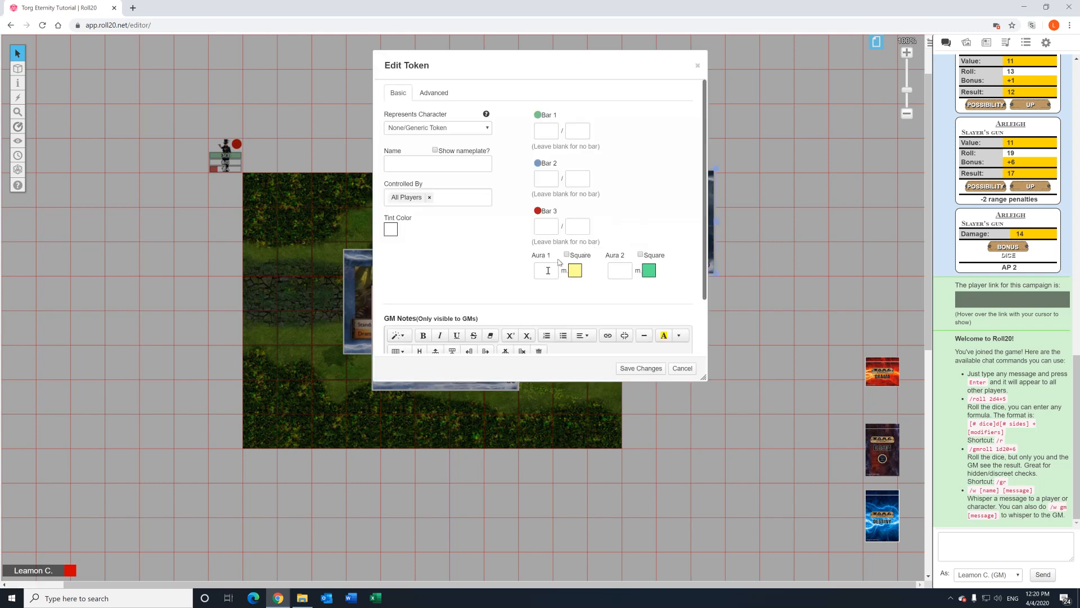
click(434, 93)
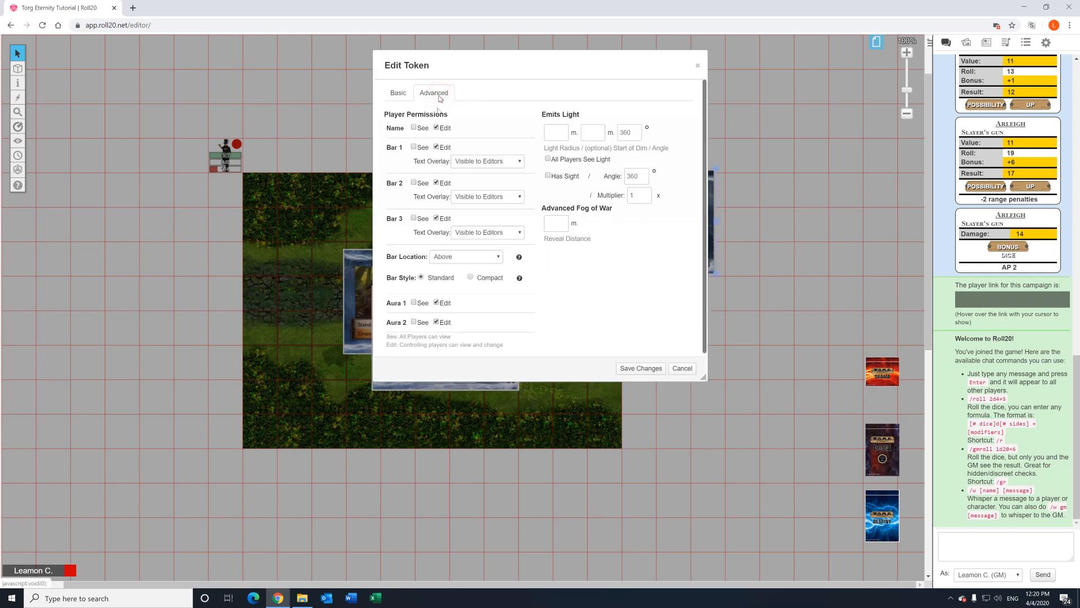
click(398, 93)
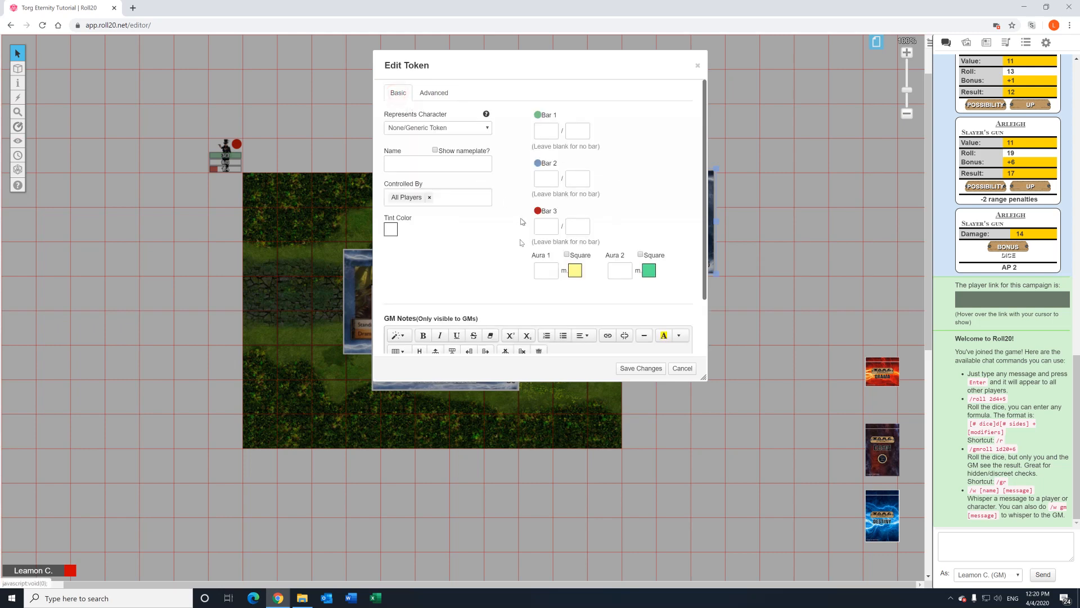
scroll(459, 290, down, 1)
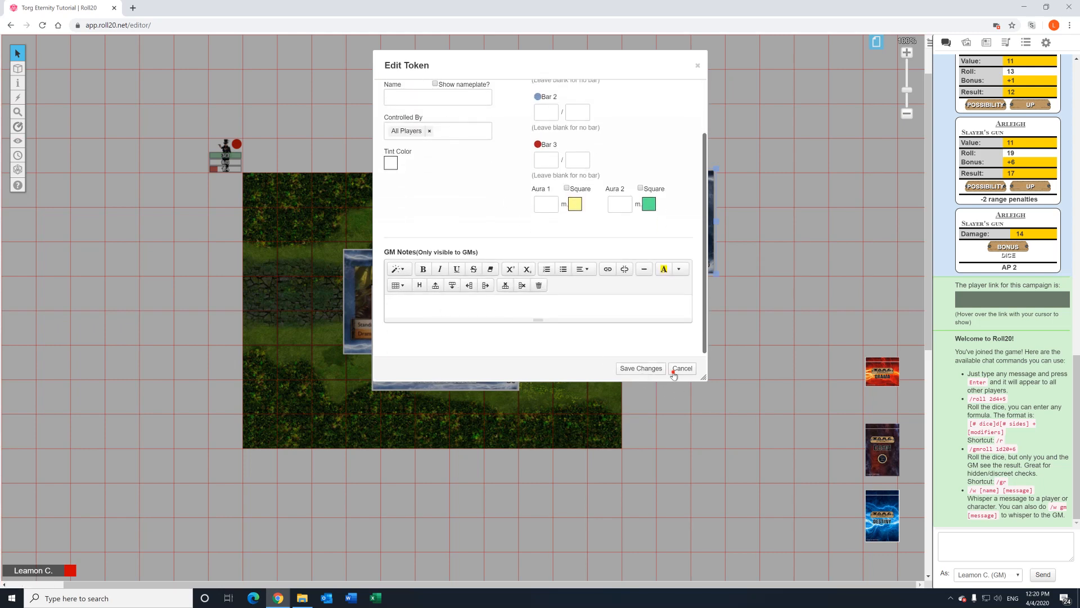
click(682, 369)
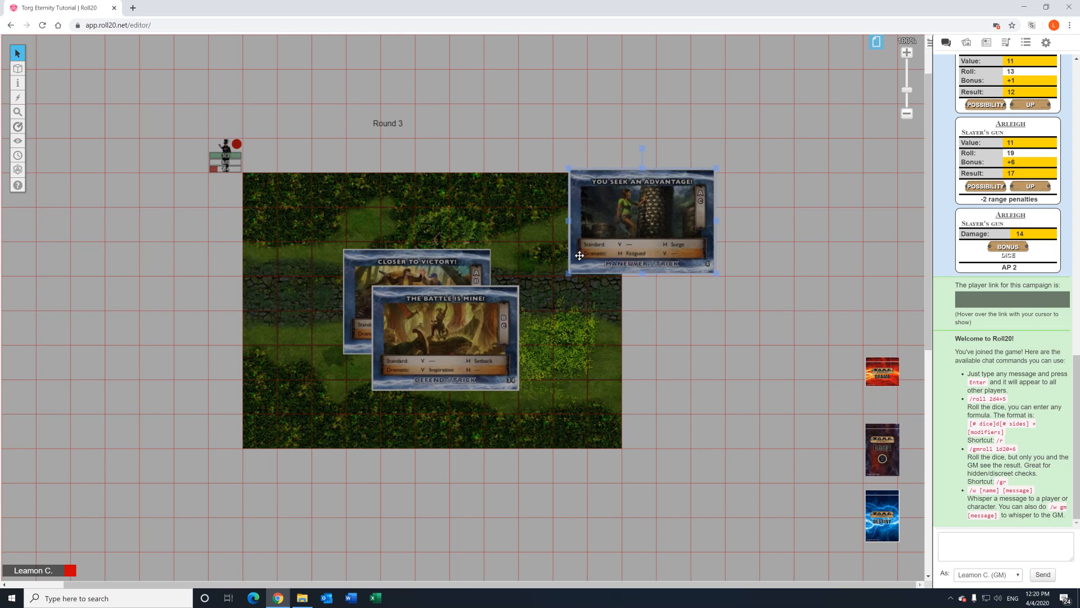
Gather the three Drama cards into an overlapping group over the right part of the map.
click(456, 263)
click(497, 330)
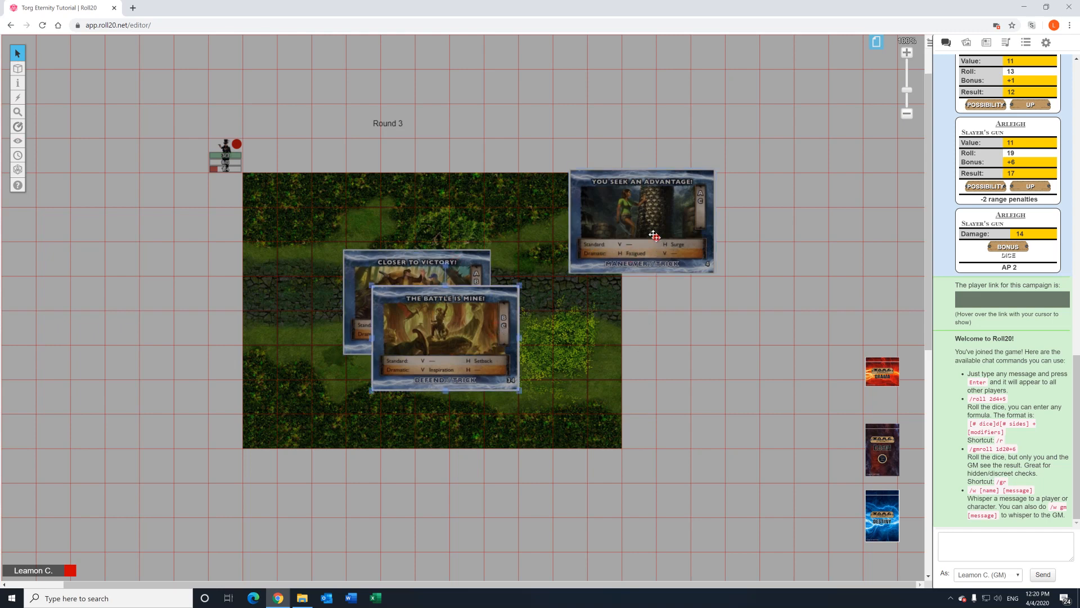
drag(654, 236, 506, 322)
drag(407, 305, 545, 339)
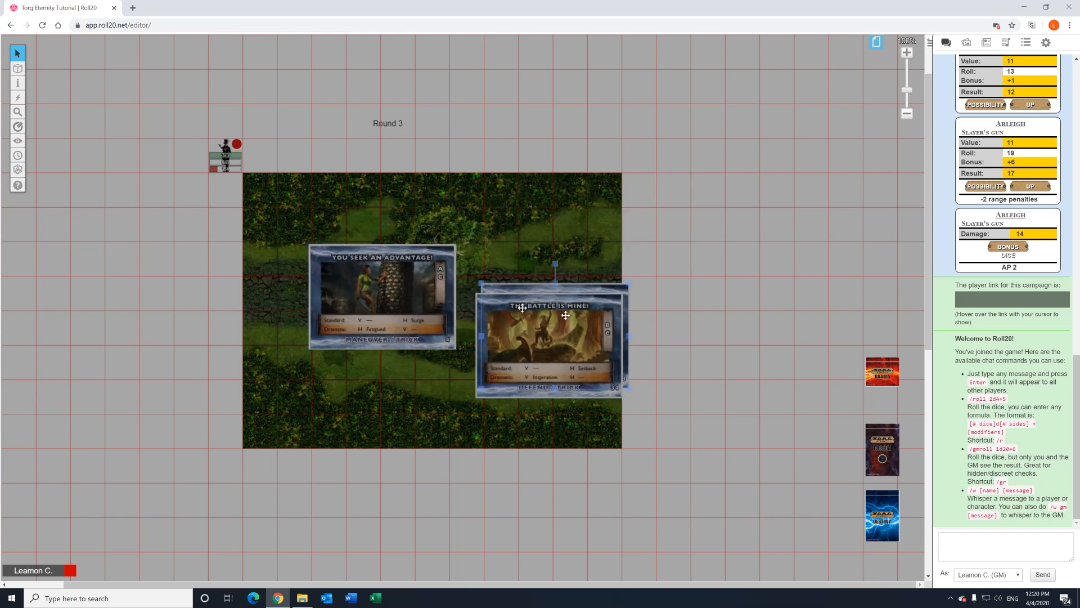
drag(403, 275, 601, 283)
click(715, 227)
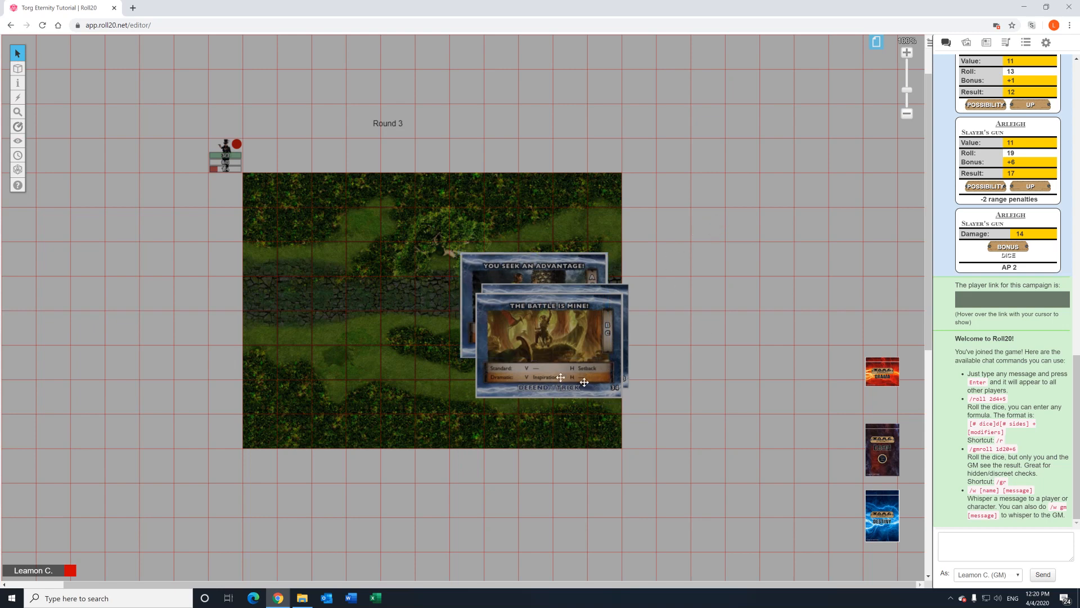
Tighten the three Drama cards into a cascade over the map's lower-right edge and select them as a group.
click(561, 334)
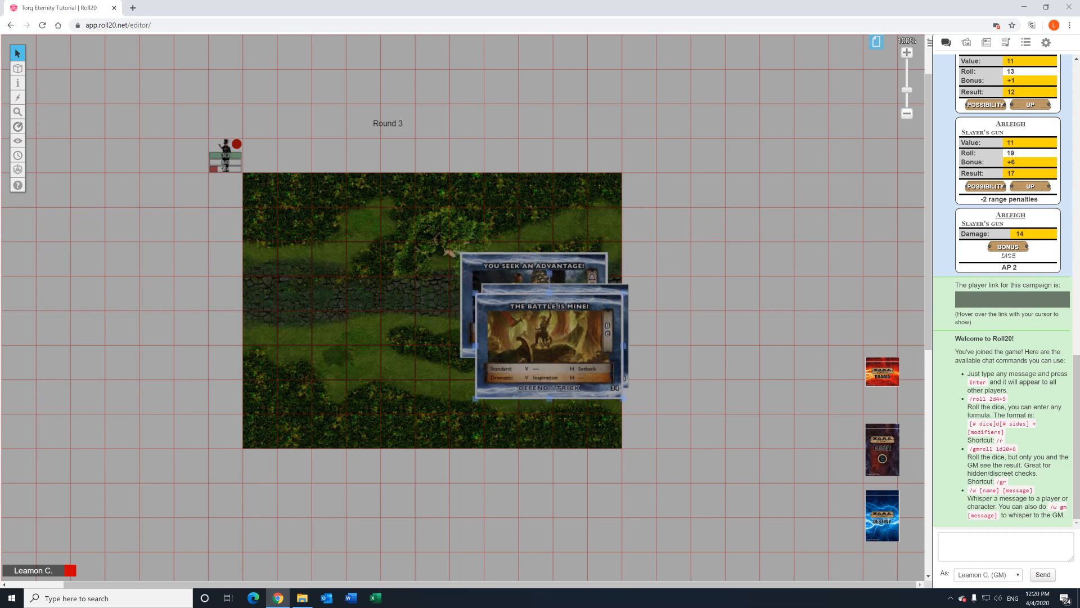
mouse_move(550, 273)
mouse_down()
mouse_move(585, 282)
mouse_move(537, 272)
mouse_move(677, 392)
mouse_move(557, 268)
mouse_move(538, 265)
mouse_move(549, 263)
mouse_up()
drag(544, 332, 578, 336)
drag(514, 280, 585, 312)
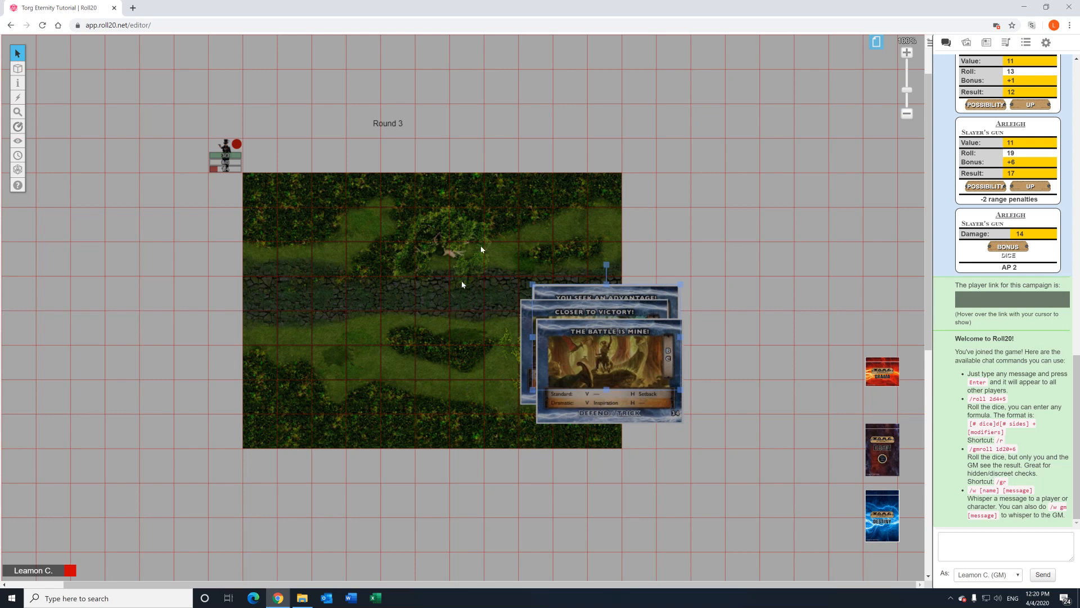
drag(504, 270, 689, 392)
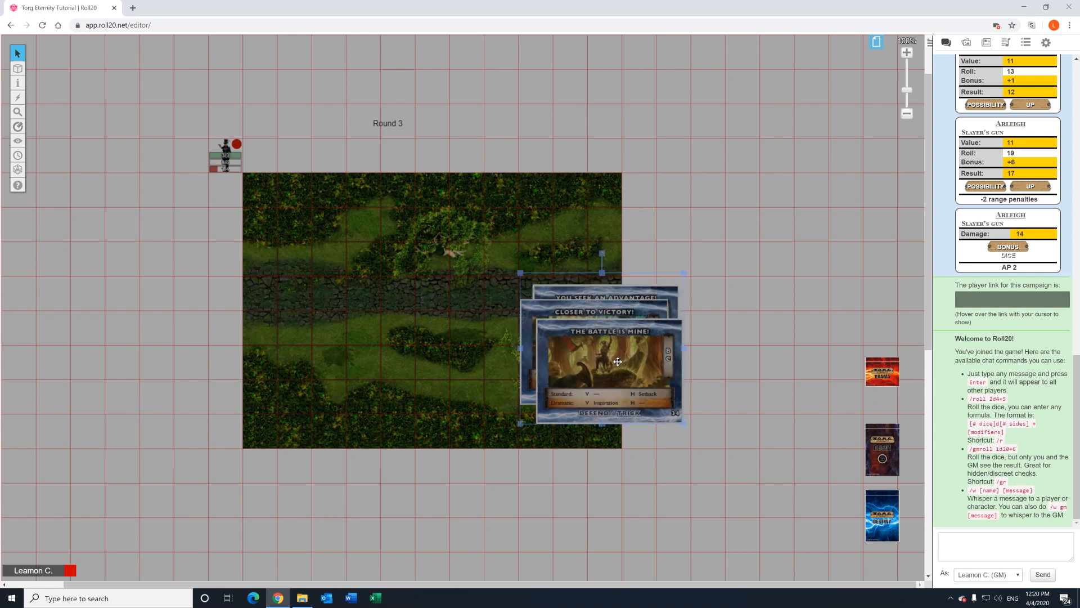
click(819, 290)
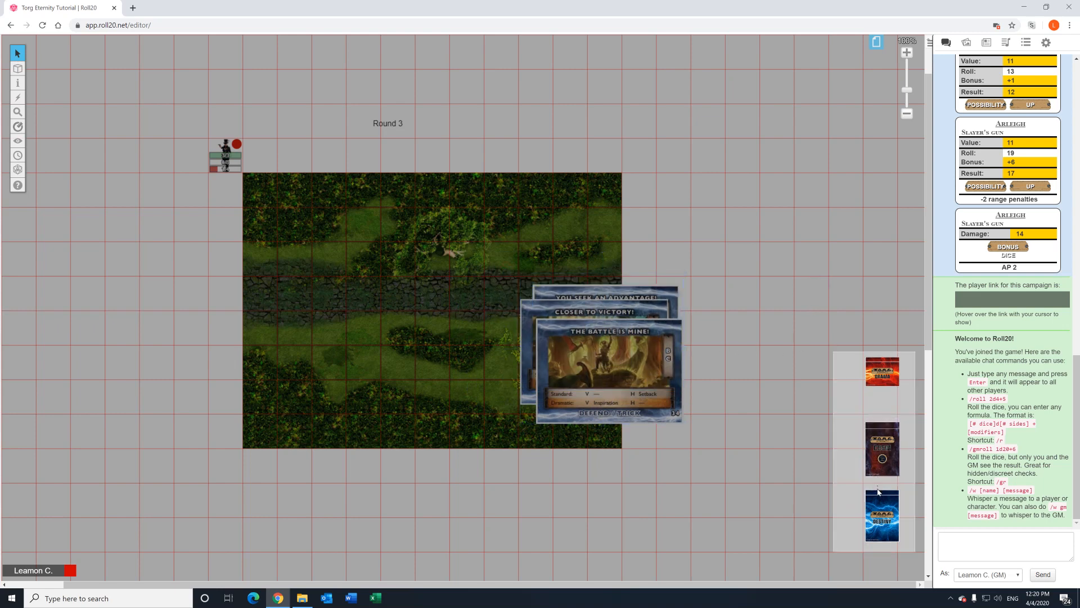
Play two Destiny cards onto the tabletop and place them overlapping on the left part of the map.
drag(881, 509, 419, 309)
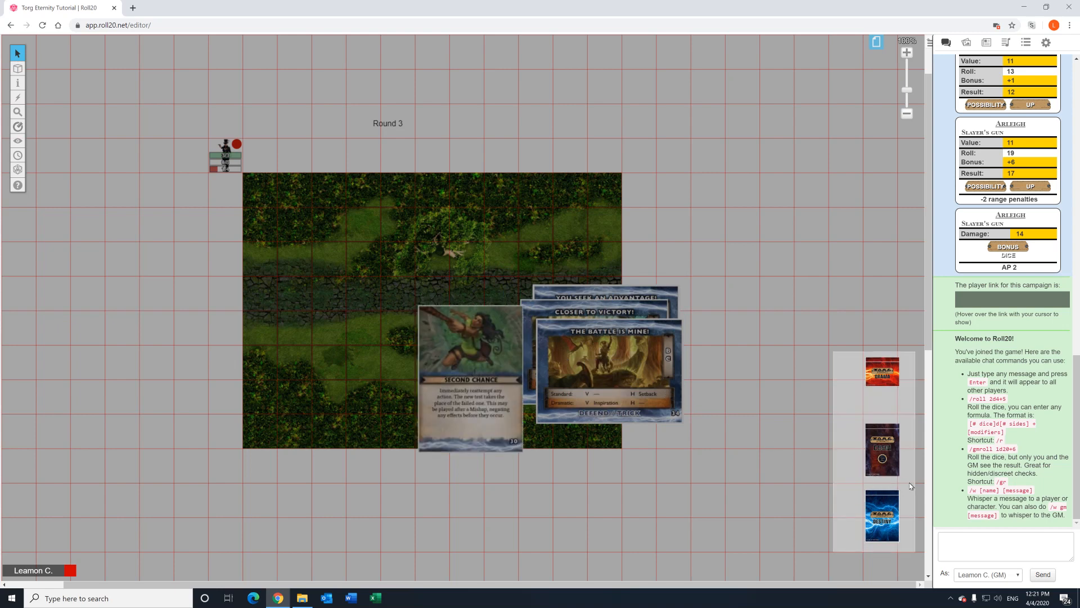
drag(882, 509, 418, 331)
drag(437, 427, 240, 331)
drag(456, 375, 331, 313)
Delete the two Destiny cards and the three Drama cards from the tabletop.
drag(272, 193, 422, 354)
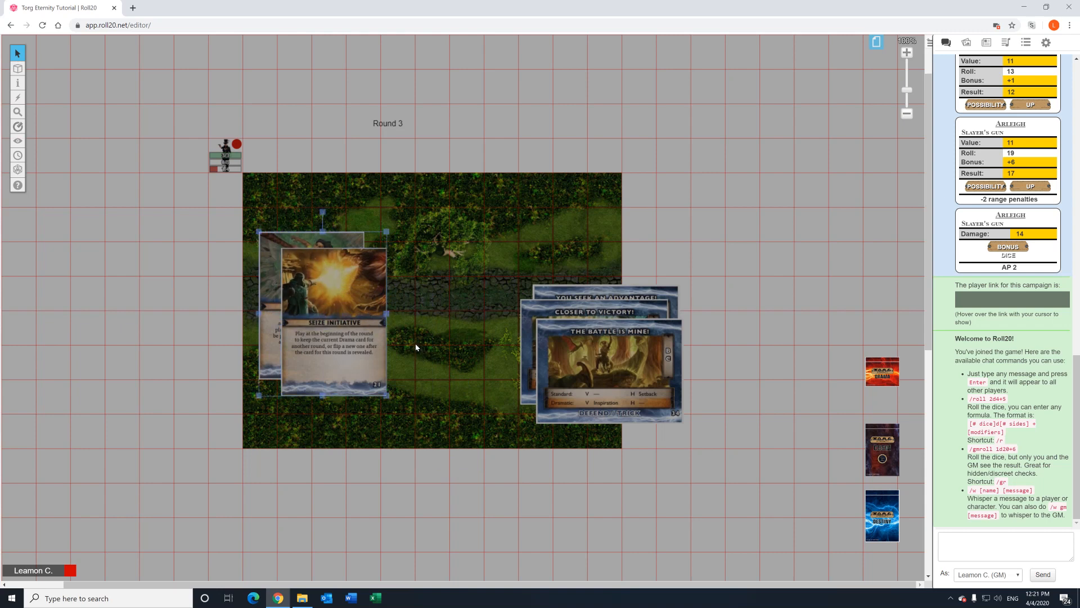
key(Delete)
drag(480, 270, 691, 410)
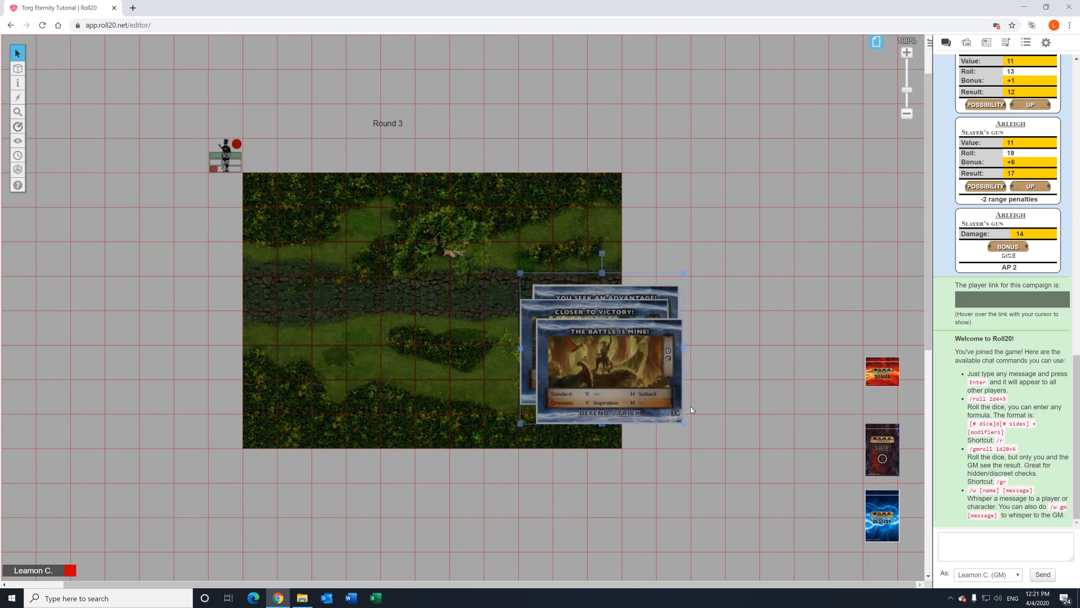
key(Delete)
Replace the character token's red dot marker with the red shield, the grey triangle and the round marker beside the triangle.
click(231, 153)
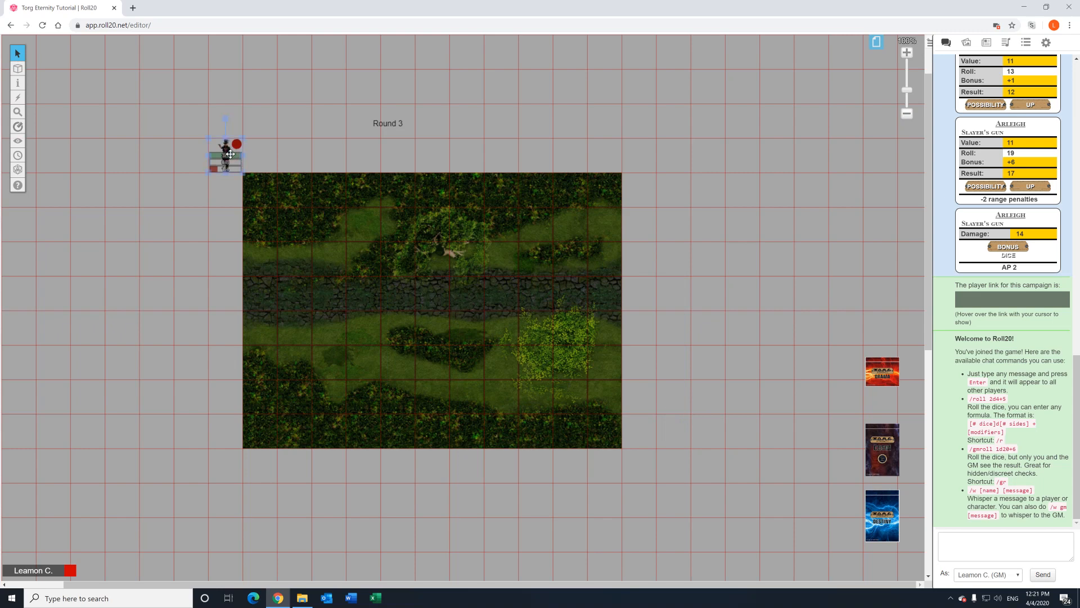
click(233, 158)
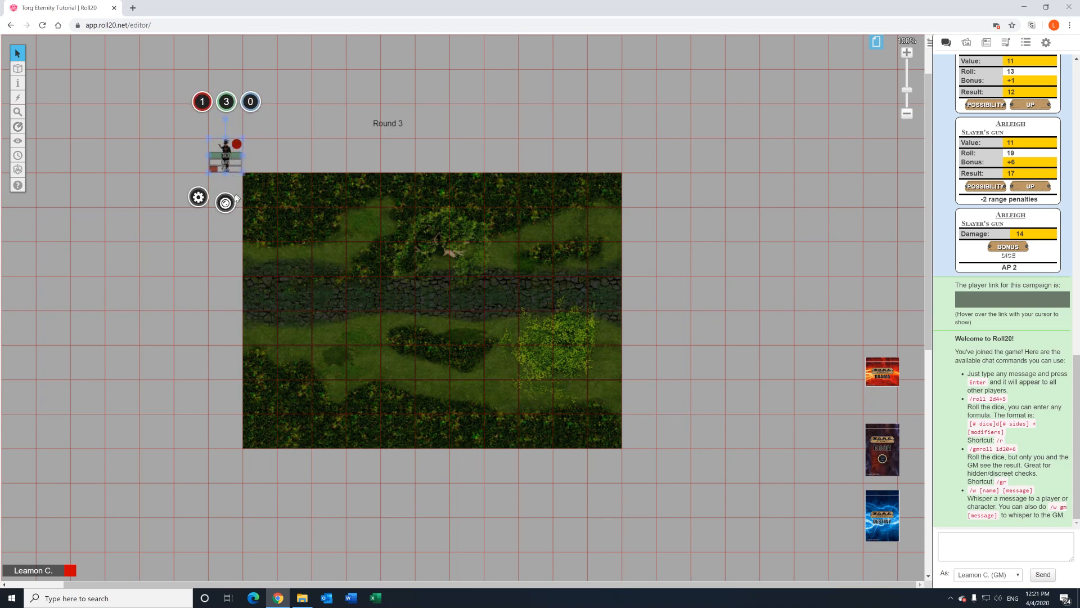
mouse_move(231, 207)
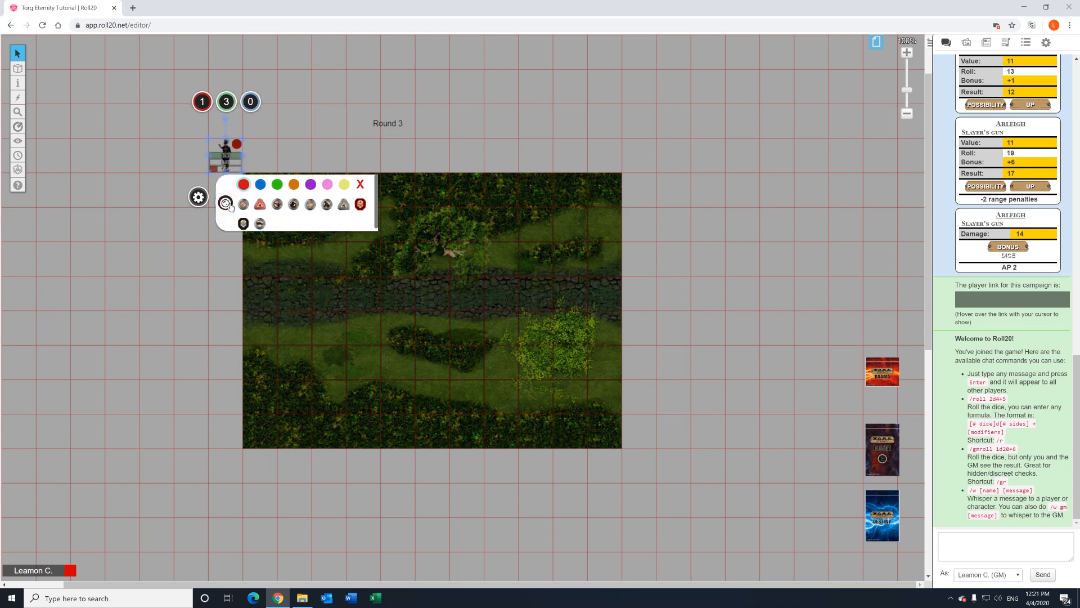
click(243, 184)
click(360, 204)
click(342, 206)
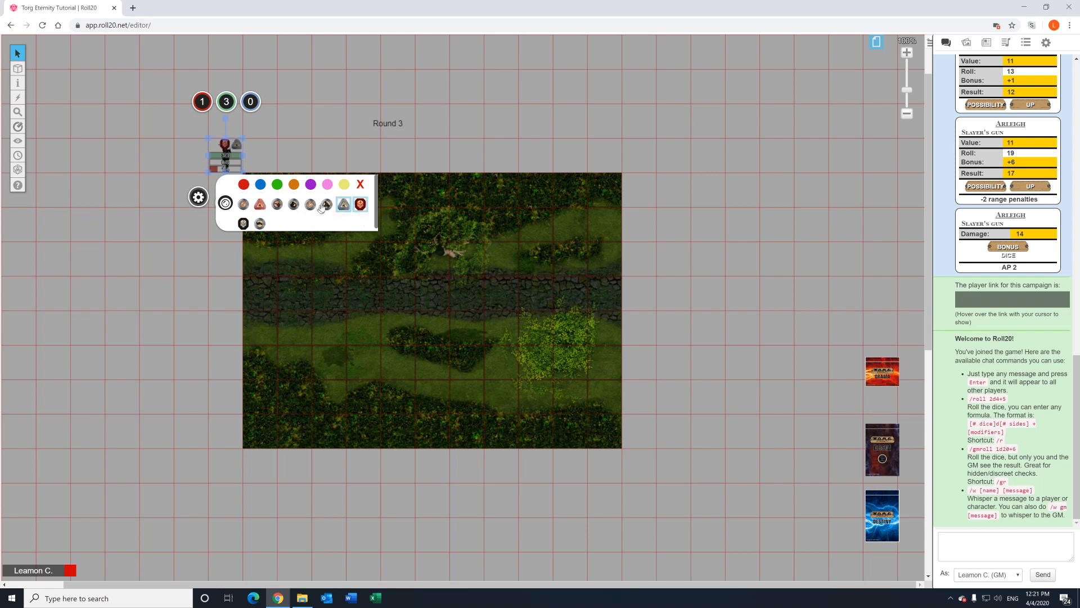
click(327, 205)
Remove the shield, grey triangle and round markers from the token, and mark it with the red triangle.
click(360, 204)
click(344, 205)
click(327, 205)
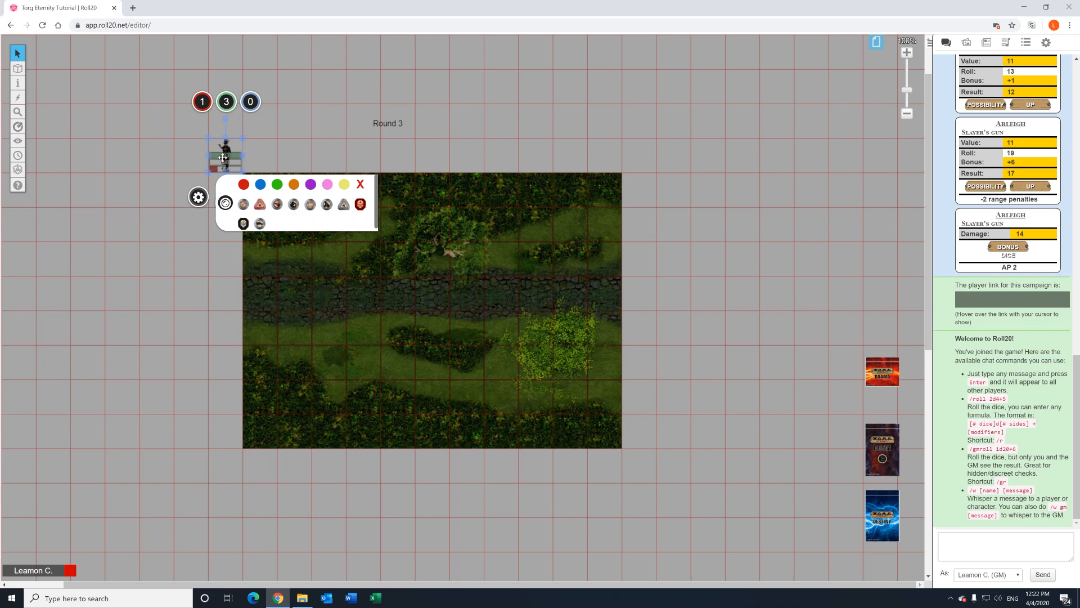
click(261, 206)
click(349, 289)
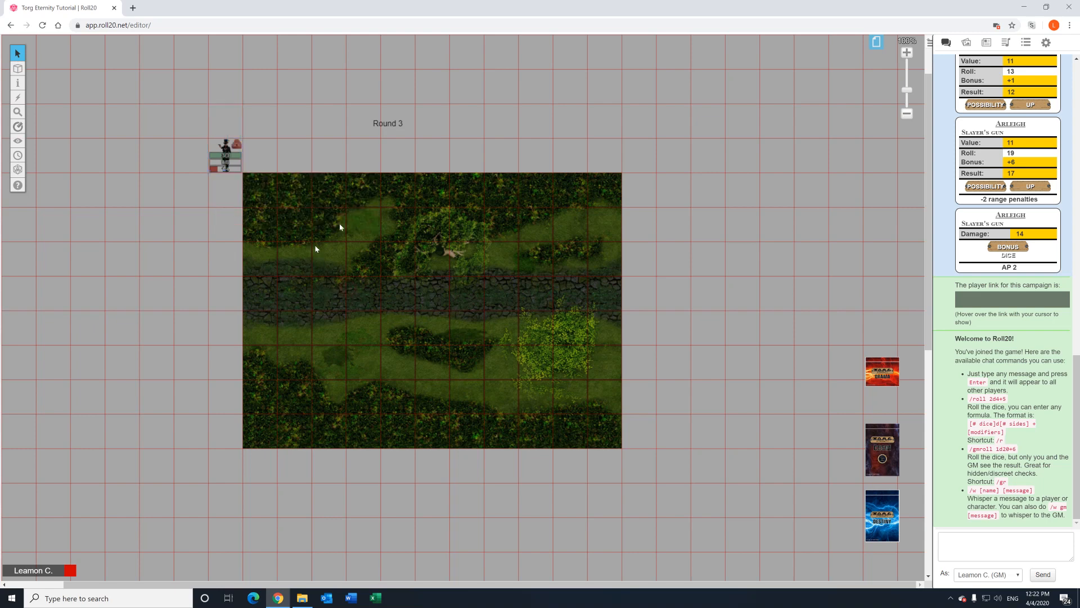
Open Arleigh's character sheet from the Characters journal folder and enlarge its window to show more of the sheet.
click(987, 45)
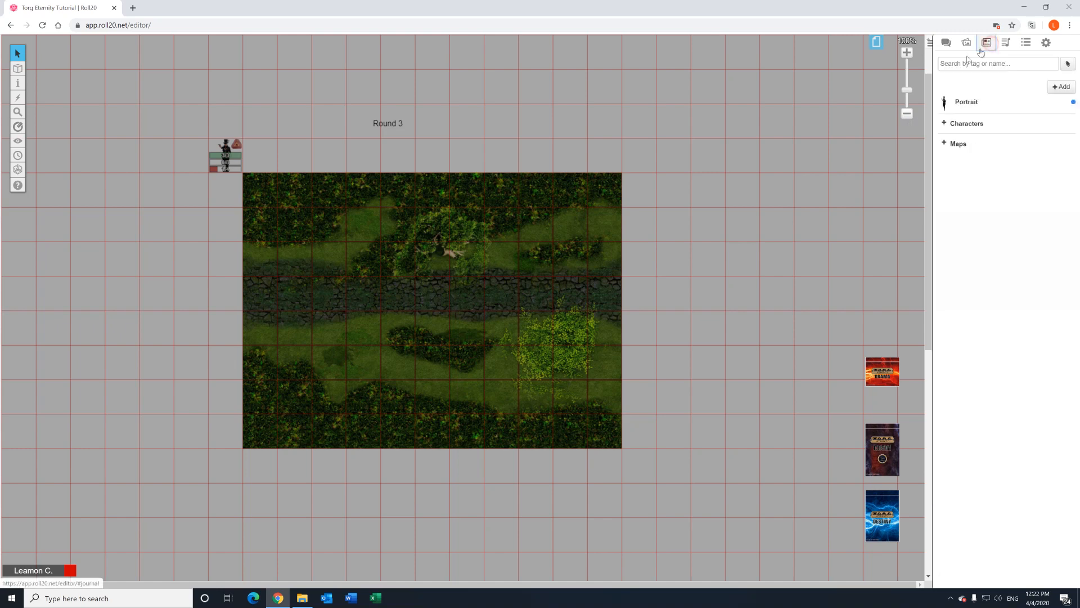
click(966, 124)
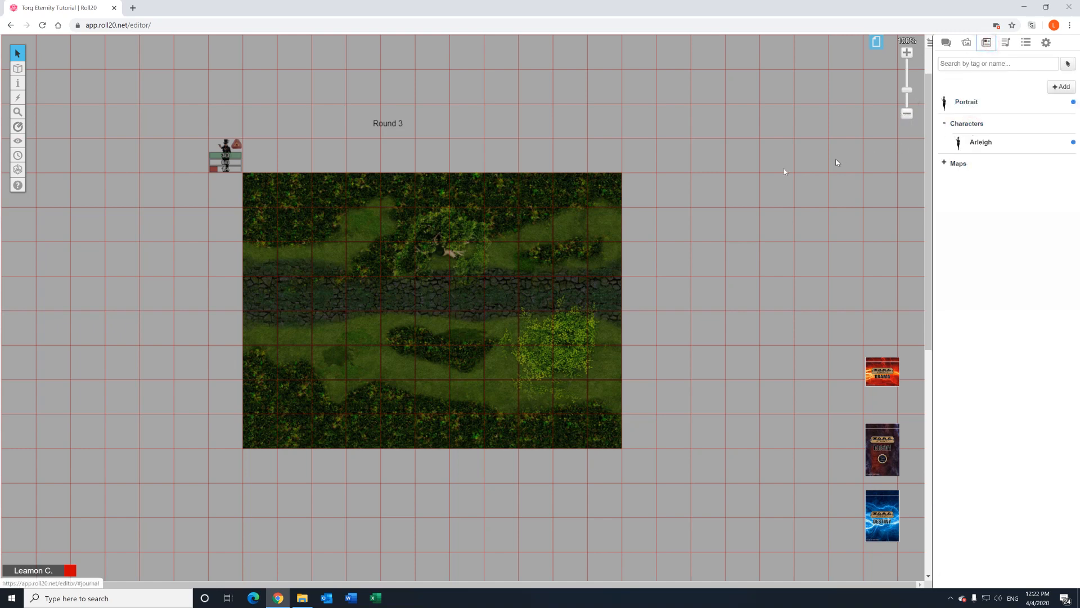
click(980, 141)
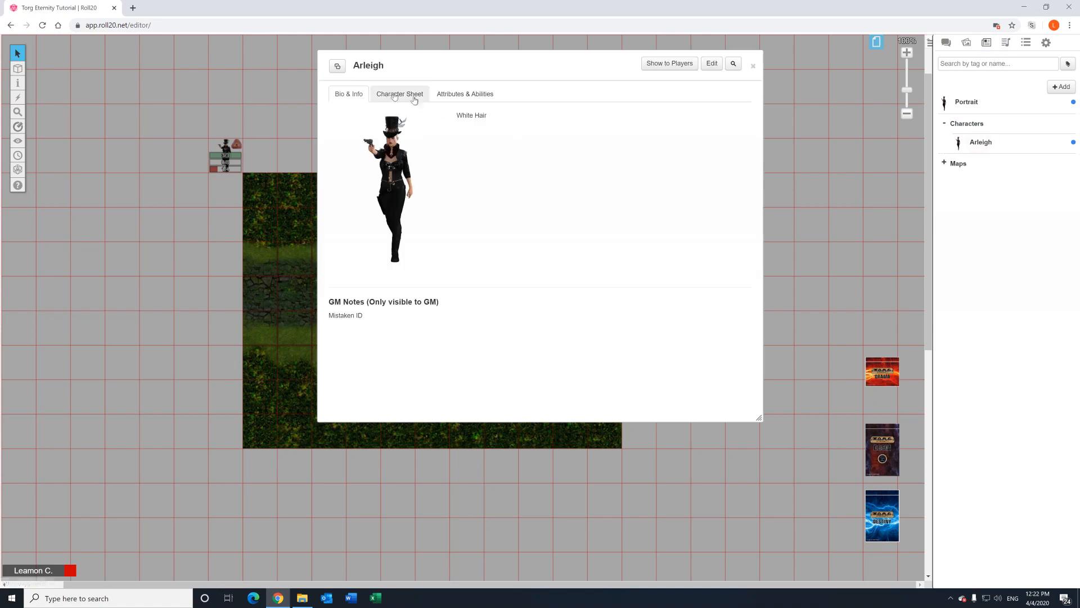
click(392, 93)
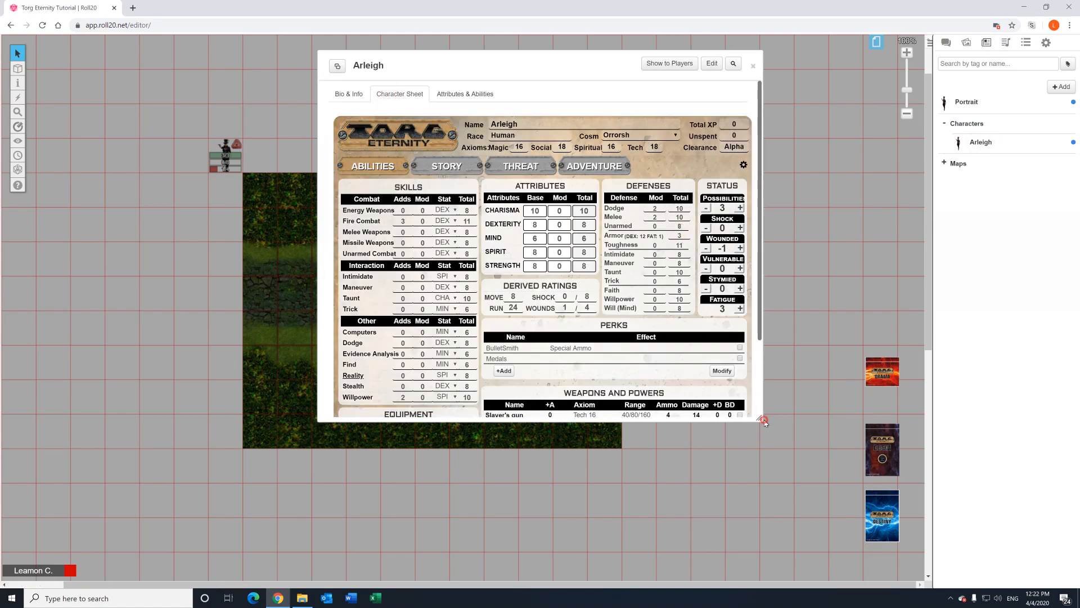
drag(764, 422, 795, 498)
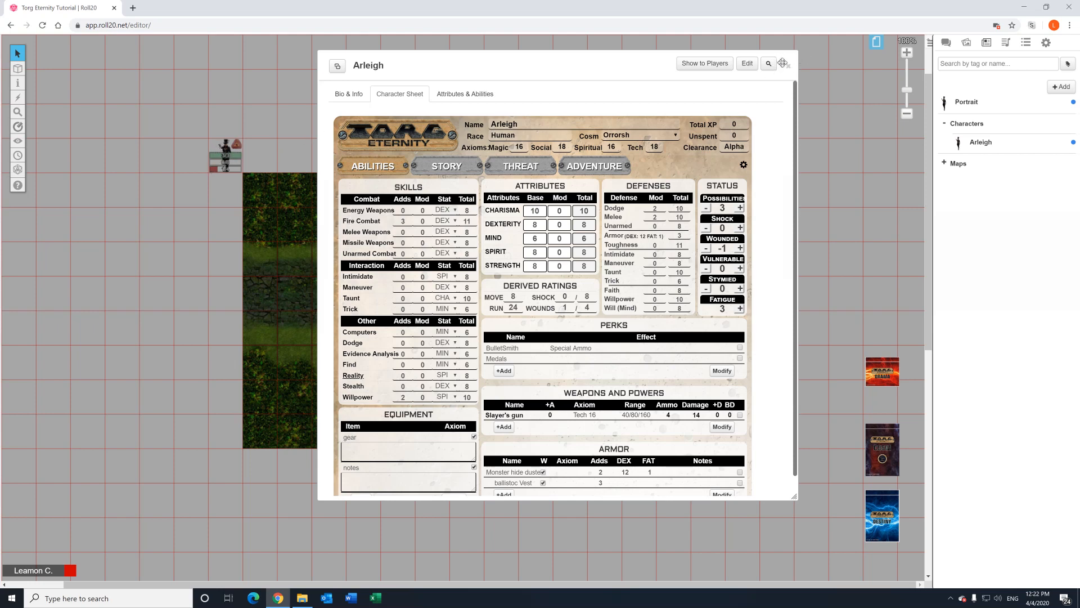
Remove the red triangle marker from Arleigh's token and close the character sheet.
click(225, 155)
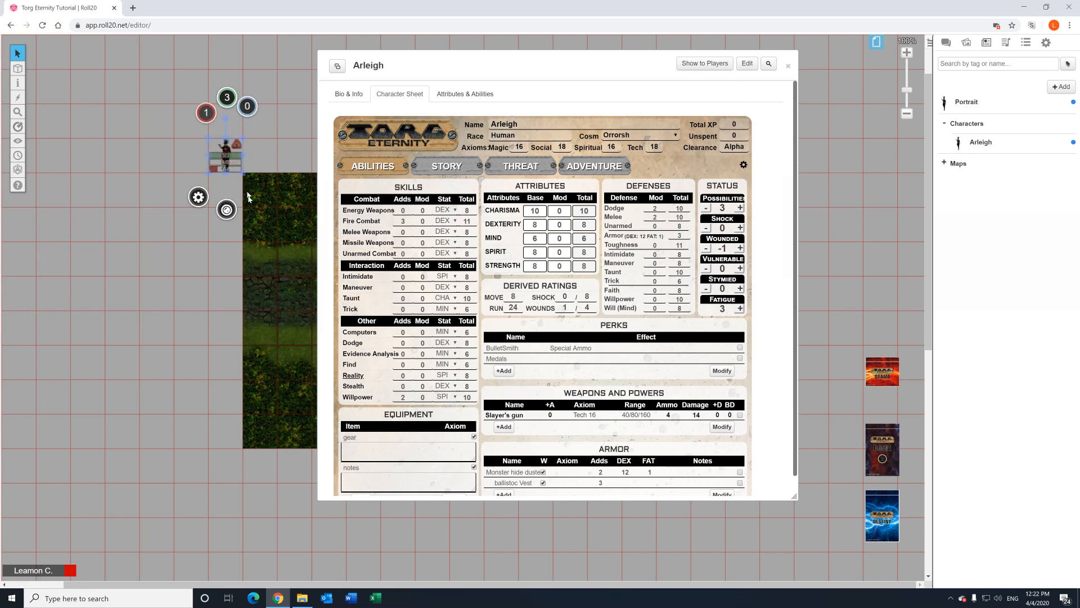
click(225, 203)
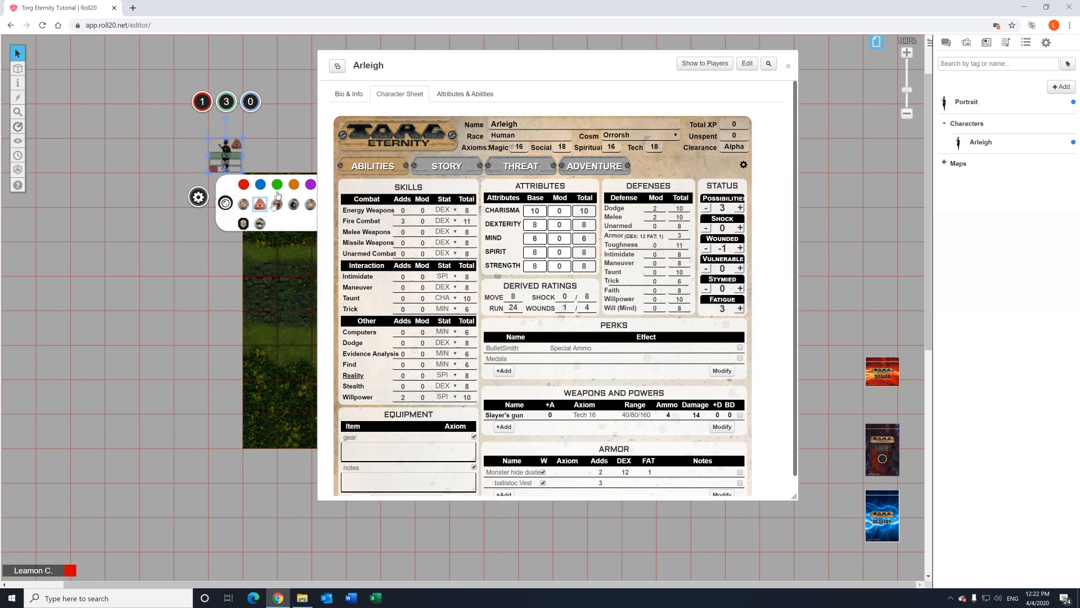
click(260, 204)
click(283, 144)
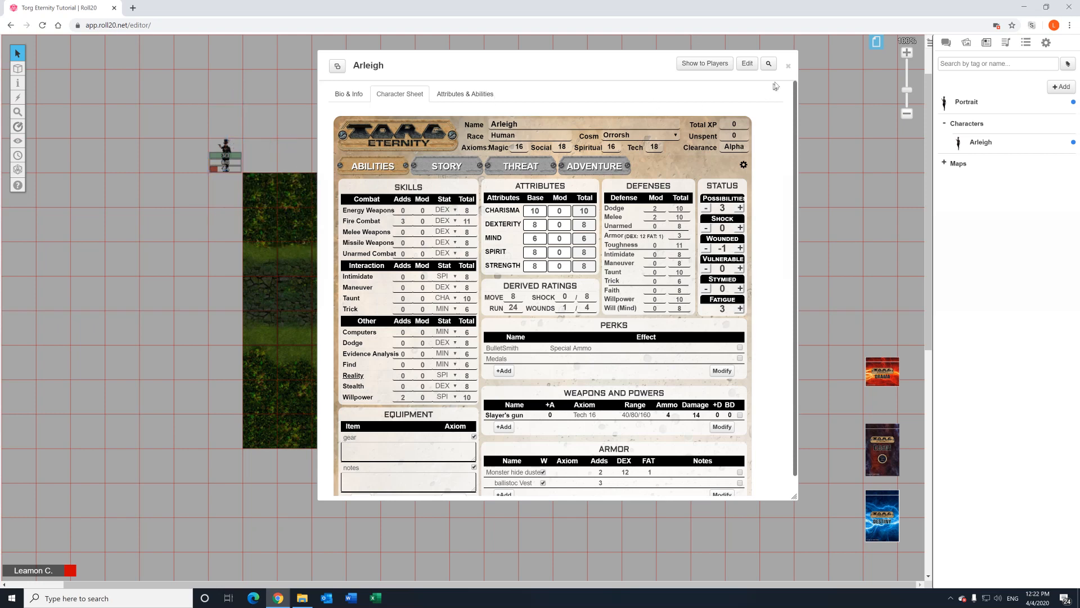
click(788, 66)
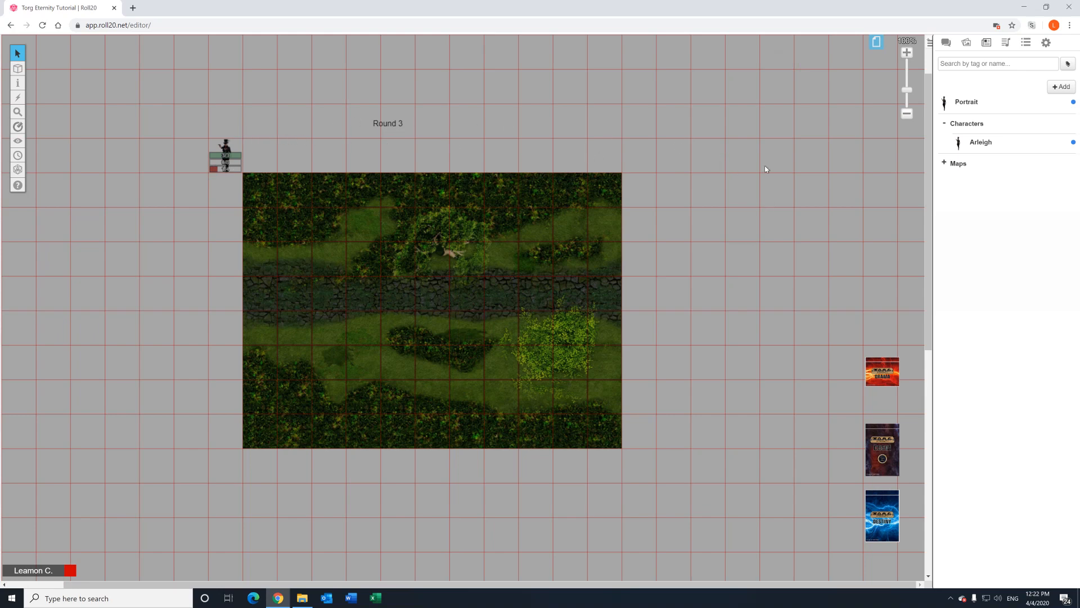
click(233, 150)
click(549, 197)
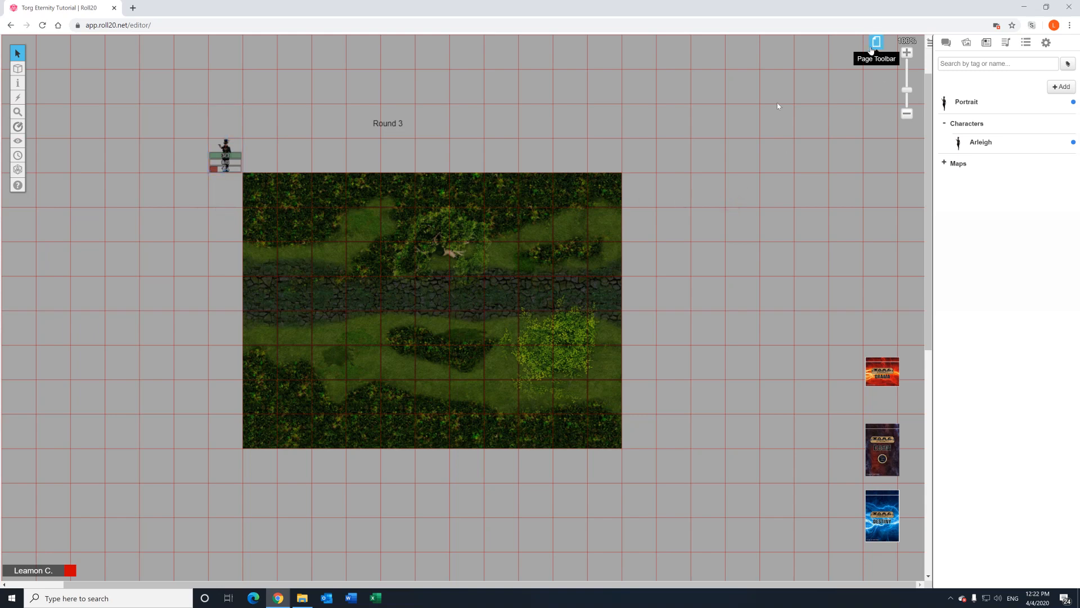
Set the Start page's background colour to white in its page settings and put the page list away.
click(878, 42)
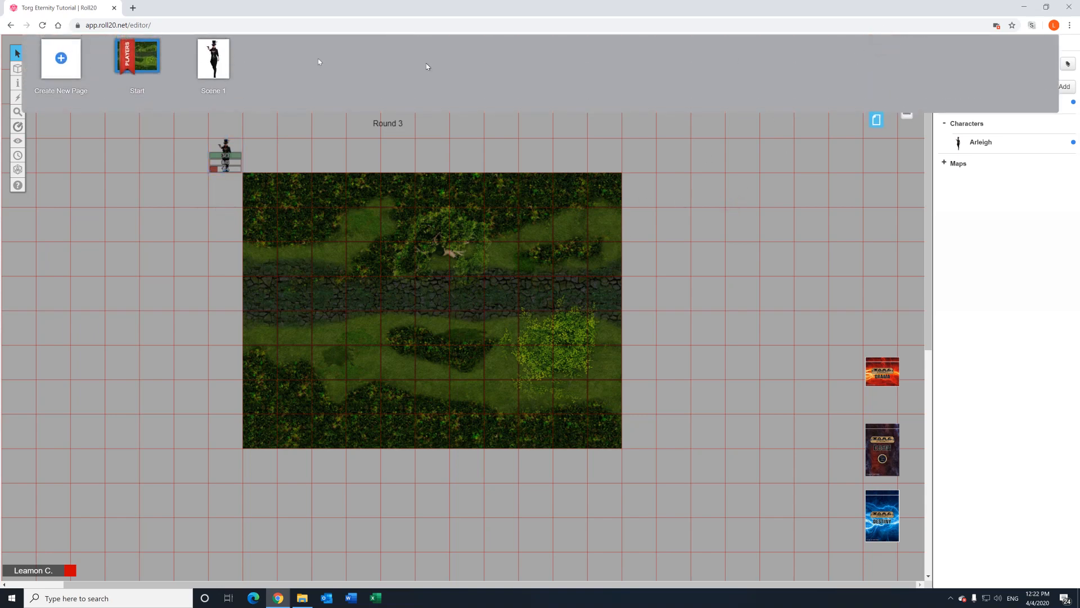
click(108, 47)
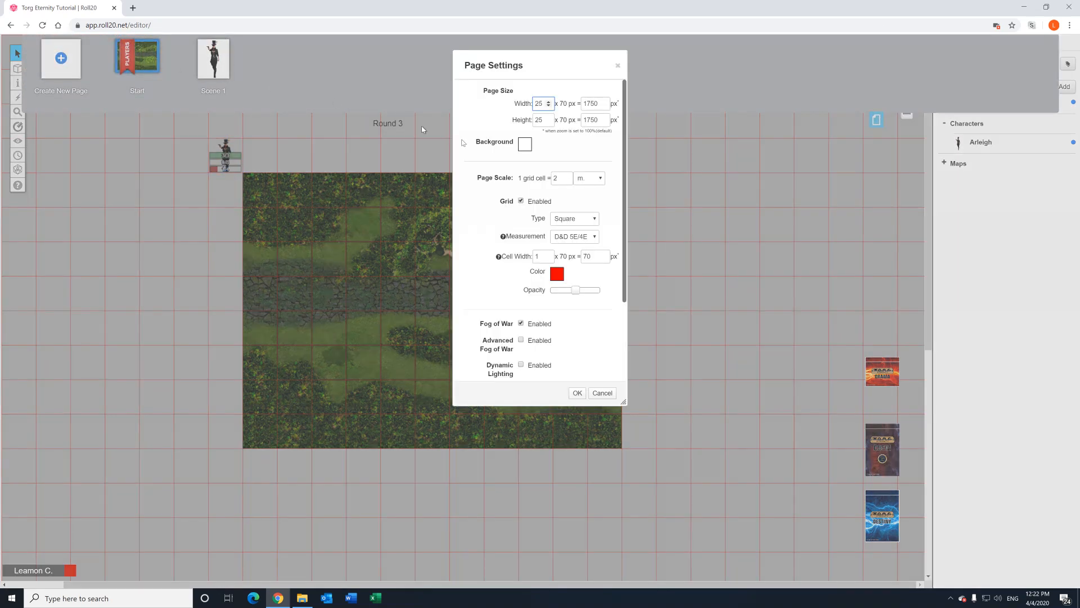
click(523, 145)
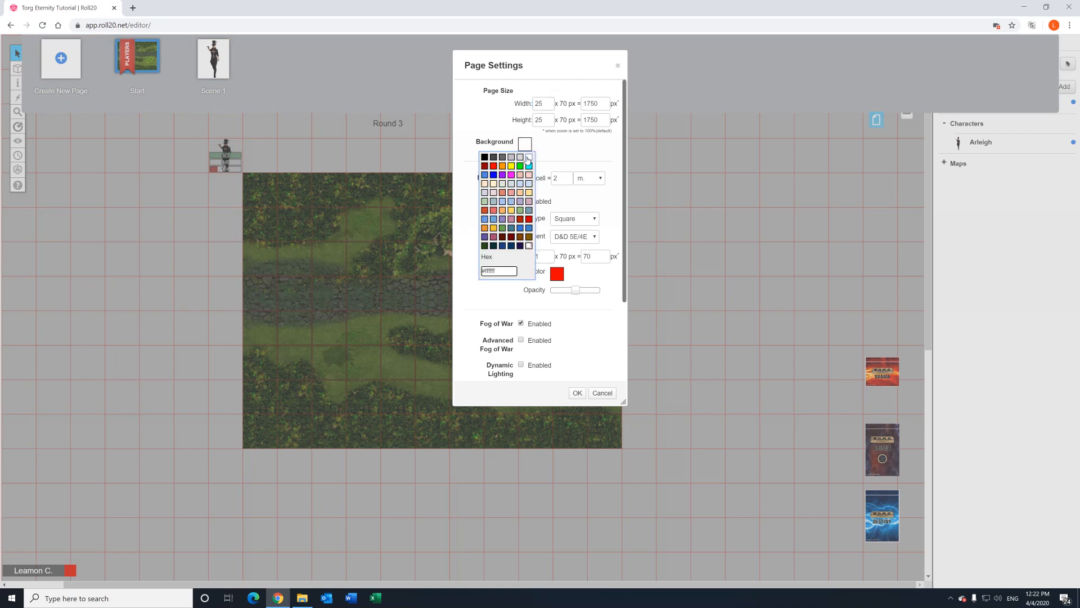
click(530, 158)
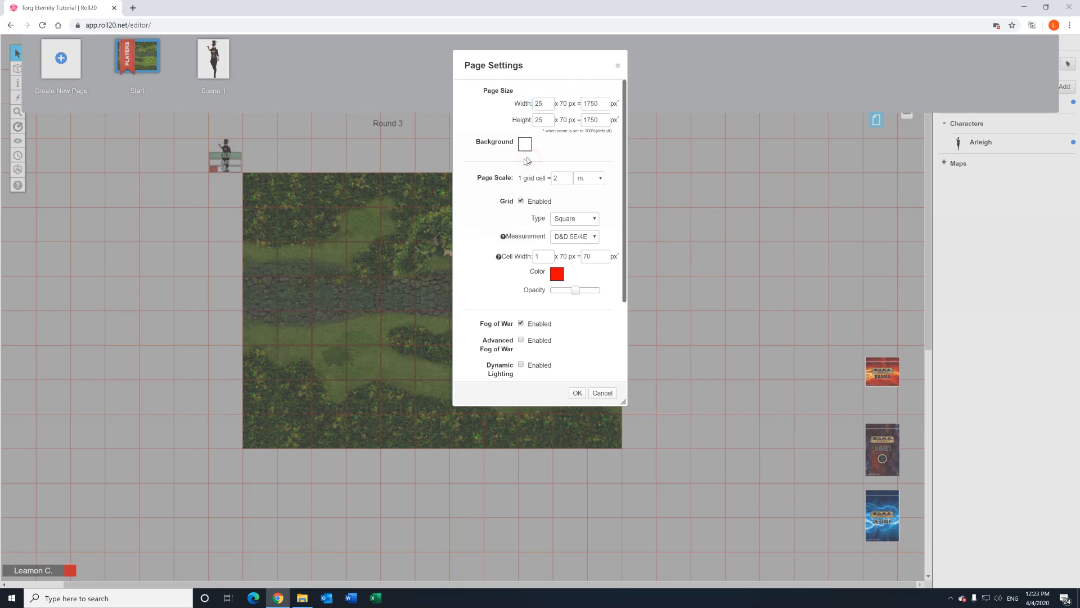
click(575, 396)
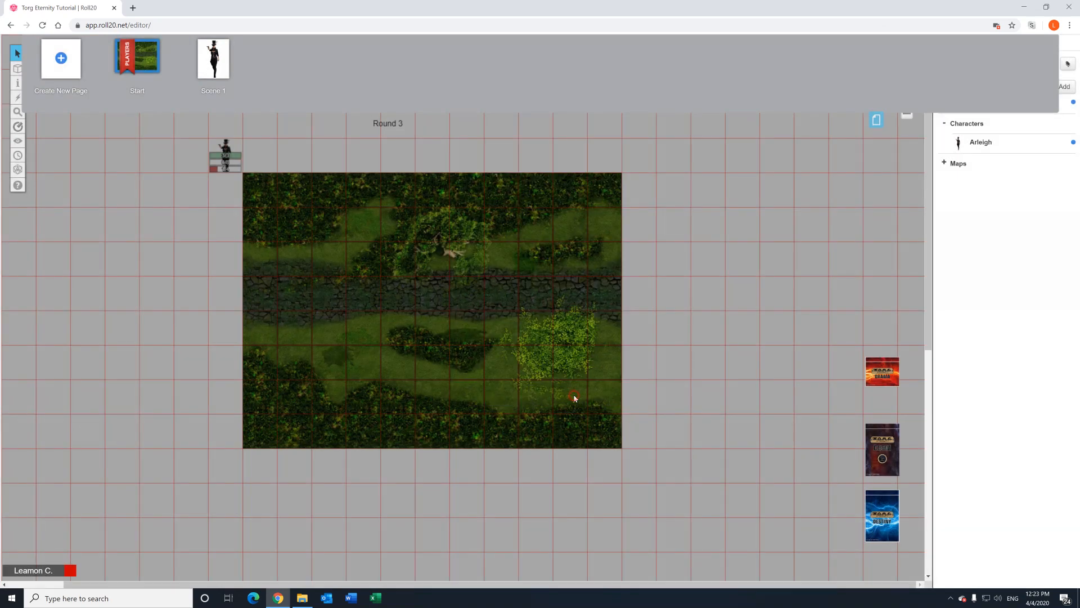
click(876, 120)
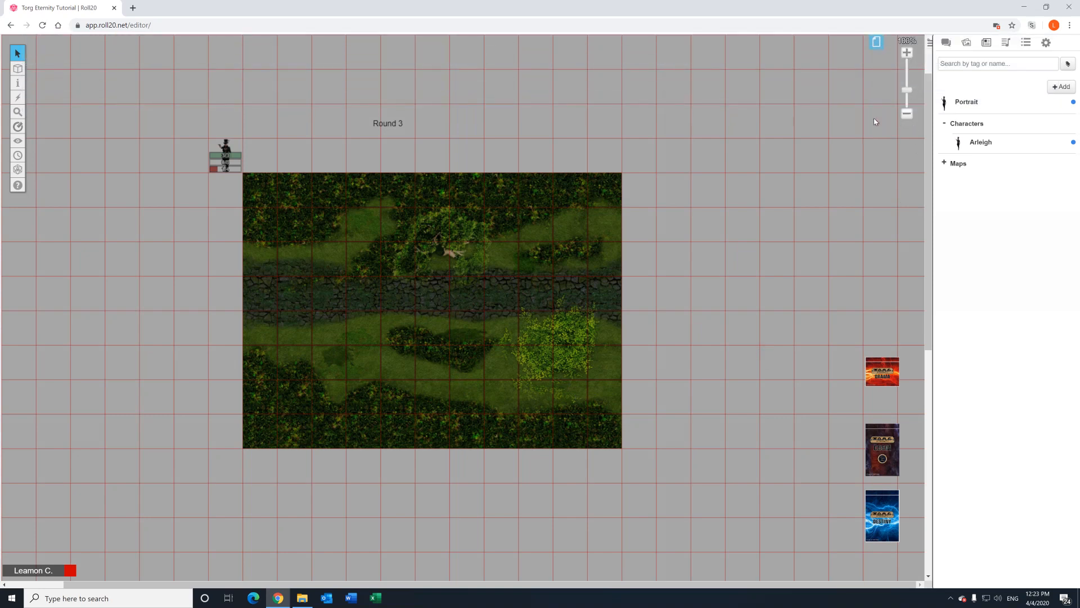
Switch to the Scene 1 page and move the character token two cells left and three cells down.
click(875, 43)
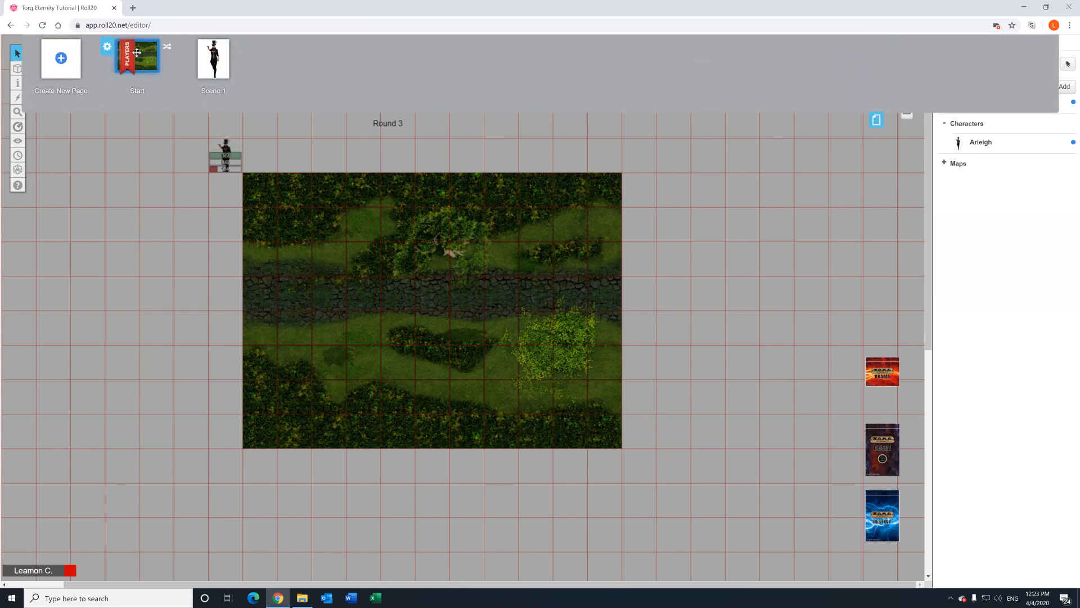
click(107, 47)
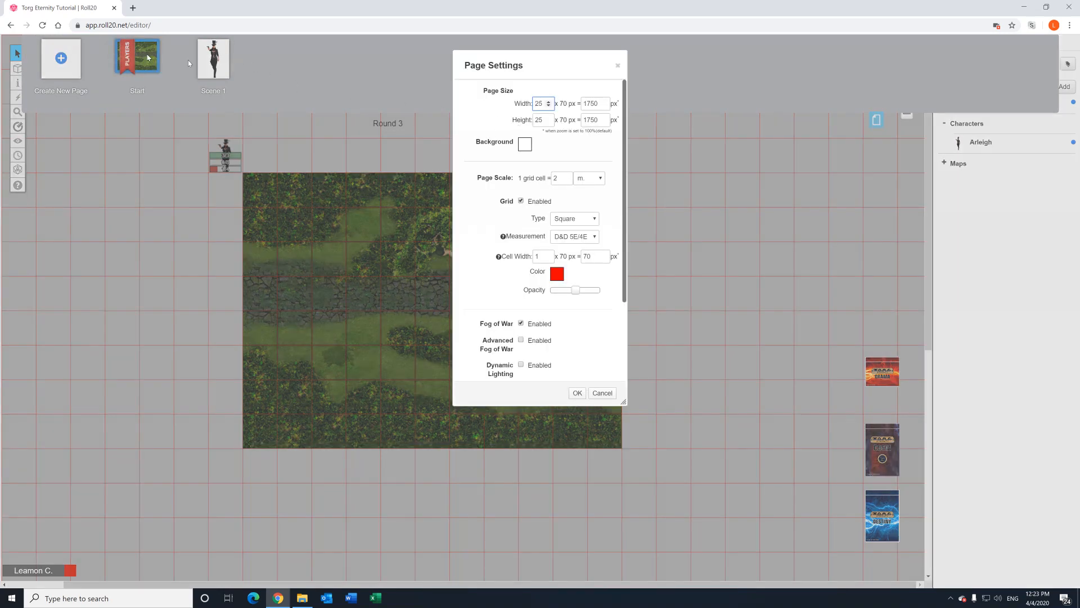
click(209, 64)
click(600, 392)
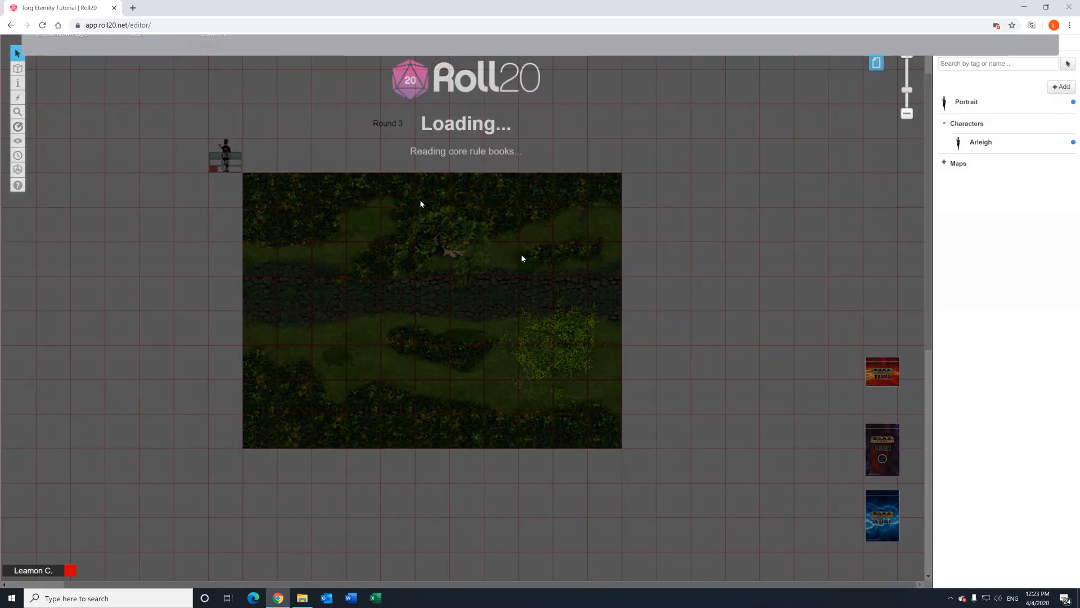
click(387, 181)
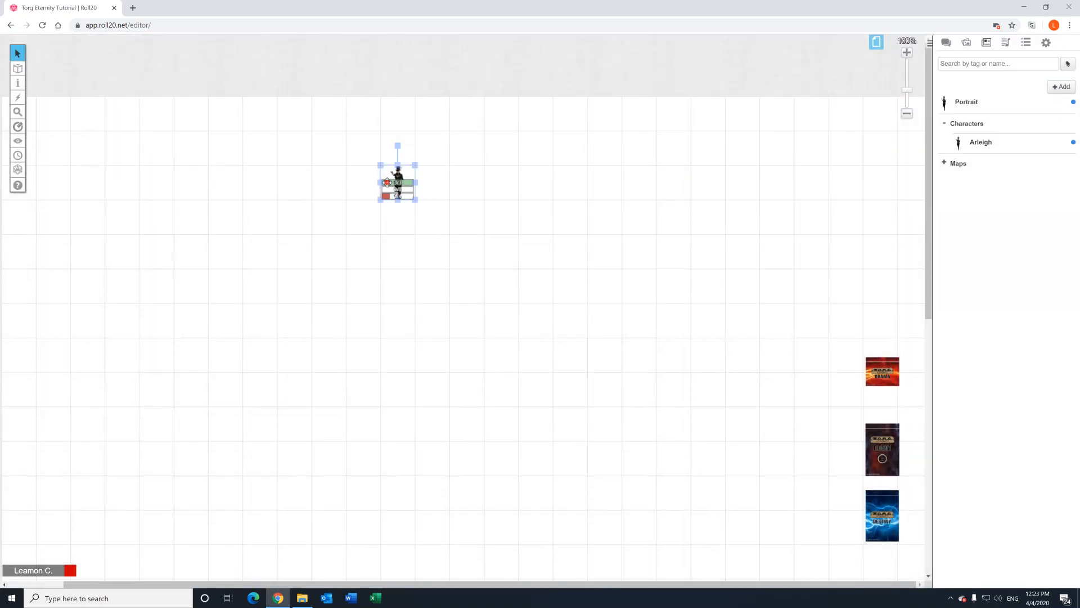
drag(387, 182, 345, 301)
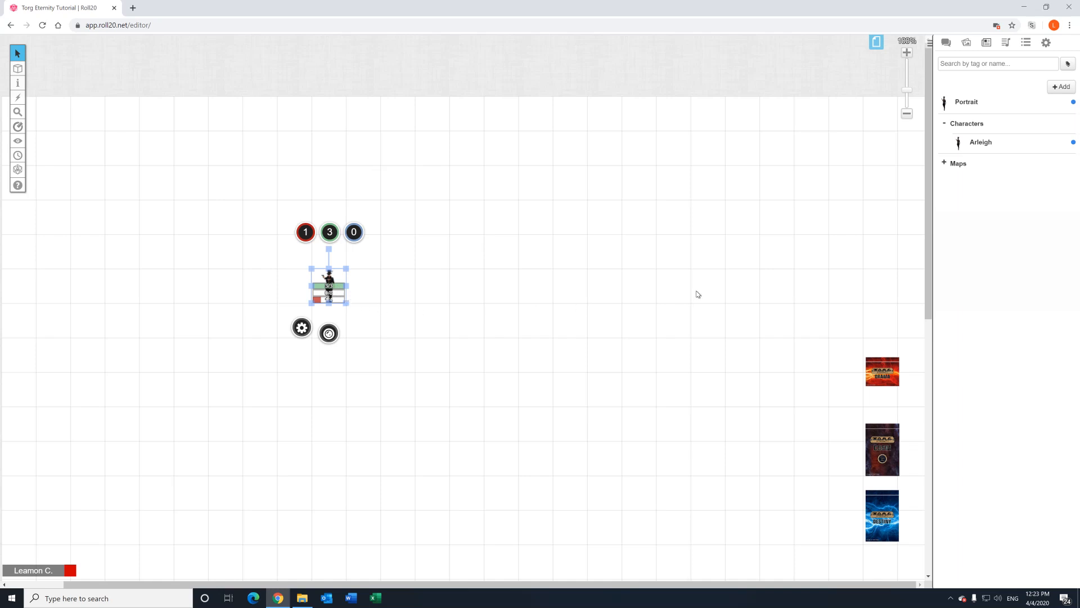
Enable Fog of War in the Scene 1 page settings and put the page list away.
click(878, 45)
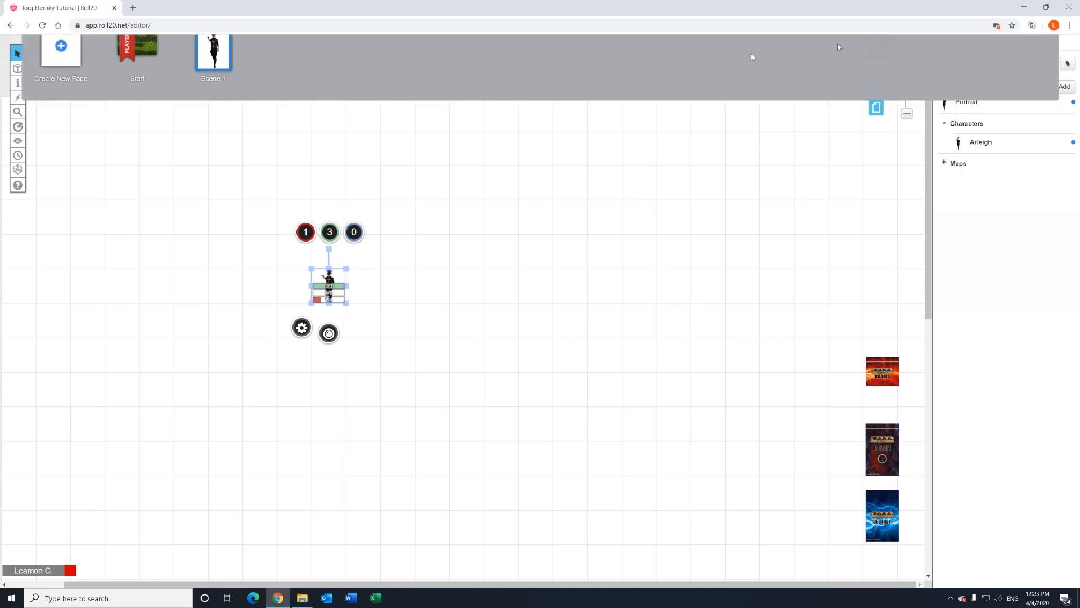
click(186, 51)
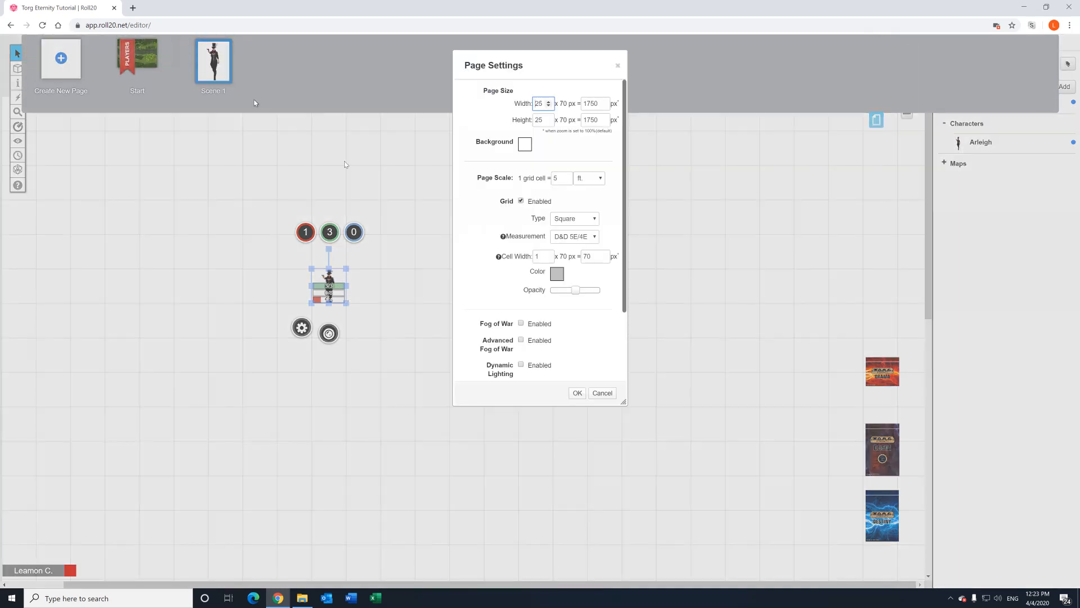
click(520, 324)
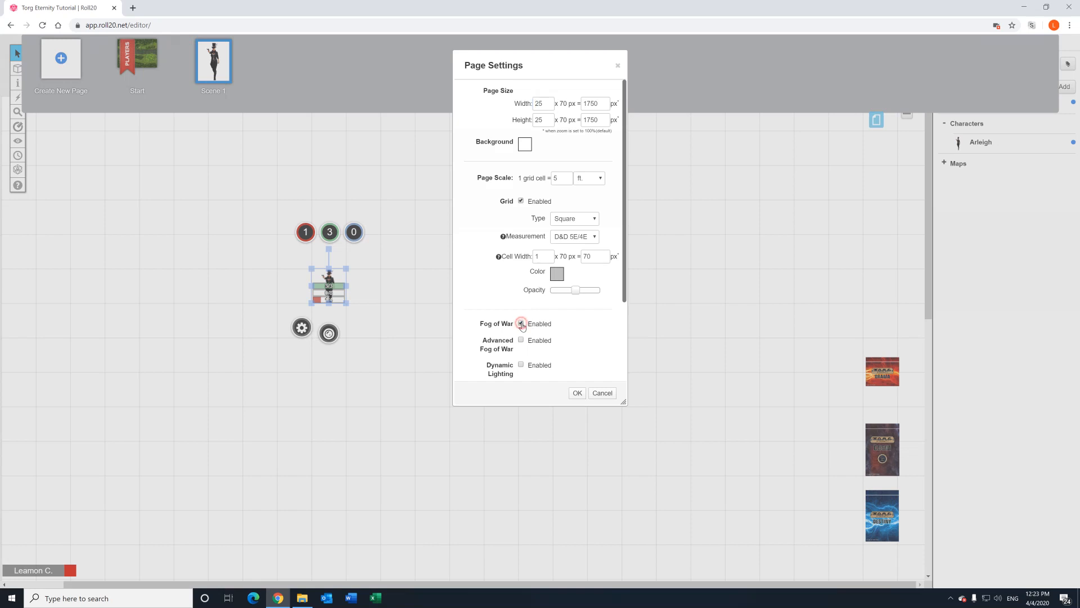
click(577, 393)
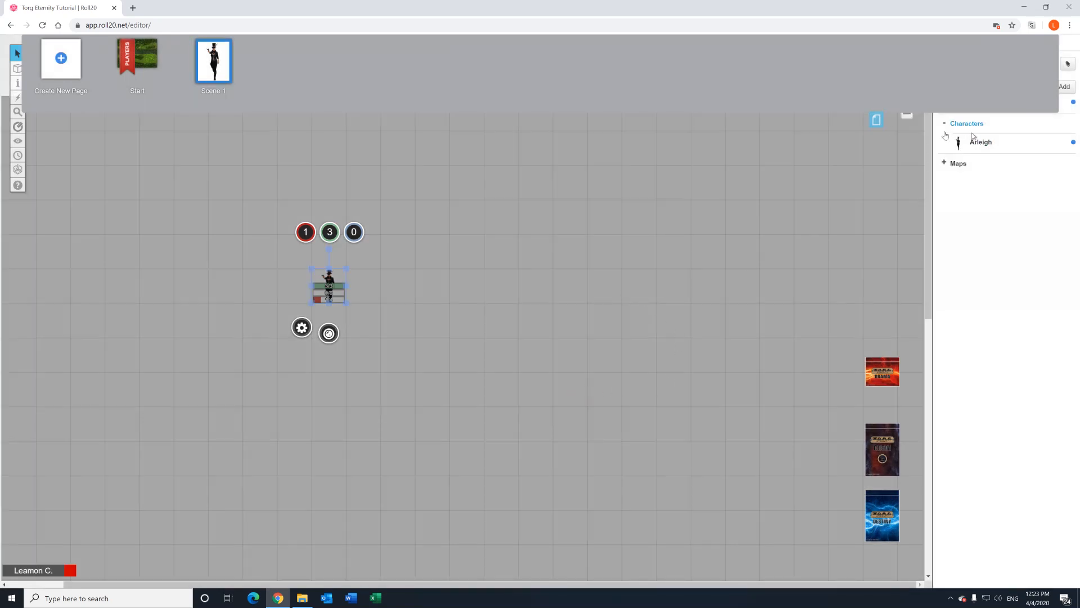
click(884, 122)
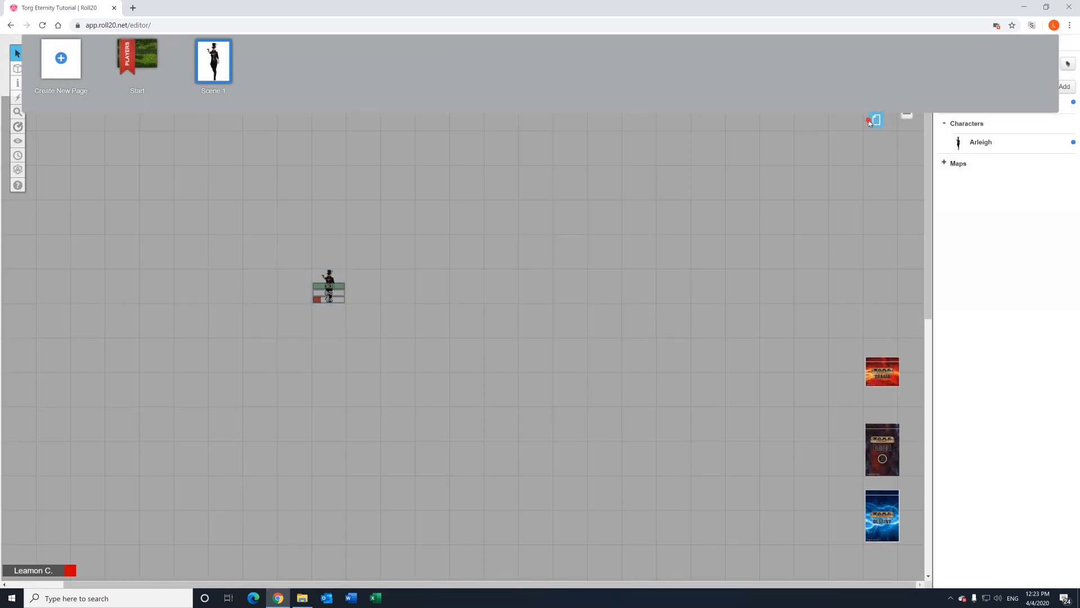
click(875, 120)
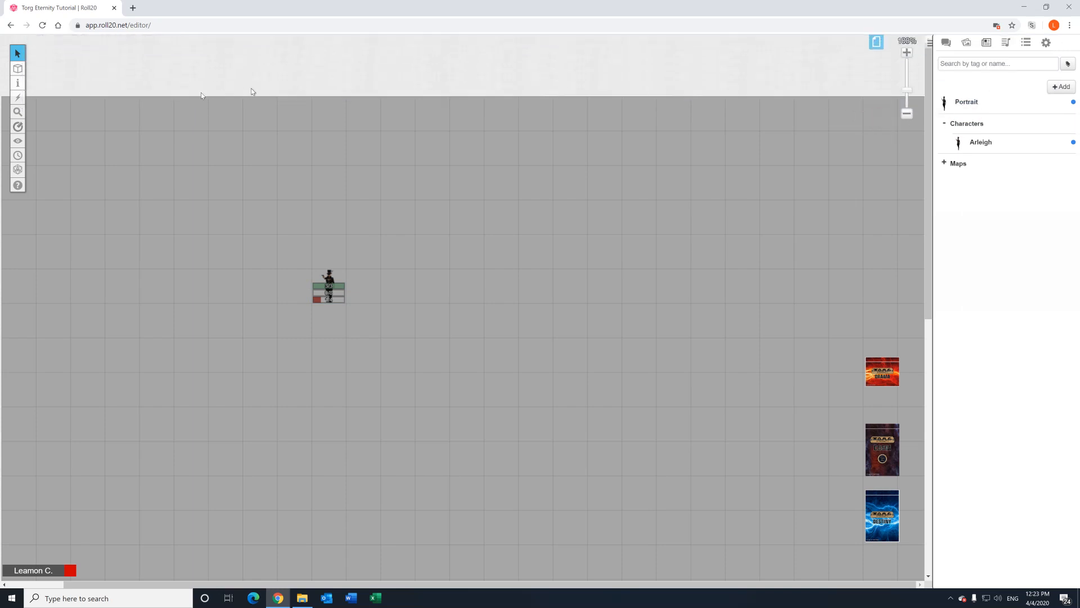
Switch to the Map & Background layer and place junglewater.jpg from the art library on the page.
mouse_move(19, 69)
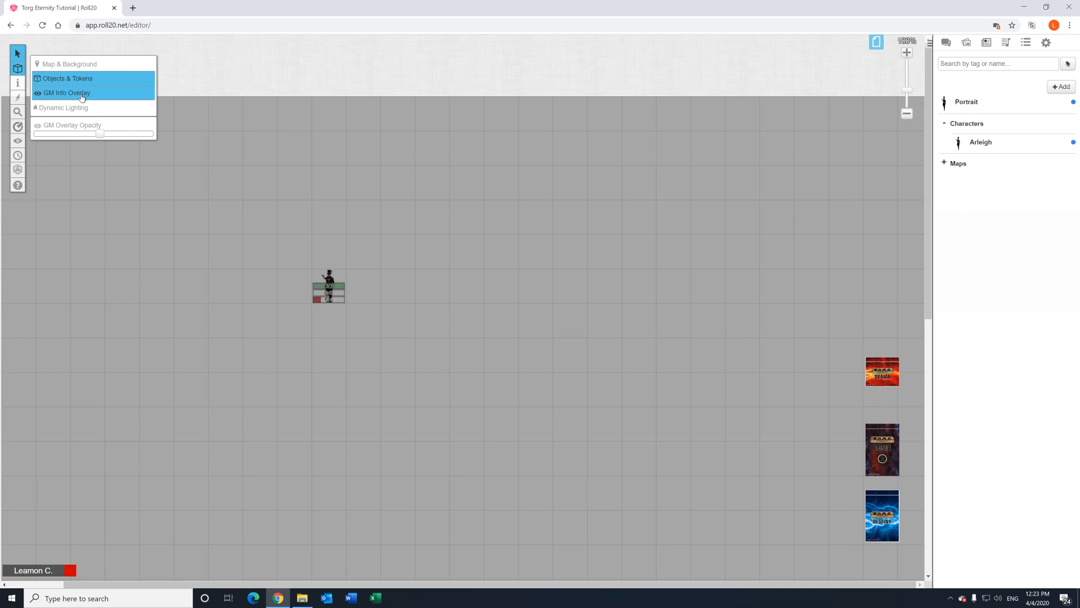
click(85, 64)
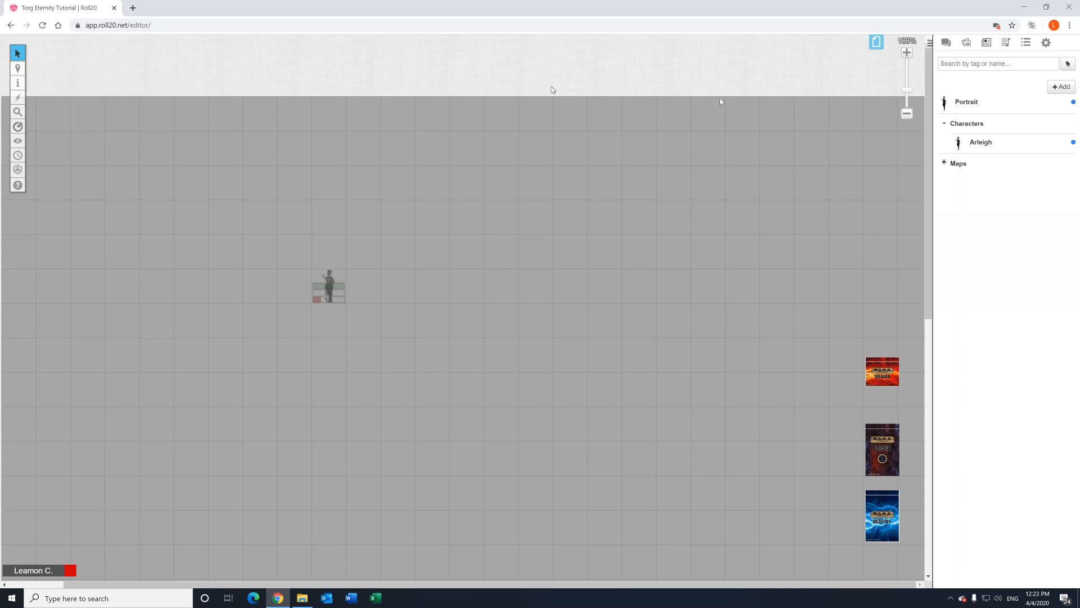
click(966, 43)
click(958, 84)
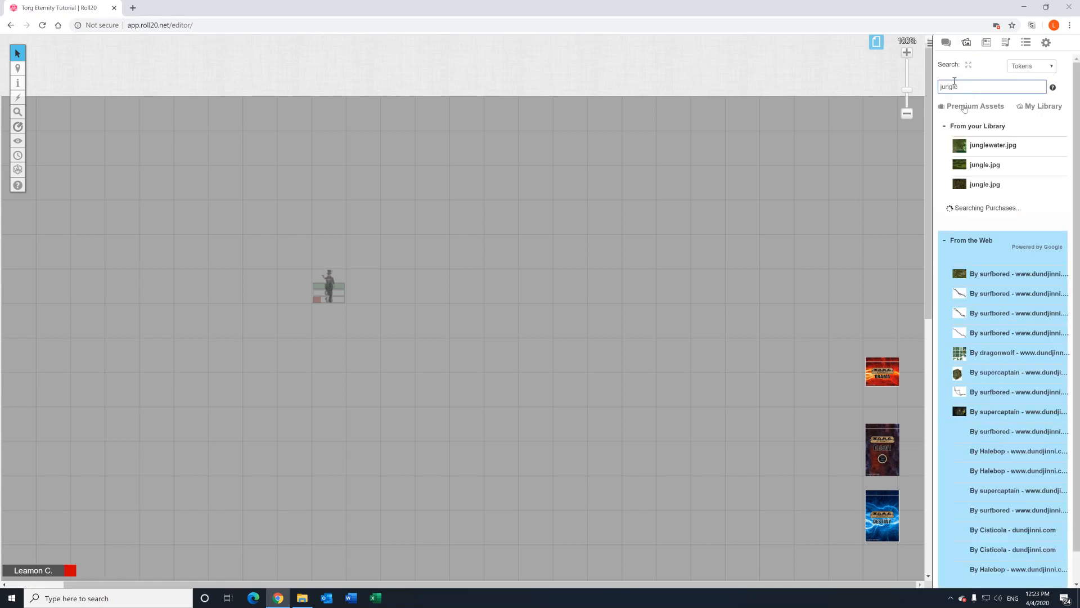
drag(991, 149, 154, 223)
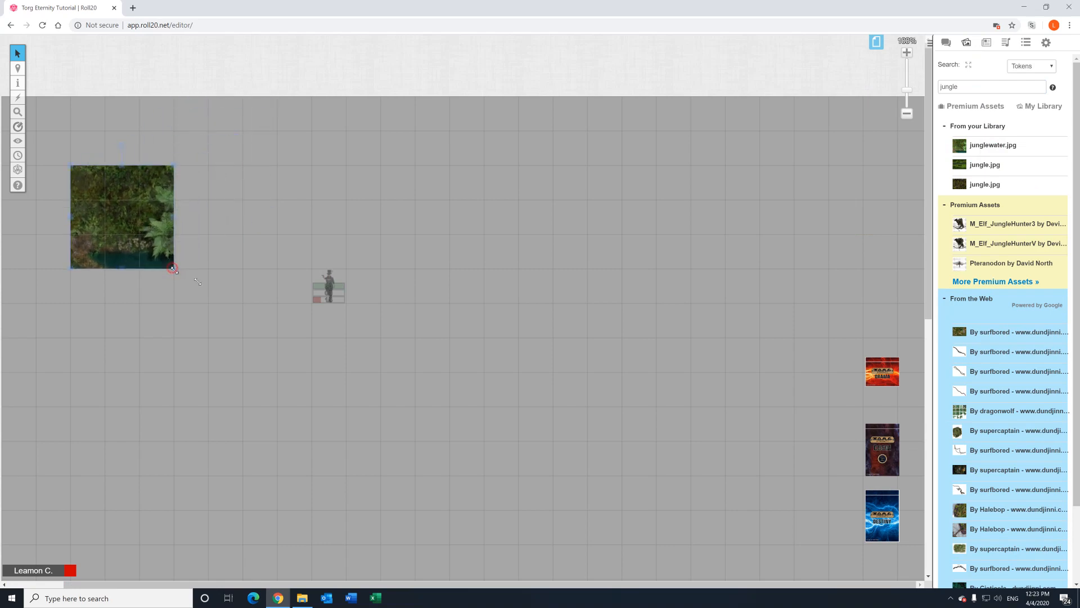
Enlarge the jungle water image to about 18 cells wide and 13 cells high.
drag(197, 281, 450, 544)
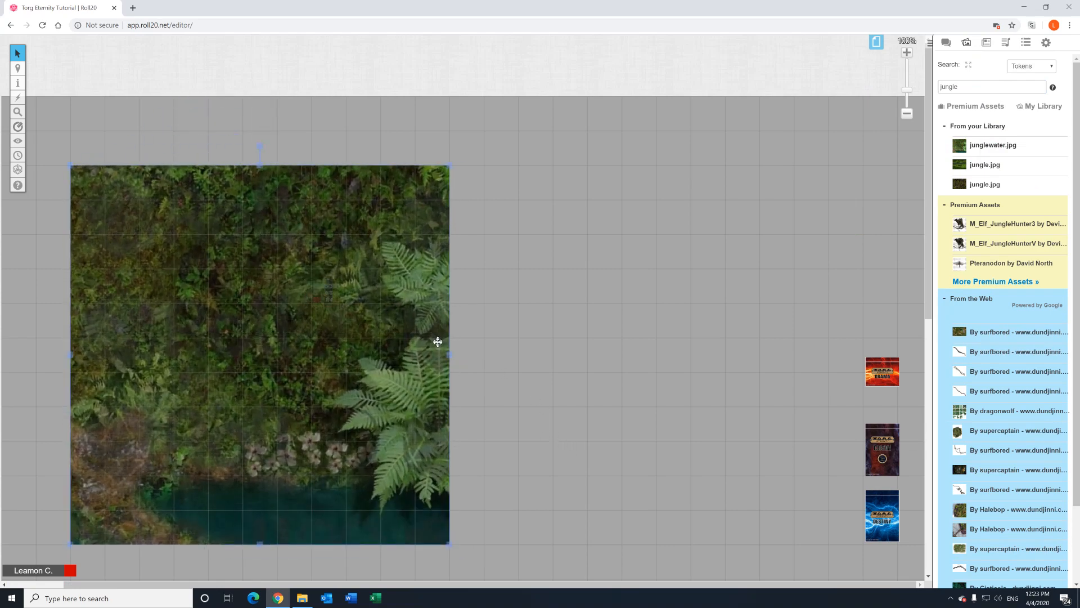
drag(449, 356, 690, 372)
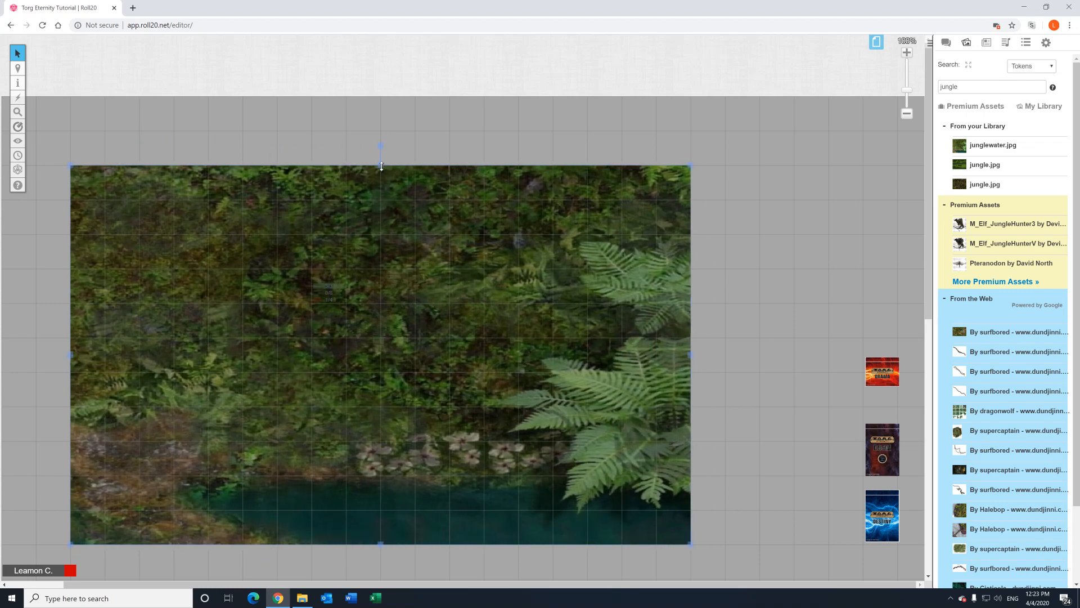
drag(381, 166, 381, 130)
scroll(458, 216, down, 1)
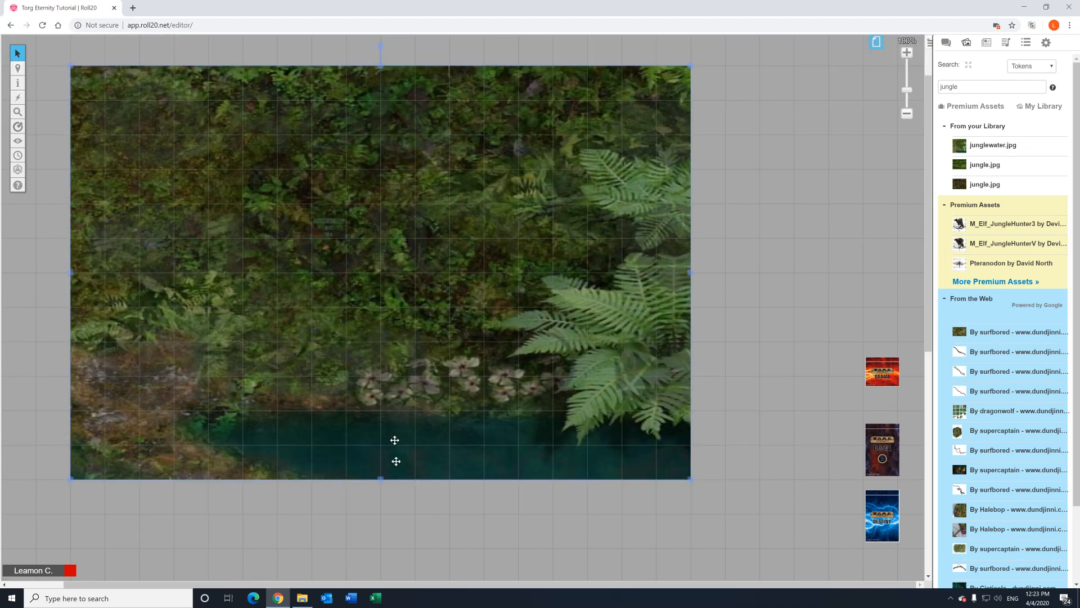
drag(381, 479, 379, 500)
scroll(459, 449, down, 5)
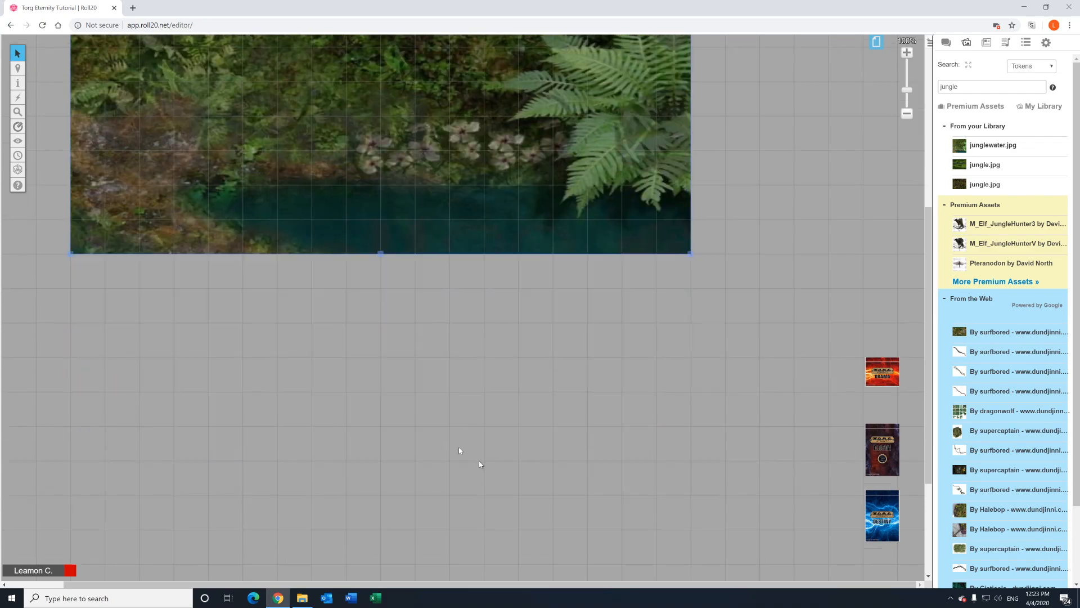
scroll(394, 388, down, 2)
scroll(701, 288, up, 3)
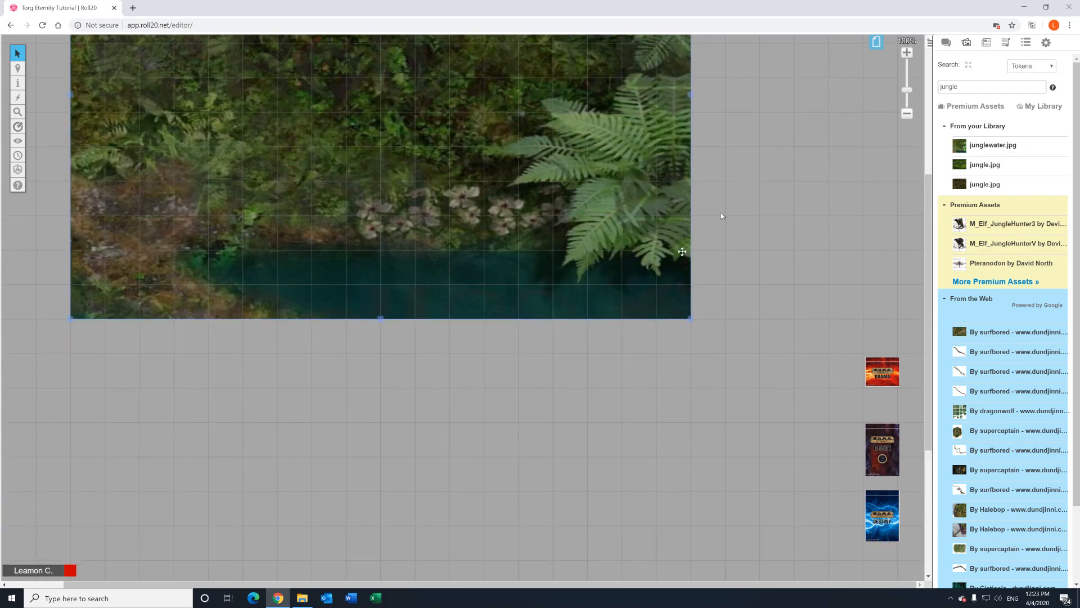
scroll(722, 216, up, 3)
Return to the Objects & Tokens layer, move the character token two cells left and deselect it.
mouse_move(17, 67)
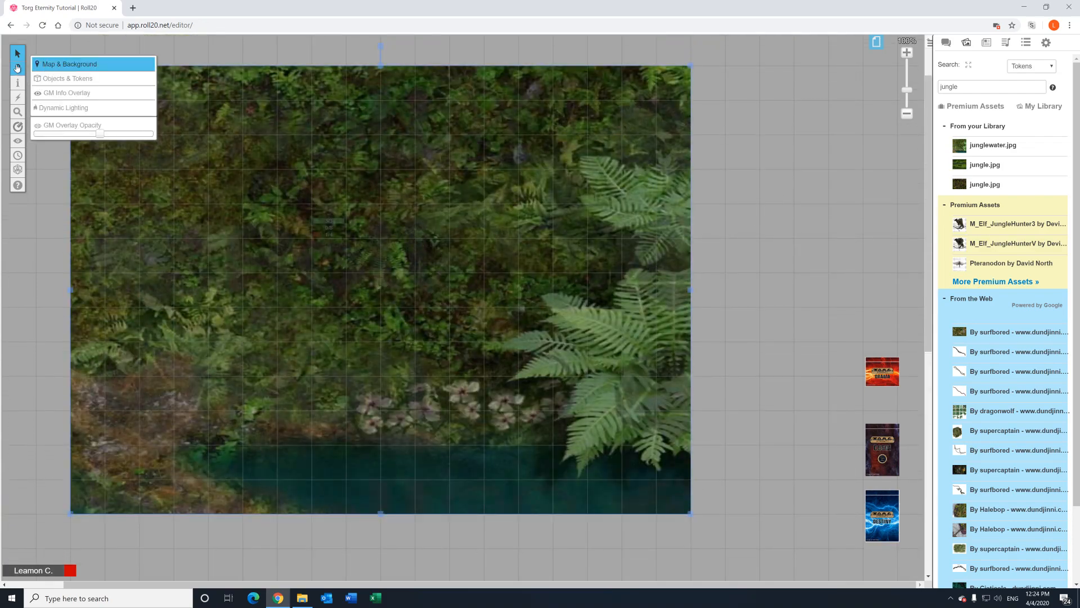
click(59, 79)
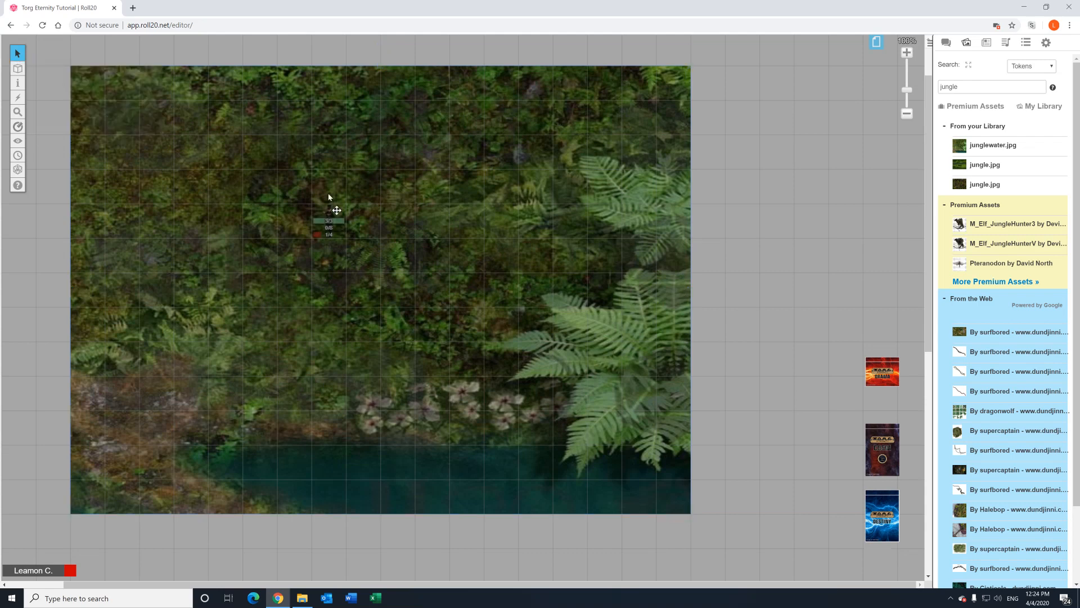
click(321, 216)
drag(335, 222, 269, 221)
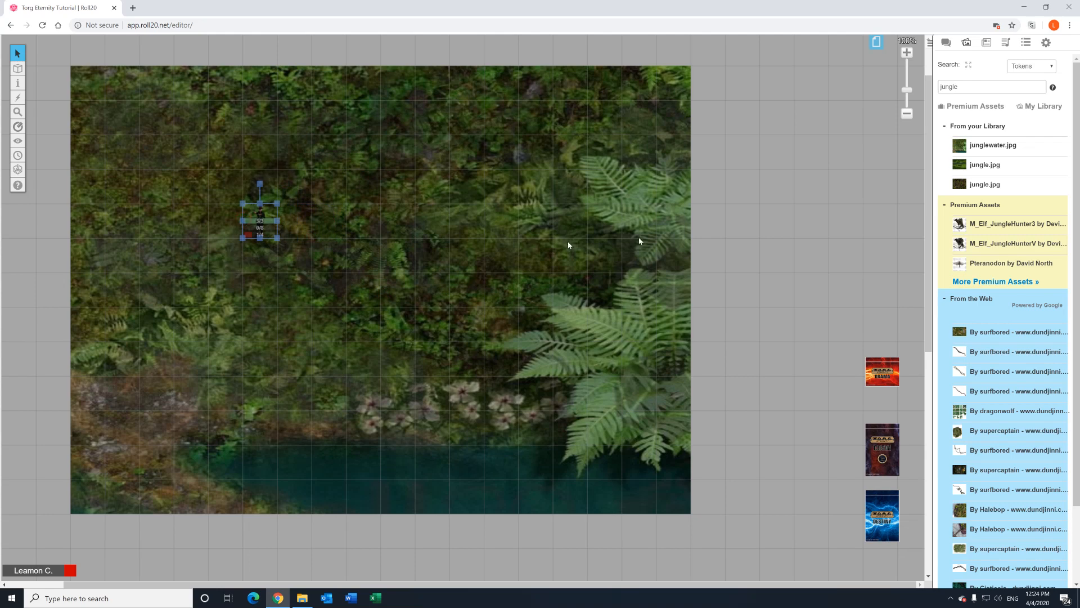
click(770, 240)
Search the art library for "vikin" and place three viking.png tokens in a row beside the map's upper right edge.
drag(967, 87, 900, 85)
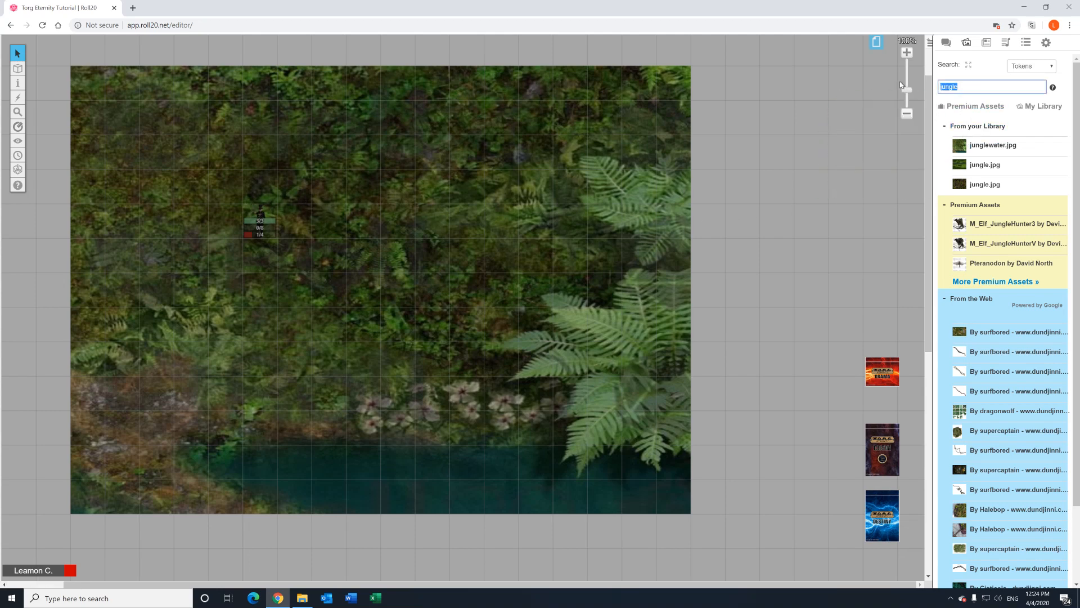
text(vikin)
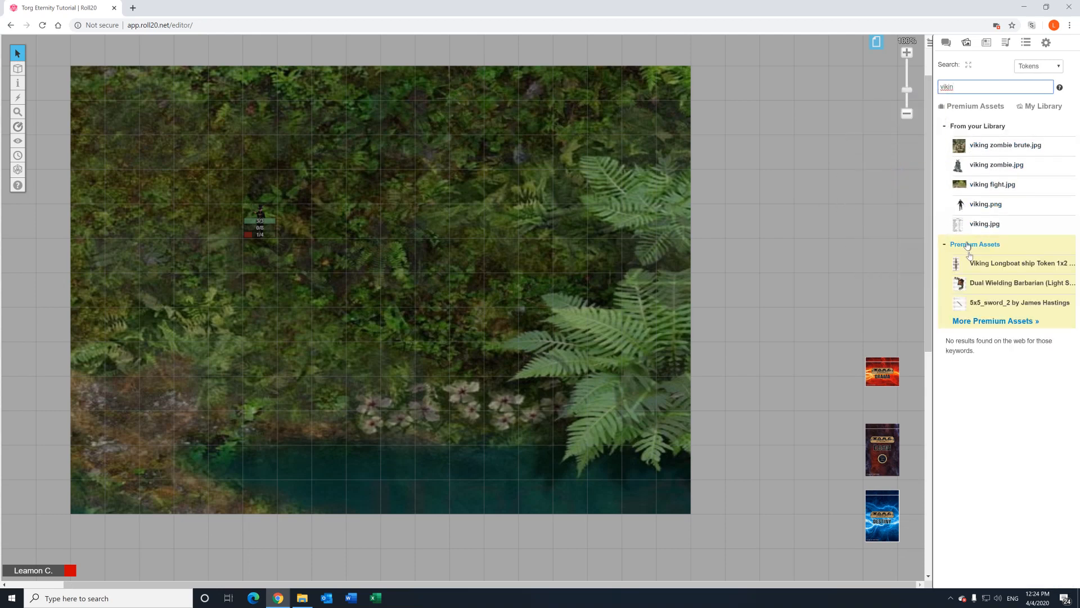
drag(985, 205, 711, 152)
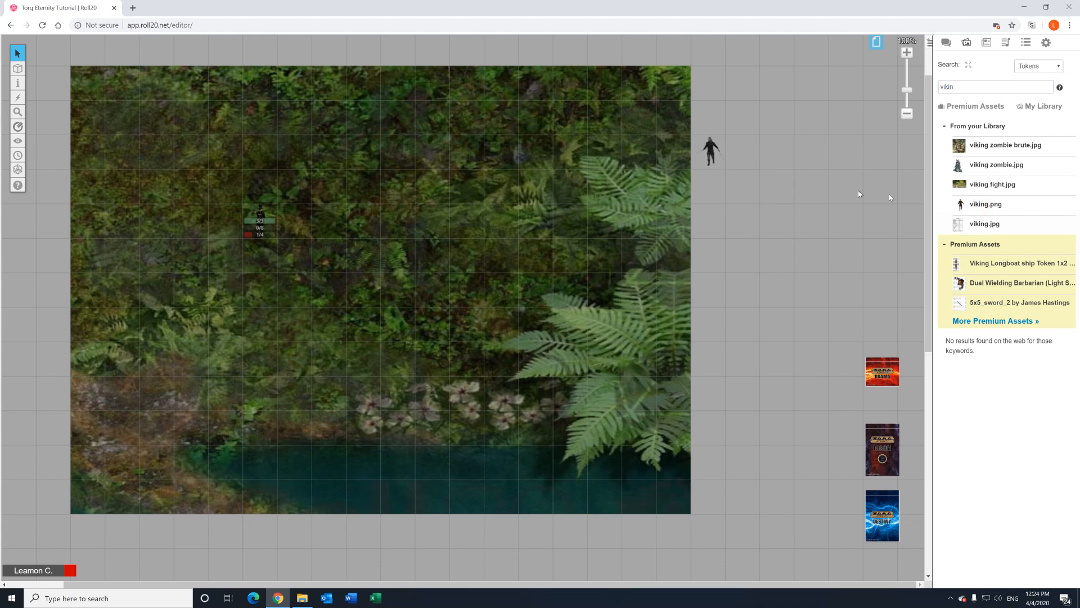
drag(987, 209, 748, 160)
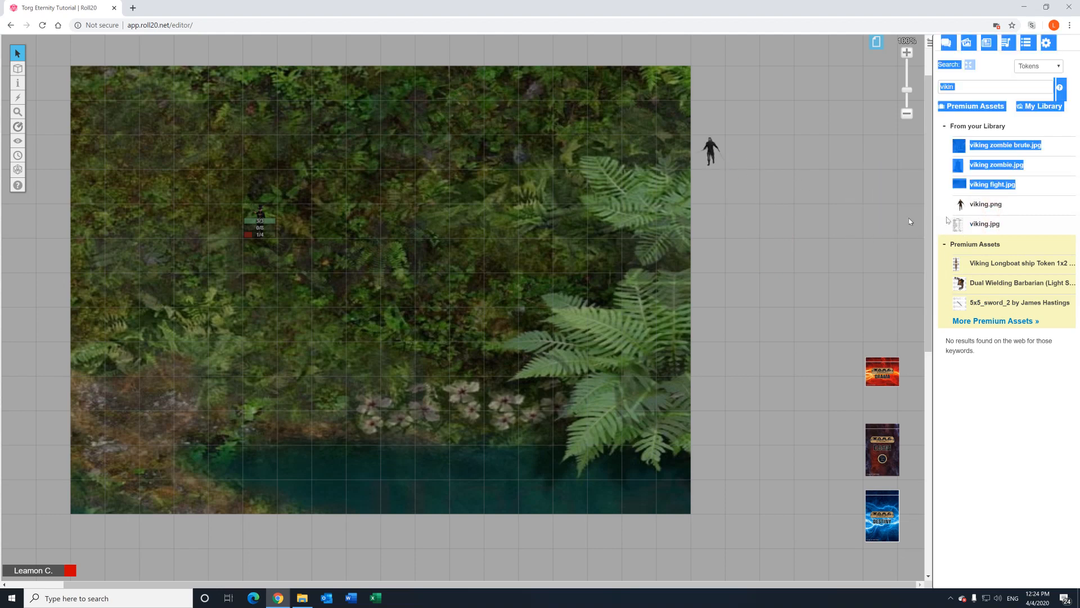
drag(986, 205, 781, 169)
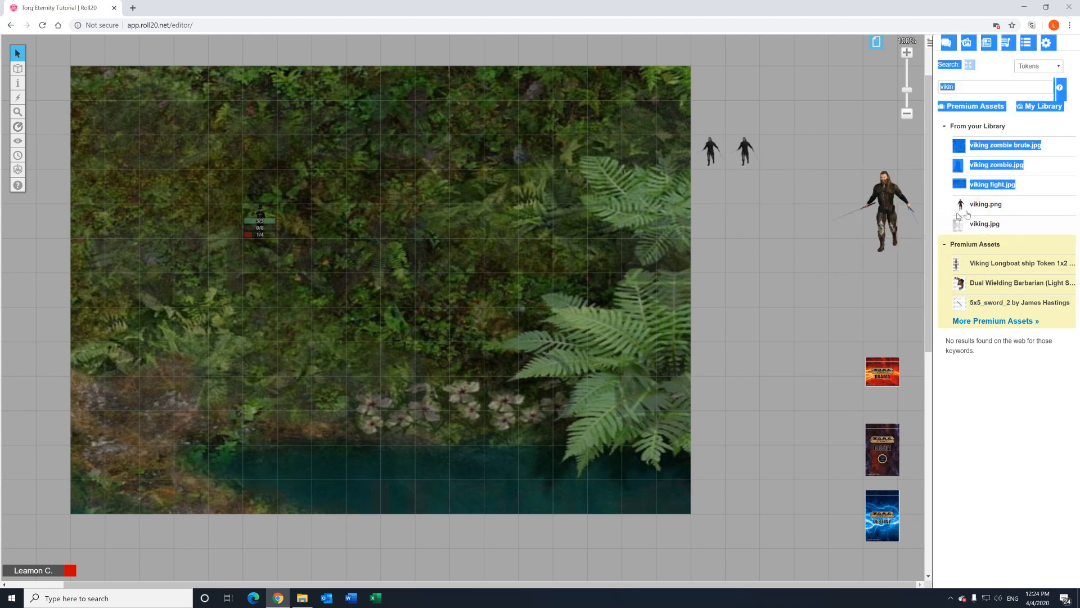
drag(966, 214, 816, 168)
mouse_move(970, 229)
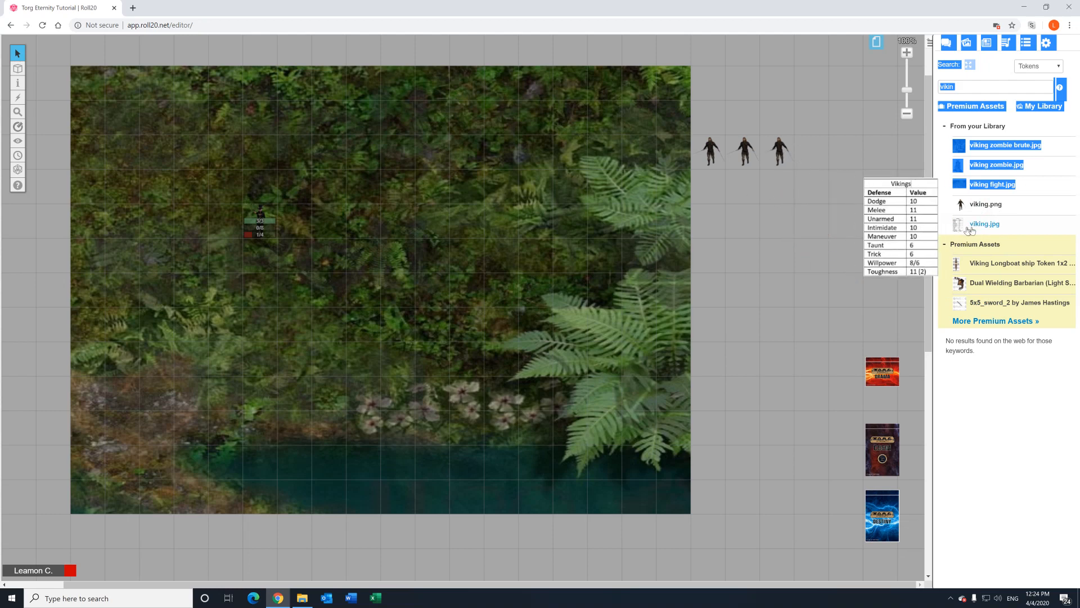
Place viking.jpg from the art library below the viking tokens, enlarge the stat table to about three by four cells and deselect it.
drag(971, 229, 762, 340)
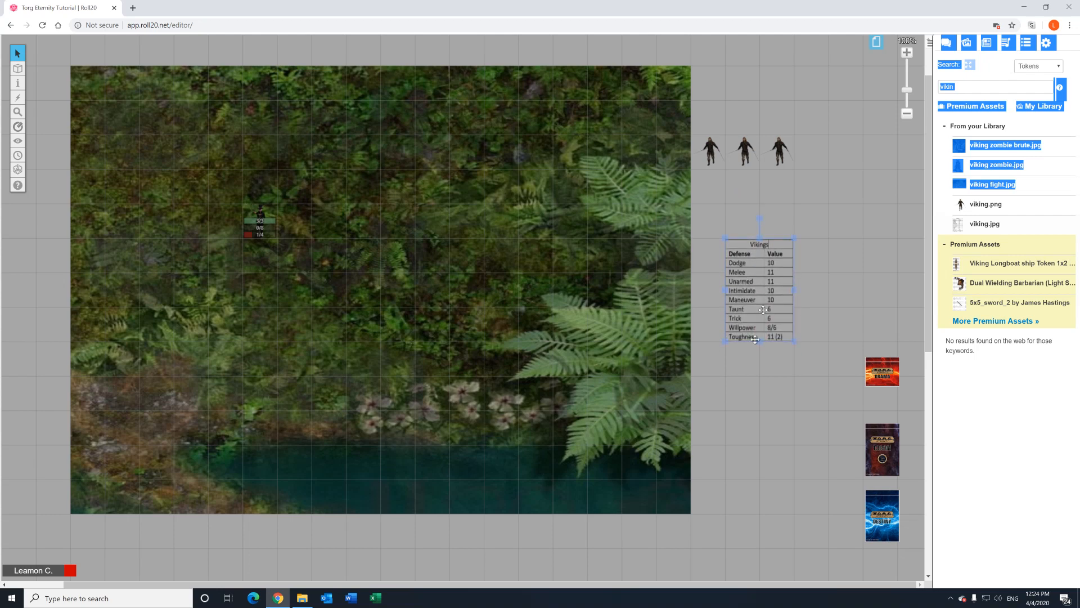
drag(726, 238, 691, 206)
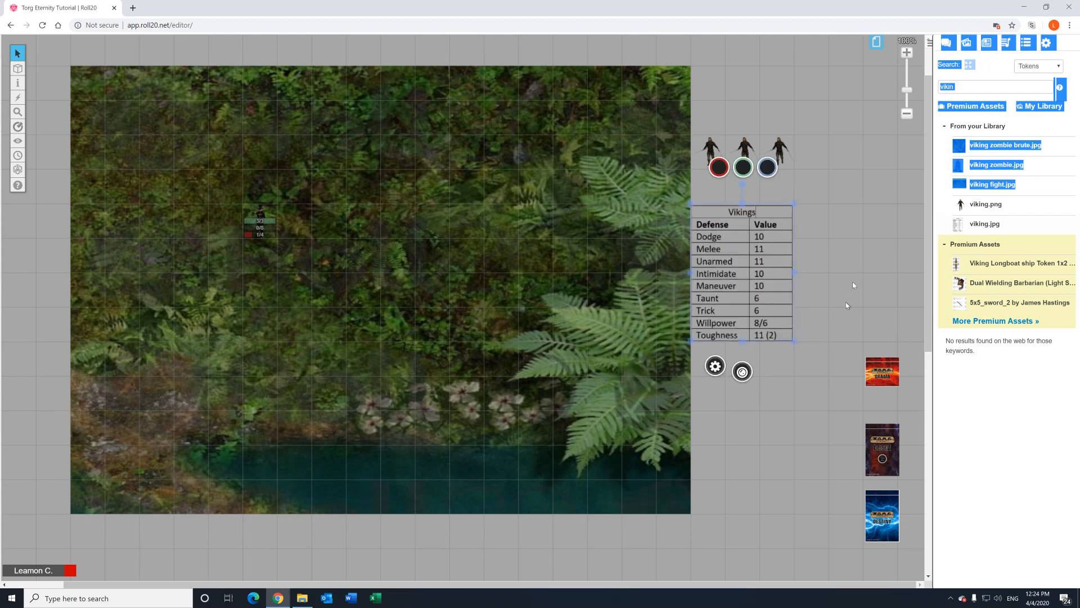
click(852, 281)
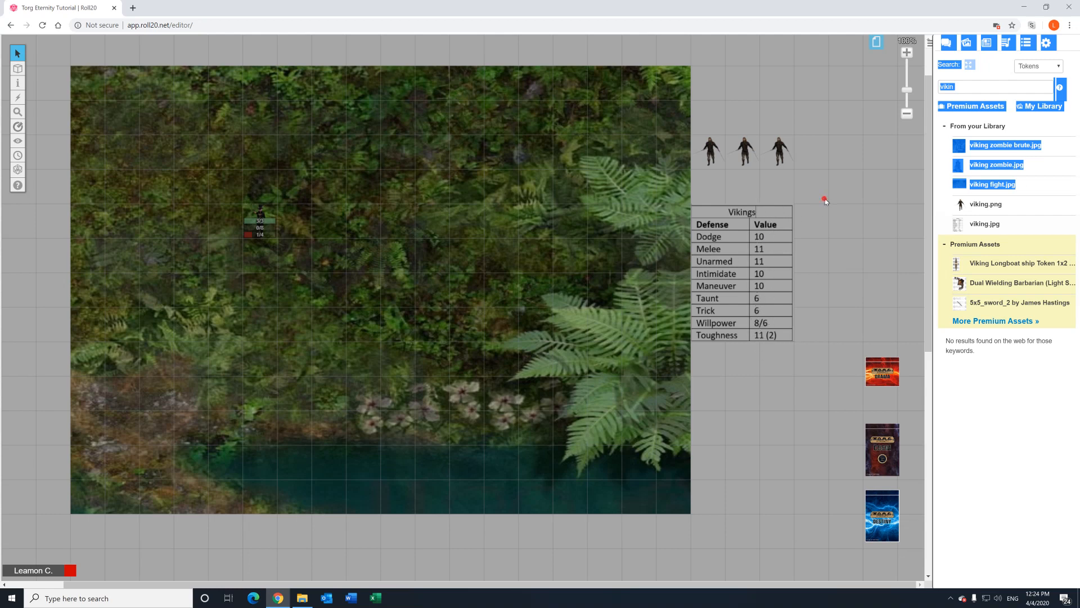
Edit the leftmost viking token, setting the current values of Bar 2 and Bar 3 to 0 and filling in their maximums.
click(708, 155)
double_click(708, 156)
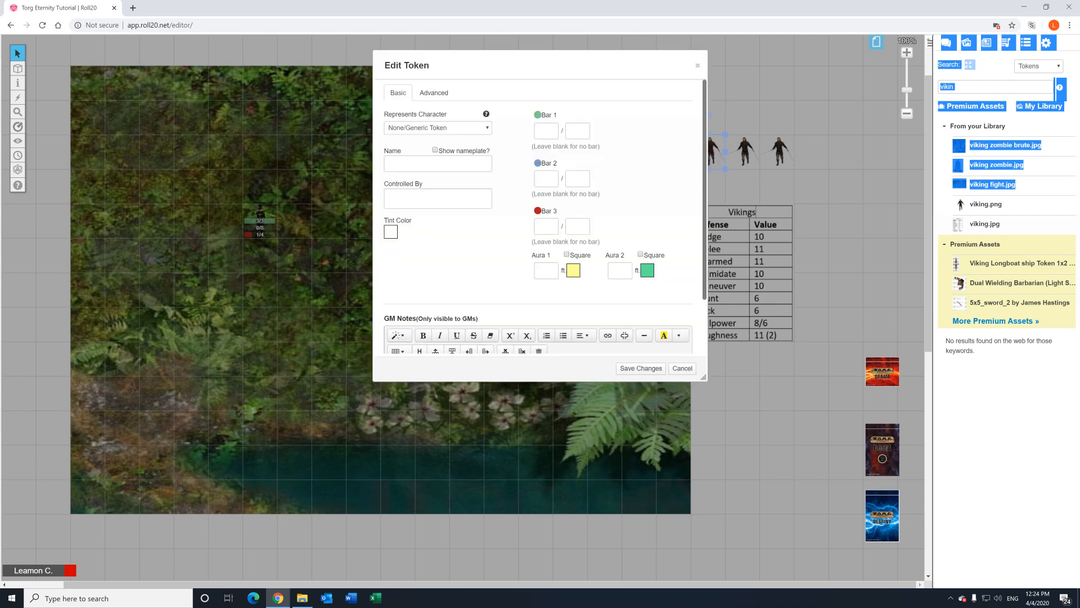
click(549, 179)
text(8)
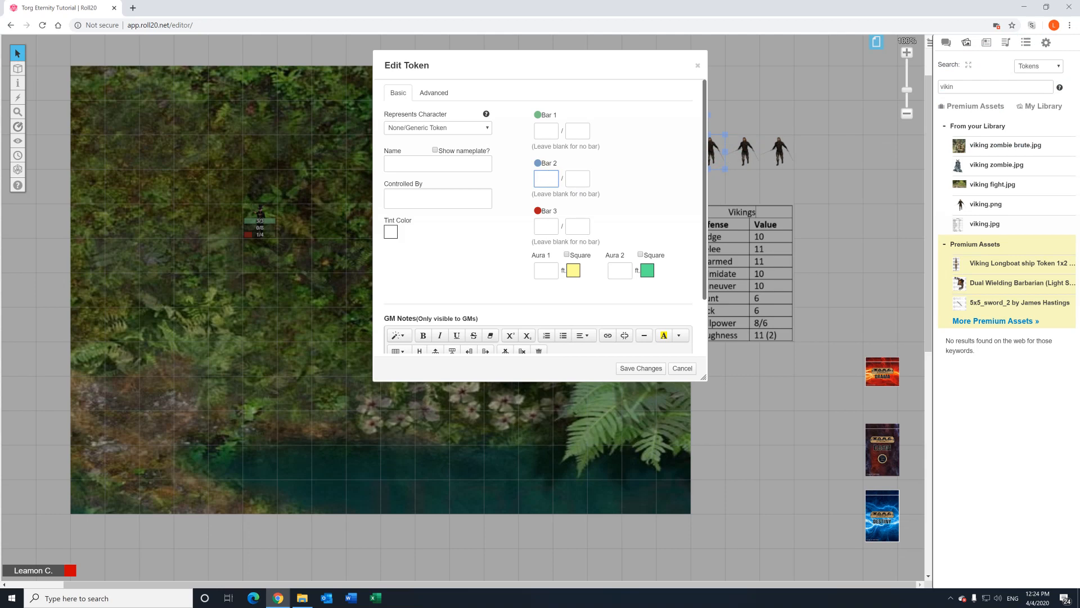
click(578, 177)
click(577, 220)
click(543, 221)
Let all players see the viking token's three bars and two auras, overlap the bars on its lower part and save the changes.
click(429, 94)
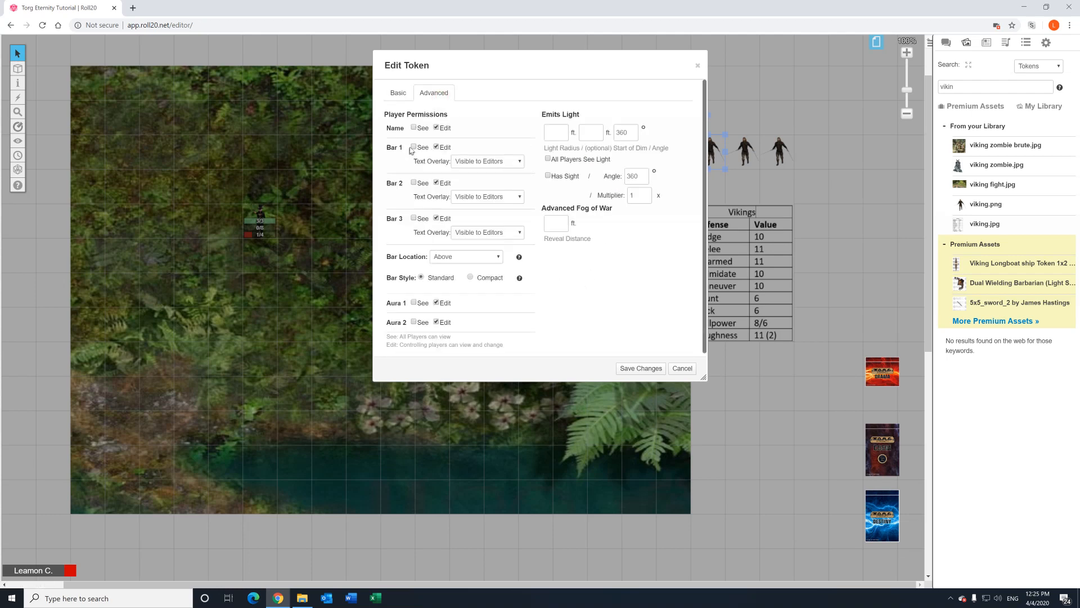
click(414, 146)
click(414, 183)
click(414, 219)
click(449, 260)
click(457, 287)
click(413, 303)
click(413, 322)
click(621, 367)
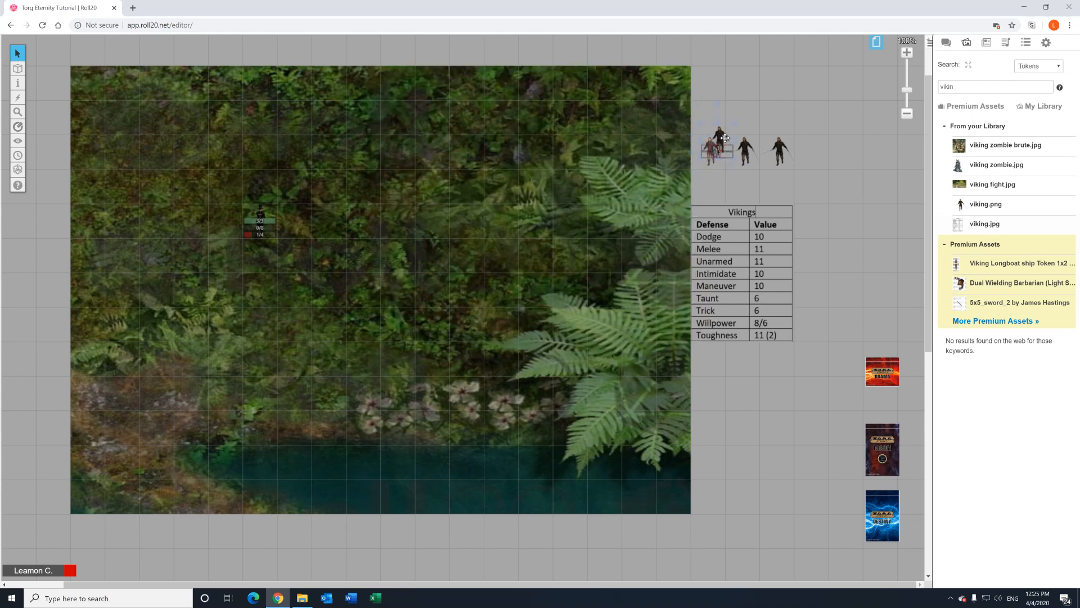
Delete the two viking tokens that have no bars configured.
click(744, 151)
click(777, 152)
click(777, 152)
drag(738, 185, 795, 146)
key(Delete)
Copy the configured viking token and paste two copies beside the Vikings stat table.
click(710, 150)
right_click(714, 149)
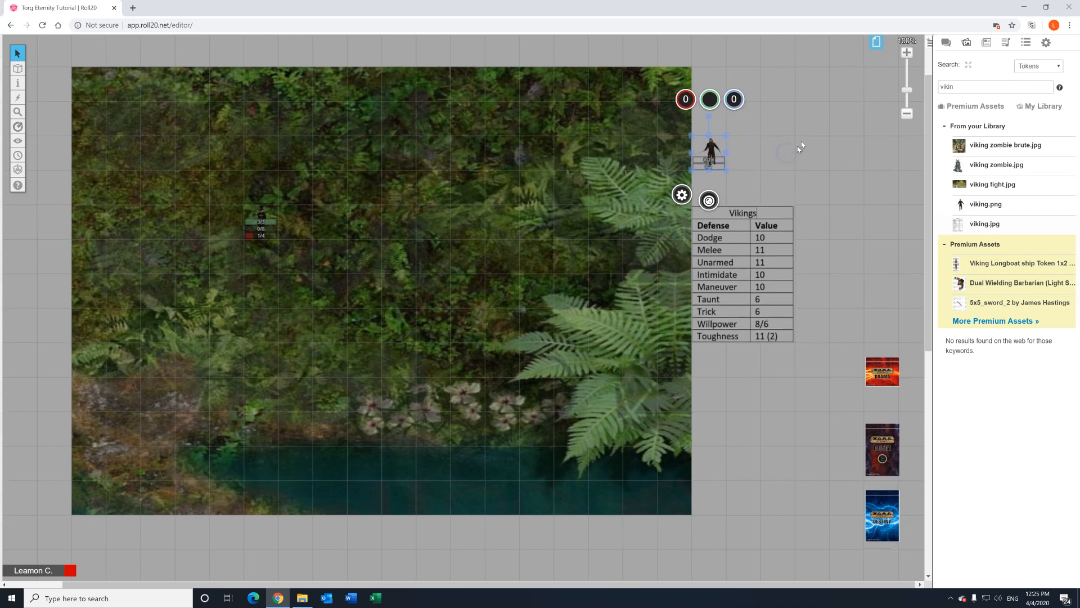
right_click(804, 139)
click(828, 74)
right_click(823, 233)
click(843, 173)
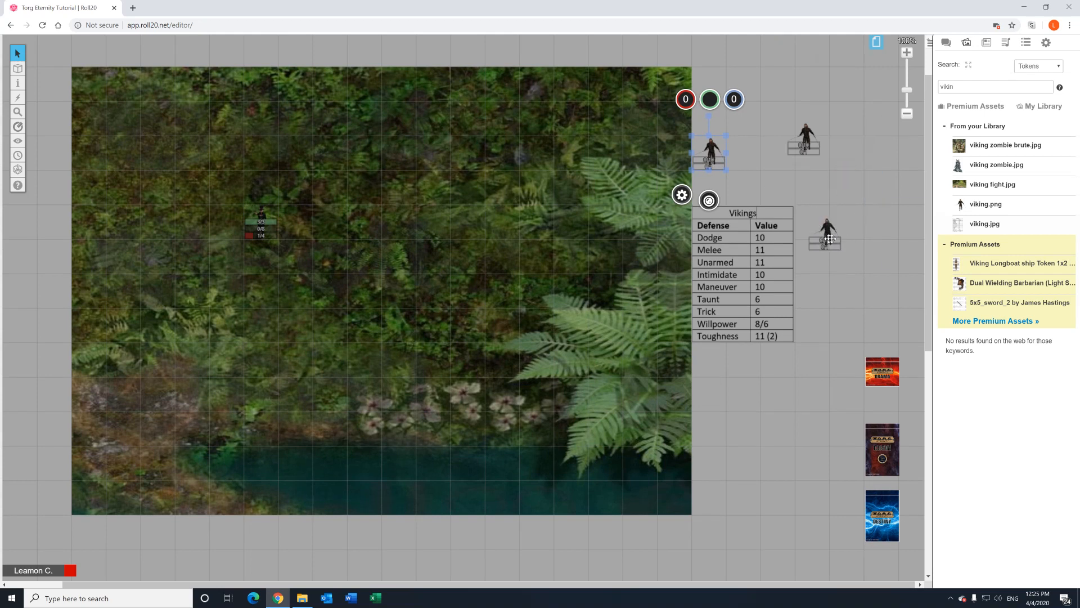
Arrange the viking copies, one two cells from the original and one beside the stat table, and select the stat table.
drag(829, 236, 808, 217)
drag(814, 139, 779, 151)
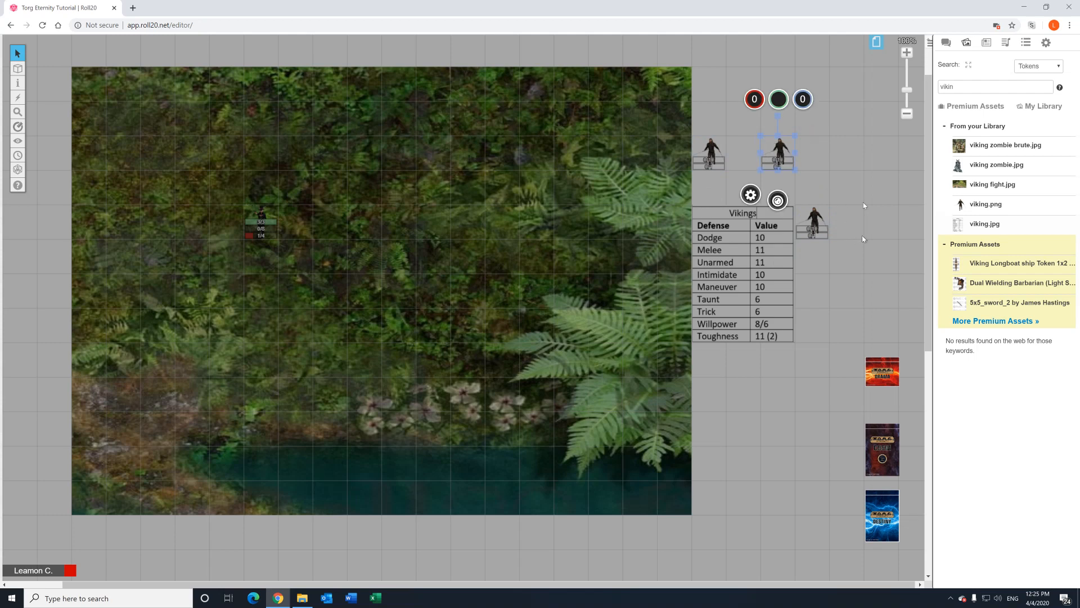
click(747, 159)
click(716, 149)
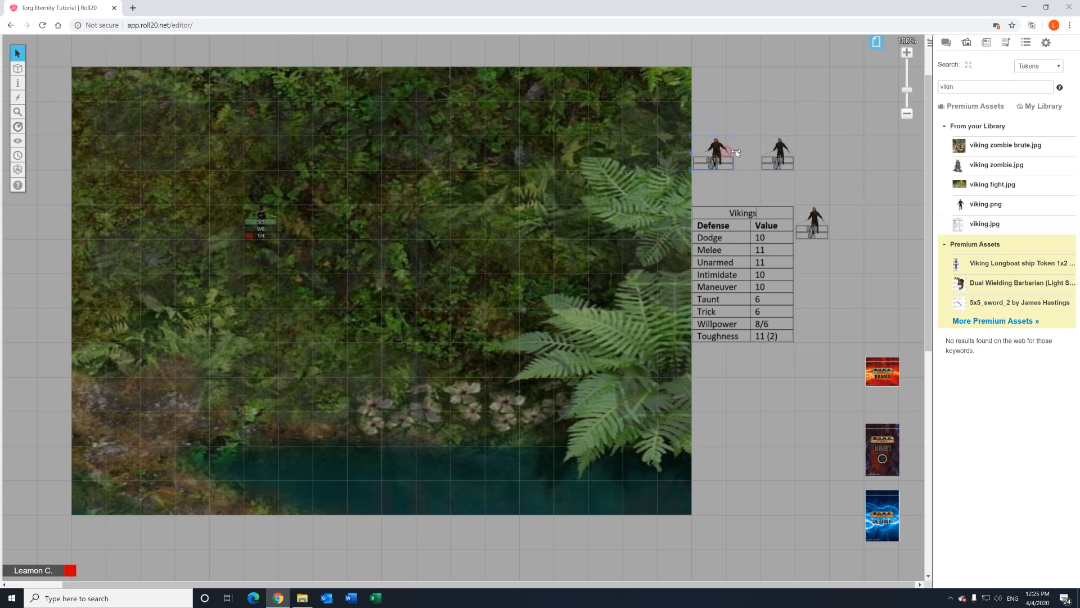
mouse_move(716, 154)
mouse_down()
mouse_move(746, 156)
mouse_move(713, 156)
mouse_up()
click(811, 282)
click(754, 217)
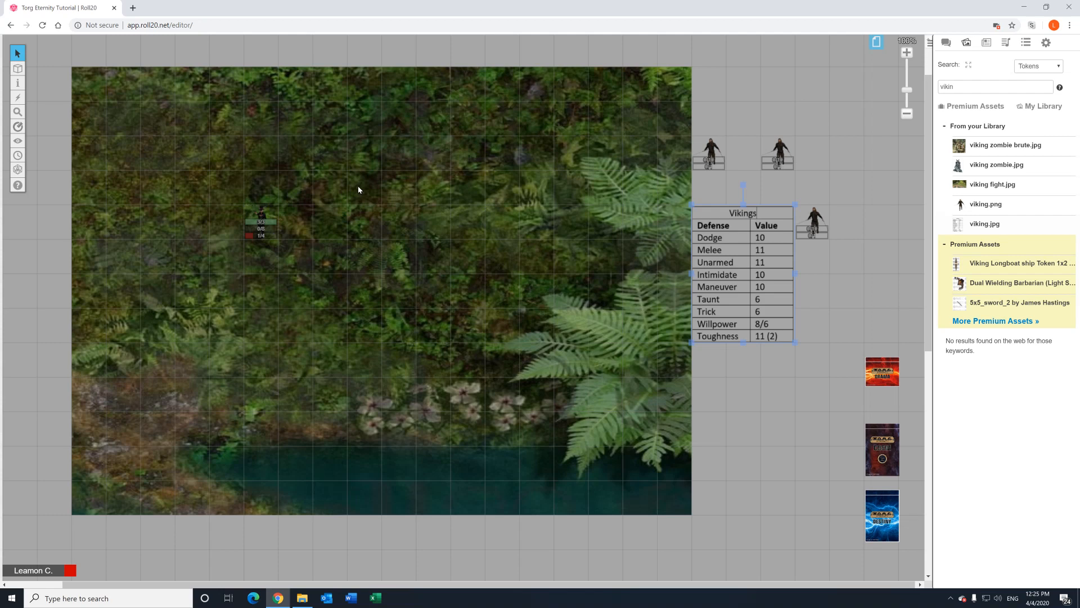
Turn off Fog of War in the page settings of Scene 1.
click(875, 42)
mouse_move(189, 50)
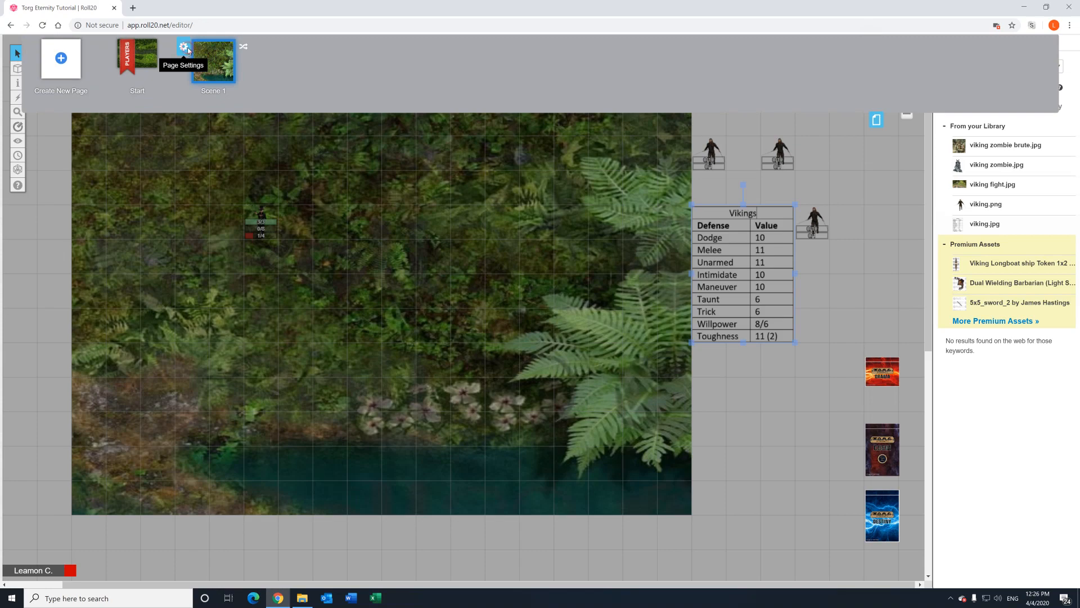
click(184, 48)
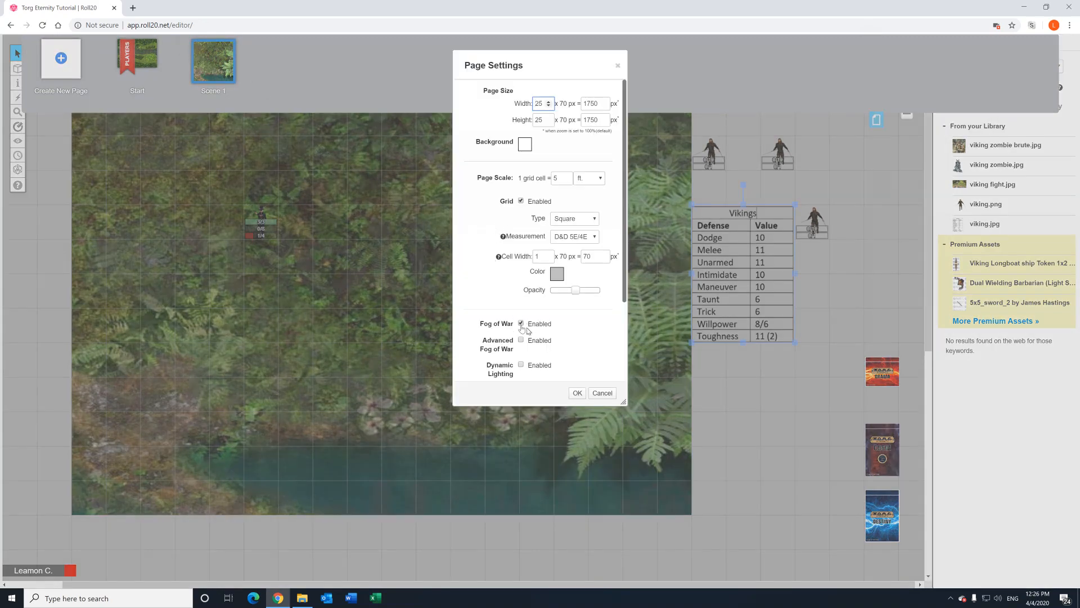
click(576, 393)
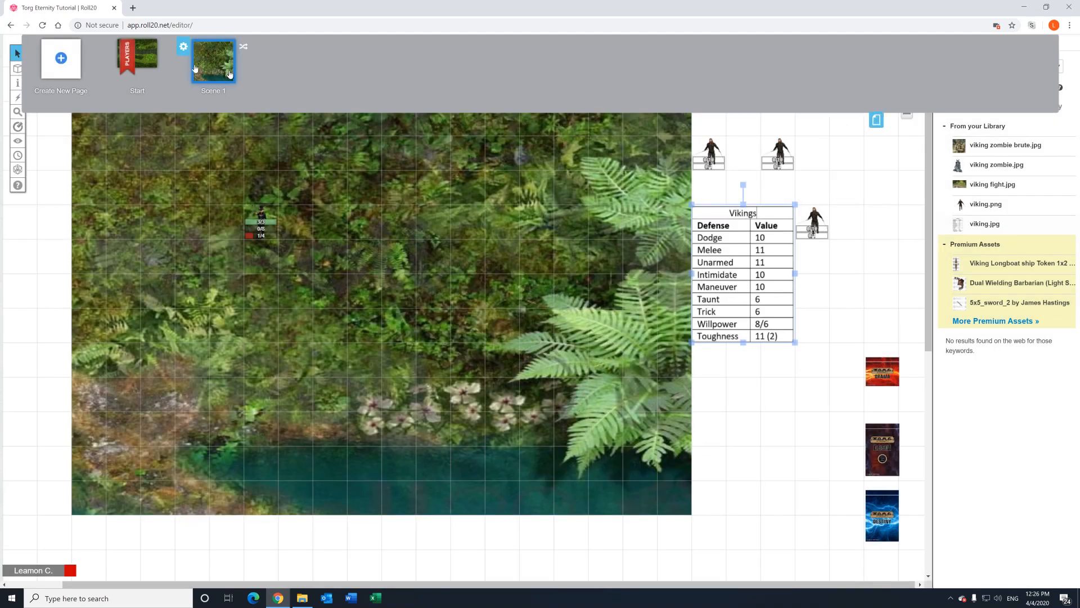
Enable Fog of War again in the page settings of Scene 1.
click(185, 47)
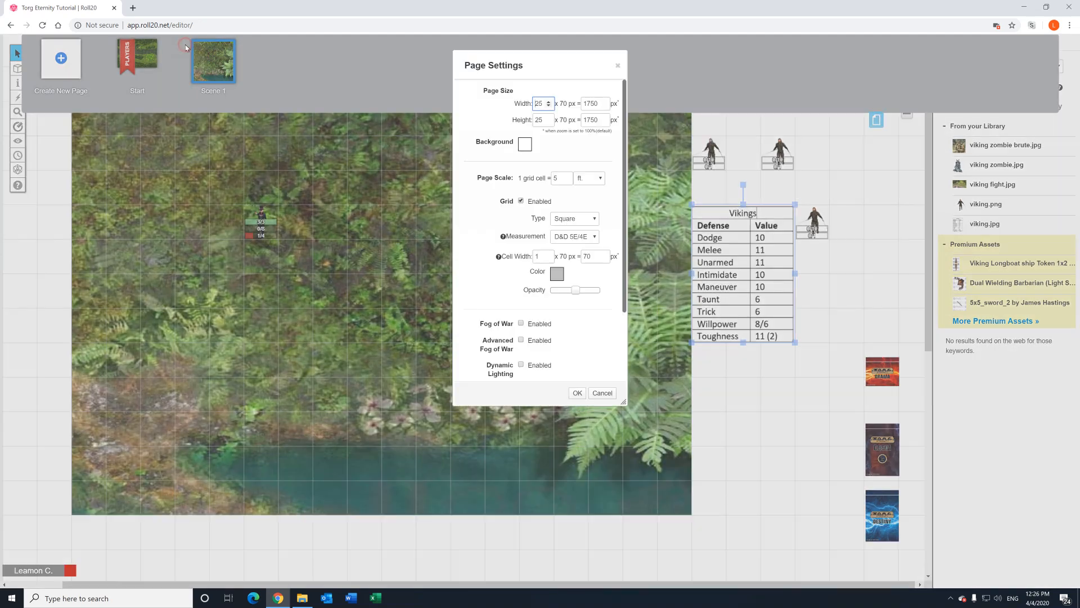
click(520, 326)
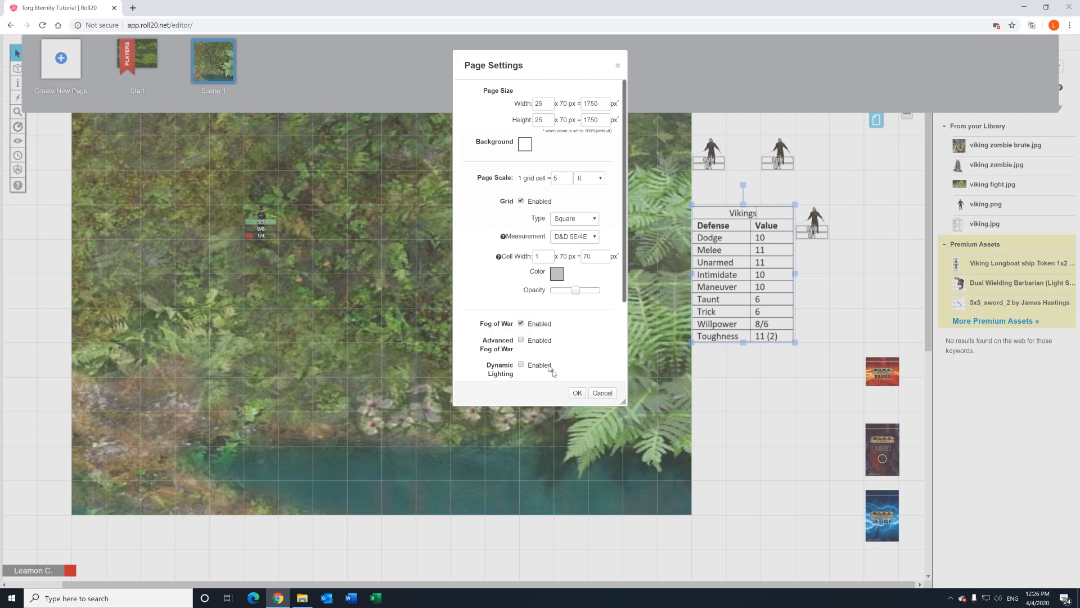
click(577, 393)
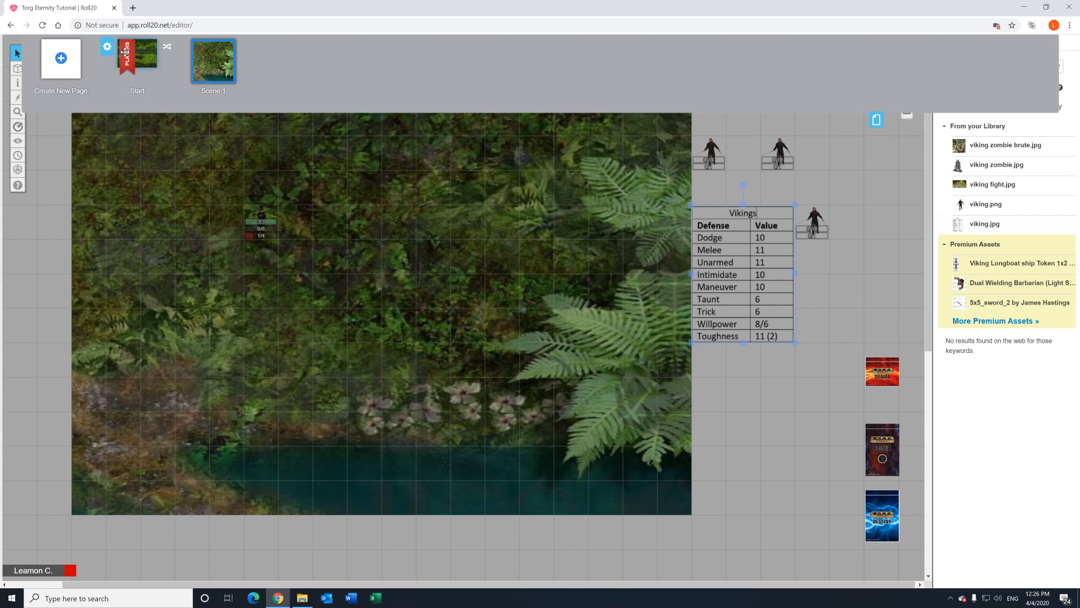
View the Start page and return to the Scene 1 page.
mouse_move(125, 53)
mouse_down()
mouse_move(204, 53)
mouse_move(126, 53)
mouse_up()
click(139, 55)
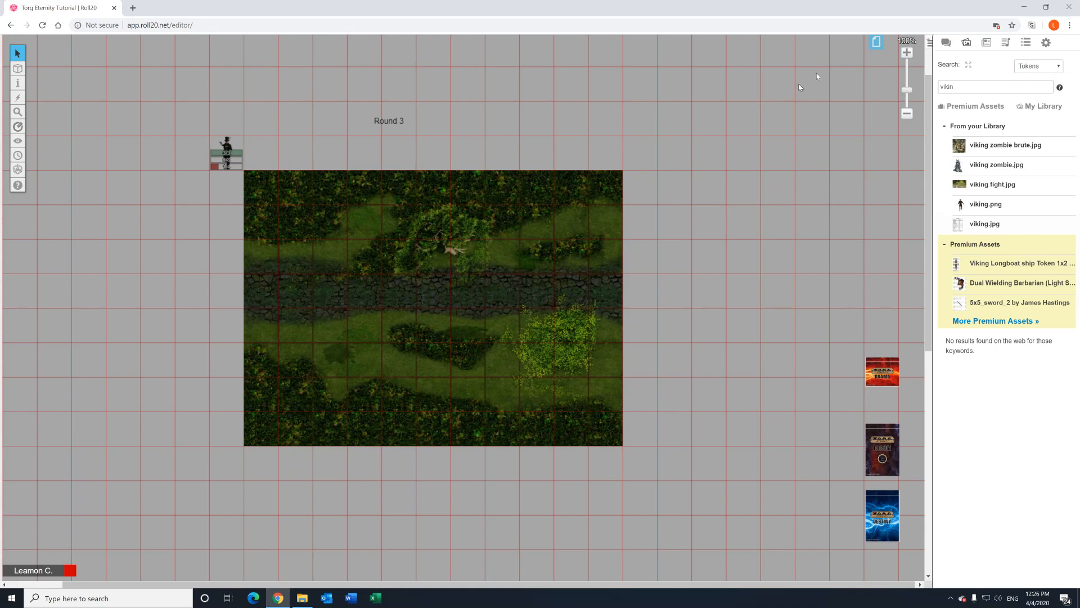
click(882, 41)
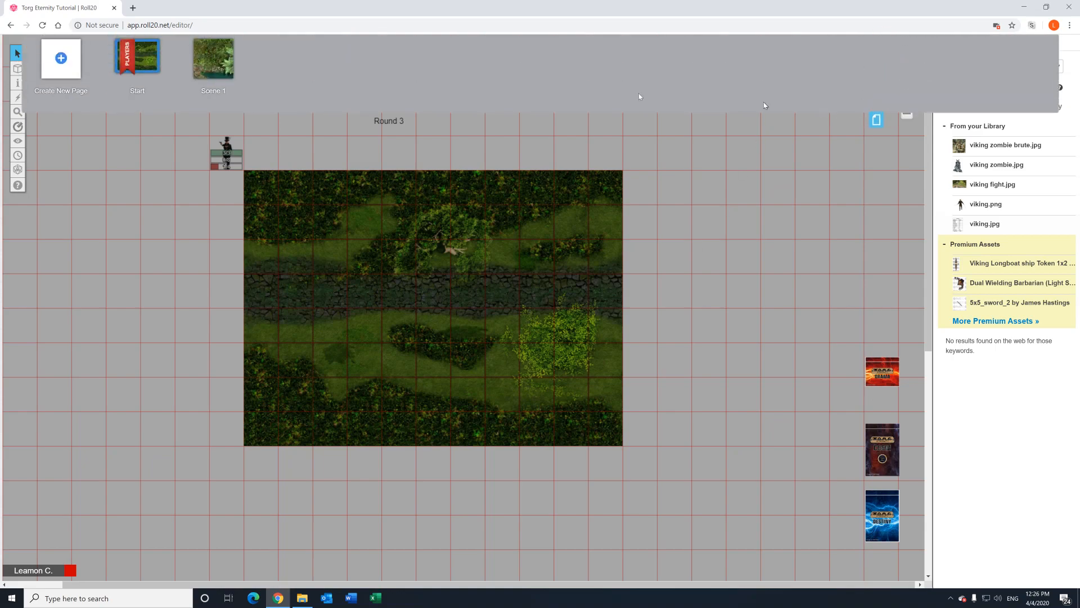
click(213, 58)
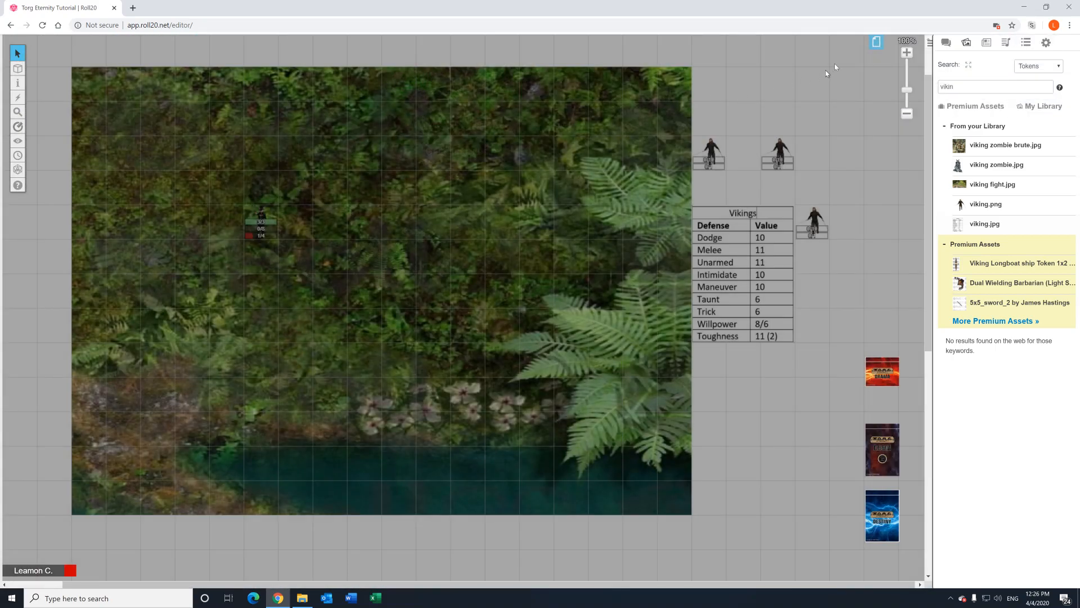
Move the Players ribbon from the Start page to Scene 1 and hide the page list.
click(877, 41)
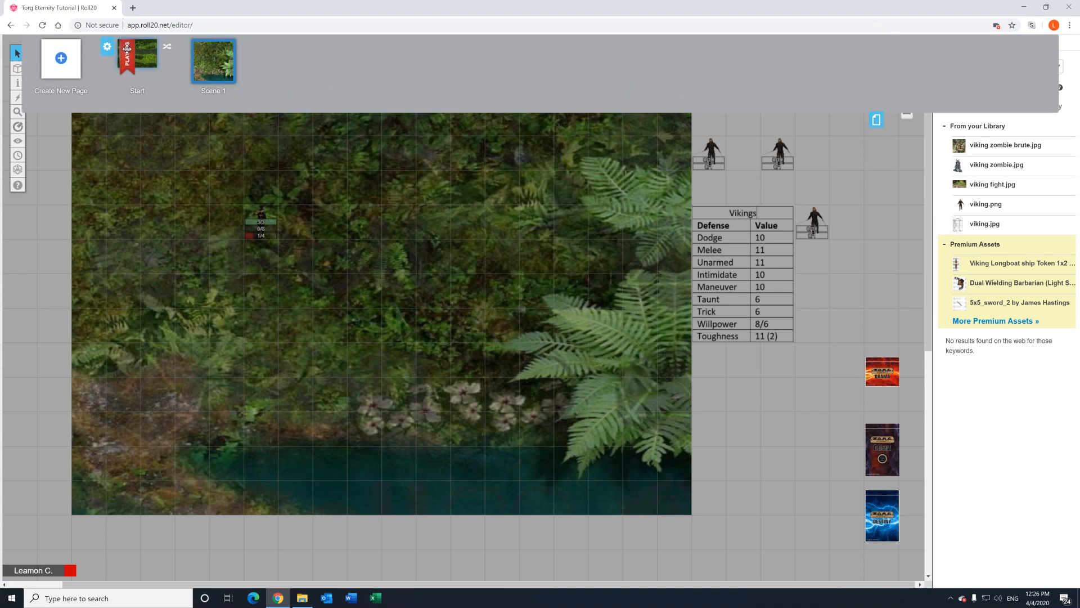
drag(169, 50, 206, 53)
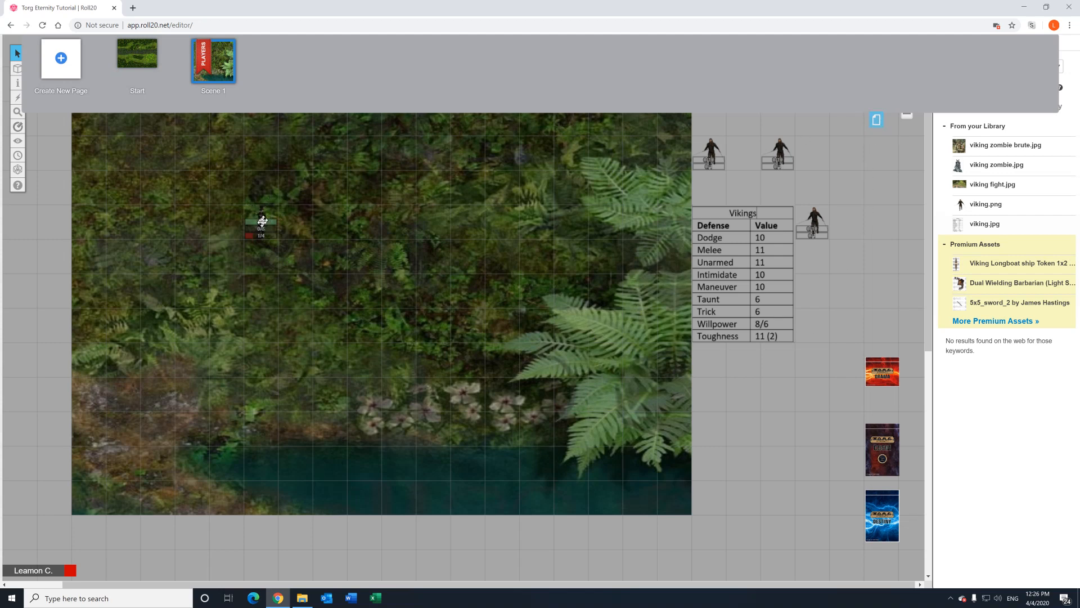
click(873, 118)
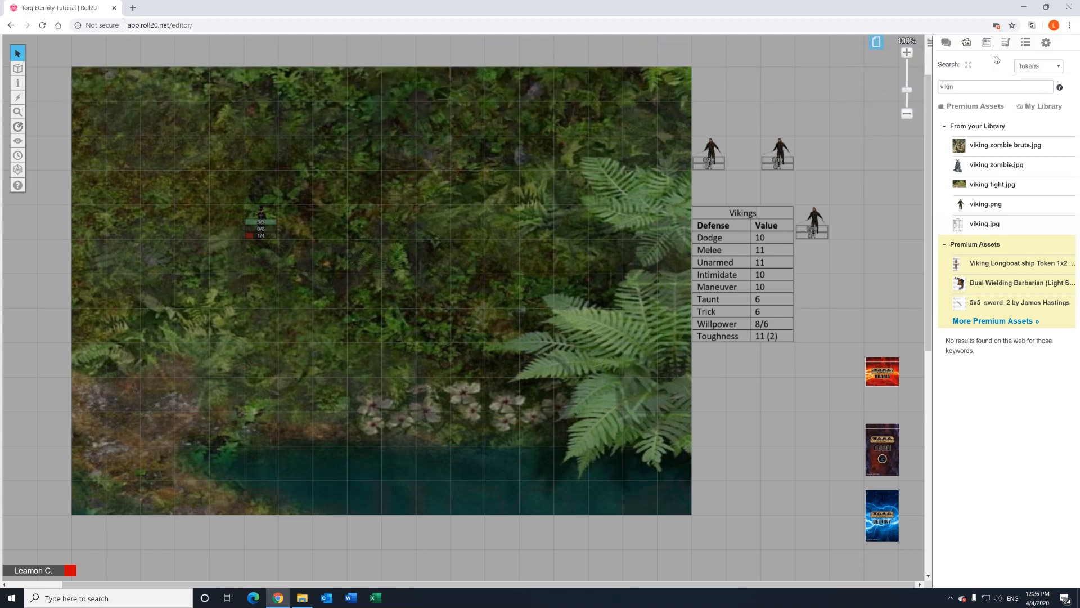
Re-join the game as a player and examine how Scene 1 appears to players under the fog of war.
click(1047, 44)
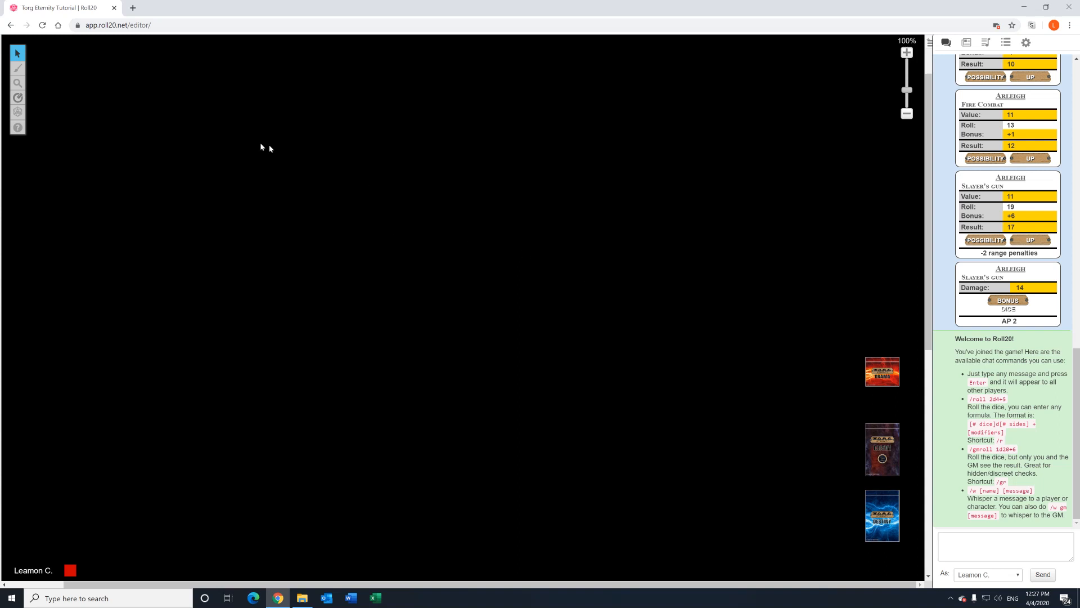
scroll(466, 225, down, 6)
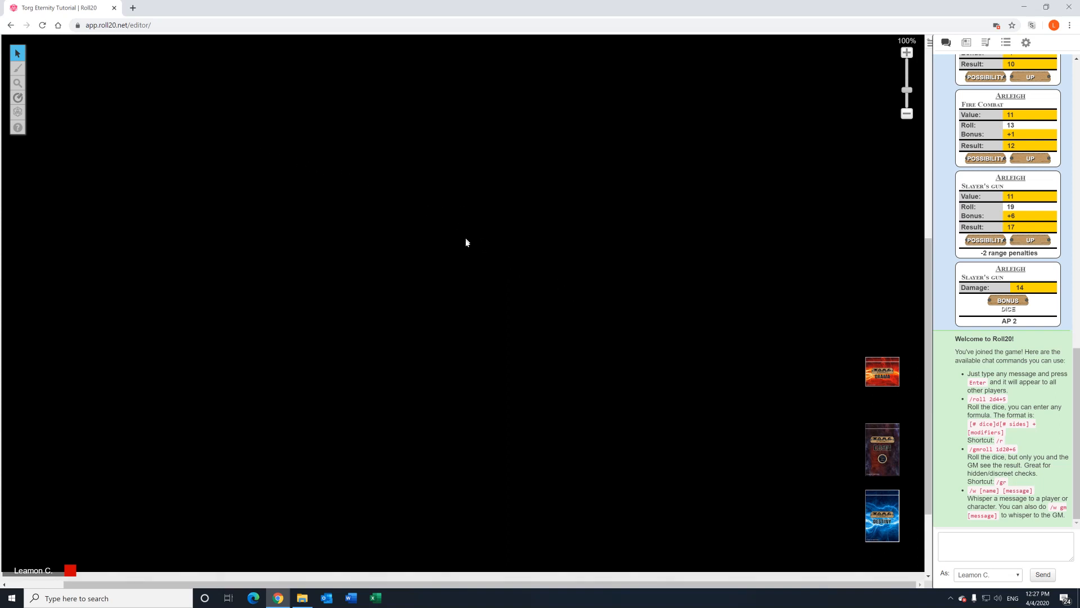
scroll(469, 237, up, 7)
scroll(470, 236, down, 8)
scroll(466, 240, up, 4)
scroll(466, 242, up, 5)
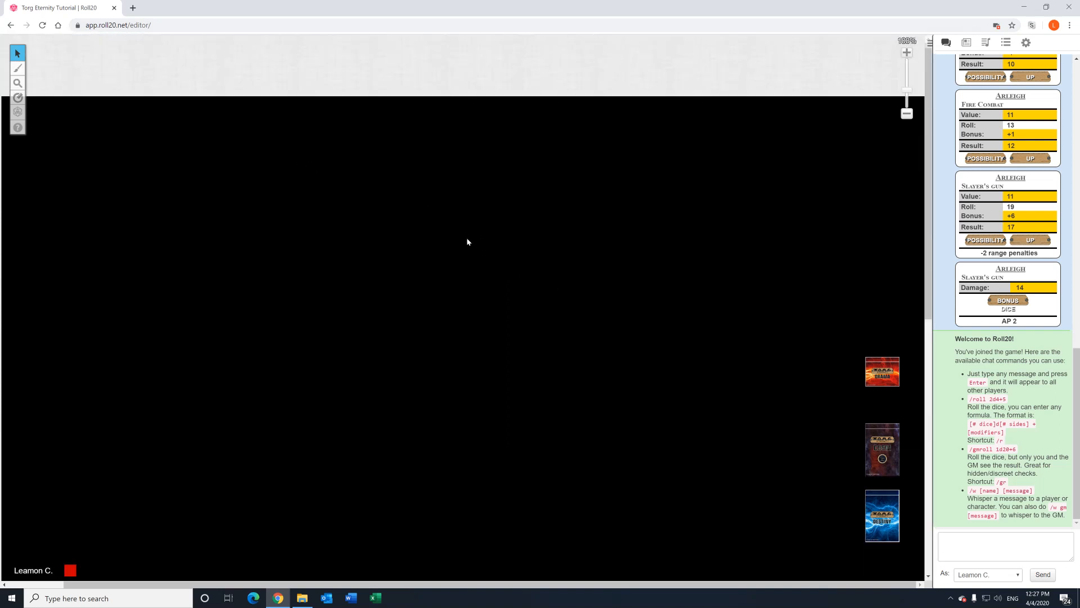
scroll(467, 237, down, 4)
scroll(467, 238, up, 4)
scroll(467, 237, down, 8)
scroll(467, 237, down, 2)
scroll(467, 236, up, 6)
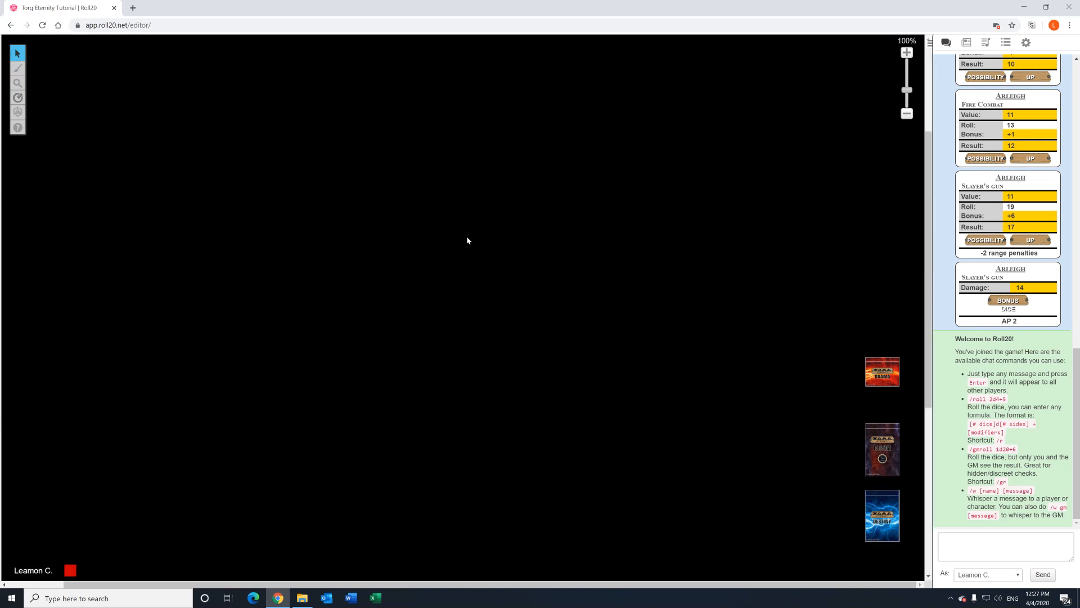
Re-join the game as GM and check the basic and advanced settings of the character token on the jungle map.
click(1025, 43)
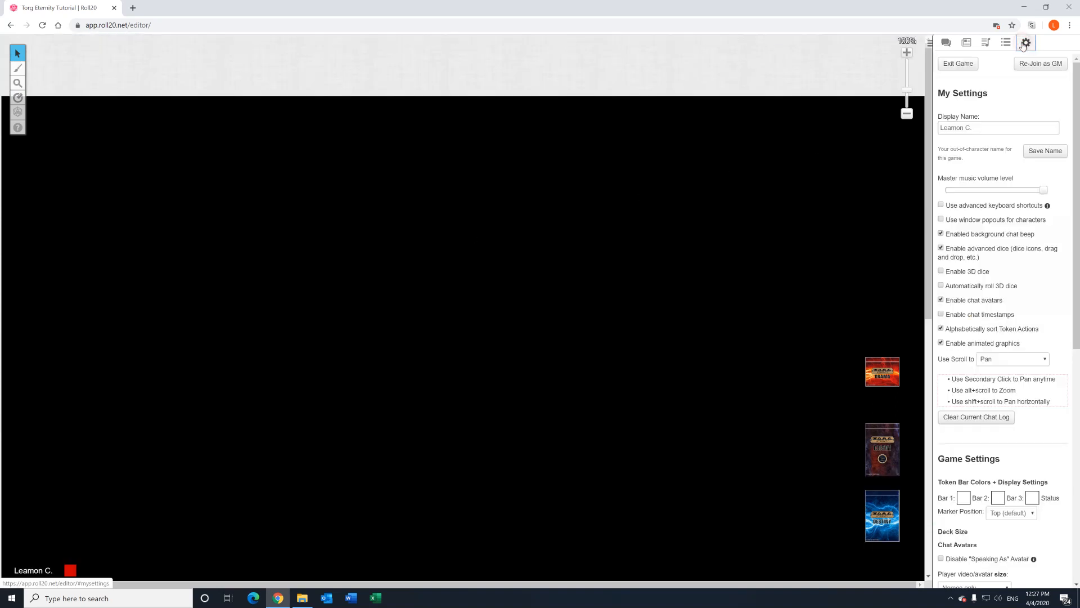
click(1041, 63)
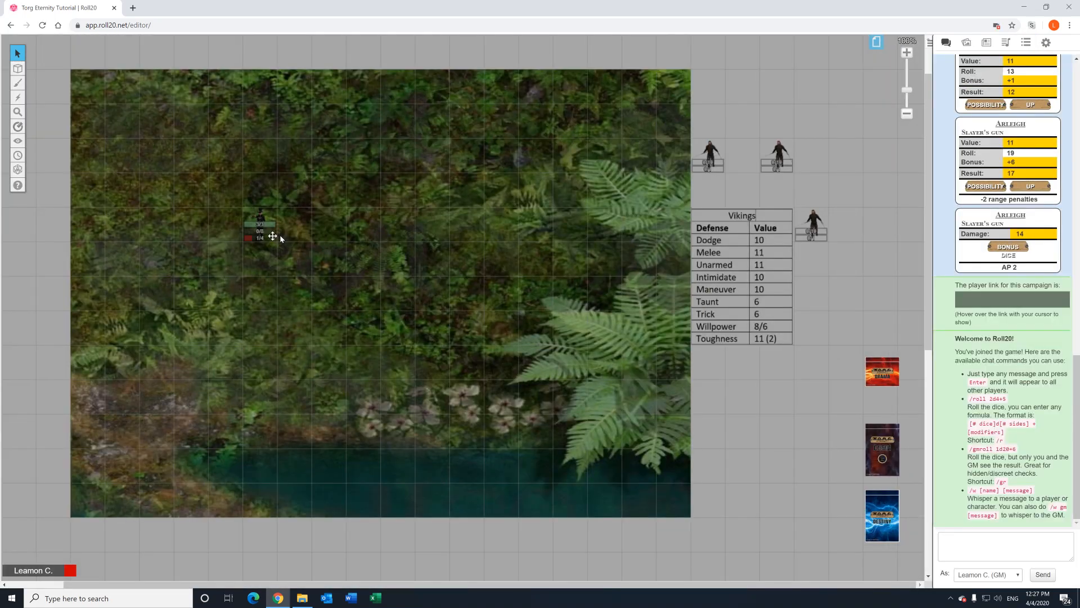
double_click(272, 236)
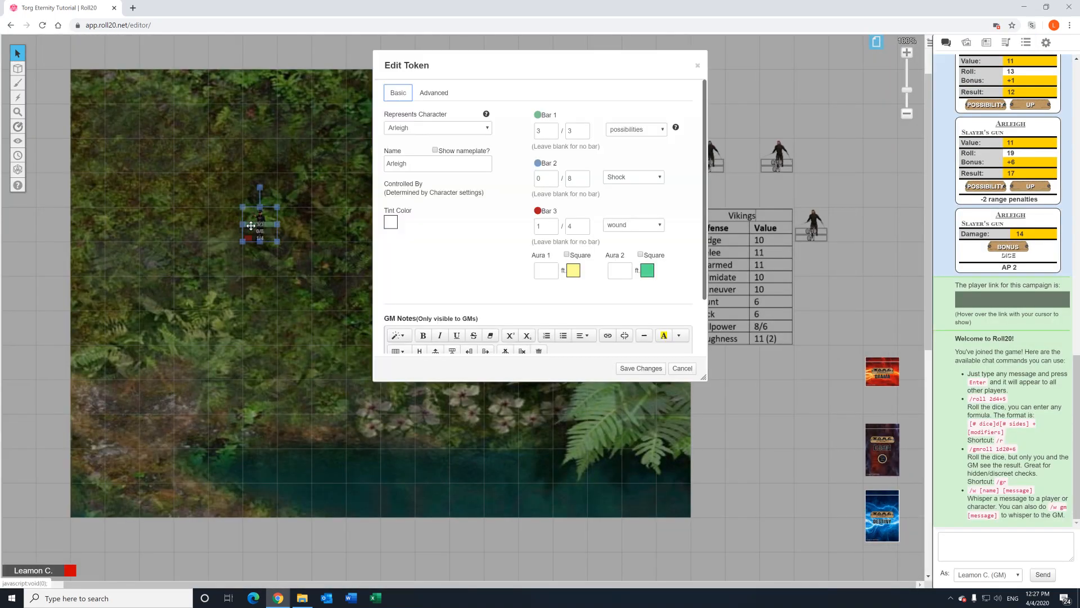
click(427, 94)
click(397, 93)
click(697, 66)
Add the GM's own player account to the journals that can see the Arleigh character, save, and close the character sheet.
click(984, 42)
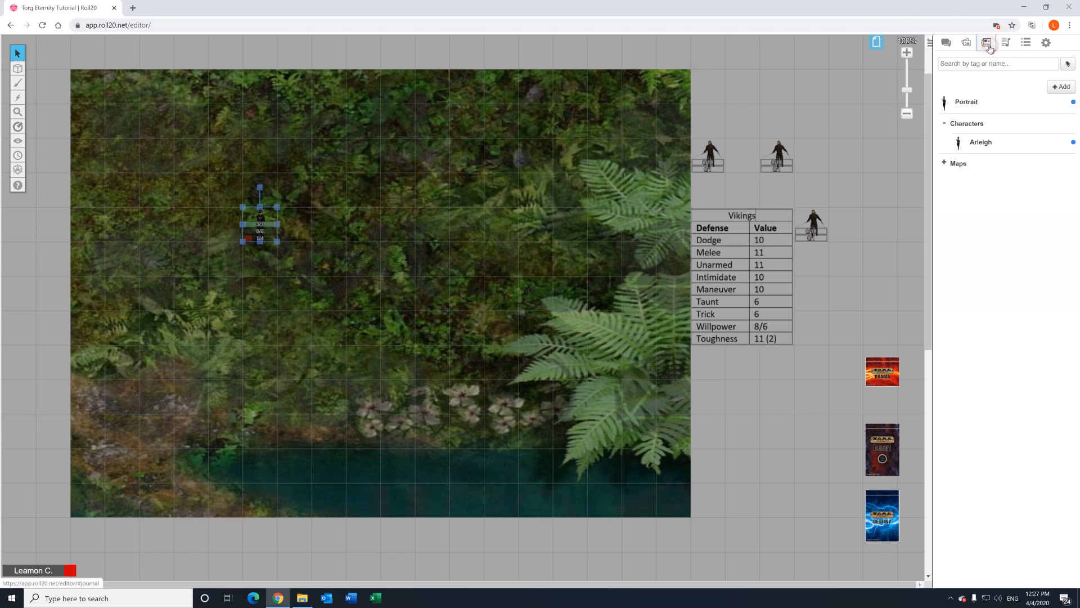
click(989, 144)
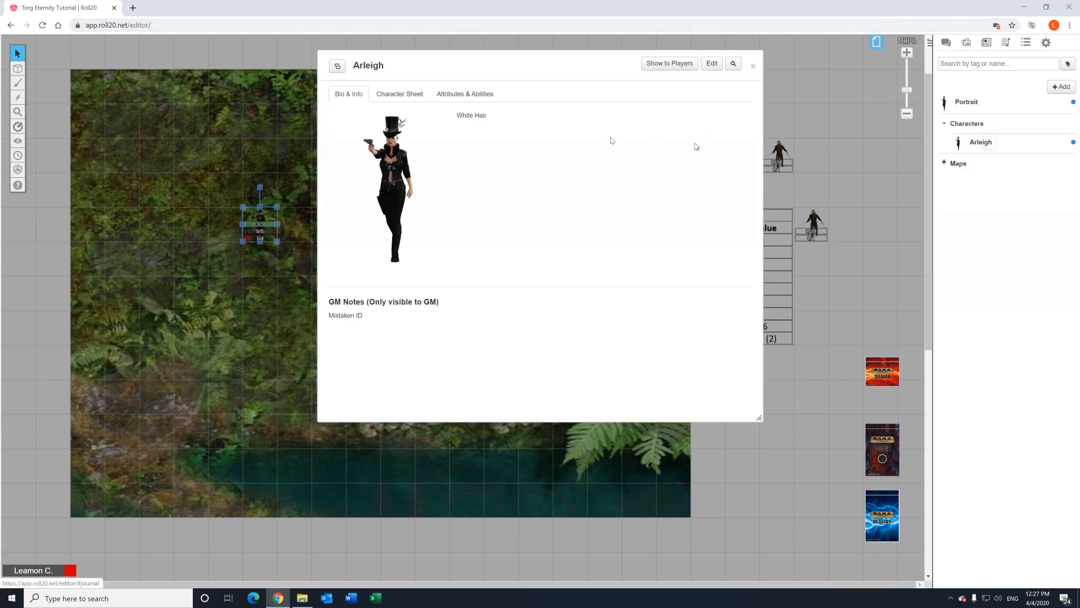
click(711, 65)
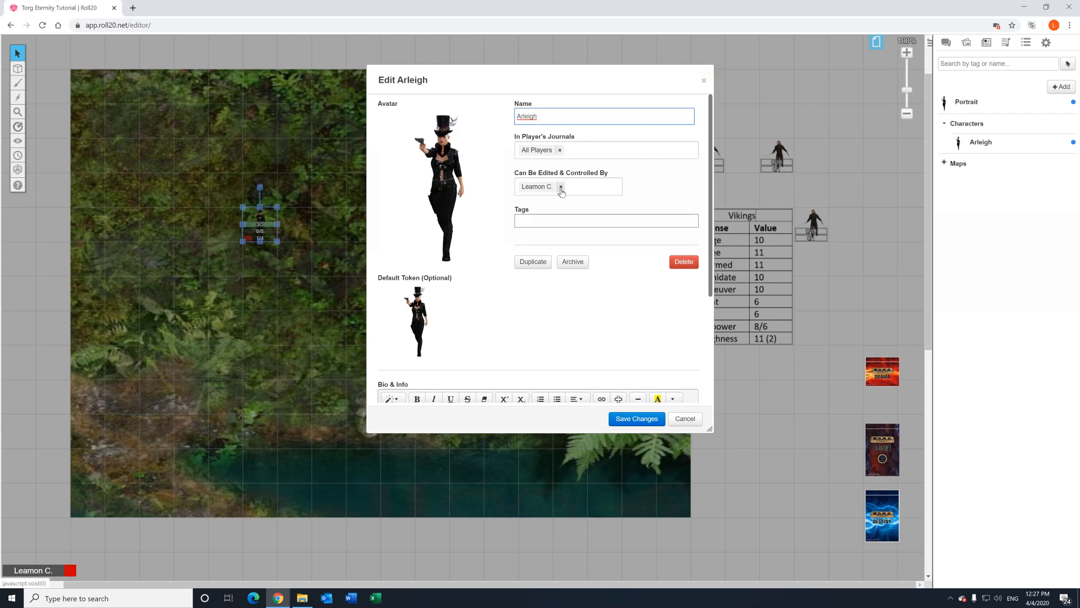
click(572, 151)
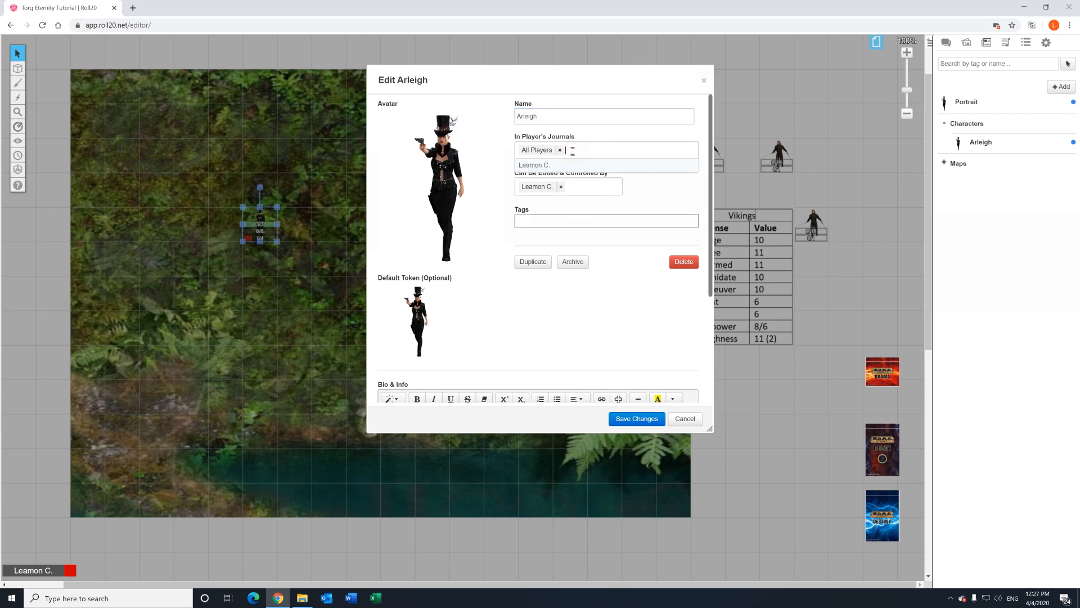
click(558, 165)
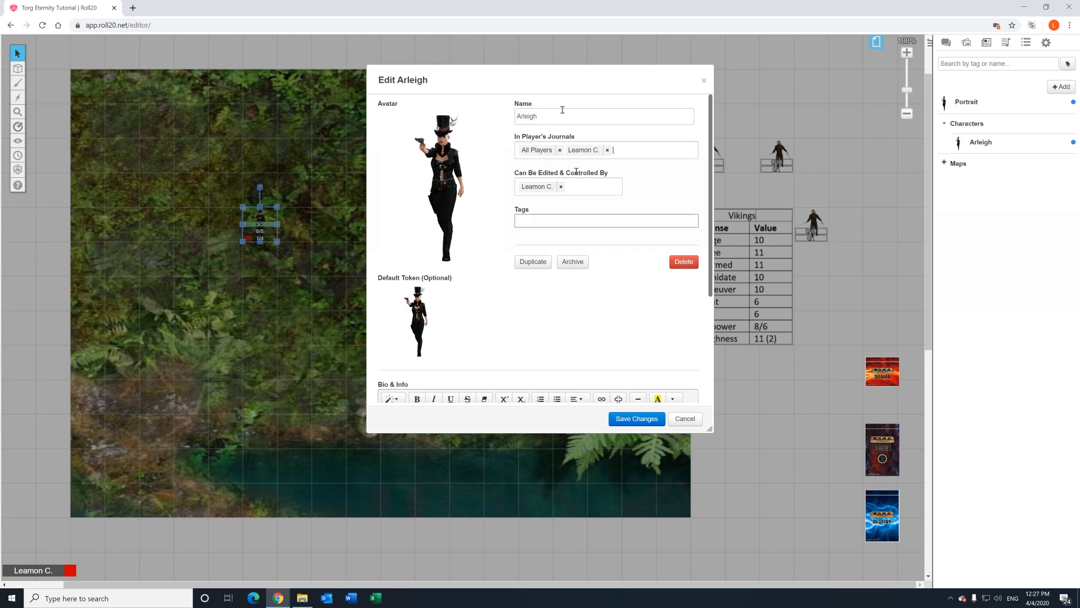
click(631, 417)
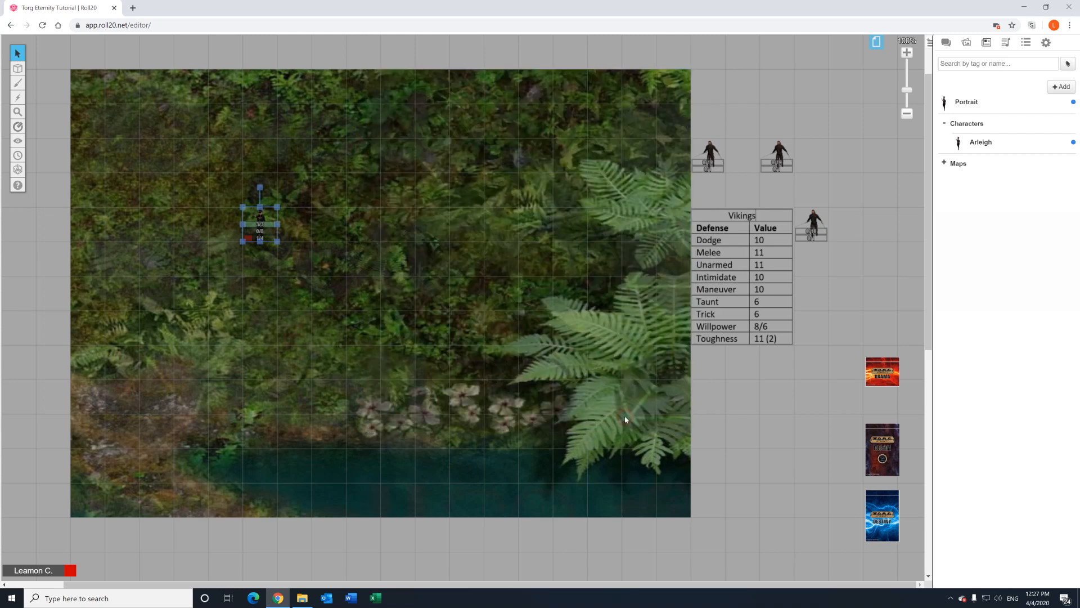
click(753, 66)
Re-join the game as a player to check the fogged jungle map, and return as GM.
click(1045, 45)
click(1041, 63)
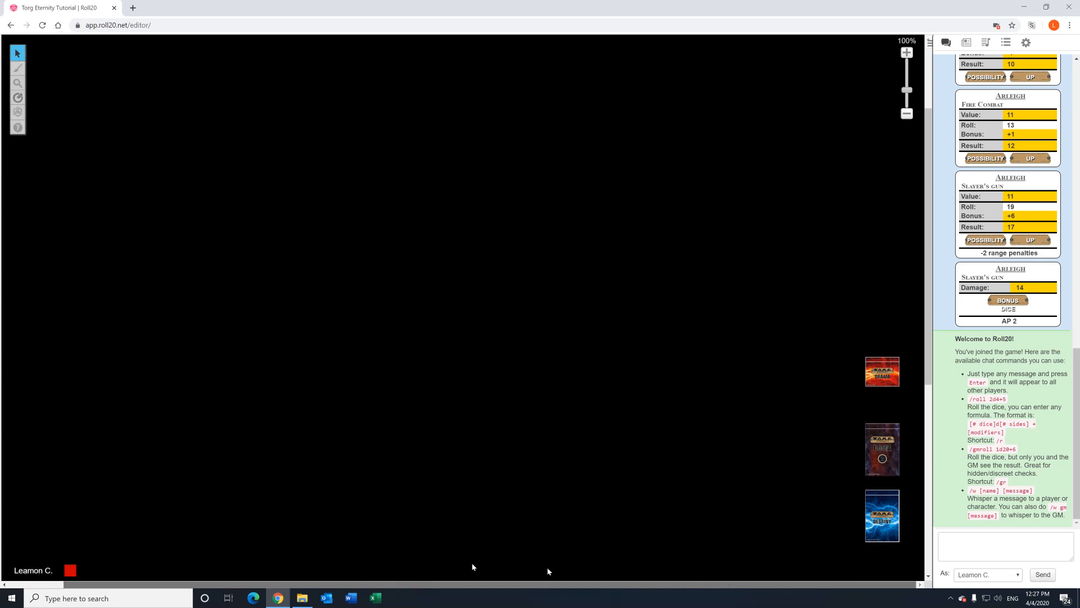
click(1026, 43)
click(1022, 61)
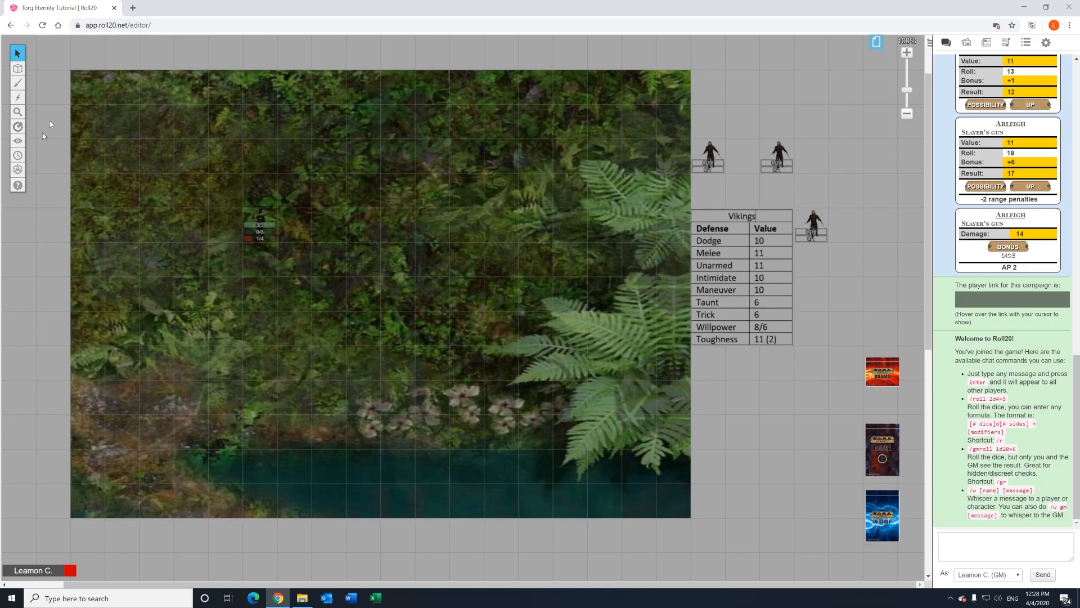
Reveal a rectangular area covering nearly the whole jungle map with Reveal Areas.
mouse_move(18, 142)
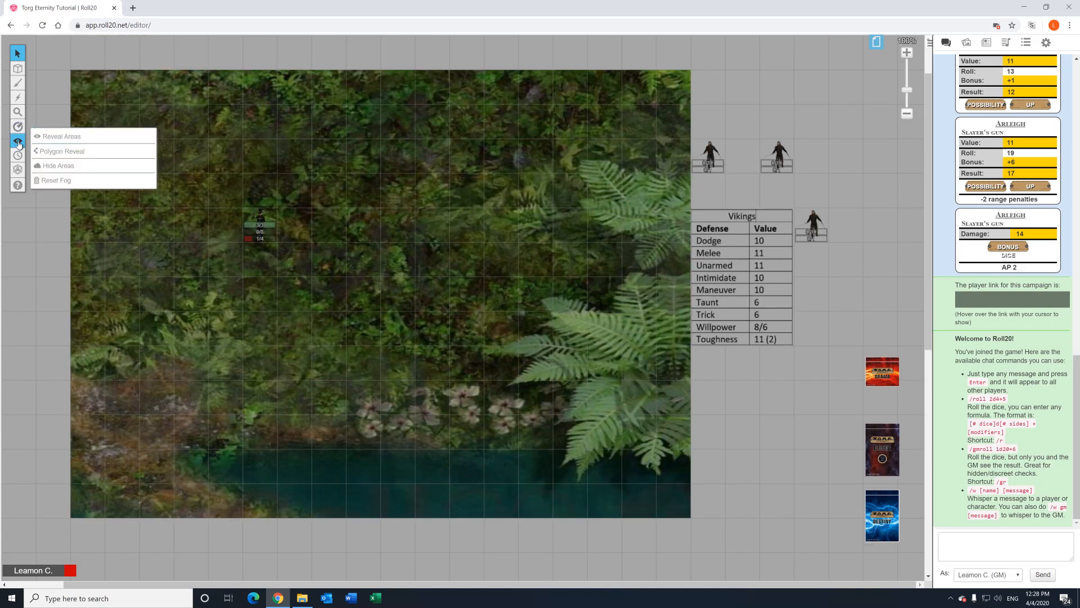
click(56, 137)
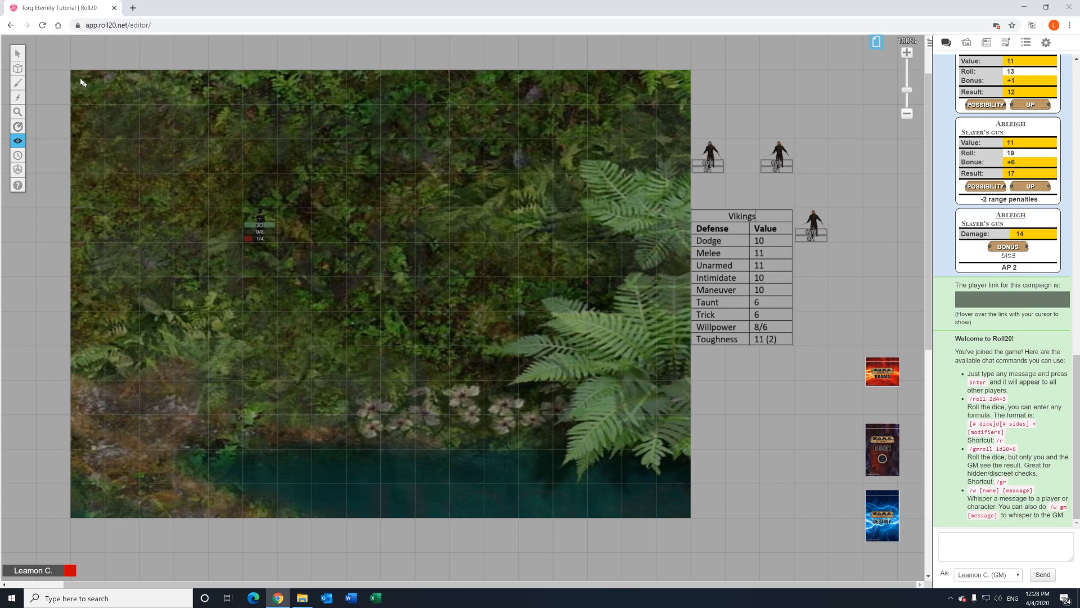
drag(76, 73, 682, 517)
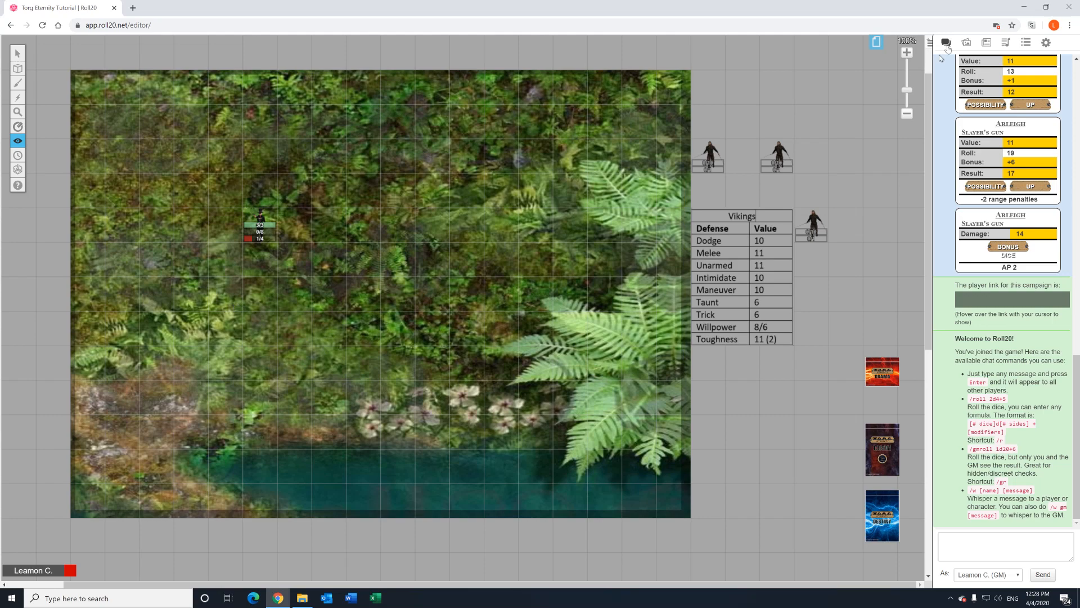
Re-join the game as a player, examine the revealed jungle map and its surroundings, and return as GM.
click(1046, 42)
click(1017, 64)
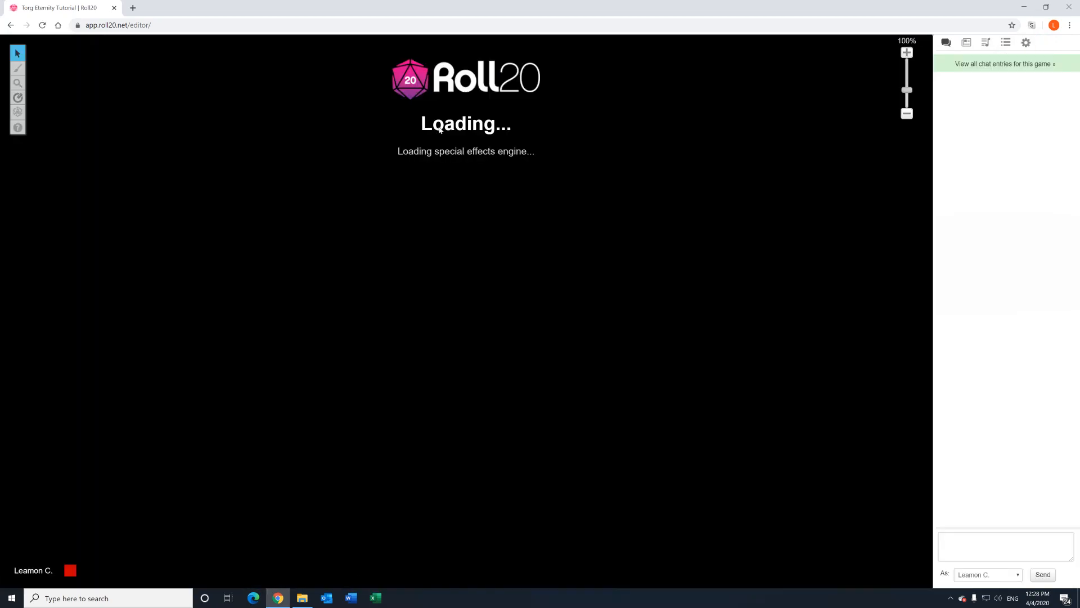
scroll(244, 191, up, 2)
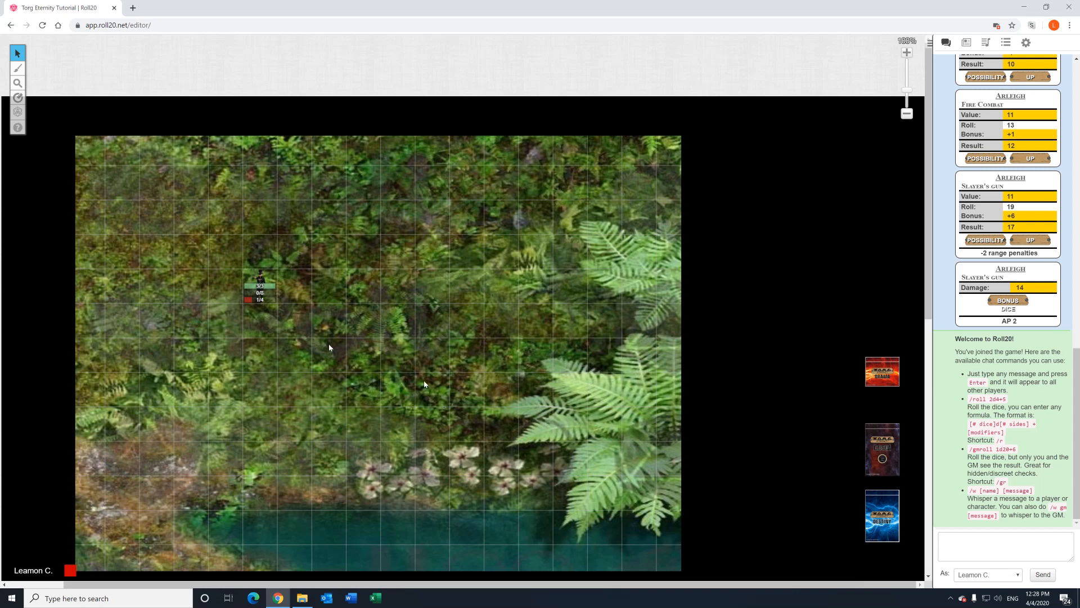
click(259, 284)
click(776, 353)
click(792, 274)
click(757, 387)
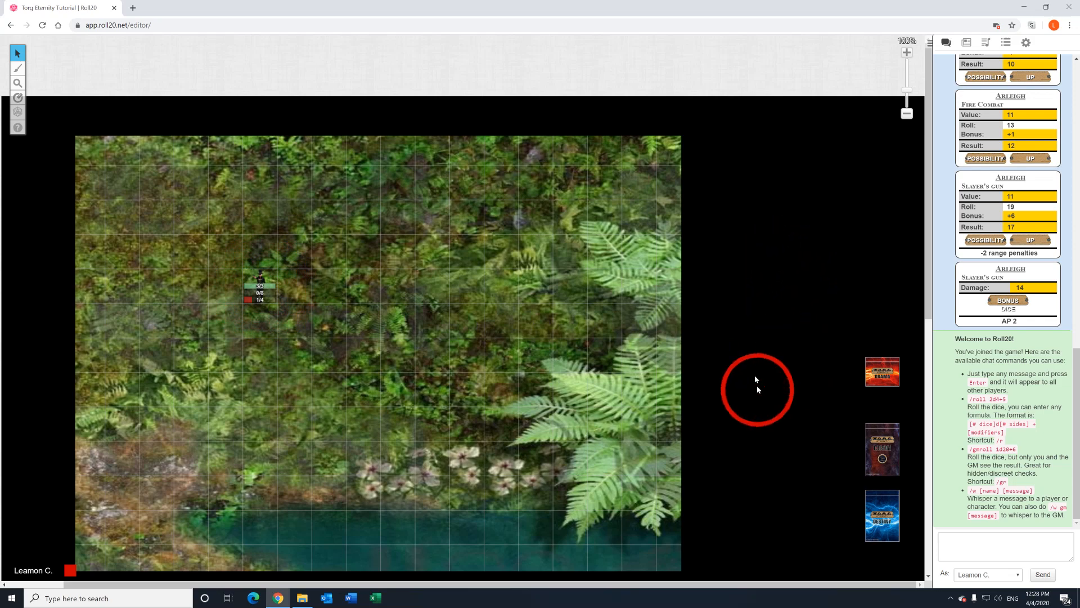
click(759, 272)
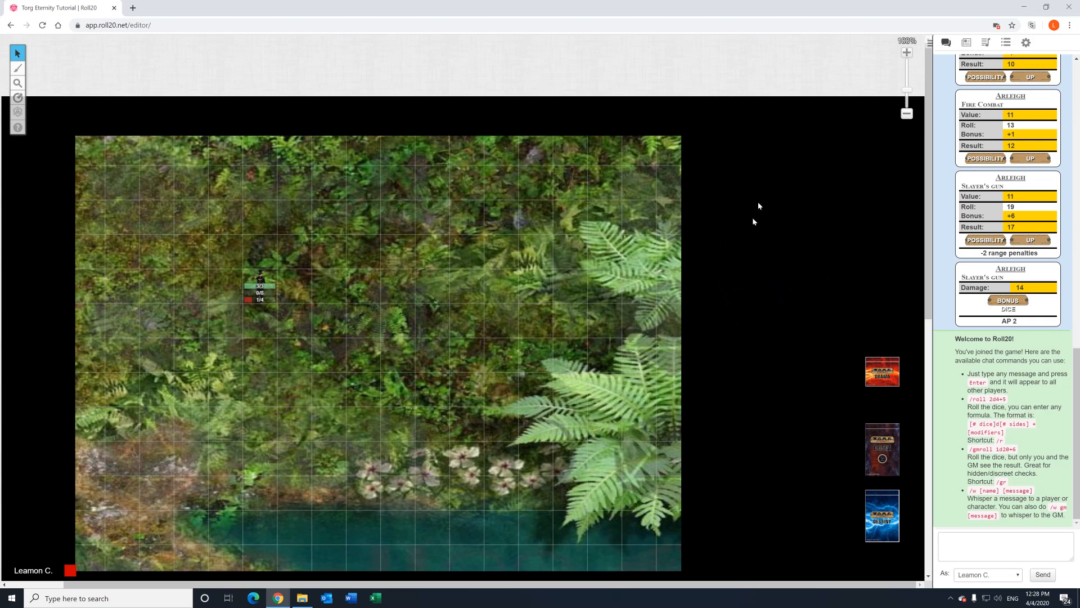
scroll(747, 415, down, 8)
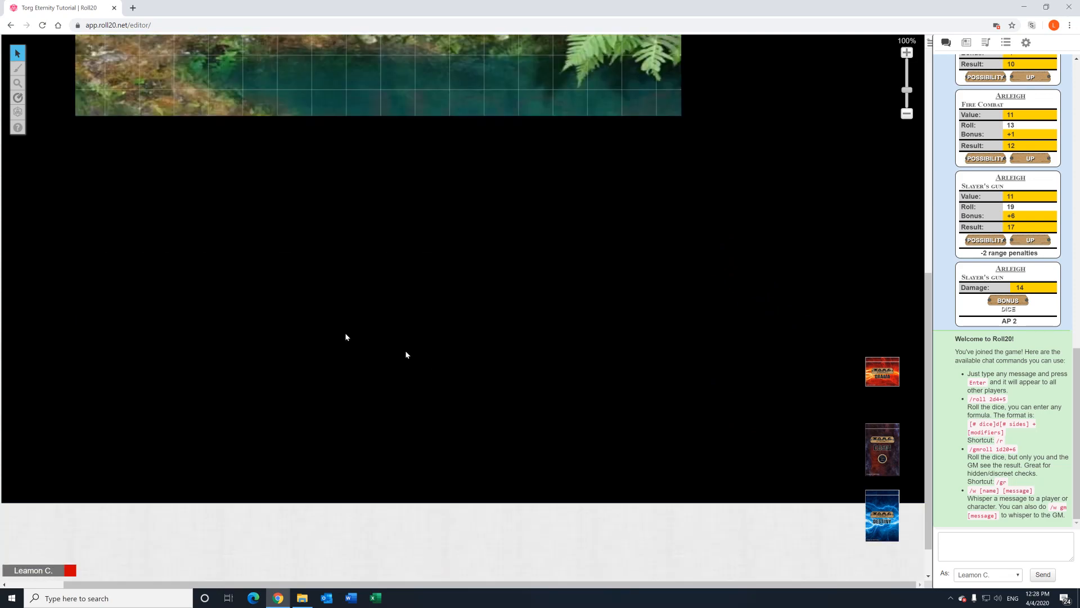
scroll(420, 309, up, 8)
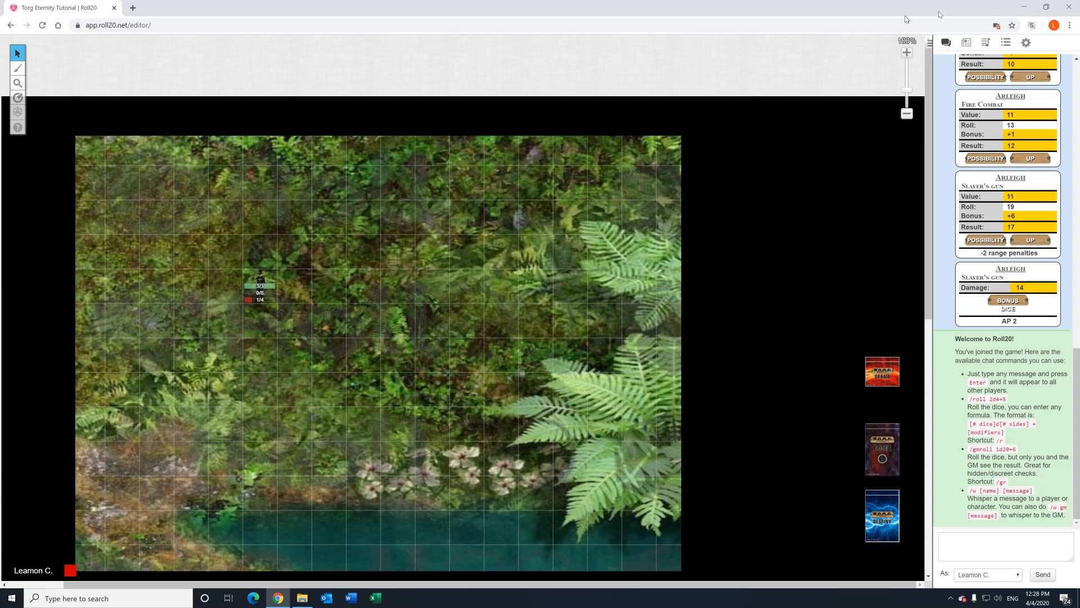
click(1026, 43)
click(1025, 63)
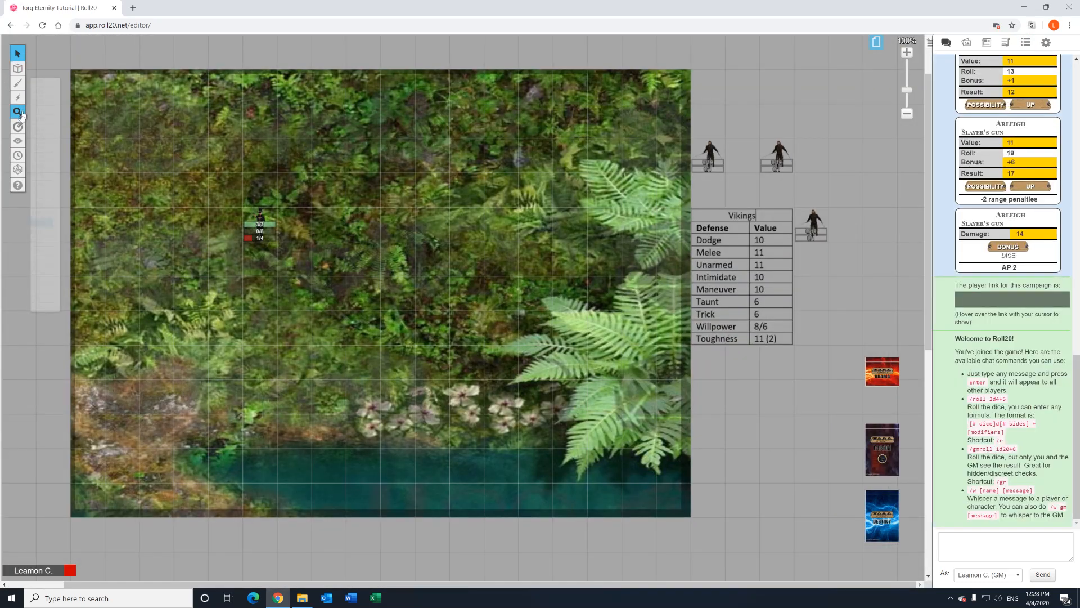
Reset the fog of war and reveal a strip one square wide and two squares tall directly below the character token.
mouse_move(18, 142)
click(79, 143)
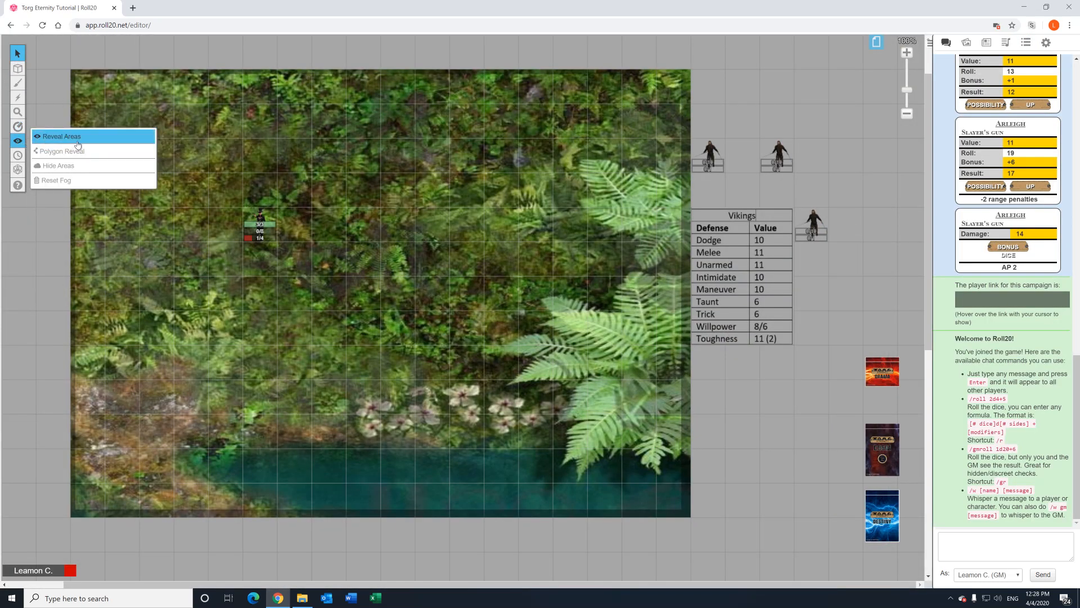
click(78, 180)
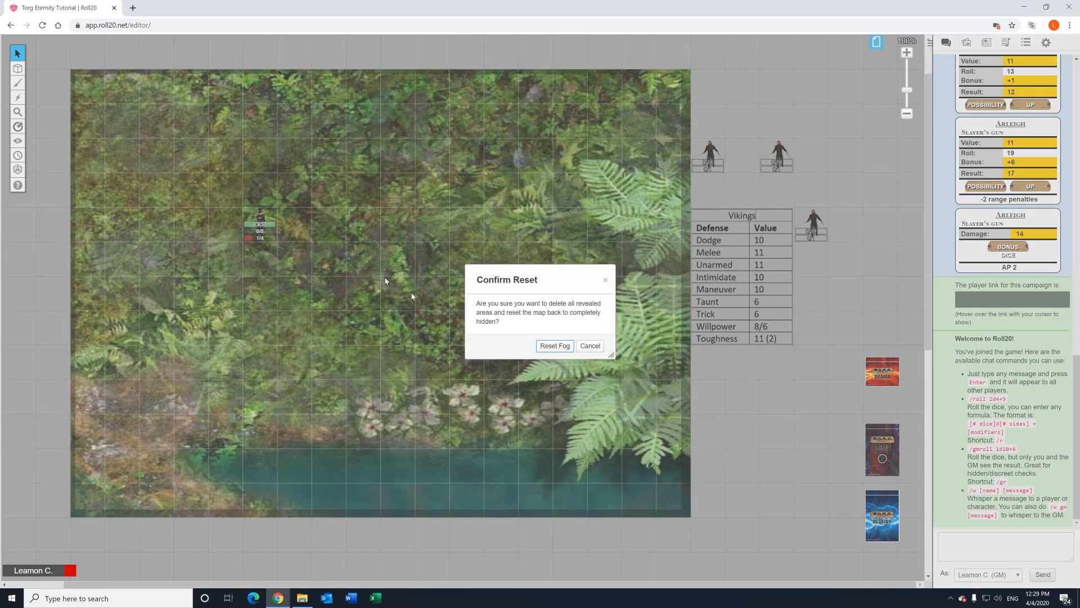
click(551, 345)
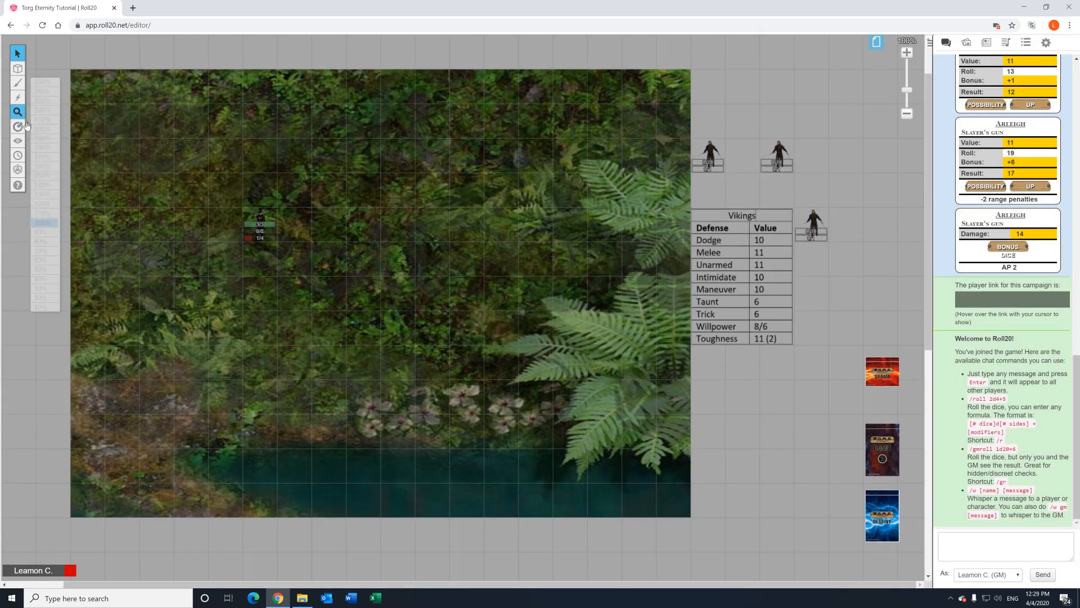
click(49, 136)
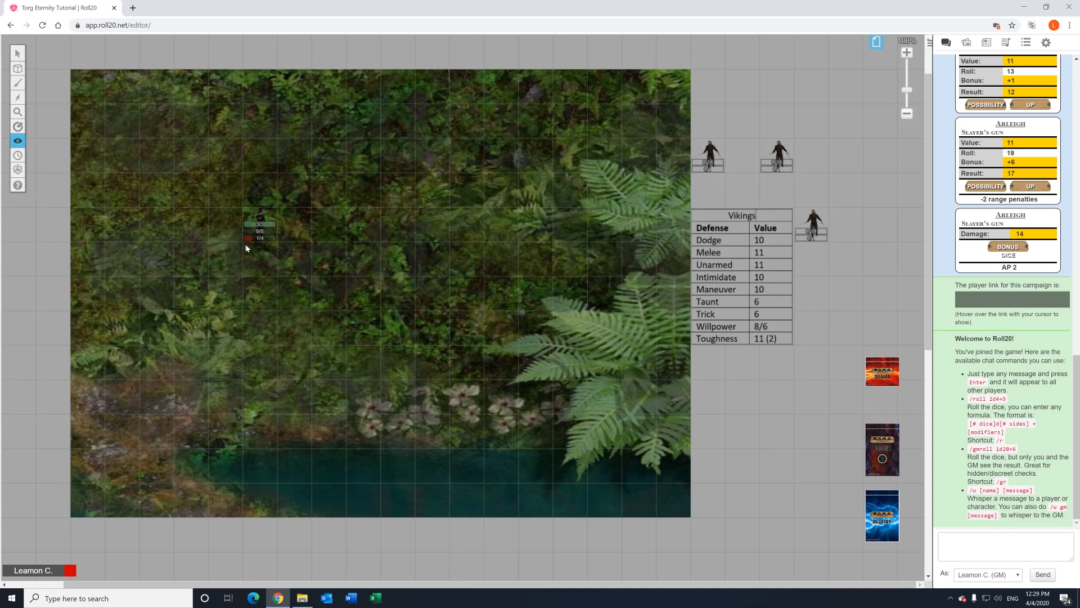
drag(245, 243, 281, 323)
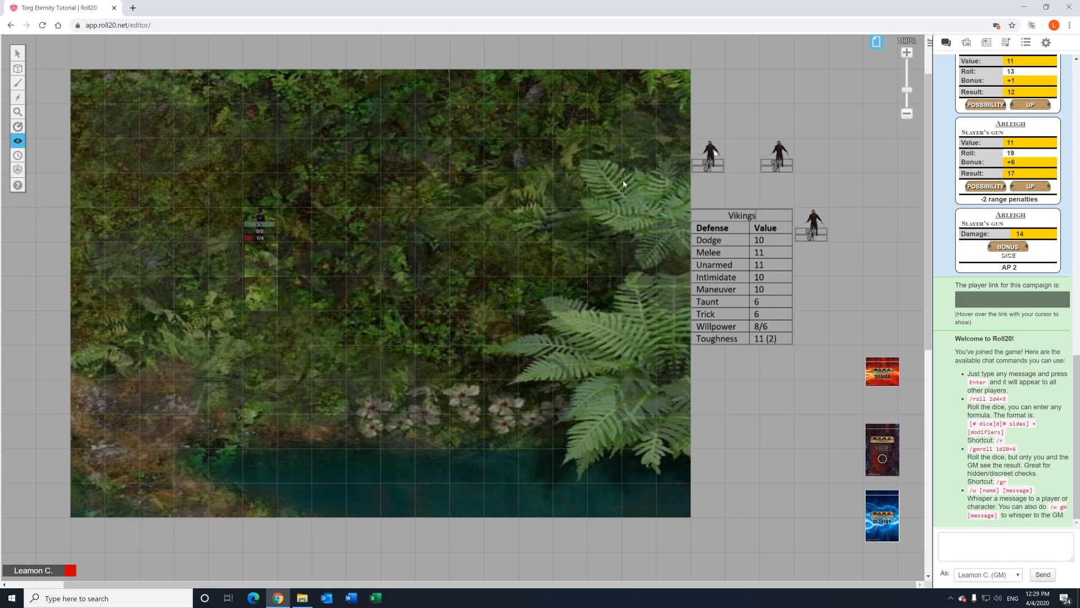
Preview the revealed strip as a player, and back as GM move the character token two squares down into it.
click(1046, 42)
click(1031, 67)
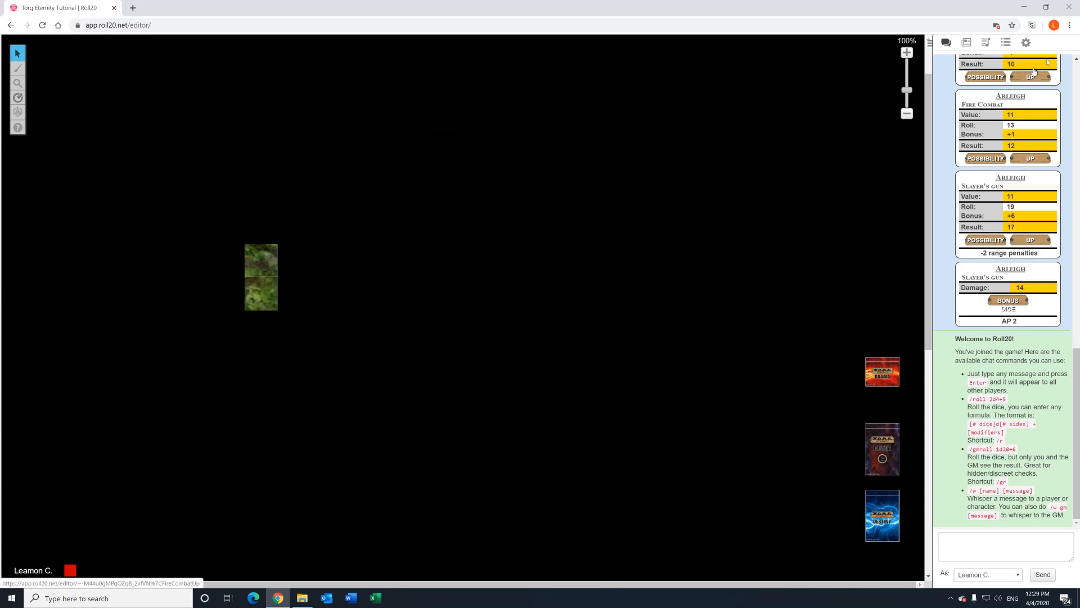
click(1027, 45)
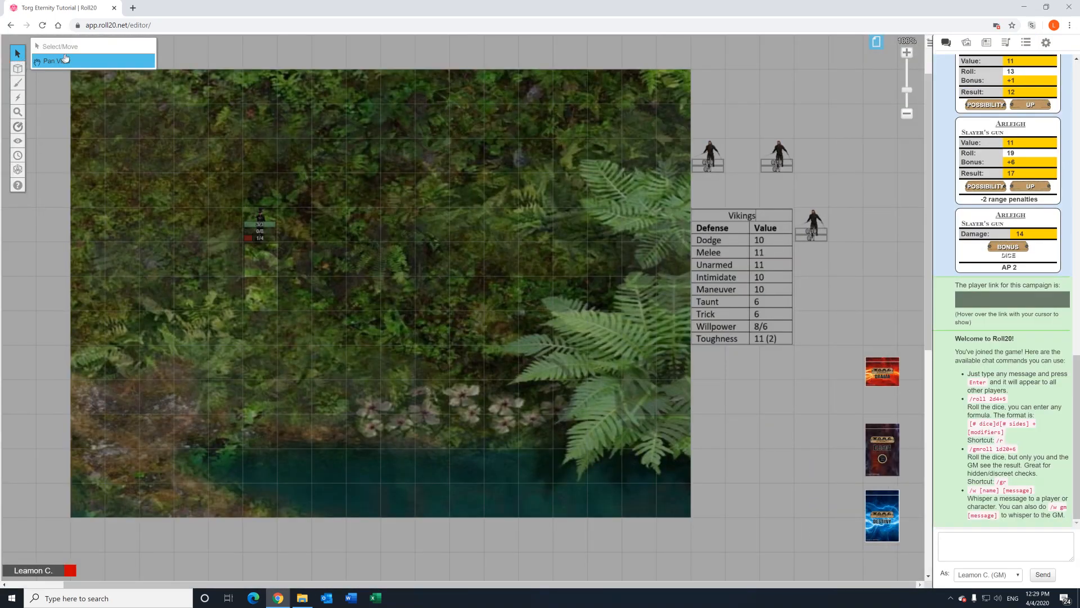
drag(267, 224, 264, 298)
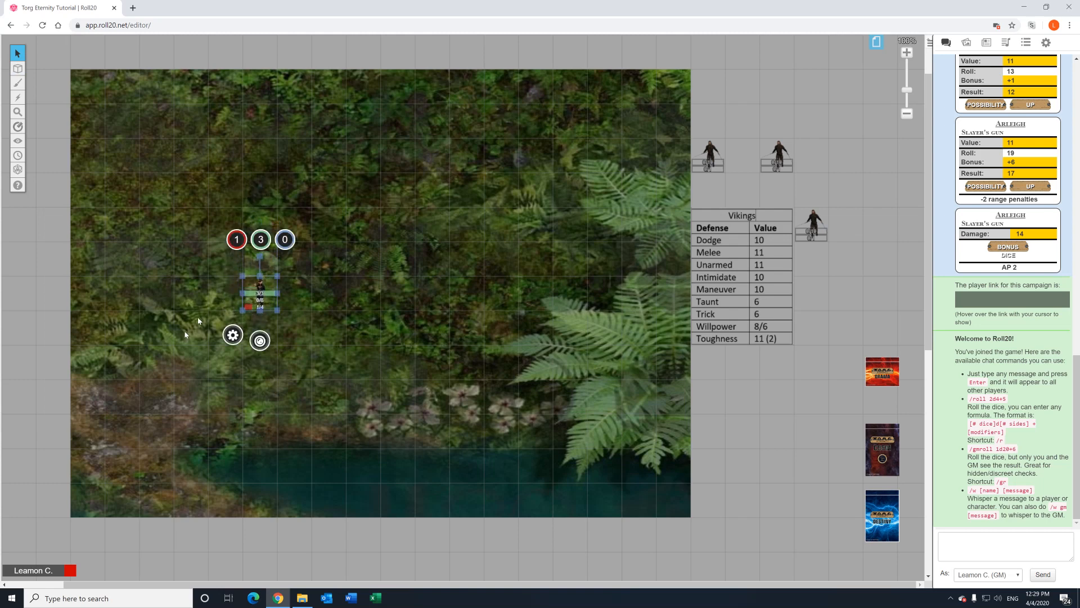
Use Polygon Reveal to uncover an irregular area below the token, extending diagonally down to the white flowers.
mouse_move(19, 142)
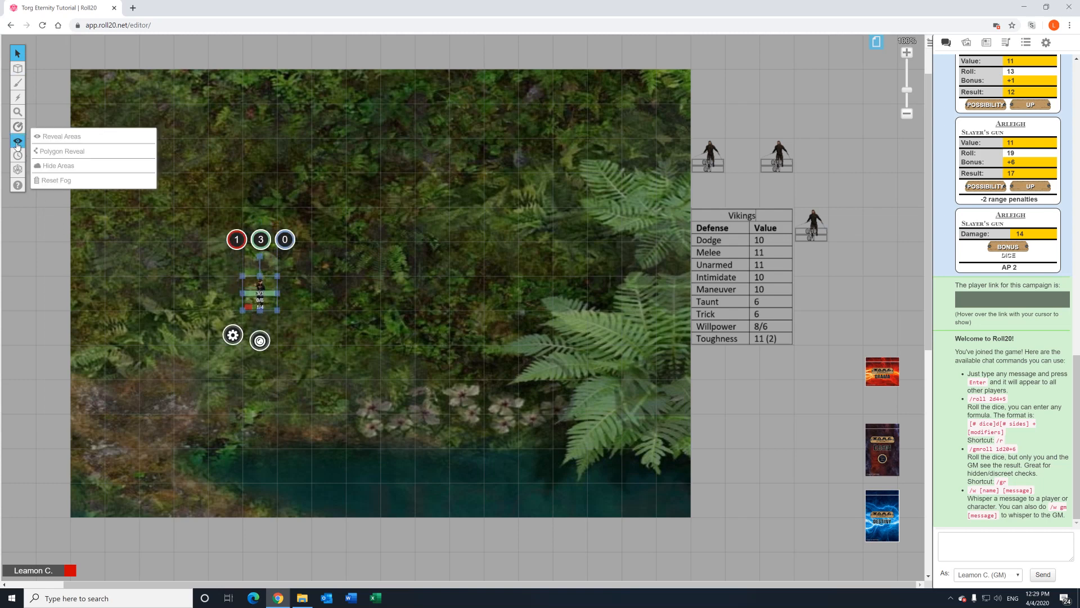
click(47, 151)
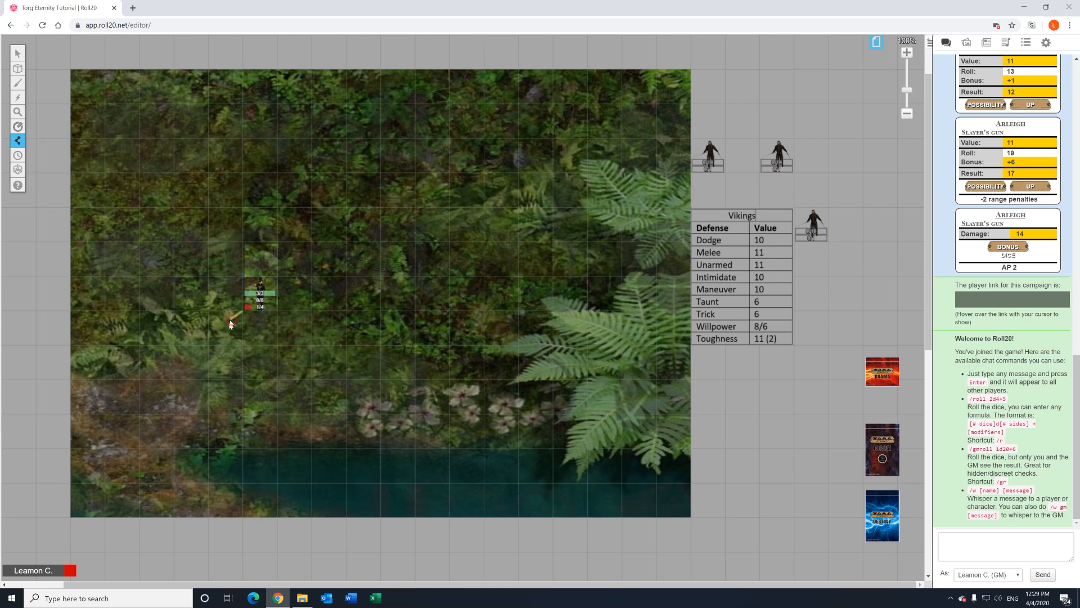
click(230, 320)
click(226, 338)
click(230, 358)
click(248, 384)
click(273, 403)
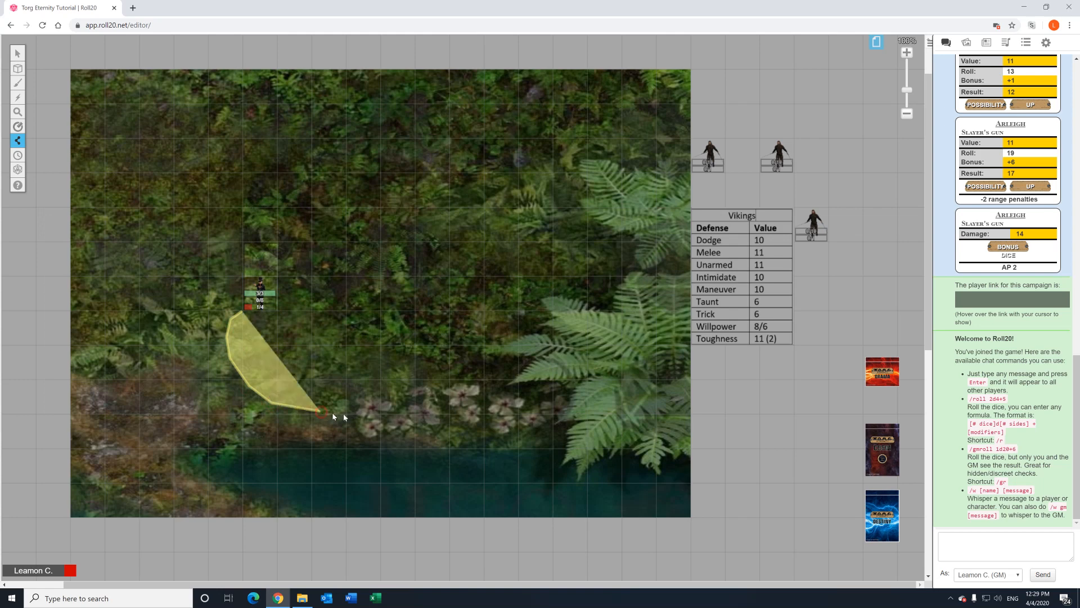
click(362, 420)
click(422, 423)
click(457, 409)
click(469, 385)
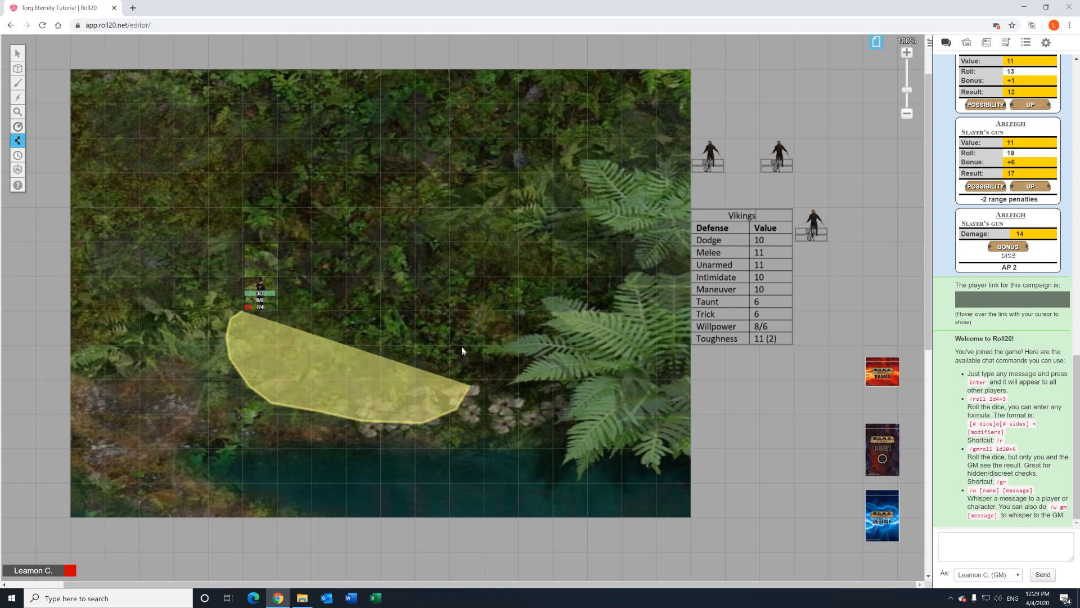
click(450, 318)
click(347, 304)
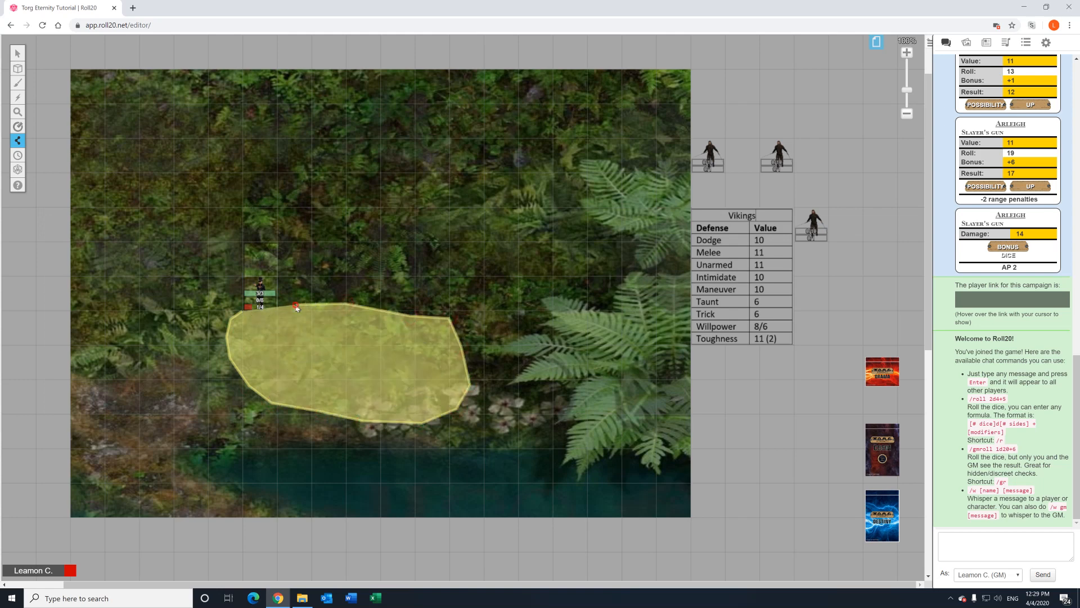
right_click(268, 344)
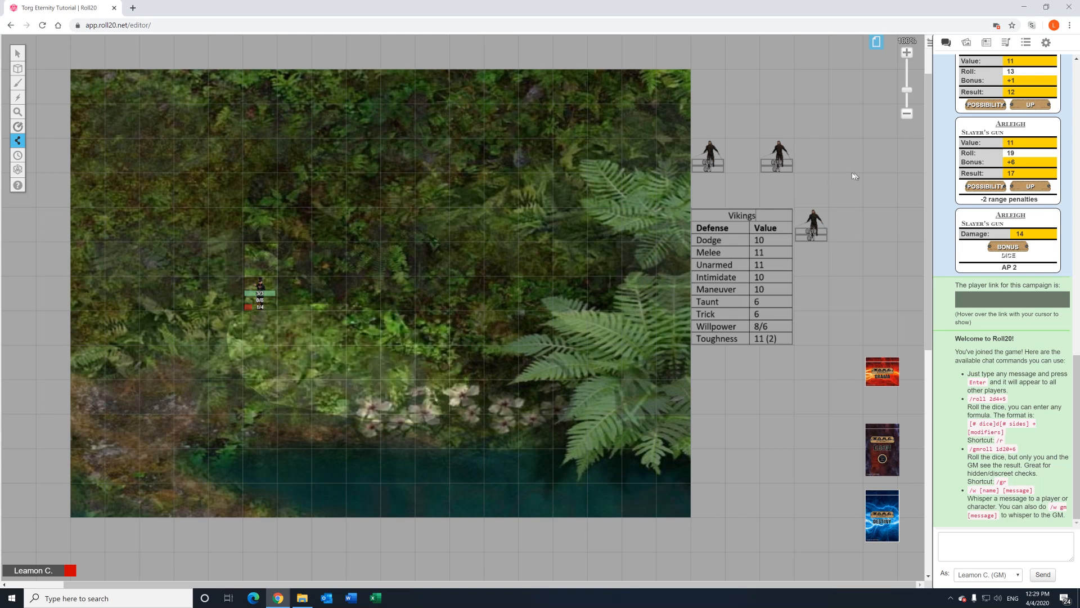
Re-join the game as a player and move the character token one square down into the polygon-revealed area.
click(1035, 47)
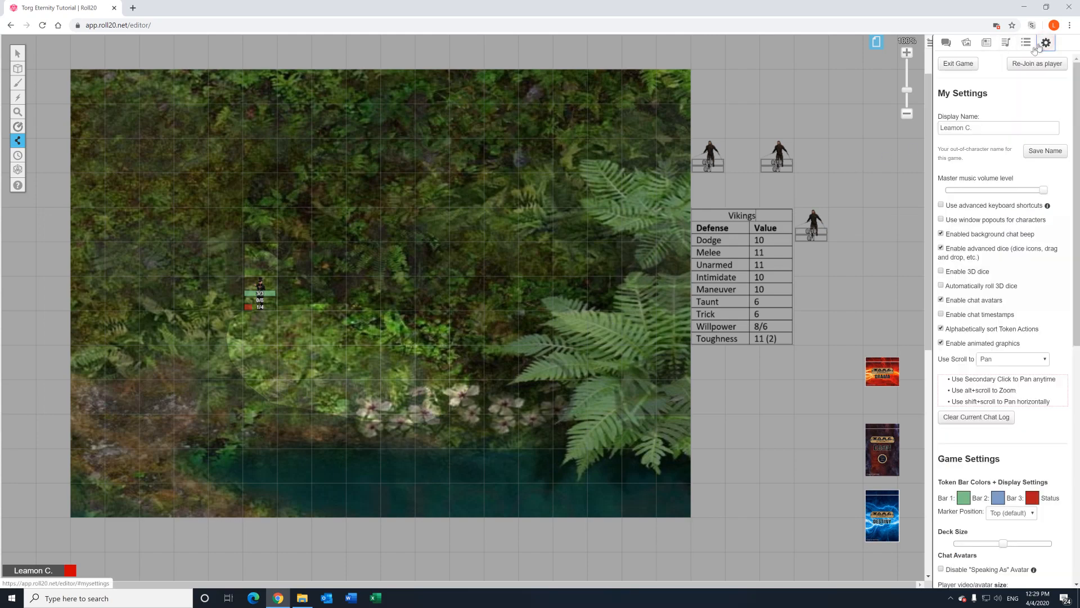
click(1036, 63)
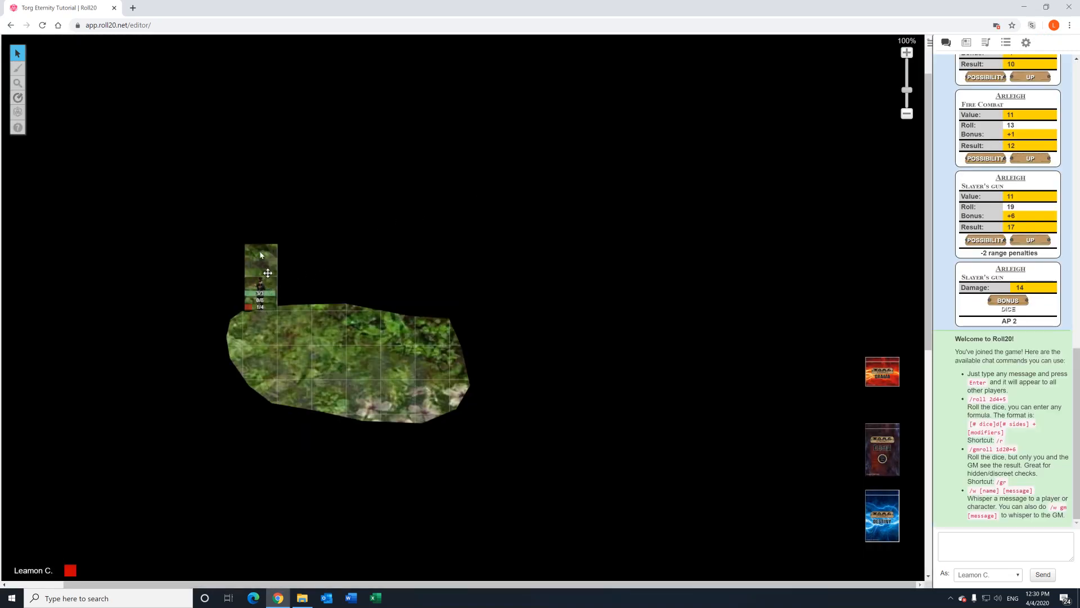
drag(265, 299, 263, 327)
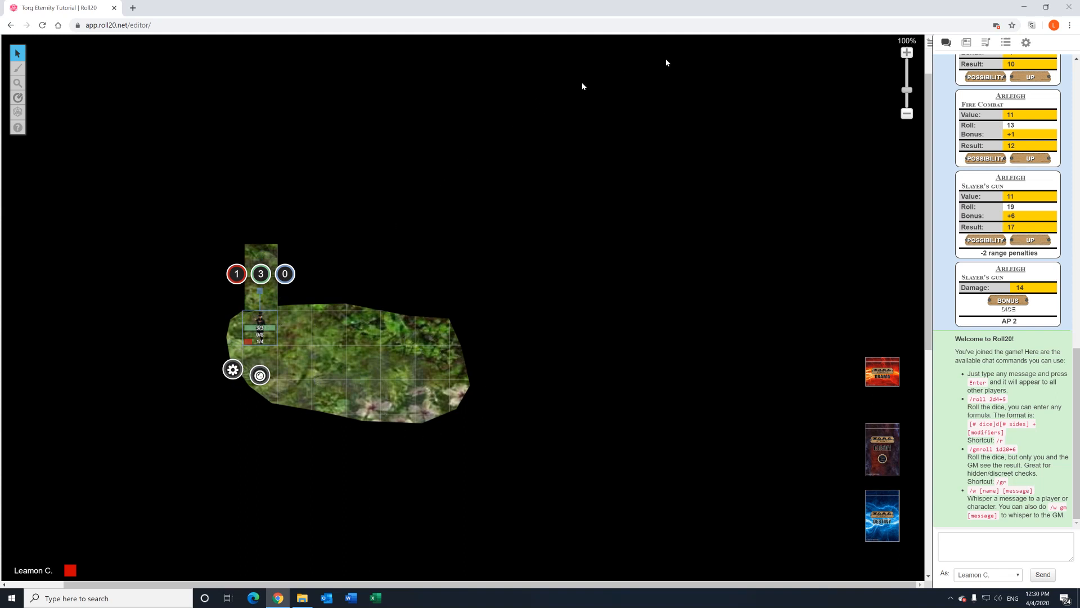
Re-join the game as GM and look over the journal entries and the jukebox.
click(1026, 42)
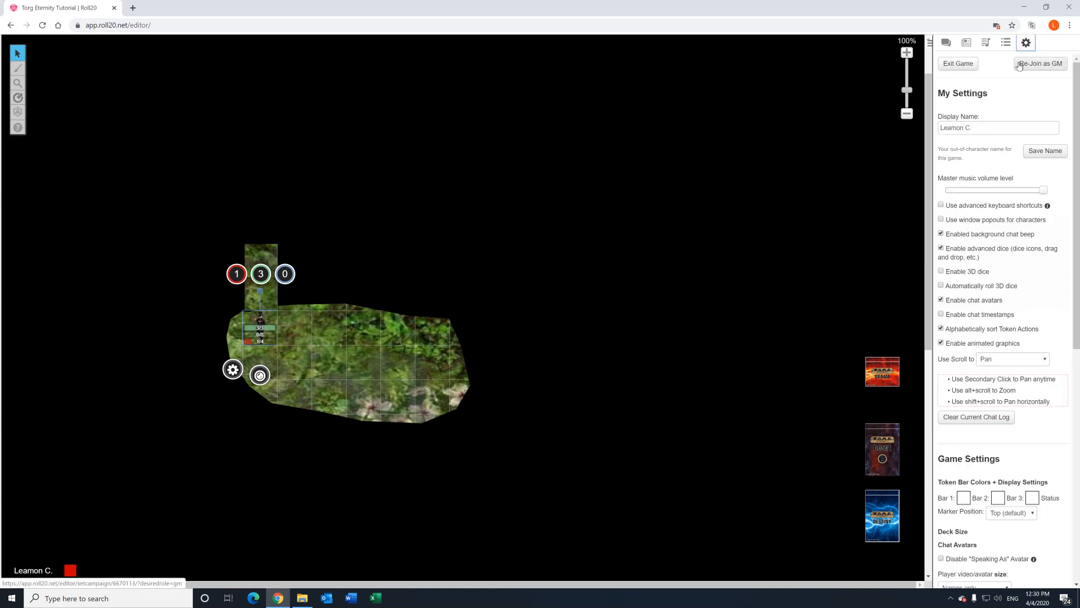
click(1020, 66)
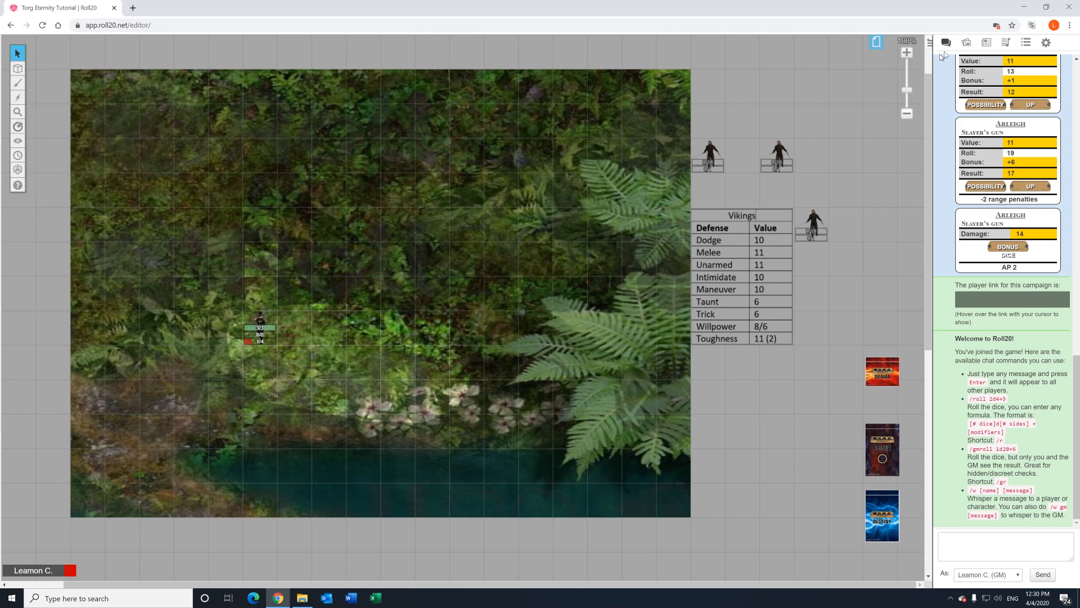
click(985, 42)
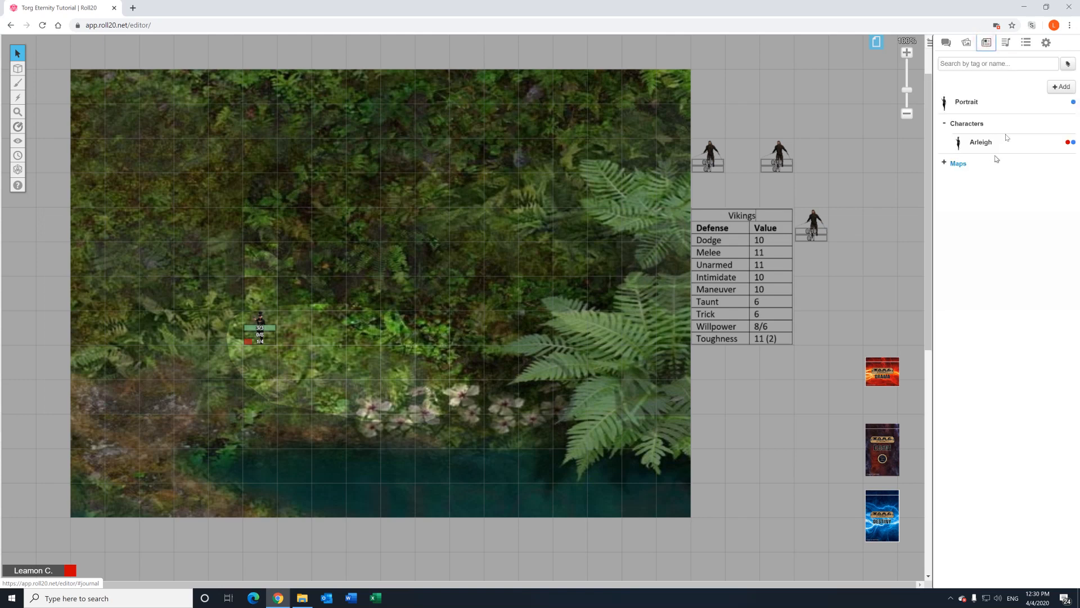
click(1007, 43)
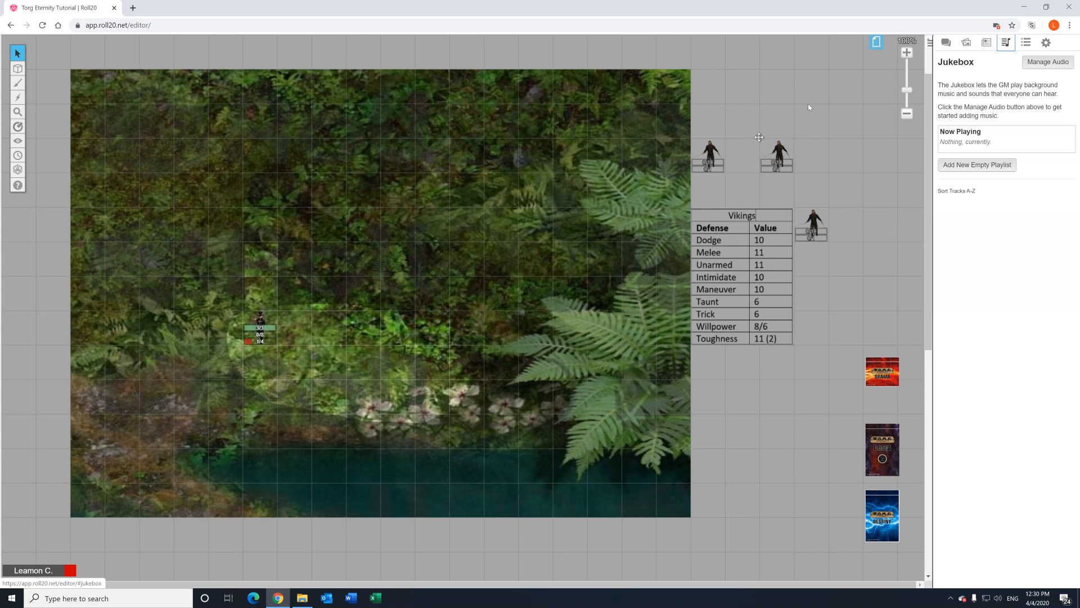
Move the Players ribbon from the Scene 1 page to the Start page.
click(876, 41)
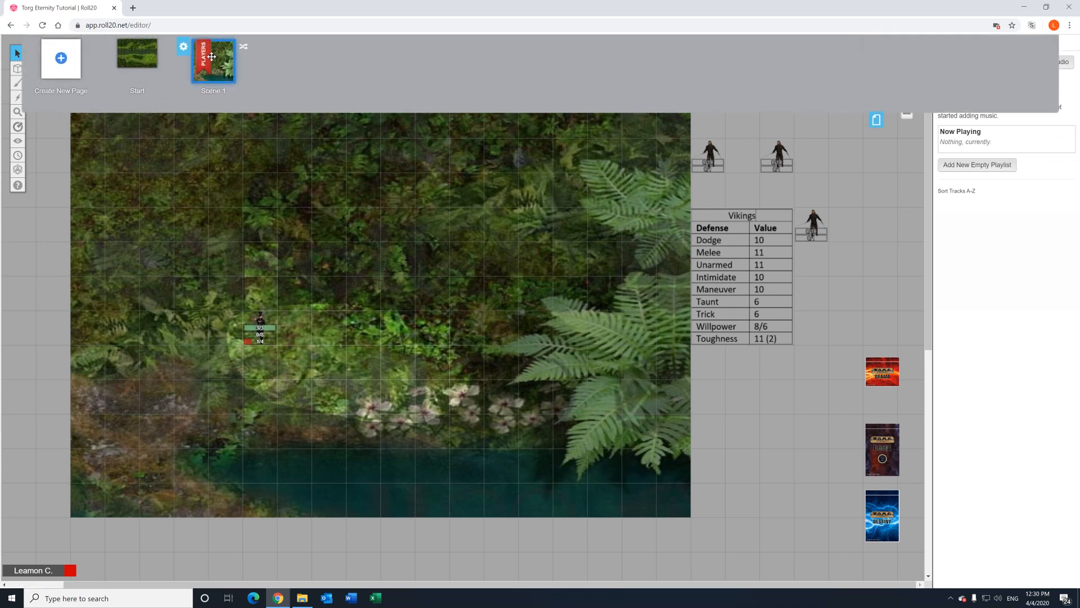
drag(205, 56, 128, 56)
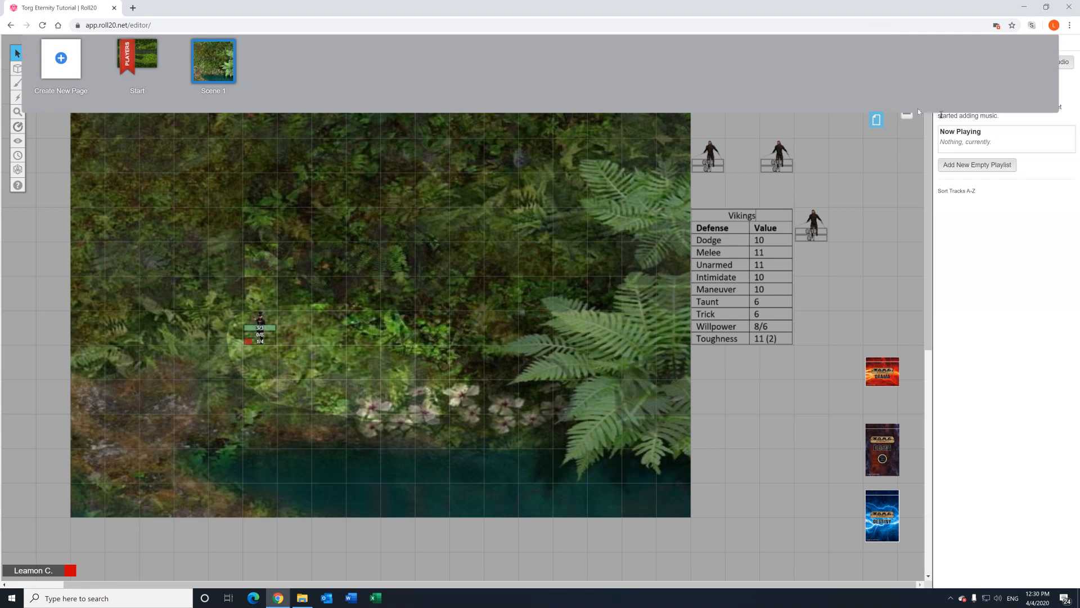
click(876, 119)
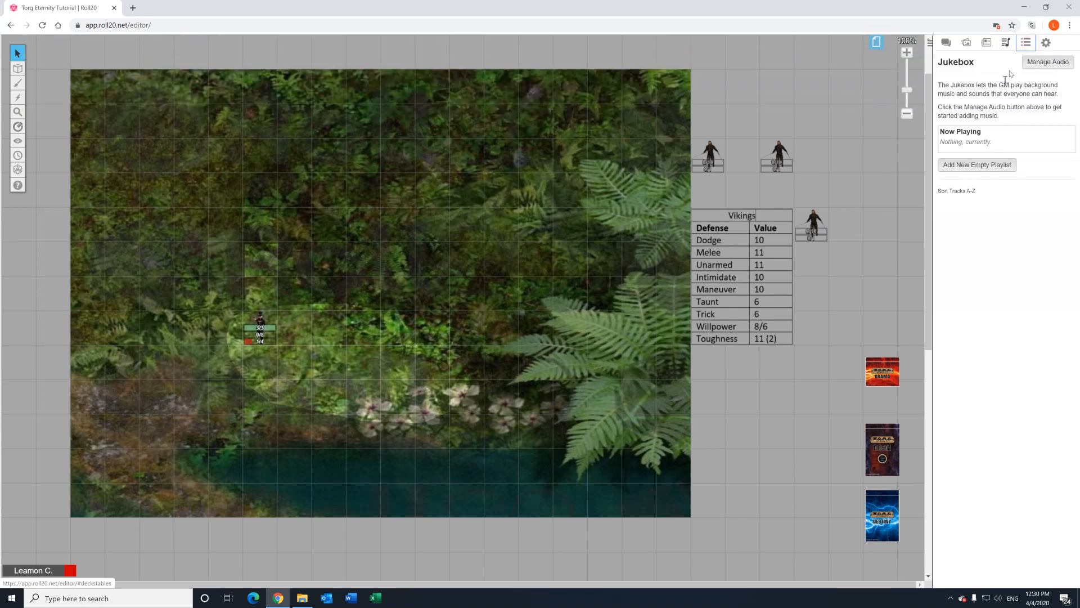
Review the macros and decks collection and the personal and game settings, including video and audio chat options, and return to the chat.
click(1026, 42)
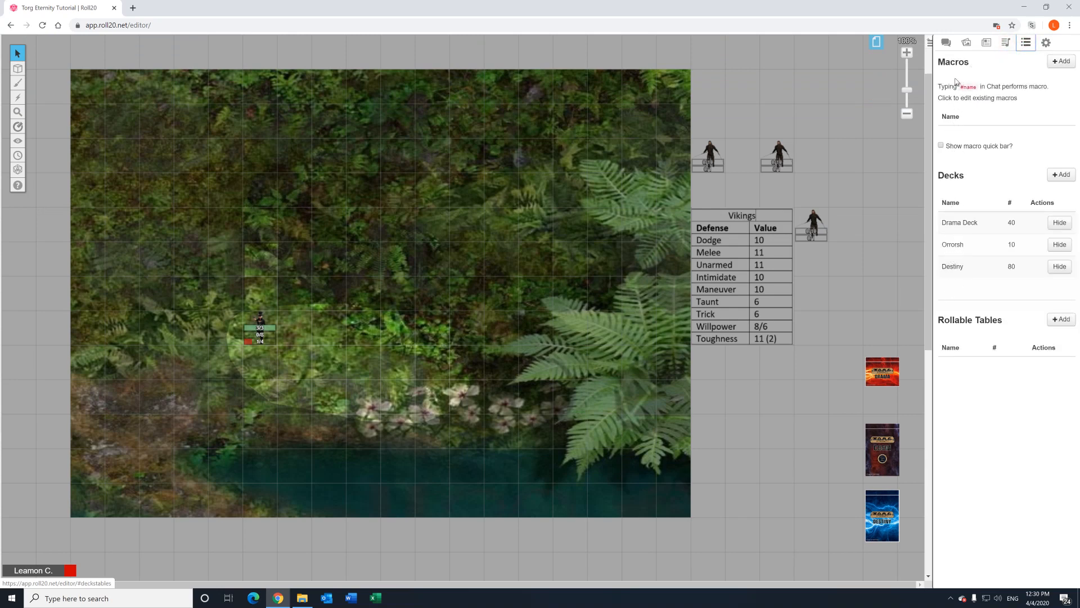
click(1043, 44)
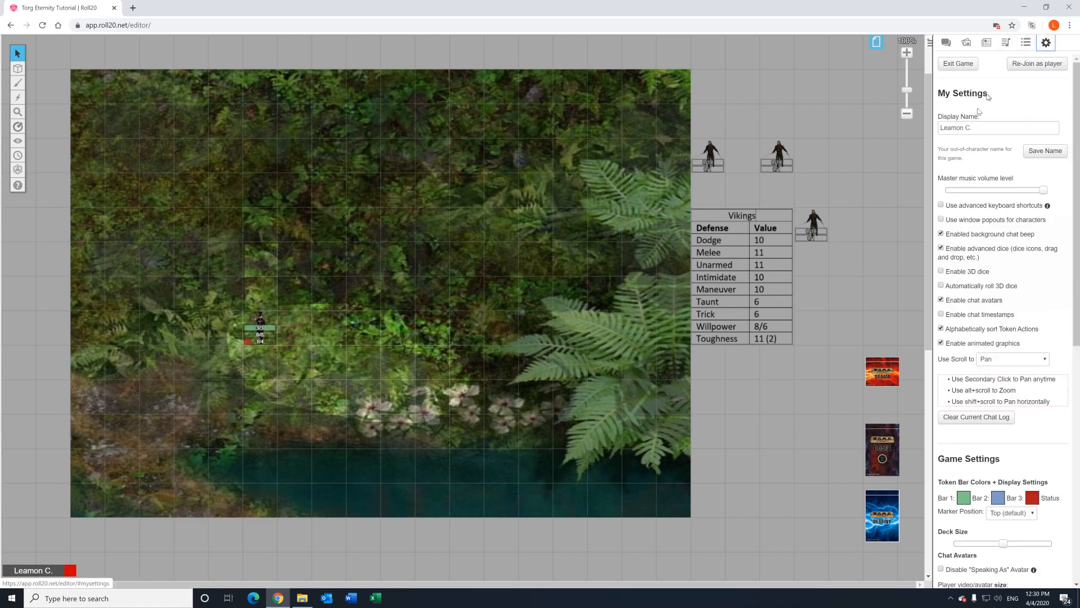
scroll(978, 180, down, 4)
scroll(961, 371, down, 4)
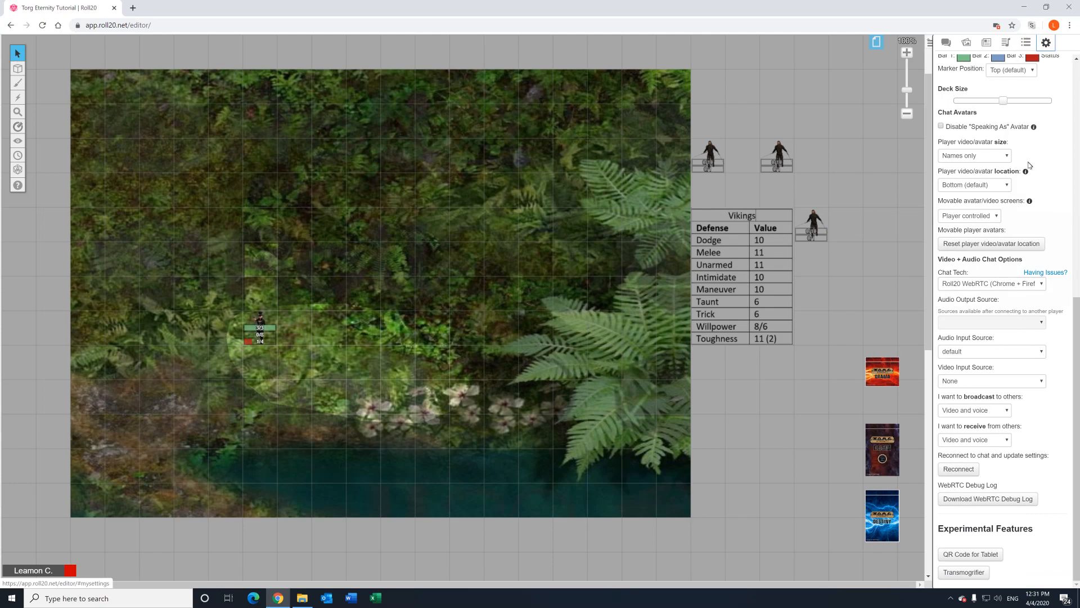
scroll(1017, 350, up, 3)
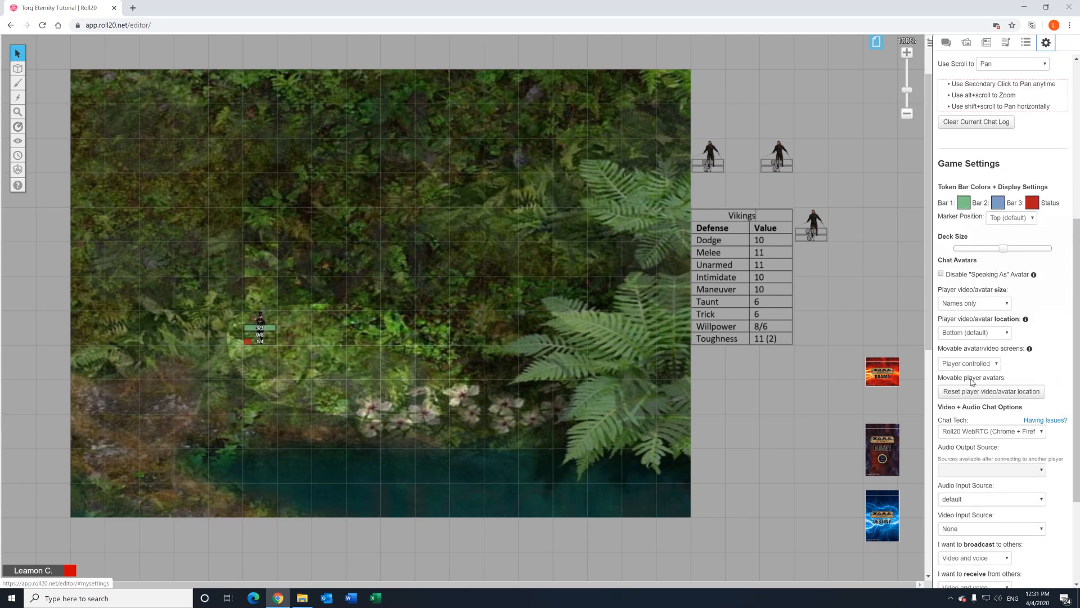
scroll(982, 392, down, 3)
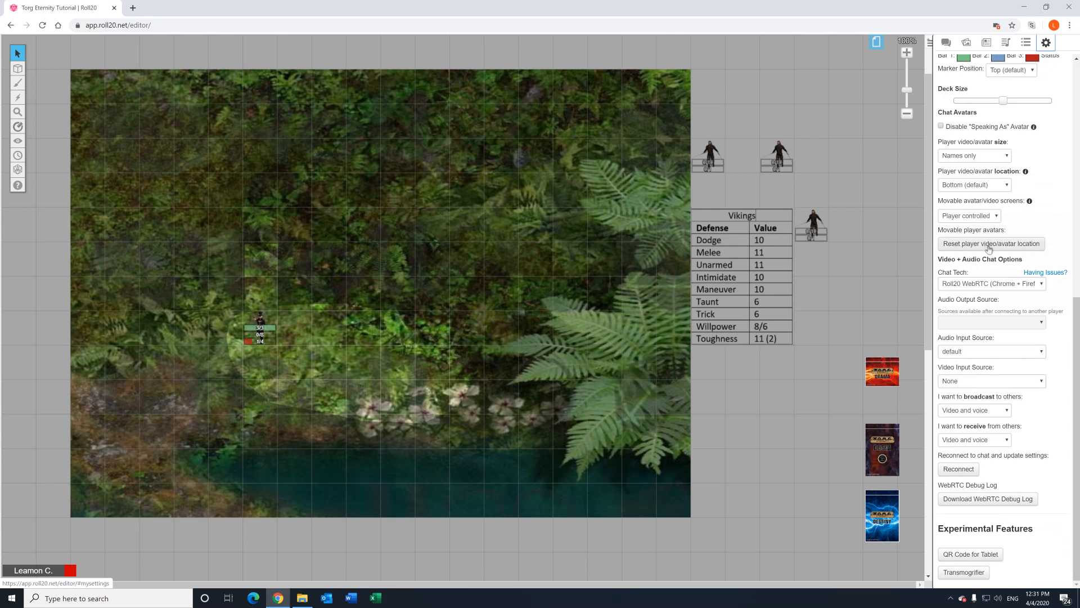
scroll(962, 265, up, 6)
scroll(993, 277, up, 2)
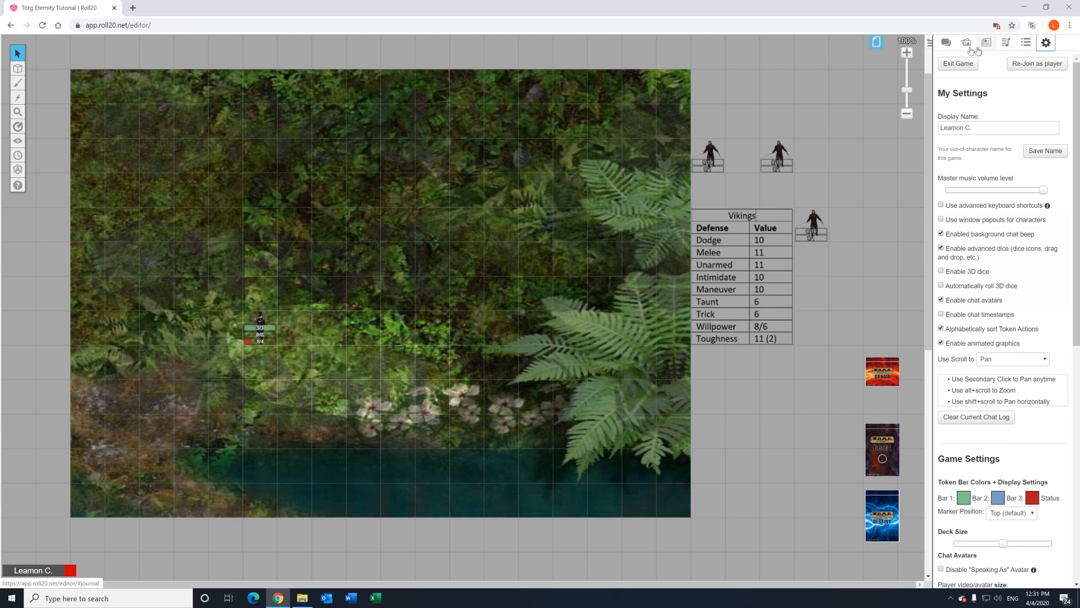
click(946, 42)
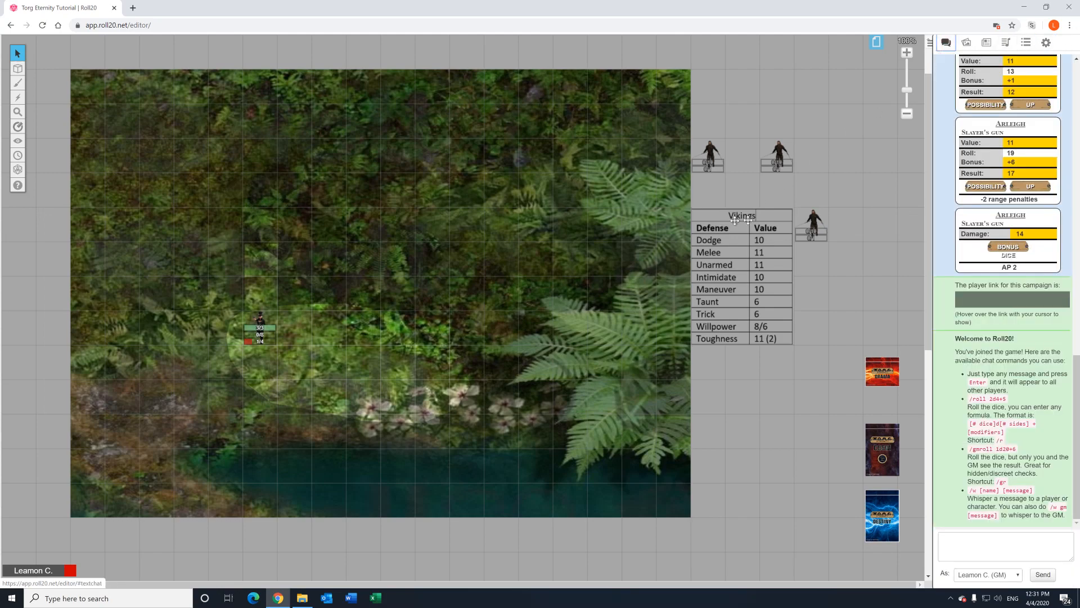